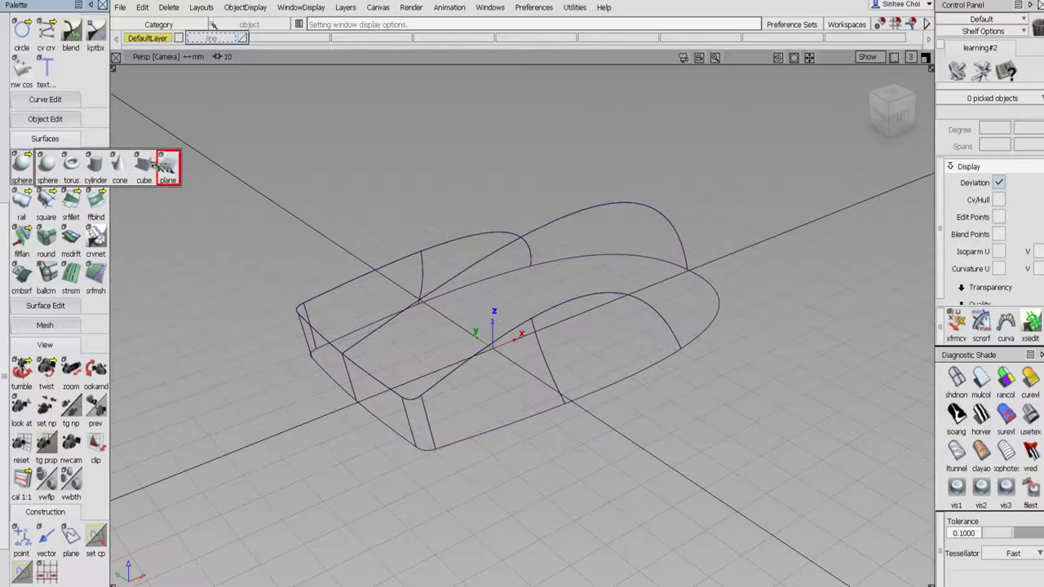
- Create a plane primitive at the origin and shift it along X in the Left view until it is centred under the mouse body
key(Return)
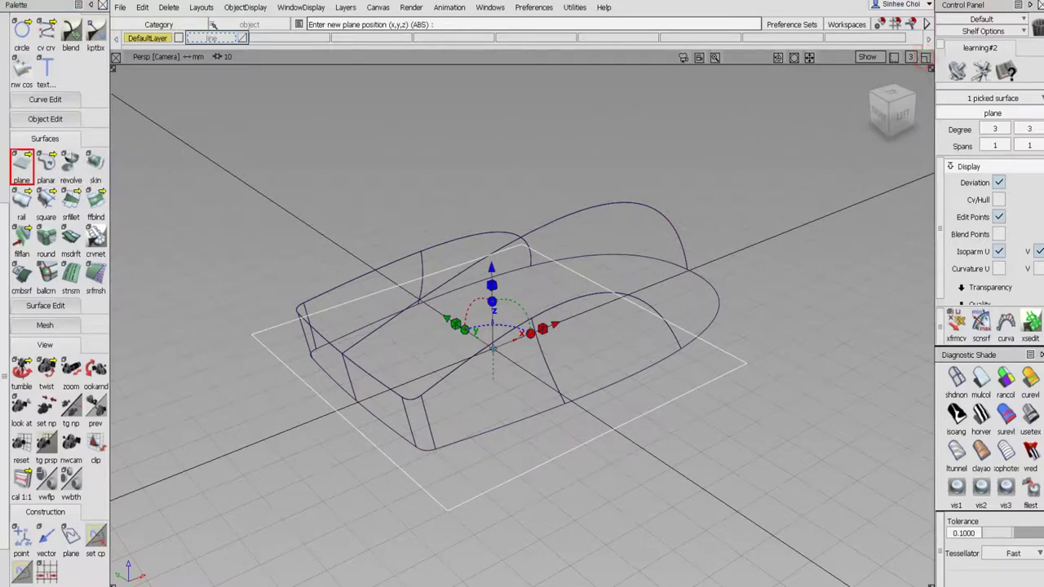
click(201, 8)
mouse_move(210, 26)
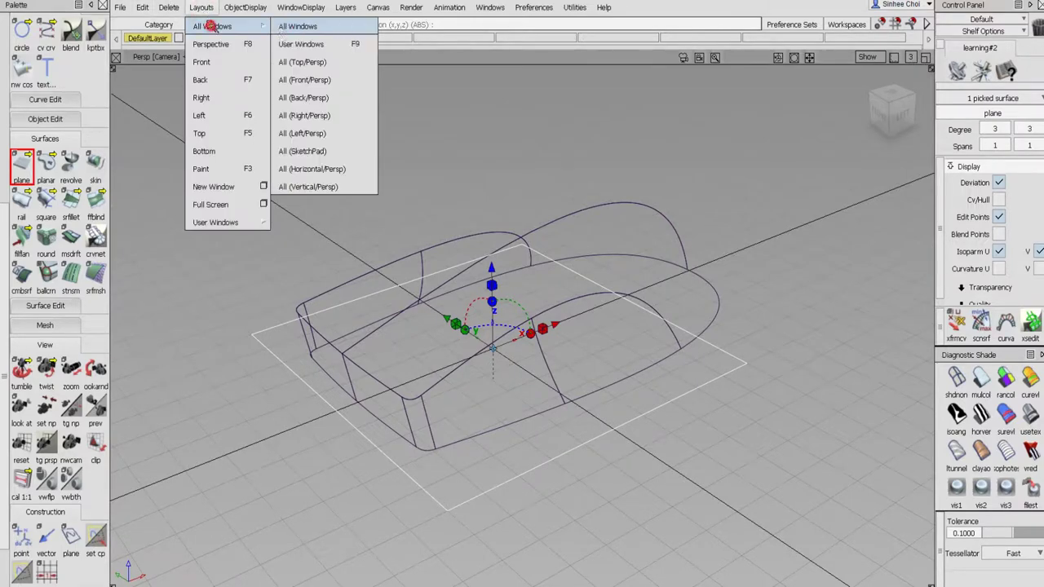
click(299, 26)
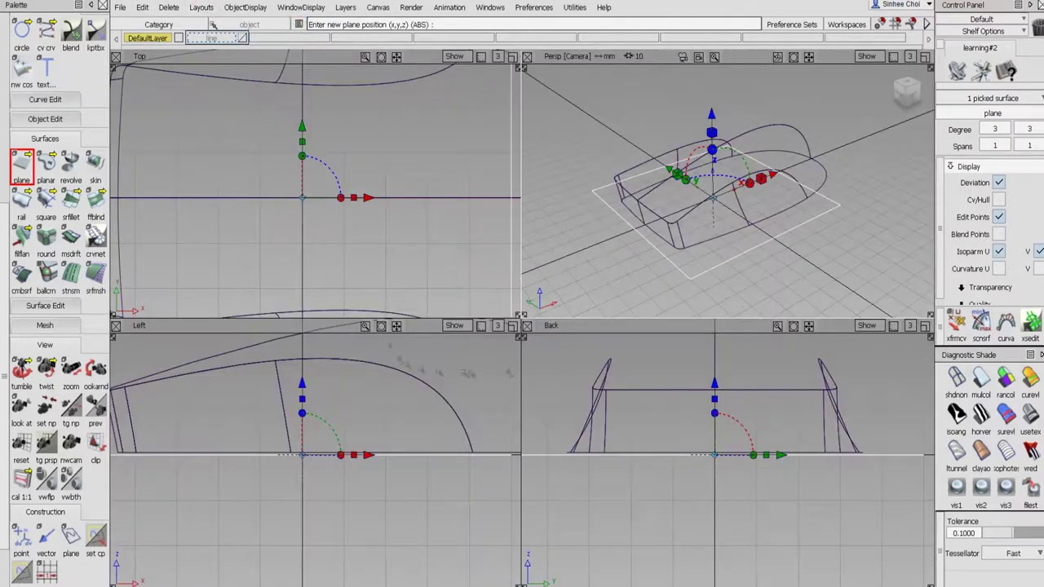
click(514, 327)
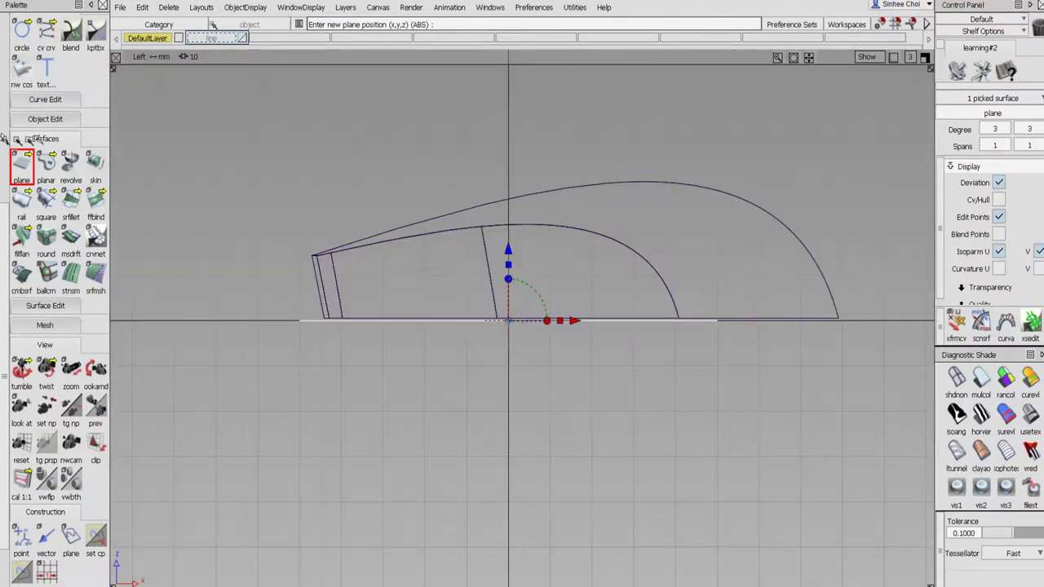
scroll(16, 114, up, 5)
click(21, 176)
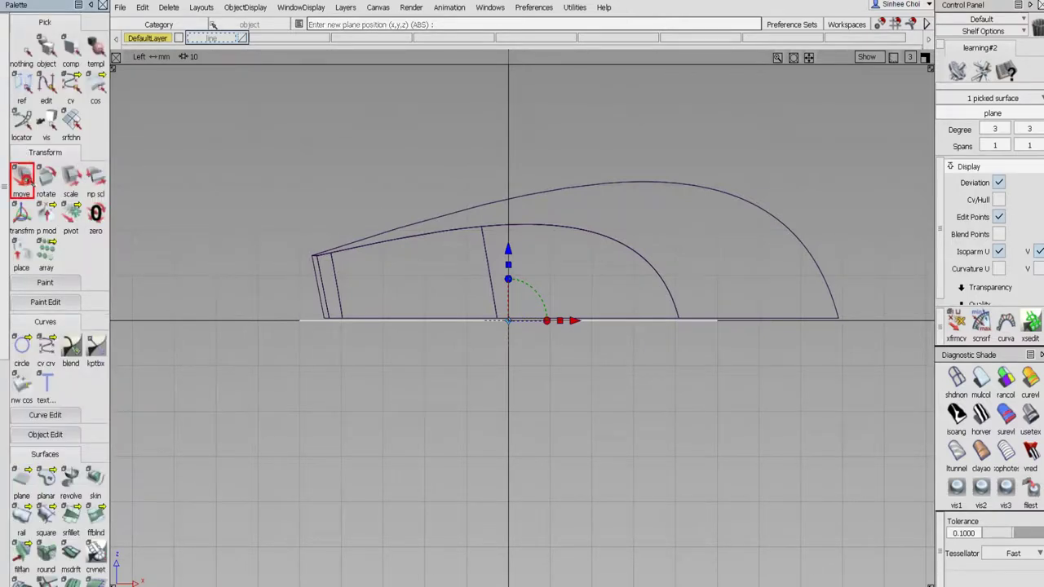
drag(268, 186, 342, 222)
- Scale the plane uniformly to extend slightly past both ends of the body, and raise it to the body's bottom edge, about Z 0.54
click(71, 175)
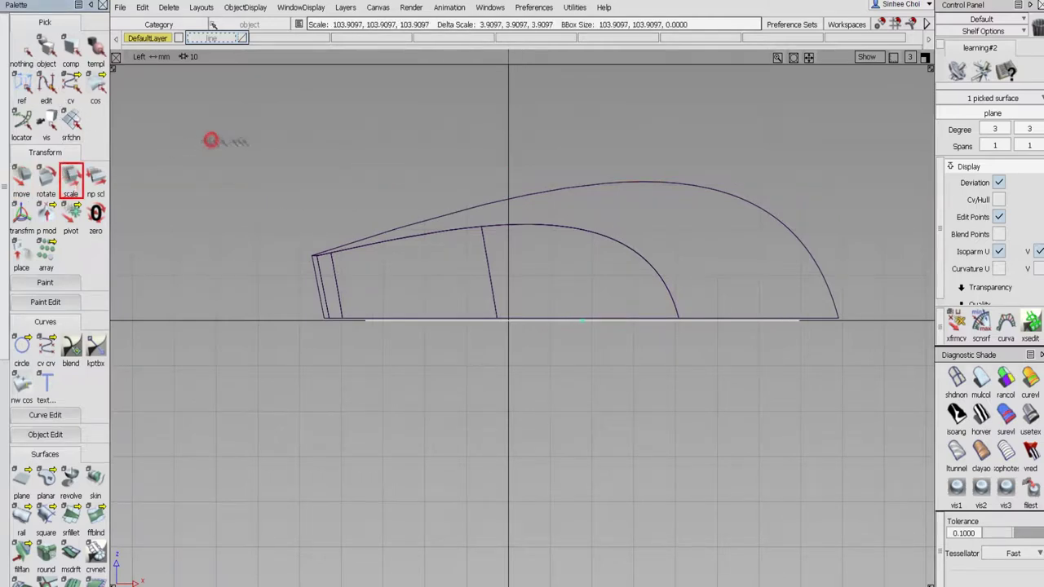
drag(209, 76, 343, 105)
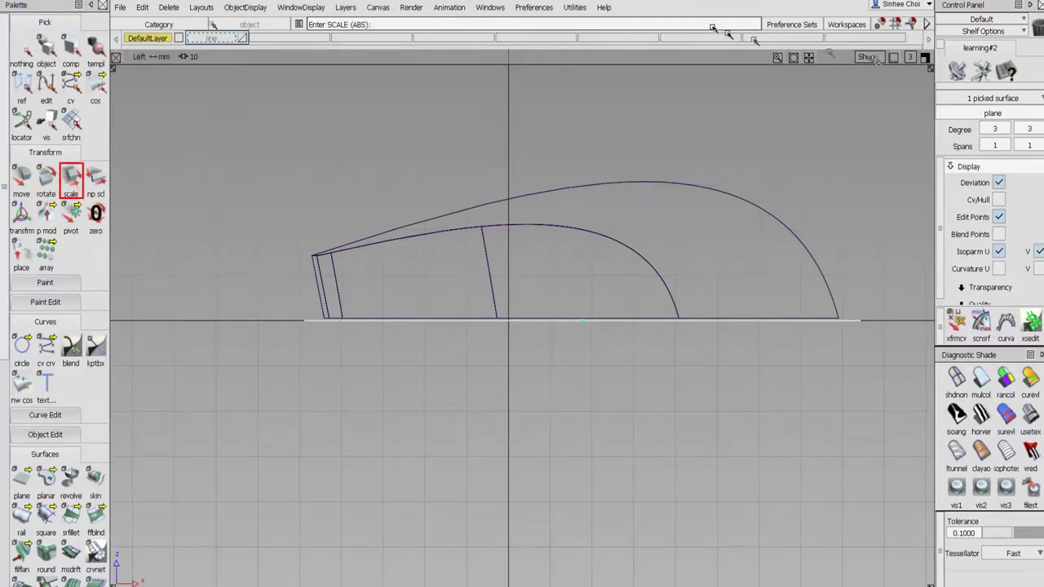
click(20, 181)
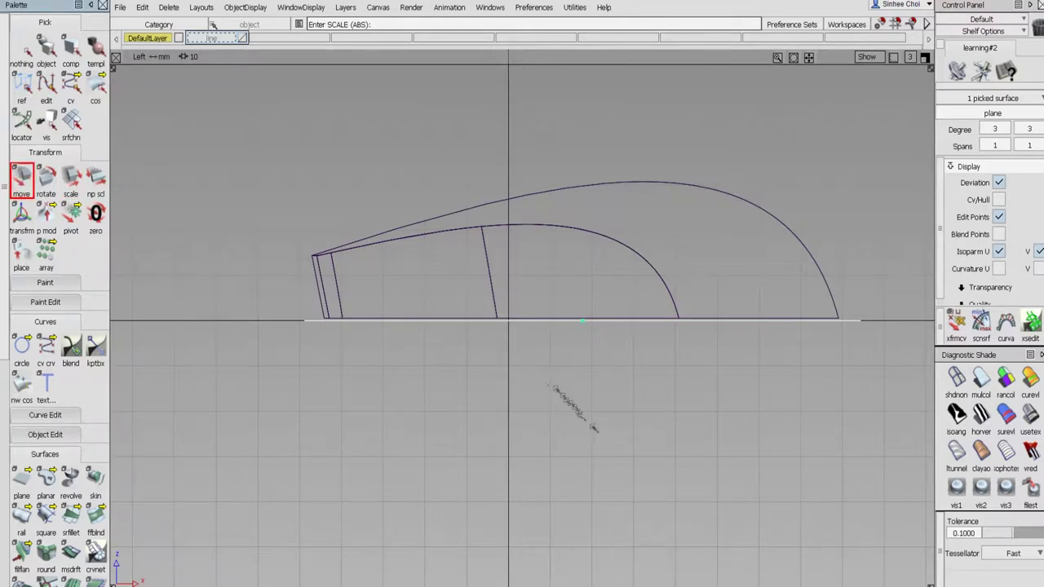
drag(577, 415, 584, 316)
ctrl+alt+right_click(583, 319)
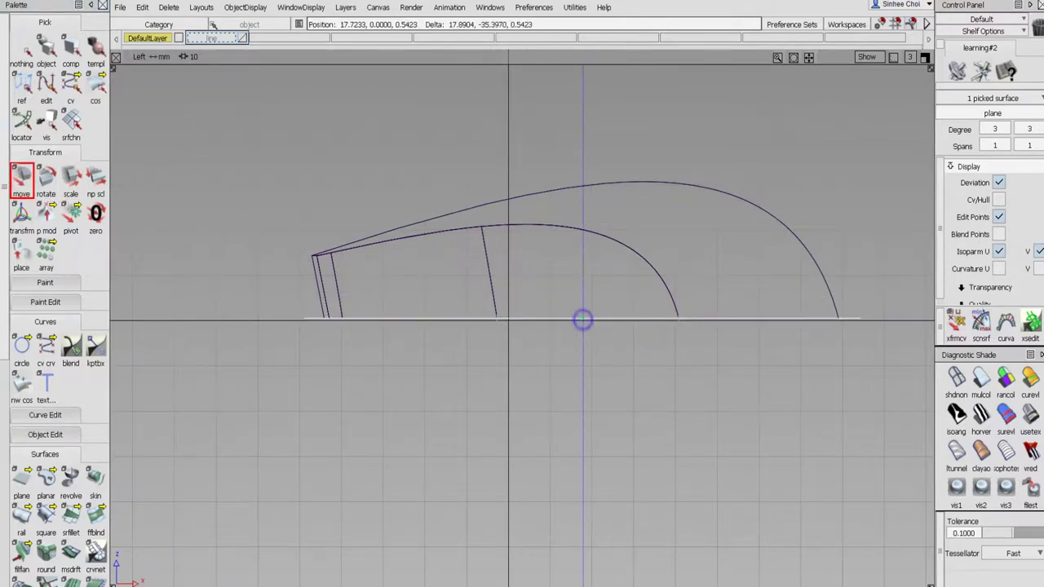
- Narrow the plane along Y with non-proportional scaling in the Top view to just outside the body's outline, and return to the perspective view
click(926, 58)
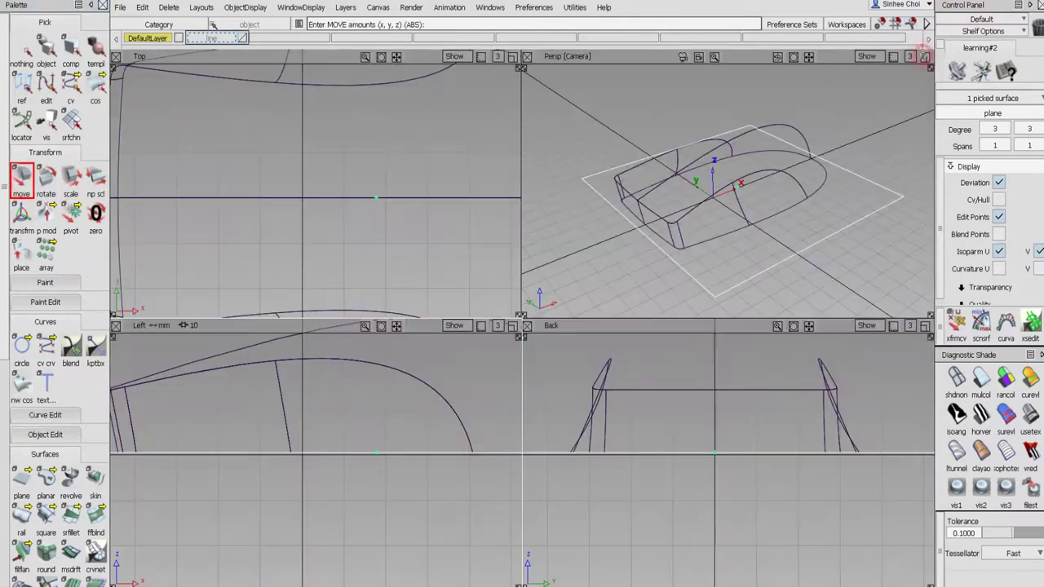
click(512, 57)
alt+shift+right_drag(576, 114, 450, 208)
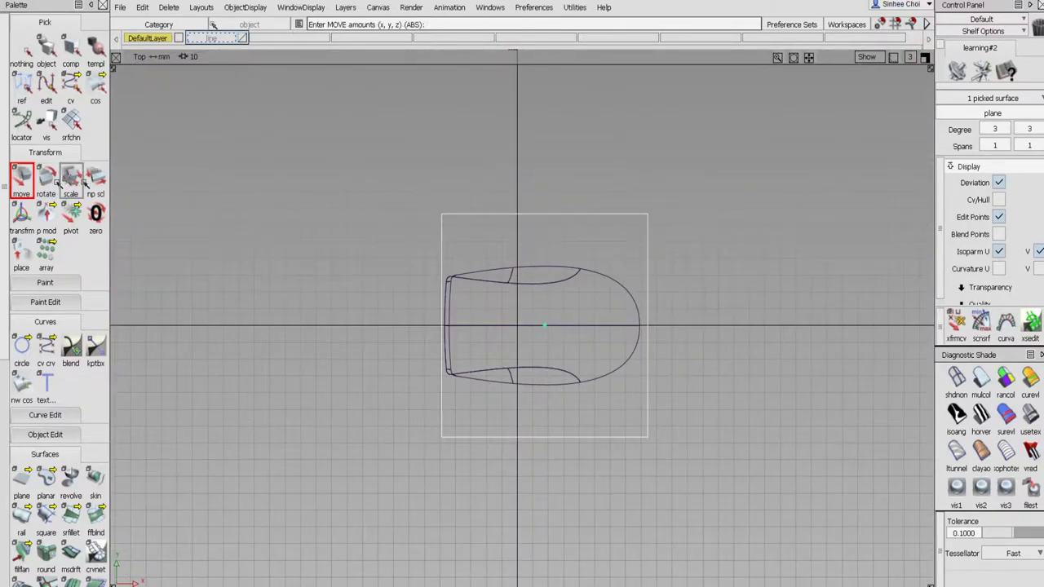
click(95, 179)
middle_drag(163, 144, 160, 245)
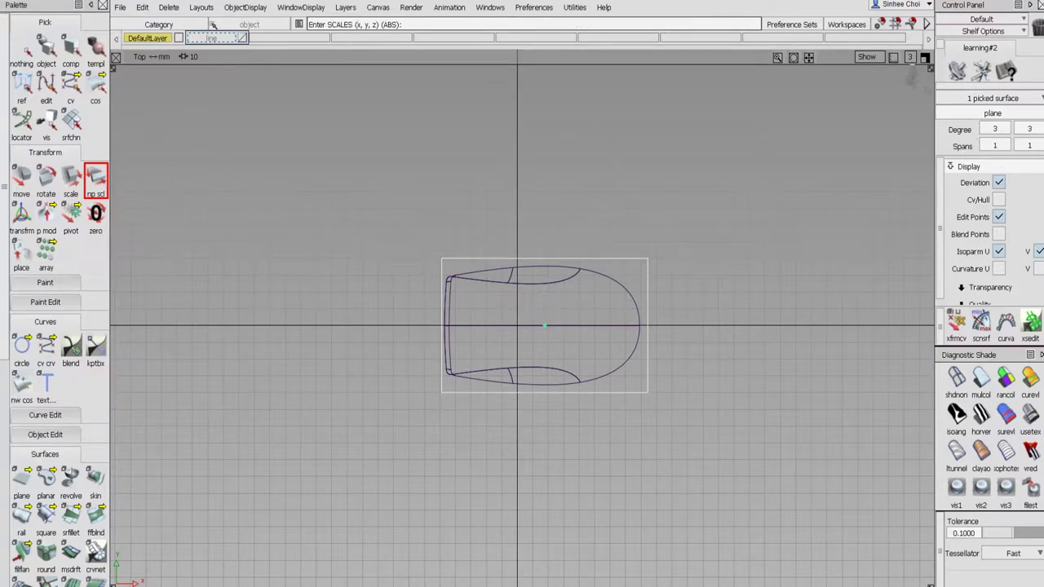
click(925, 57)
click(924, 56)
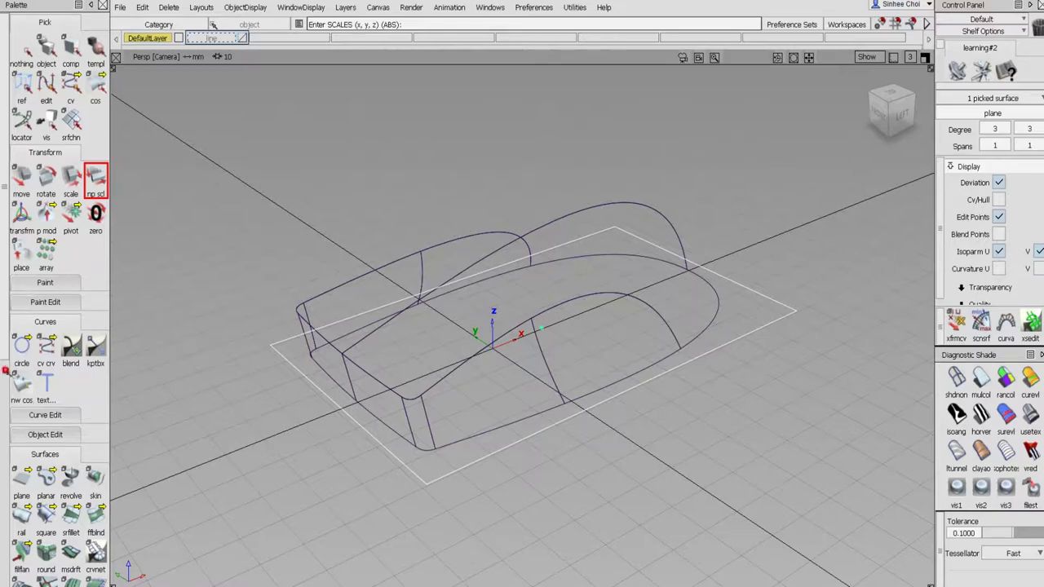
- Set up a projection onto the plane that creates curves on surfaces along the Z vector
scroll(4, 371, down, 5)
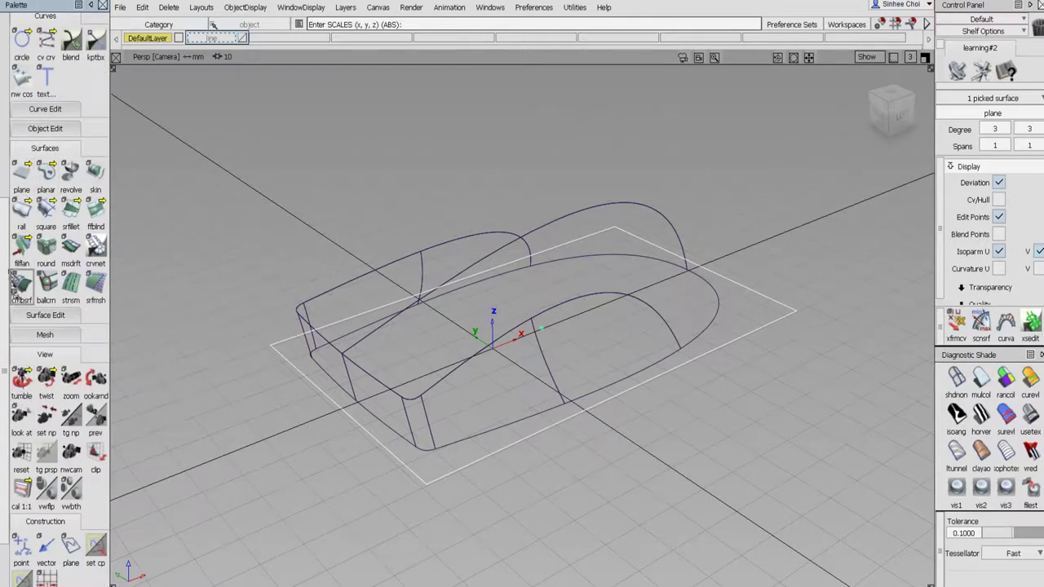
click(24, 316)
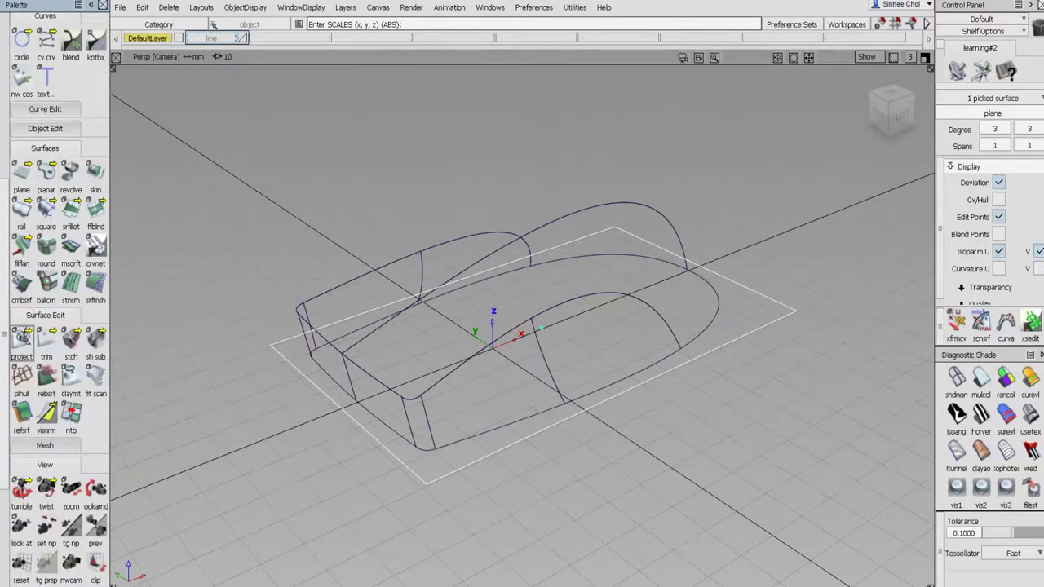
click(23, 338)
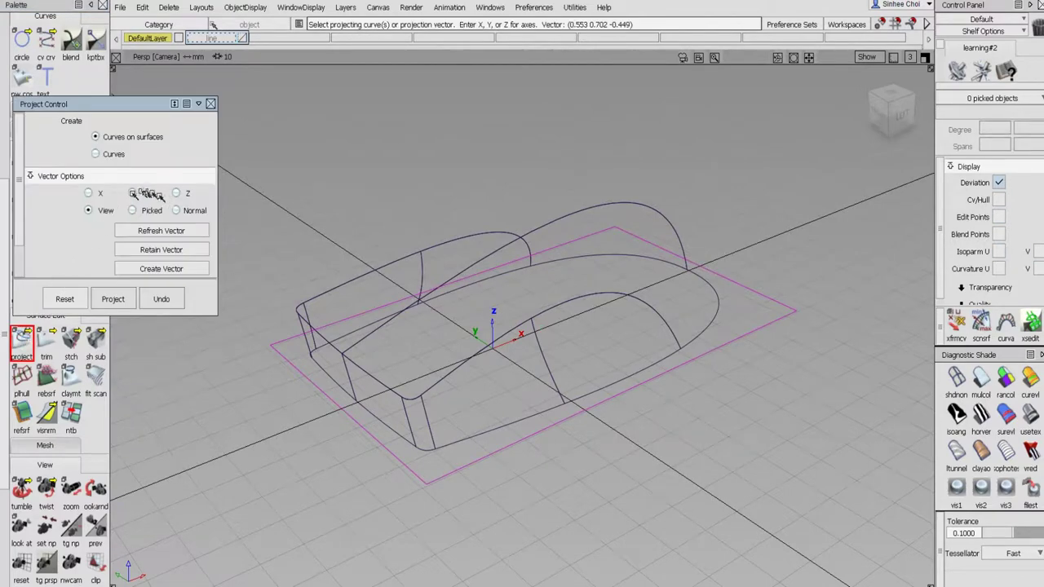
click(176, 194)
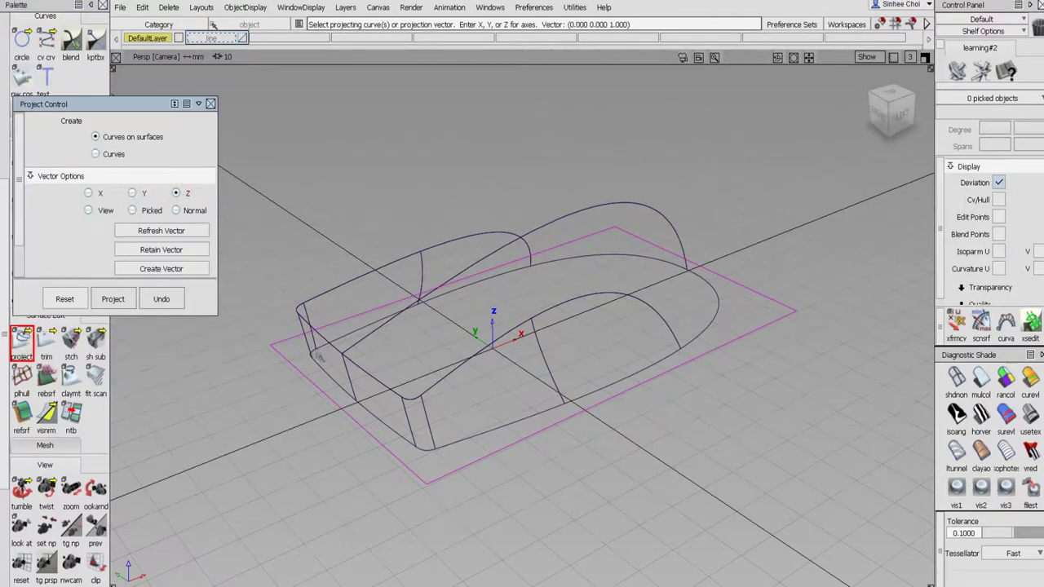
- Select all the bottom edges around the mouse body and project them onto the plane
alt+shift+right_drag(318, 357, 339, 339)
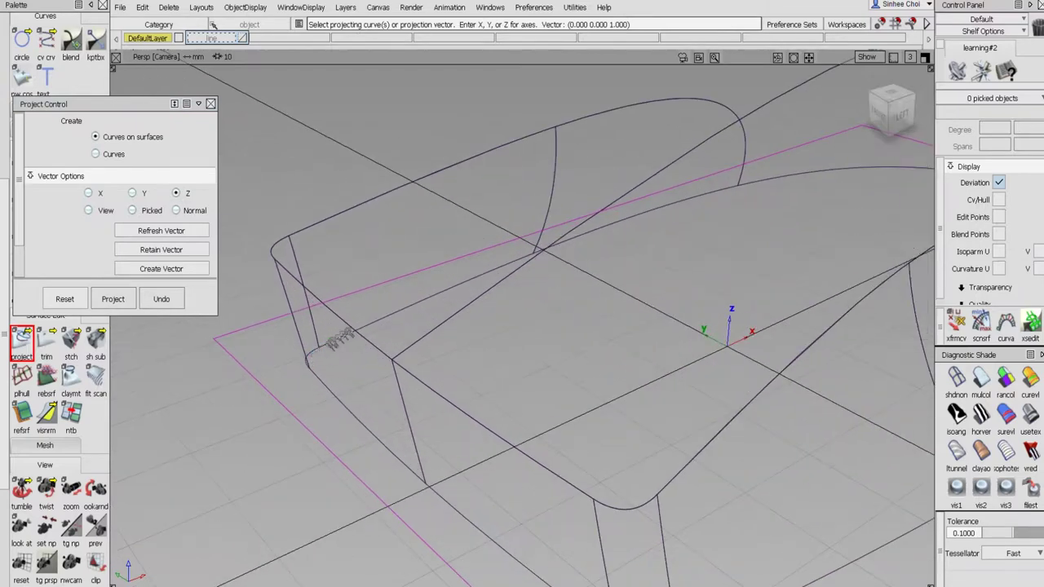
click(314, 360)
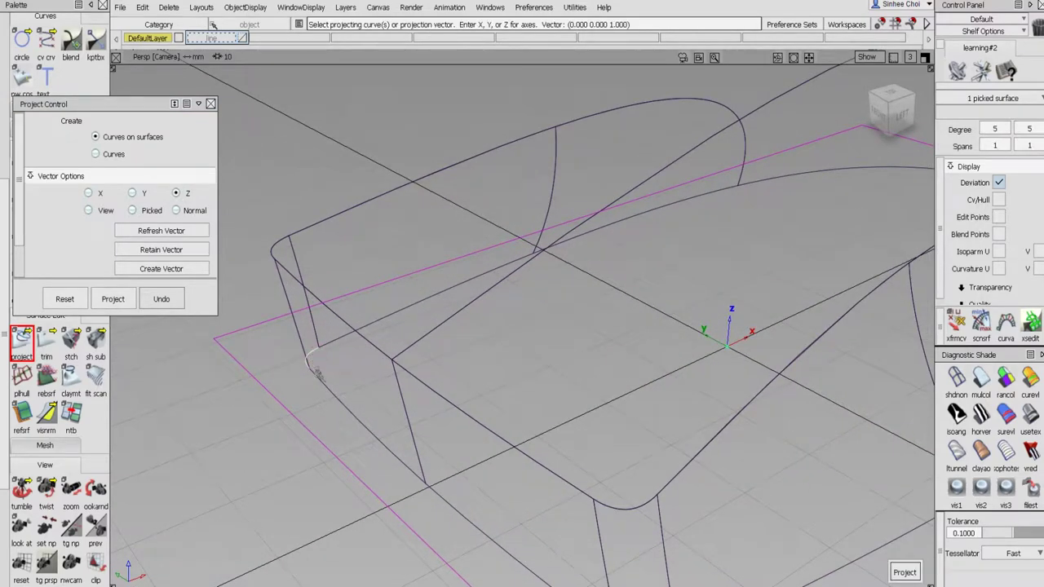
click(320, 368)
click(330, 342)
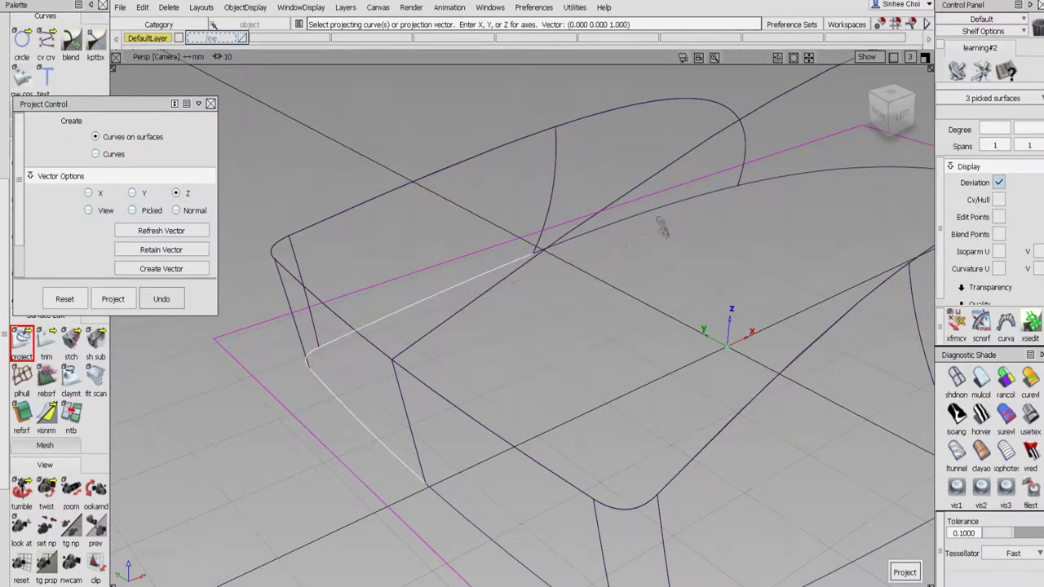
click(653, 215)
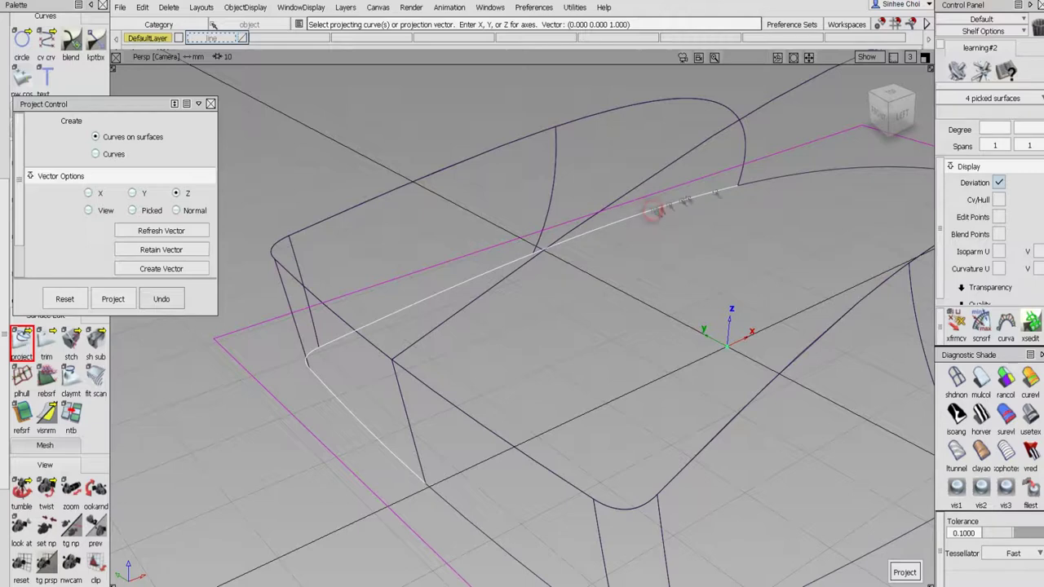
click(761, 183)
alt+shift+right_drag(760, 182, 753, 210)
alt+shift+middle_drag(753, 209, 731, 256)
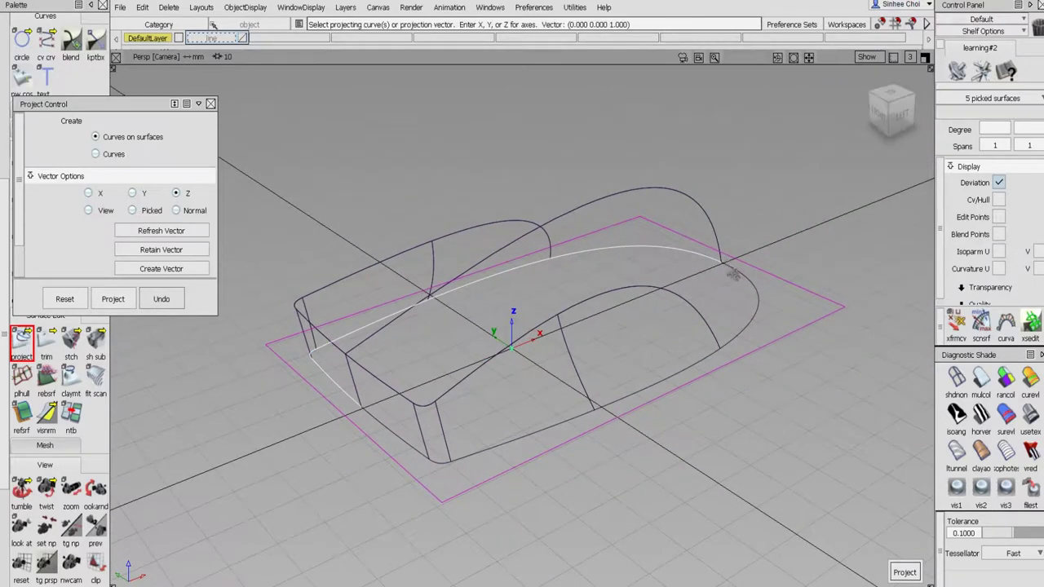
click(733, 279)
click(709, 354)
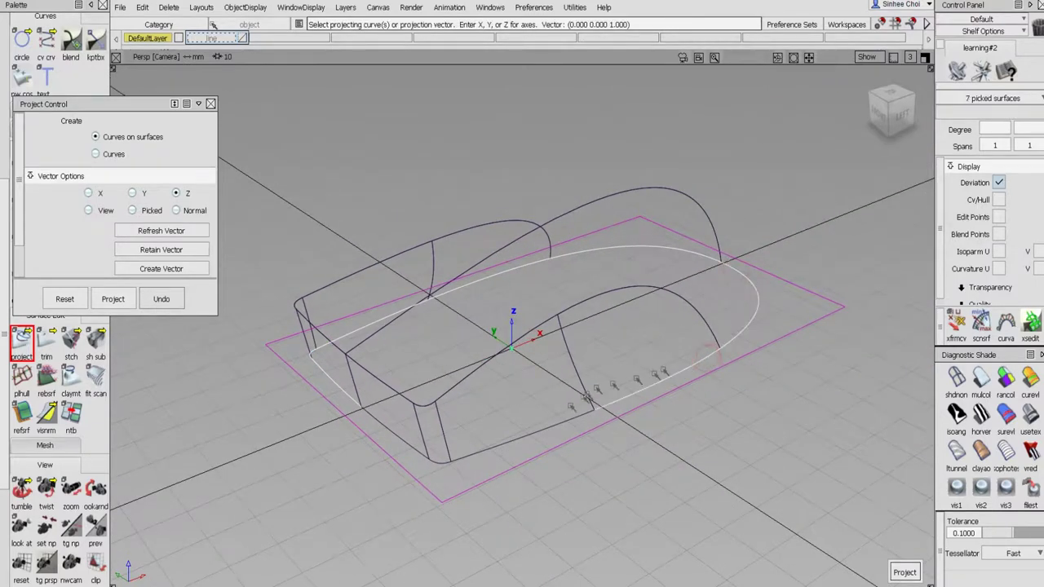
click(572, 416)
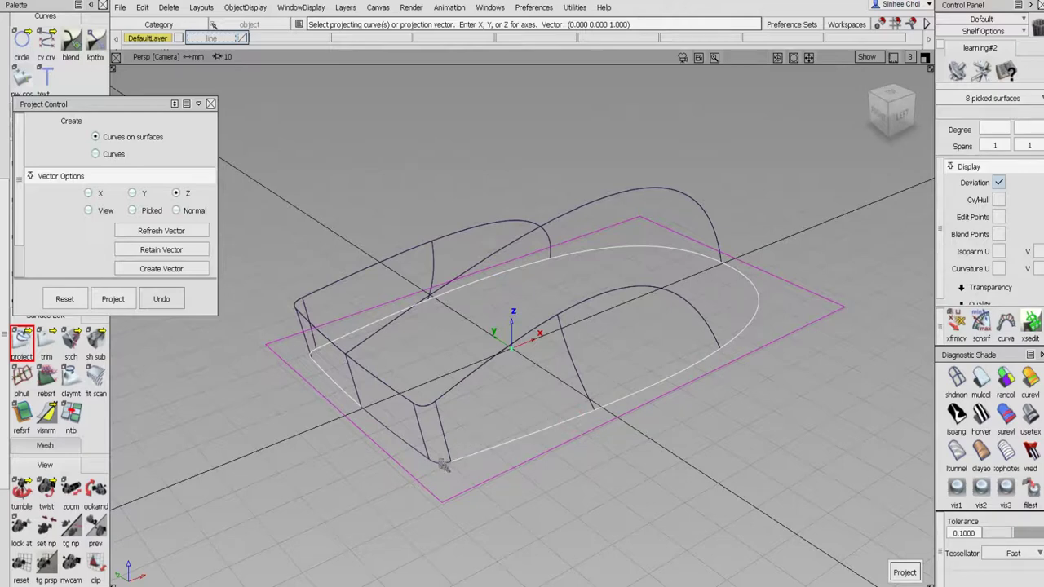
click(408, 443)
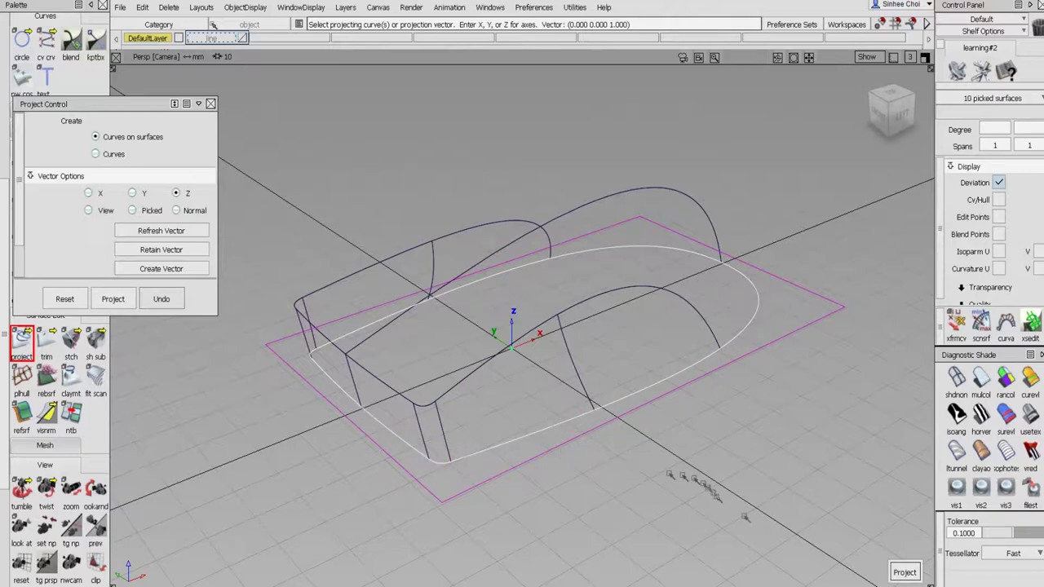
click(903, 573)
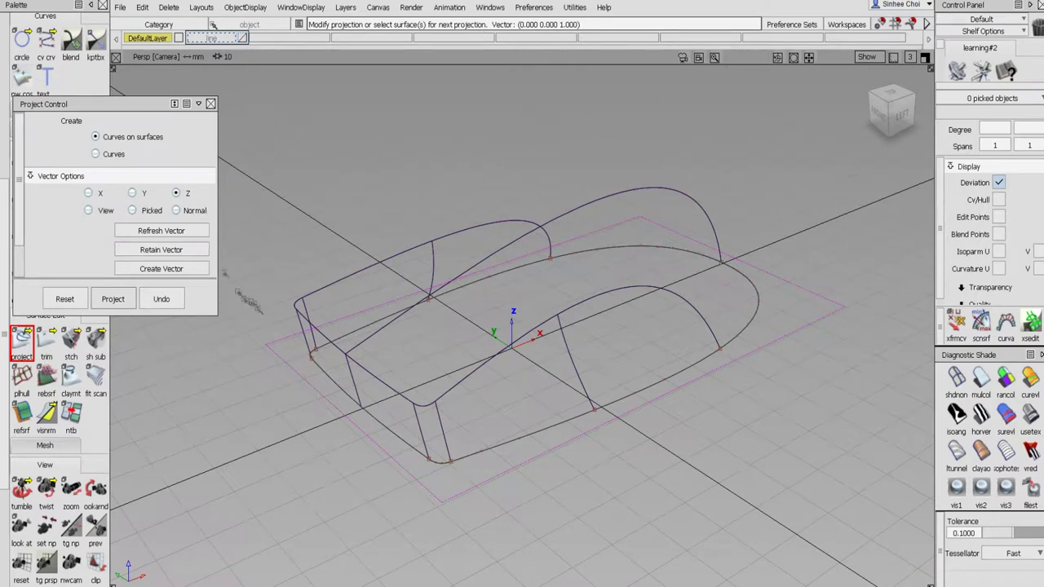
- Trim the plane by discarding its region outside the projected body outline
click(46, 342)
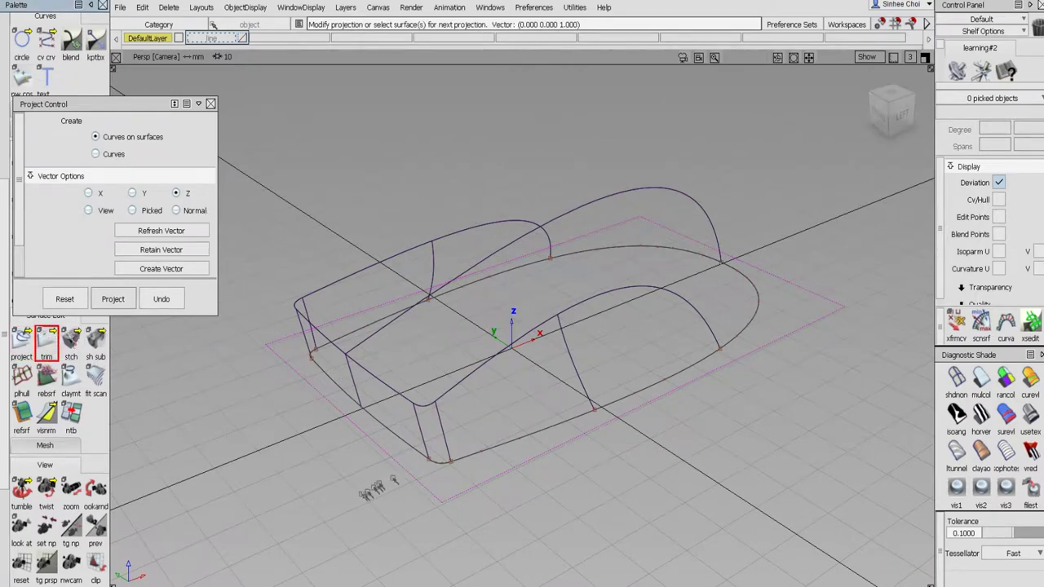
click(415, 479)
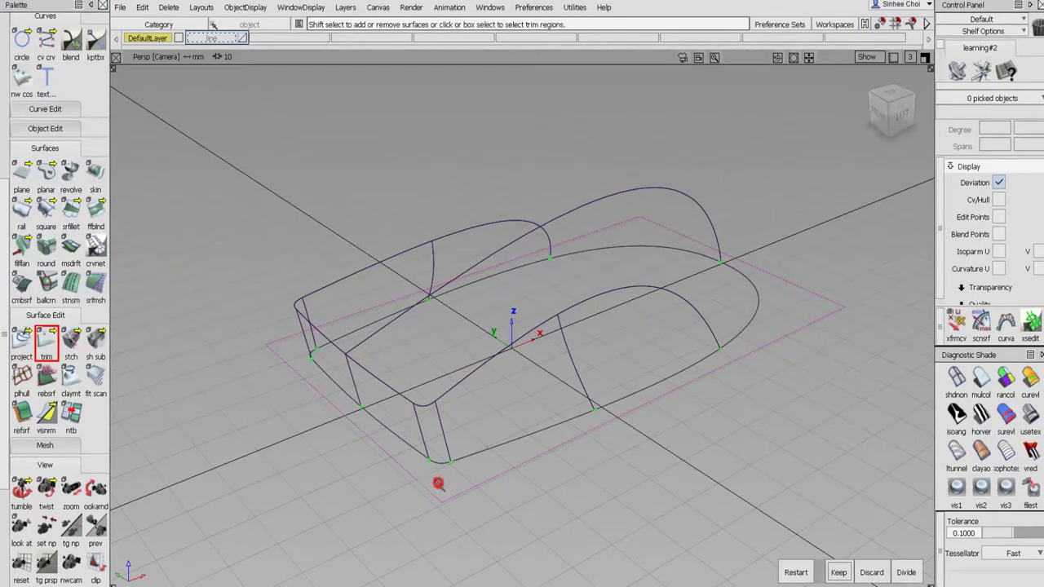
click(871, 573)
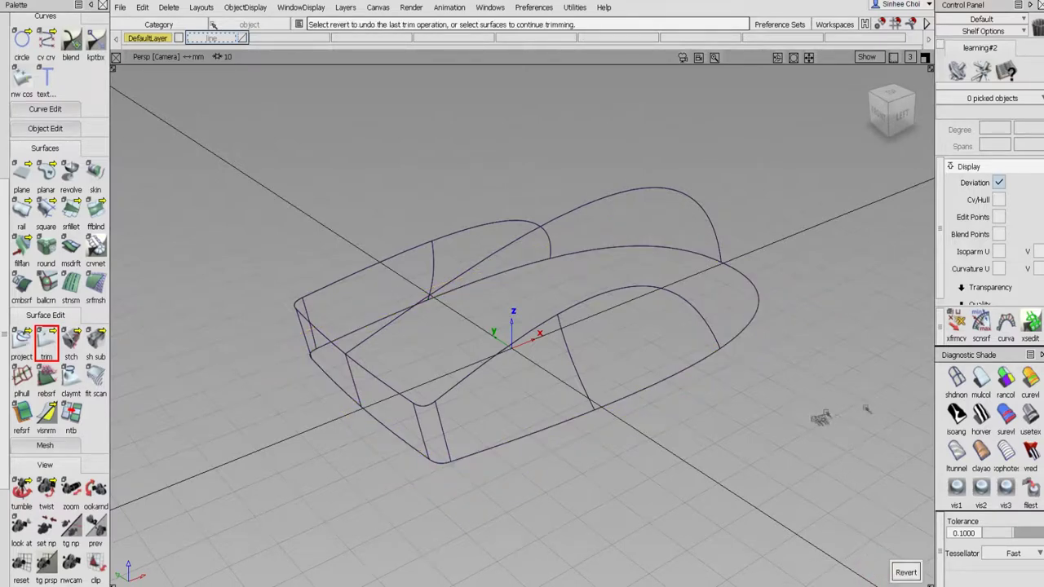
- Examine the closed body in clay AO shading with the tolerance set to 0.01, and turn the shading off
click(981, 450)
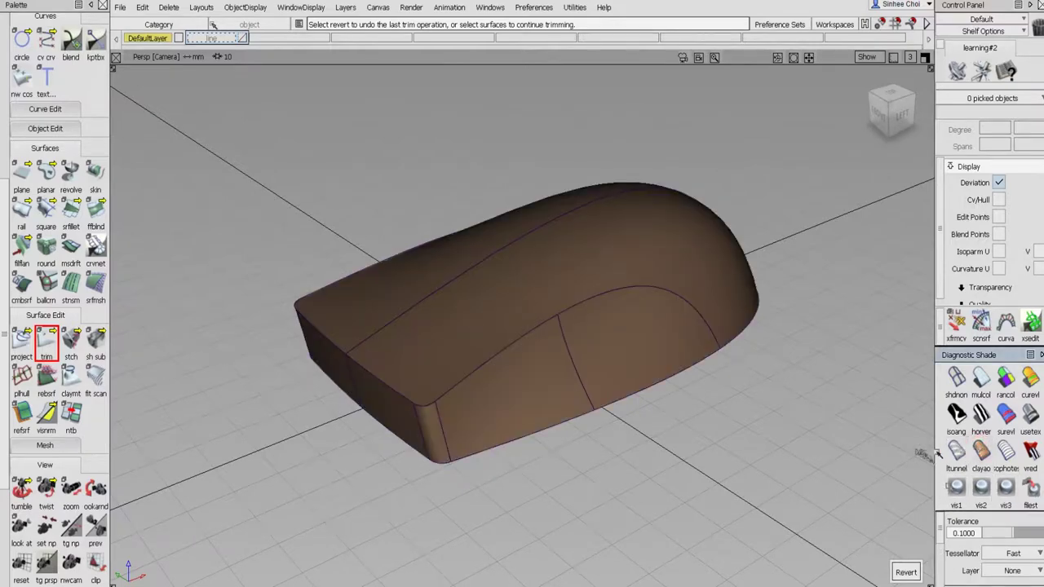
click(983, 533)
mouse_move(722, 505)
alt+shift+mouse_down()
mouse_move(734, 416)
mouse_move(720, 285)
mouse_move(722, 494)
mouse_move(754, 504)
alt+shift+mouse_up()
click(956, 377)
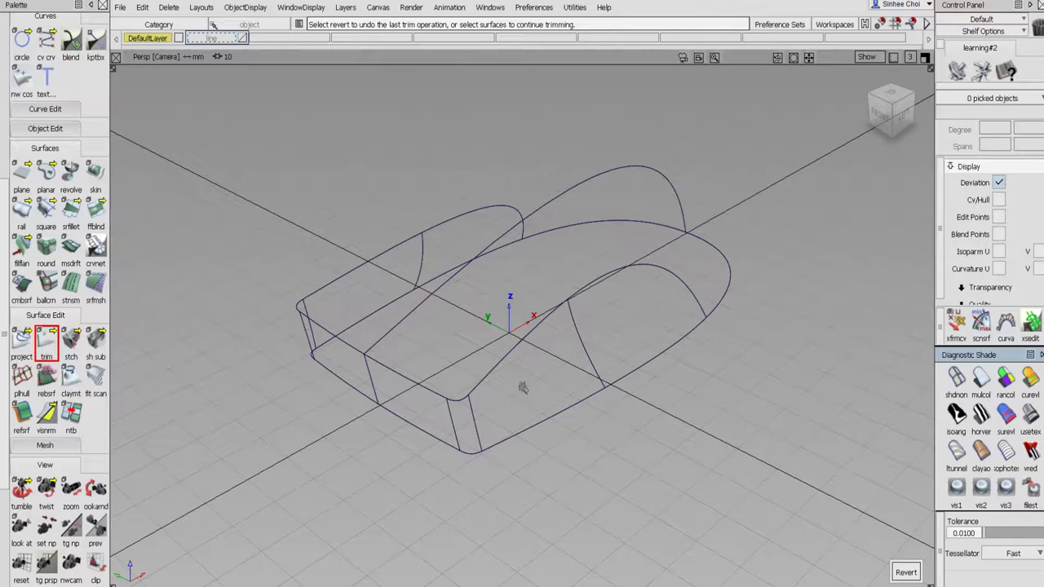
- Open the Tubular Offset tool's options and set the tube radius to 2
key(shift+alt)
drag(21, 248, 96, 255)
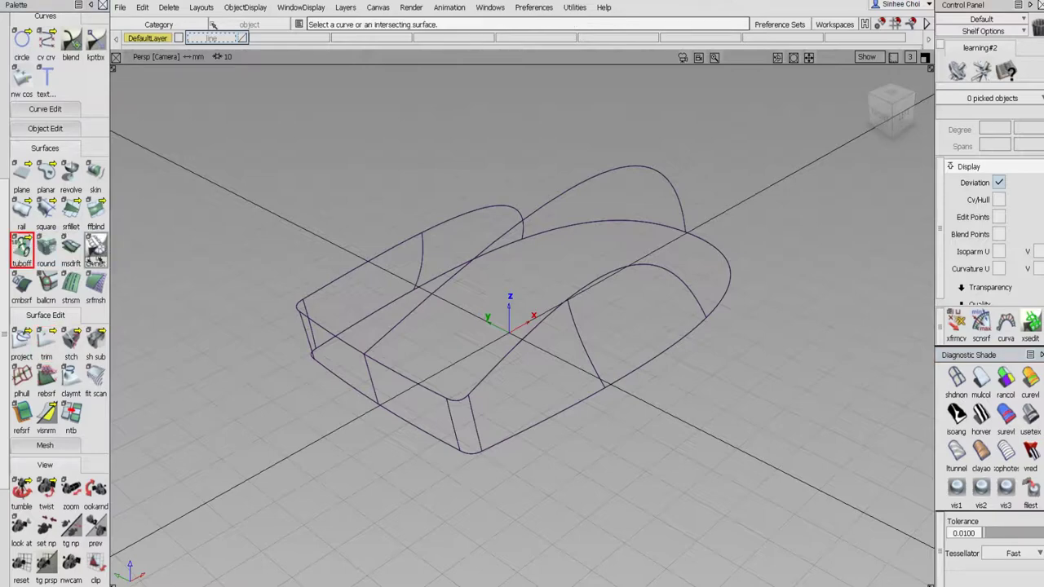
double_click(21, 249)
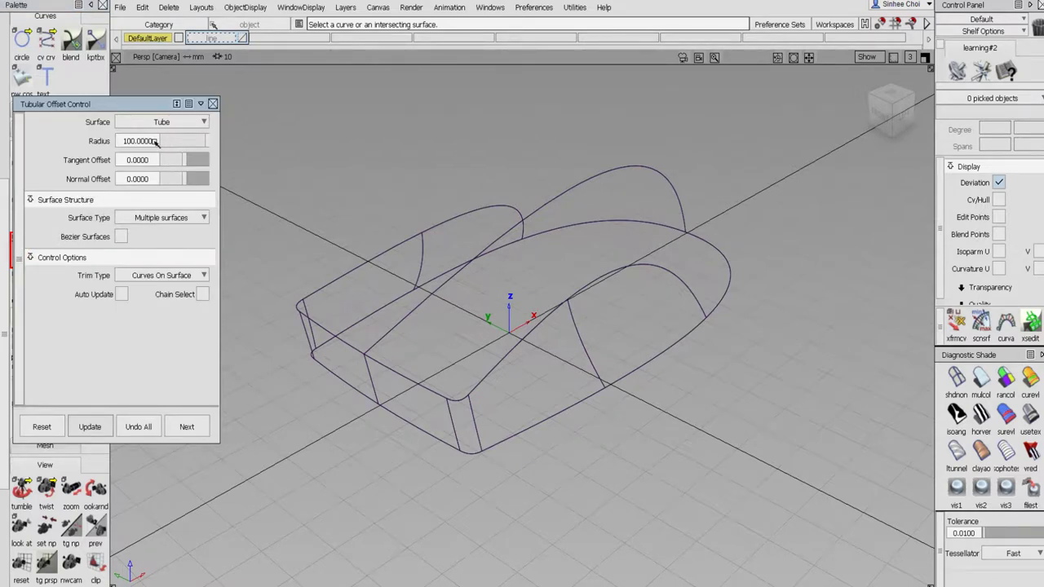
click(154, 141)
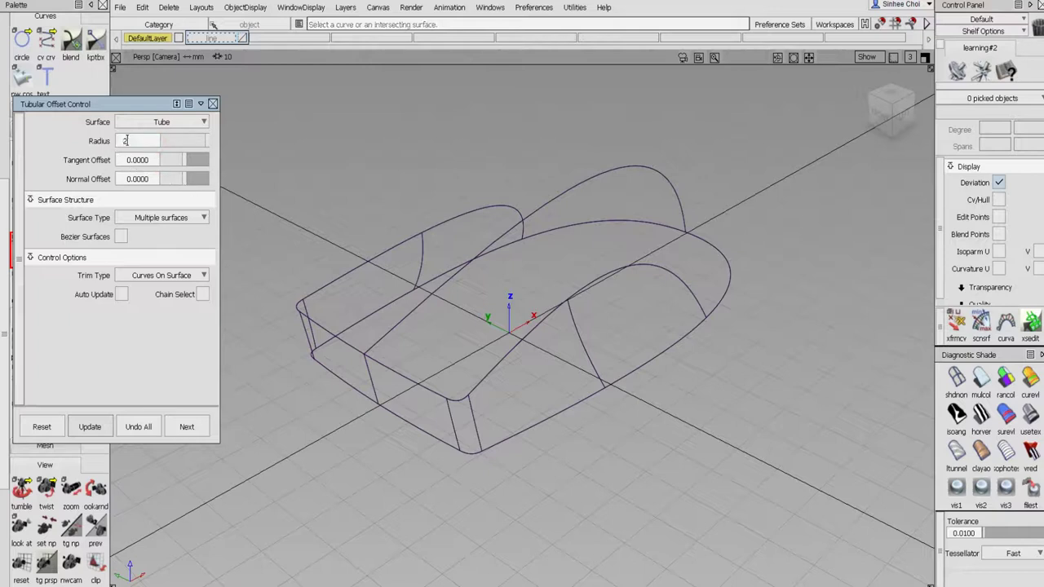
text(2)
key(Return)
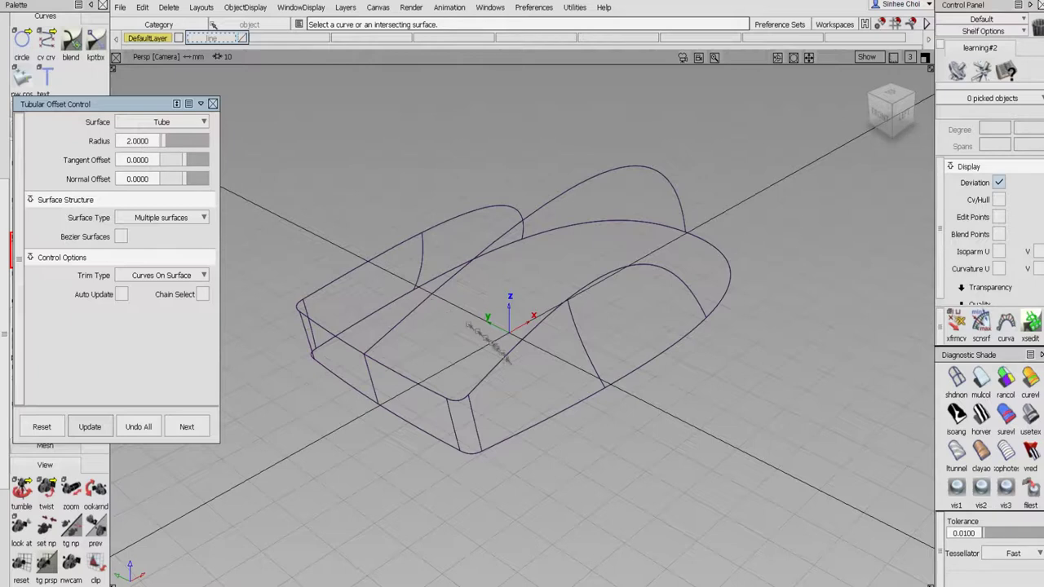
- Select the top surface's near side edge as the intersection for the tubular offset
click(499, 365)
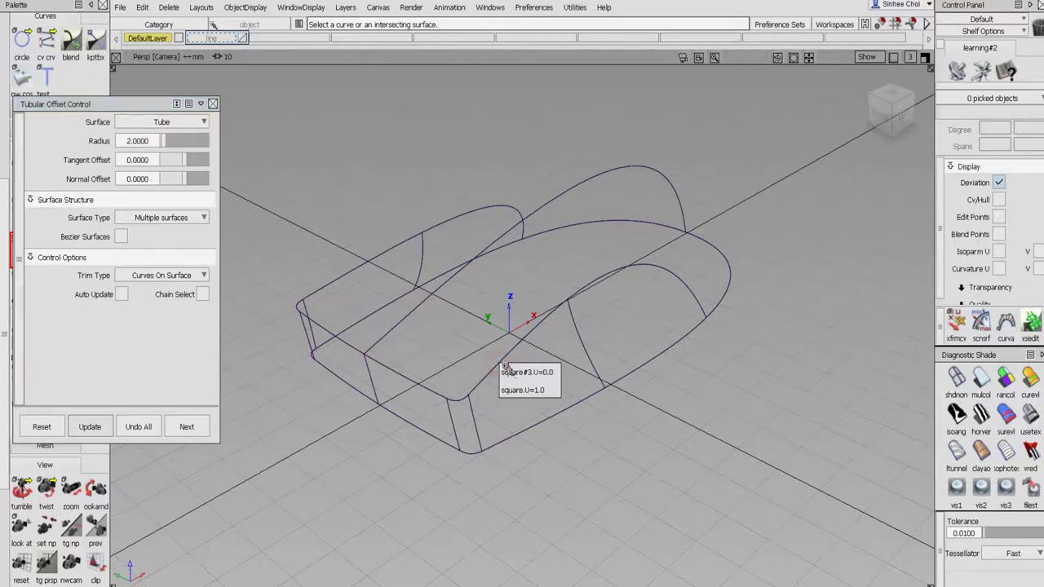
click(523, 390)
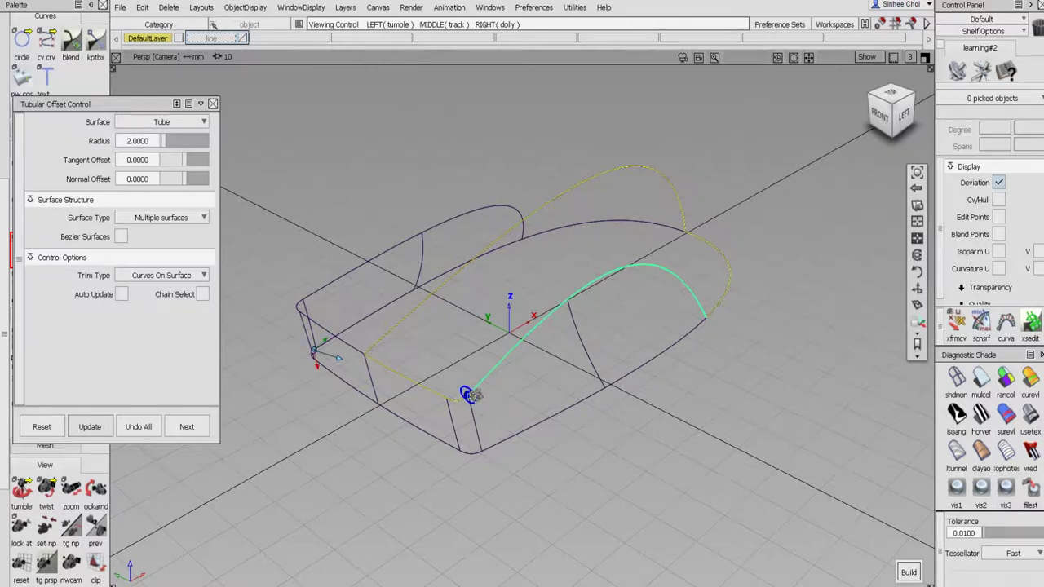
alt+shift+click(470, 395)
alt+shift+right_drag(481, 401, 681, 368)
alt+shift+drag(507, 351, 527, 312)
alt+shift+right_drag(530, 305, 516, 351)
- Try a tube radius of 1 on the selected side edge
click(148, 141)
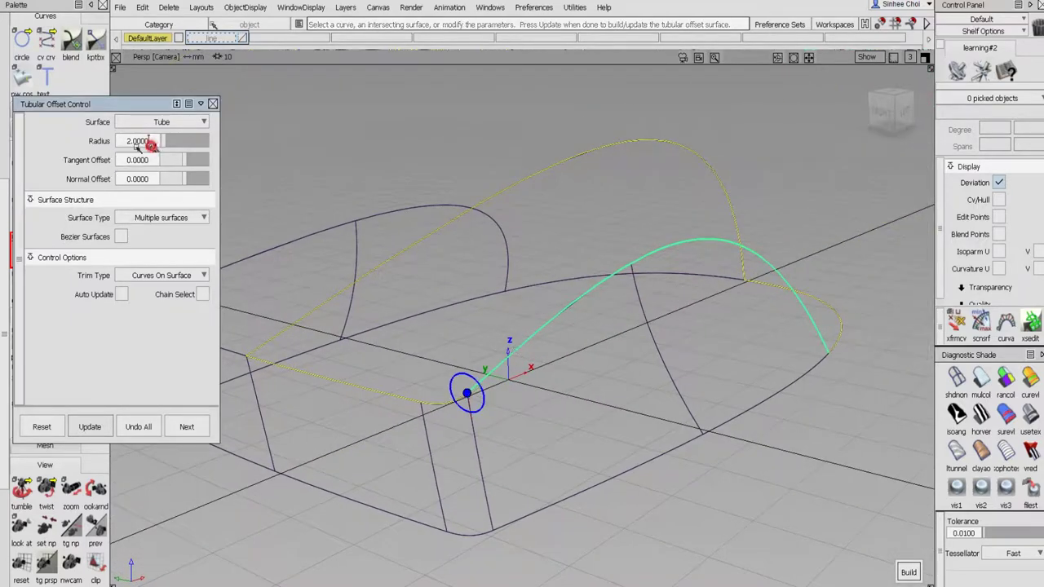
text(1)
key(Return)
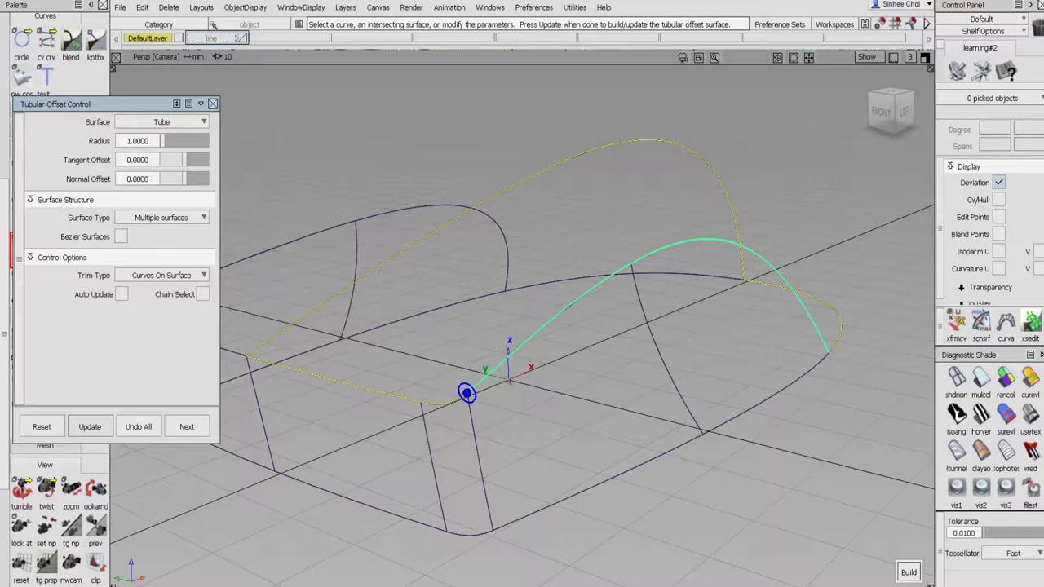
- Set the tube radius to 0.7 and build the tubular offset along the side edge
click(128, 141)
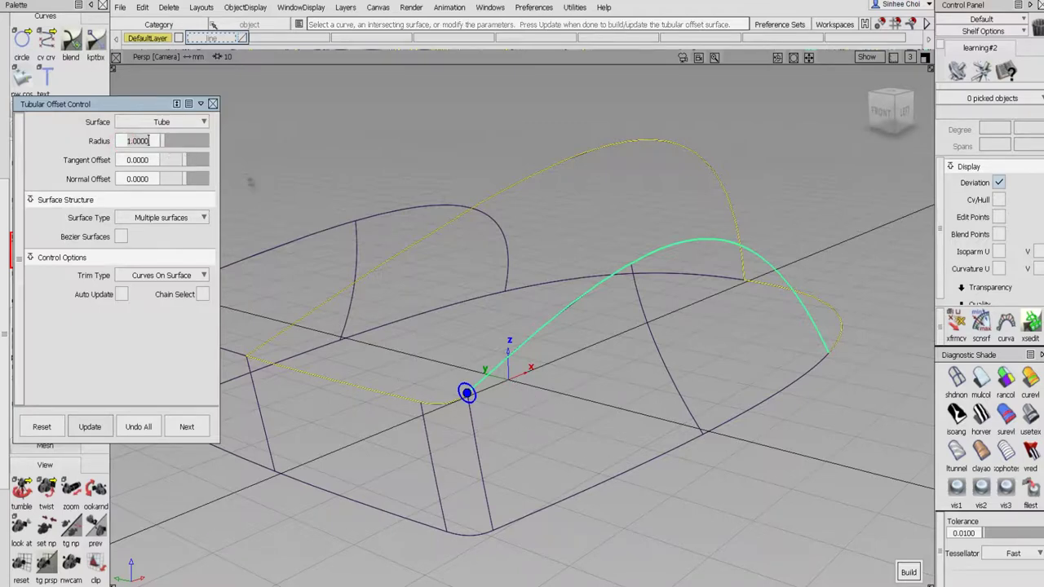
text(.7)
key(Return)
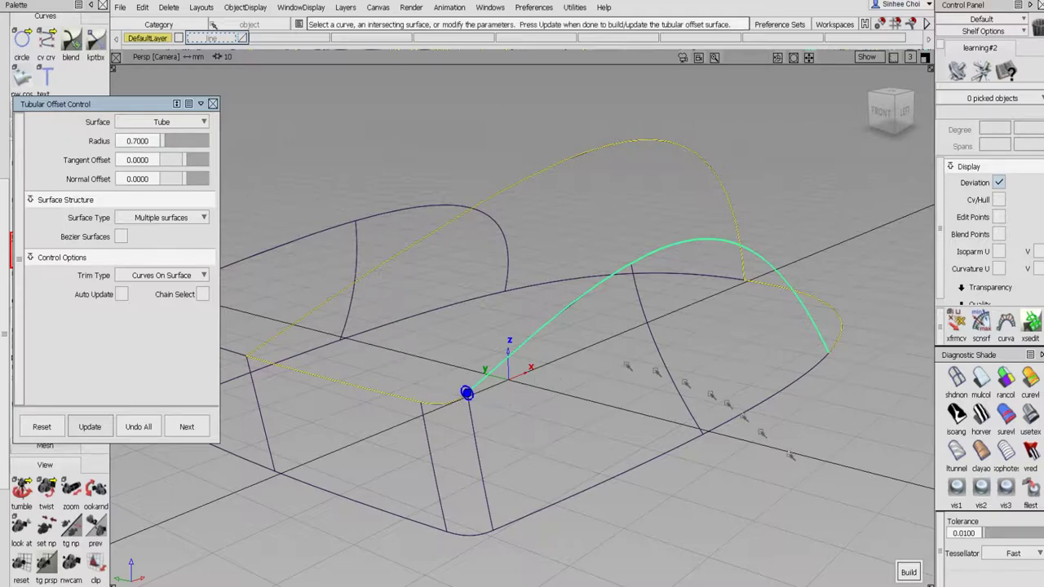
click(907, 571)
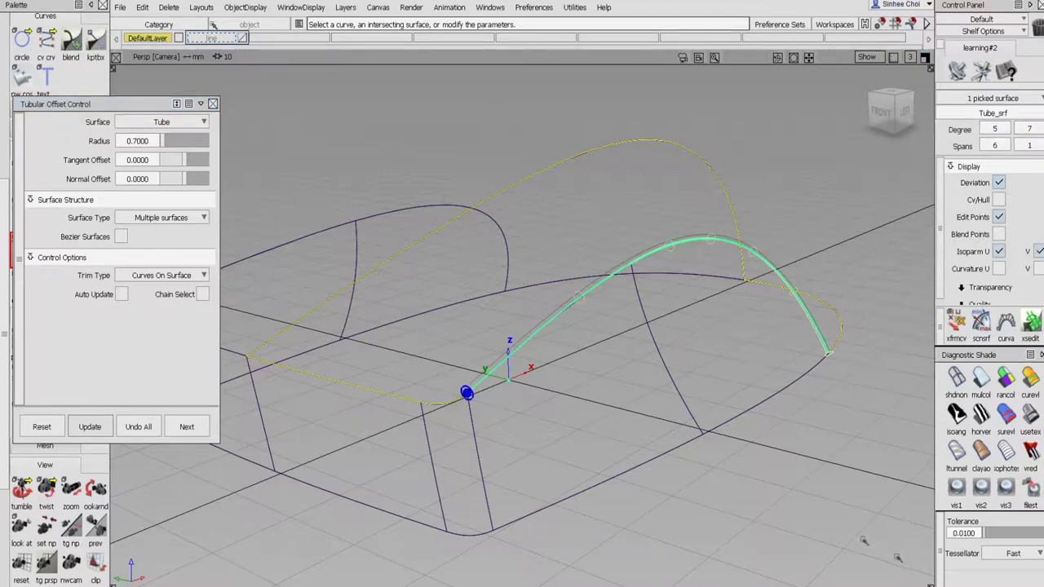
- Enable Auto Update and build radius 0.7 tubes along the top surface's rounded front corner and the adjoining half of its front edge
click(121, 295)
click(187, 427)
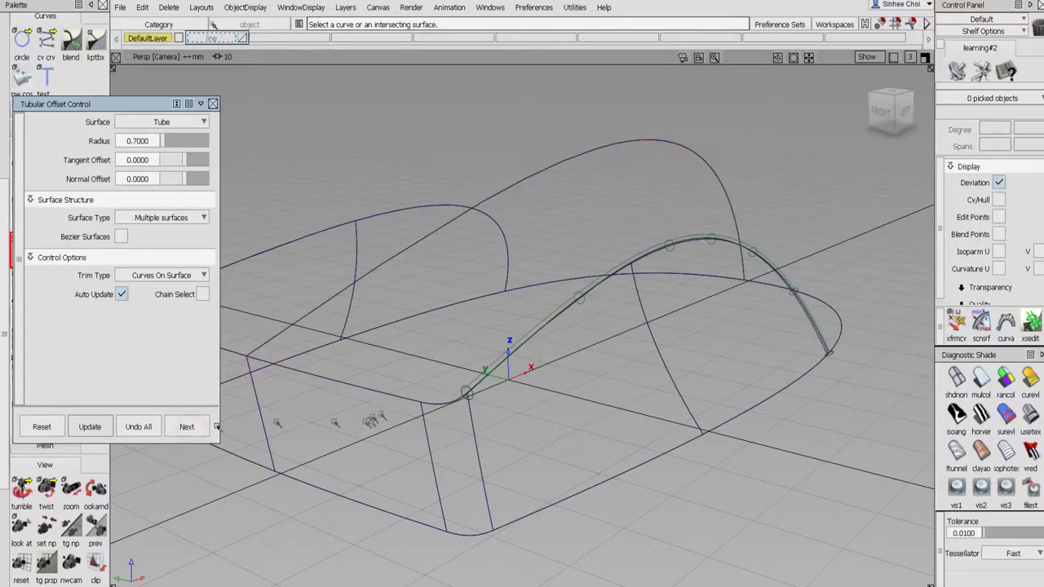
click(454, 415)
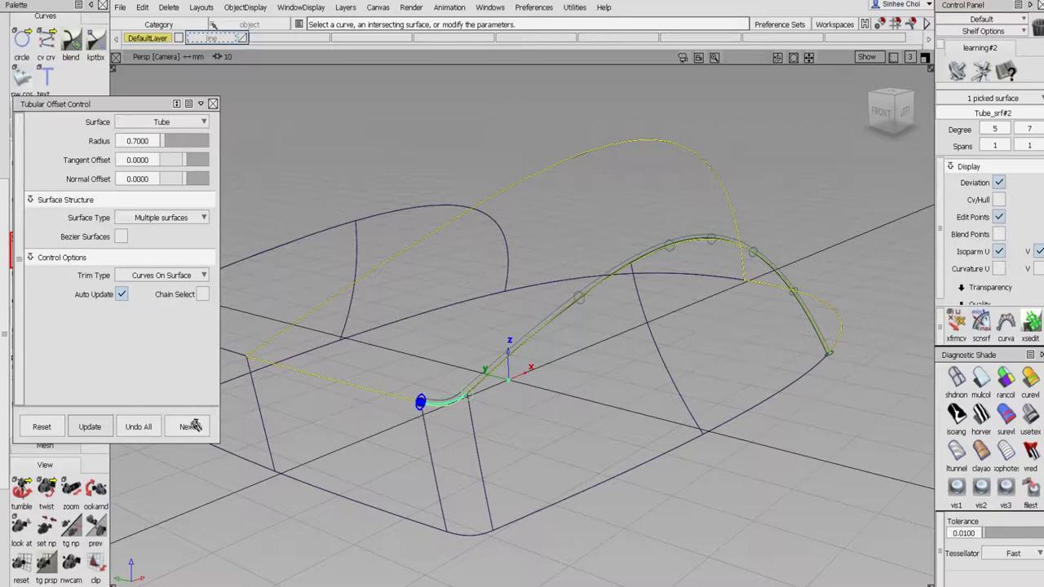
click(333, 378)
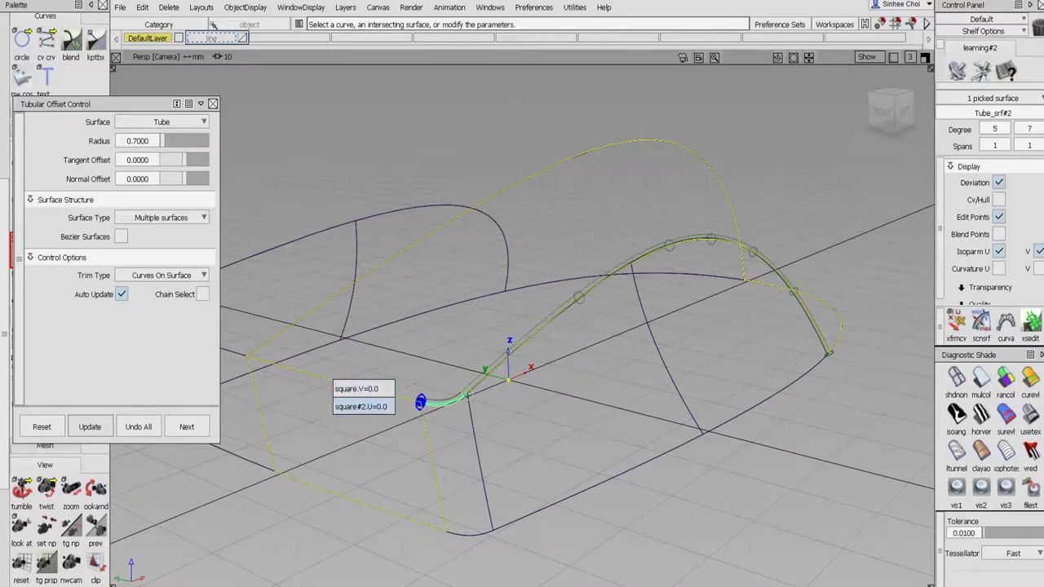
click(342, 390)
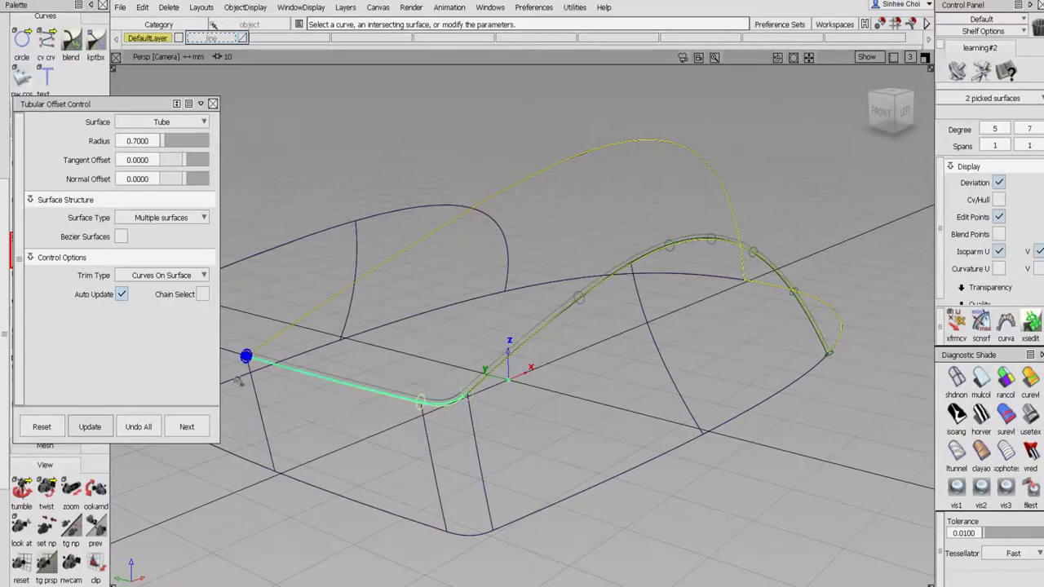
click(187, 426)
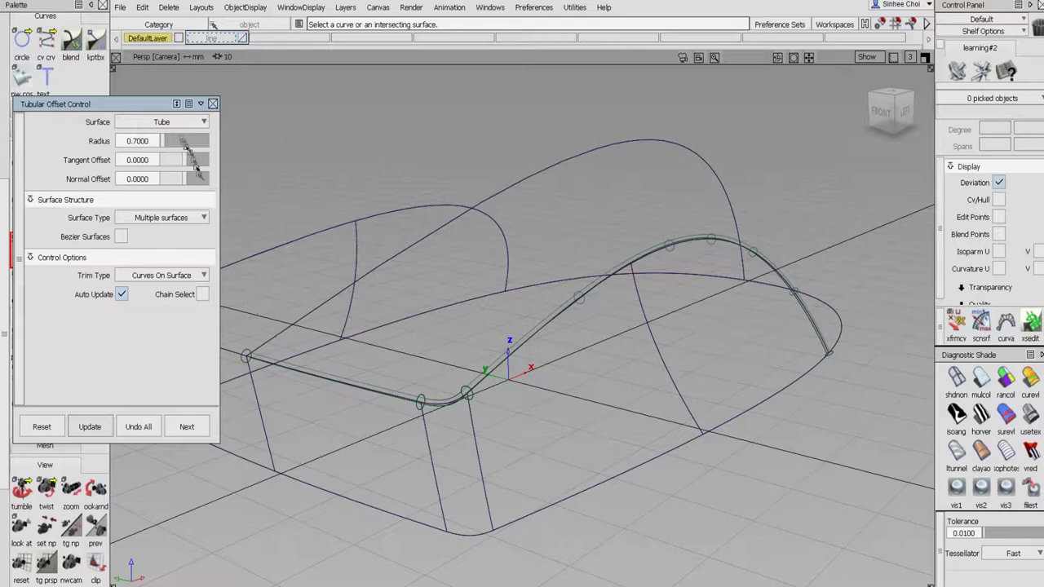
- Set the Tubular Offset surface option to None so that only curves on surface are produced
click(175, 124)
click(182, 138)
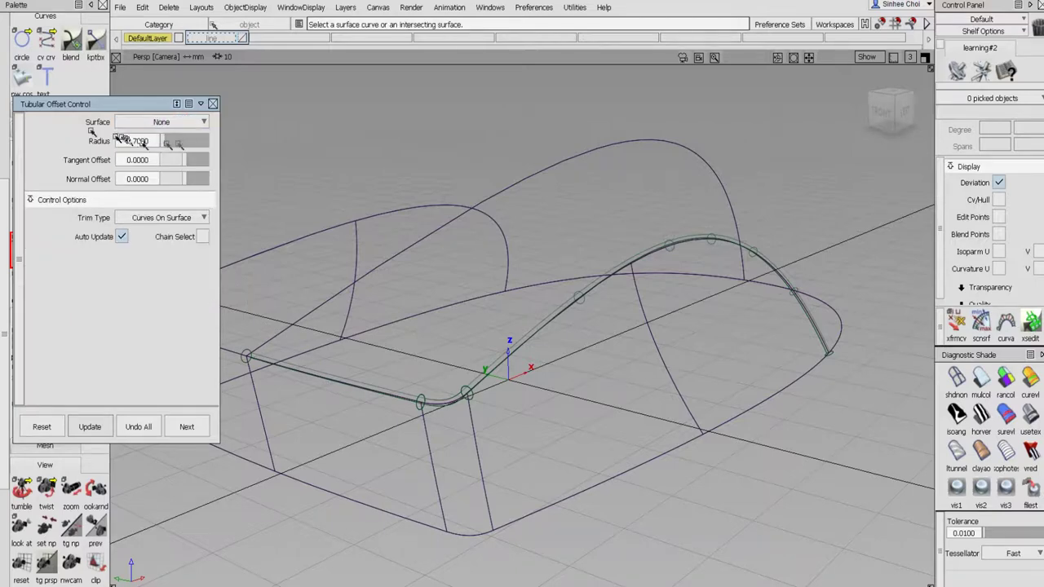
drag(148, 103, 188, 133)
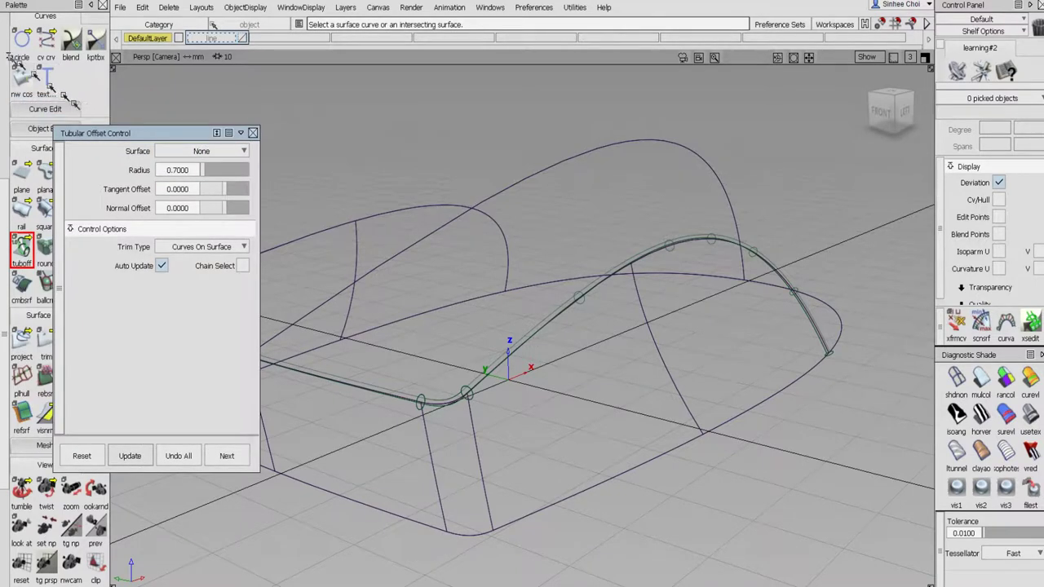
- Delete the tube surface running along the top surface's side edge
scroll(7, 52, up, 5)
click(47, 49)
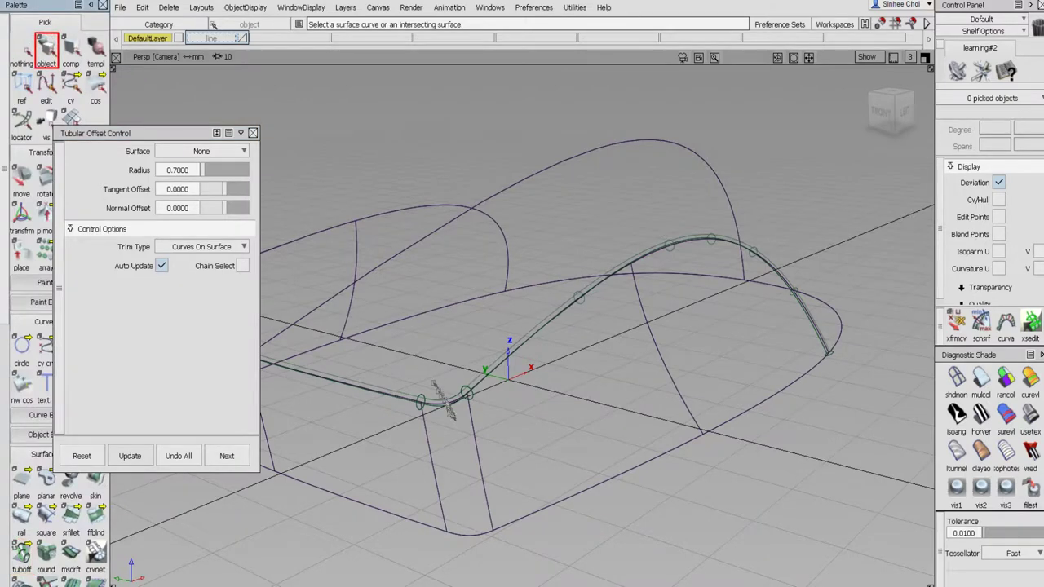
click(468, 394)
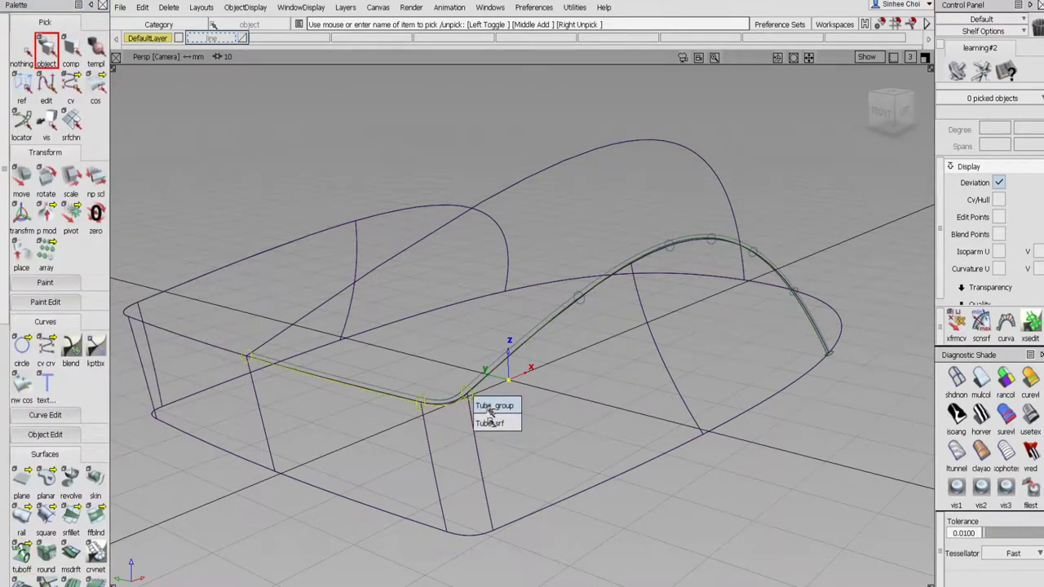
click(490, 424)
key(Delete)
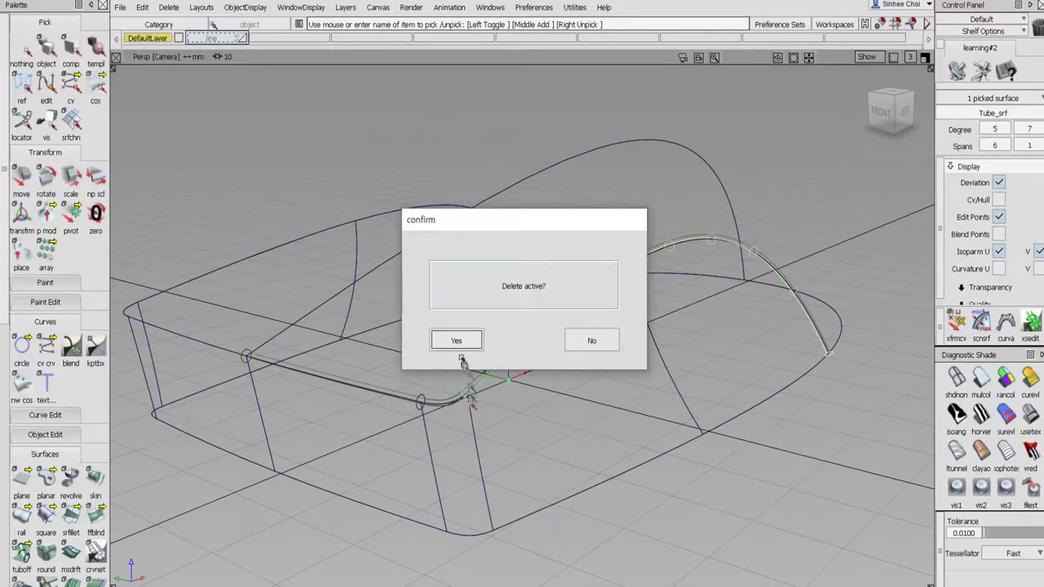
click(462, 339)
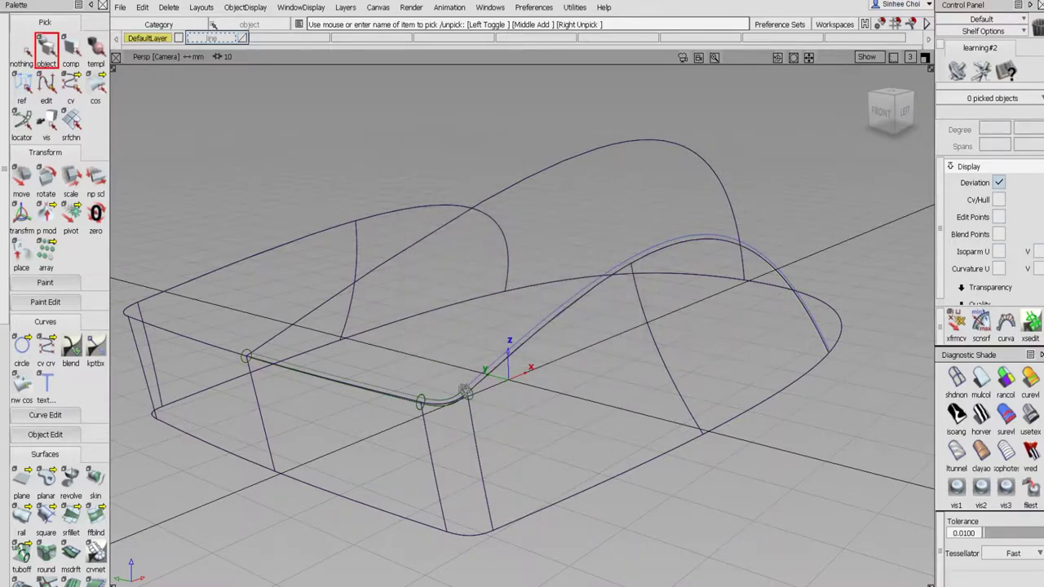
- Delete the remaining tube surfaces at the front corner and along the front edge
click(455, 396)
click(457, 394)
click(473, 396)
key(Delete)
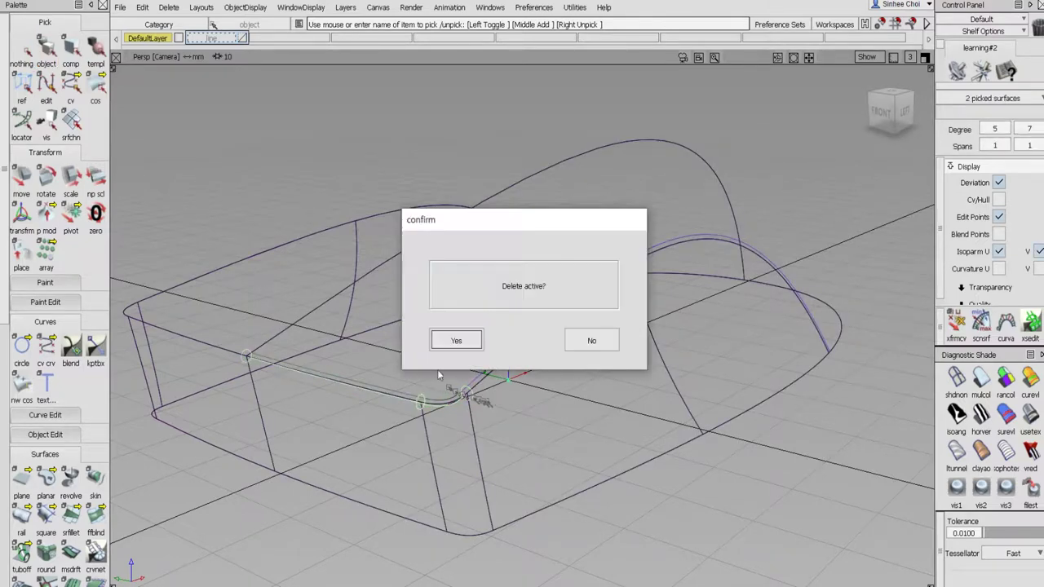
click(455, 342)
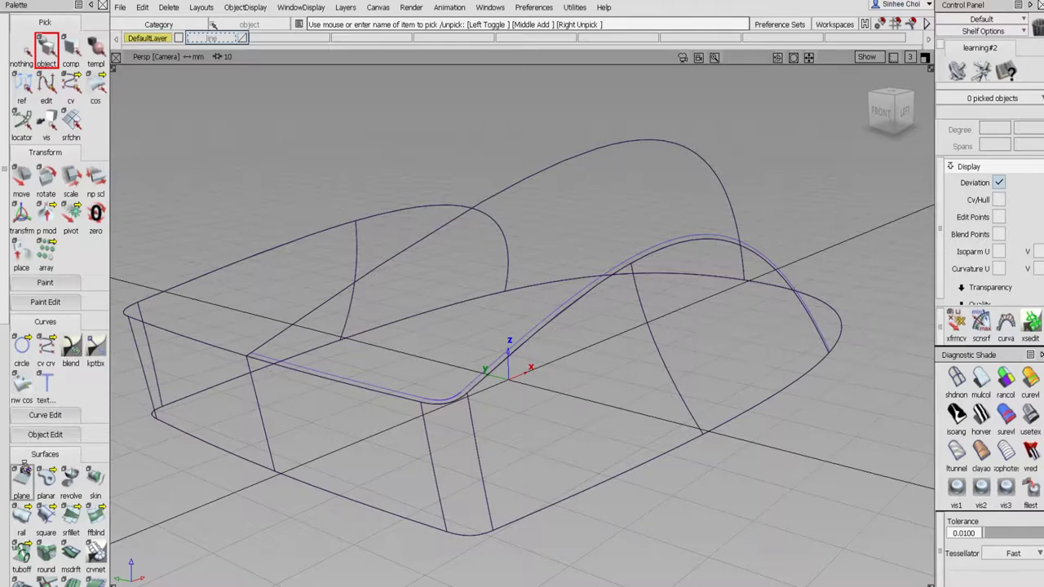
- Restart Tubular Offset and pick the top surface's front edge on the opposite half of the body
click(21, 555)
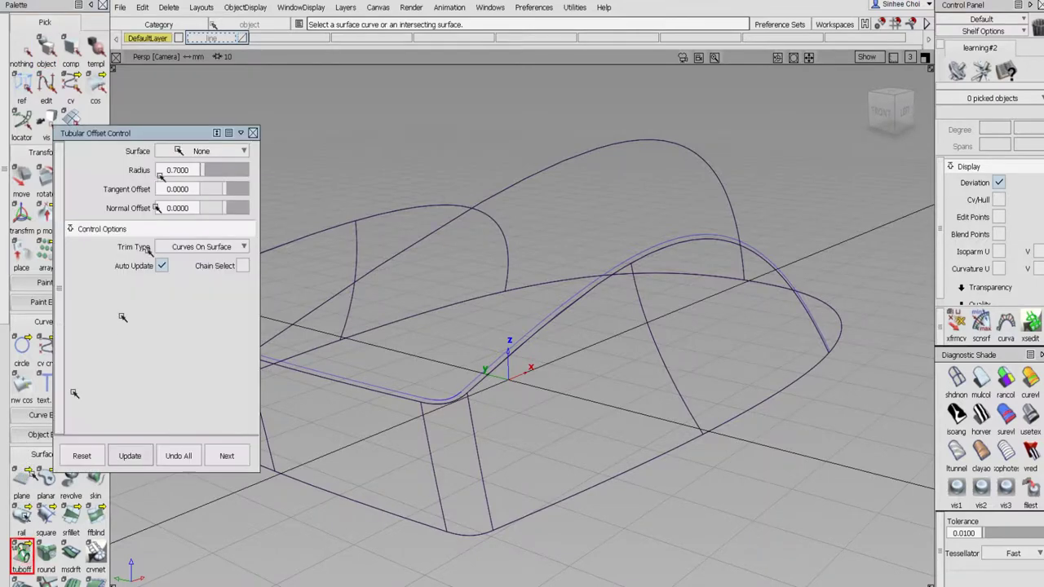
drag(187, 133, 111, 152)
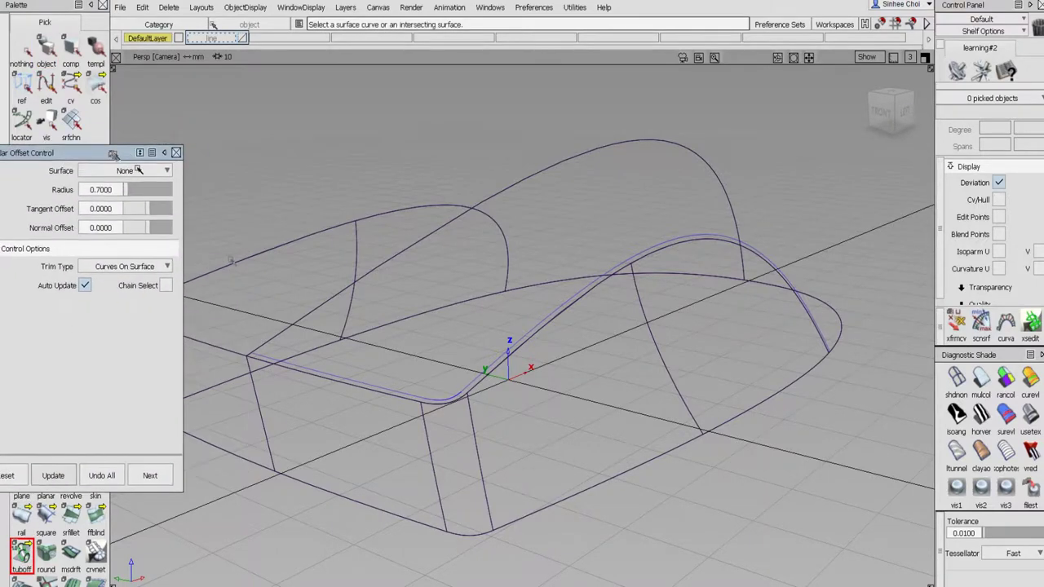
click(225, 352)
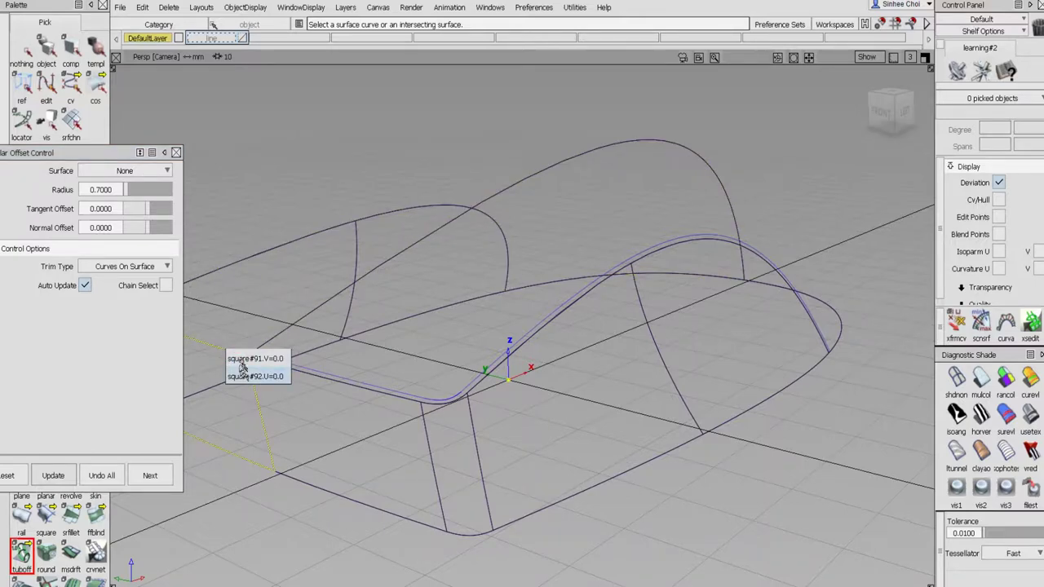
click(255, 357)
- Add the opposite half's rounded front corner and side edge to the top surface's offset curve and finish this set
alt+shift+middle_drag(325, 284, 676, 289)
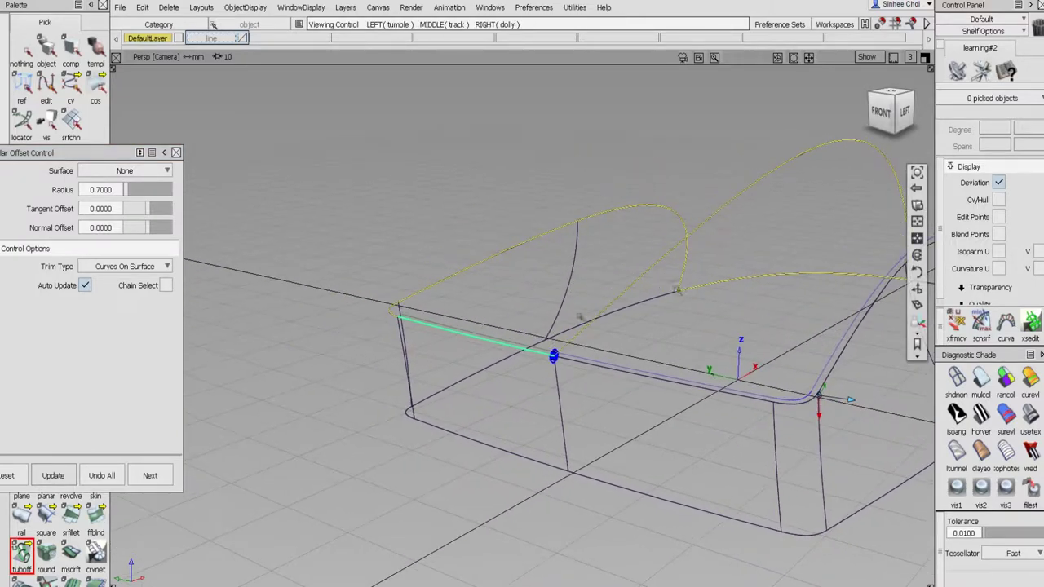
alt+shift+drag(392, 314, 595, 386)
click(389, 313)
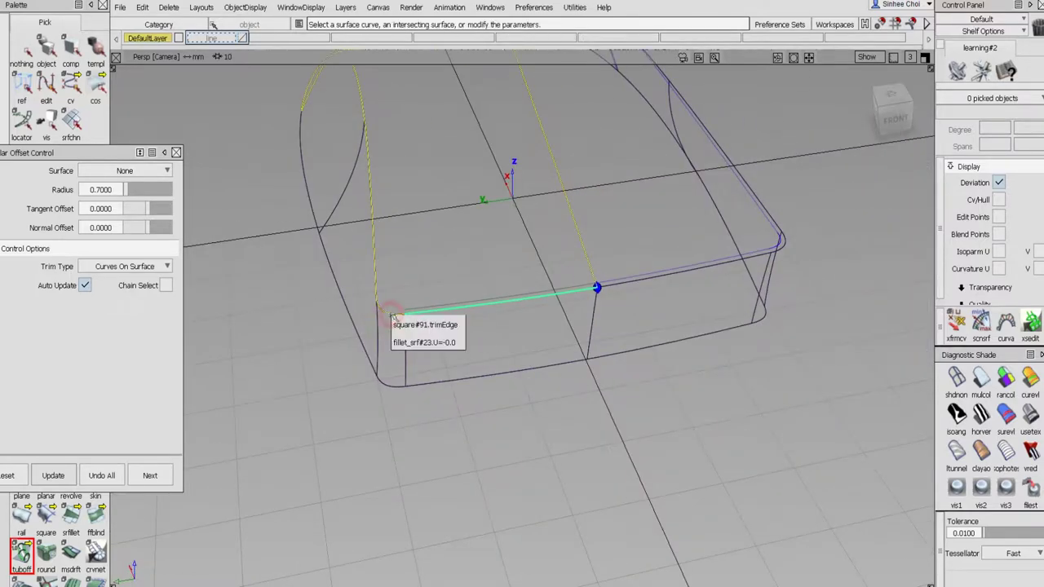
click(424, 342)
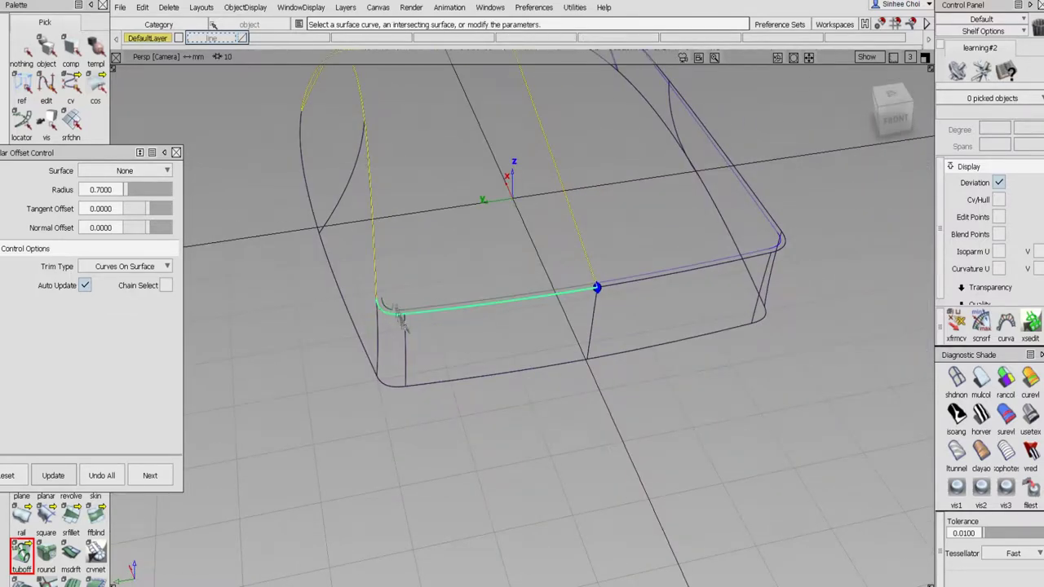
click(382, 282)
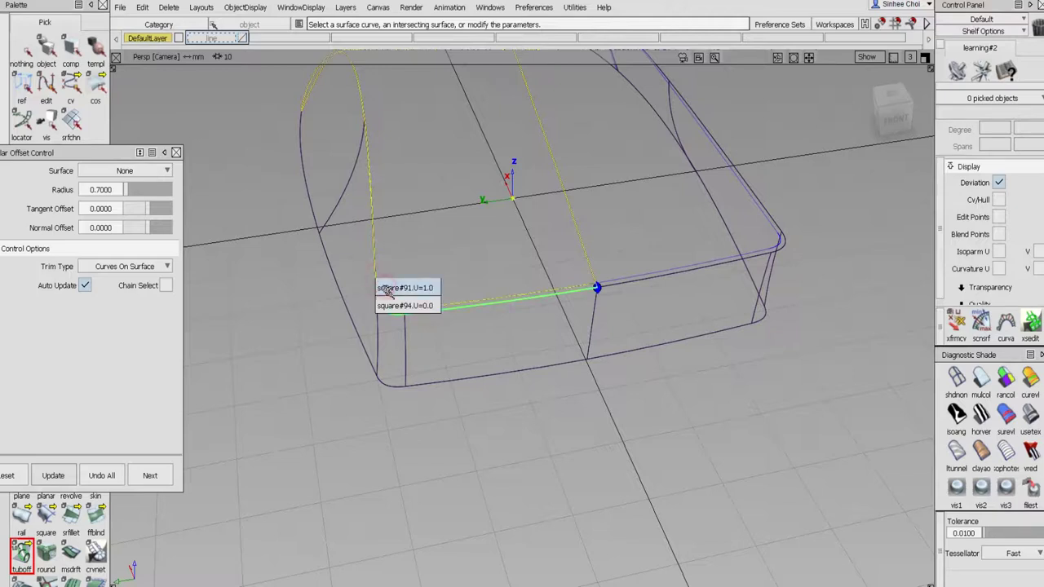
click(384, 287)
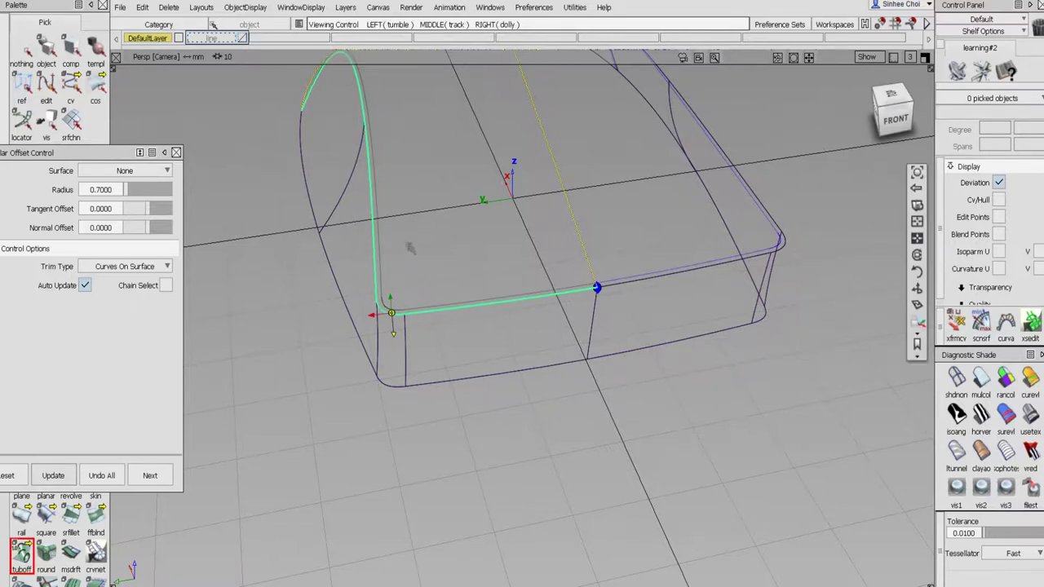
alt+shift+drag(408, 259, 470, 232)
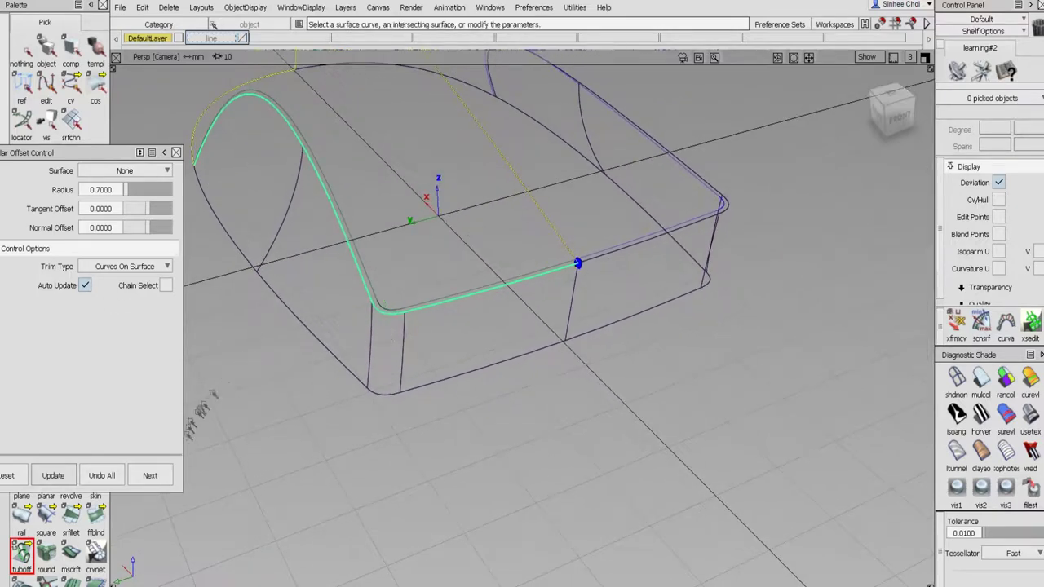
click(150, 475)
- Try to offset the upper edges of the front wall and its rounded corner in one set, and undo the set
alt+shift+drag(613, 410, 299, 384)
alt+shift+drag(543, 373, 295, 312)
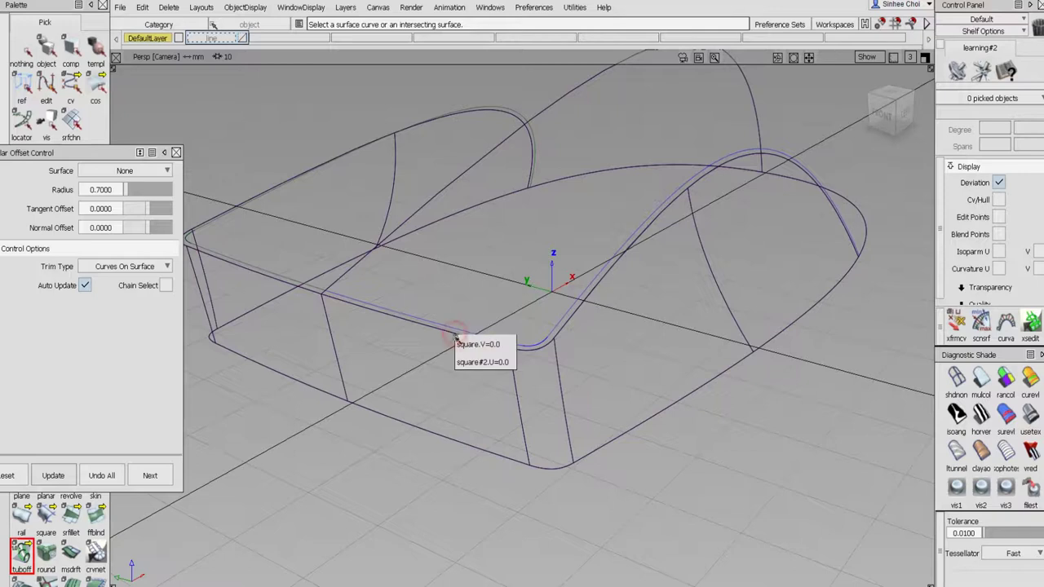
click(468, 364)
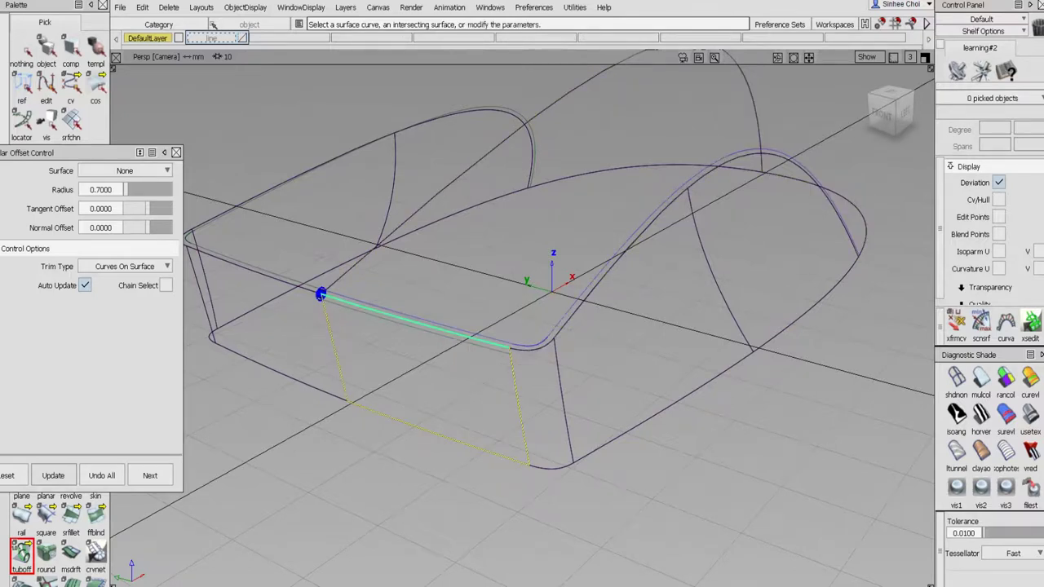
click(534, 359)
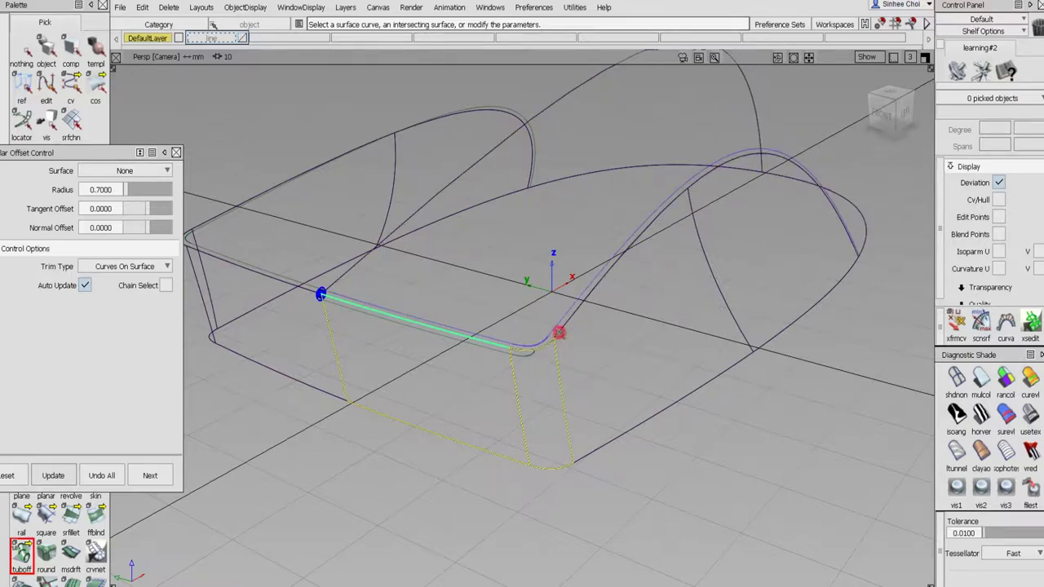
click(570, 346)
click(572, 346)
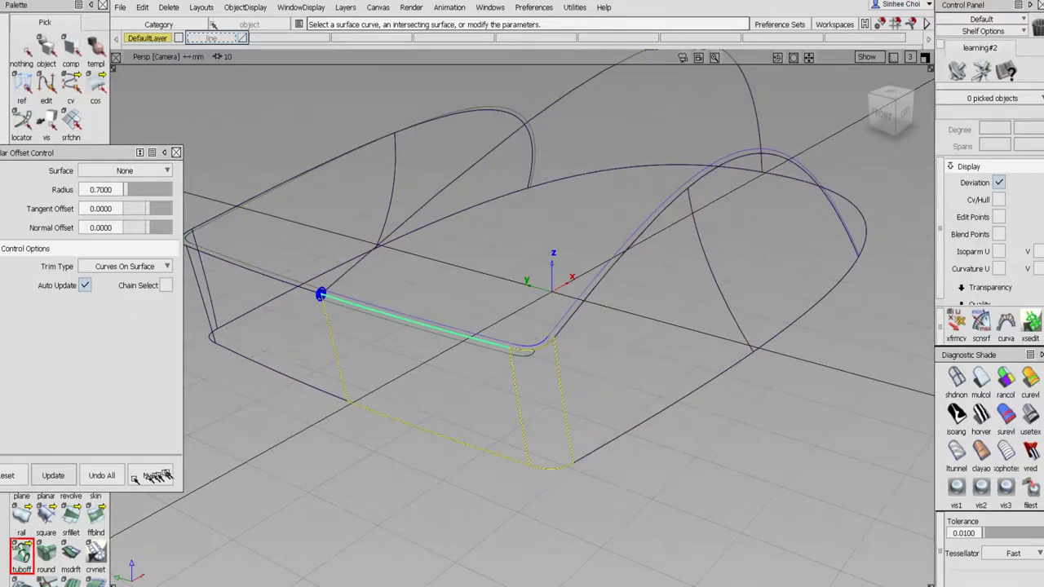
click(116, 476)
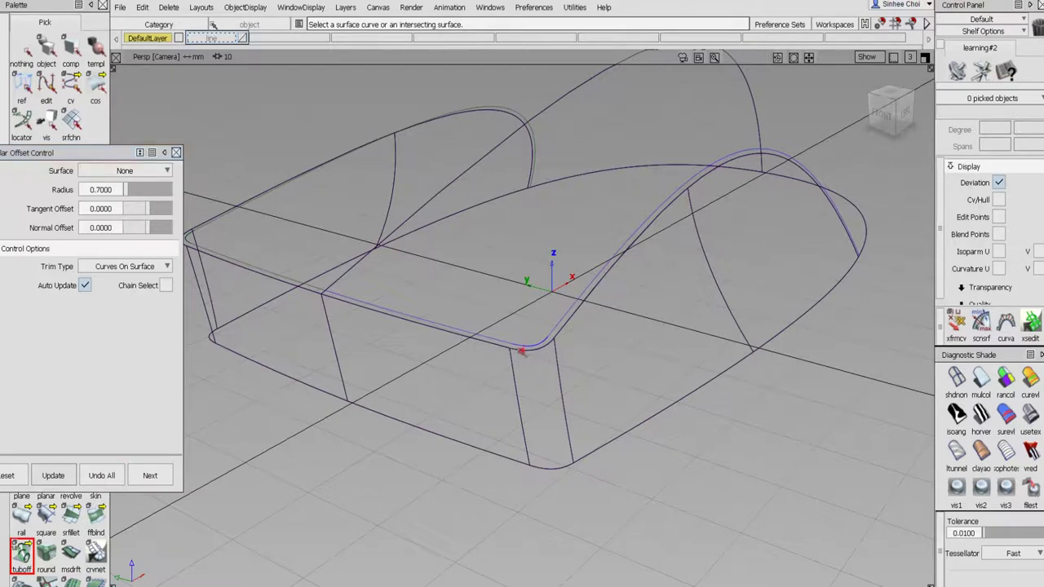
- Offset the upper edges of the rounded front corner wall and the front wall as separate tubular offset sets, radius 0.7
click(523, 359)
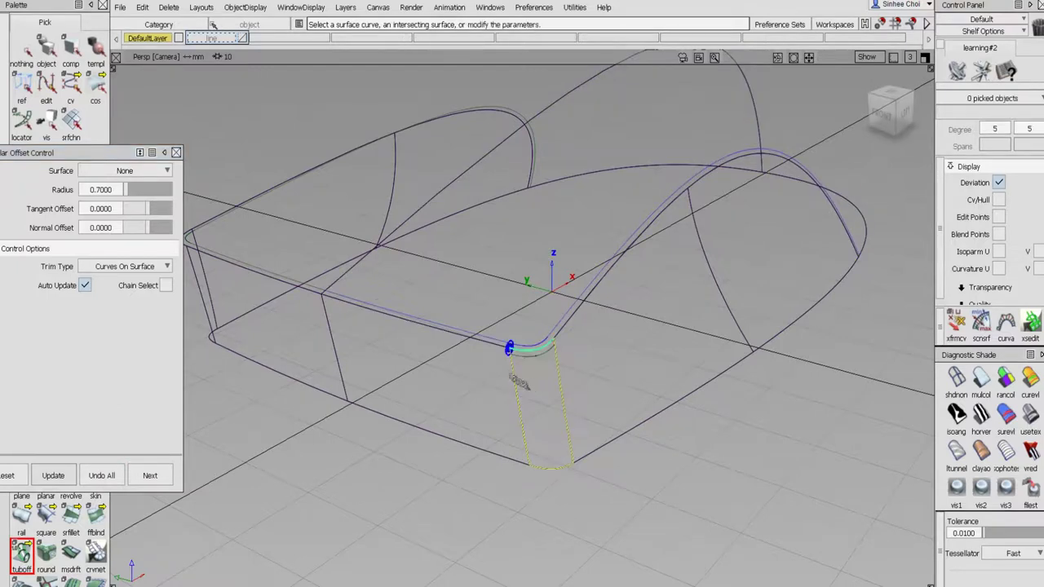
click(495, 349)
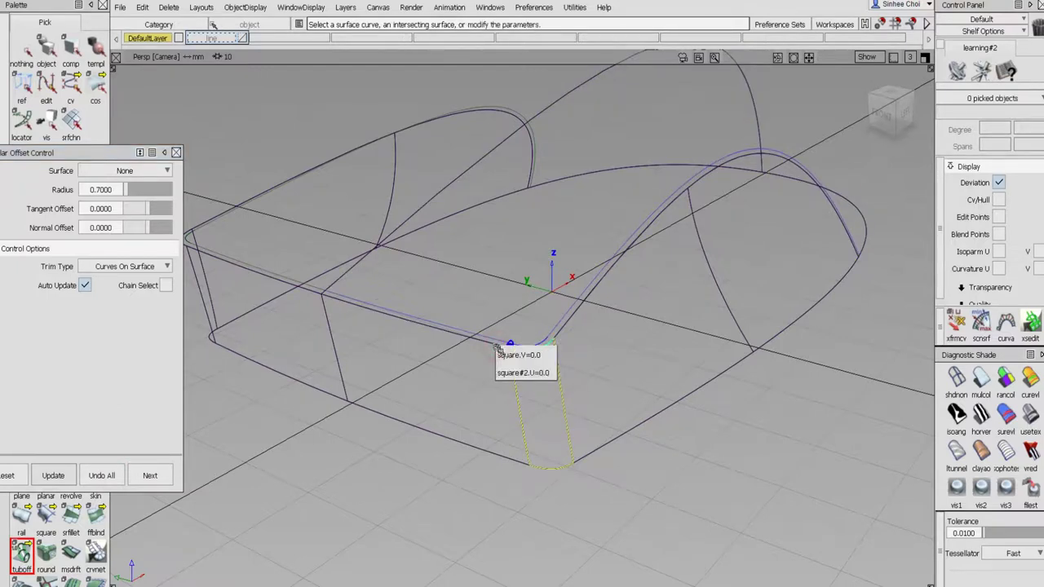
click(521, 373)
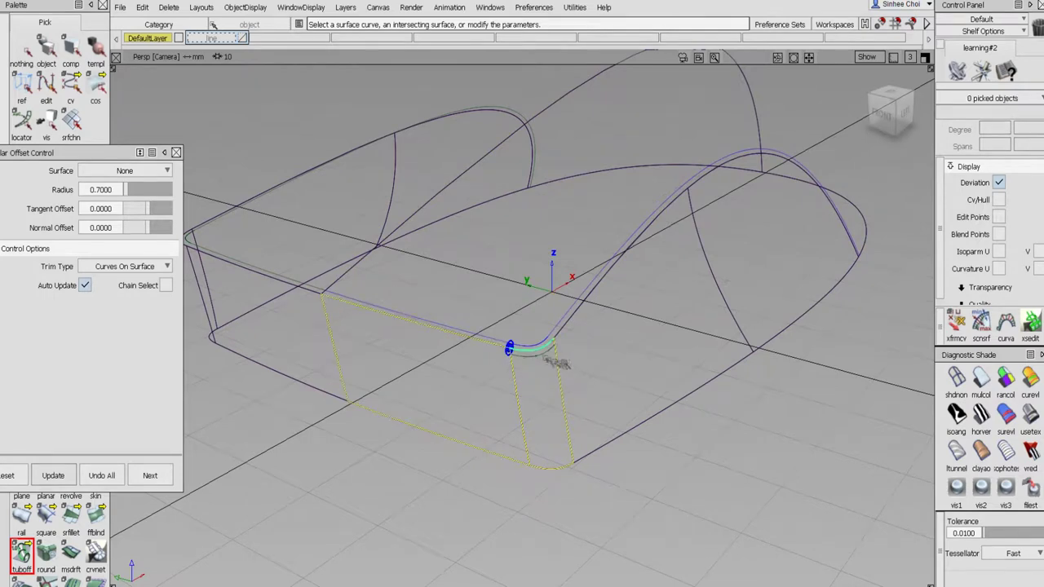
click(150, 475)
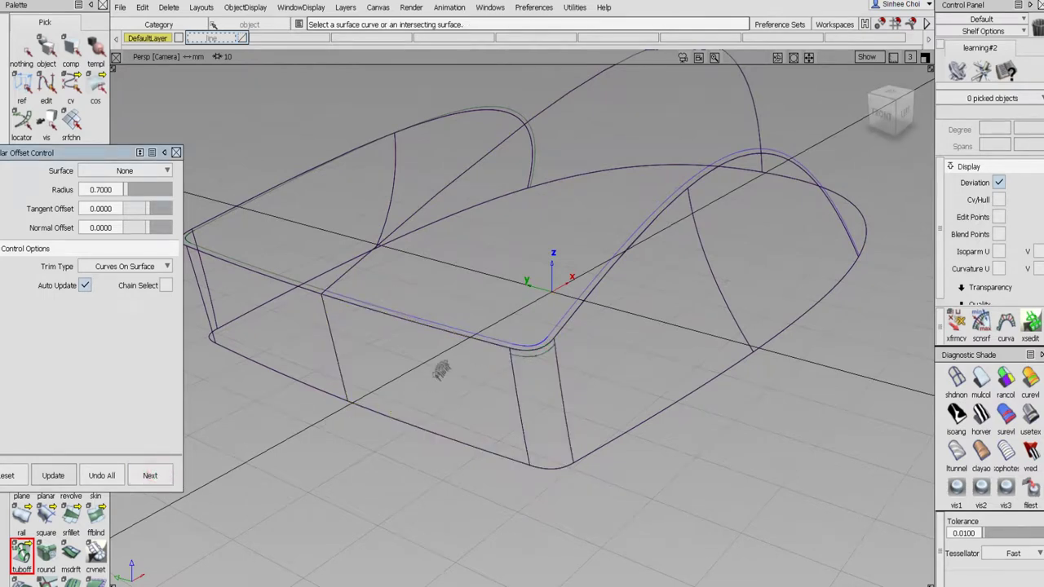
click(476, 343)
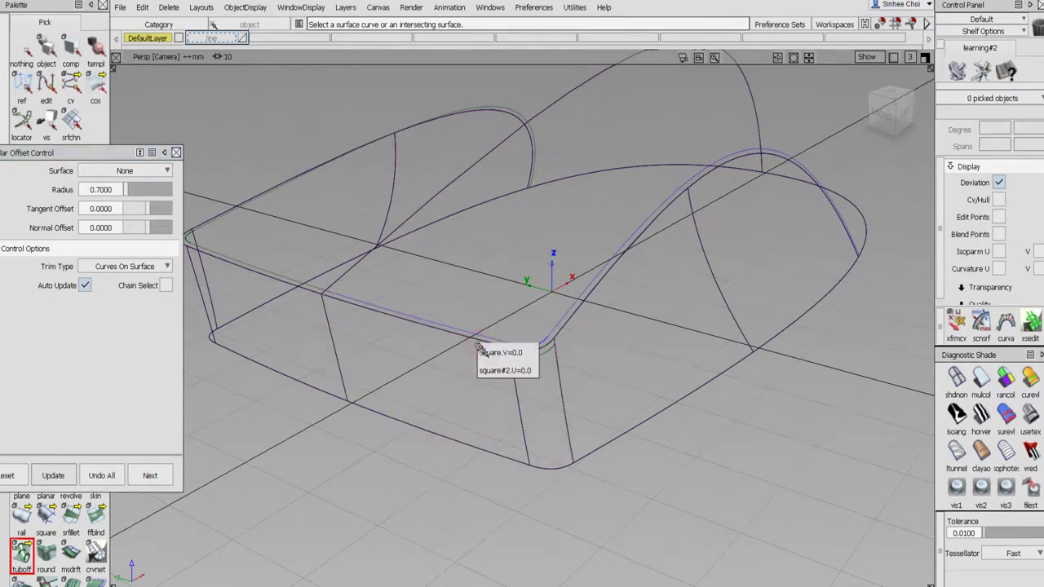
click(479, 364)
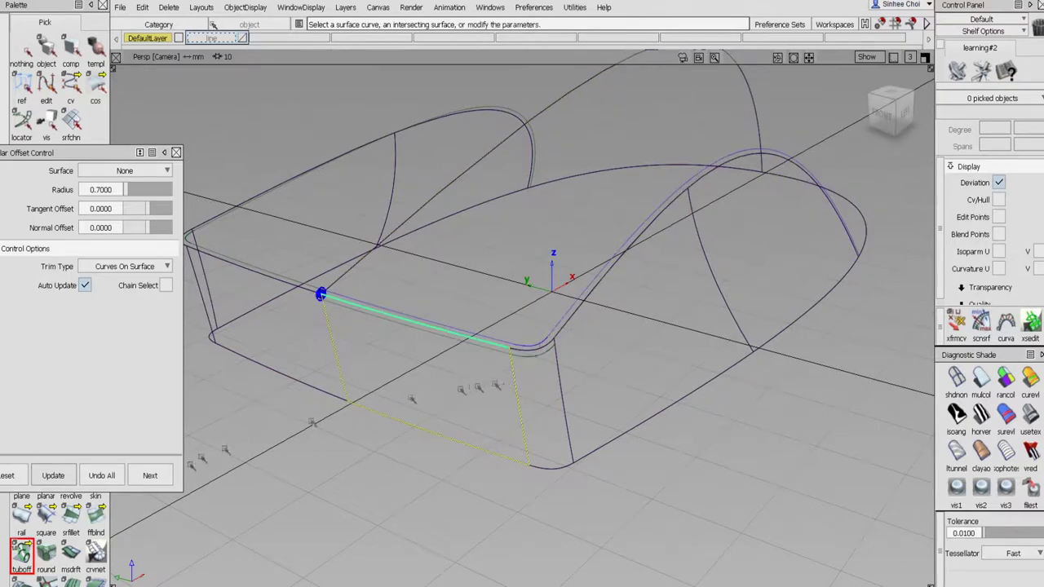
click(150, 475)
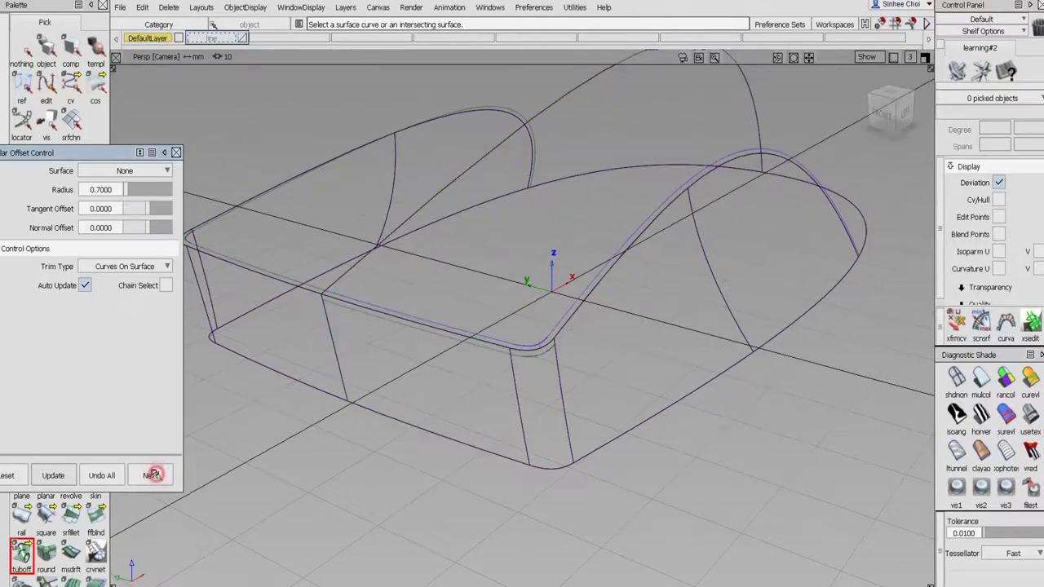
- Offset the upper edge of the side wall behind the rounded corner in its own set and finish it
click(560, 332)
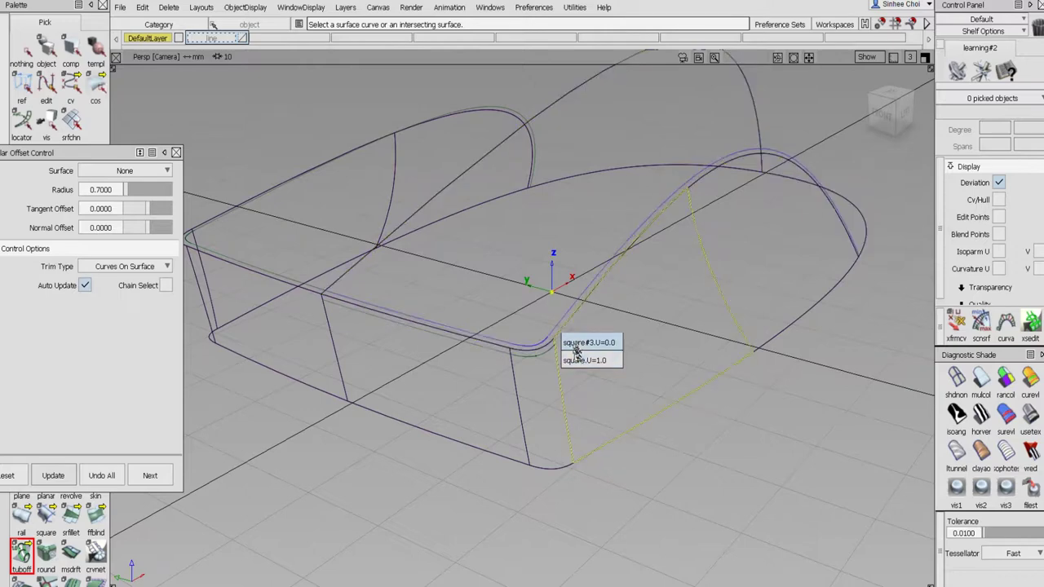
click(574, 346)
alt+shift+middle_drag(680, 295, 449, 401)
click(151, 476)
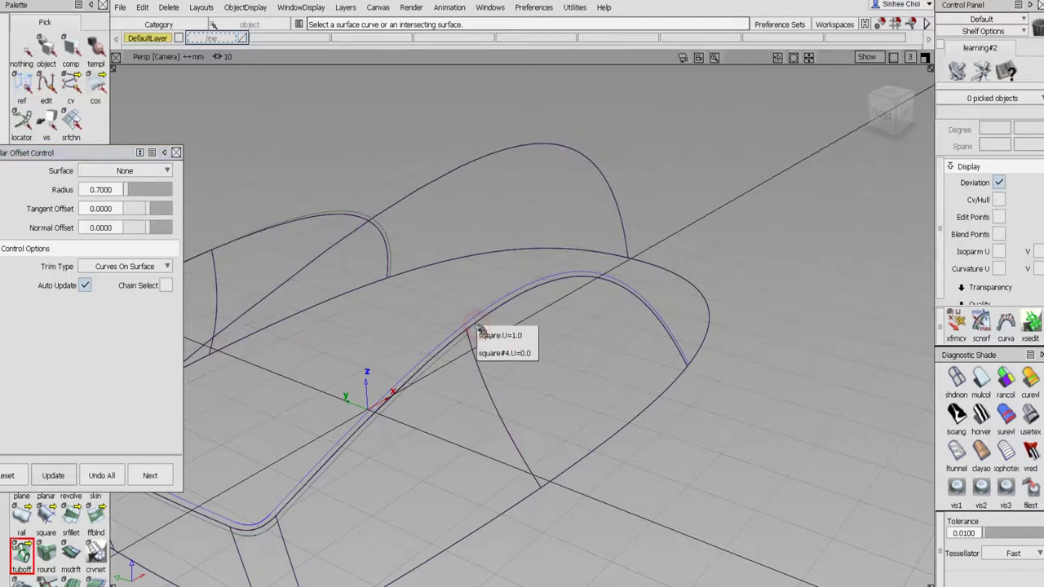
- Try to offset the rear side wall's first upper edge segment (square#4 U=0.0) on its own
click(489, 357)
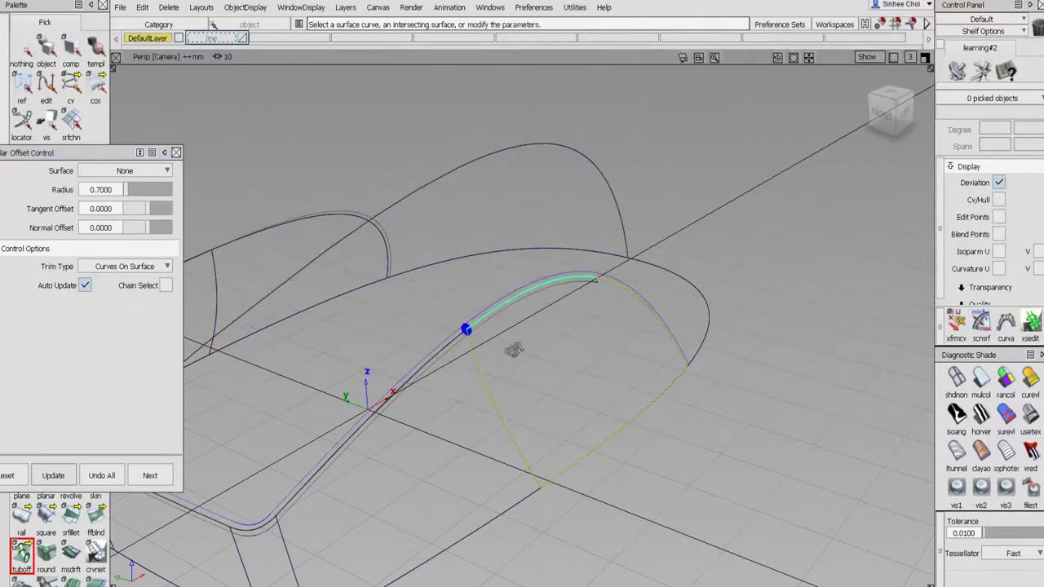
alt+shift+click(600, 281)
alt+shift+right_drag(601, 285, 678, 260)
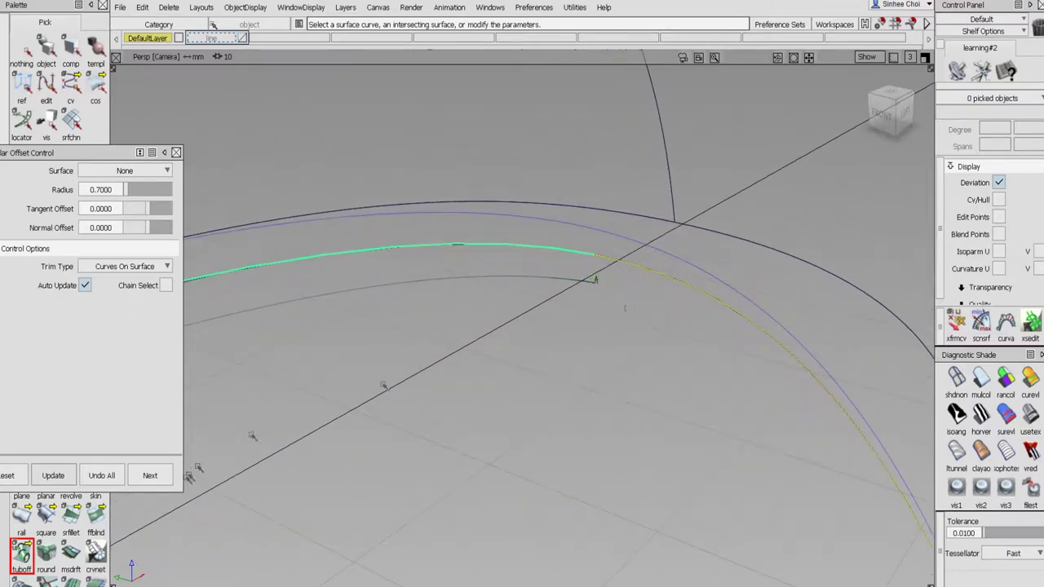
click(137, 475)
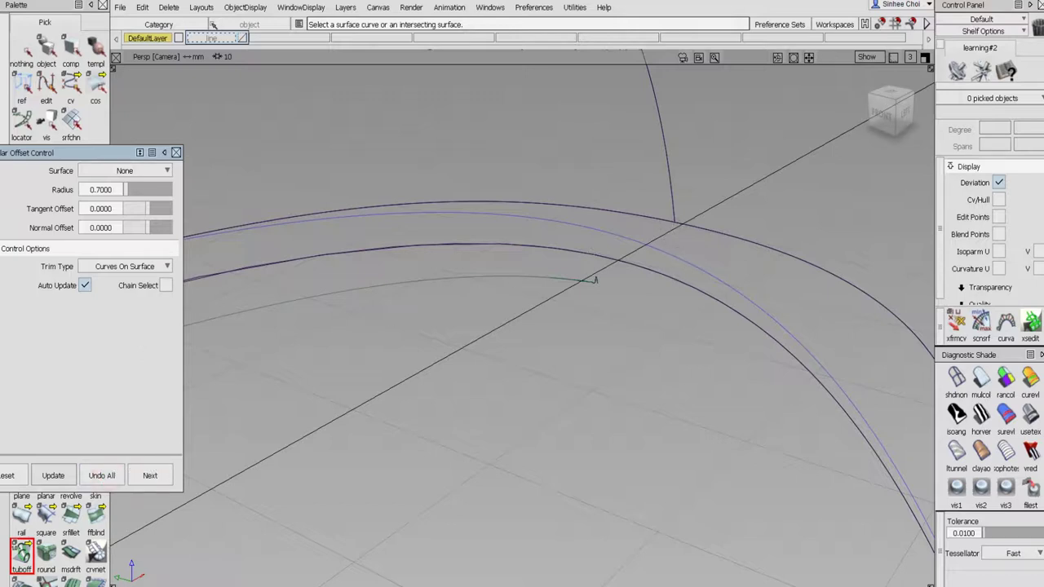
- Try to offset both upper edge segments of the rear side wall in one set, and undo the set
click(594, 279)
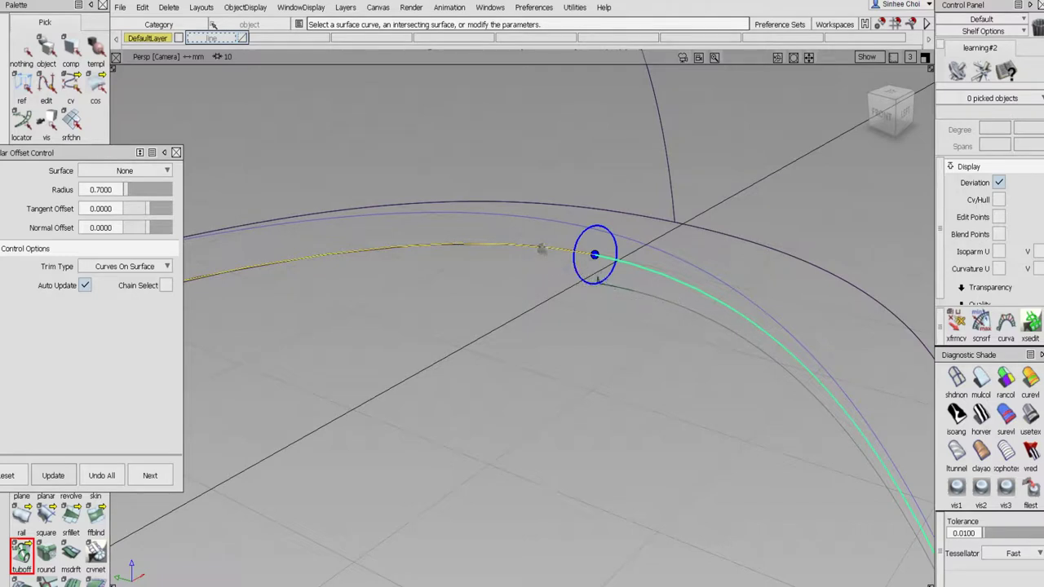
click(542, 246)
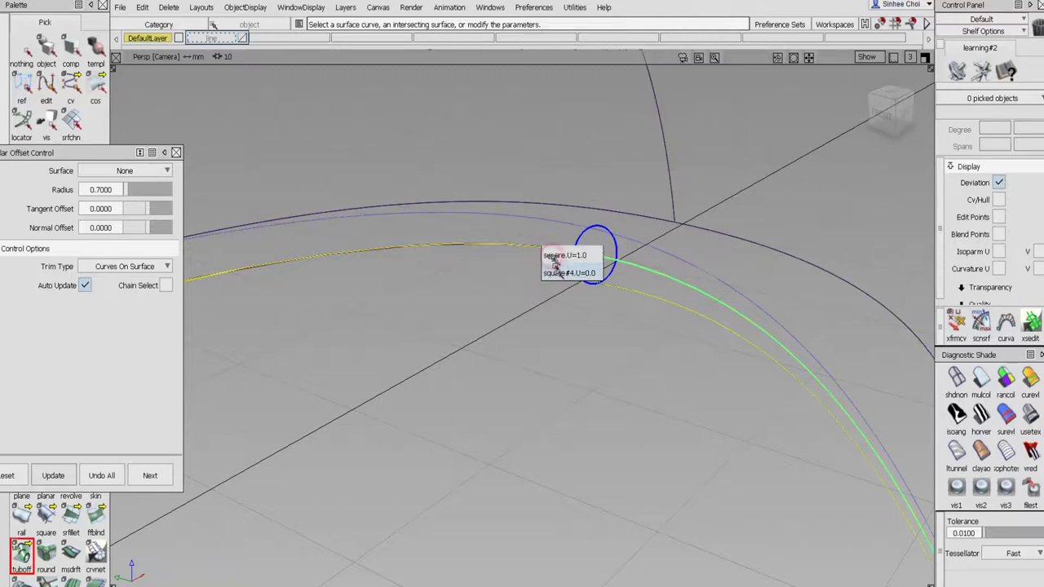
click(562, 273)
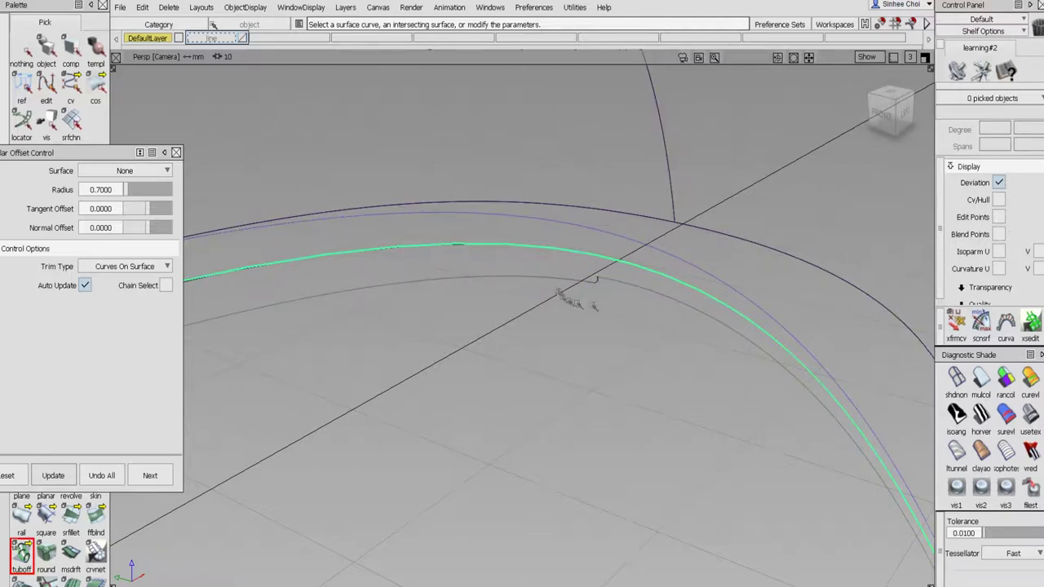
click(102, 475)
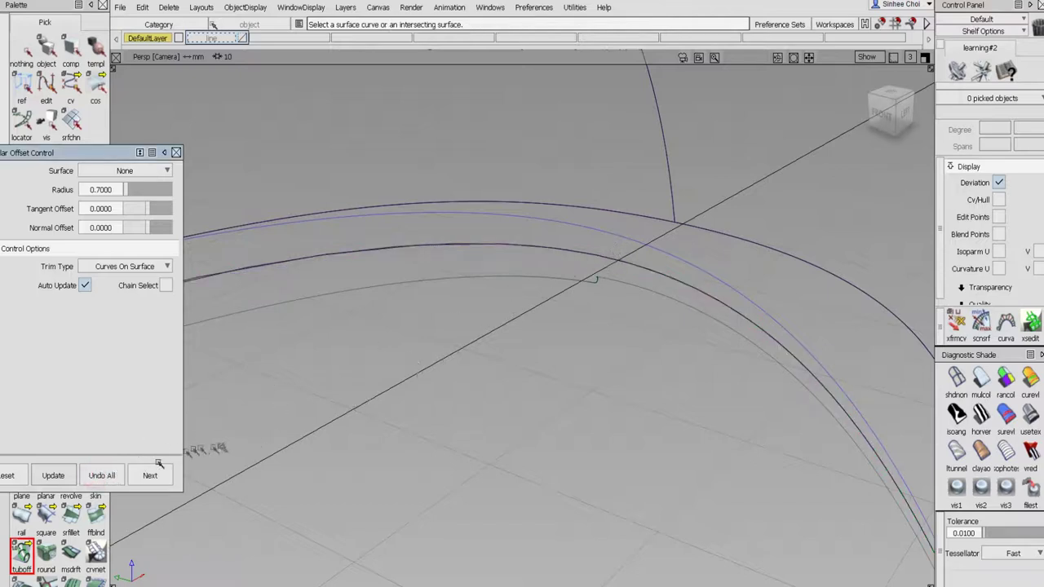
- Offset the rear side wall's upper edge segments in separate sets, square#4 V=1.0 first and U=0.0 second, and close the offset controls
click(643, 269)
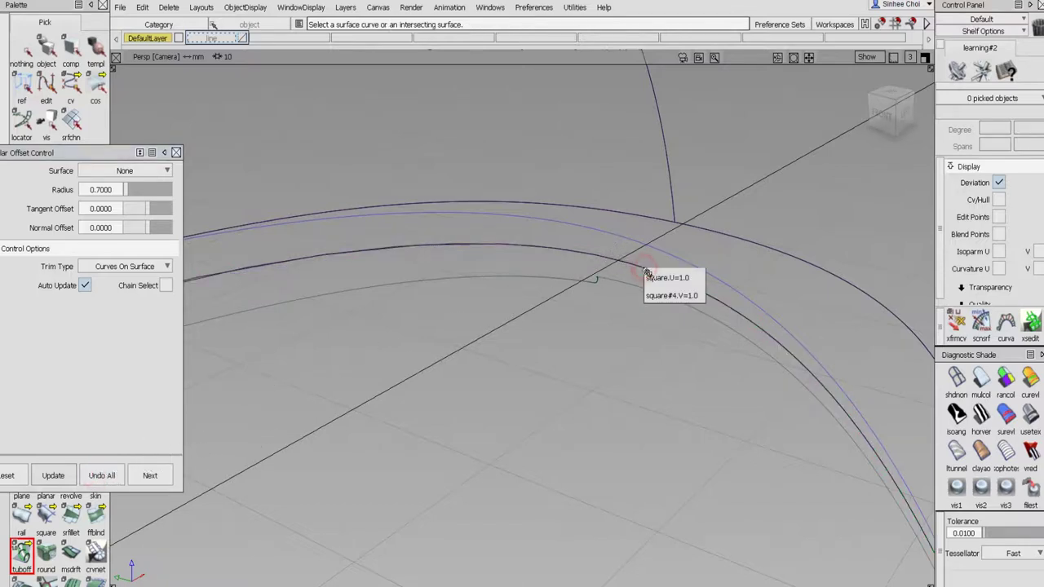
click(670, 295)
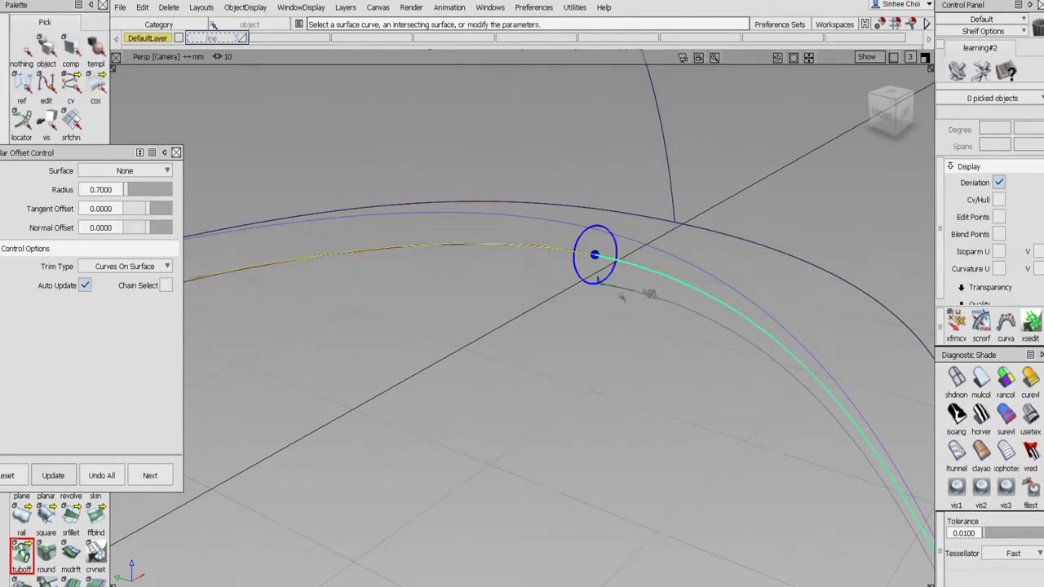
click(150, 475)
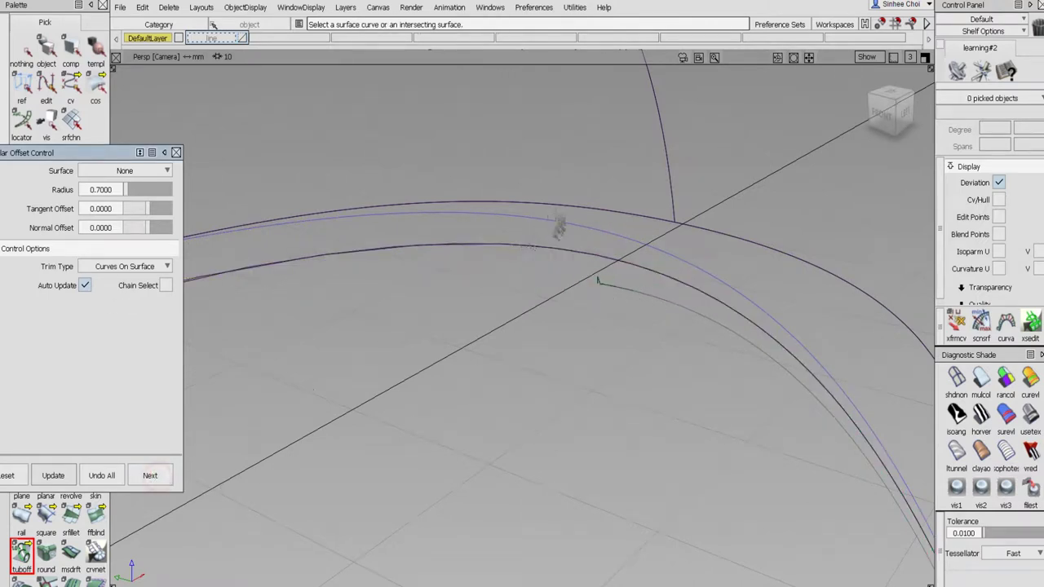
click(550, 250)
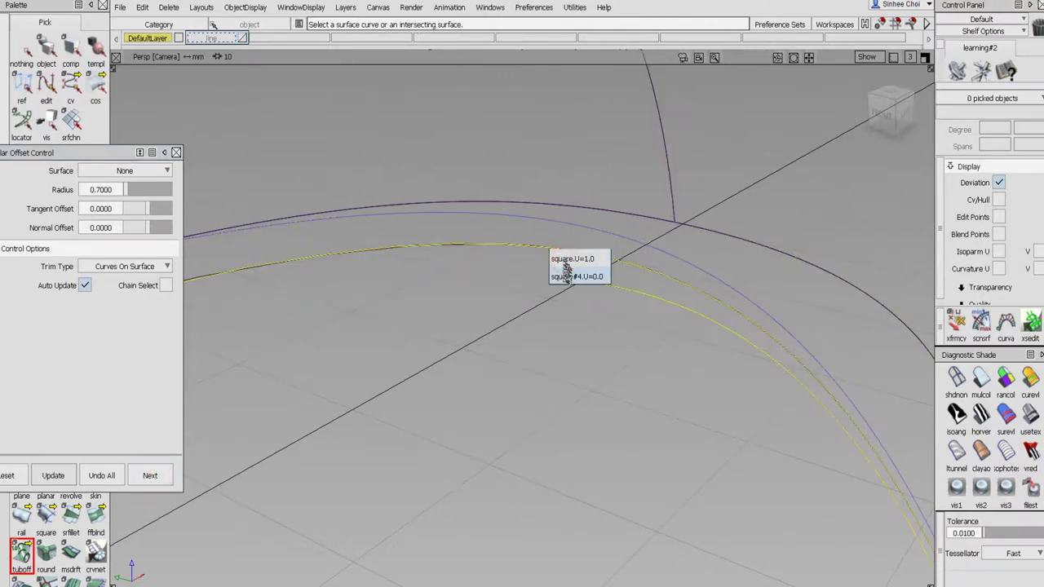
click(569, 277)
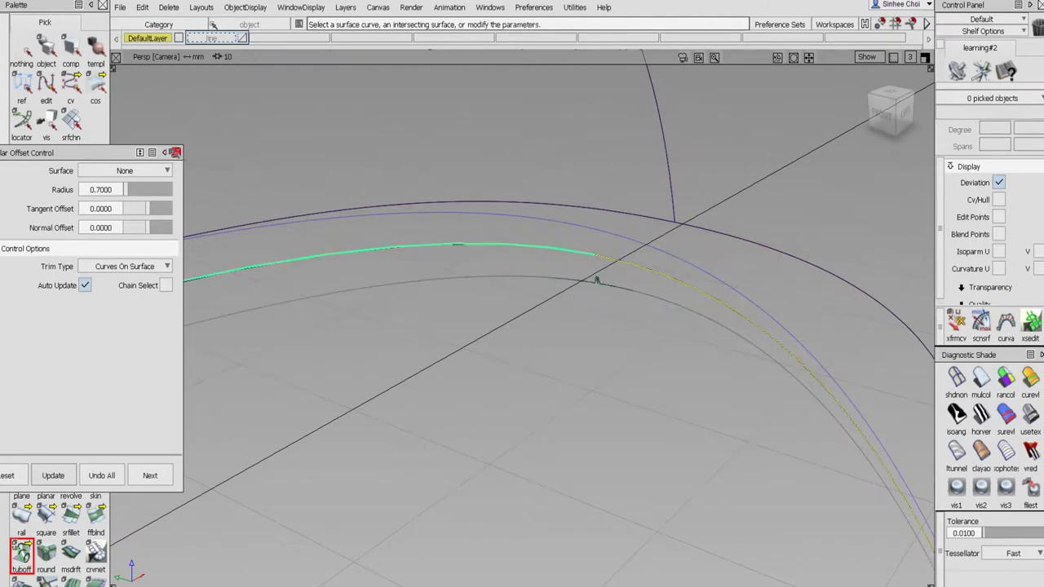
click(176, 152)
- Detach the rear side wall's offset curves on surface on either side of the spiked stretch, accepting the removal of construction history
alt+shift+right_drag(587, 286, 592, 296)
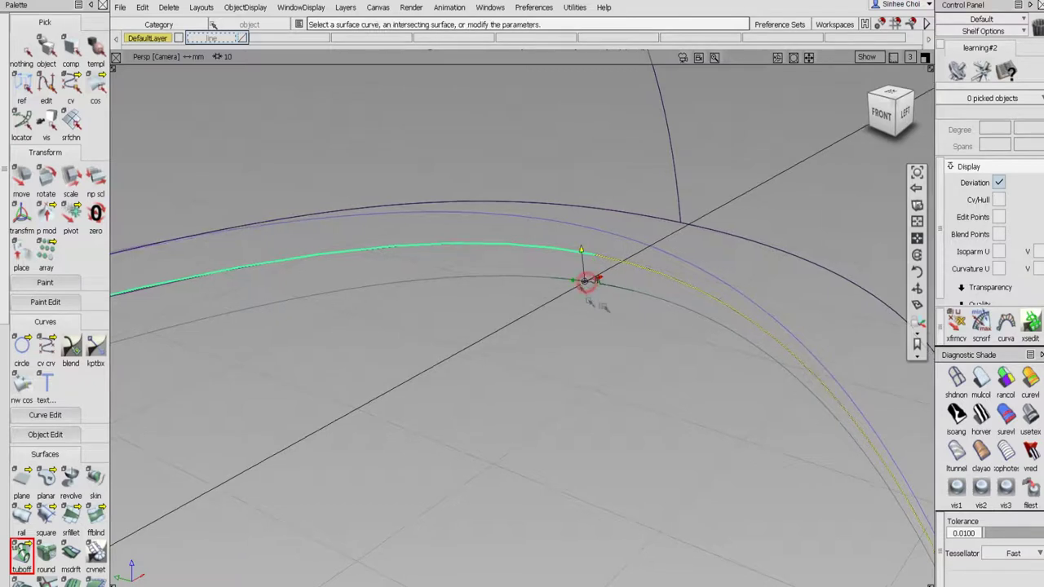
alt+shift+drag(620, 299, 651, 258)
alt+shift+middle_drag(668, 244, 505, 220)
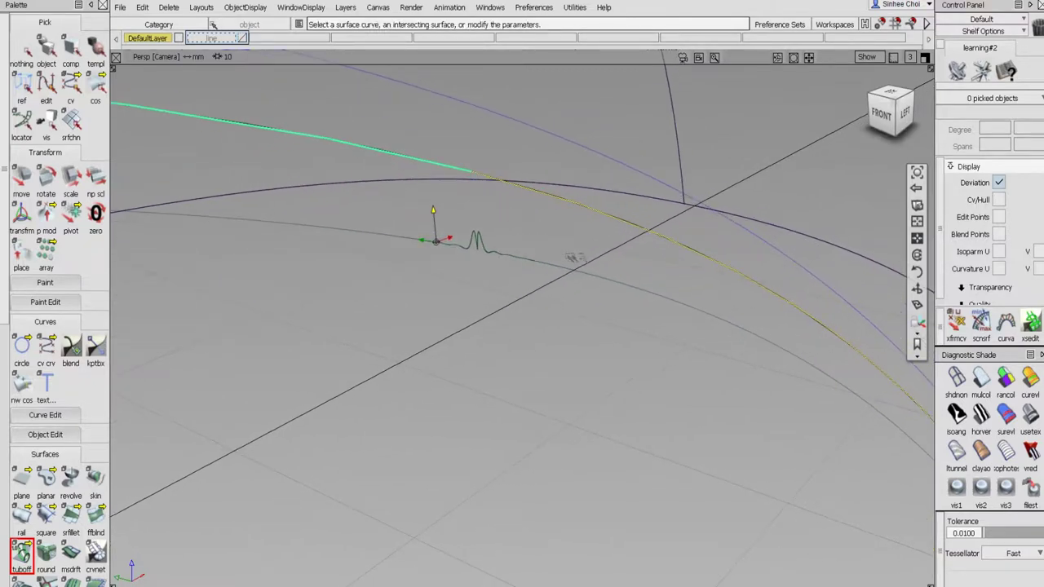
click(23, 434)
click(21, 440)
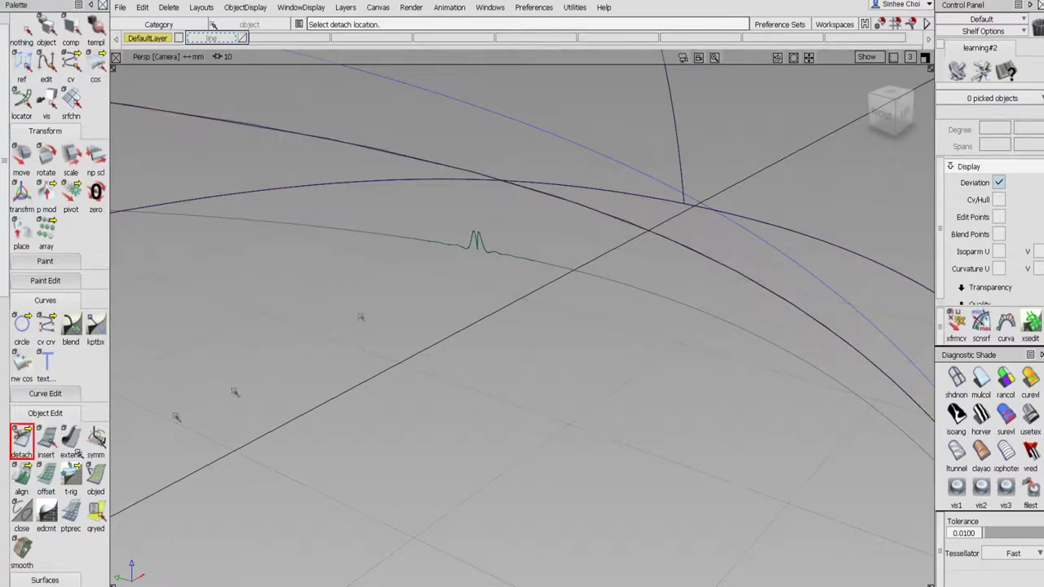
click(389, 238)
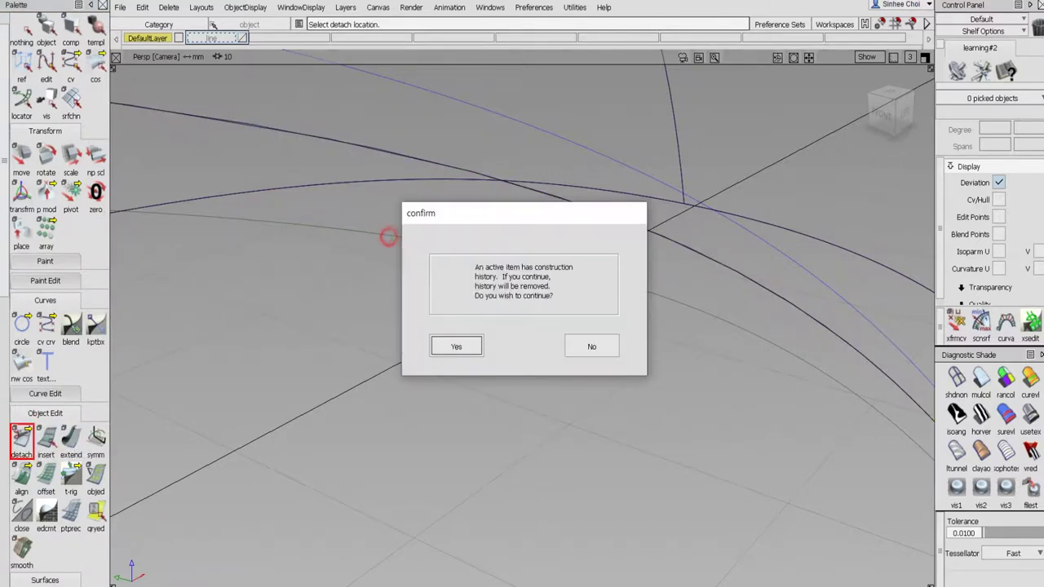
click(459, 344)
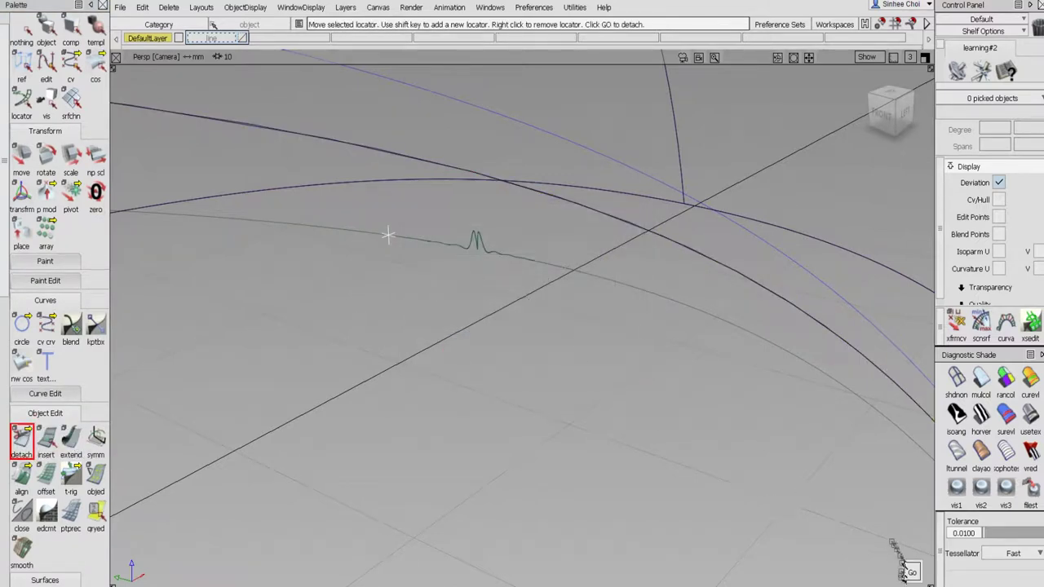
click(912, 569)
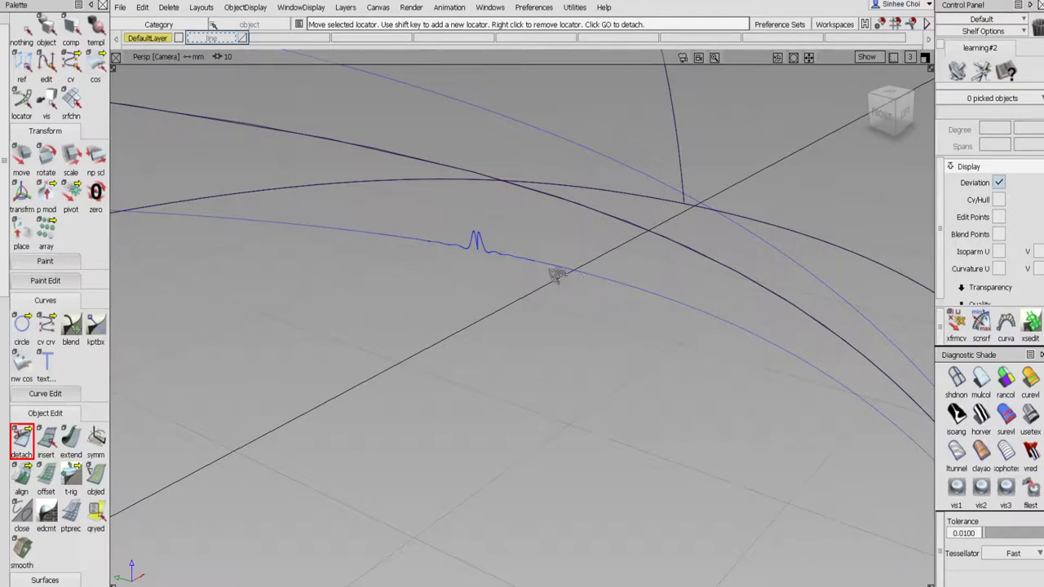
click(567, 269)
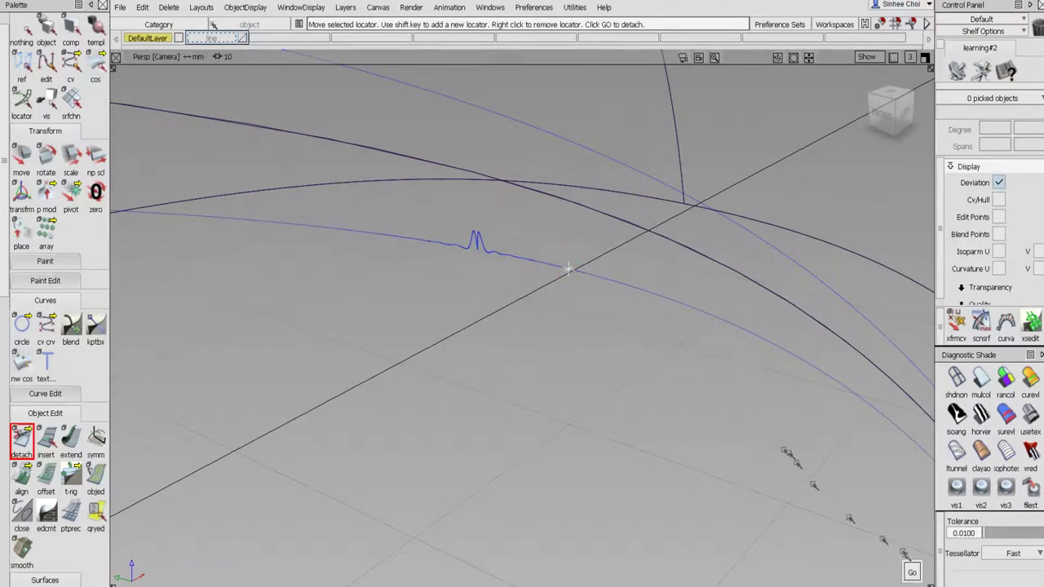
- Delete the spiked middle pieces of the rear side wall's detached curves on surface
click(96, 64)
click(475, 238)
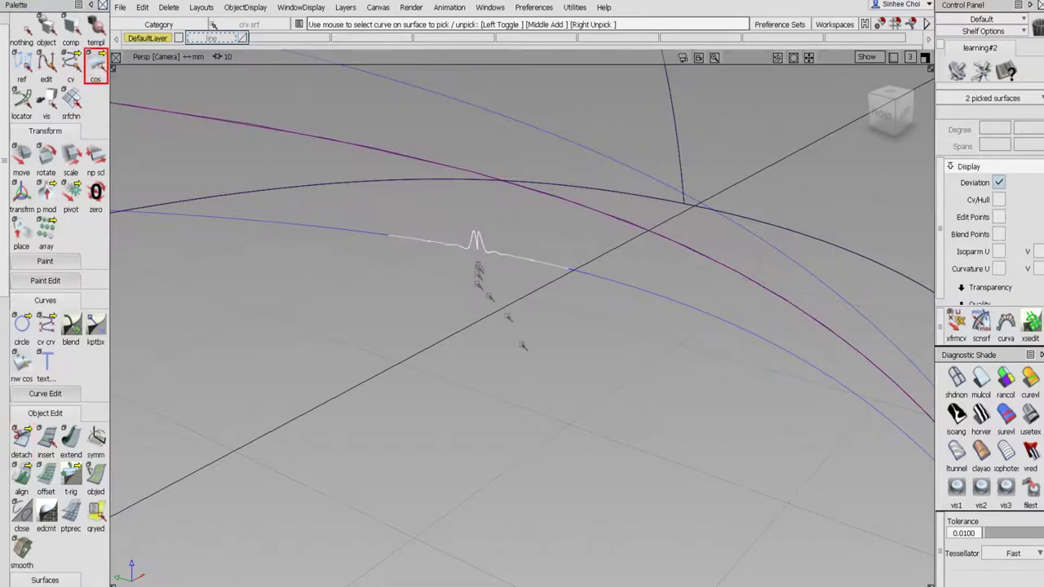
key(Delete)
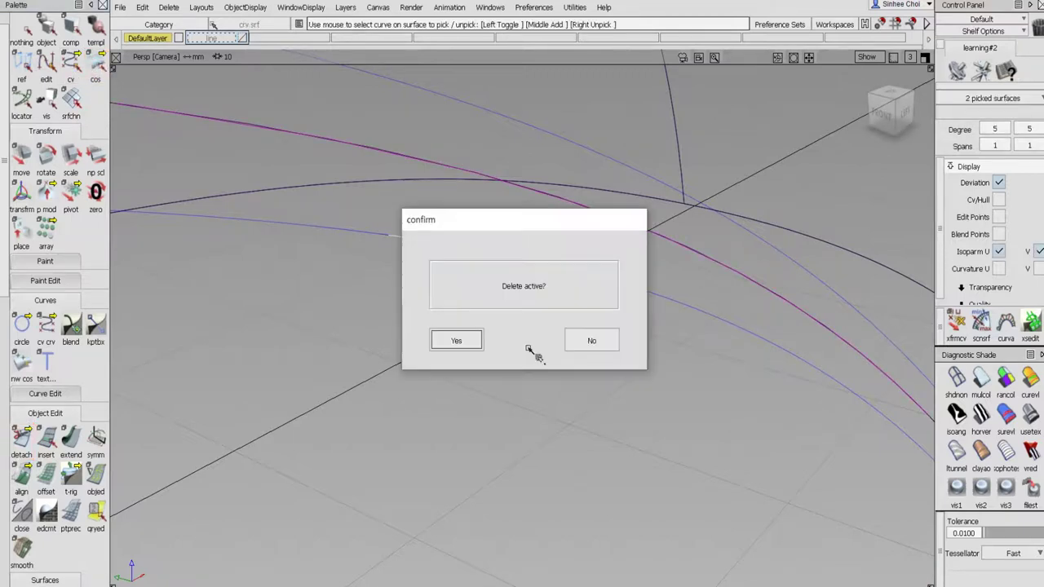
click(462, 336)
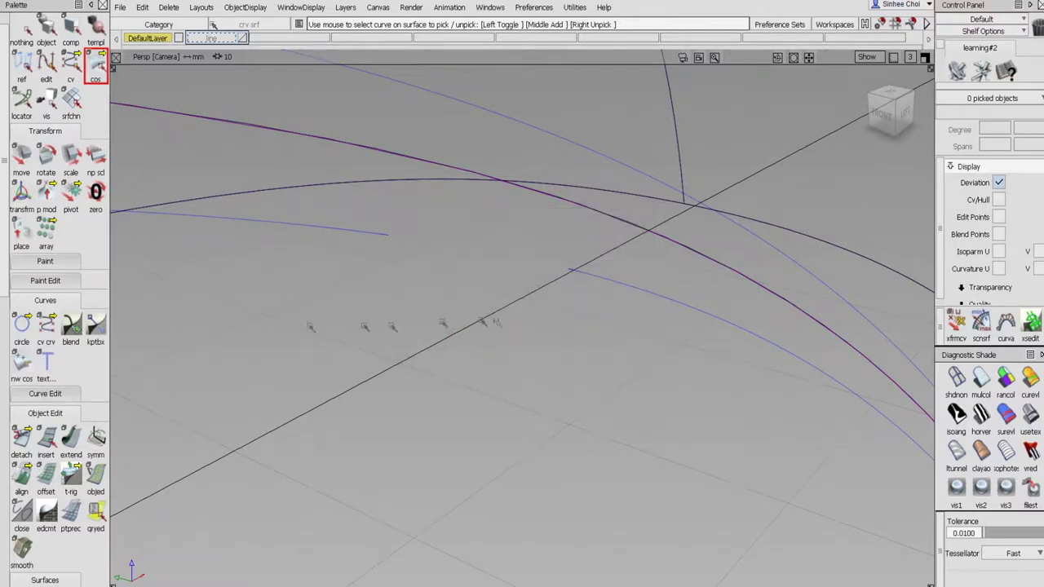
- Draw a degree 3 edit point curve bridging the gap between the two detached curve-on-surface ends
click(56, 394)
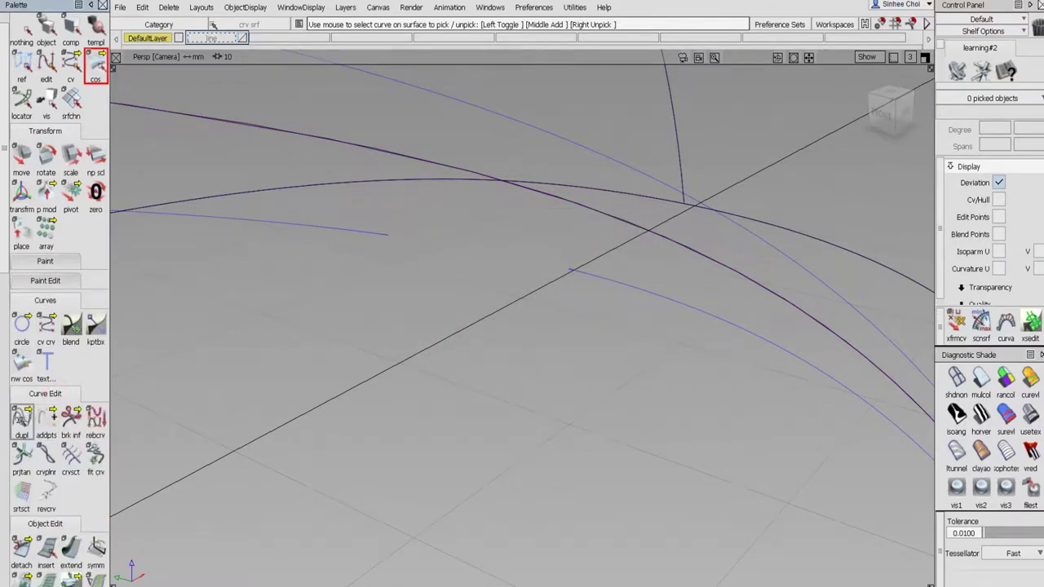
drag(45, 330, 92, 334)
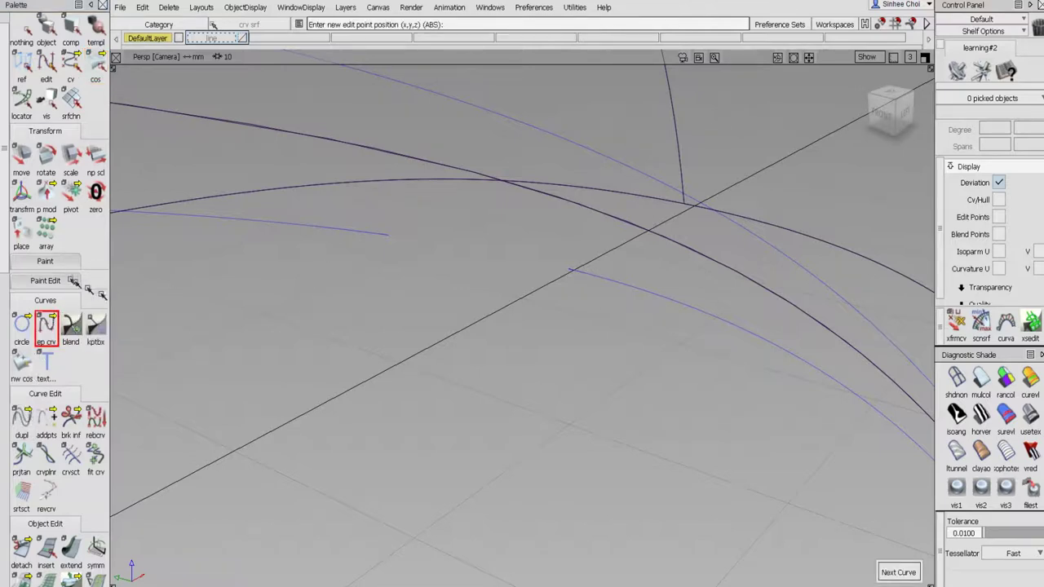
click(387, 234)
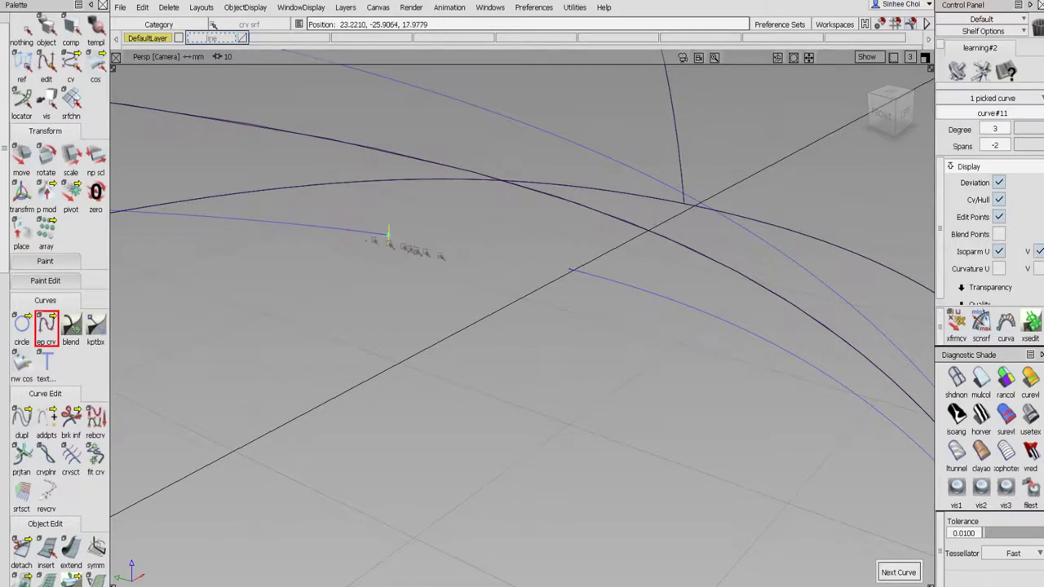
click(573, 269)
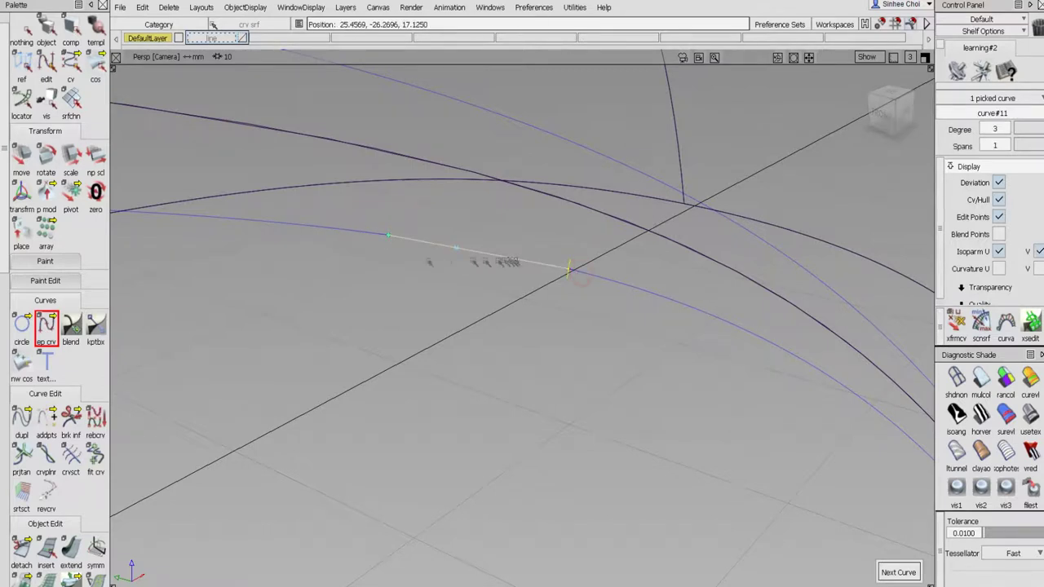
- Align both ends of the bridging curve to the adjacent curves on surface with G1 continuity, then clear the selection
click(11, 317)
scroll(10, 314, down, 5)
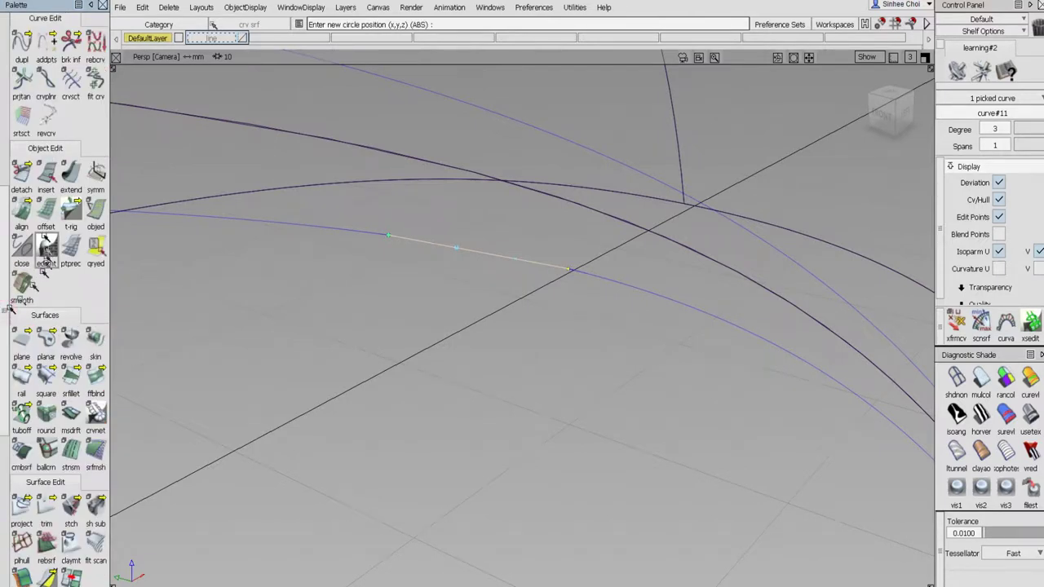
double_click(21, 211)
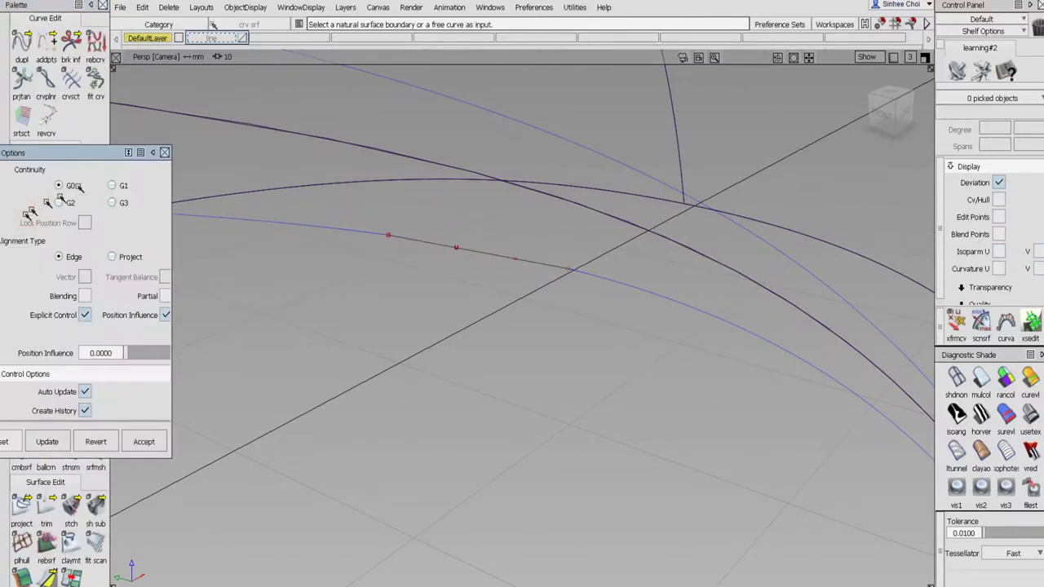
click(114, 184)
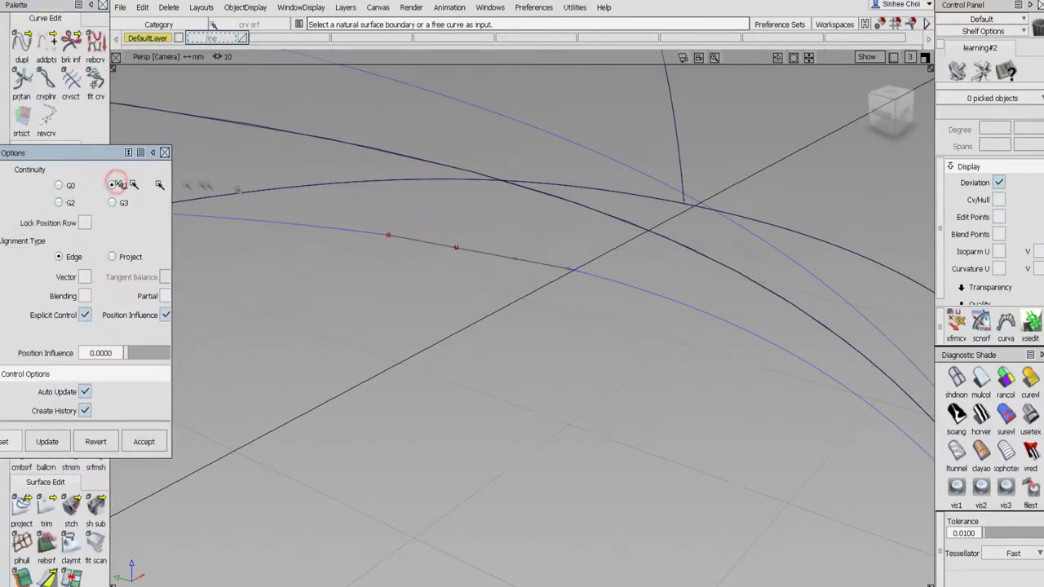
click(399, 237)
click(375, 234)
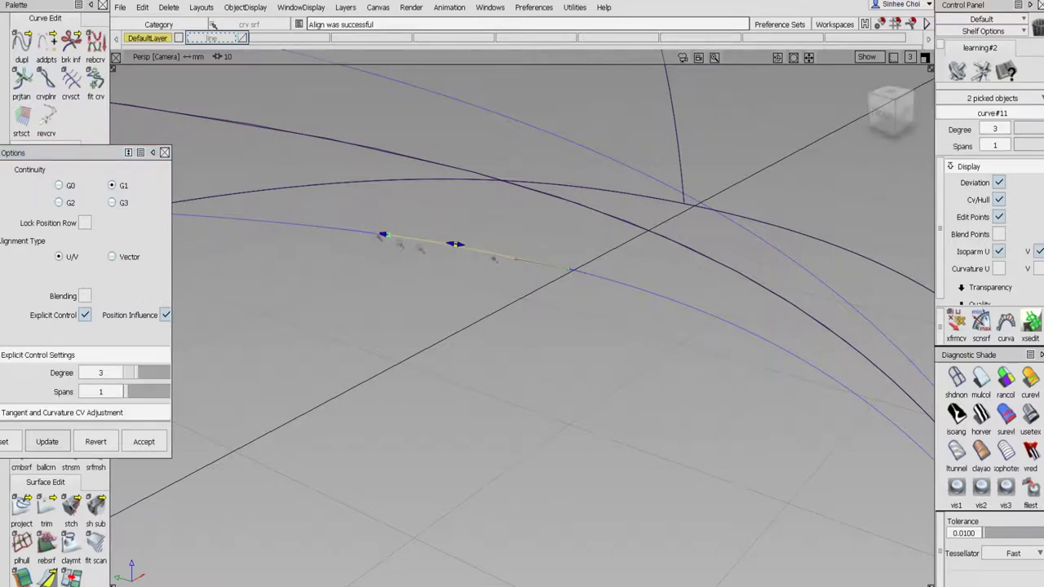
click(555, 266)
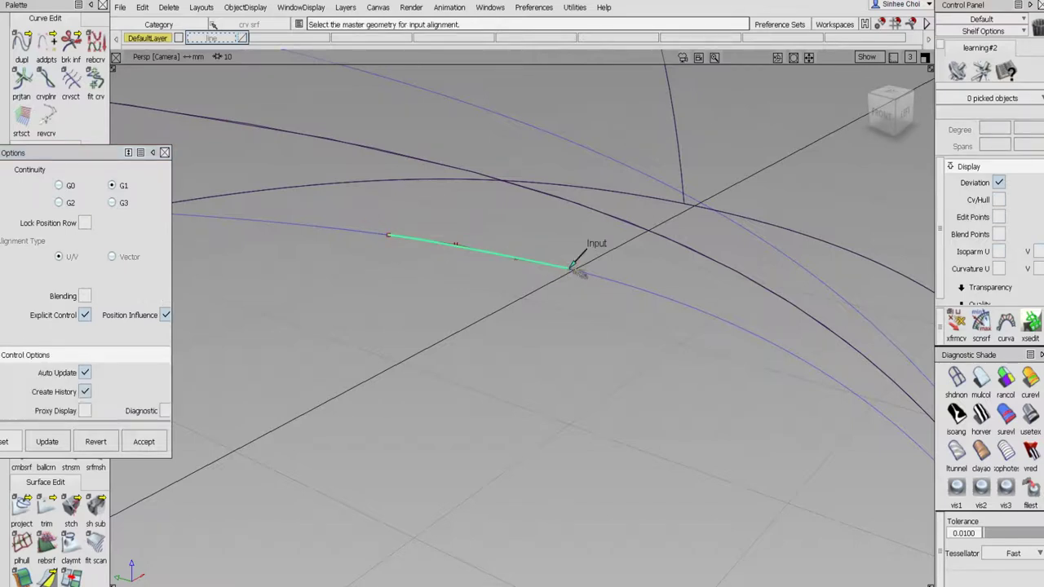
click(587, 275)
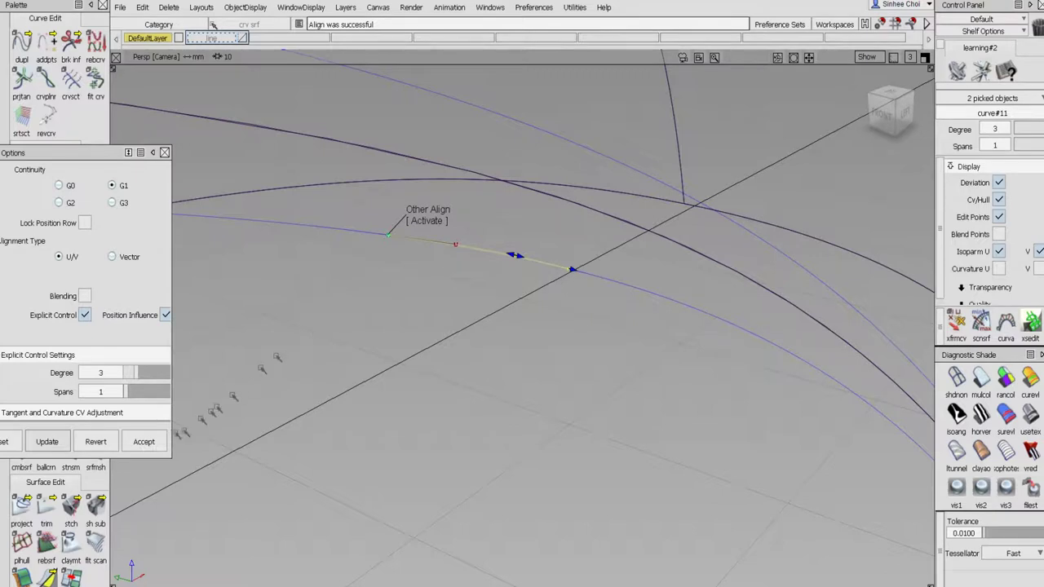
click(152, 441)
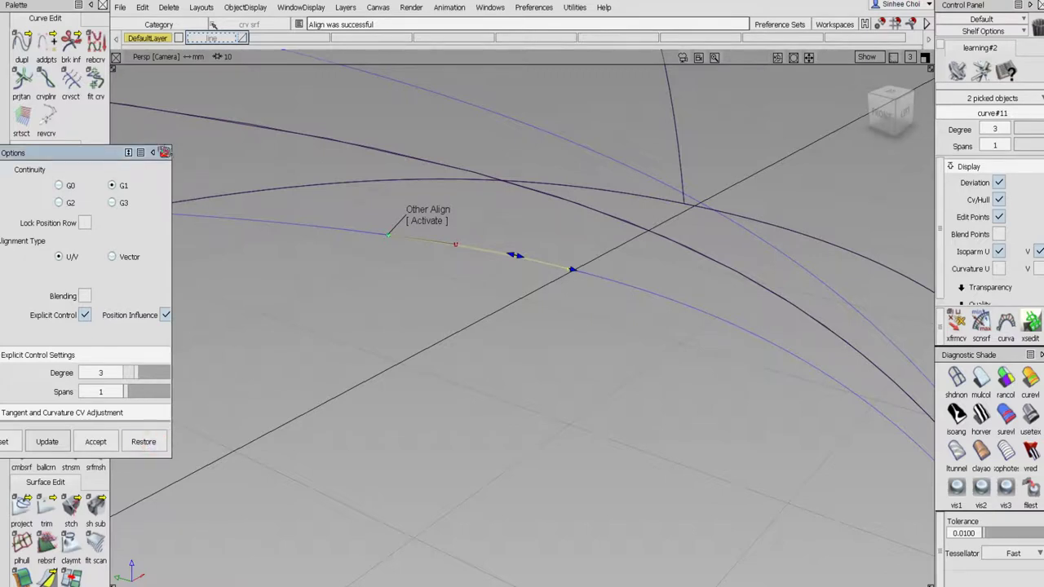
click(164, 154)
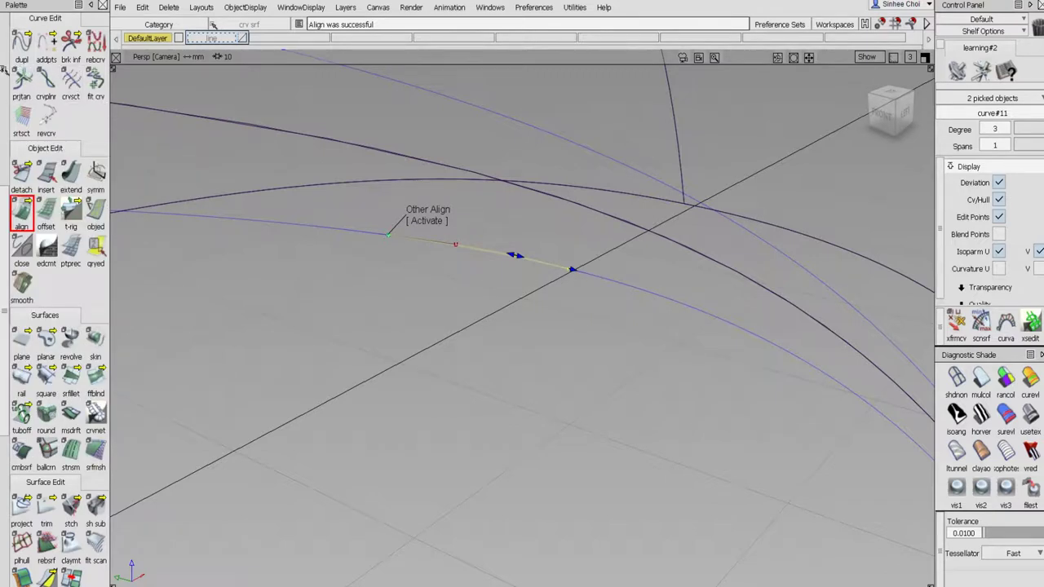
scroll(6, 71, up, 5)
click(23, 50)
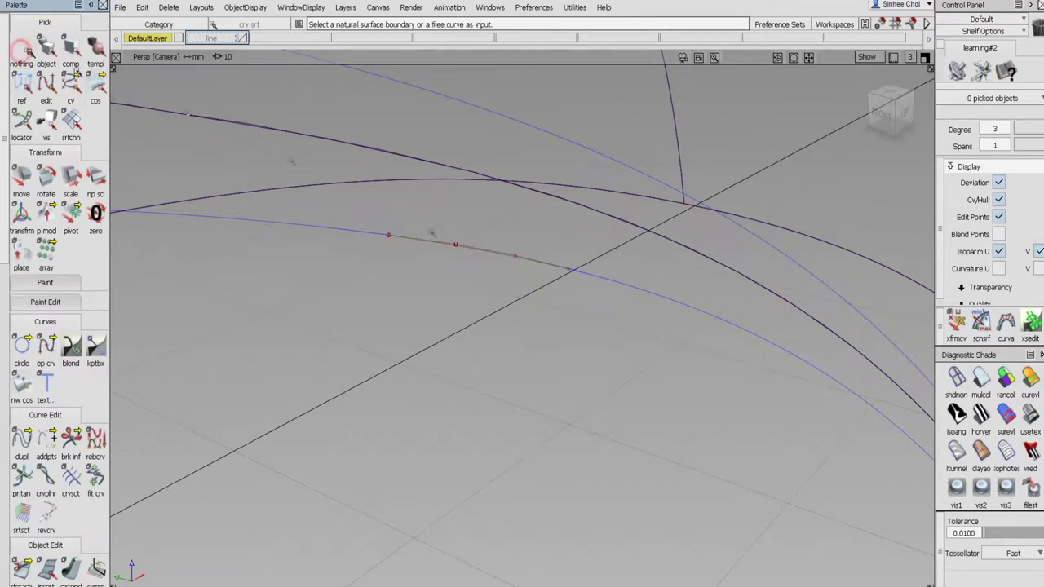
- Project the bridging curve onto the rear side wall as a curve on surface, using the Normal vector option
alt+shift+drag(538, 344, 475, 312)
click(71, 48)
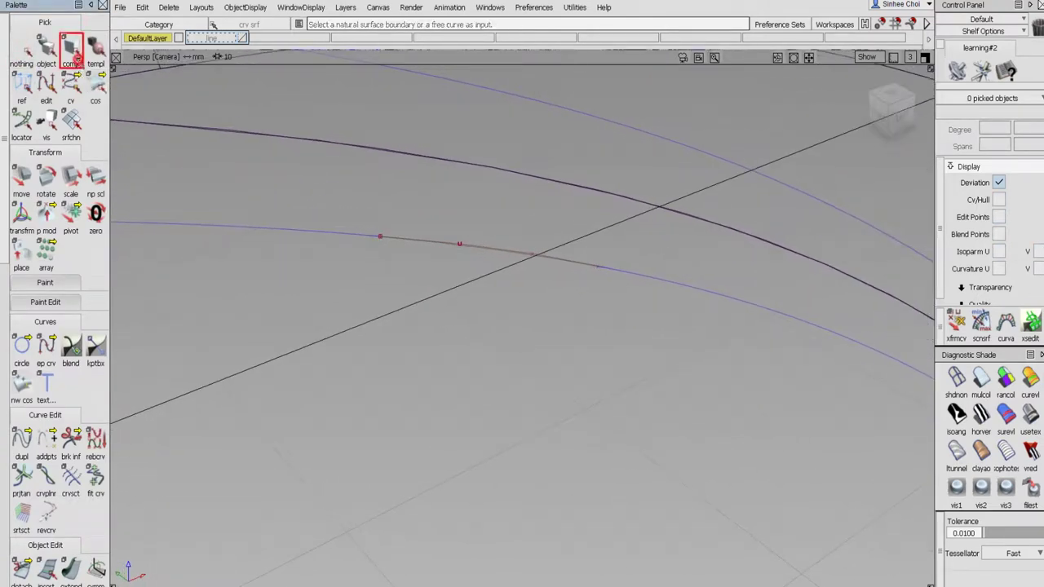
click(294, 334)
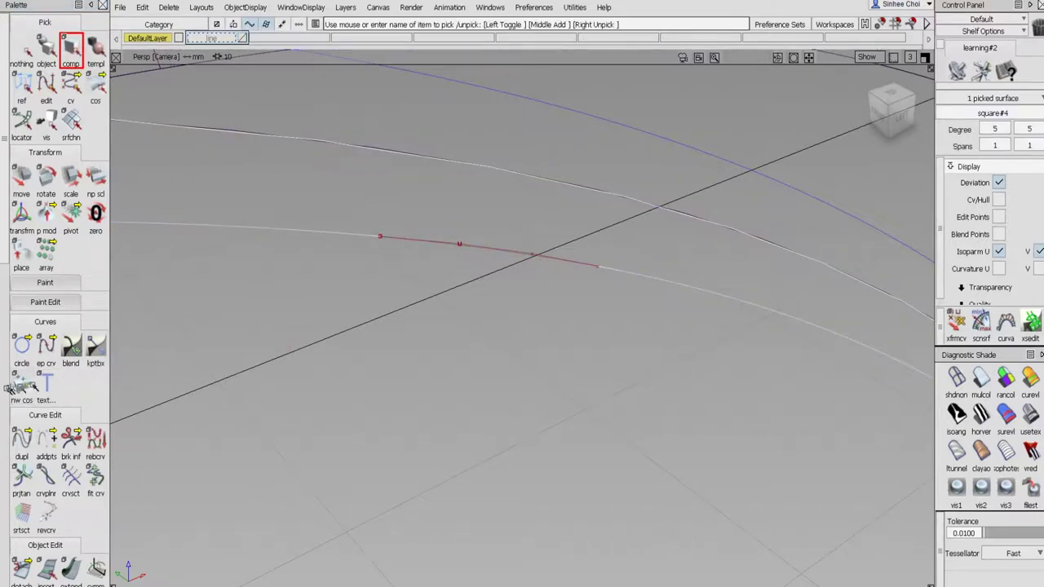
scroll(16, 383, down, 10)
double_click(21, 318)
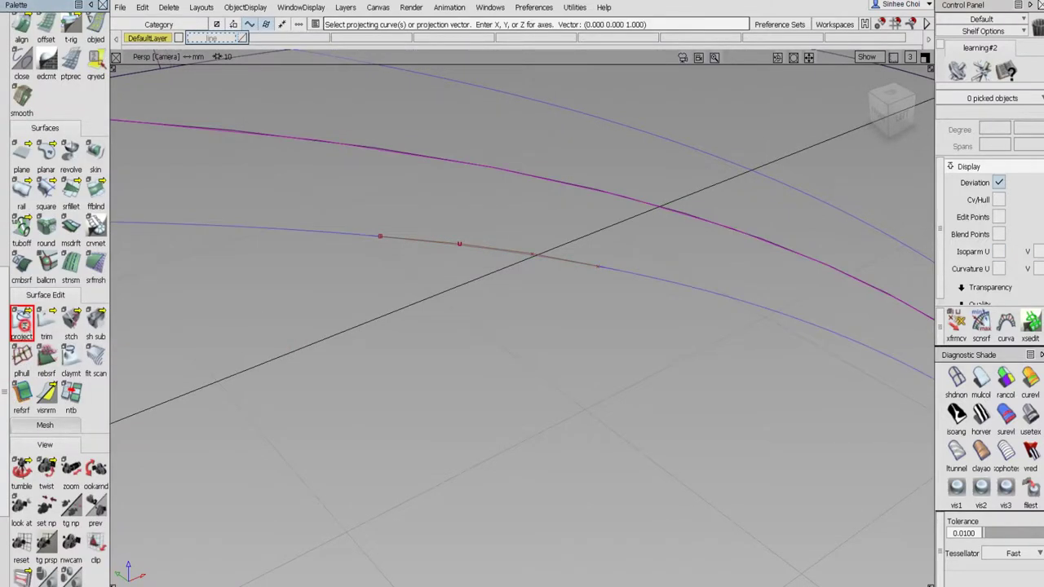
click(162, 260)
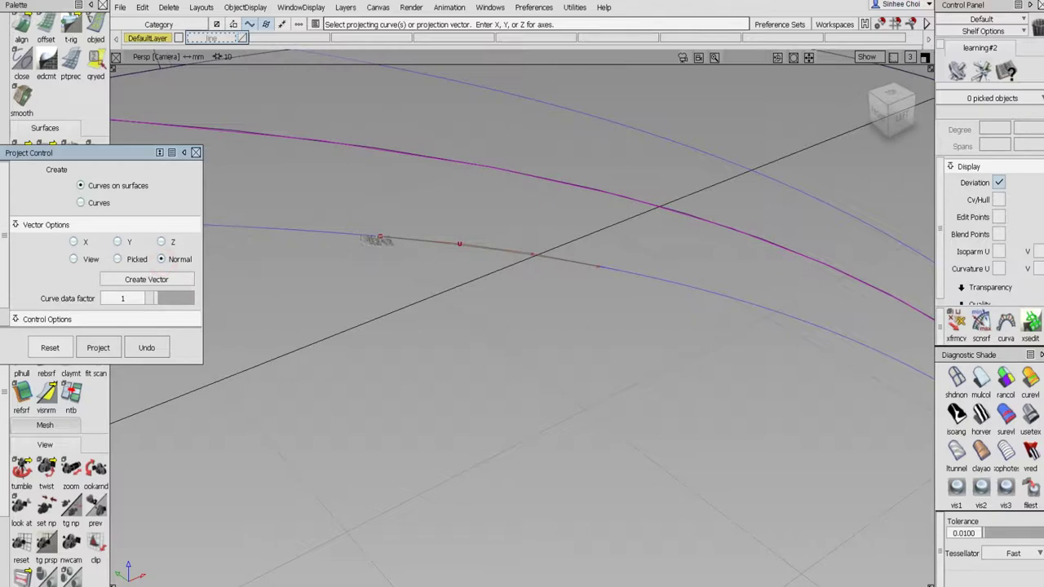
click(381, 237)
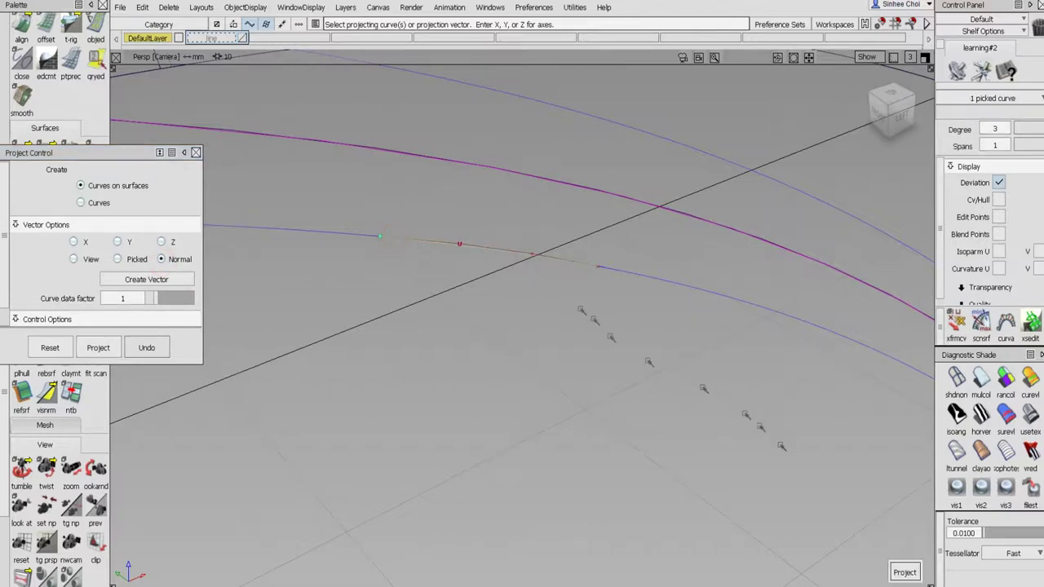
click(903, 571)
click(196, 152)
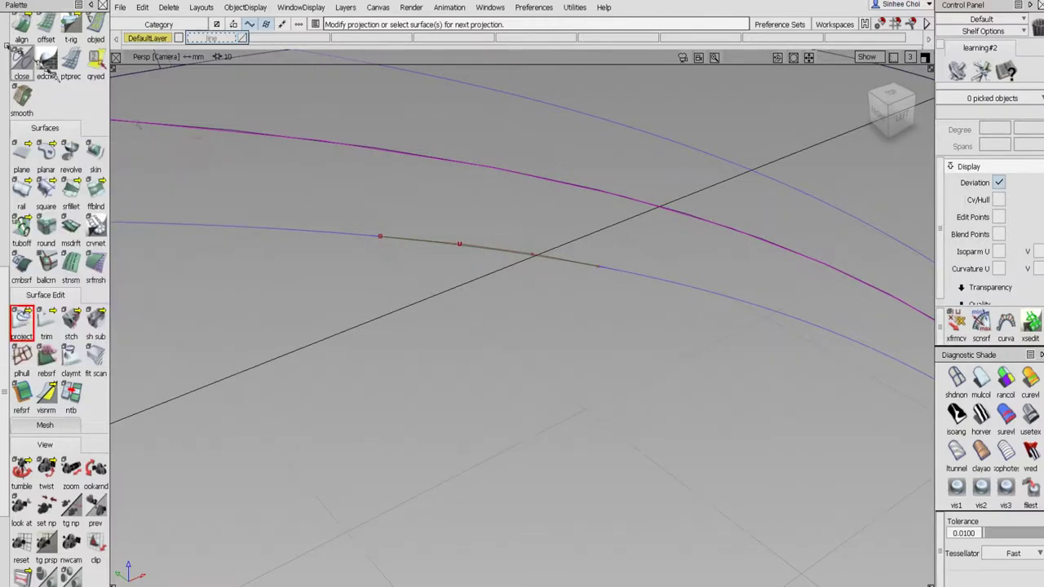
- Delete the free bridging curve, keeping its projection on the rear side wall
scroll(51, 72, up, 10)
click(71, 51)
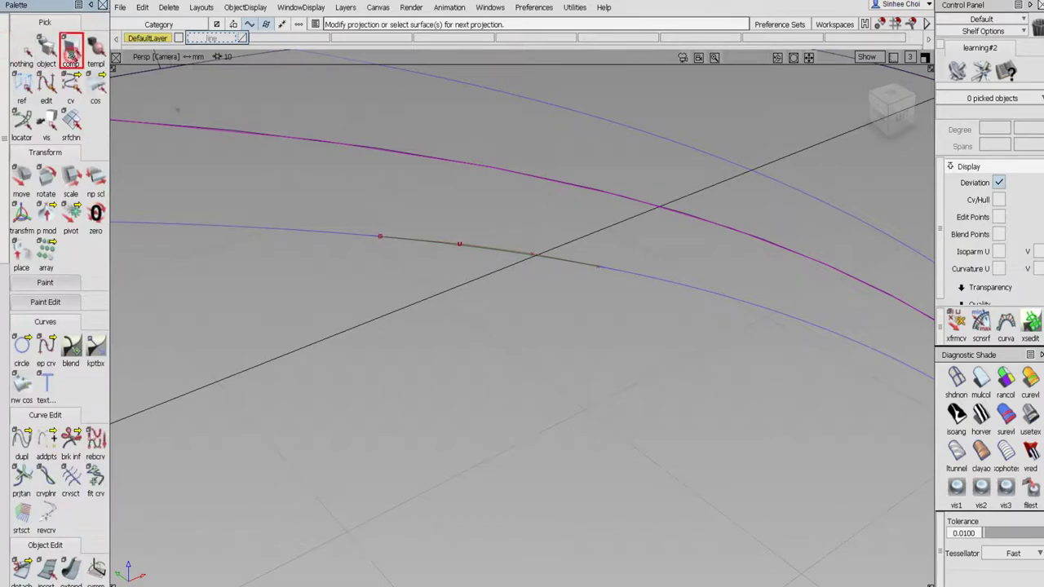
click(452, 244)
click(463, 256)
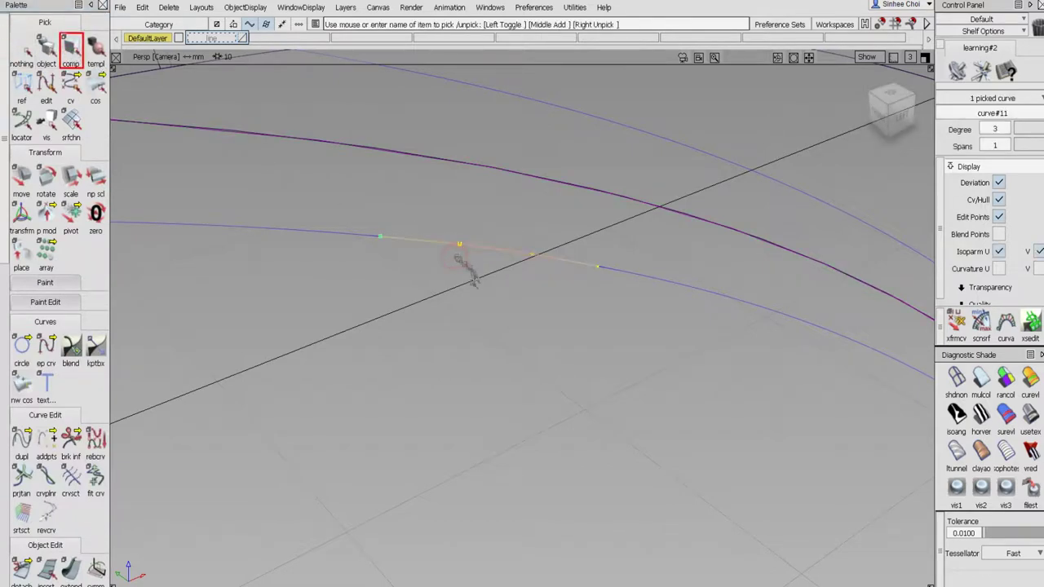
key(Delete)
click(456, 340)
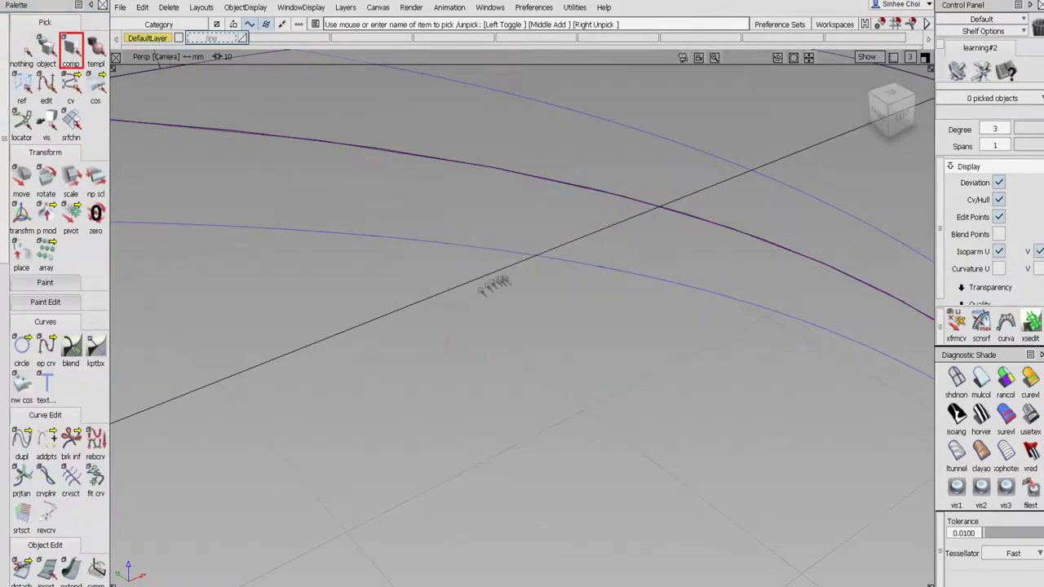
- Trim the front wall and the front corner surface at their offset curves, keeping the regions below the curves
alt+shift+right_drag(495, 283, 476, 325)
alt+shift+drag(476, 326, 593, 311)
alt+shift+middle_drag(594, 310, 594, 325)
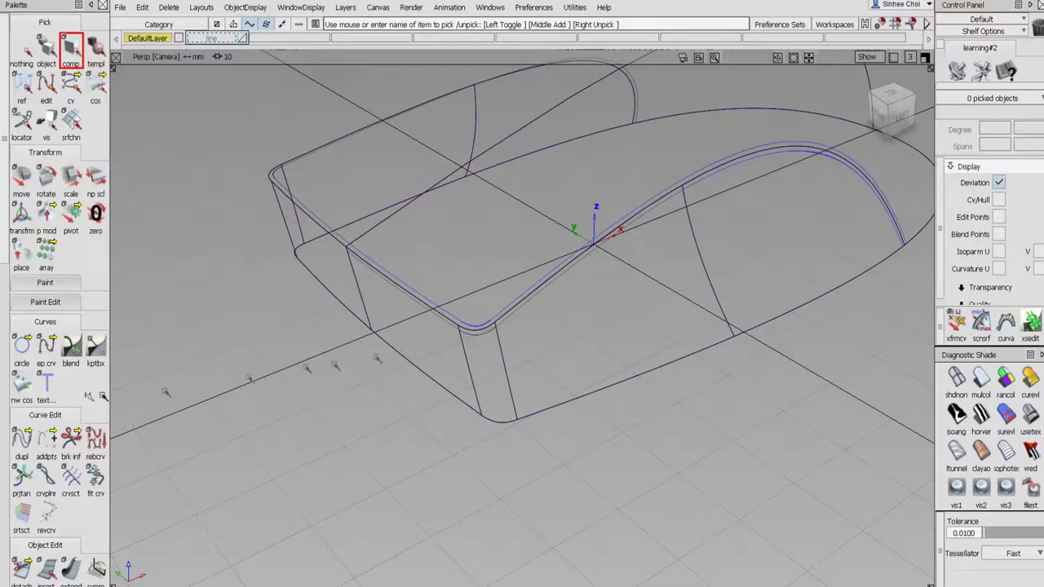
scroll(6, 357, down, 5)
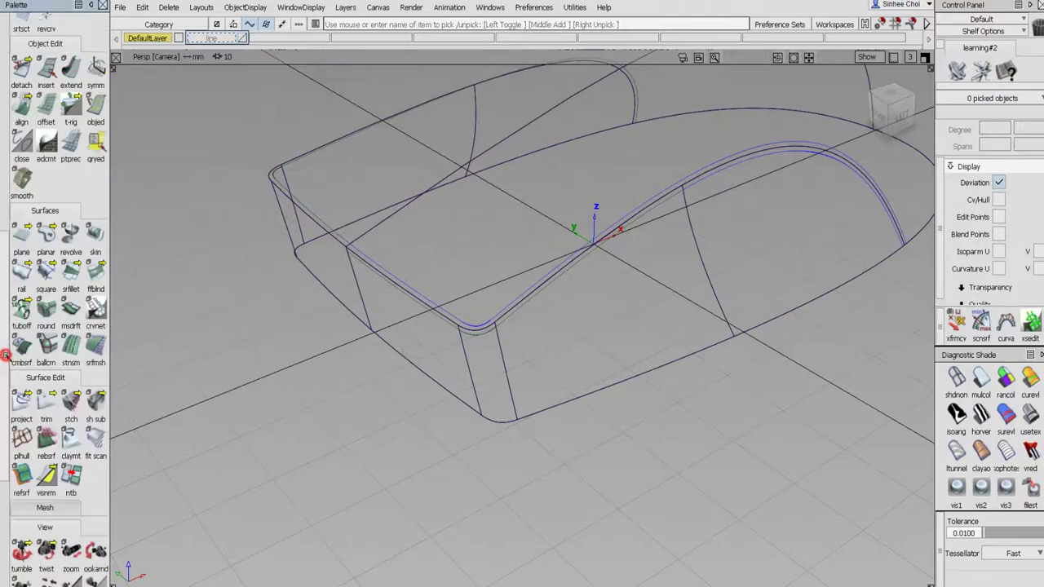
drag(50, 403, 61, 410)
click(71, 405)
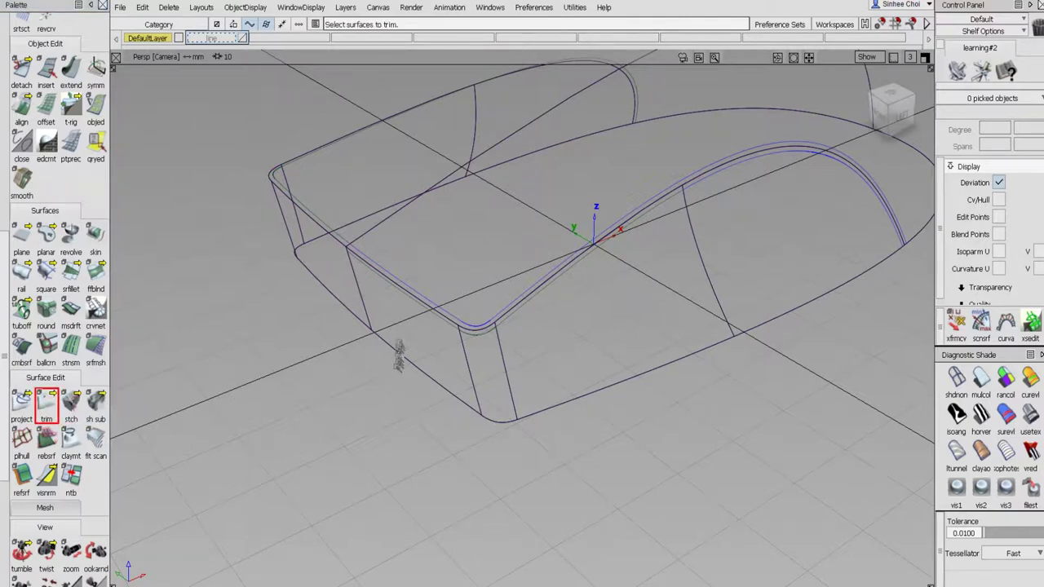
click(399, 338)
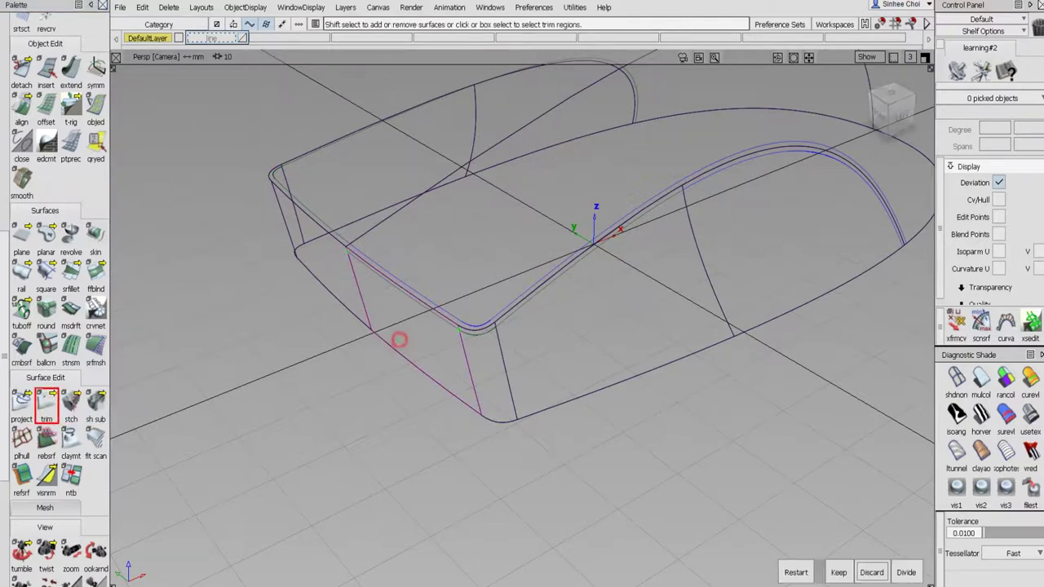
click(839, 572)
click(489, 390)
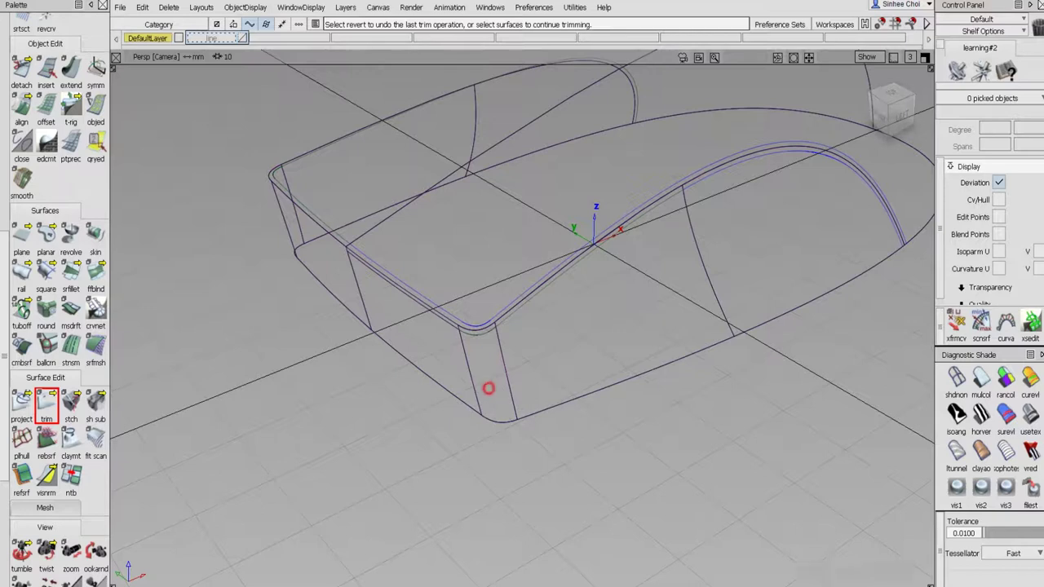
click(838, 571)
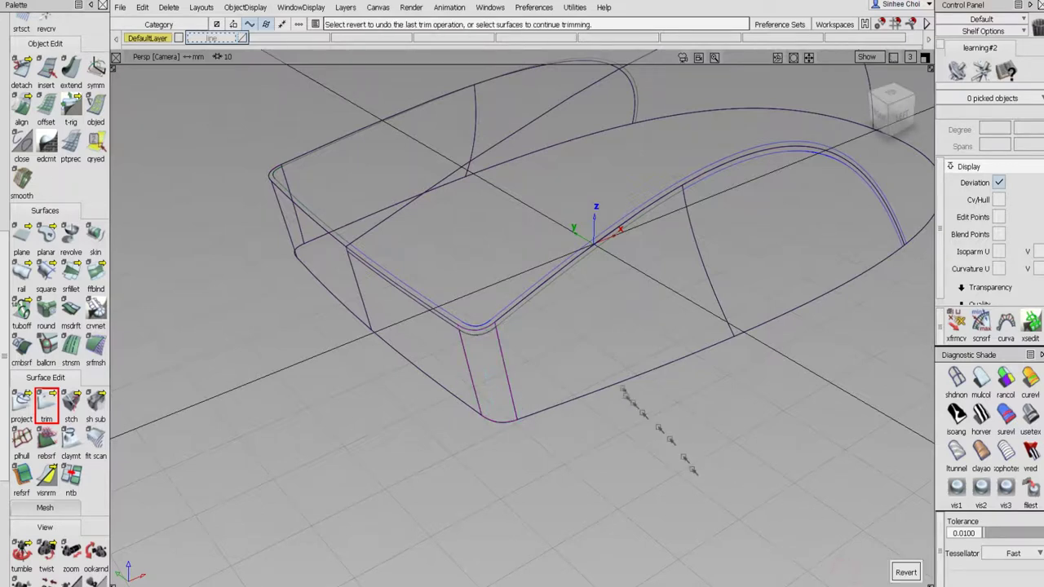
- Trim the front and rear side wall surfaces at their offset curves, keeping the lower regions
click(596, 358)
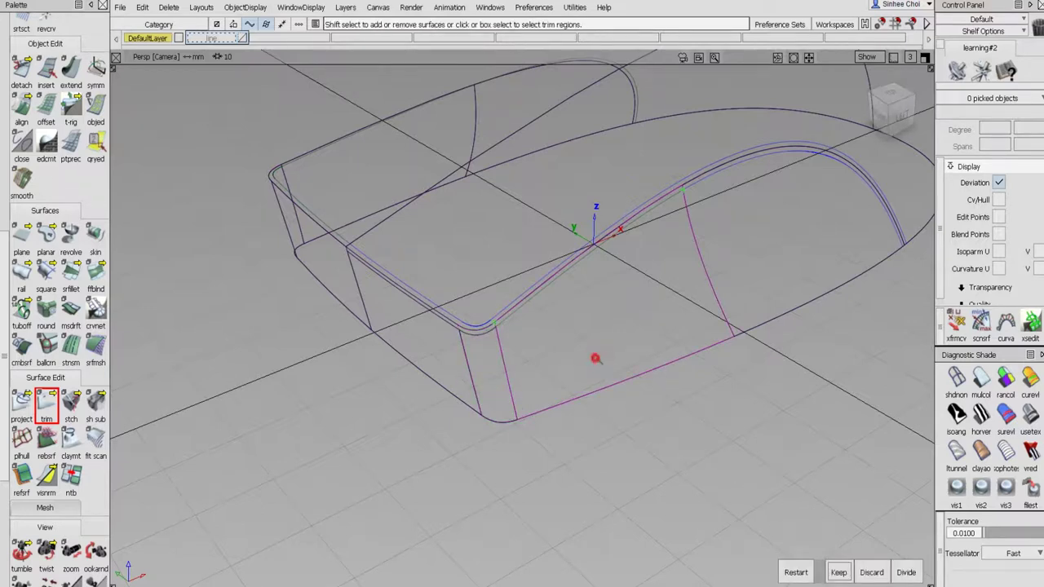
click(838, 572)
click(746, 257)
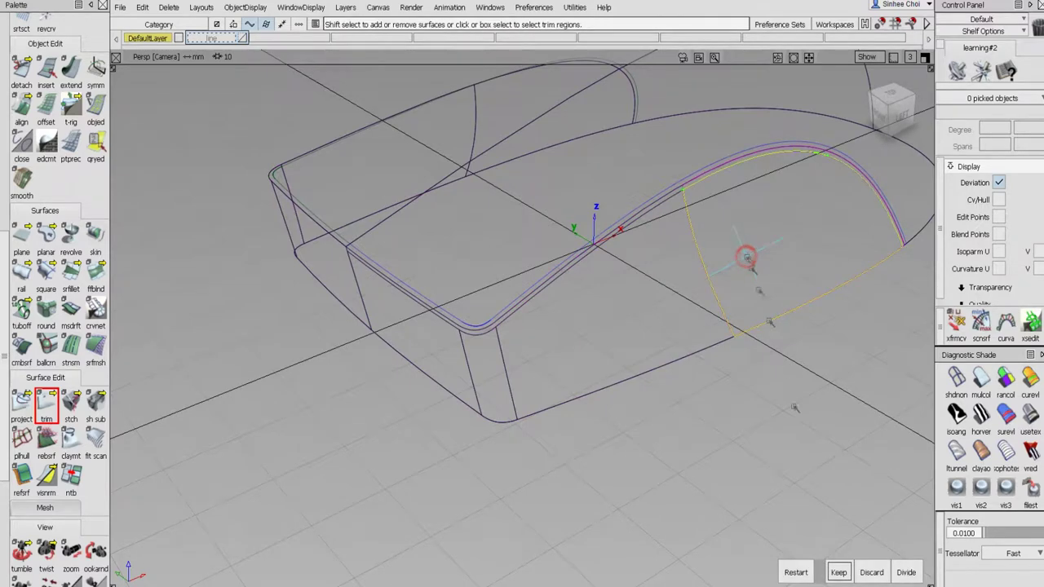
click(839, 571)
- Trim the top surface at its offset curves, keeping the inner region
alt+shift+drag(796, 342, 673, 278)
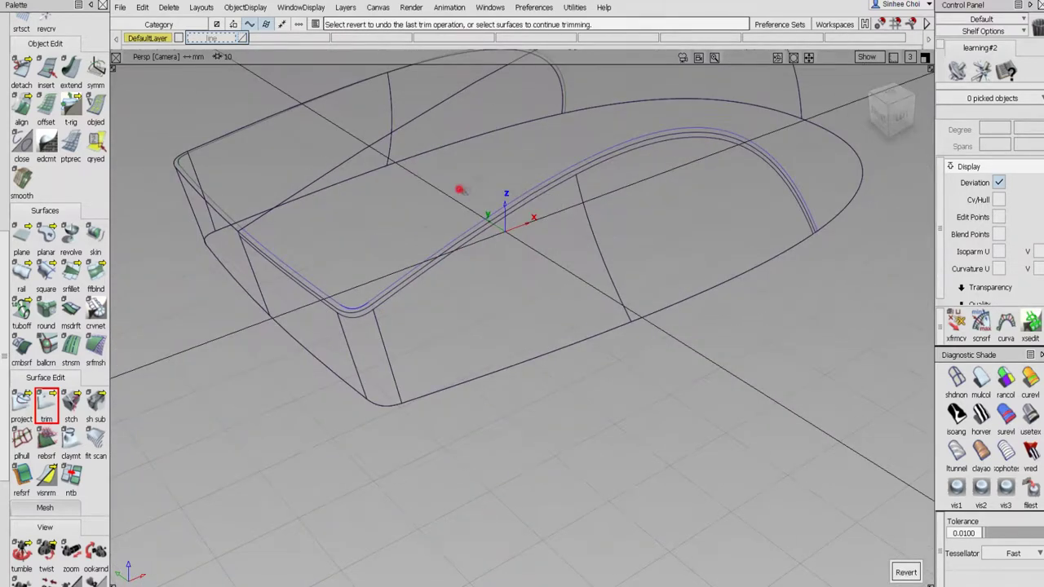
click(459, 190)
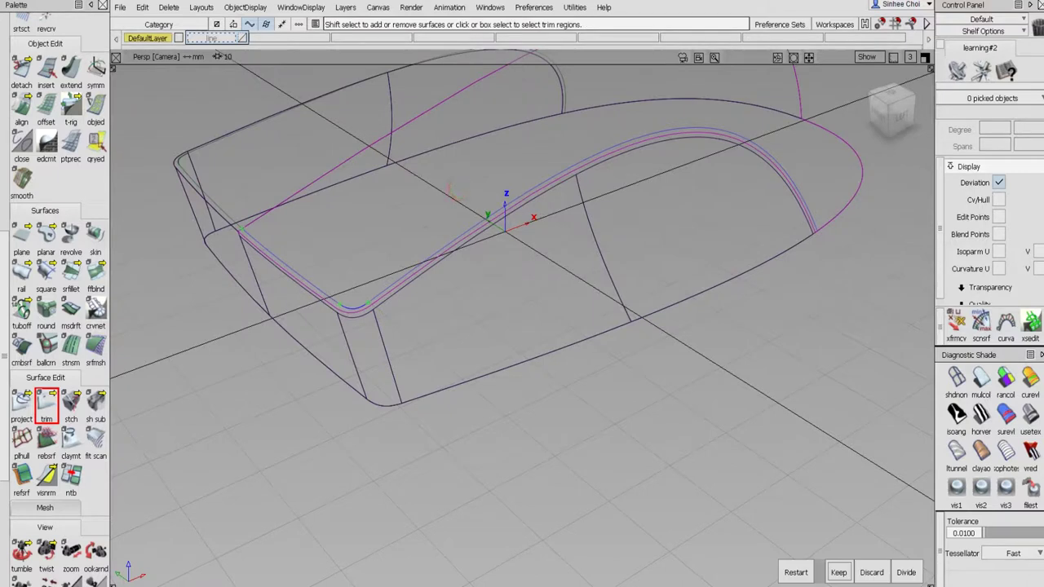
click(836, 570)
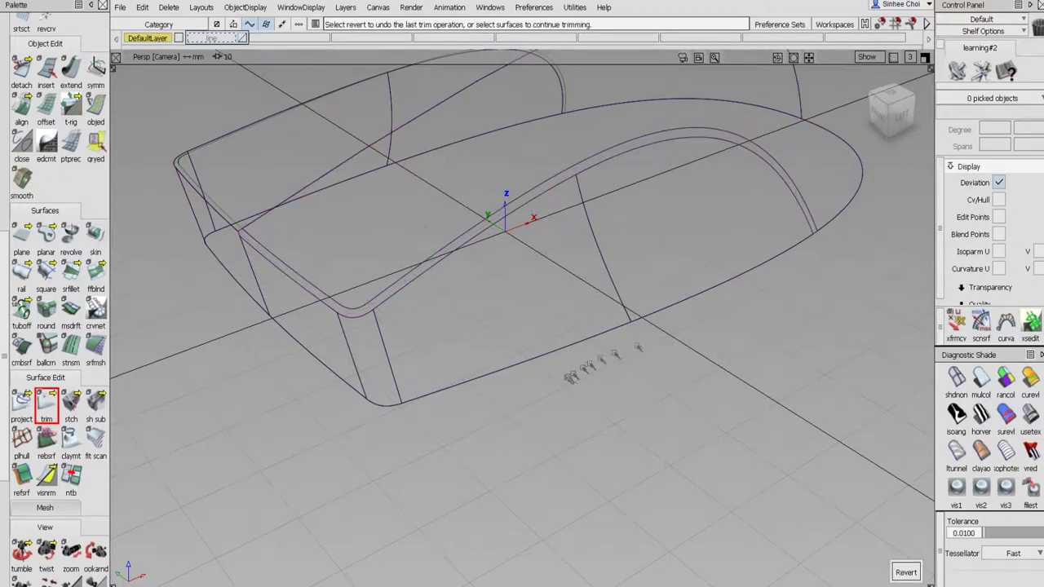
- Build a Freeform Blend between the trimmed front wall and top surface edges, G1 Tangent on both sides, and proceed to another blend
key(shift+alt)
alt+shift+middle_drag(630, 366, 635, 369)
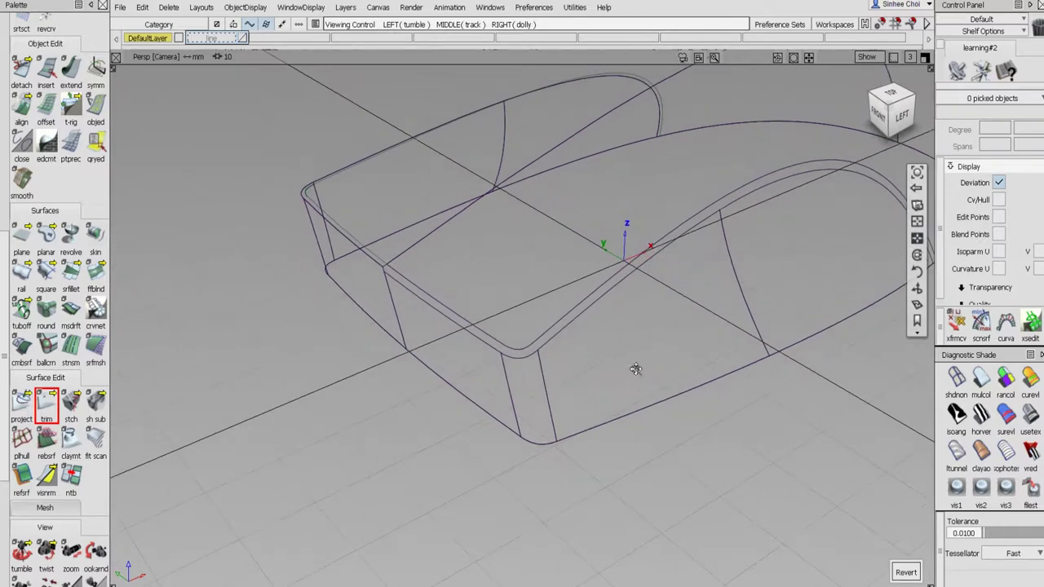
alt+shift+drag(618, 383, 644, 368)
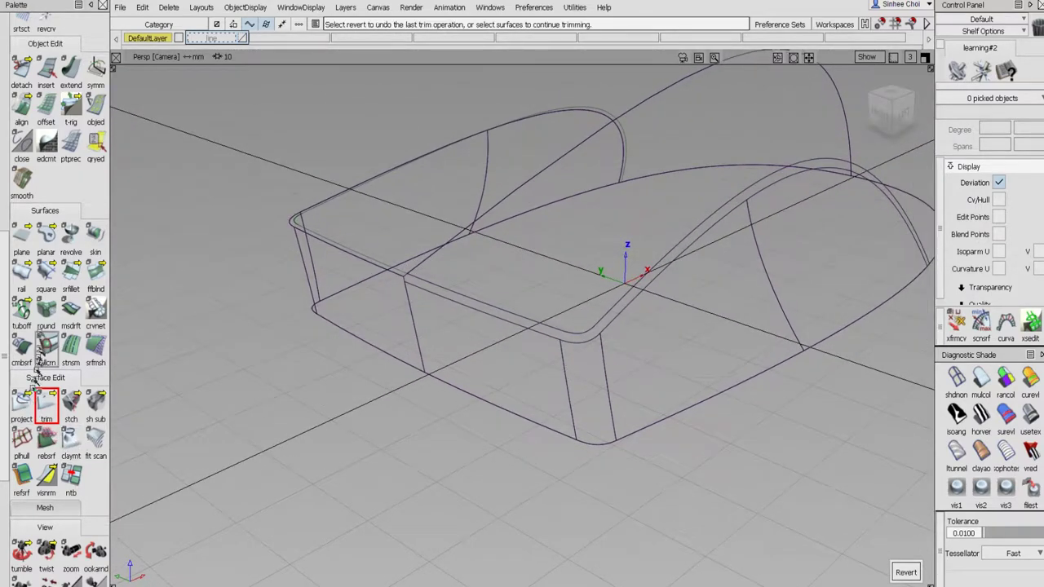
double_click(95, 278)
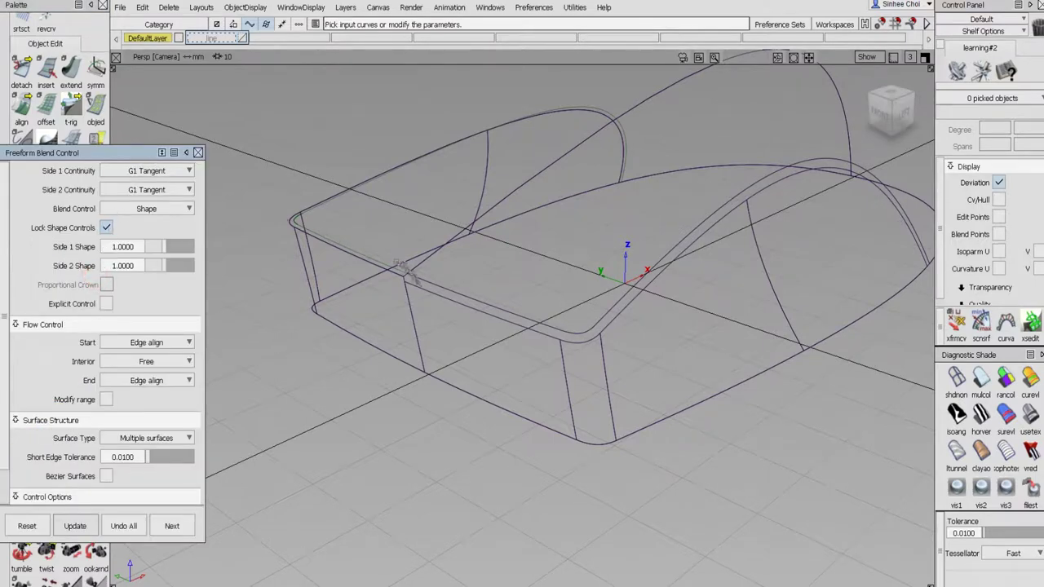
click(419, 288)
click(489, 305)
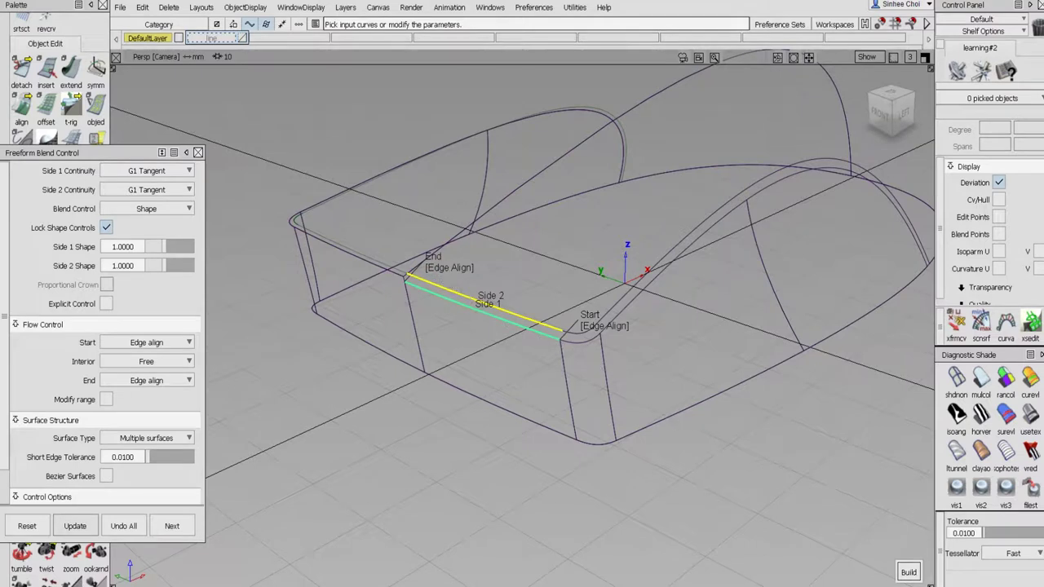
click(907, 571)
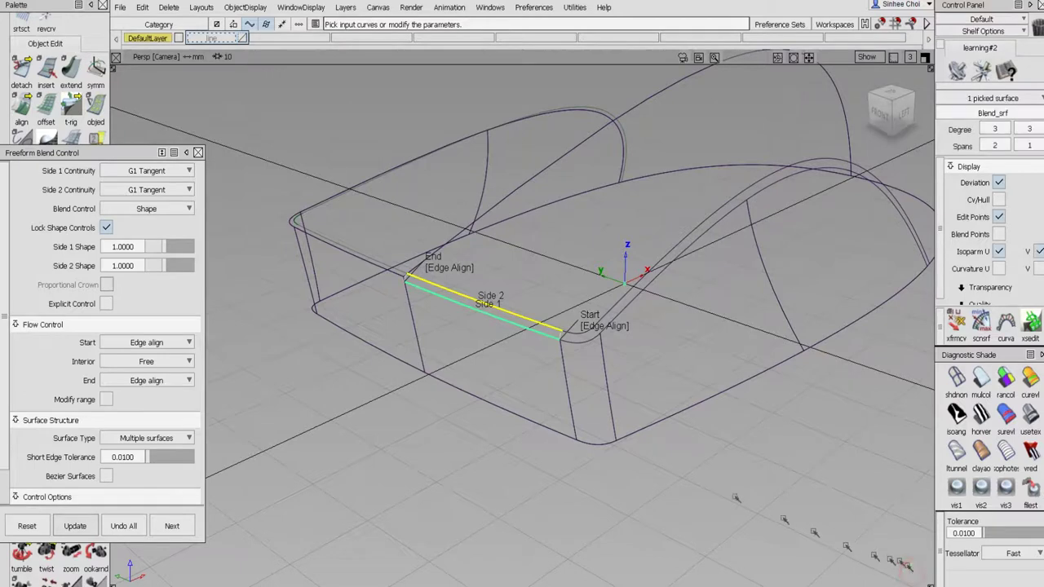
click(175, 526)
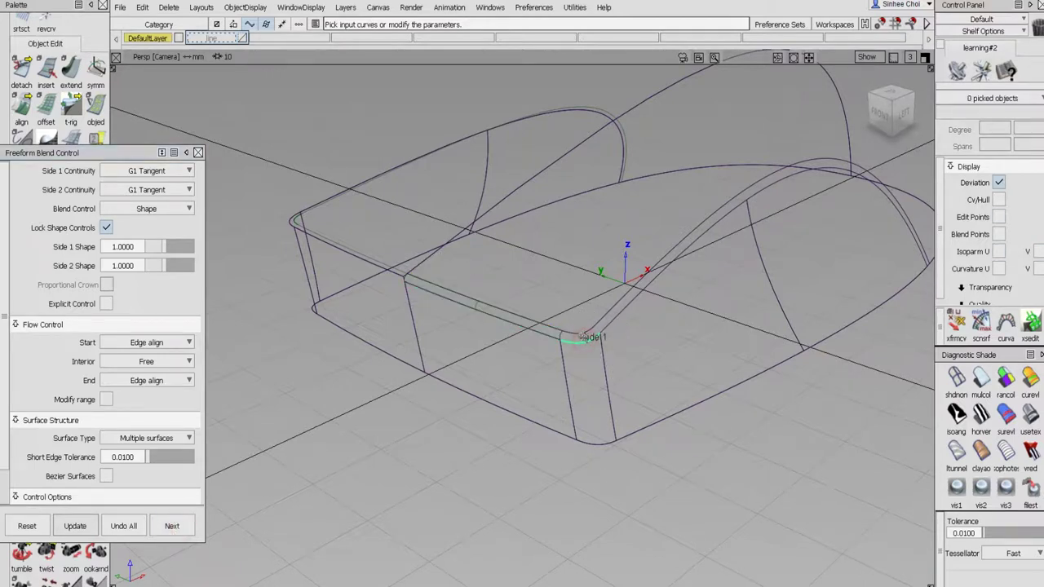
- Build the G1 Tangent Freeform Blend between the front corner's trimmed edge and the top surface, and proceed to another blend
click(580, 335)
click(907, 571)
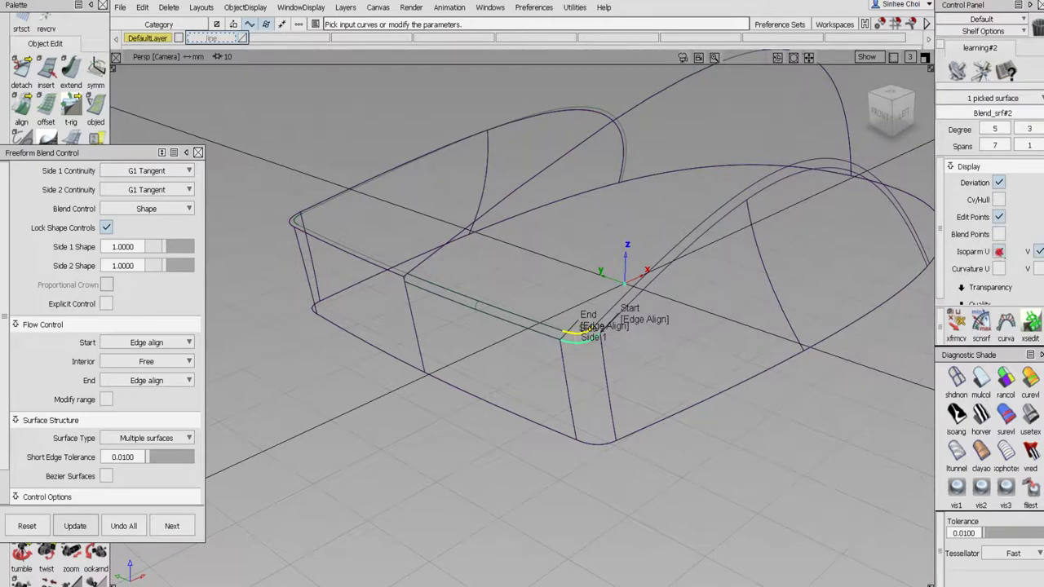
click(122, 525)
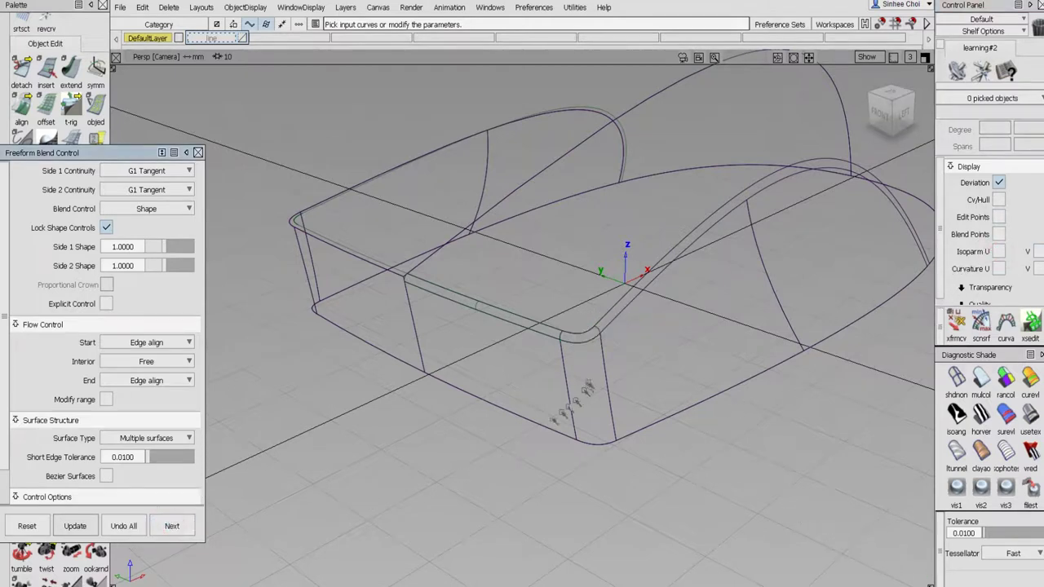
- Build a Freeform Blend between the side wall edges, including the adjoining rear edge segment, and the trimmed top surface edge
click(605, 325)
click(602, 315)
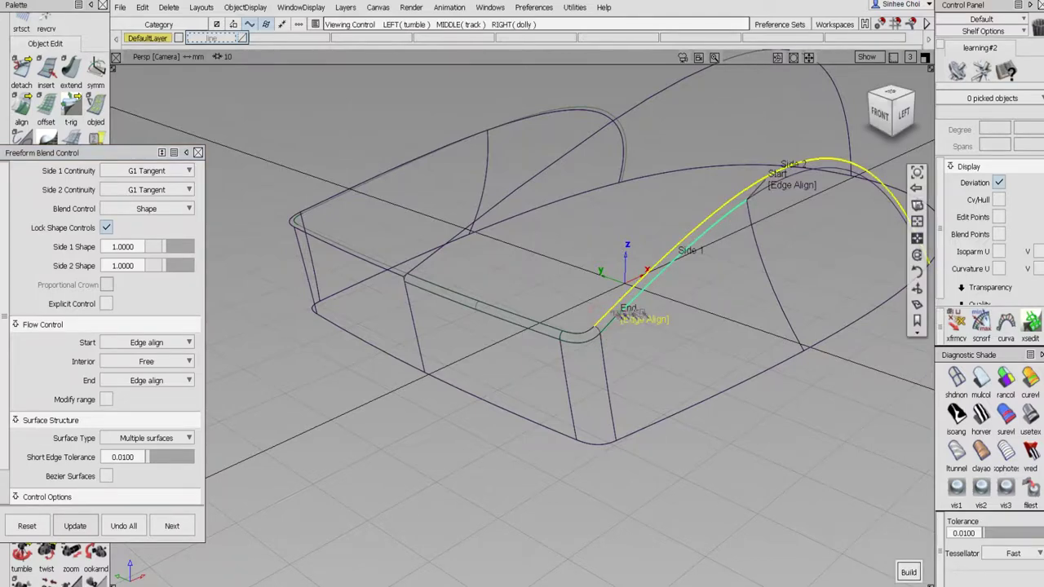
alt+shift+middle_drag(624, 318, 492, 368)
alt+shift+right_drag(495, 367, 611, 324)
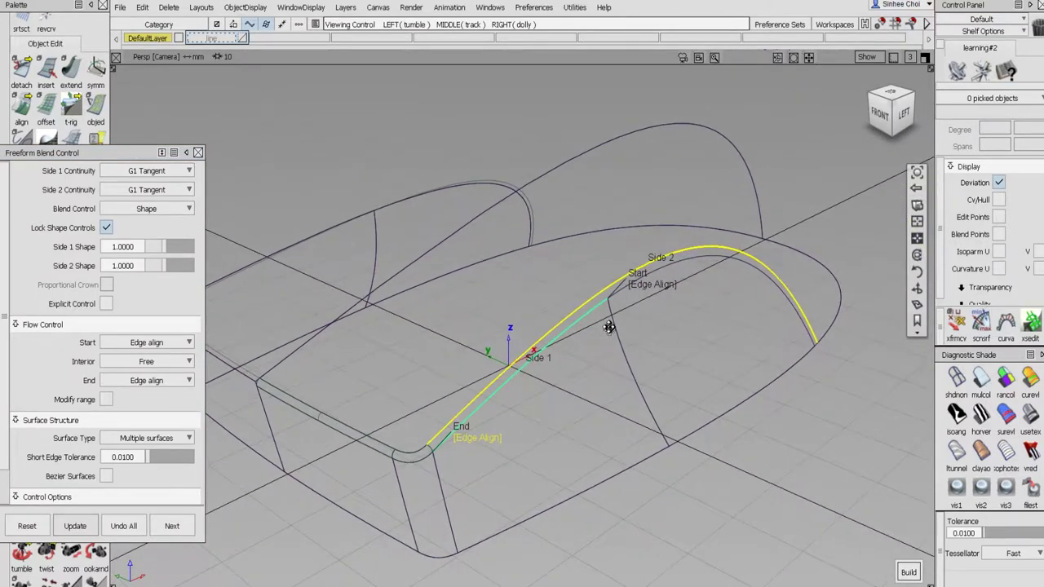
click(689, 261)
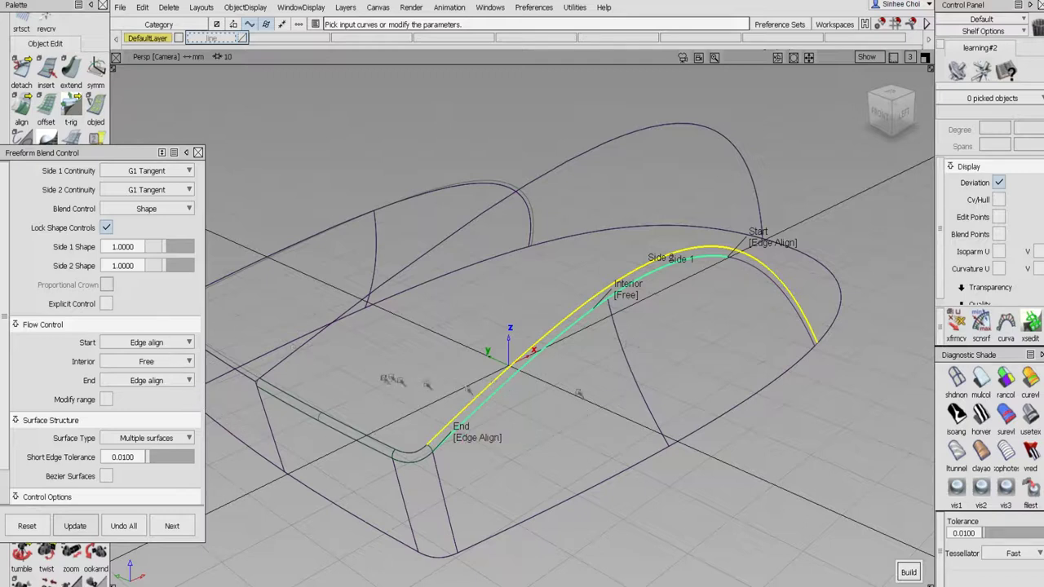
click(909, 573)
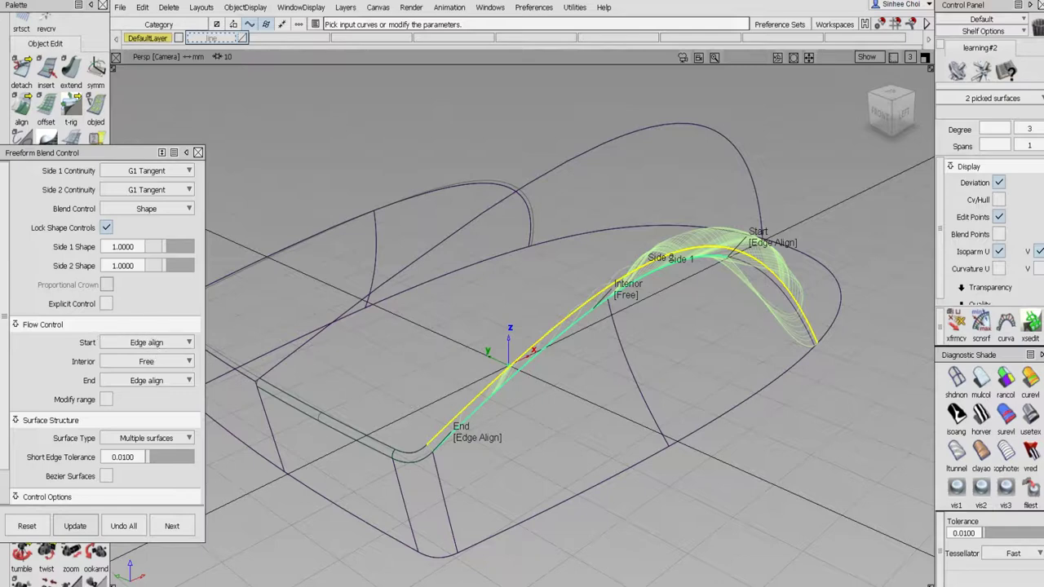
- Set the side blend's Start flow control to Default, update it, hide its U isoparms and proceed to another blend
click(154, 341)
click(148, 358)
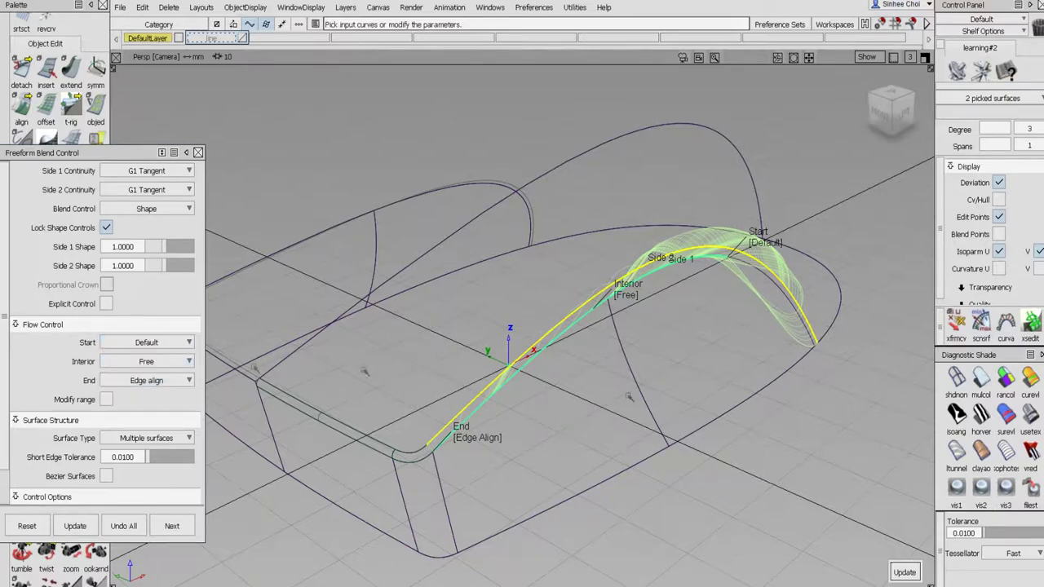
click(909, 569)
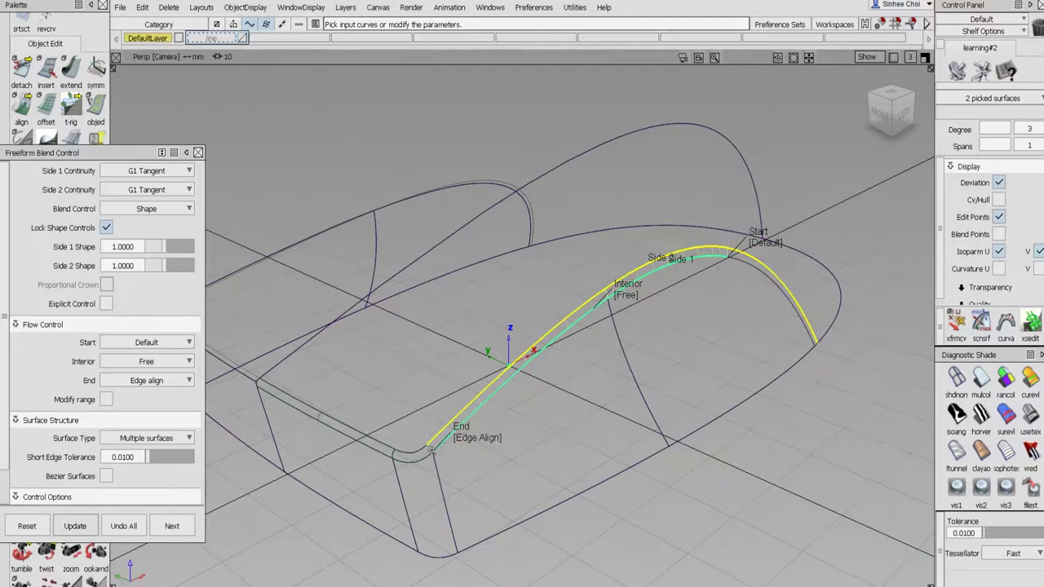
alt+shift+right_drag(476, 460, 495, 440)
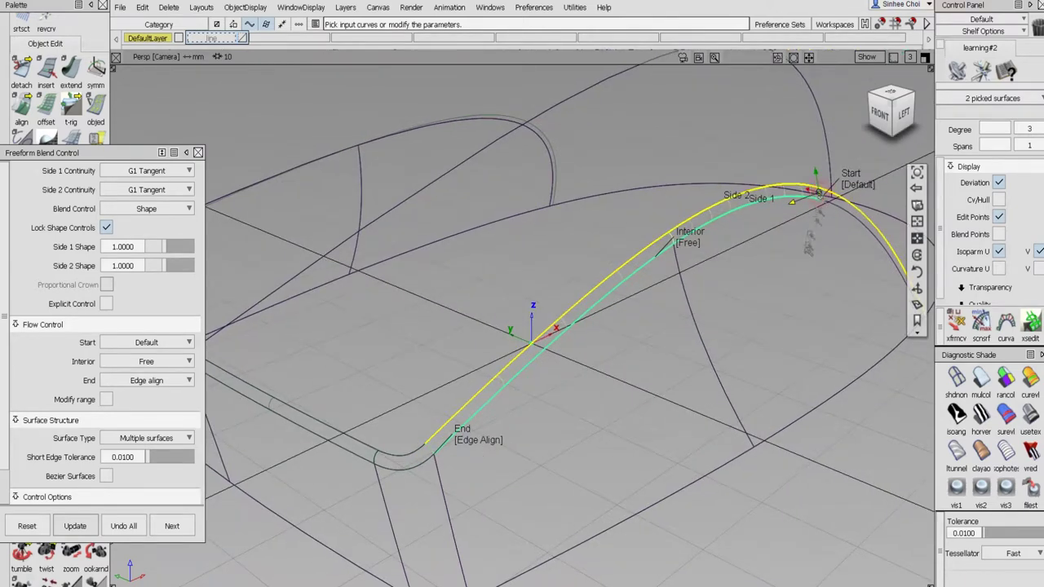
alt+shift+right_drag(813, 242, 767, 264)
alt+shift+drag(767, 264, 522, 260)
alt+shift+middle_drag(631, 277, 550, 326)
alt+shift+drag(549, 326, 652, 327)
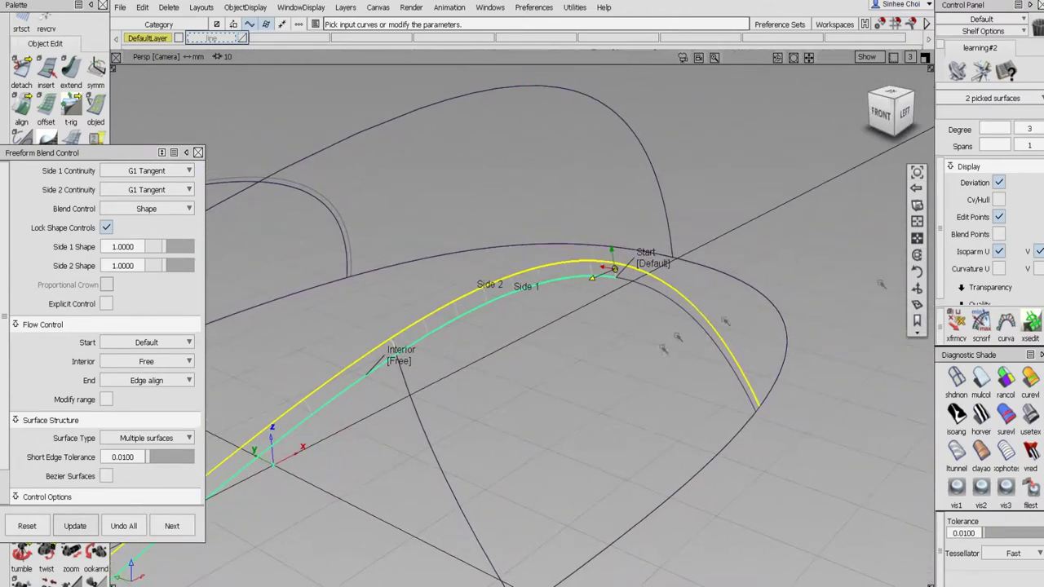
click(1000, 251)
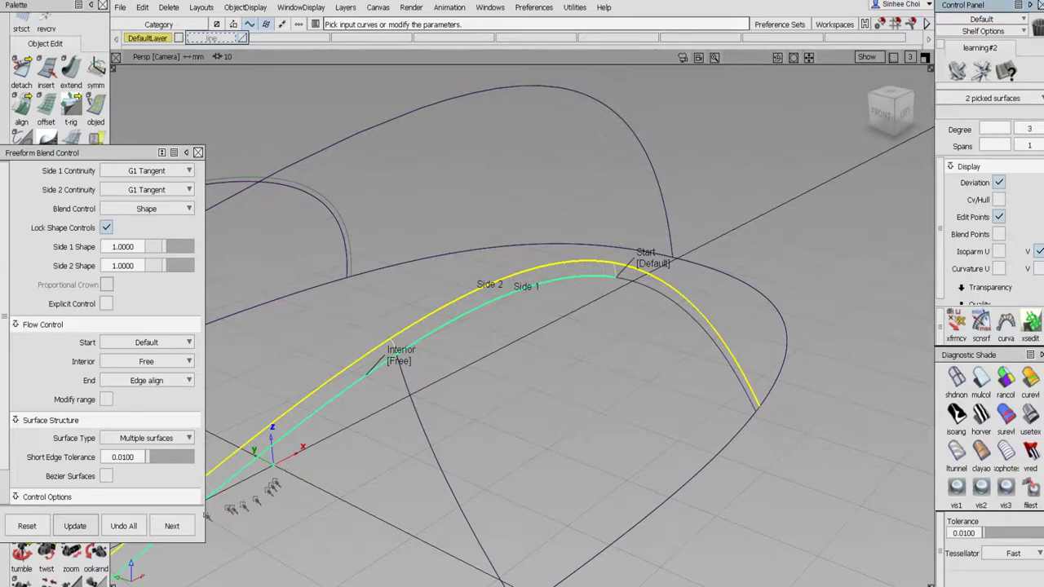
click(175, 525)
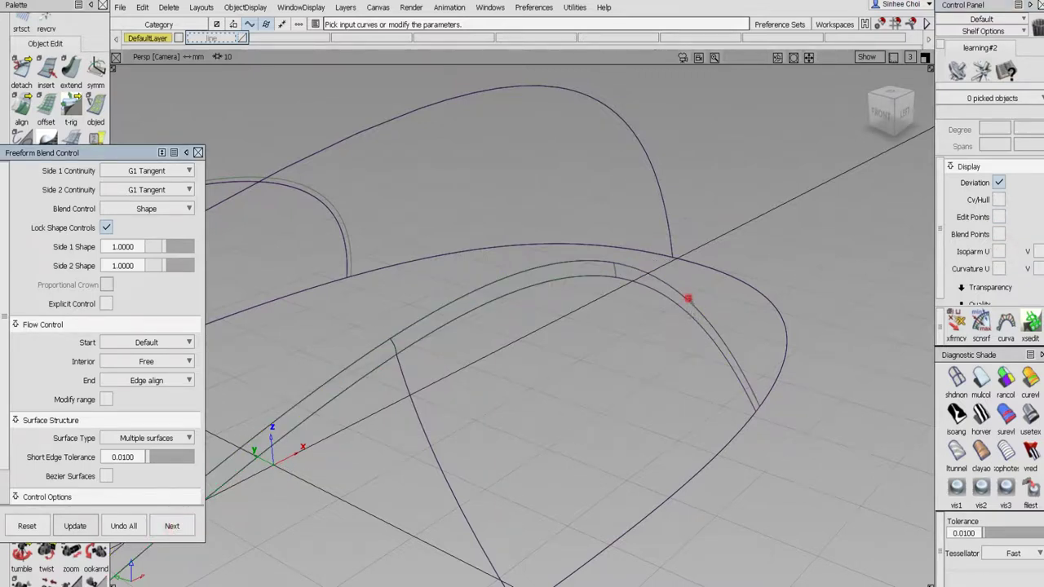
- Try a Freeform Blend between the top surface edge and only the long rear side wall edge
click(687, 302)
click(688, 317)
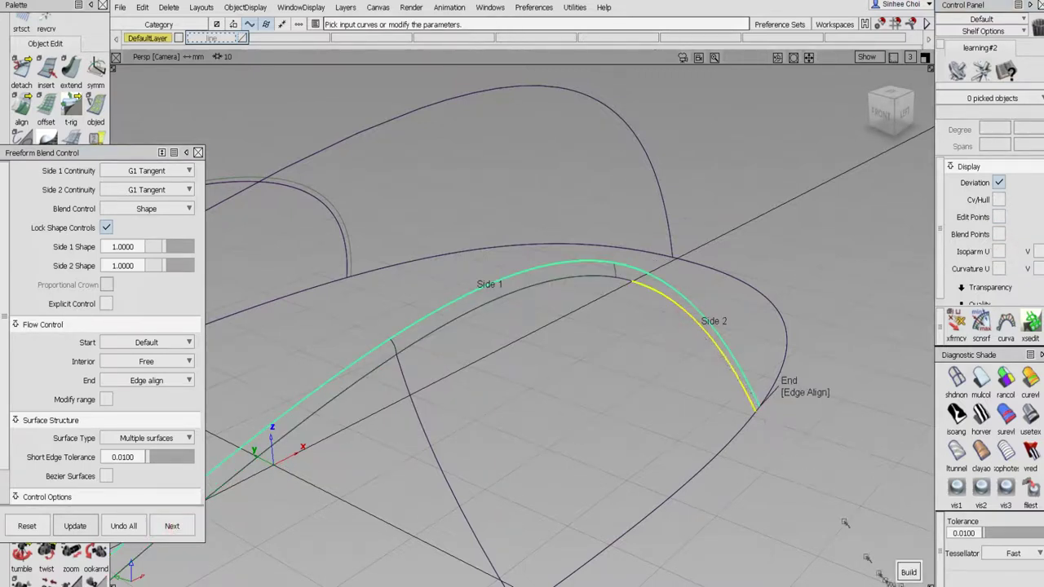
click(909, 573)
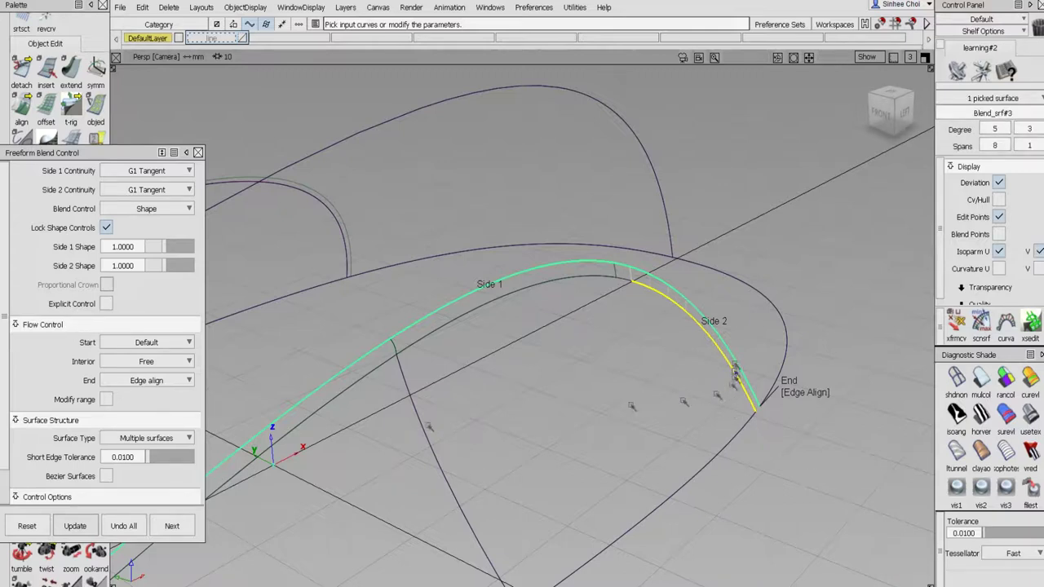
click(167, 524)
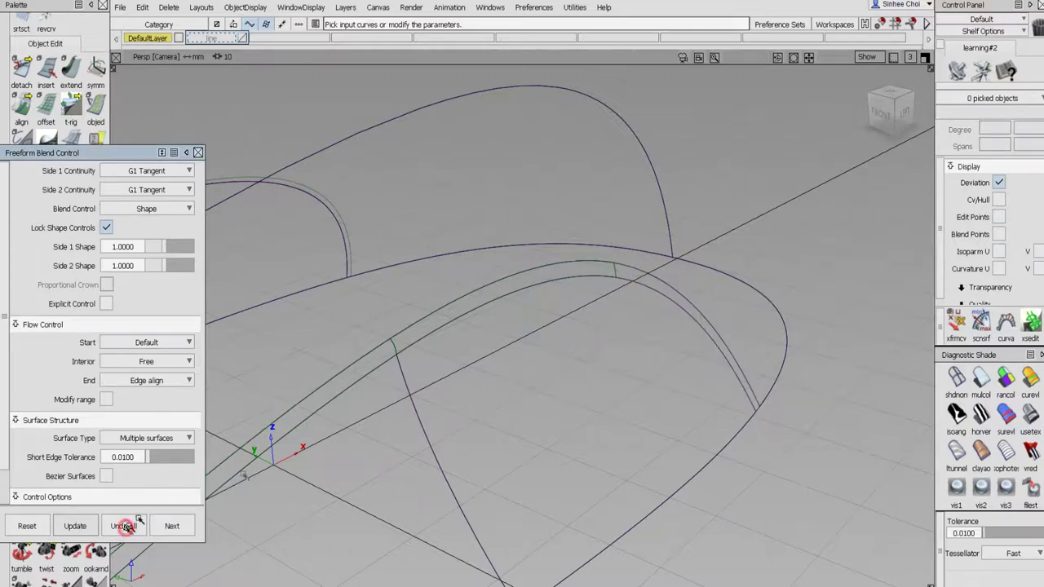
- Build the rear side Freeform Blend from the top edge to both rear wall edge segments, hide its U isoparms and finish blending
click(624, 266)
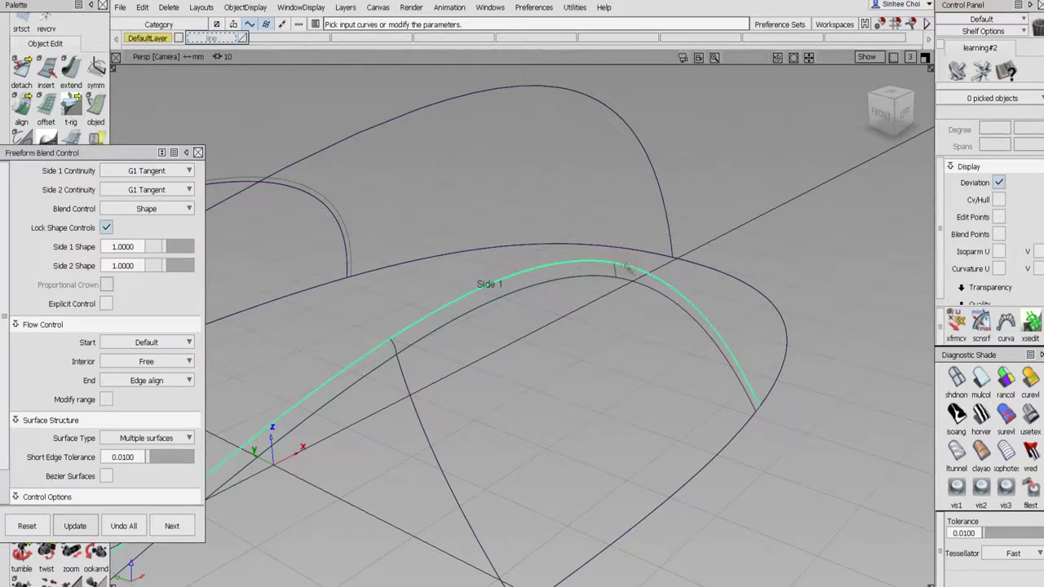
click(627, 278)
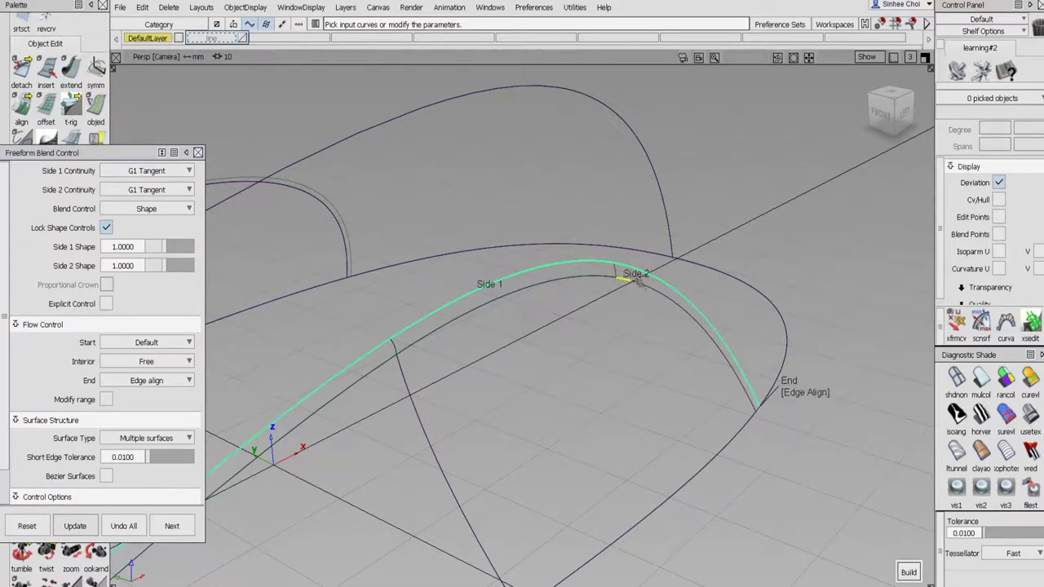
click(641, 284)
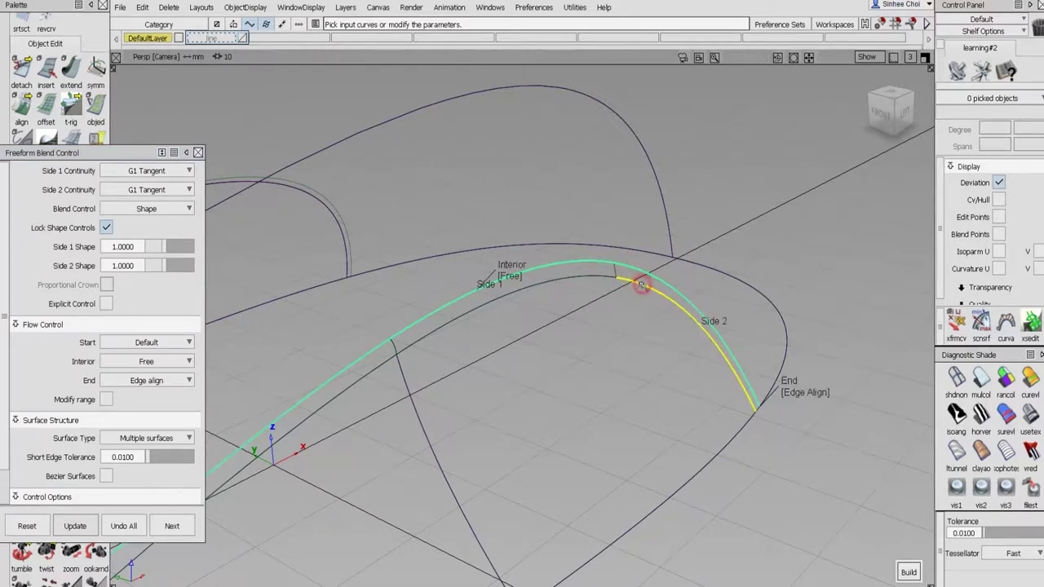
click(907, 573)
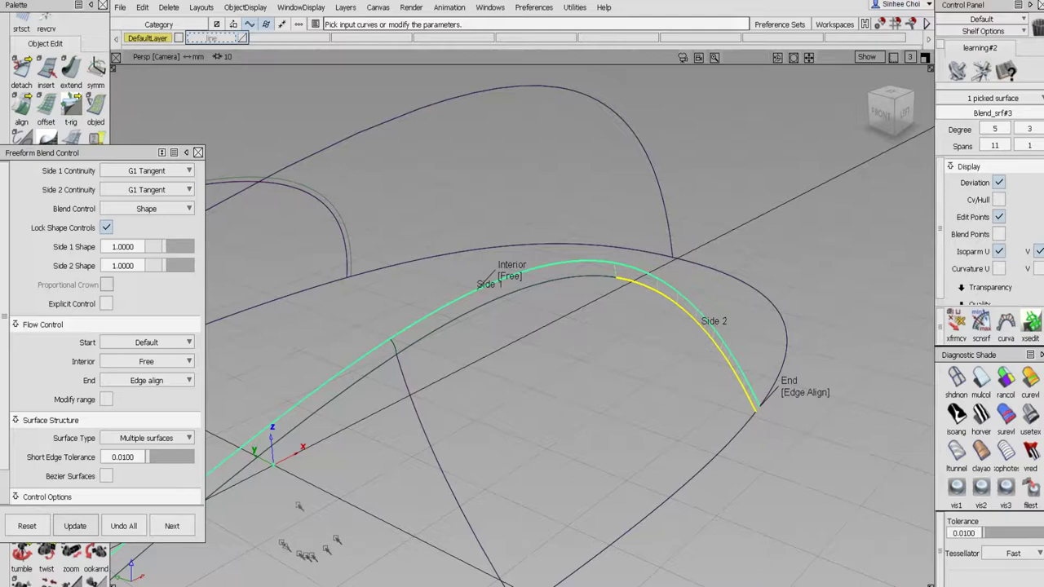
click(999, 250)
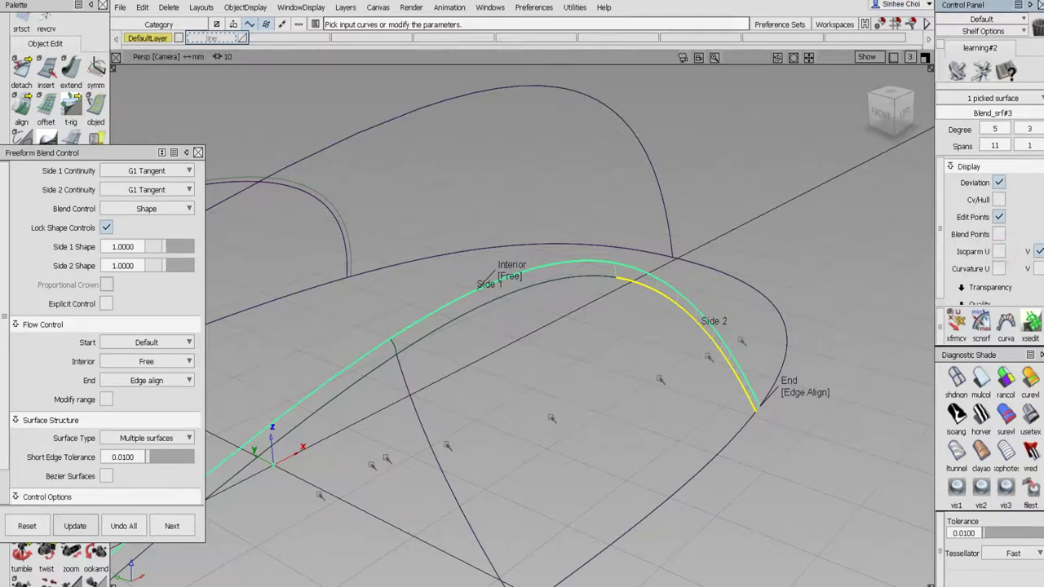
click(172, 527)
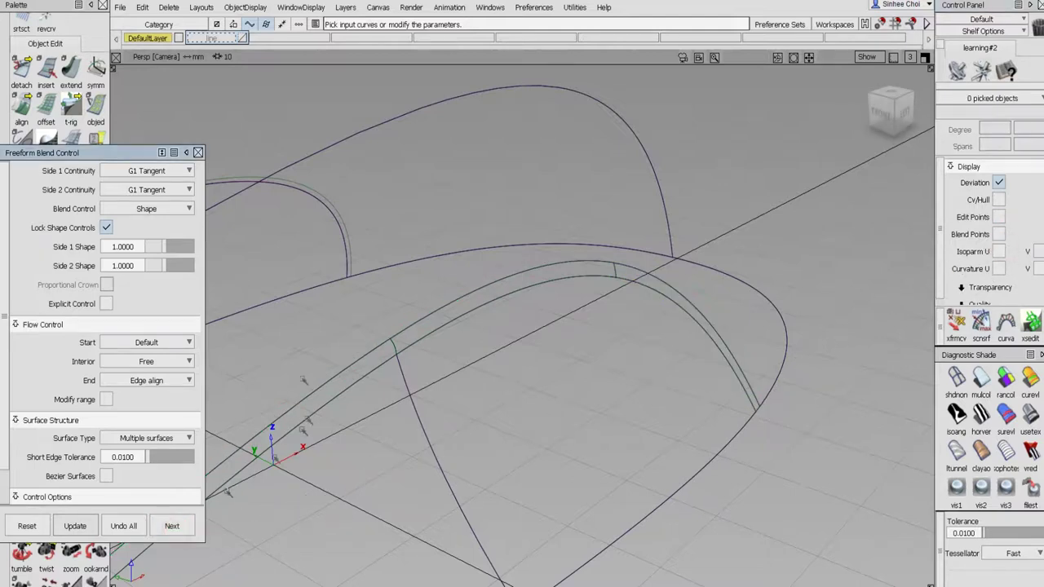
click(198, 154)
- Examine the blended edges of the mouse body in shaded display and restore the wireframe display
alt+shift+right_drag(613, 247, 596, 287)
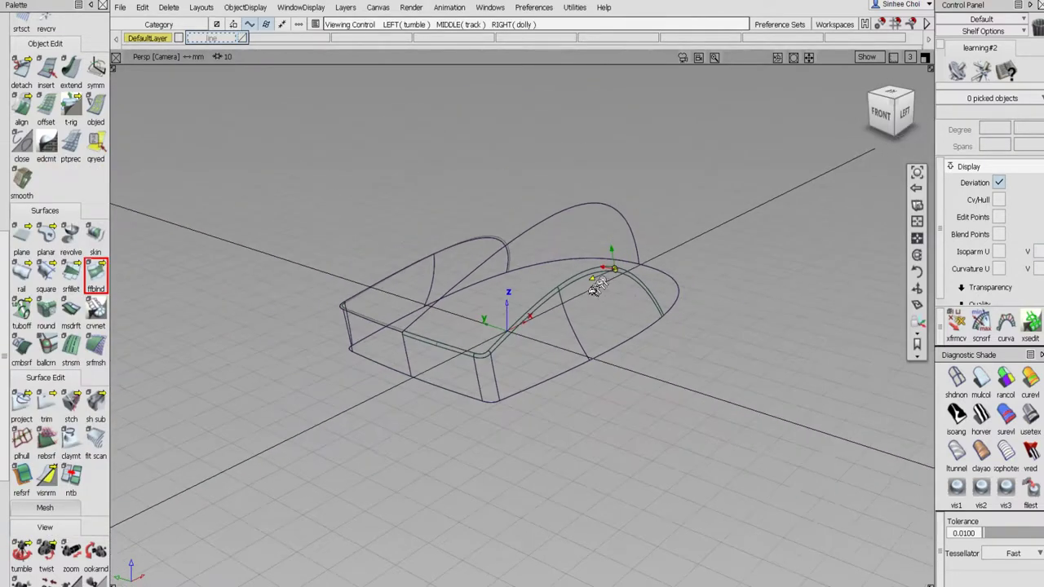
click(978, 453)
mouse_move(777, 440)
alt+shift+mouse_down()
mouse_move(578, 468)
mouse_move(449, 469)
mouse_move(384, 437)
mouse_move(366, 391)
mouse_move(501, 350)
mouse_move(736, 401)
mouse_move(758, 443)
mouse_move(764, 500)
alt+shift+mouse_up()
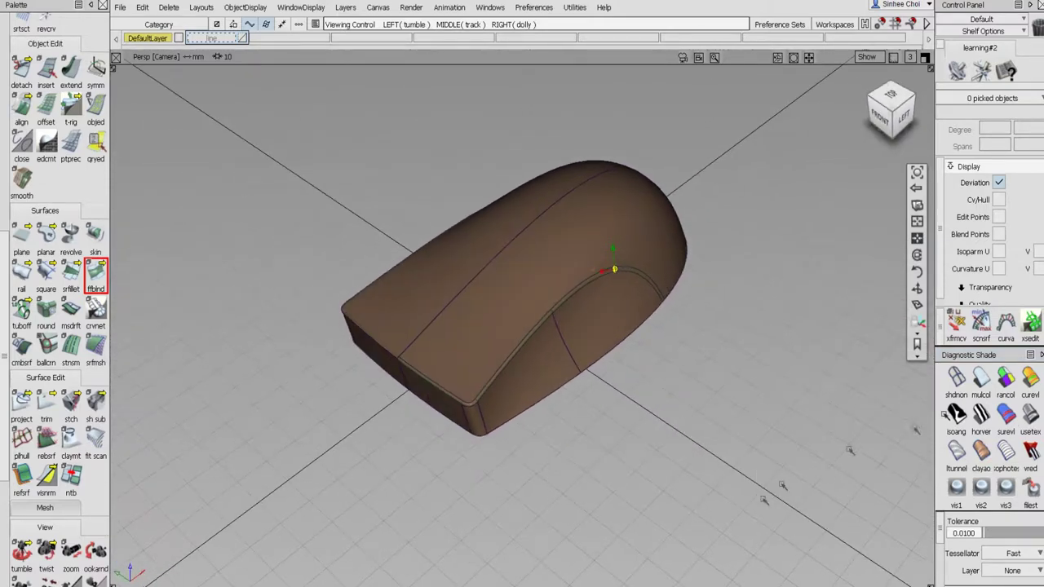
click(955, 380)
mouse_move(761, 386)
alt+shift+mouse_down()
mouse_move(753, 373)
mouse_move(657, 454)
mouse_move(543, 482)
alt+shift+mouse_up()
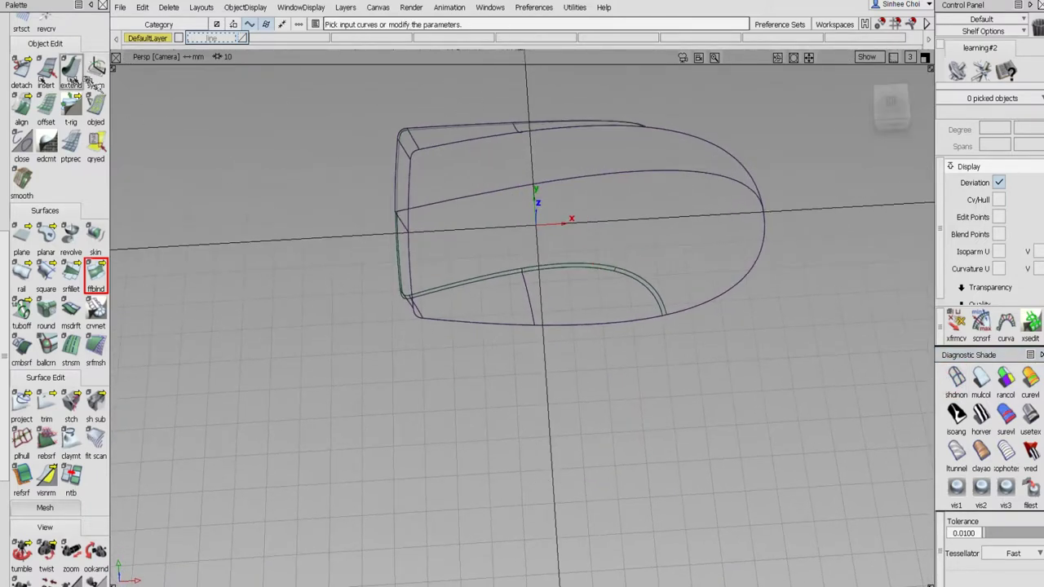
- Delete the five surfaces on the unblended half of the mouse body along with their construction history, keeping the bottom plane
scroll(8, 62, up, 5)
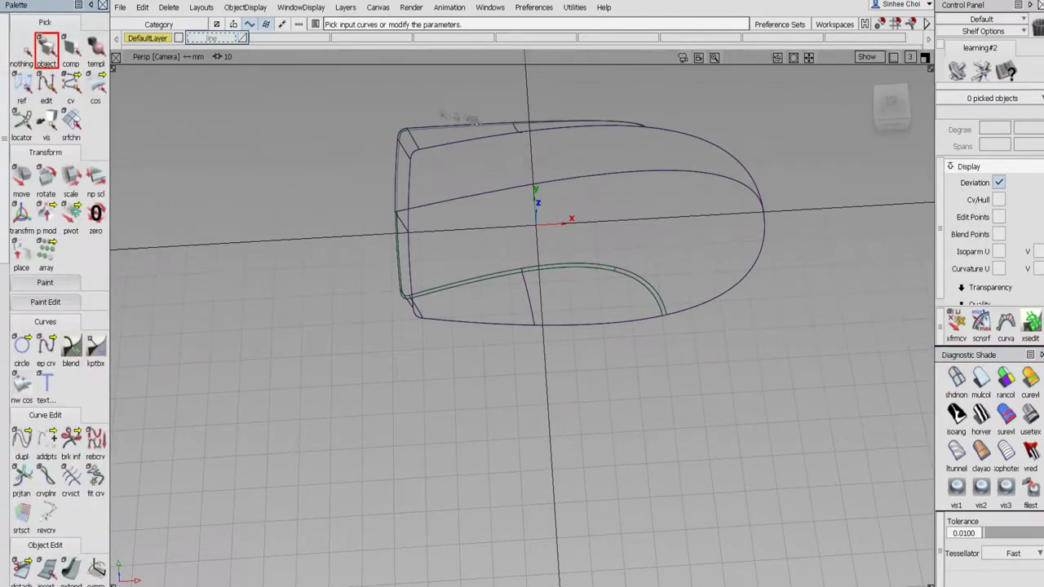
drag(361, 117, 461, 168)
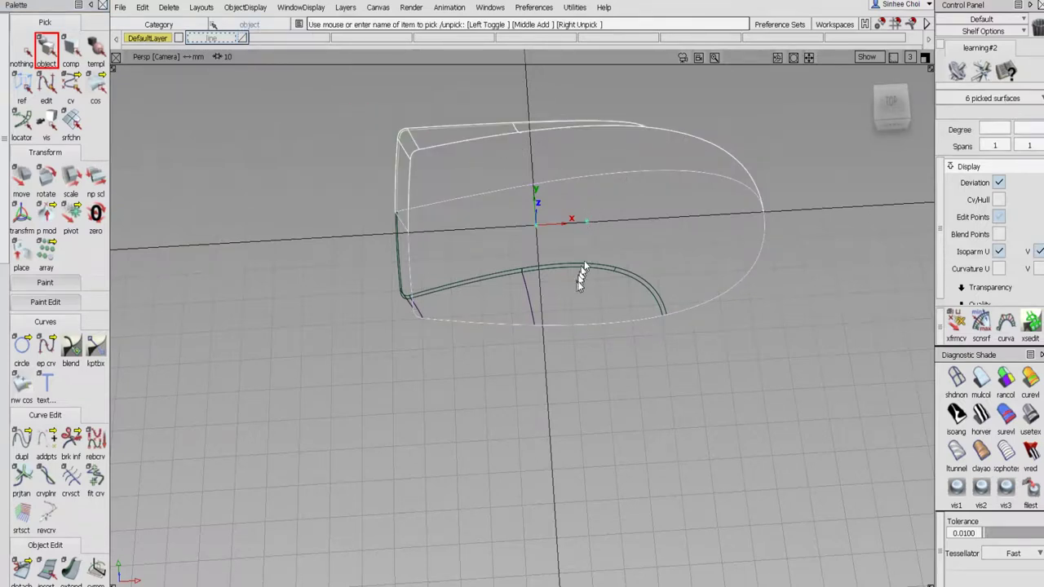
alt+shift+drag(573, 330, 538, 350)
click(449, 339)
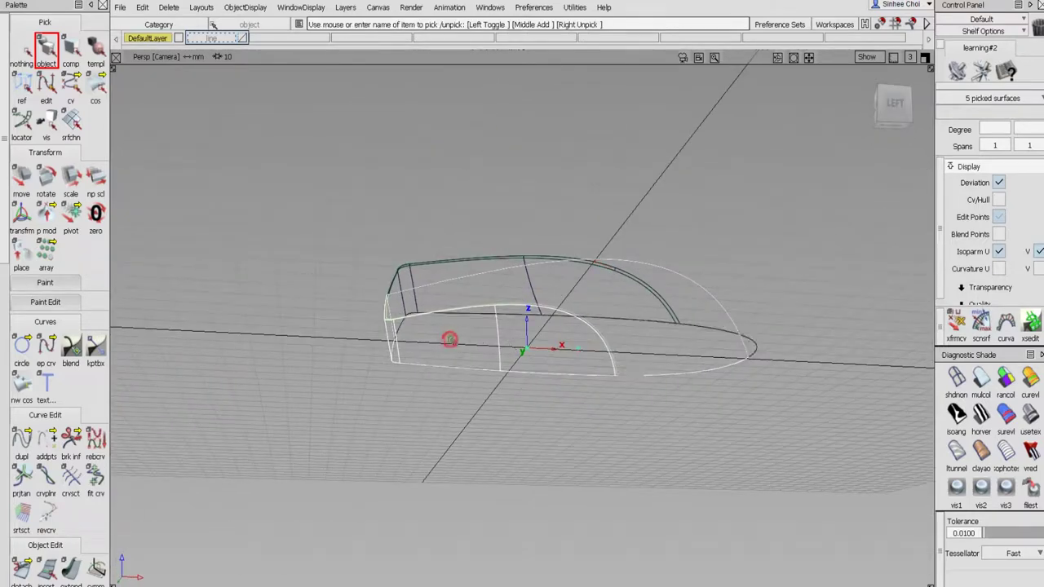
key(Delete)
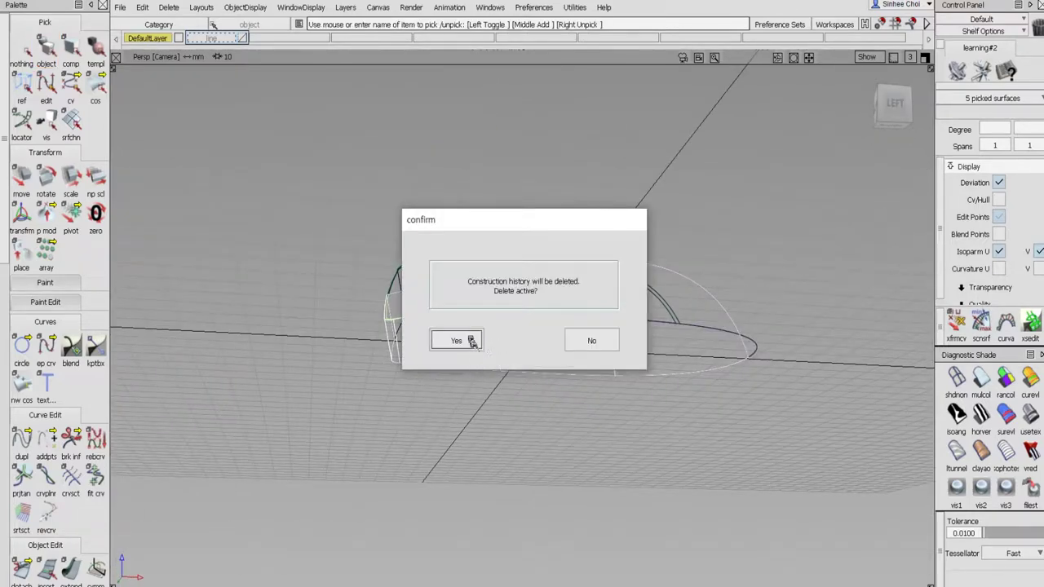
click(471, 342)
- Untrim the bottom plane of the mouse body
alt+shift+drag(489, 351, 766, 310)
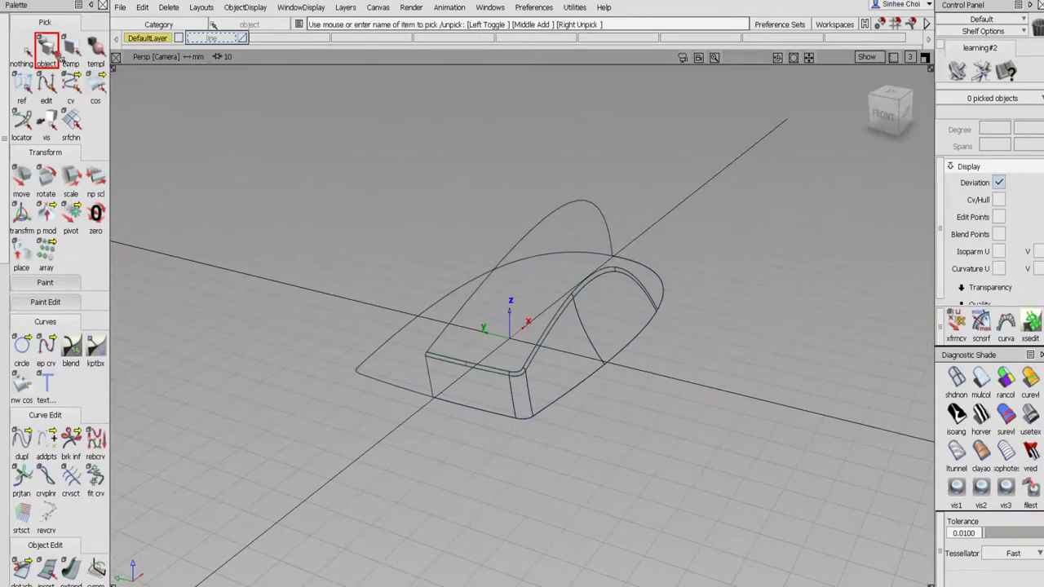
click(382, 378)
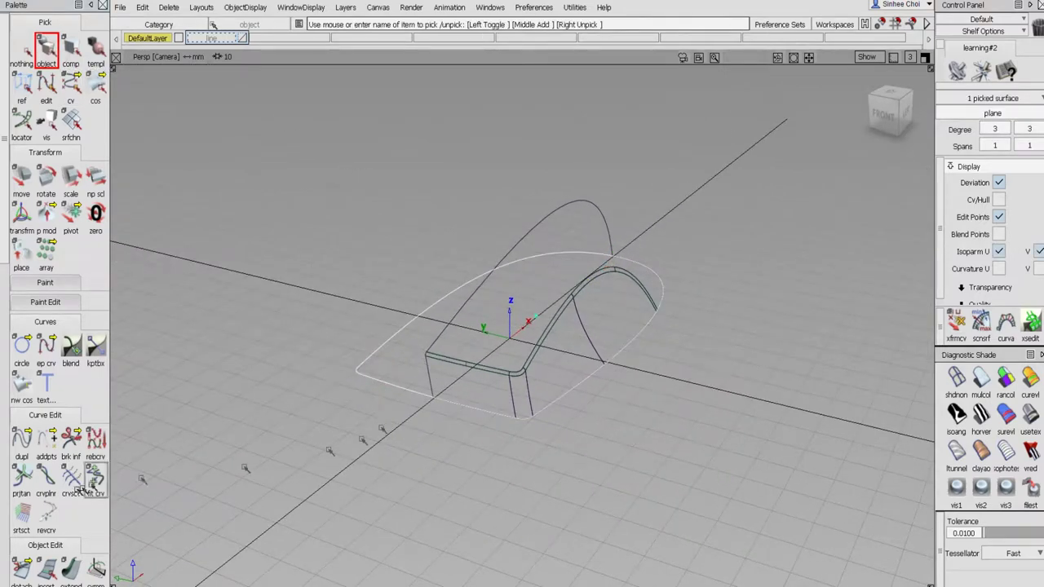
scroll(16, 465, down, 5)
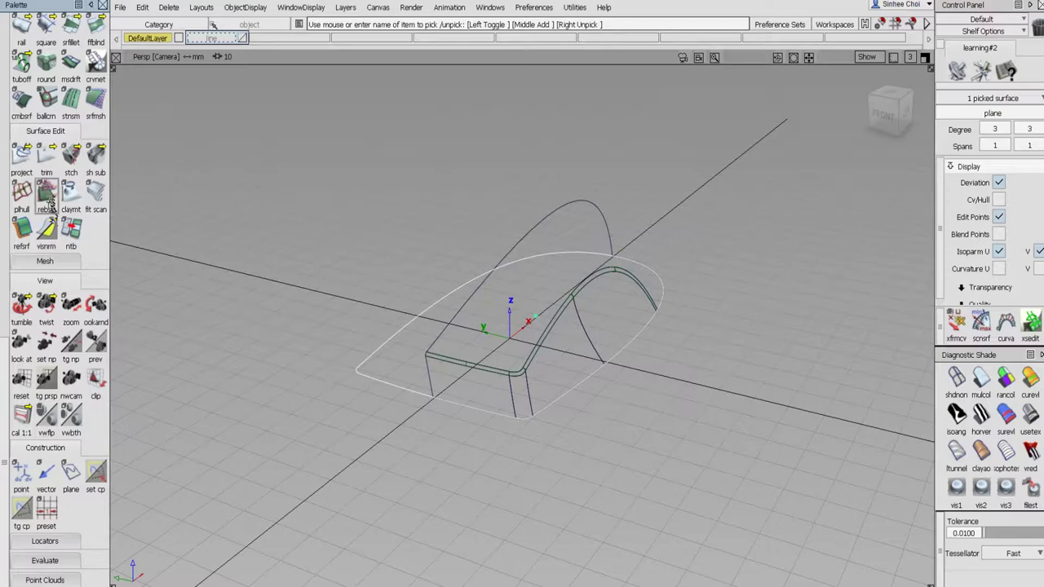
drag(47, 159, 97, 158)
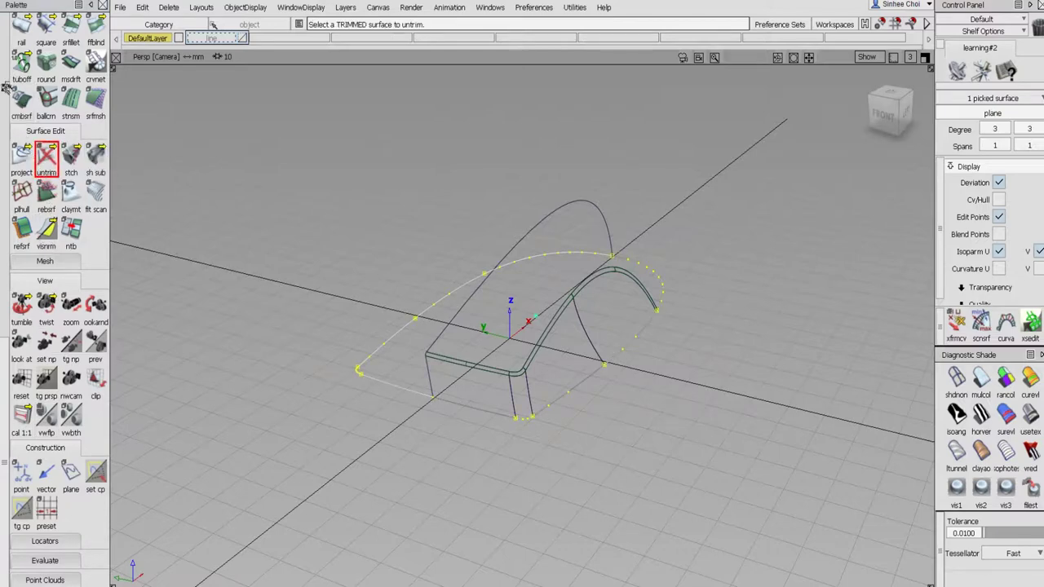
- Detach the untrimmed bottom plane along the model's centreline, removing its construction history
scroll(16, 245, up, 5)
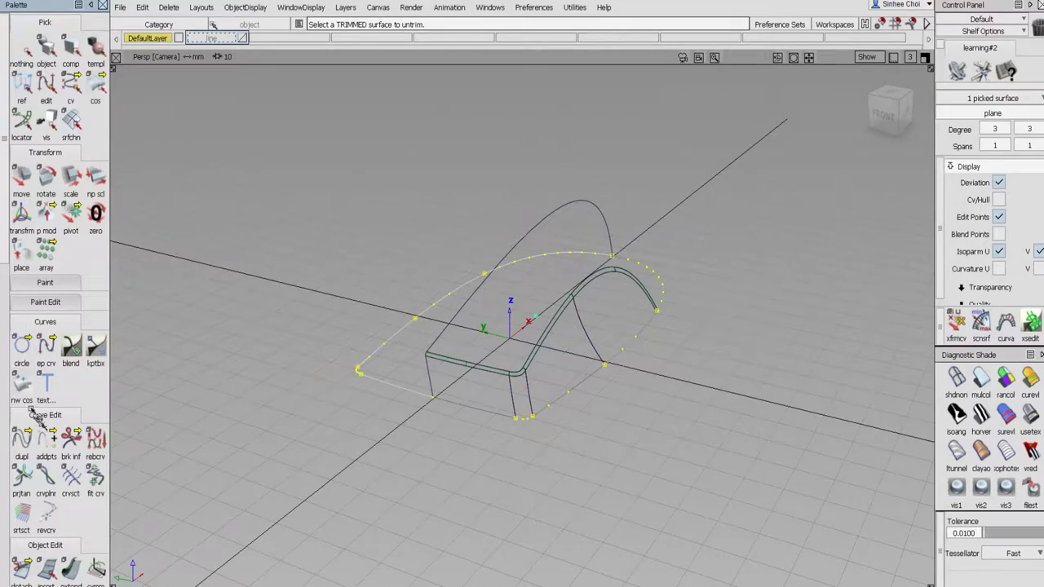
scroll(36, 417, down, 2)
click(21, 513)
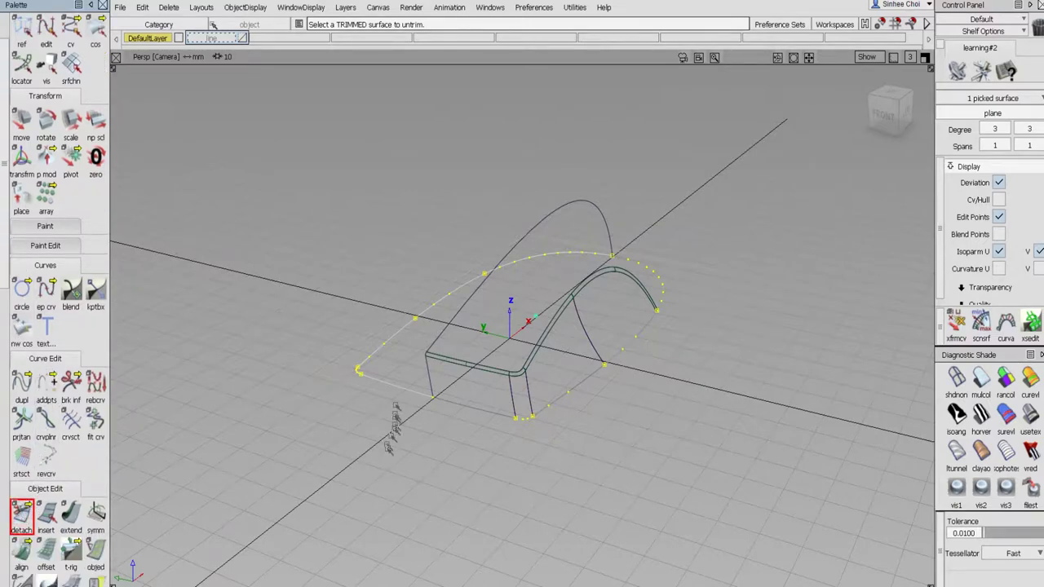
click(351, 352)
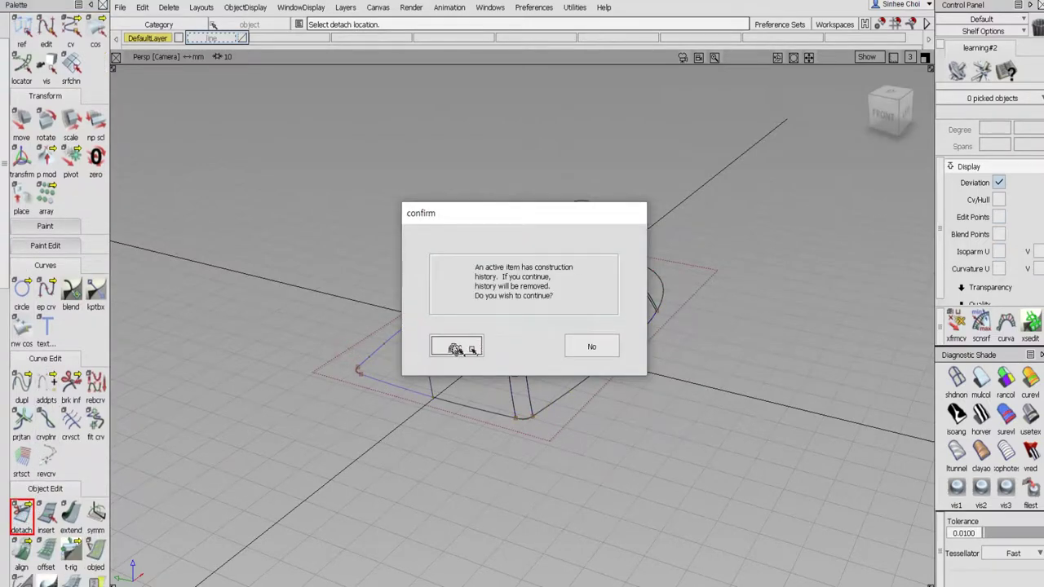
click(454, 349)
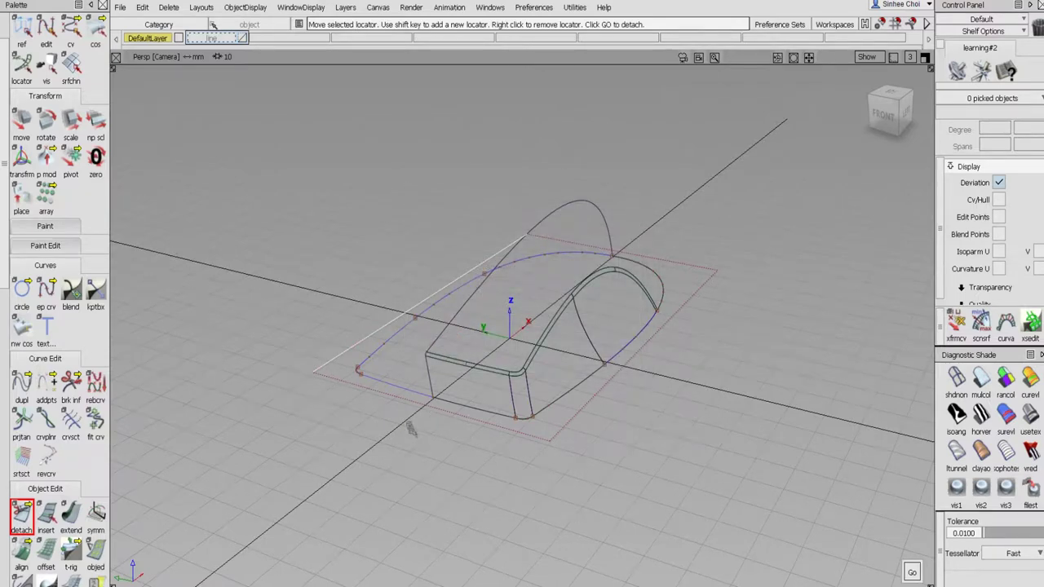
click(409, 422)
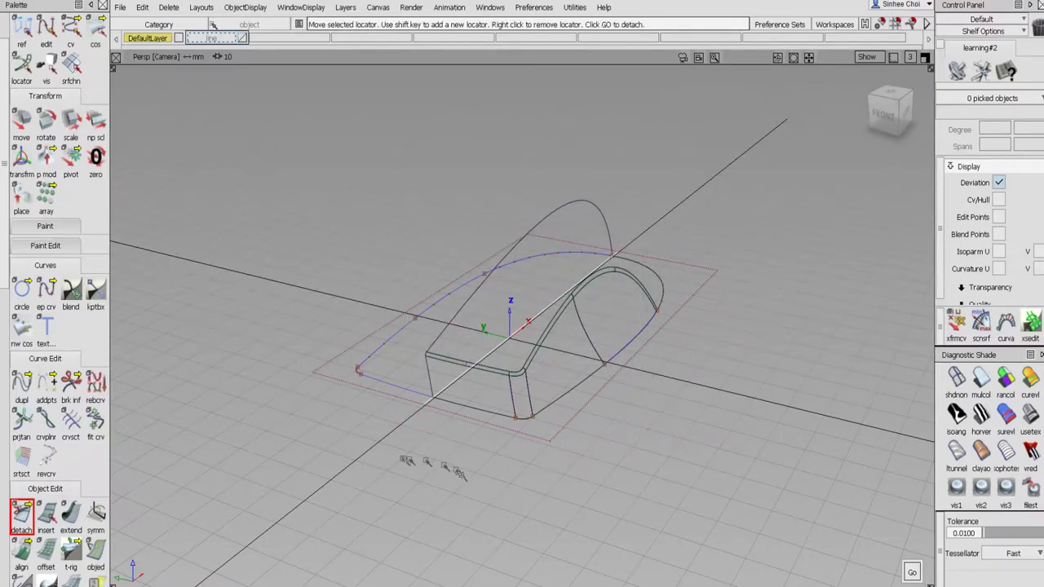
alt+shift+drag(501, 487, 634, 480)
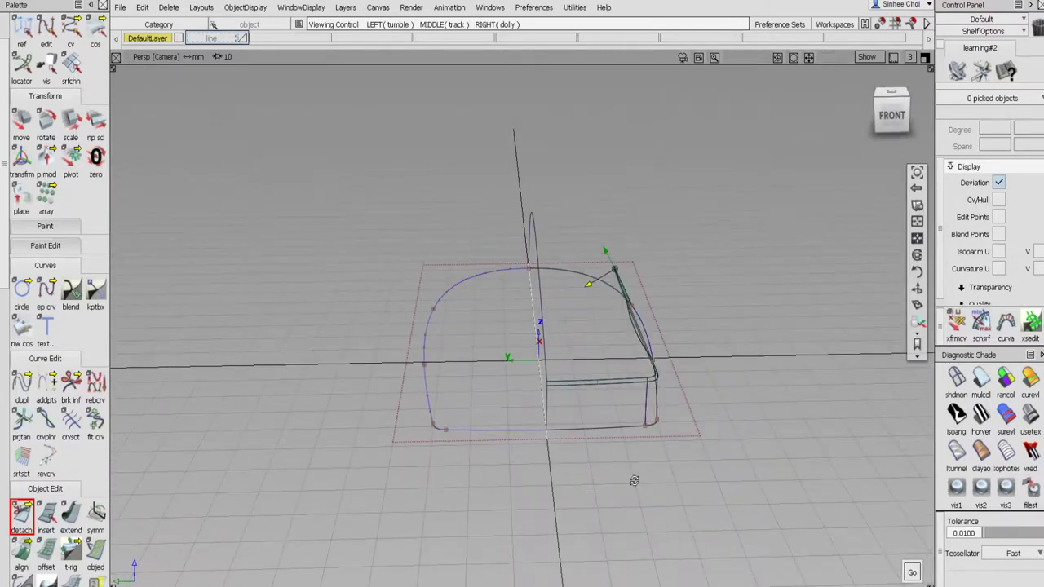
click(915, 570)
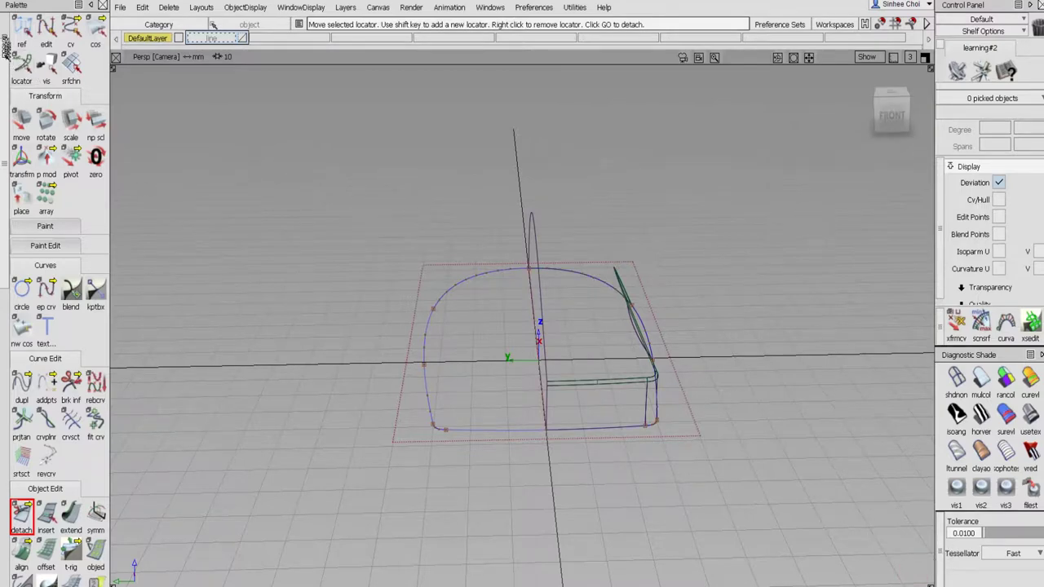
- Delete the detached half of the bottom plane on the unblended side of the mouse body
scroll(5, 49, up, 1)
click(46, 51)
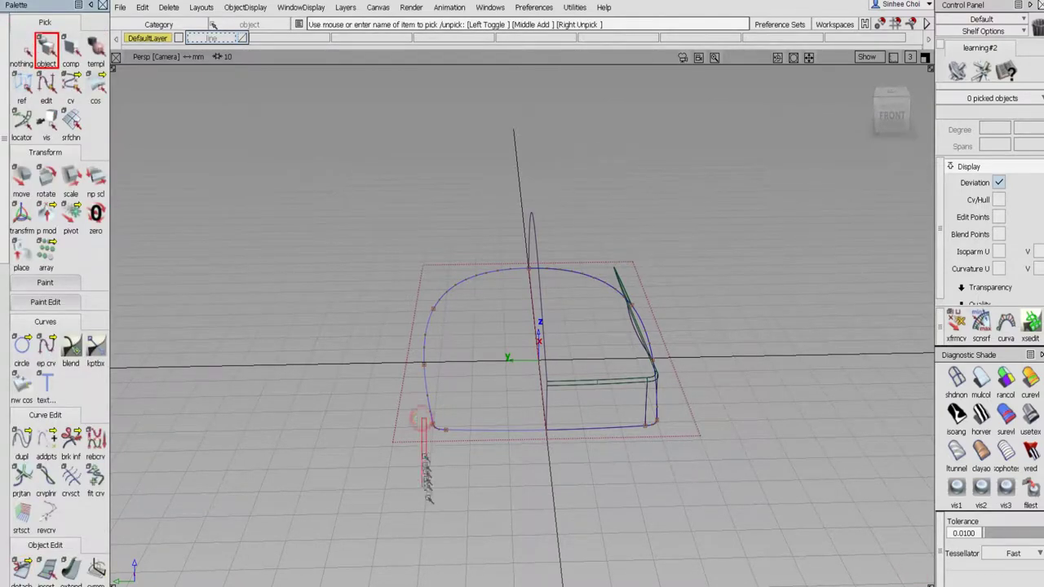
click(419, 419)
key(Delete)
click(461, 340)
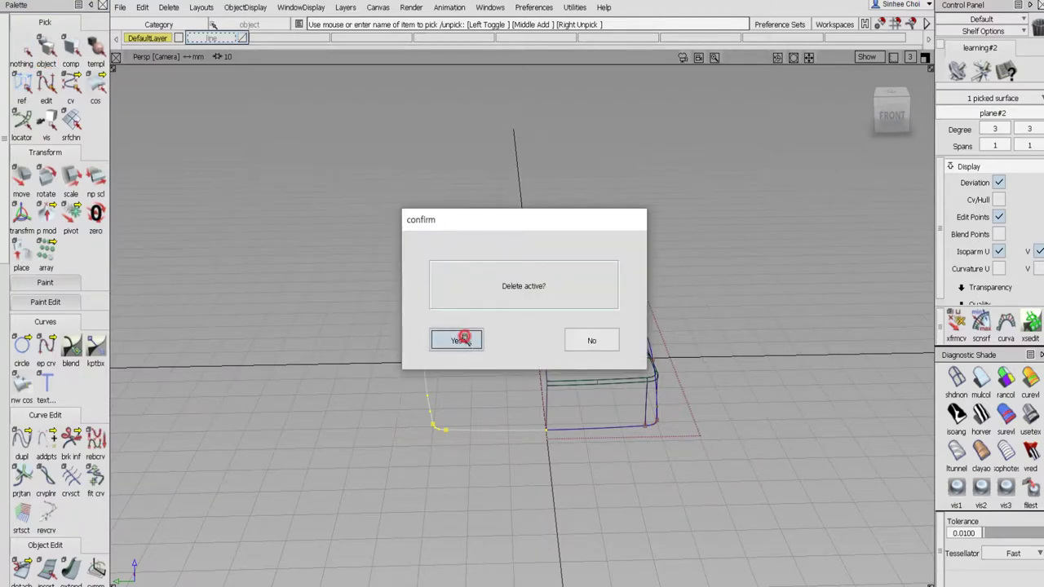
alt+shift+drag(594, 423, 400, 451)
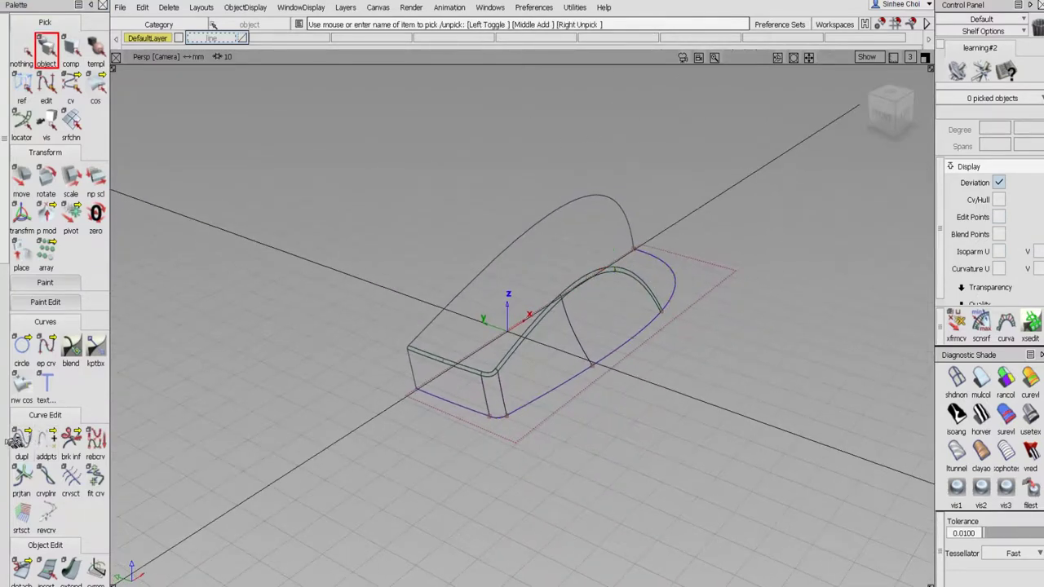
- Delete all leftover curves on surface from the remaining half of the bottom plane
key(alt+shift)
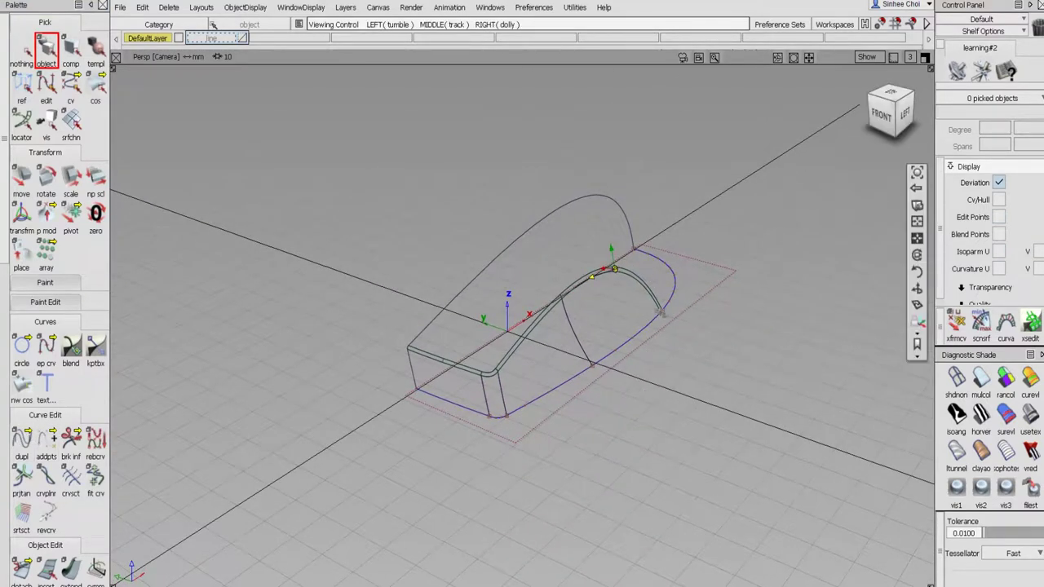
scroll(706, 365, up, 3)
scroll(706, 365, down, 3)
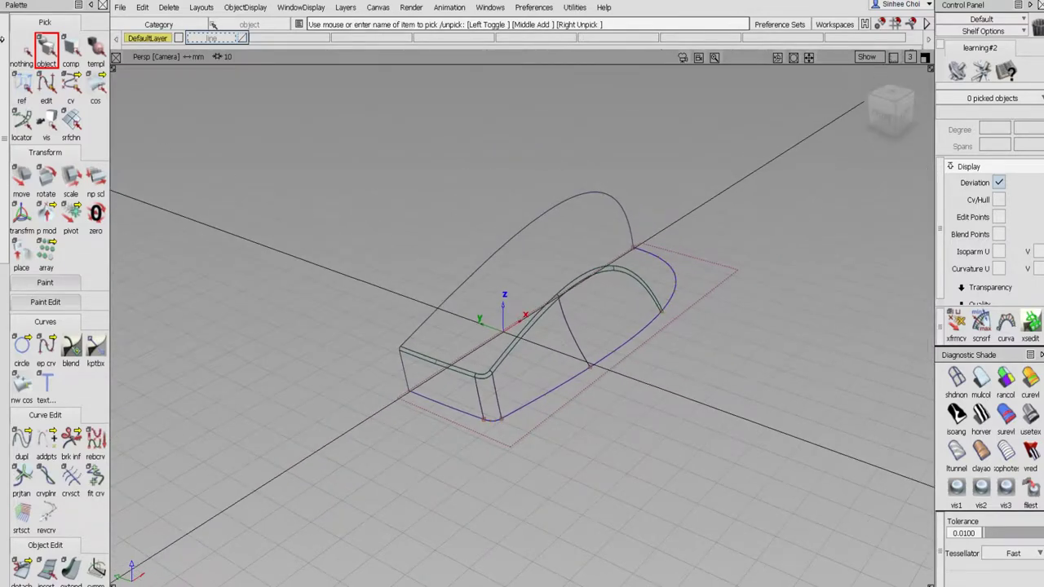
click(95, 86)
drag(359, 152, 887, 514)
key(Delete)
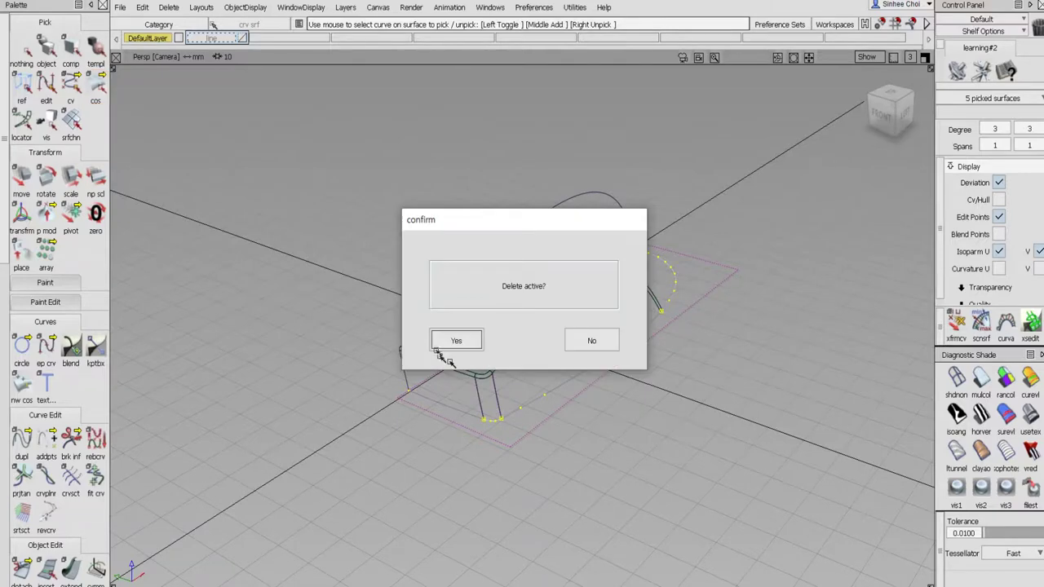
click(454, 344)
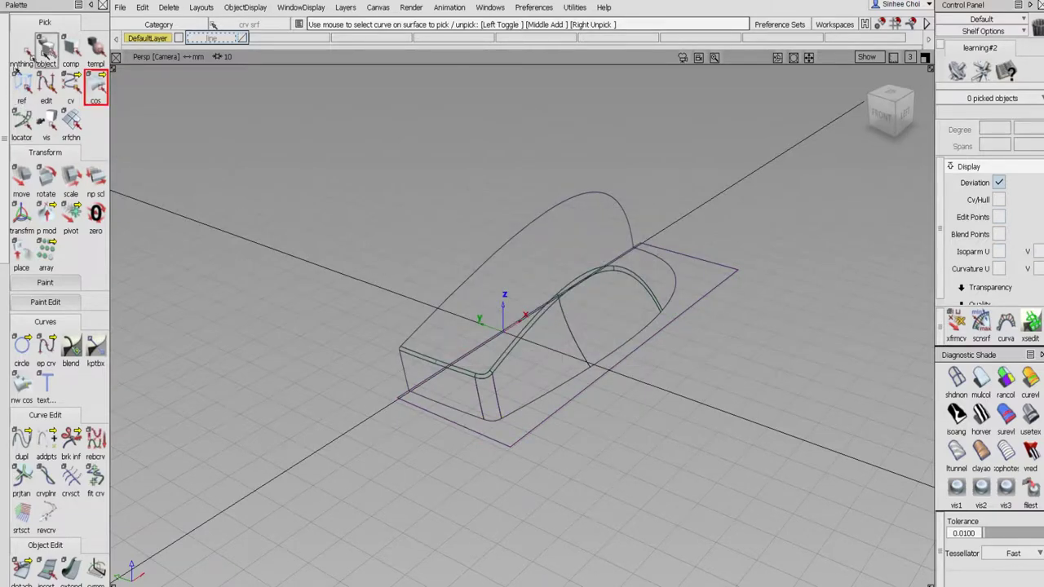
- Project the lower edges of the front, corner, side and rear surfaces, including the blend's small end edge, onto the remaining half plane
click(46, 50)
click(494, 439)
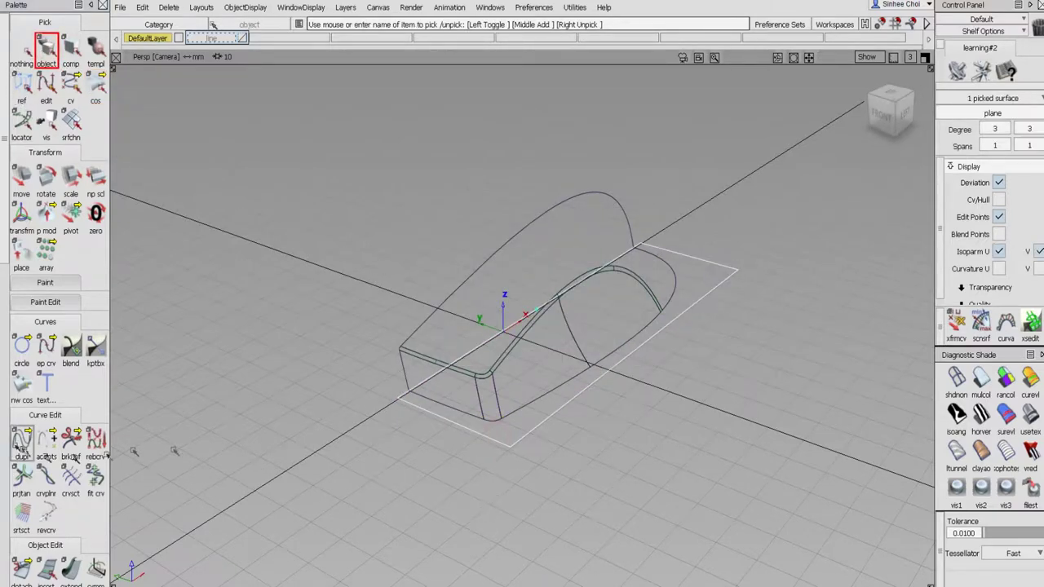
scroll(33, 245, down, 10)
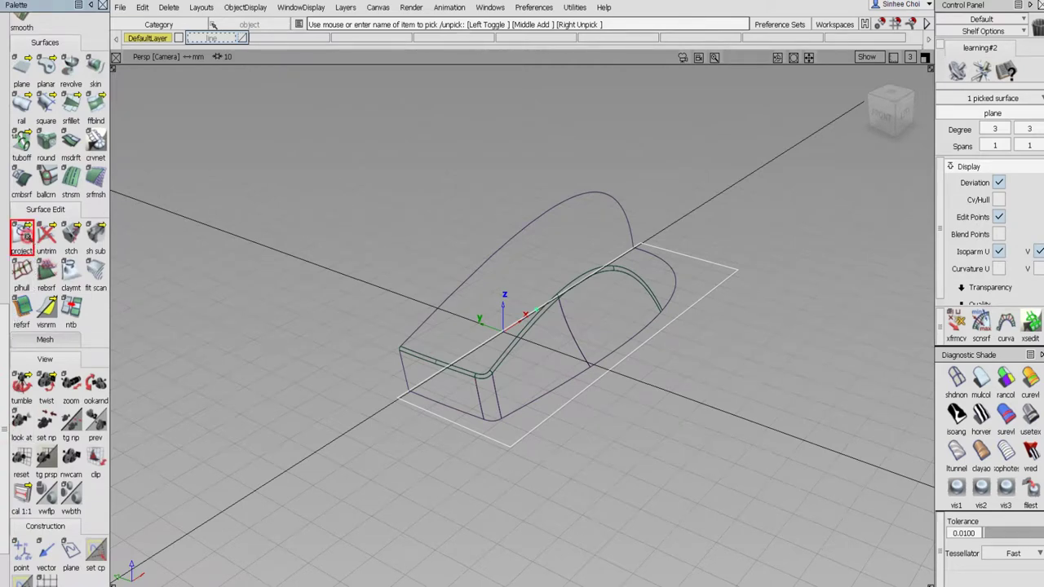
click(461, 410)
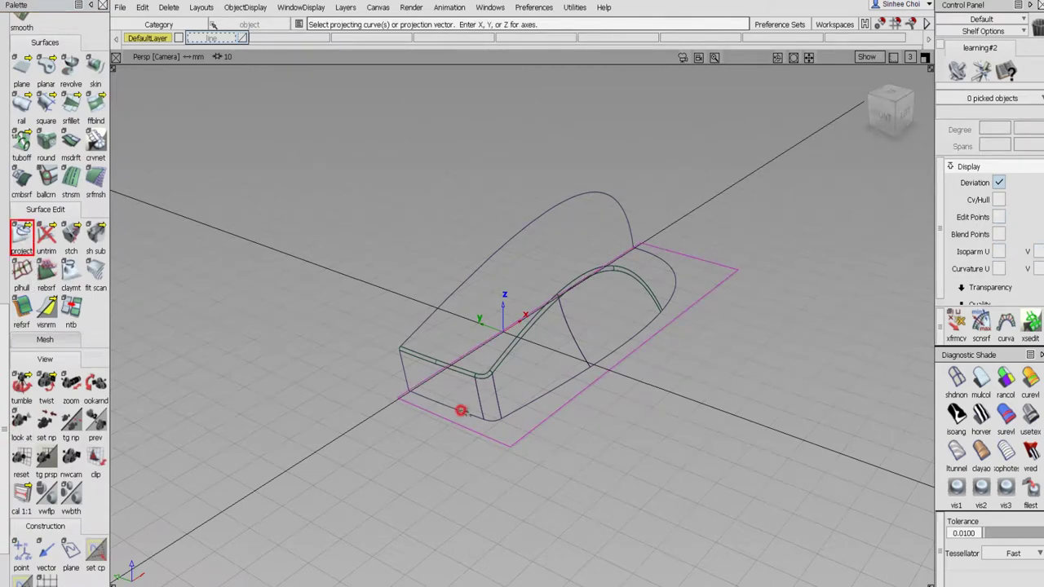
click(511, 416)
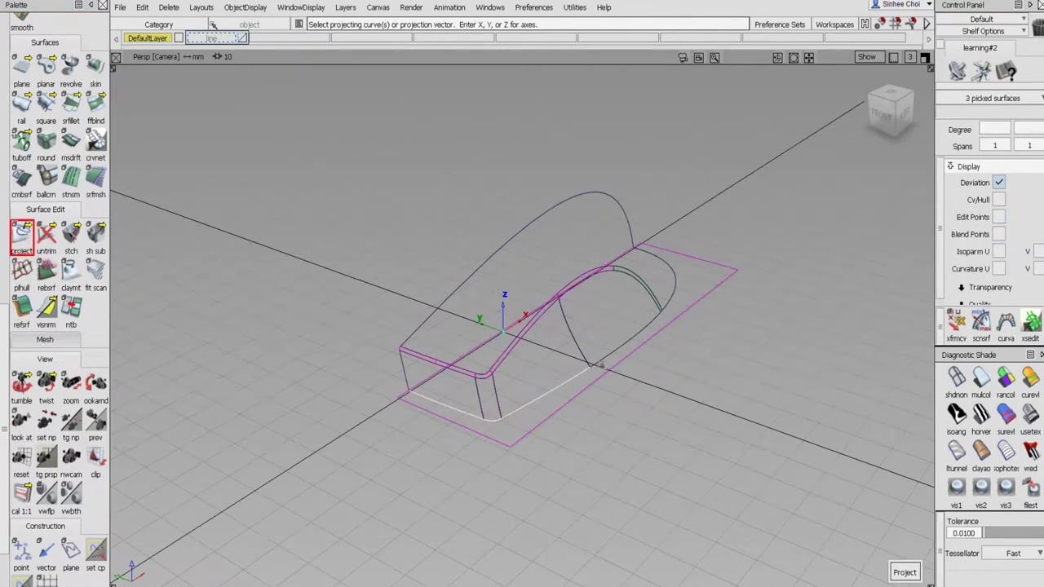
click(601, 361)
alt+shift+right_drag(663, 311, 713, 329)
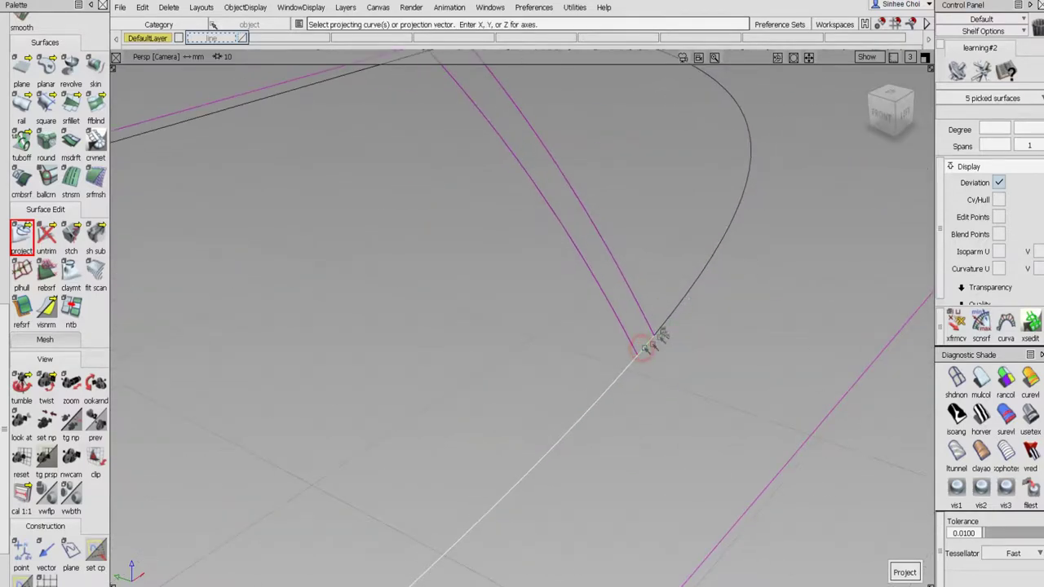
click(662, 328)
click(904, 569)
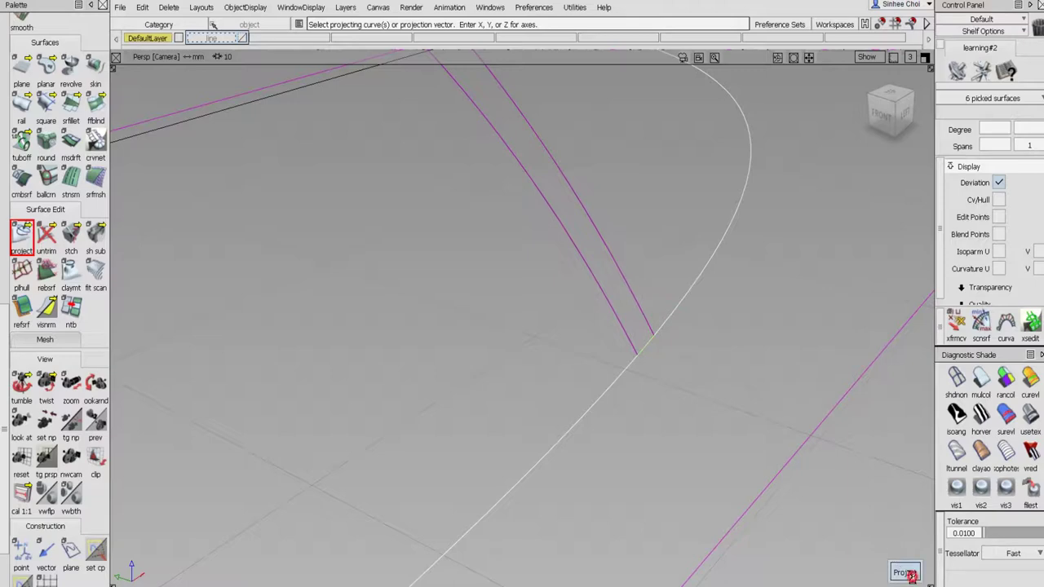
- Trim the half plane along the projected curves, keeping the region inside the mouse outline
alt+shift+right_drag(742, 417, 667, 476)
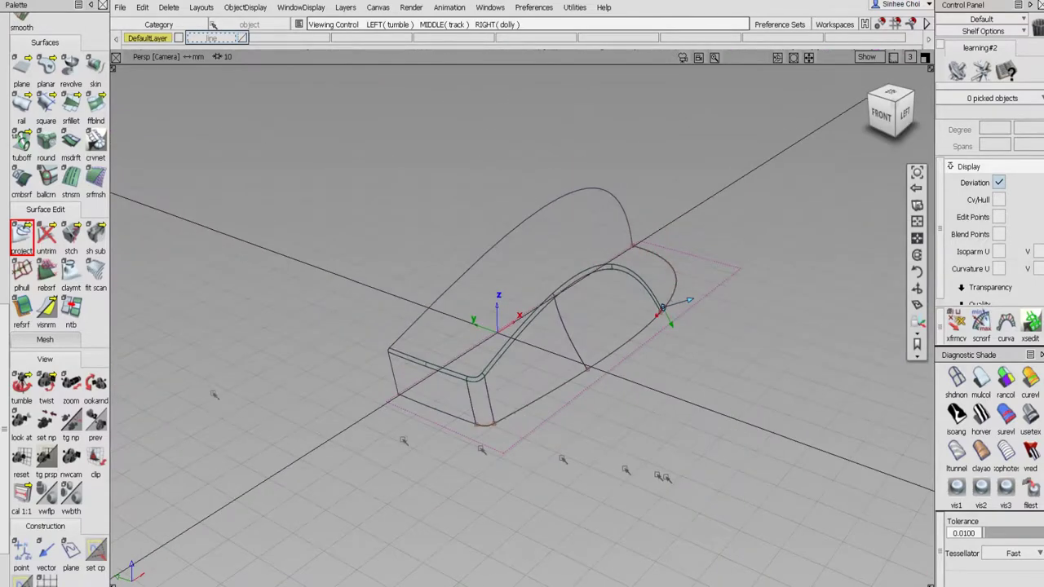
drag(47, 235, 72, 243)
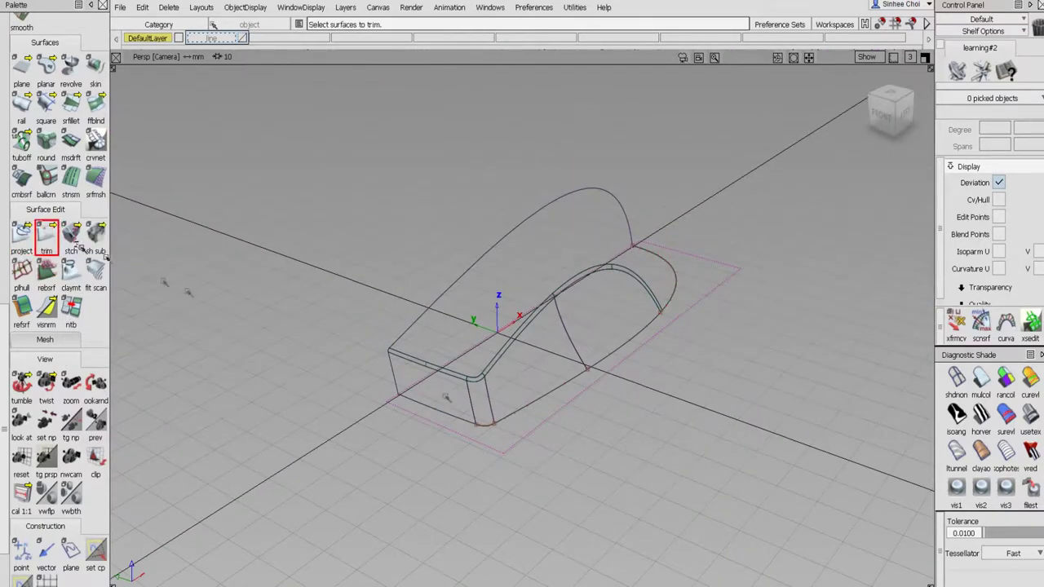
click(520, 441)
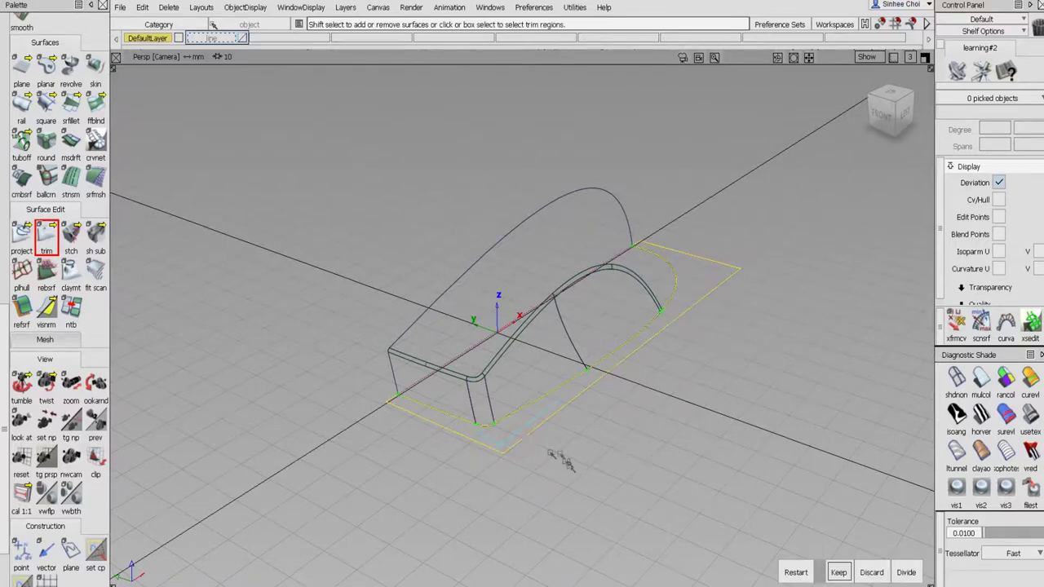
click(534, 375)
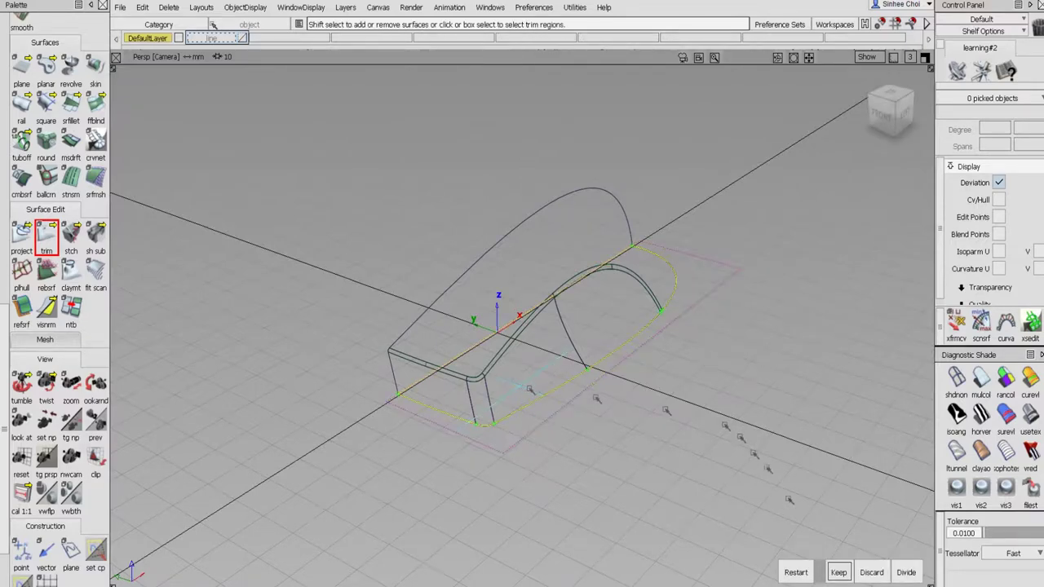
click(838, 572)
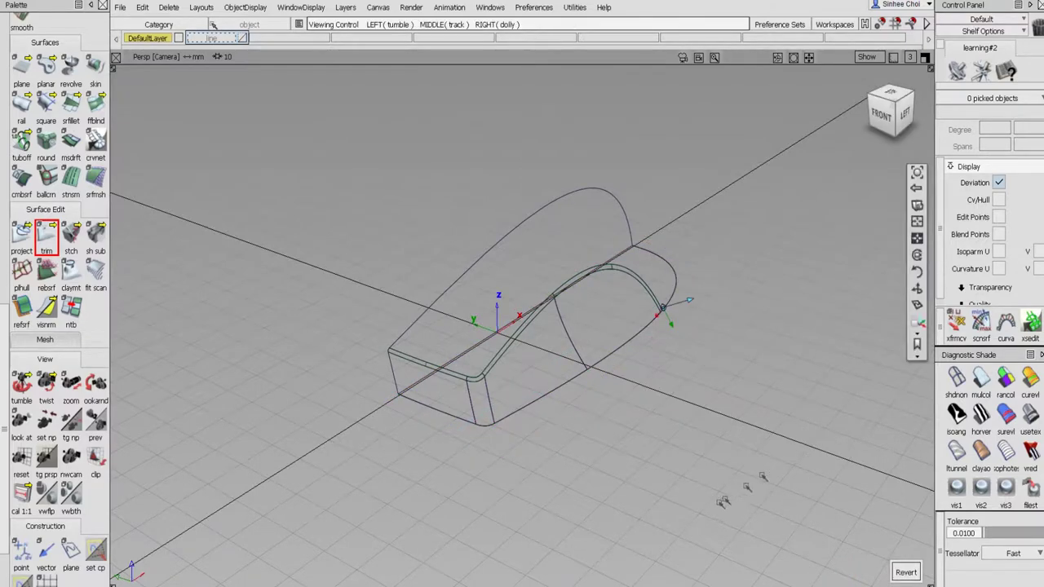
- Start a Tubular Offset on the bottom plane's trim edge, choosing the segments along the front wall, rounded corner and side wall
alt+shift+drag(746, 487, 678, 492)
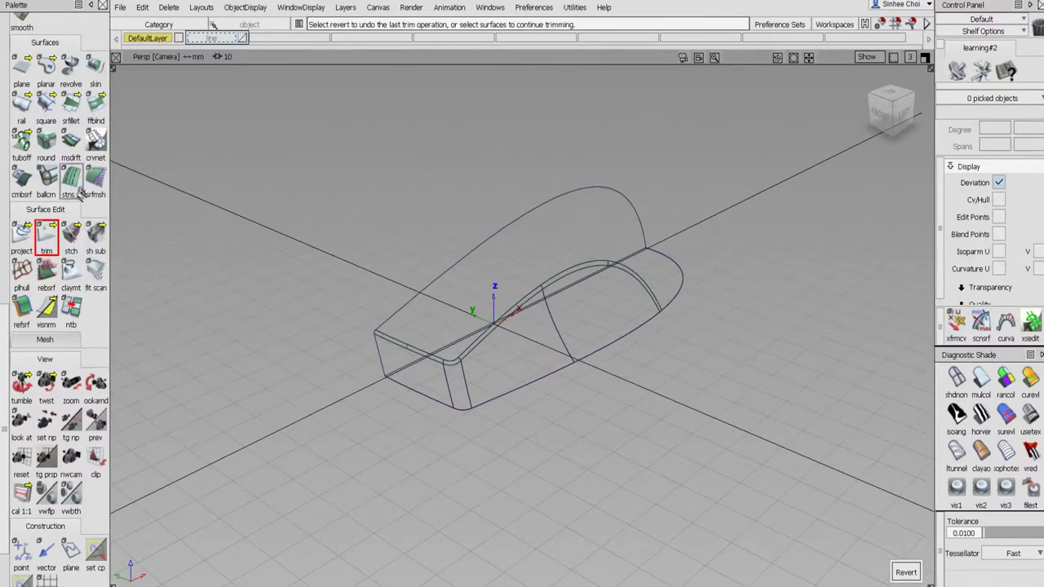
click(22, 144)
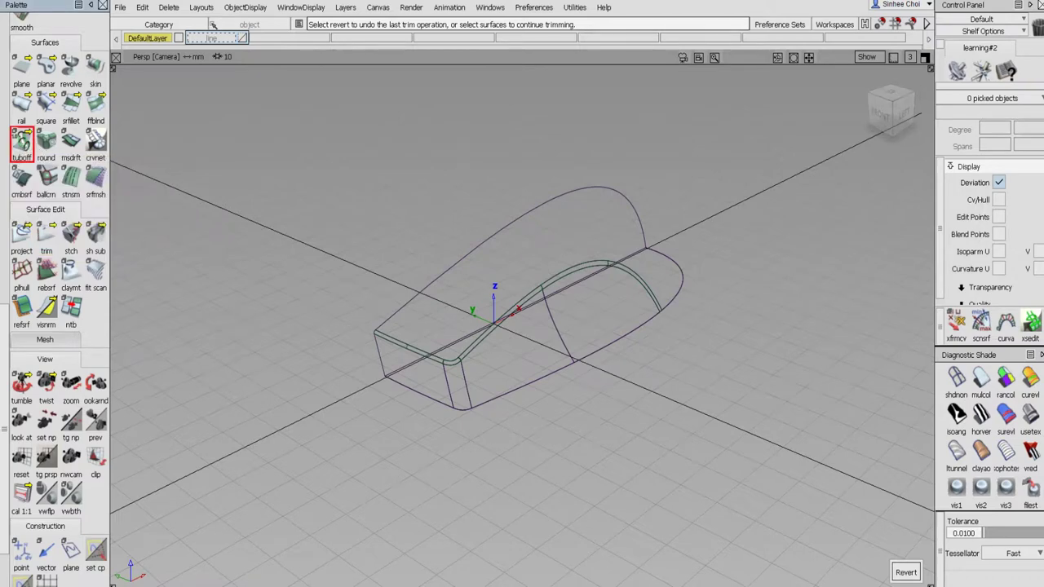
key(shift+alt)
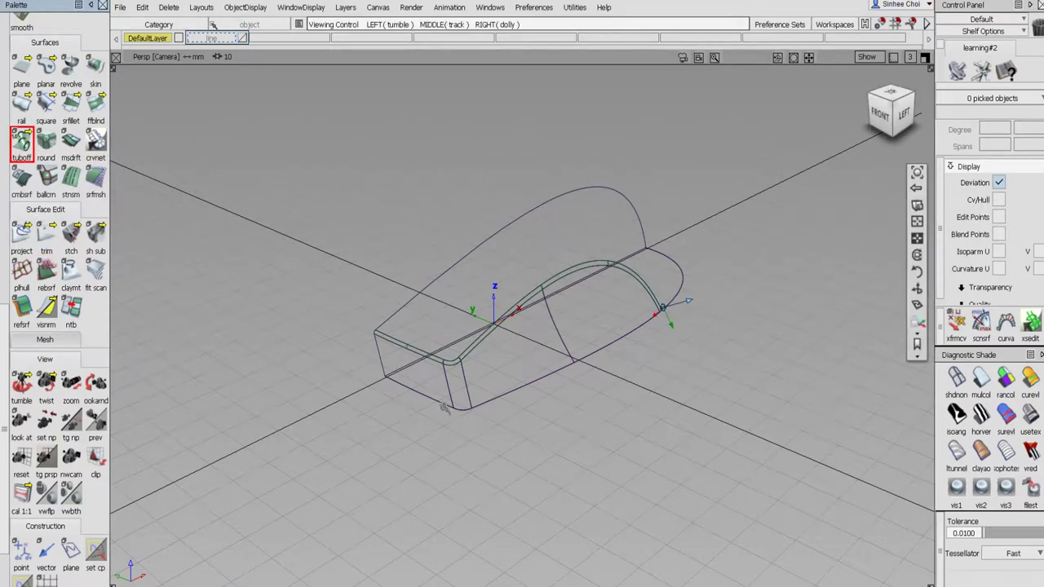
alt+shift+right_drag(444, 407, 527, 440)
click(453, 407)
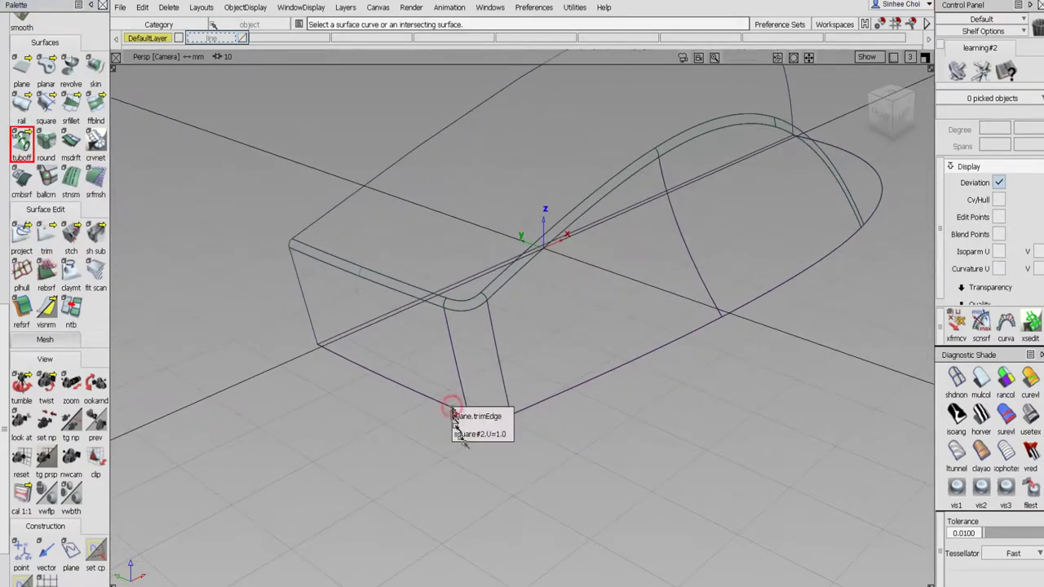
click(470, 438)
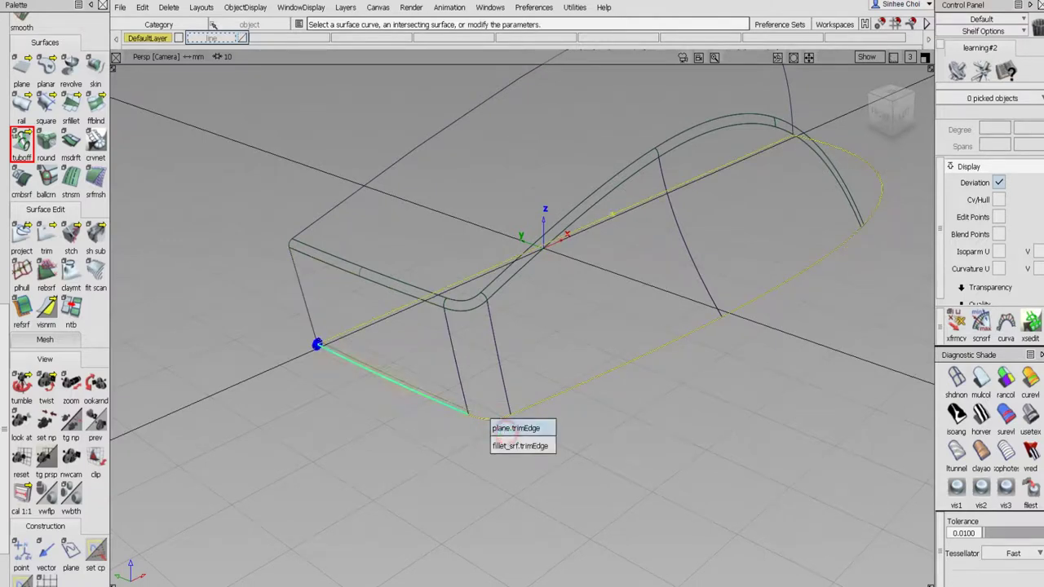
click(505, 432)
click(546, 403)
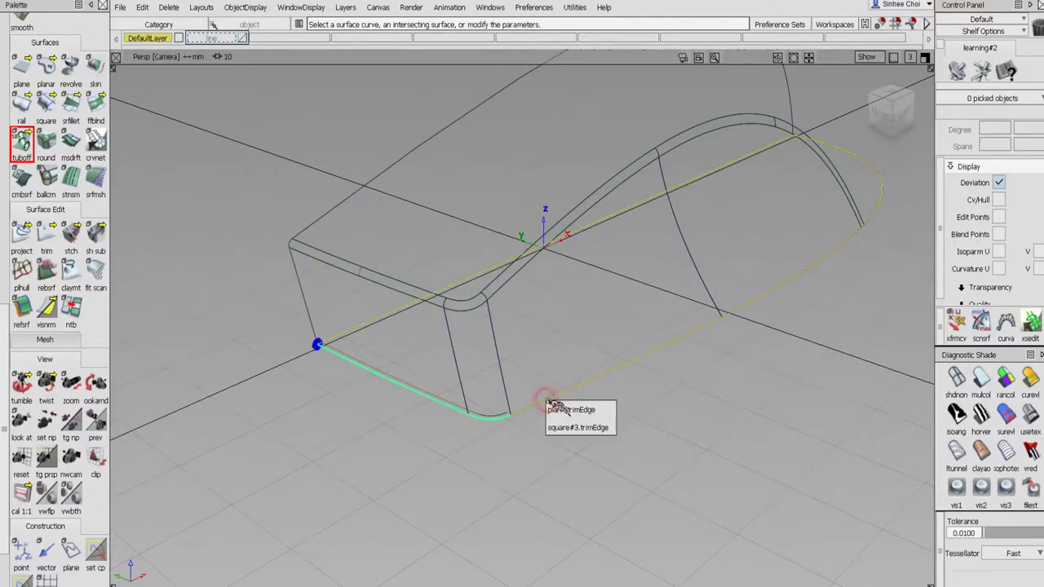
click(570, 409)
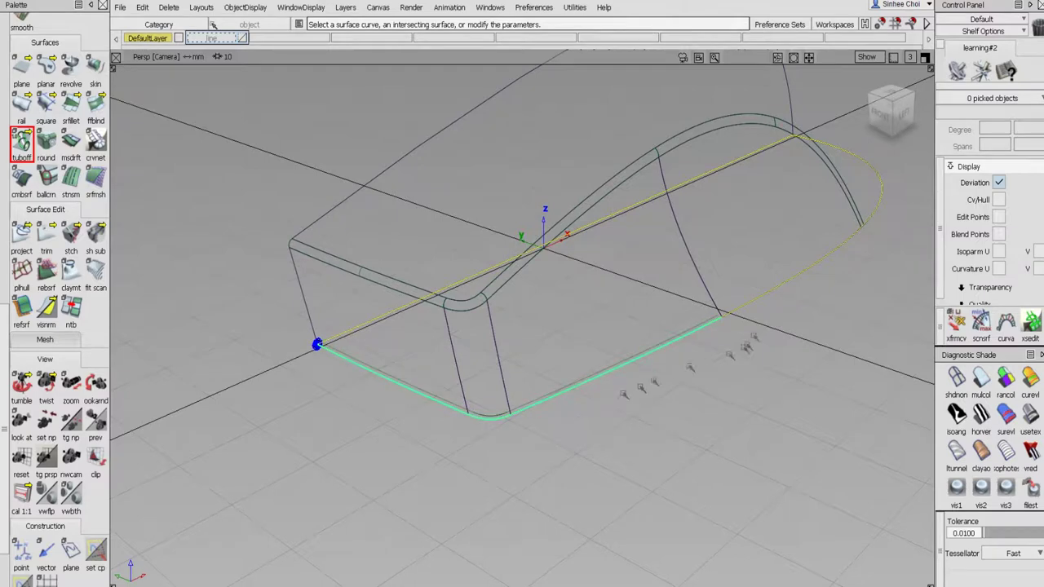
- Add the bottom plane's trim-edge segment under the rear side wall, up to the blend, to the Tubular Offset selection
click(751, 304)
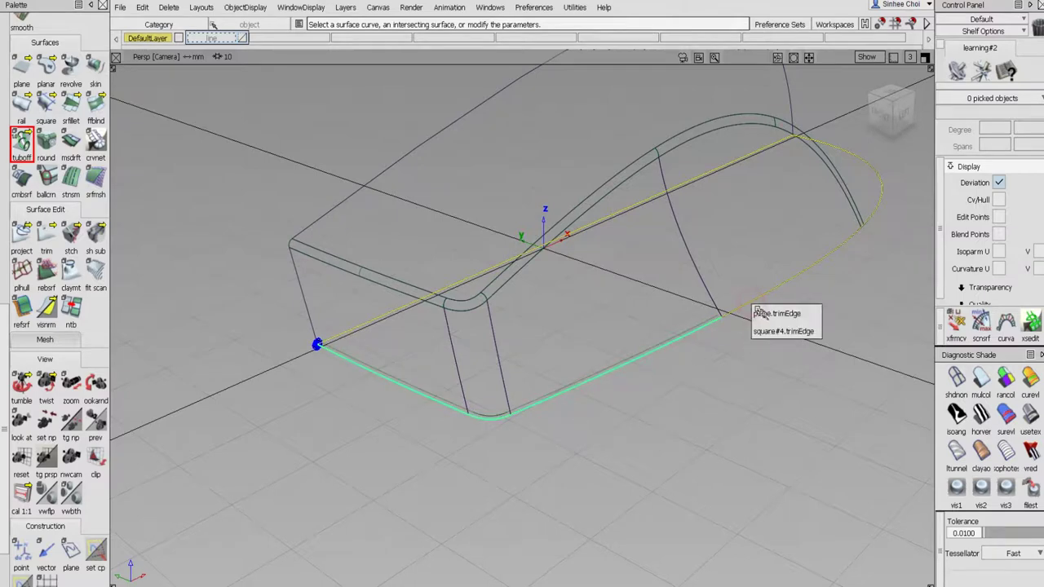
click(764, 316)
alt+shift+middle_drag(798, 318, 428, 401)
alt+shift+drag(428, 401, 393, 408)
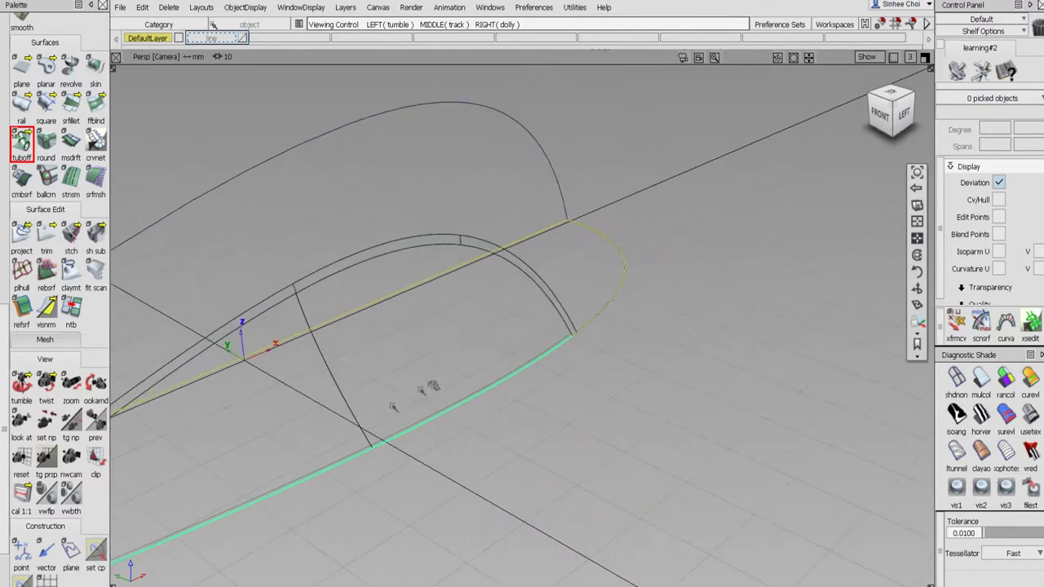
alt+shift+click(572, 339)
alt+shift+right_drag(671, 364, 685, 317)
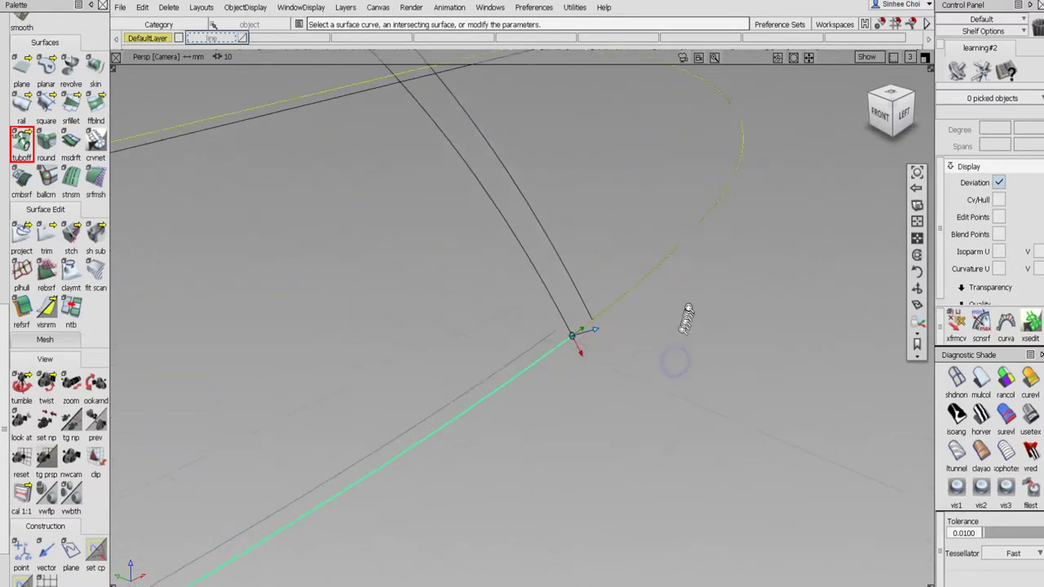
- Add the plane's small trim-edge segment at the blend end and the curved rear segment, completing the plane's tubular offset
click(586, 327)
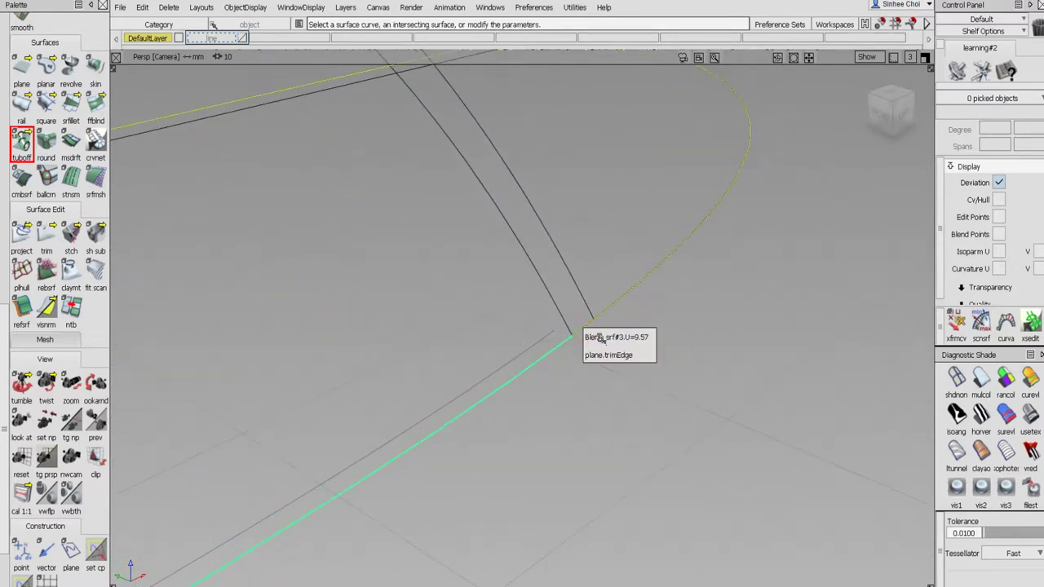
click(607, 354)
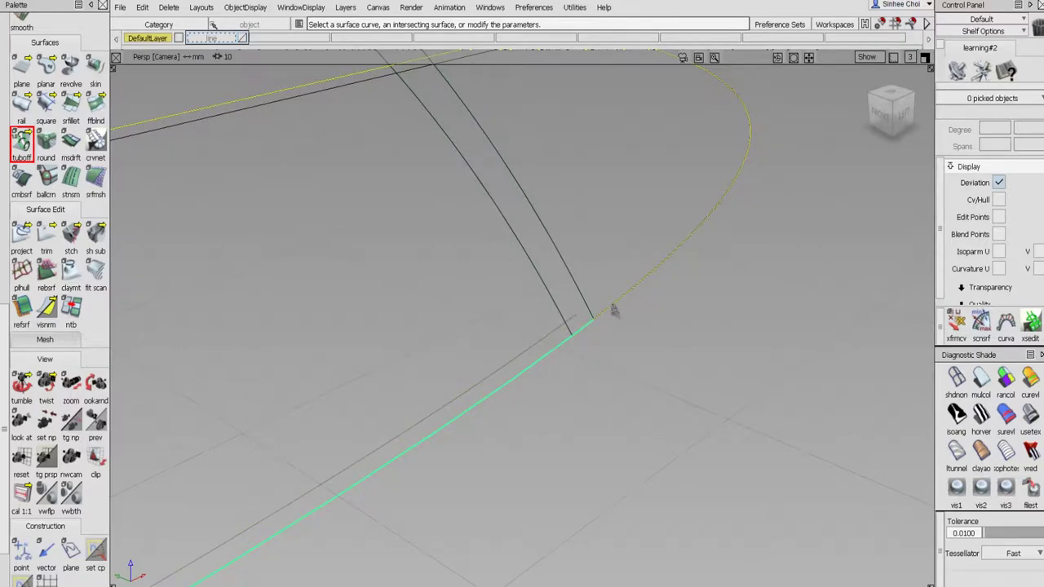
click(611, 307)
click(639, 334)
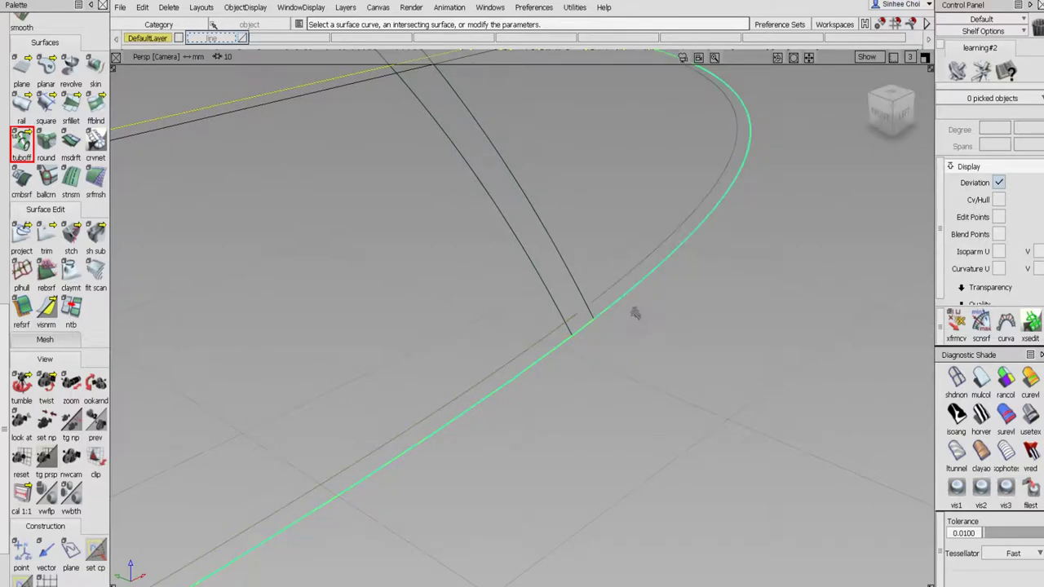
alt+shift+drag(598, 307, 636, 367)
alt+shift+right_drag(628, 387, 600, 384)
alt+shift+middle_drag(601, 383, 677, 347)
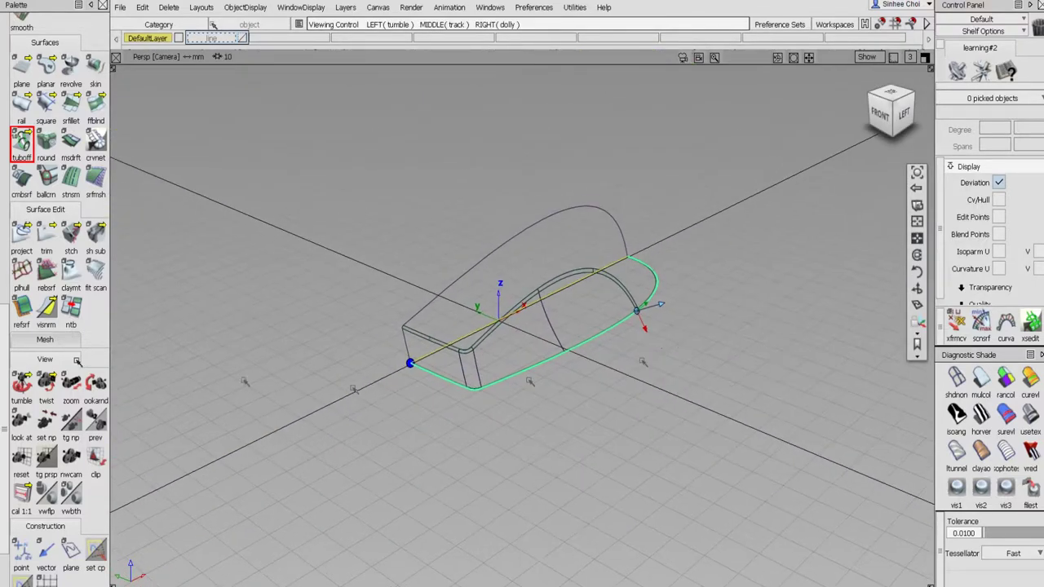
click(25, 149)
- Trim the bottom plane along its offset curve, keeping the inner region
click(437, 371)
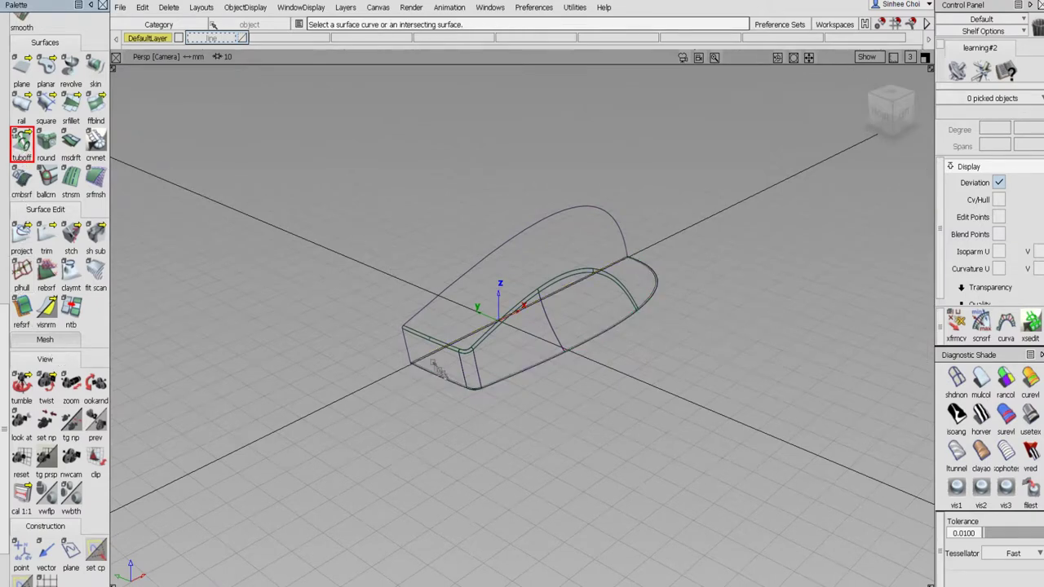
alt+shift+click(434, 374)
alt+shift+right_drag(453, 371, 508, 342)
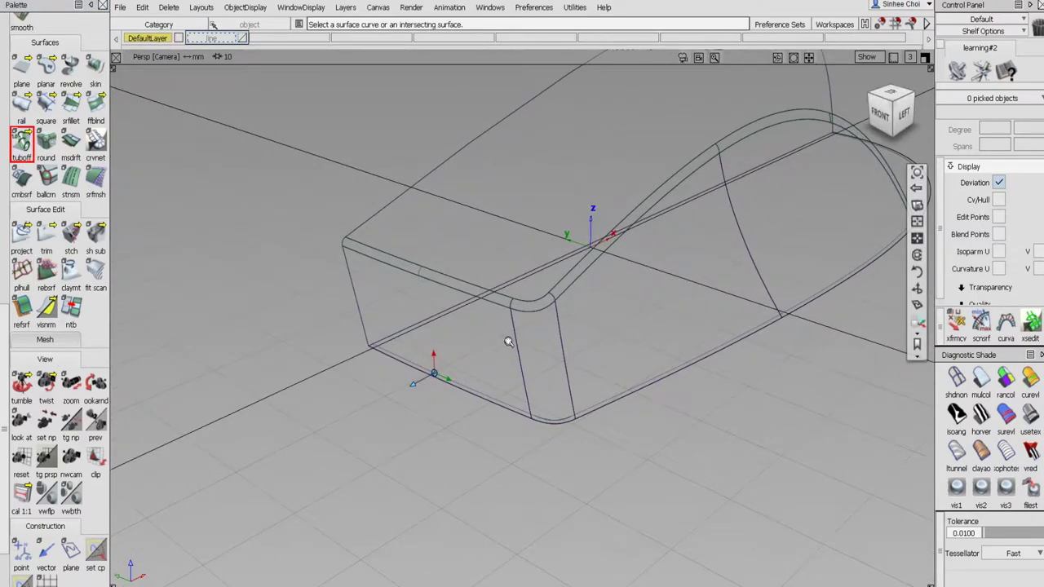
click(47, 237)
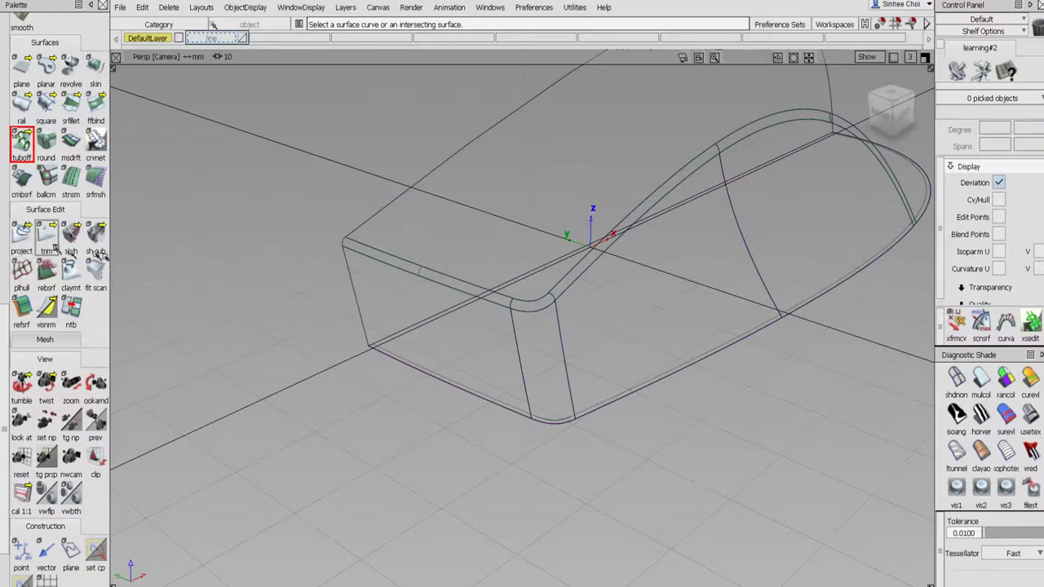
click(419, 324)
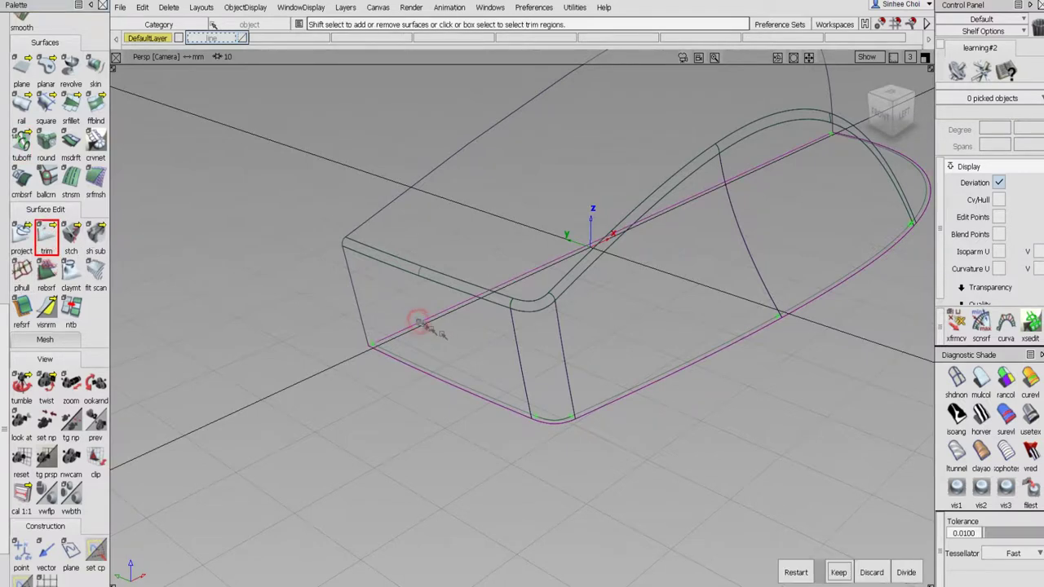
click(836, 571)
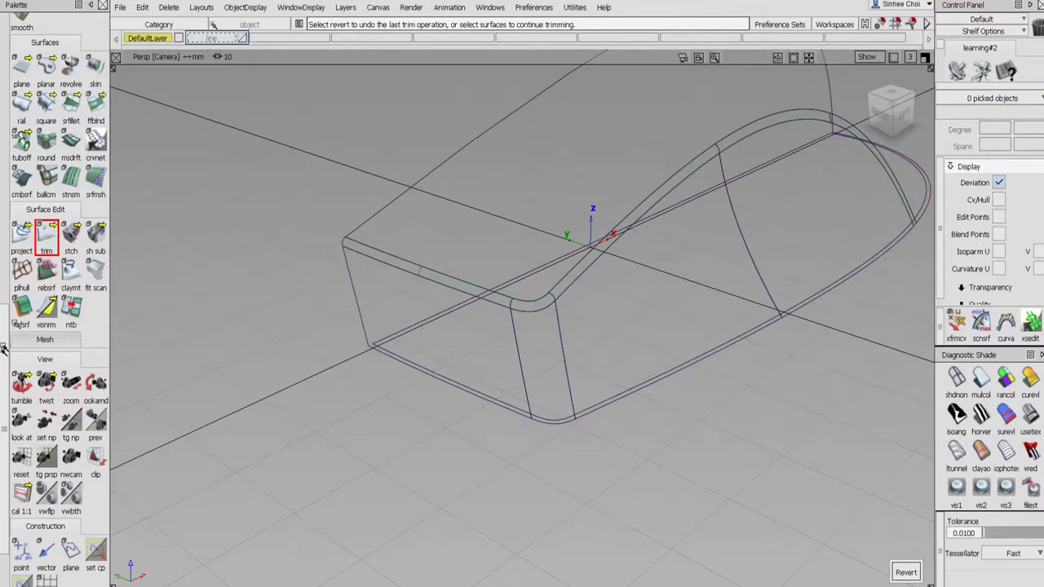
- Tubular-offset the front wall's lower edge with radius 0.7 and trim type Curves On Surface
click(21, 143)
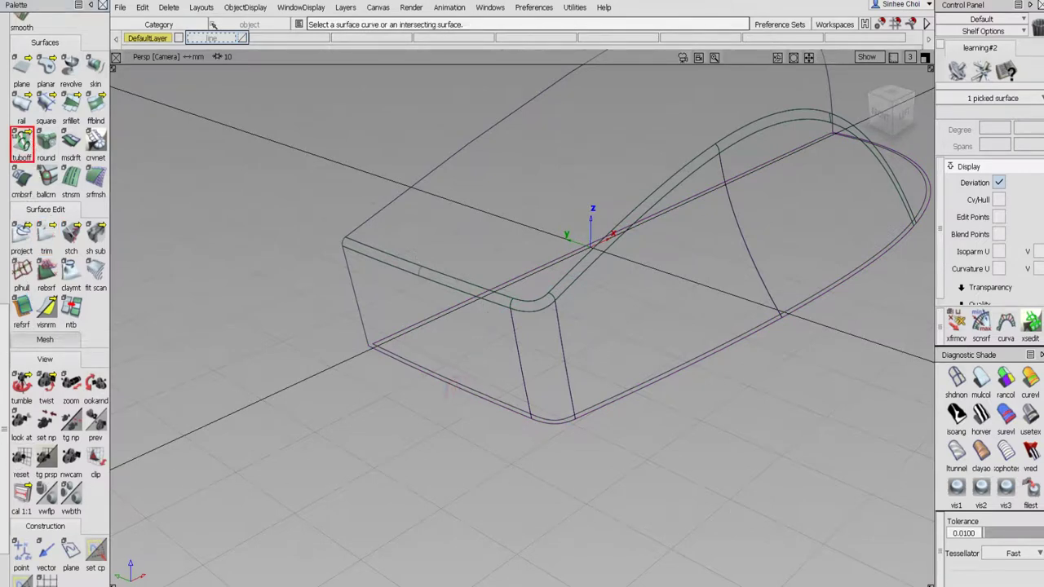
click(475, 396)
alt+shift+drag(478, 405, 453, 322)
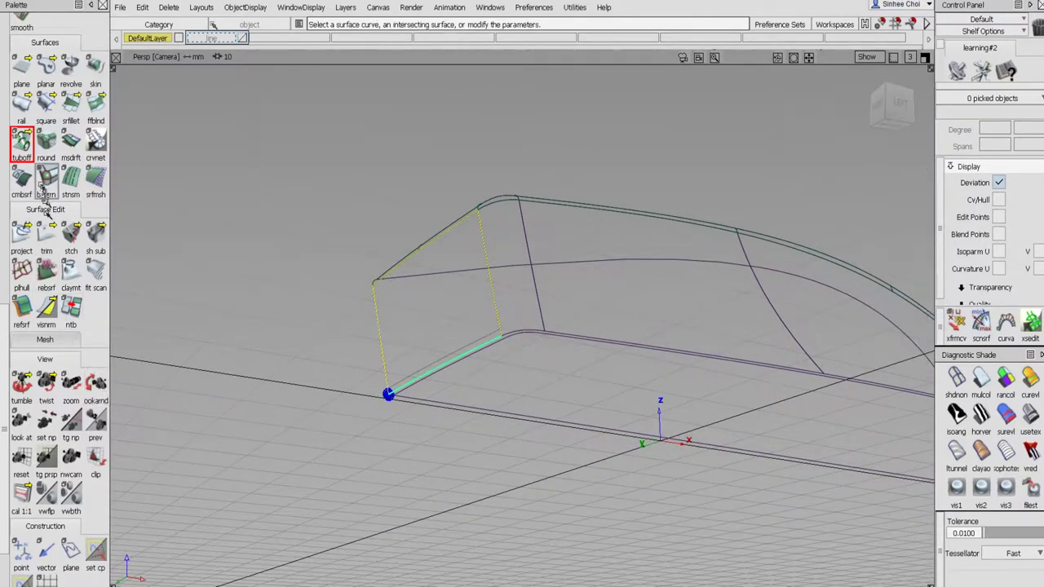
double_click(21, 142)
click(172, 476)
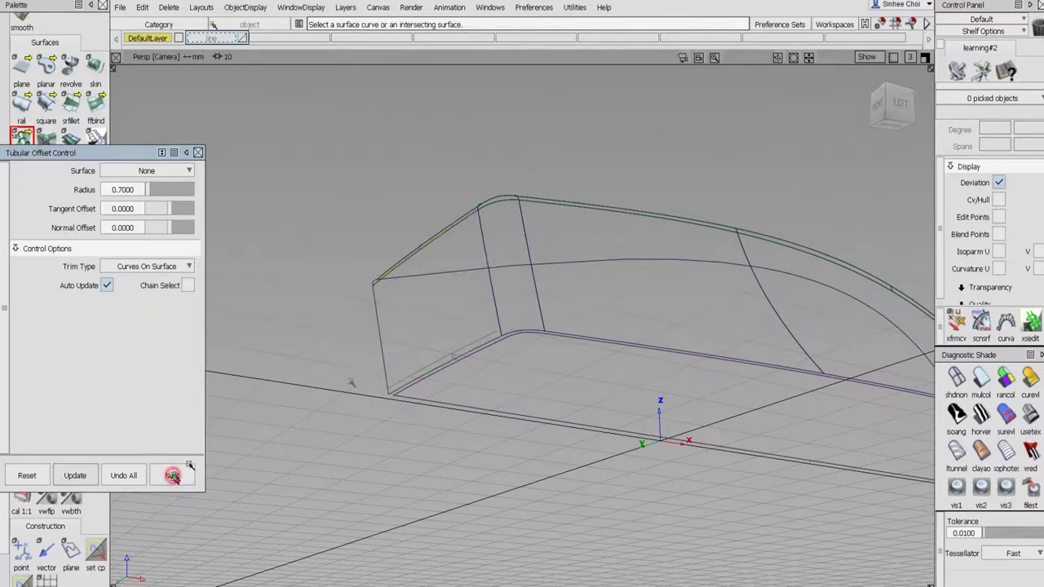
- Tubular-offset the lower edges of the rounded corner surface and the adjoining front side wall
click(511, 332)
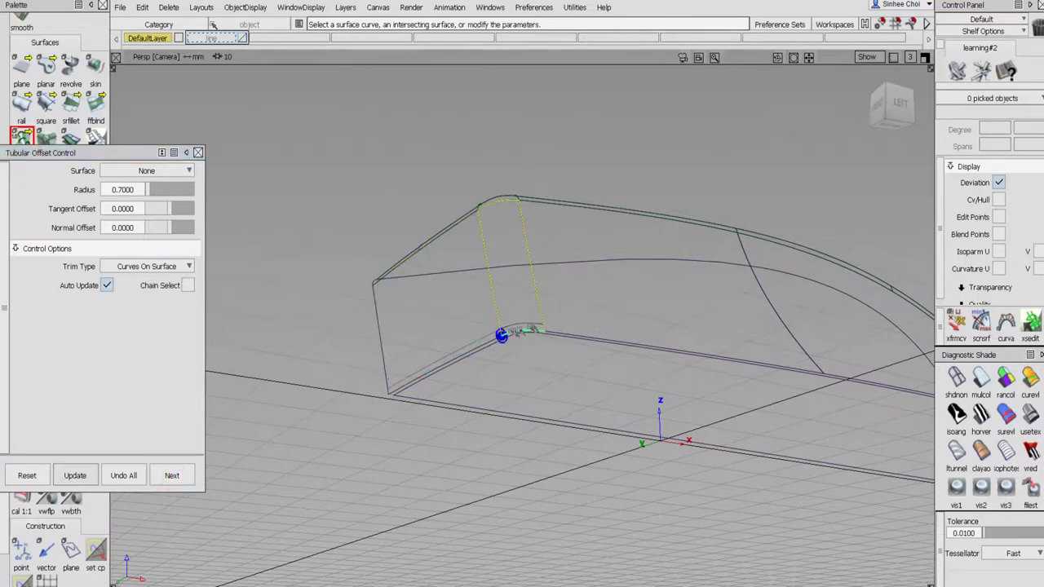
click(172, 475)
click(552, 331)
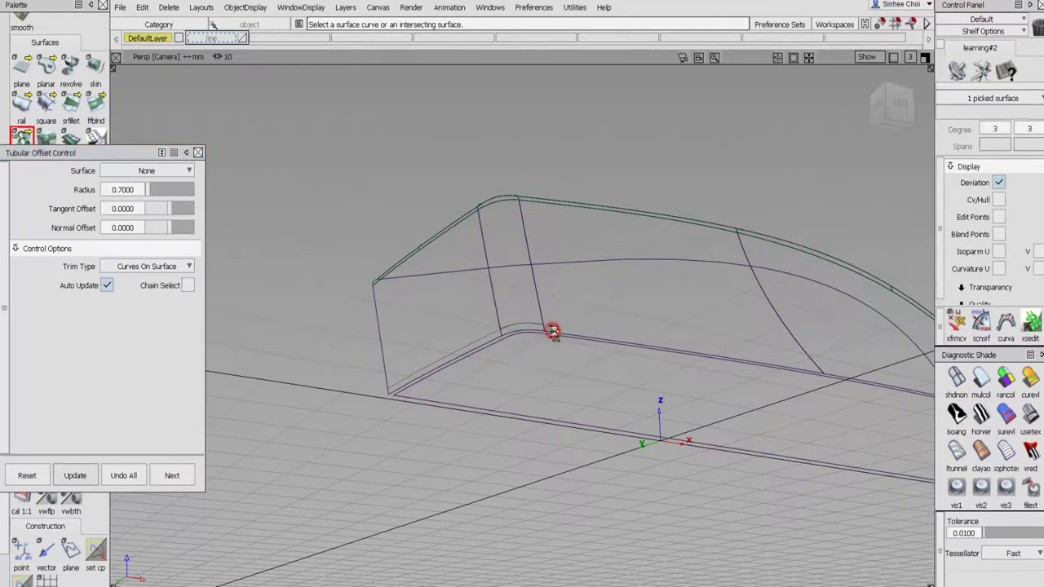
click(183, 474)
- Tubular-offset the lower edge of the rear side wall surface
alt+shift+middle_drag(671, 347, 321, 307)
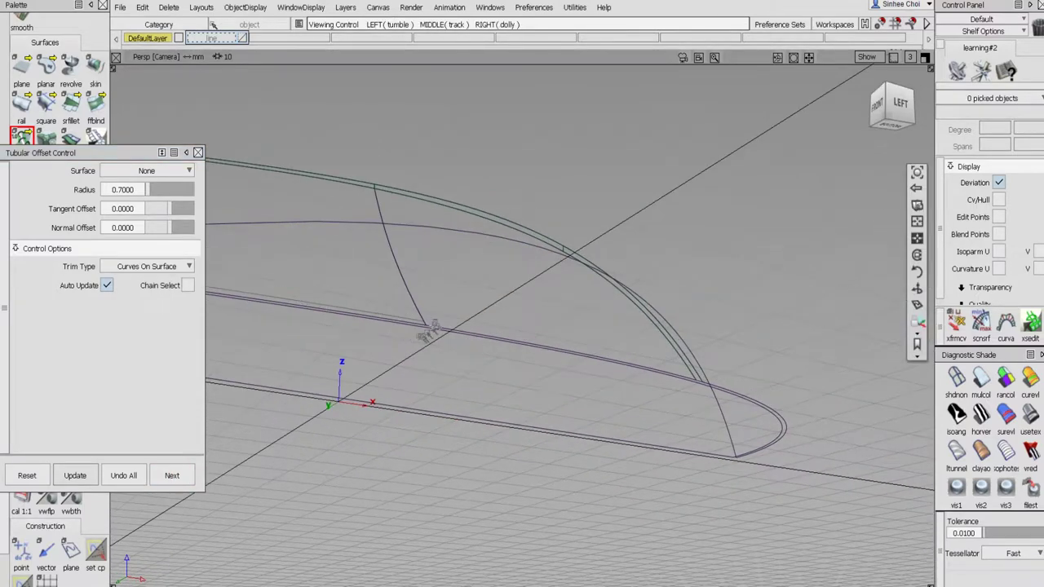
scroll(432, 326, up, 5)
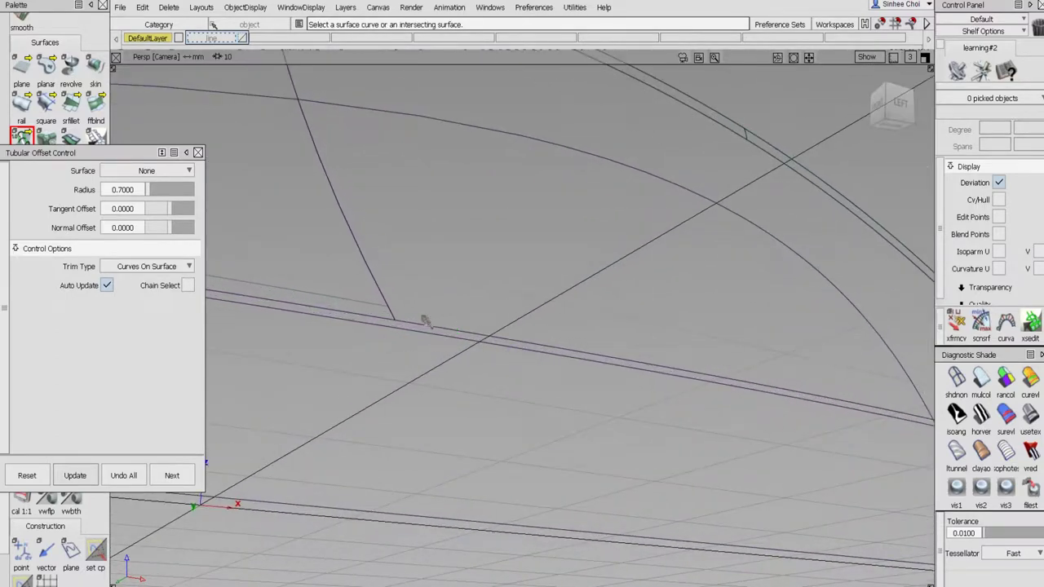
click(429, 327)
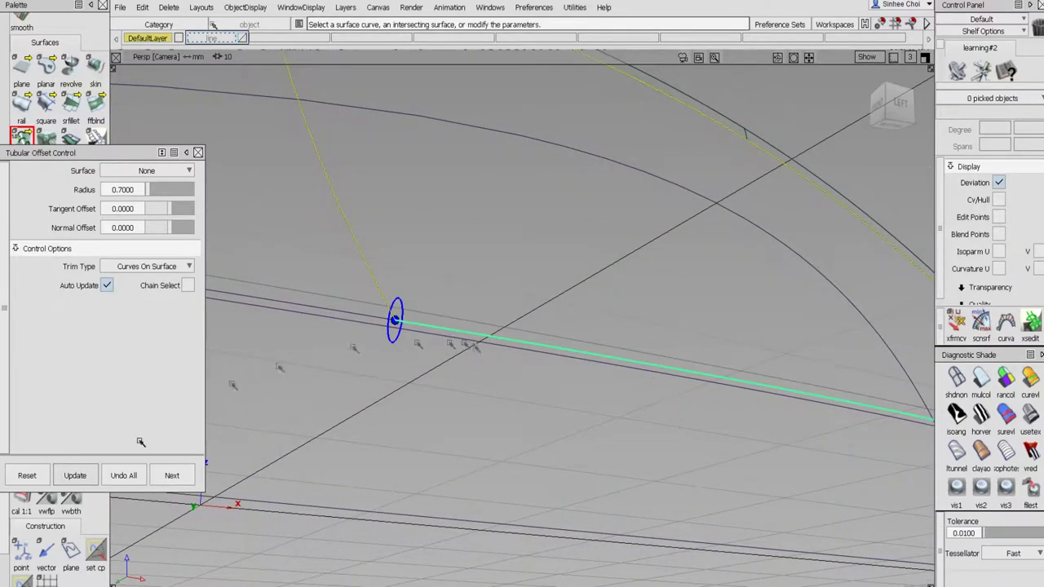
click(172, 474)
- Tubular-offset the small lower end edge of the blend surface
alt+shift+right_drag(668, 321, 601, 408)
alt+shift+drag(669, 422, 685, 350)
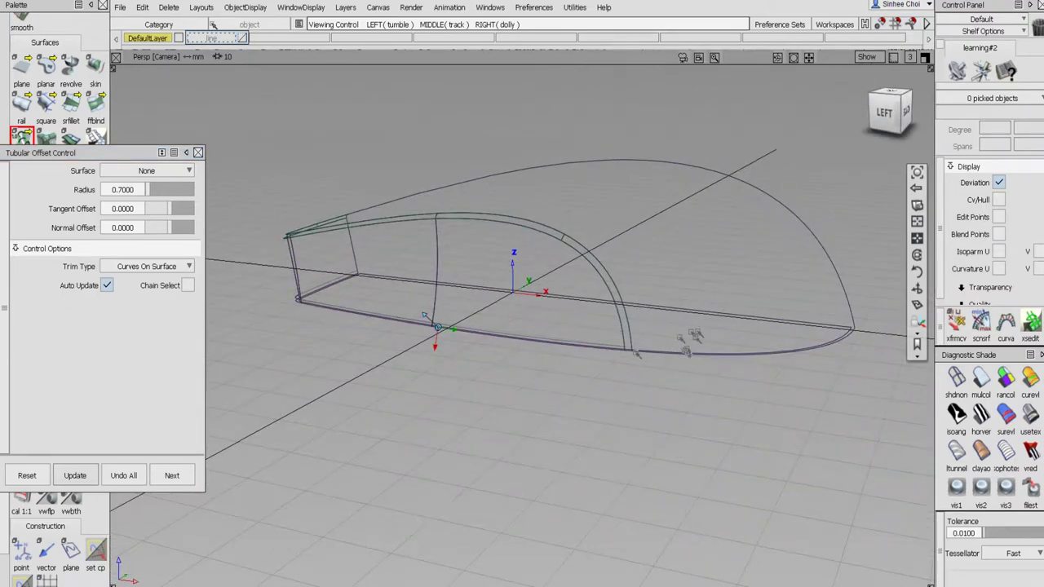
alt+shift+click(634, 352)
alt+shift+right_drag(753, 393, 774, 324)
alt+shift+drag(771, 314, 624, 298)
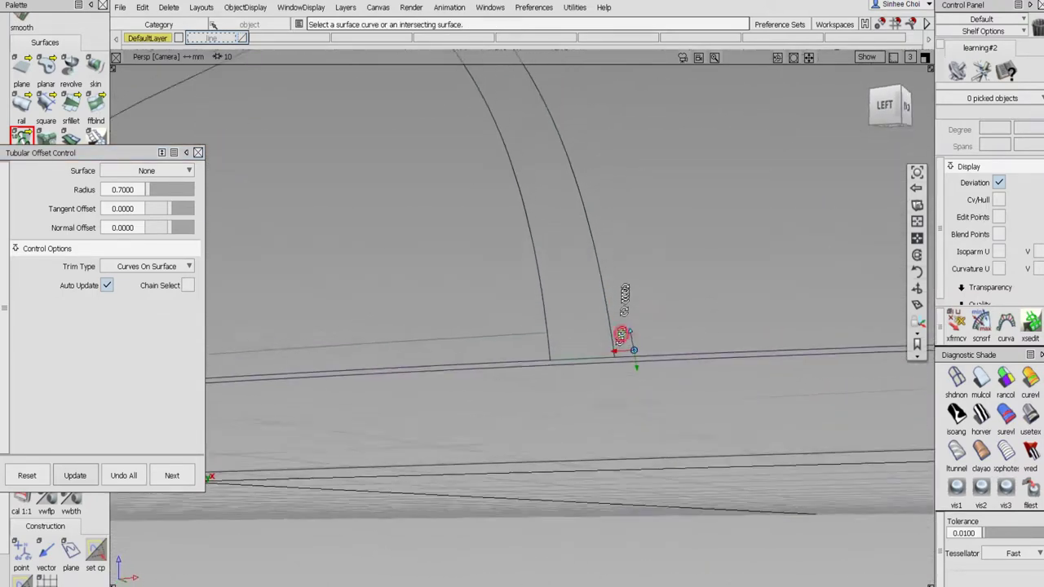
scroll(582, 365, up, 3)
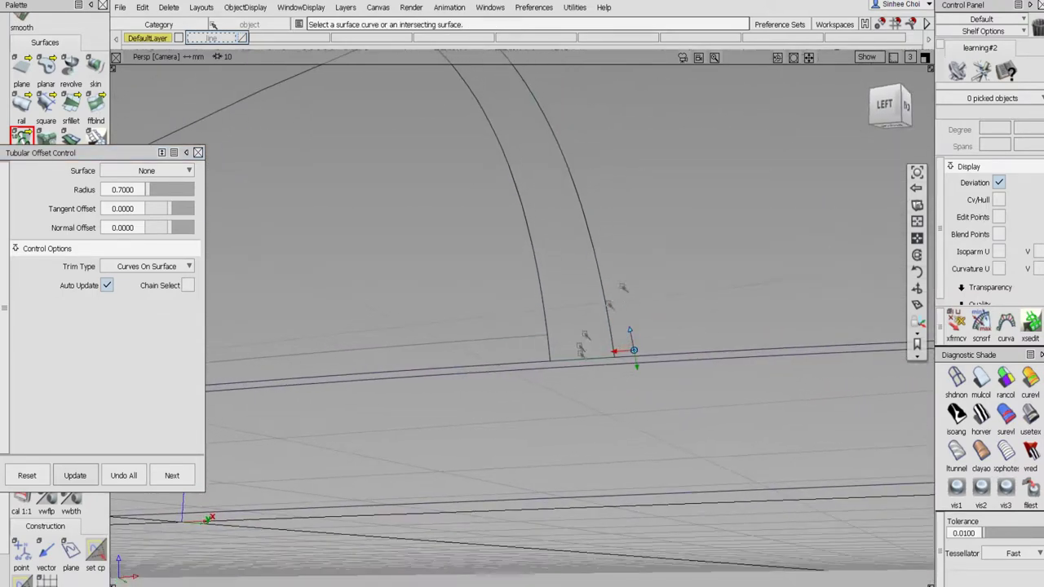
click(584, 361)
click(173, 475)
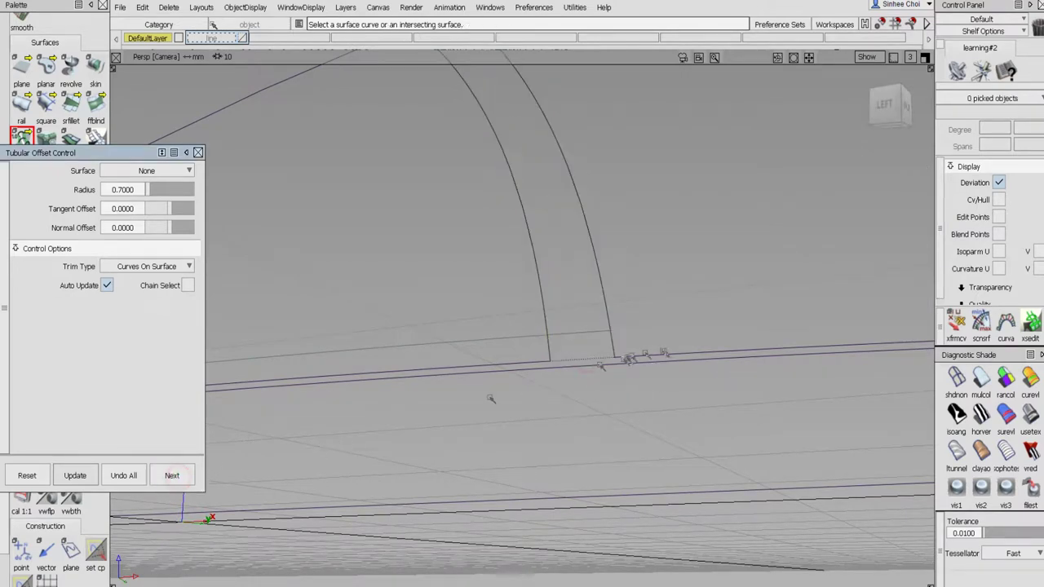
- Tubular-offset the lower rear edge of the large top surface, check the curve at the tail, and close the offset settings
click(666, 354)
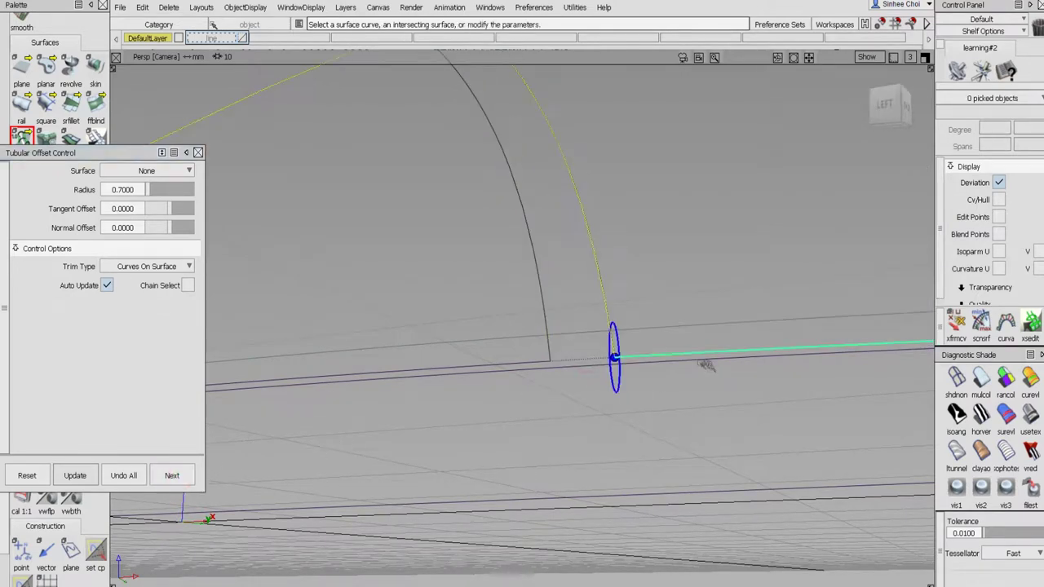
alt+shift+right_drag(719, 354, 693, 425)
alt+shift+drag(693, 425, 671, 478)
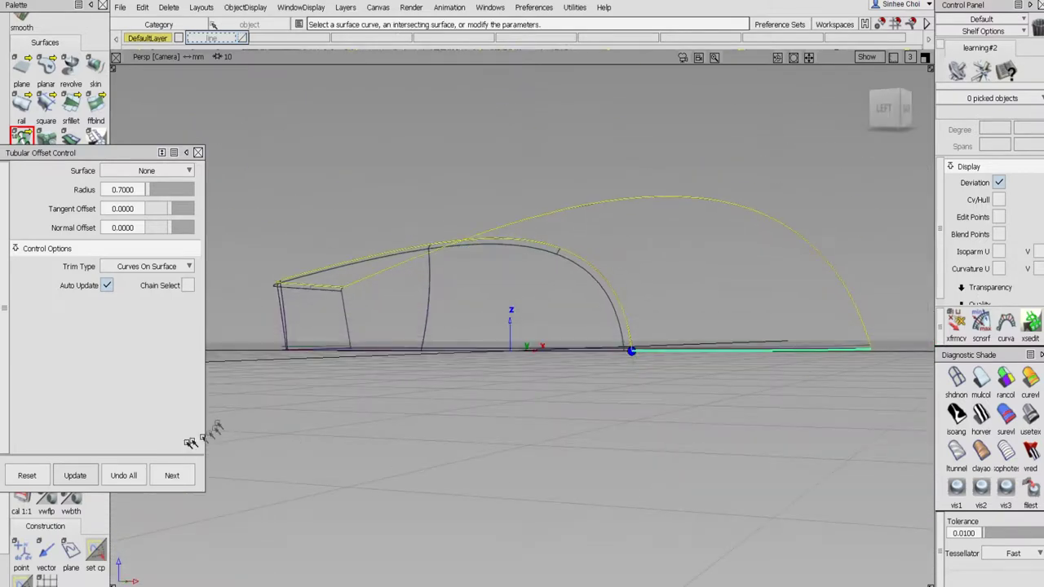
click(173, 476)
alt+shift+drag(545, 433, 715, 471)
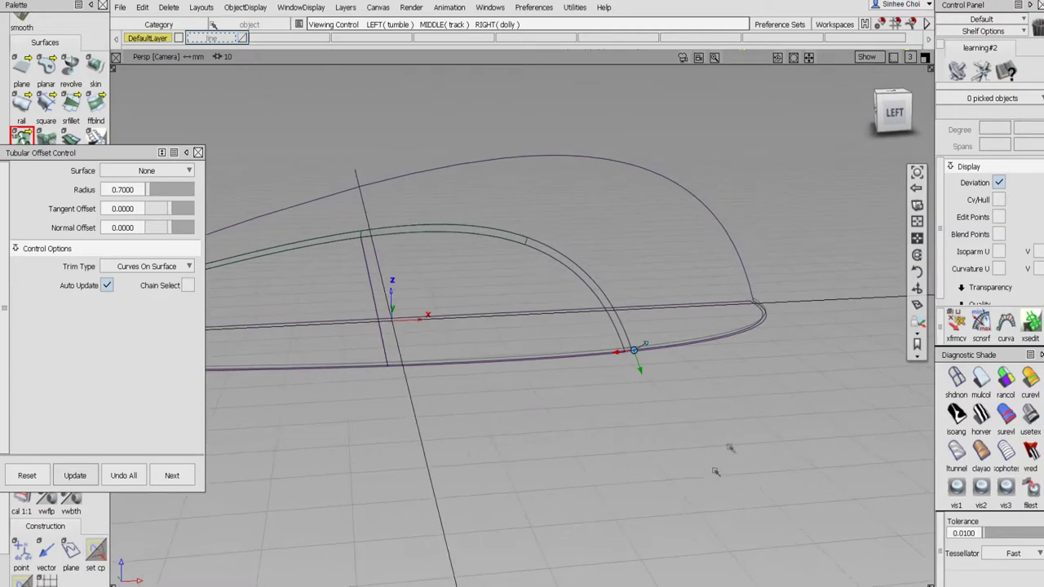
alt+shift+click(758, 304)
scroll(788, 318, up, 5)
scroll(799, 322, down, 6)
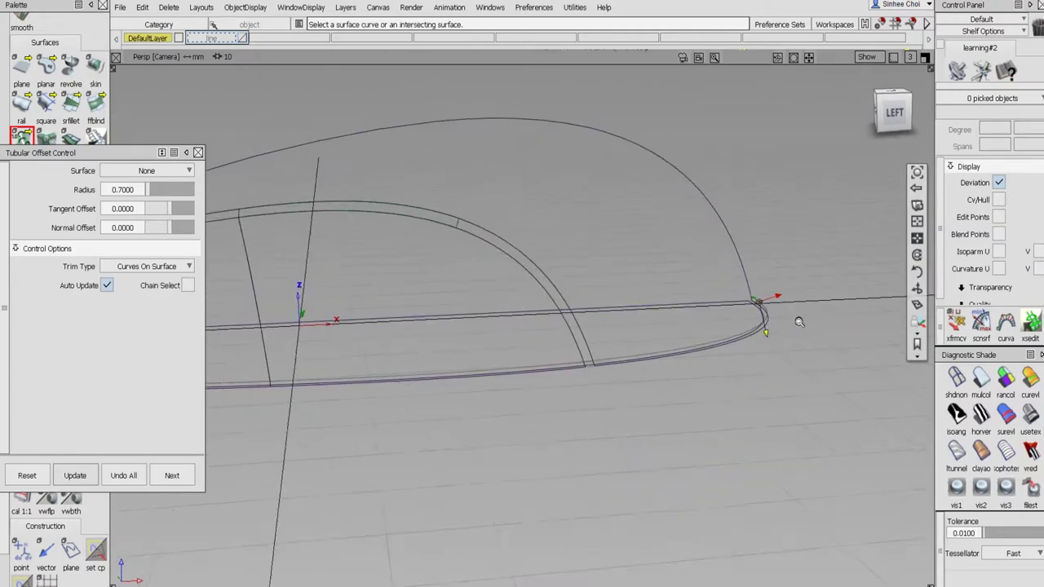
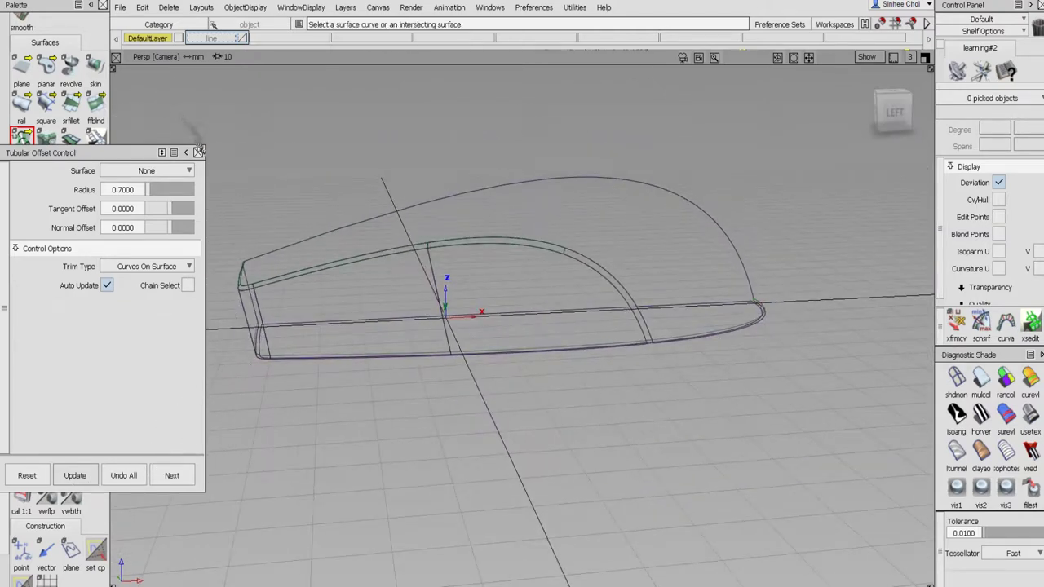
click(198, 153)
- Trim the large top surface along its lower offset curve, keeping the region above it
click(46, 236)
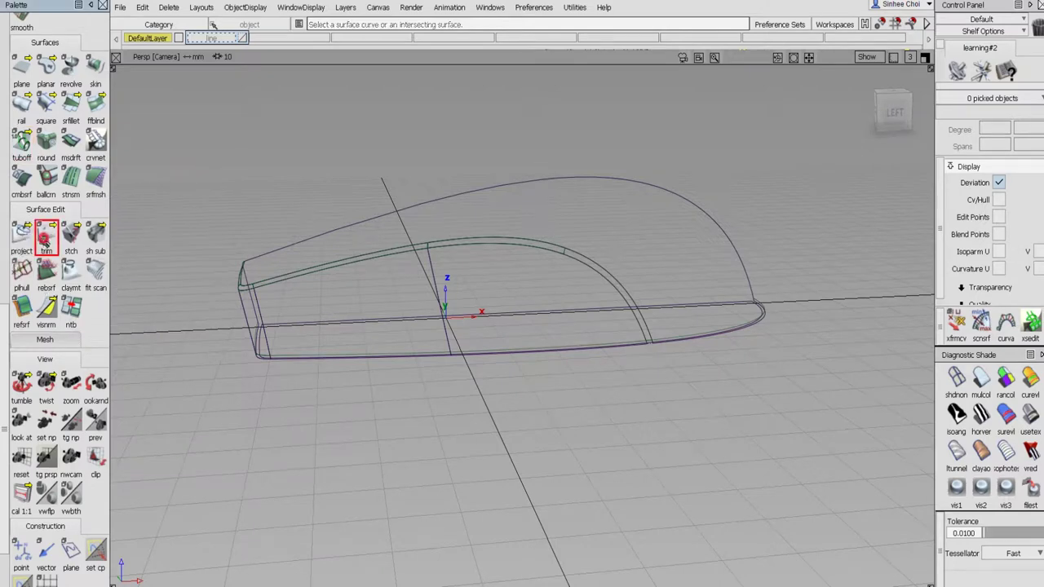
click(645, 264)
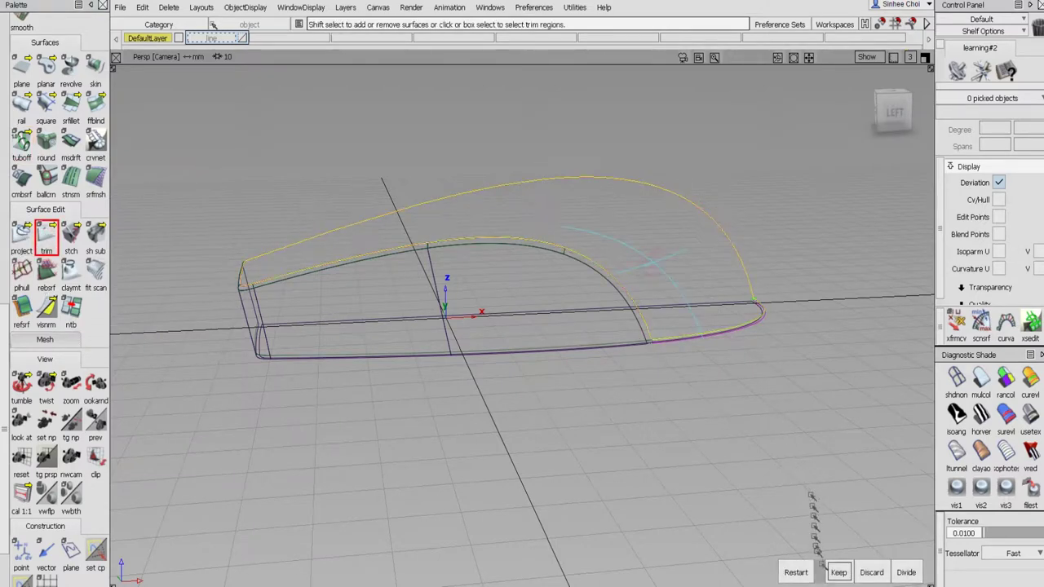
click(838, 572)
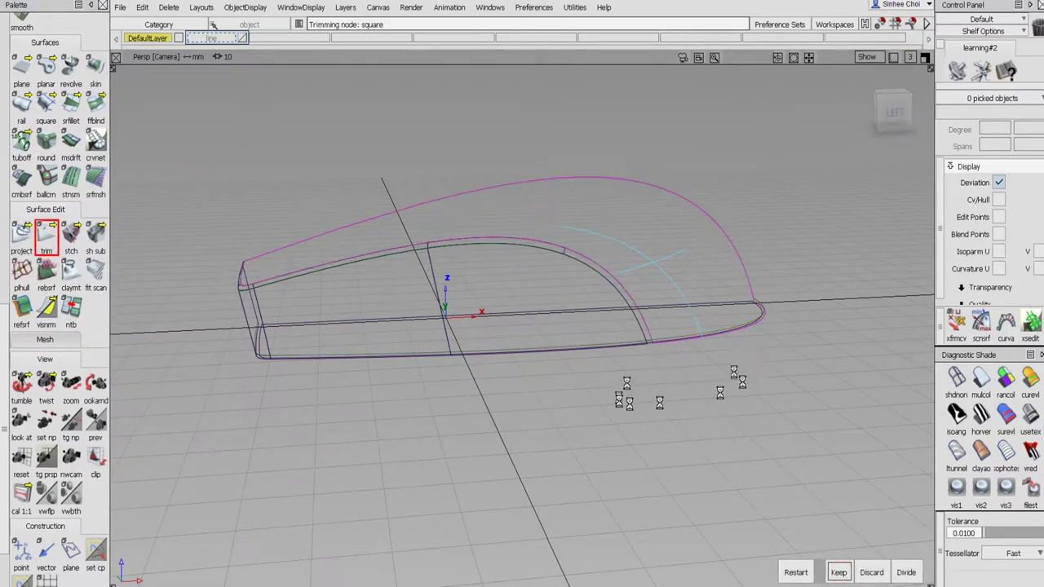
- Trim the blend surface's lower end along its offset curve, keeping the long upper part
alt+shift+click(643, 330)
alt+shift+right_drag(671, 372, 696, 373)
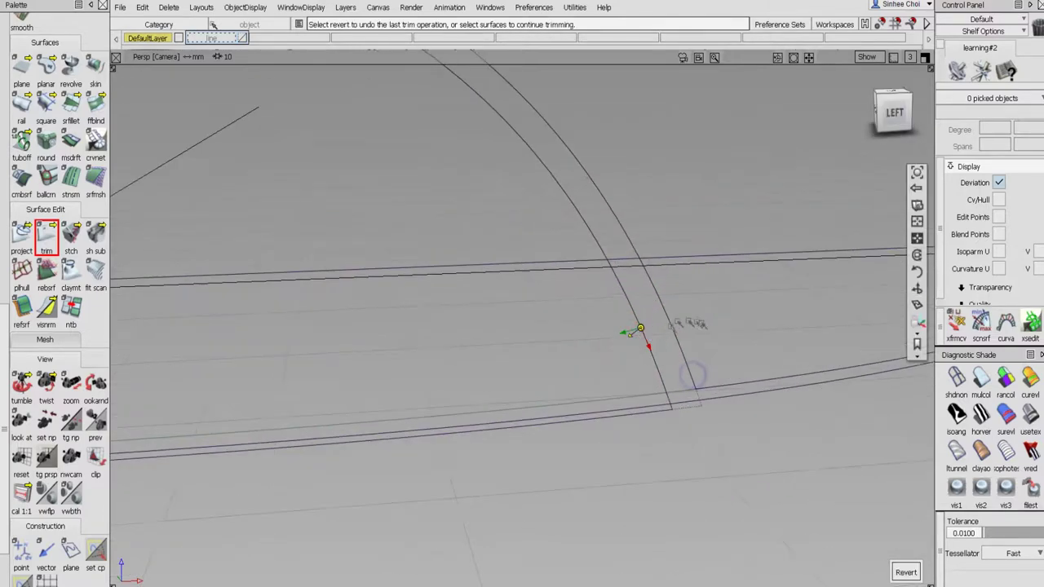
click(666, 346)
click(665, 346)
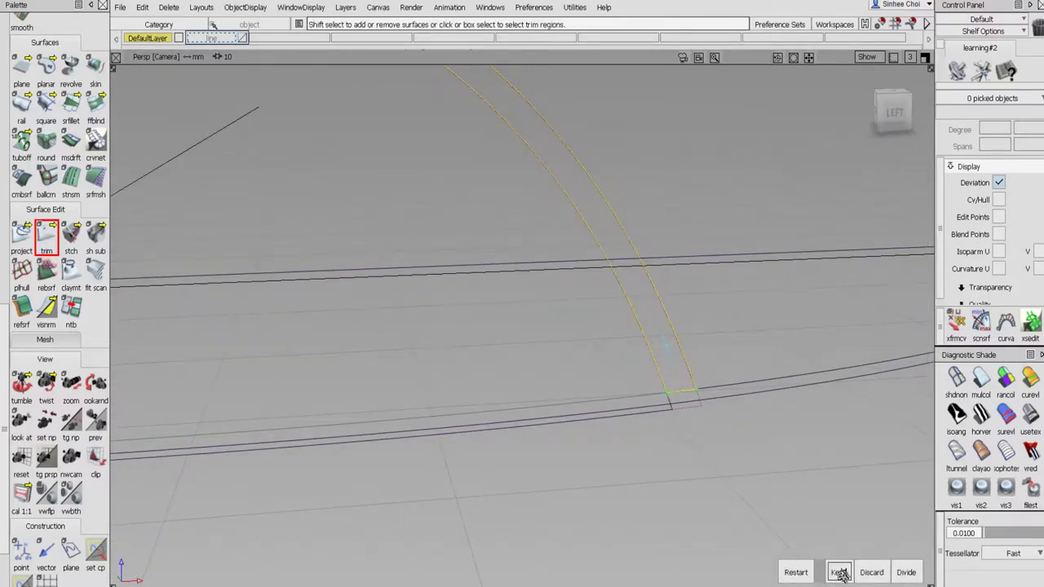
click(839, 572)
- Trim the rear side wall surface along its lower offset curve, keeping the large region above it
click(500, 341)
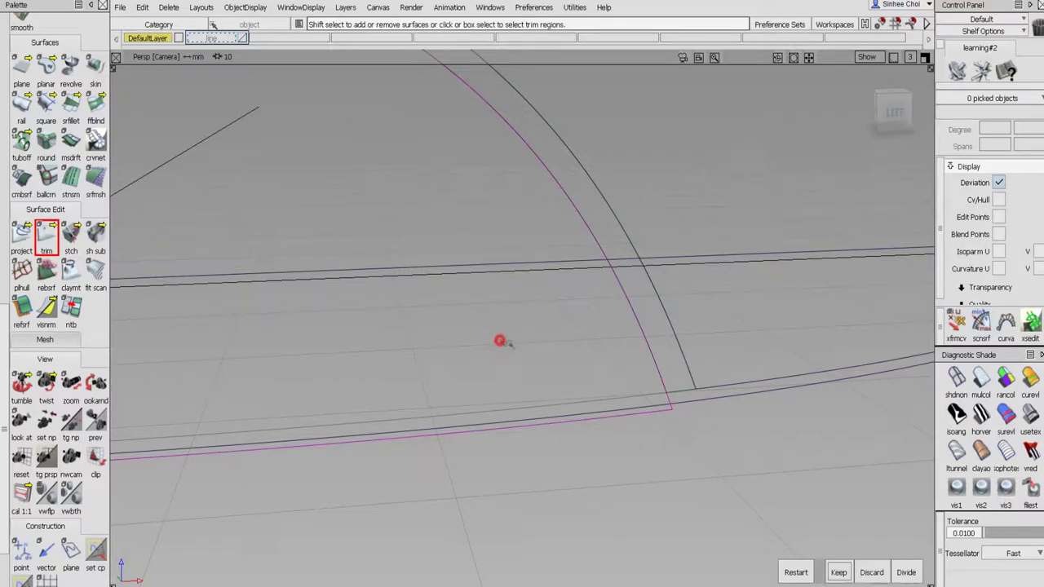
click(500, 340)
click(838, 572)
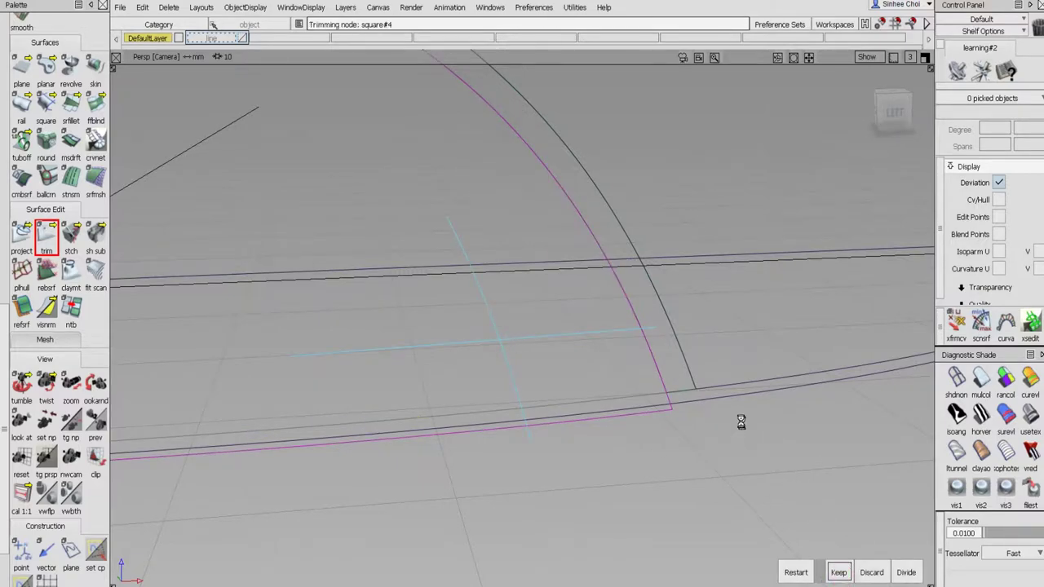
- Trim the front section of the side wall along its lower offset curve, keeping the upper region
alt+shift+right_drag(721, 417, 430, 385)
alt+shift+drag(430, 386, 538, 393)
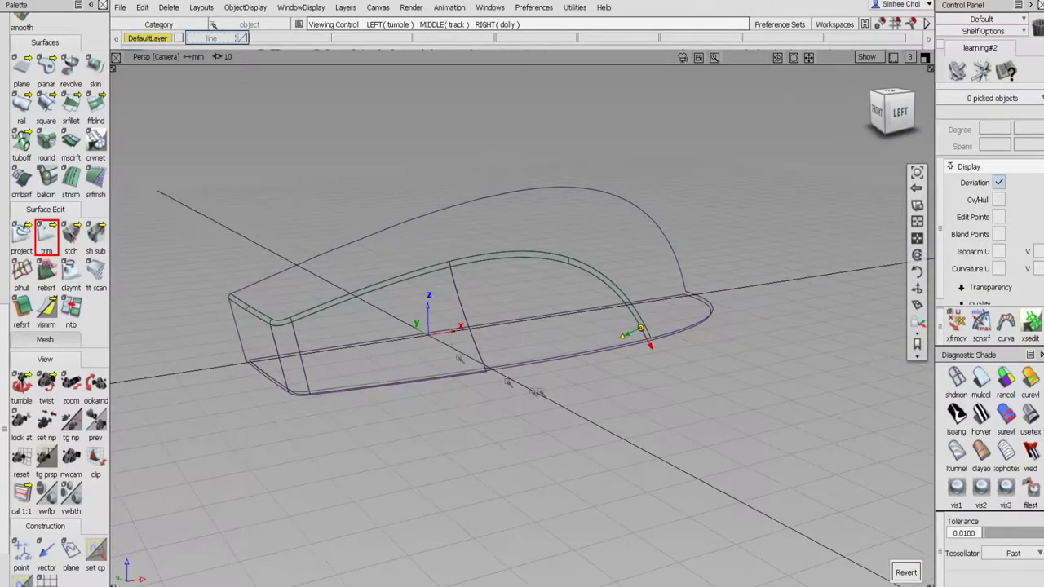
click(432, 340)
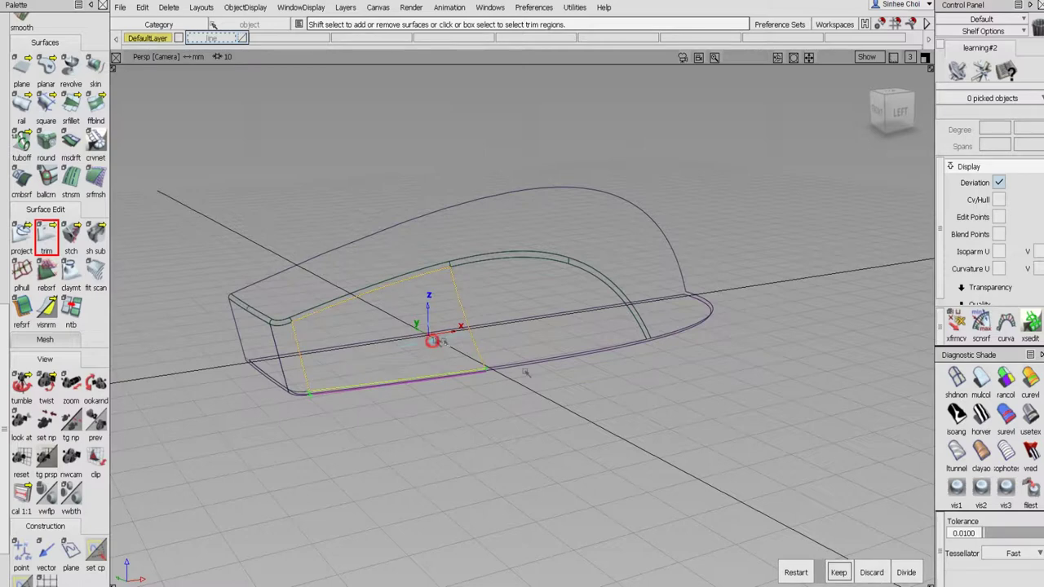
click(838, 571)
key(alt+shift)
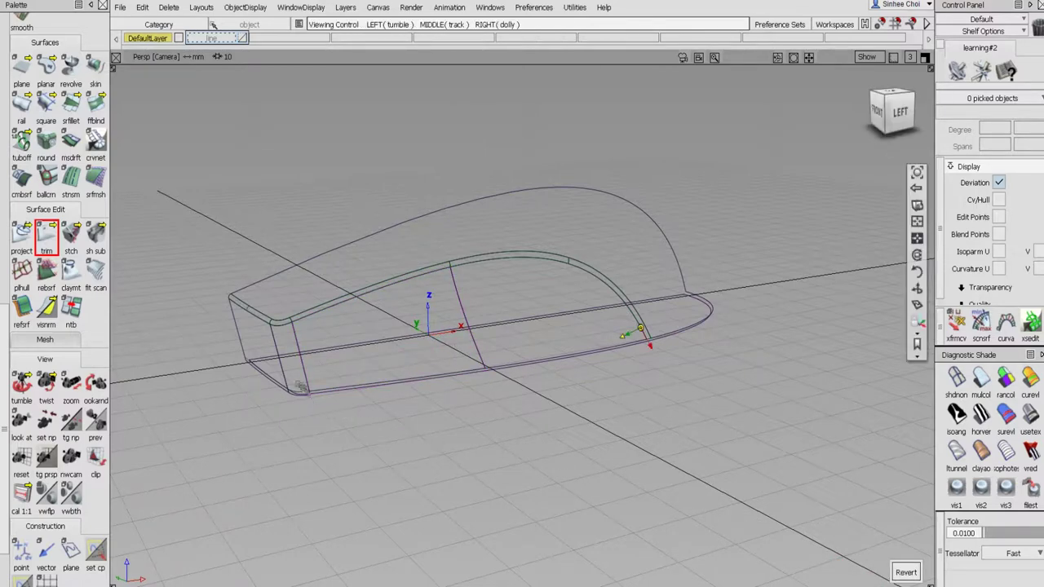
- Trim the rounded front corner wall and the adjacent front wall along their lower offset curves, keeping the upper regions
alt+shift+drag(297, 384, 324, 361)
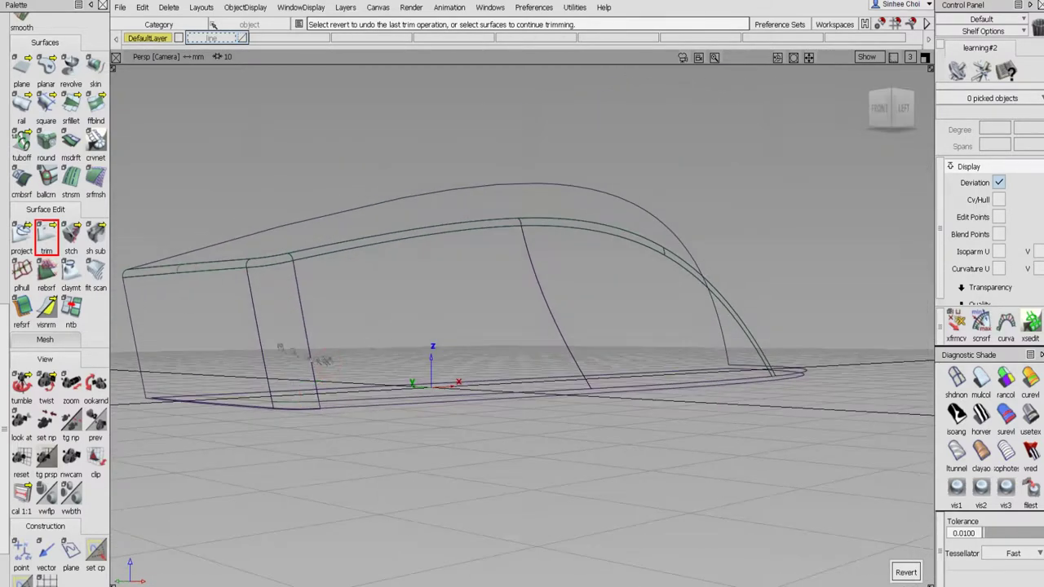
click(280, 343)
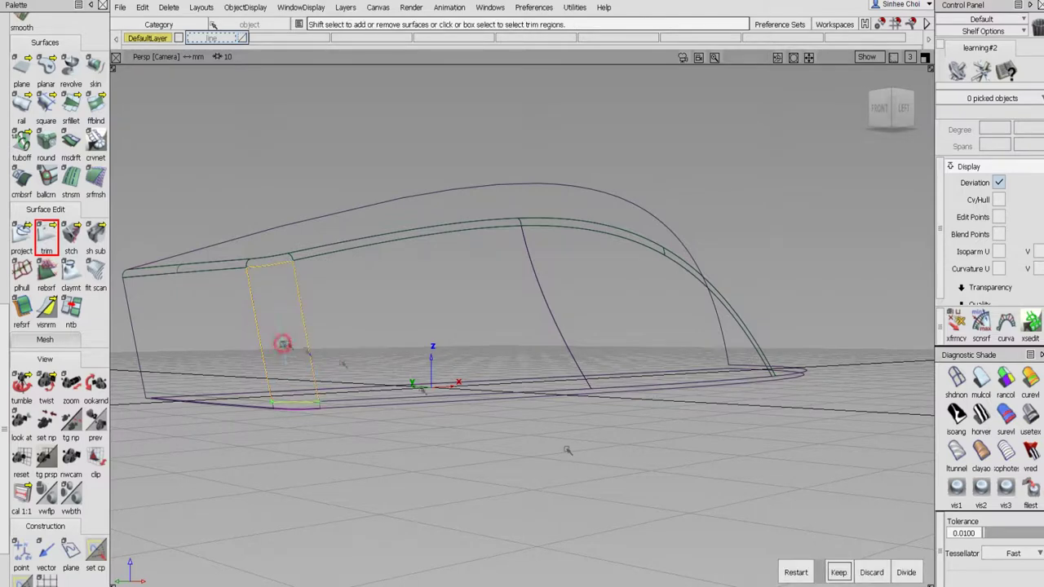
click(840, 573)
click(220, 355)
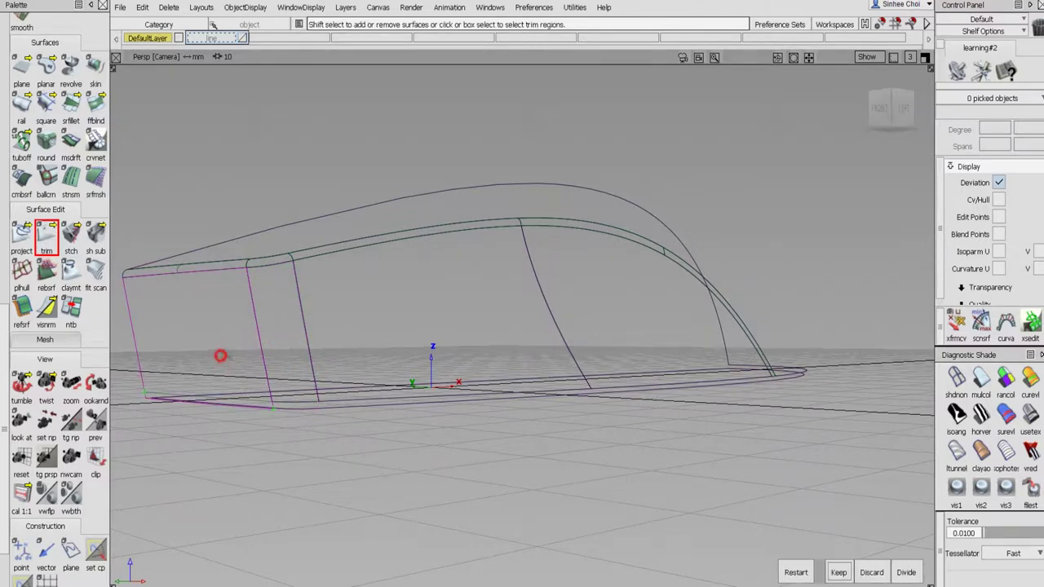
click(840, 575)
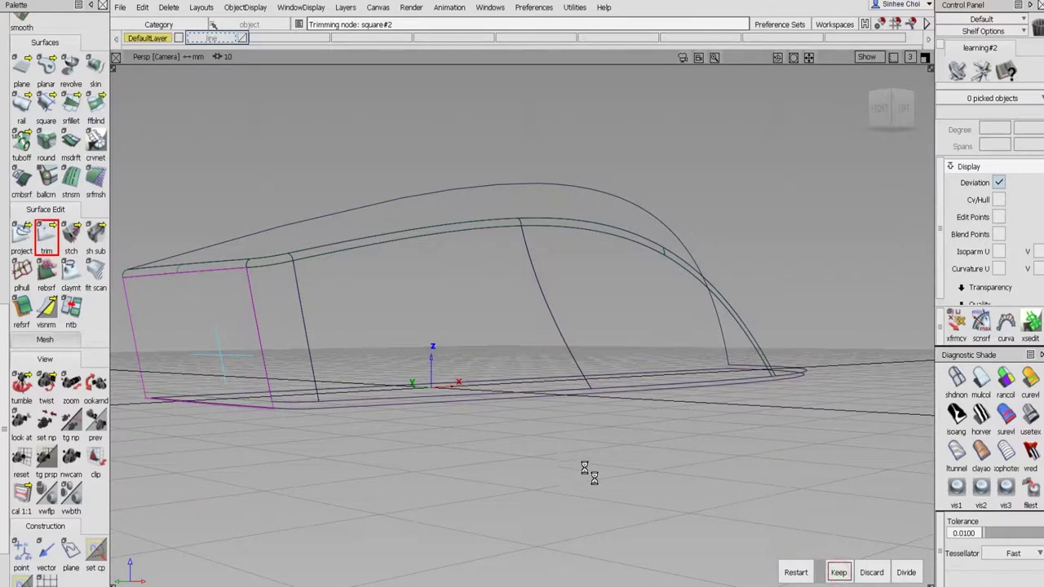
- Build a Freeform Blend between the front wall's trimmed lower edge and the front edge of the bottom plane
alt+shift+drag(533, 450, 500, 371)
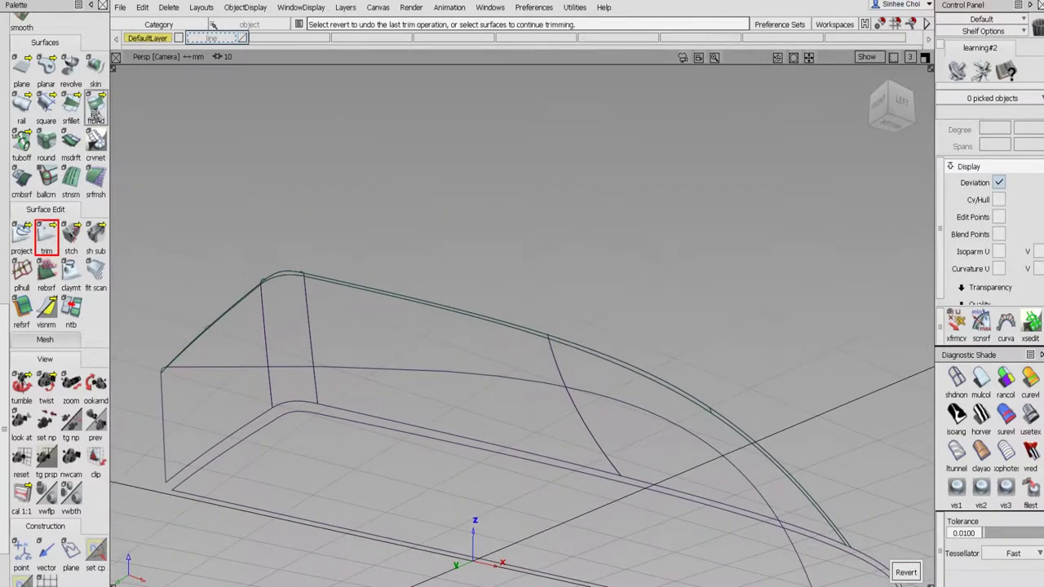
click(96, 102)
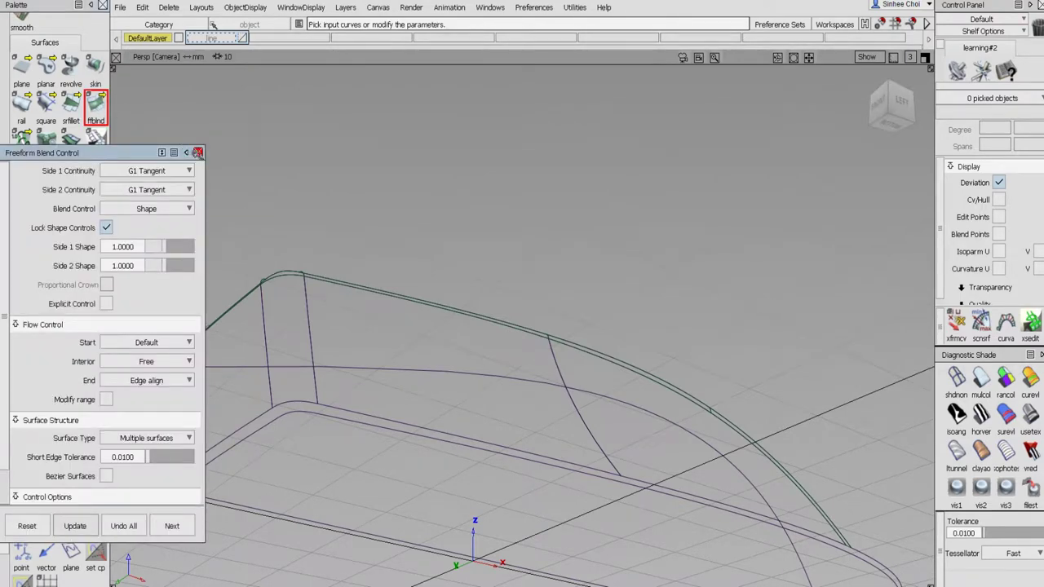
alt+shift+drag(269, 381, 313, 151)
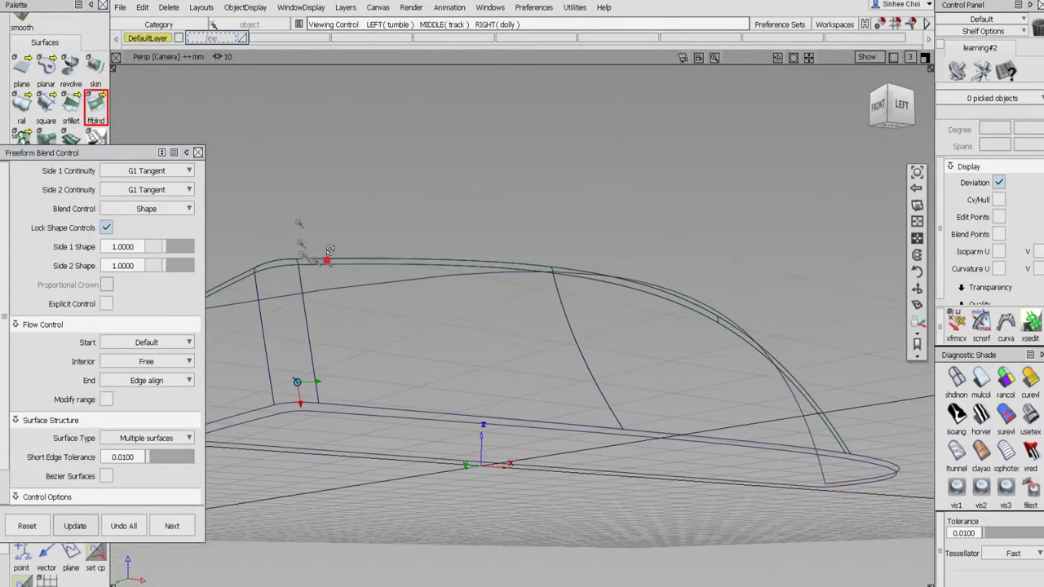
alt+shift+drag(328, 253, 256, 408)
click(269, 417)
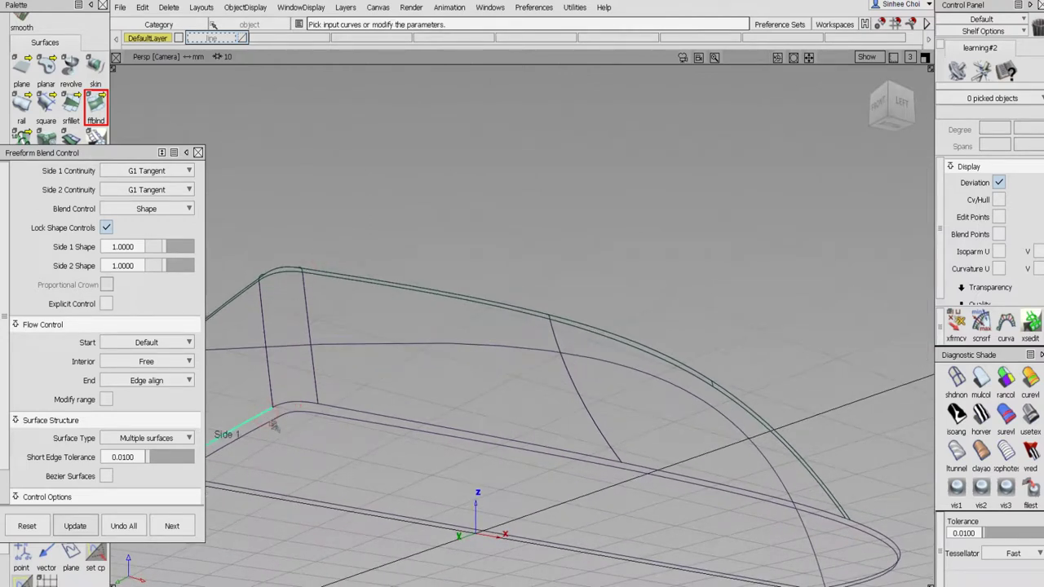
click(274, 421)
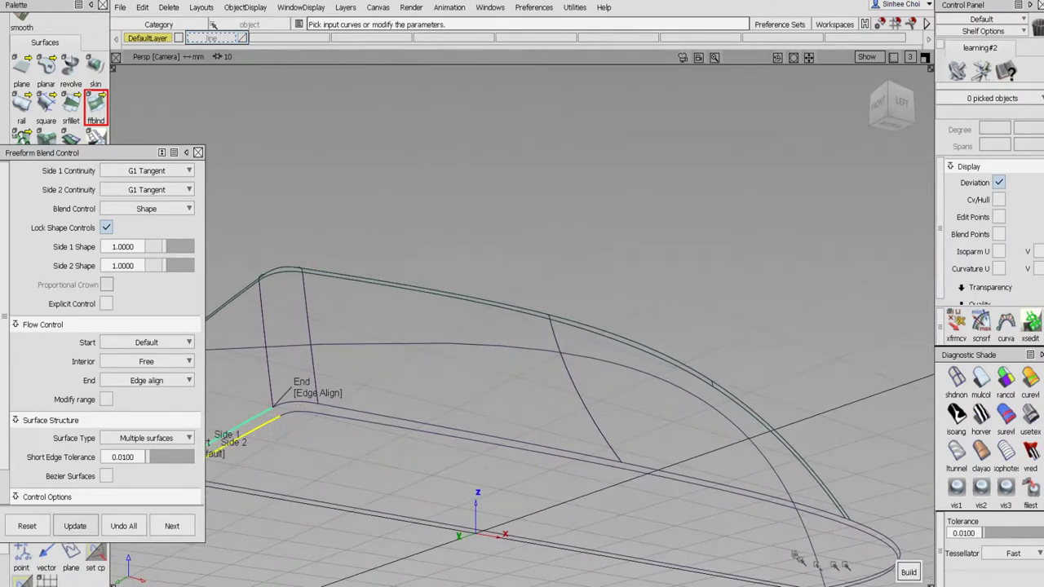
click(903, 571)
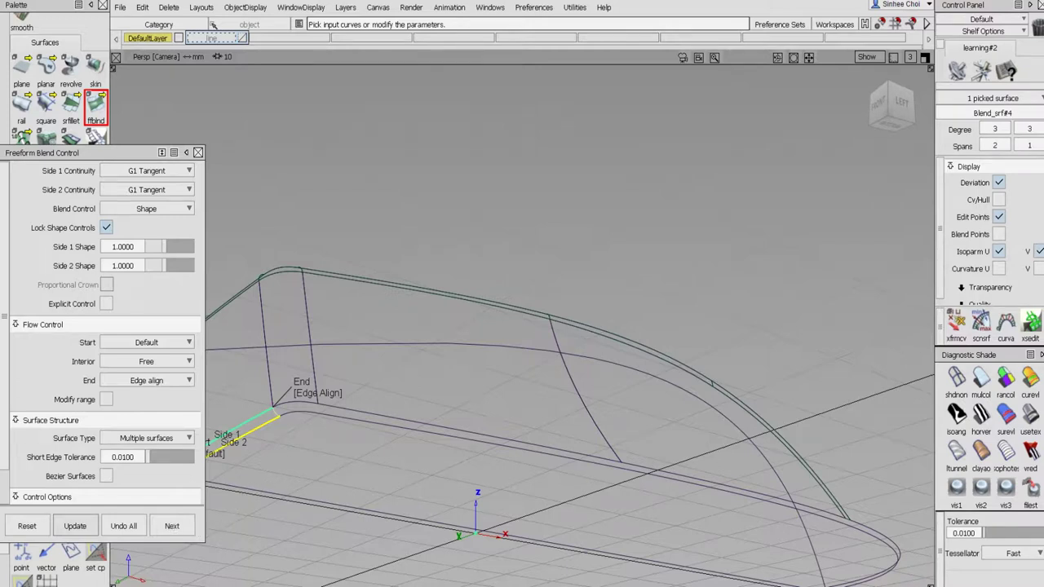
click(172, 525)
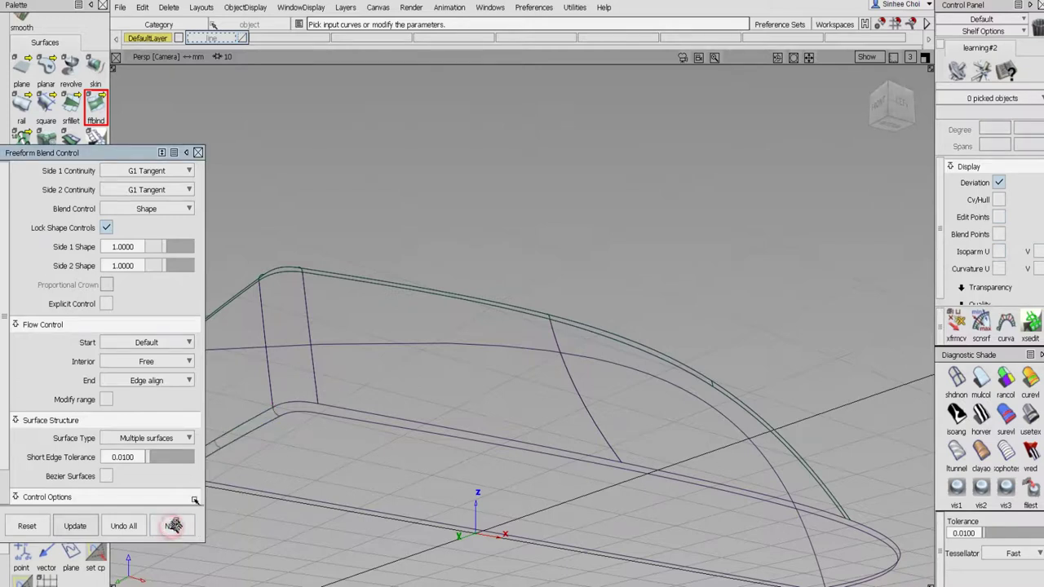
- Build a Freeform Blend between the corner wall's lower edge and the rounded corner edge of the bottom plane
click(281, 406)
click(287, 412)
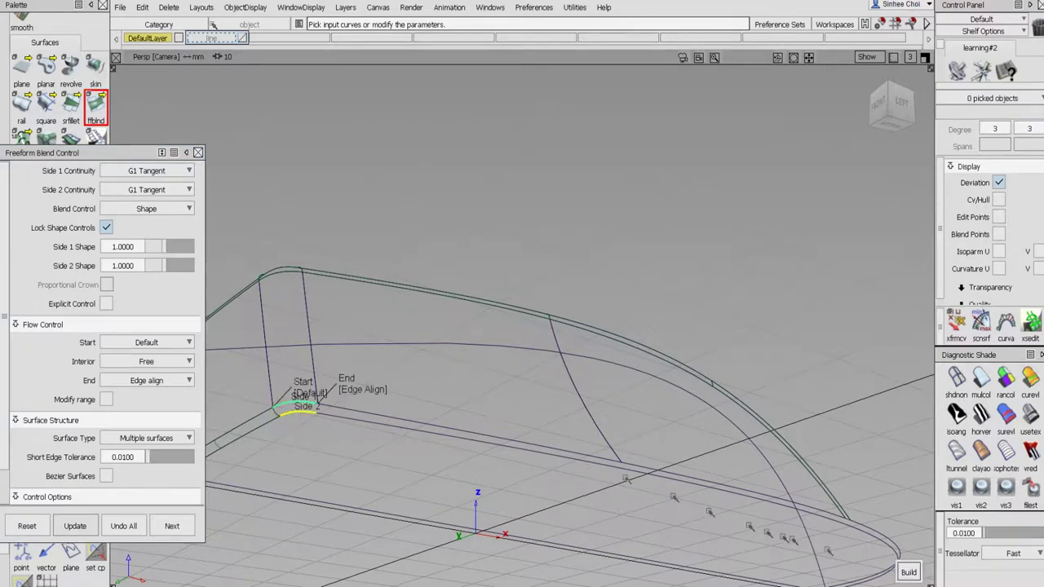
click(907, 572)
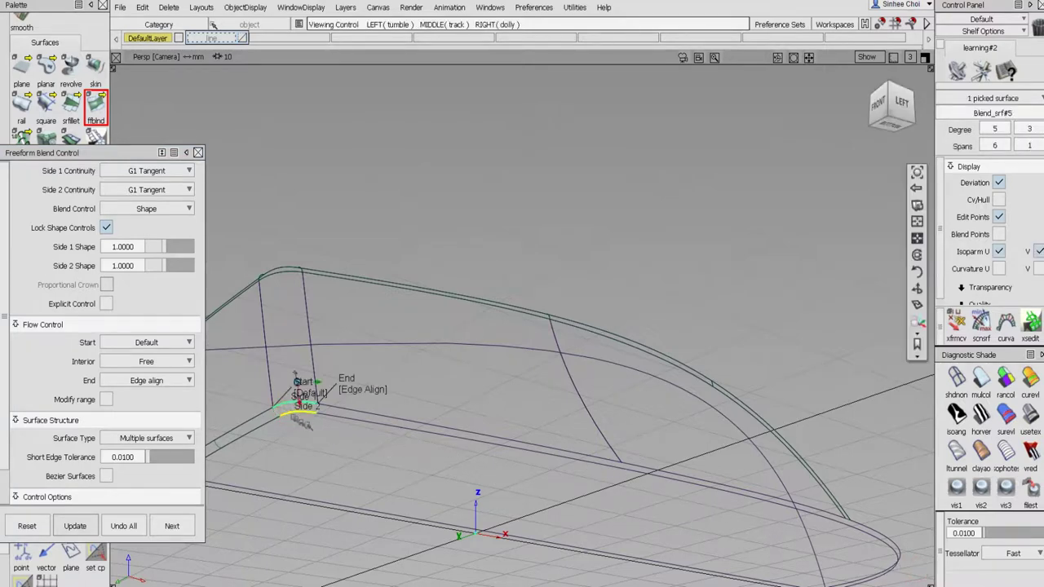
- Set the corner blend's start flow control to Edge align, check the result around the corner, and accept the blend
alt+shift+right_drag(377, 419, 396, 389)
click(299, 411)
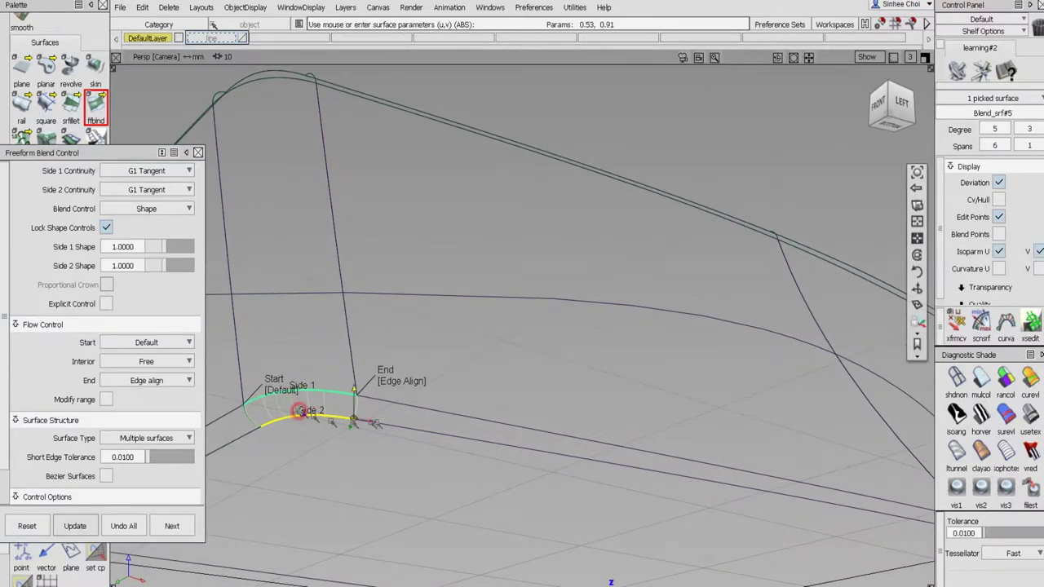
alt+shift+drag(396, 421, 422, 403)
alt+shift+middle_drag(277, 340, 490, 290)
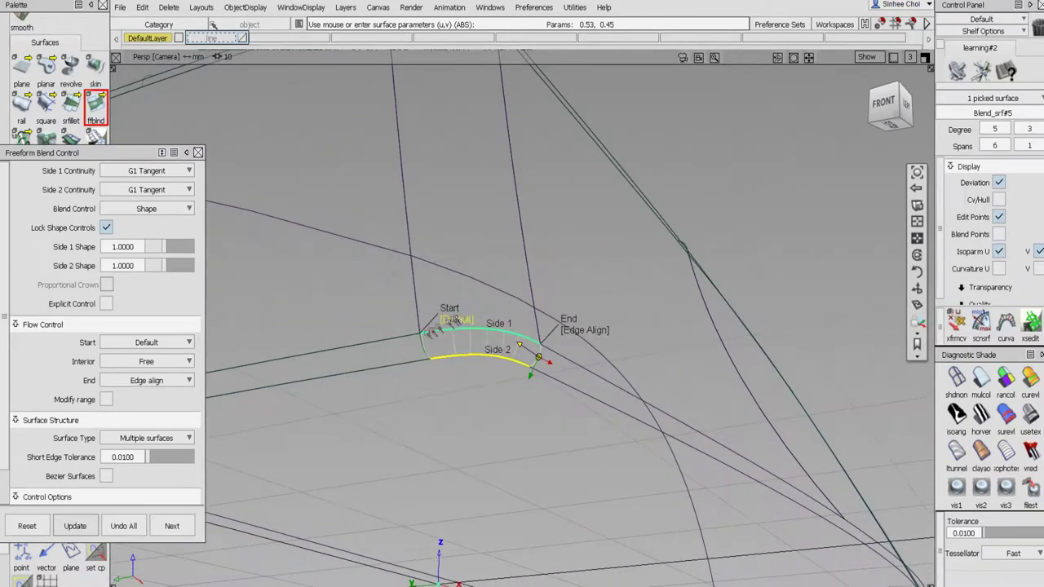
mouse_move(421, 343)
alt+shift+right_down()
mouse_move(449, 348)
mouse_move(466, 316)
alt+shift+right_up()
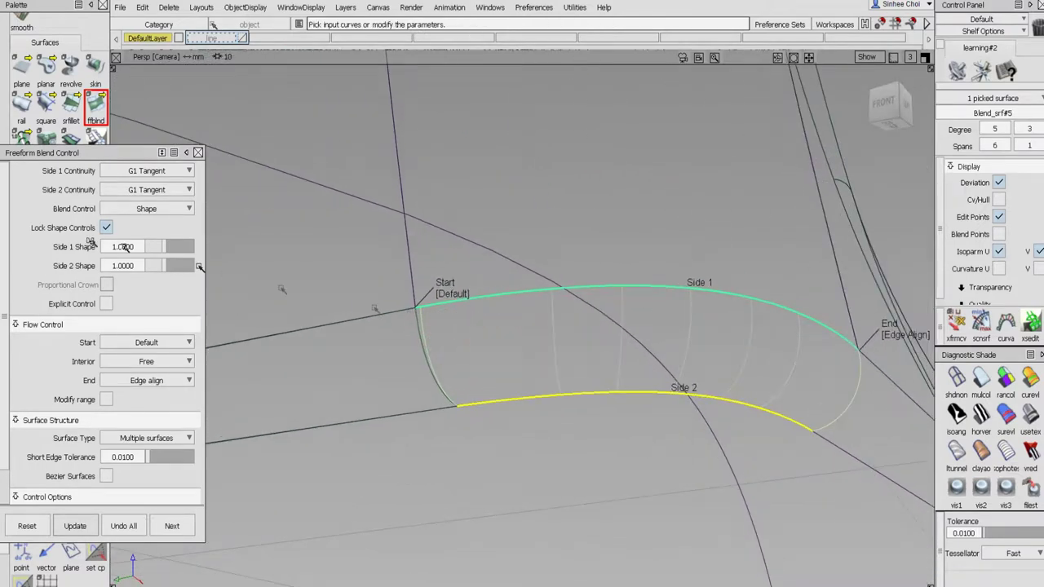
click(164, 343)
click(155, 360)
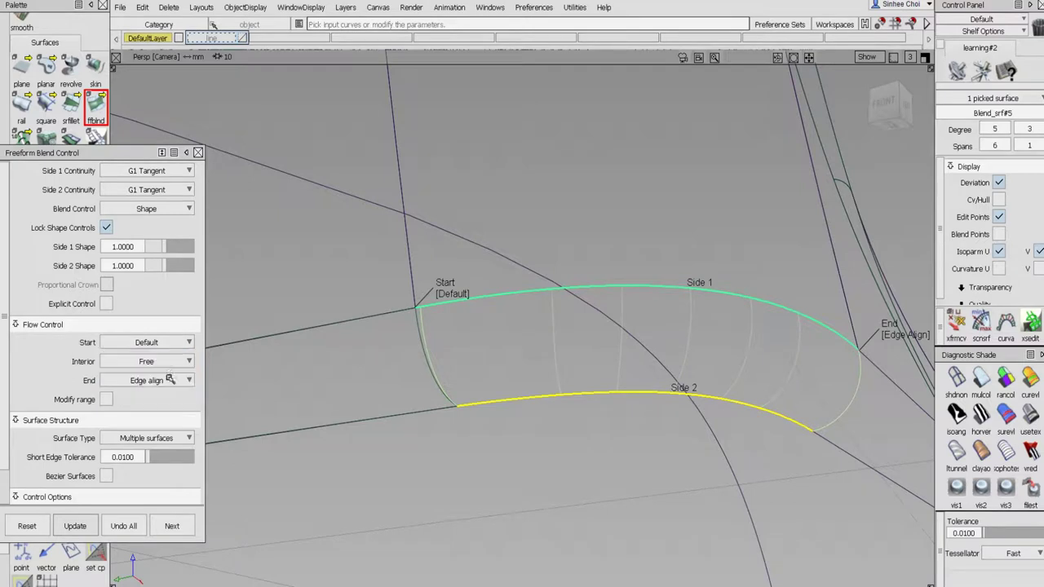
click(906, 573)
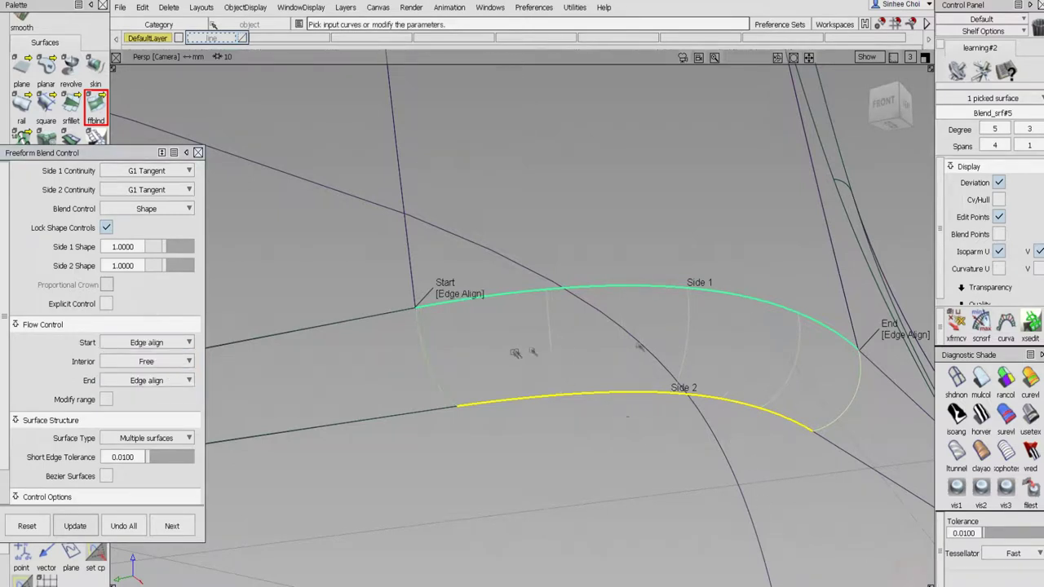
alt+shift+drag(640, 347, 707, 307)
alt+shift+middle_drag(683, 303, 542, 333)
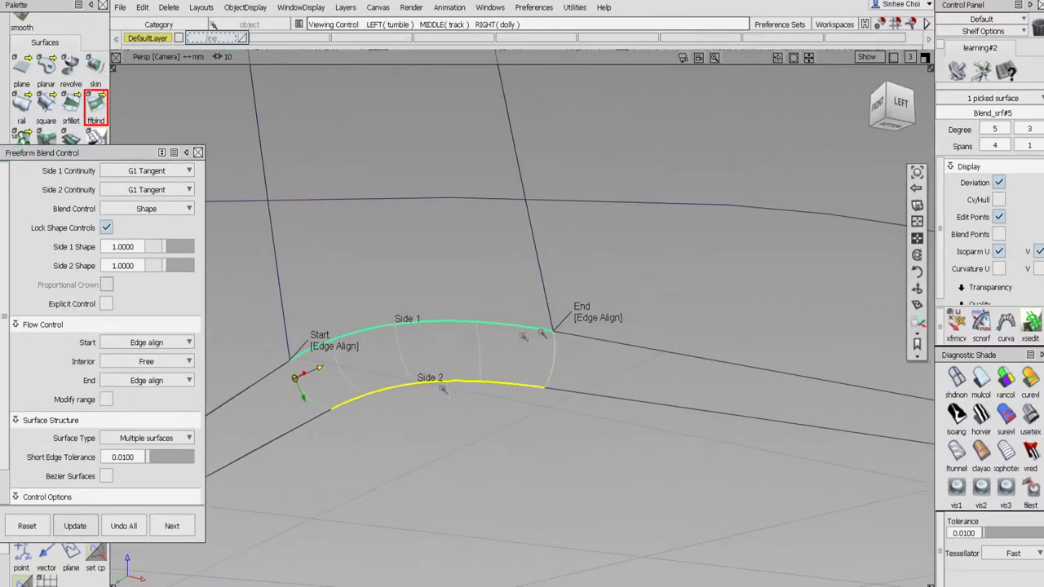
click(175, 527)
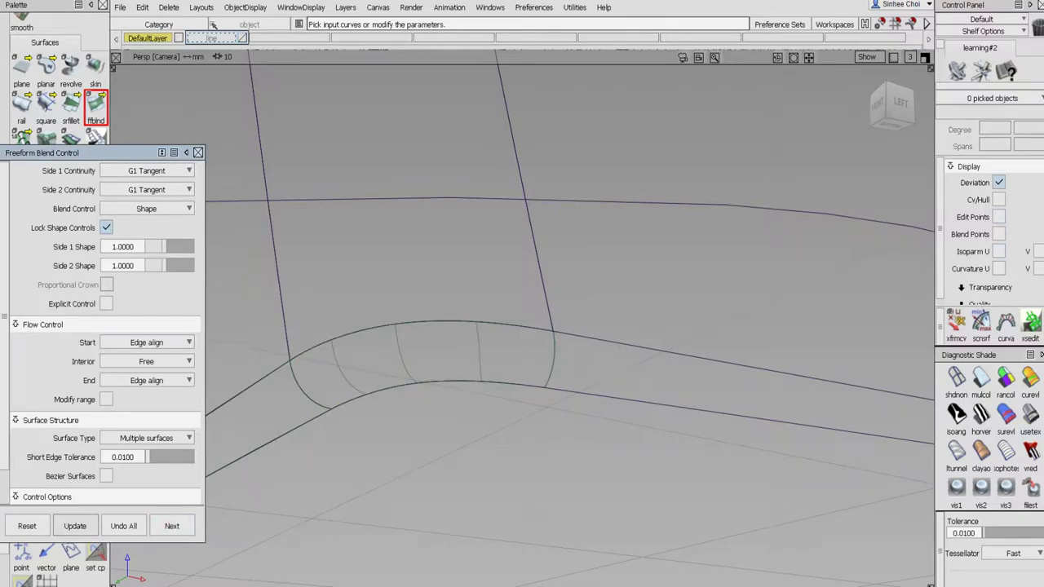
- Build a Freeform Blend between the front side wall's lower edge and the matching straight edge of the bottom plane
click(565, 341)
click(570, 394)
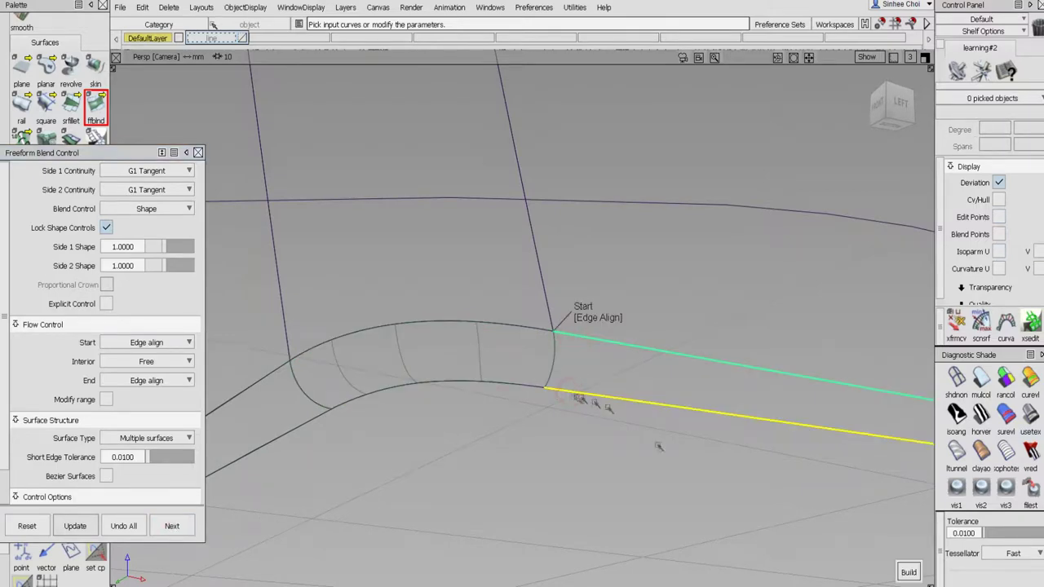
alt+shift+right_drag(752, 394, 601, 475)
alt+shift+drag(657, 465, 554, 395)
scroll(610, 396, up, 5)
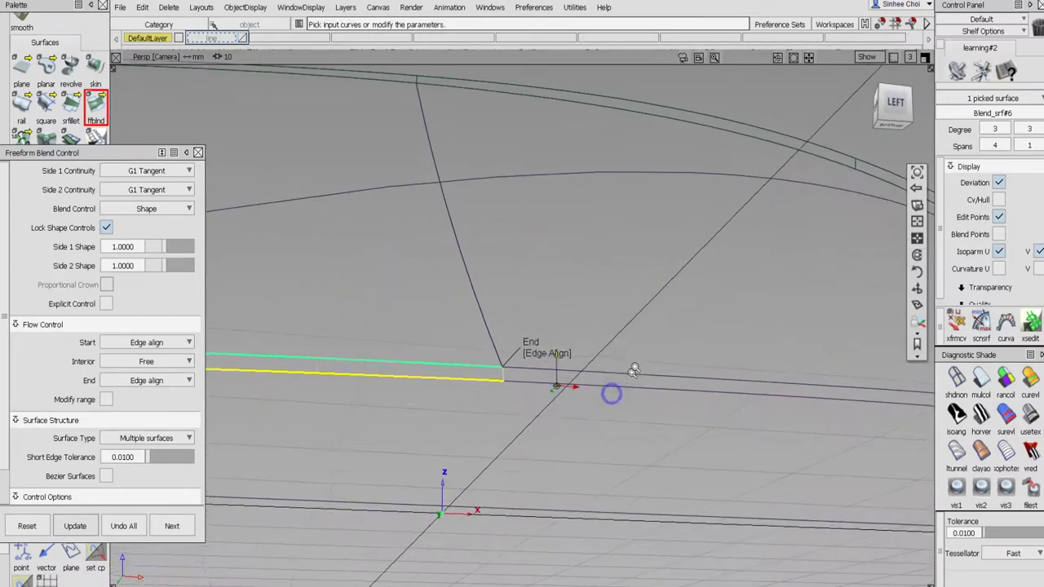
click(175, 526)
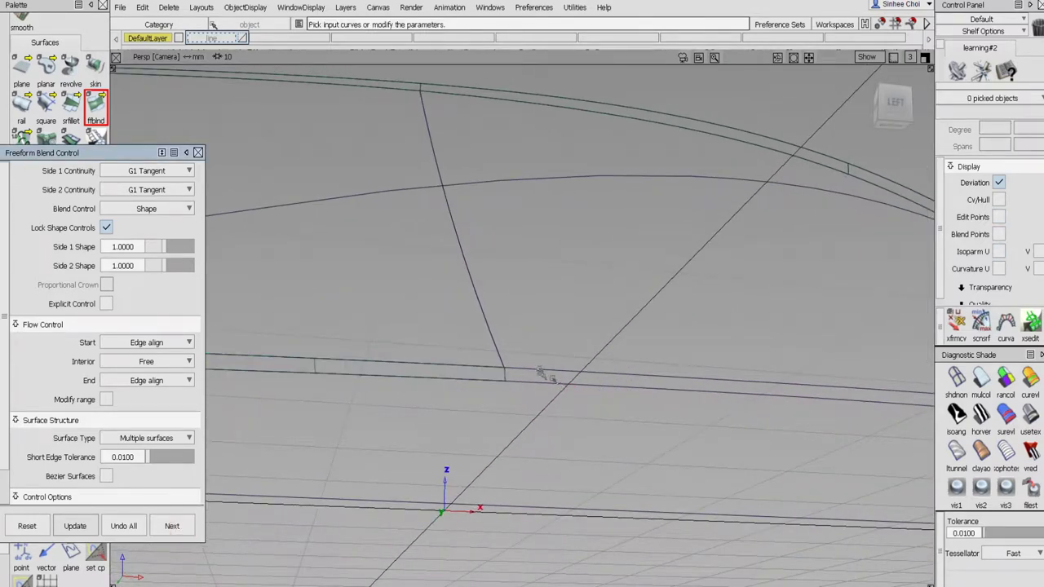
- Build a Freeform Blend between the rear side wall's lower edge and the adjoining bottom plane edge, checking its far end
click(537, 371)
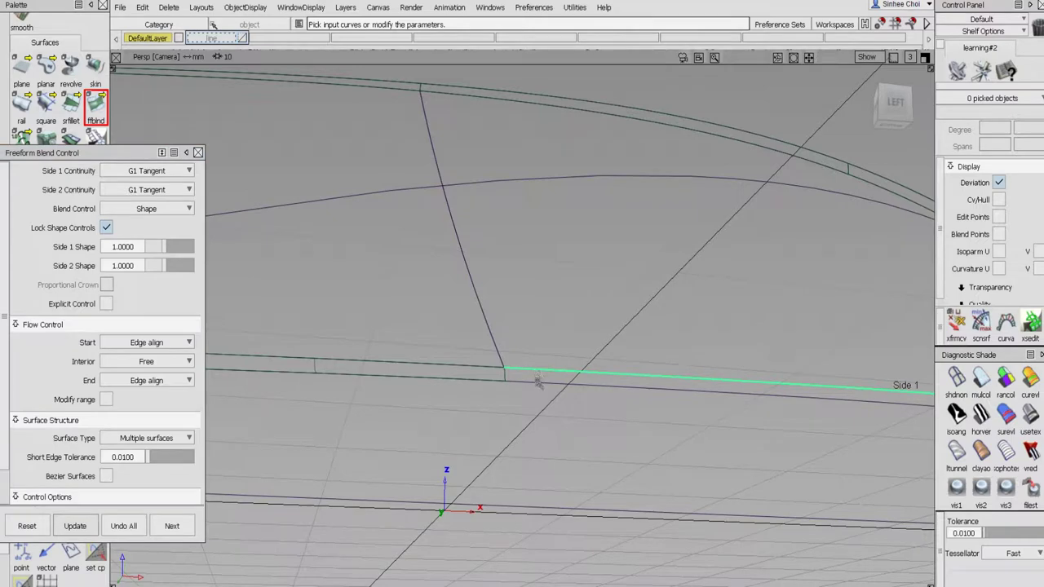
click(537, 384)
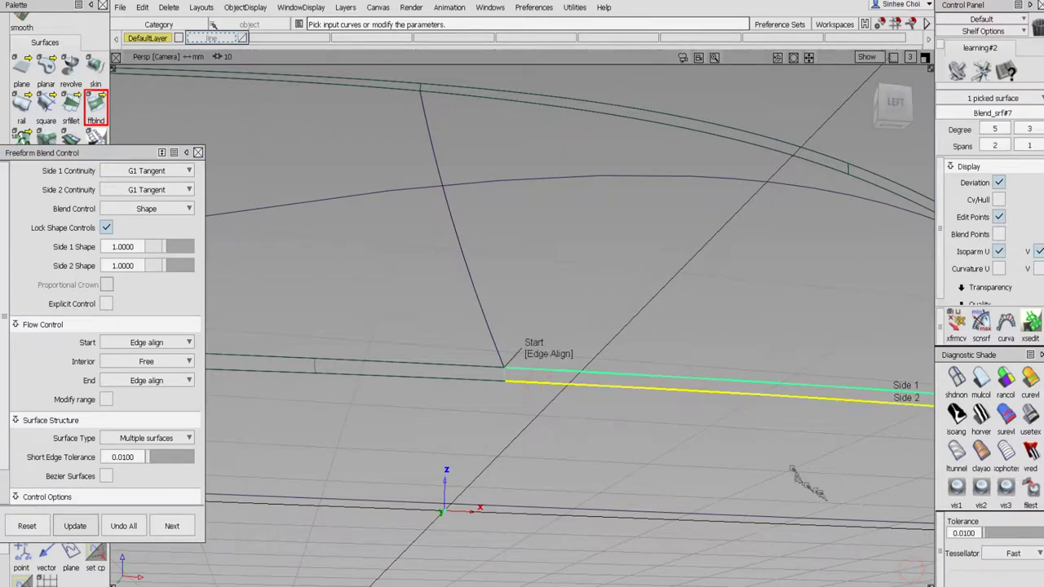
alt+shift+right_drag(792, 468, 555, 484)
alt+shift+drag(555, 485, 921, 455)
alt+shift+middle_drag(847, 245, 722, 274)
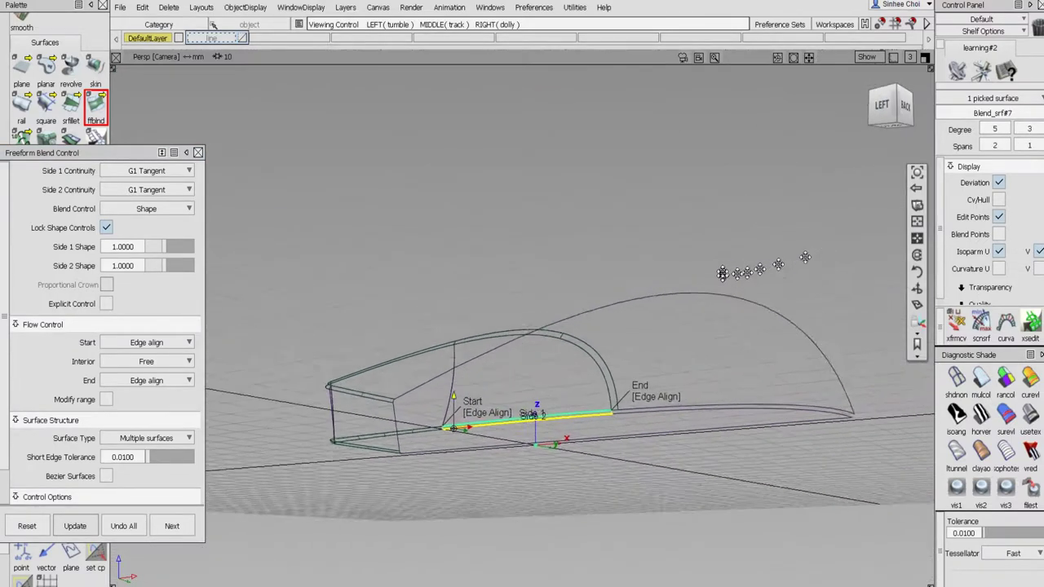
alt+shift+drag(721, 273, 650, 320)
scroll(668, 384, up, 5)
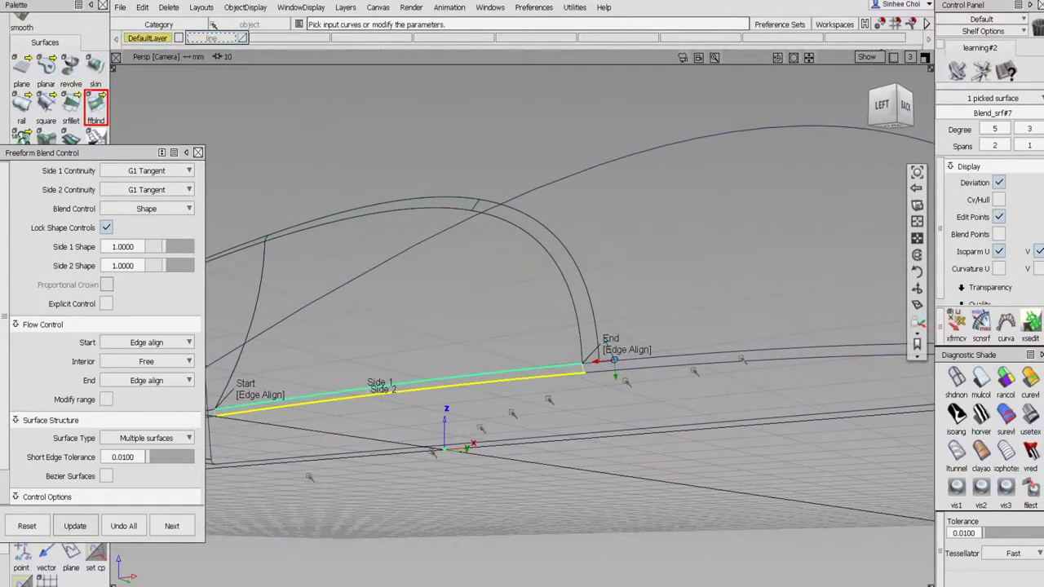
click(173, 526)
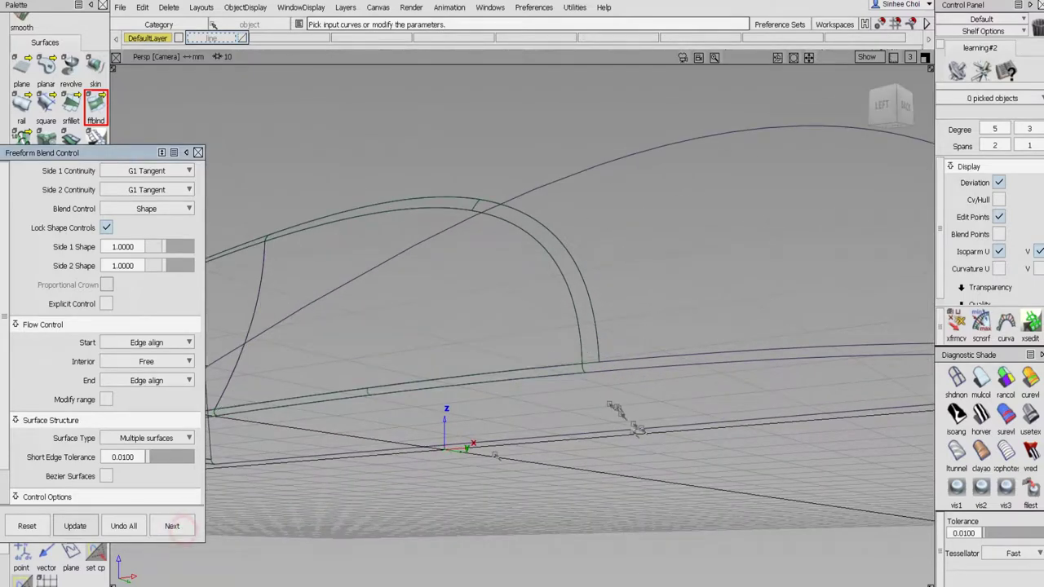
- Build a Freeform Blend between the narrow blend surface's small lower end edge and the short bottom plane edge below it
click(594, 366)
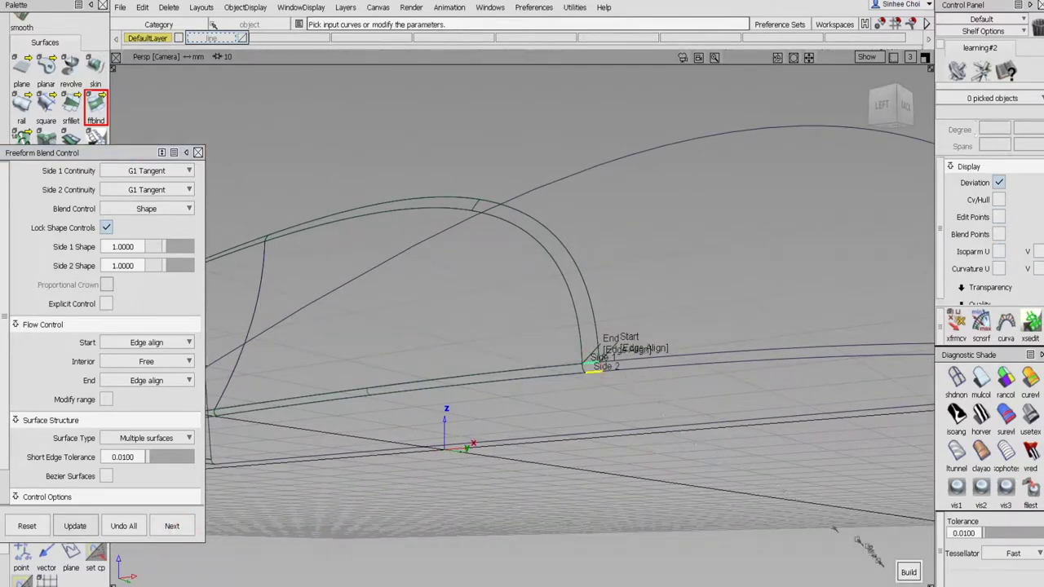
click(908, 573)
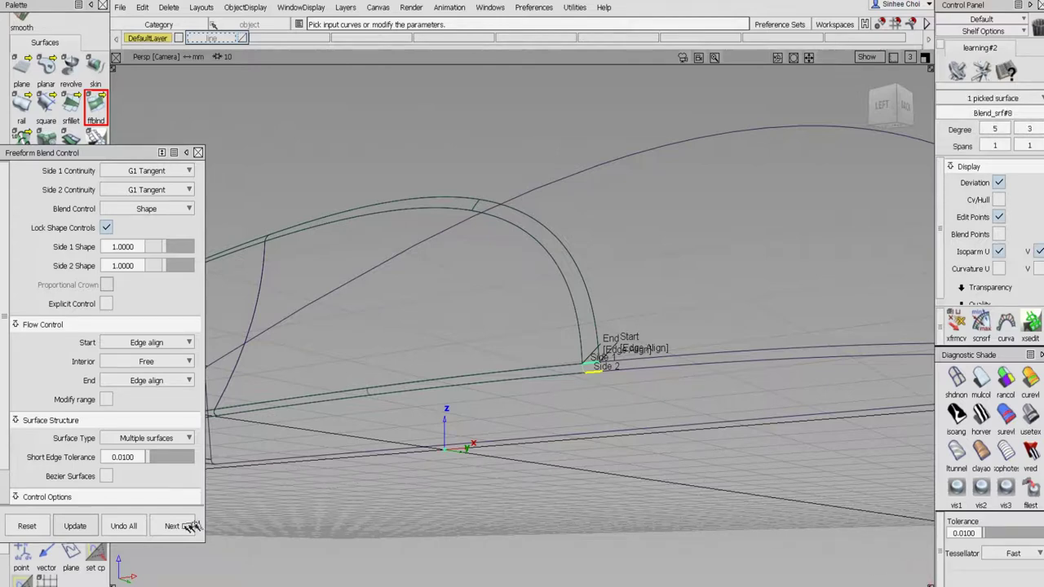
- Build a Freeform Blend between the wall's lower edge around the rounded rear end and the matching curved bottom plane edge, and close the blend settings
click(172, 525)
click(612, 362)
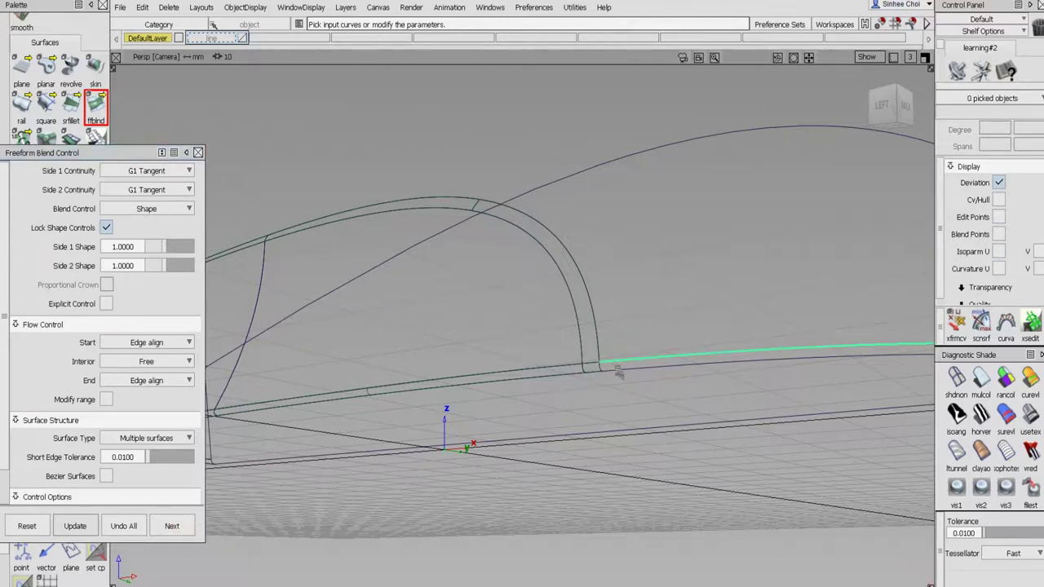
click(618, 372)
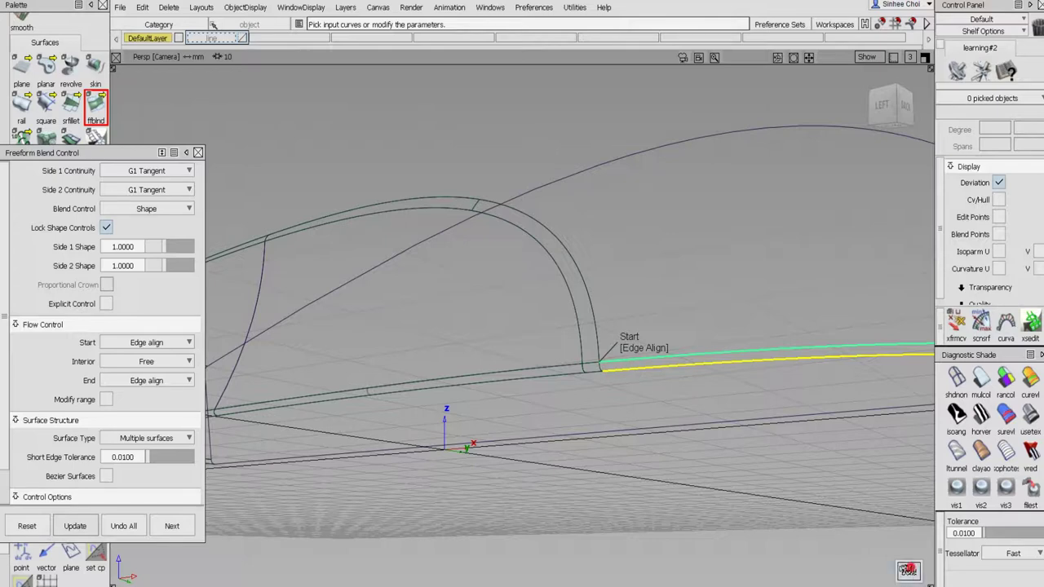
click(908, 571)
alt+shift+right_drag(757, 365, 730, 409)
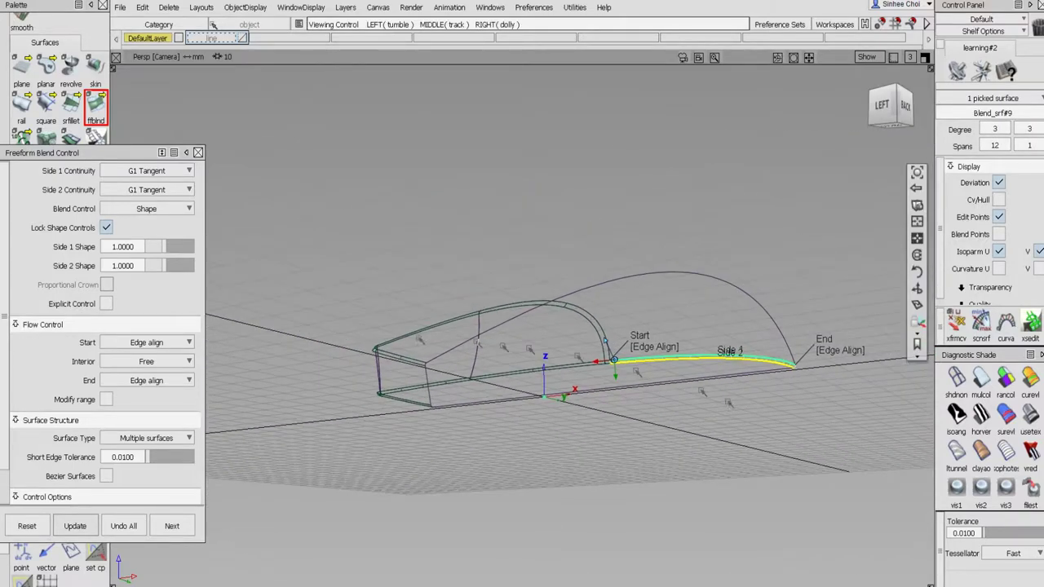
alt+shift+drag(420, 339, 762, 446)
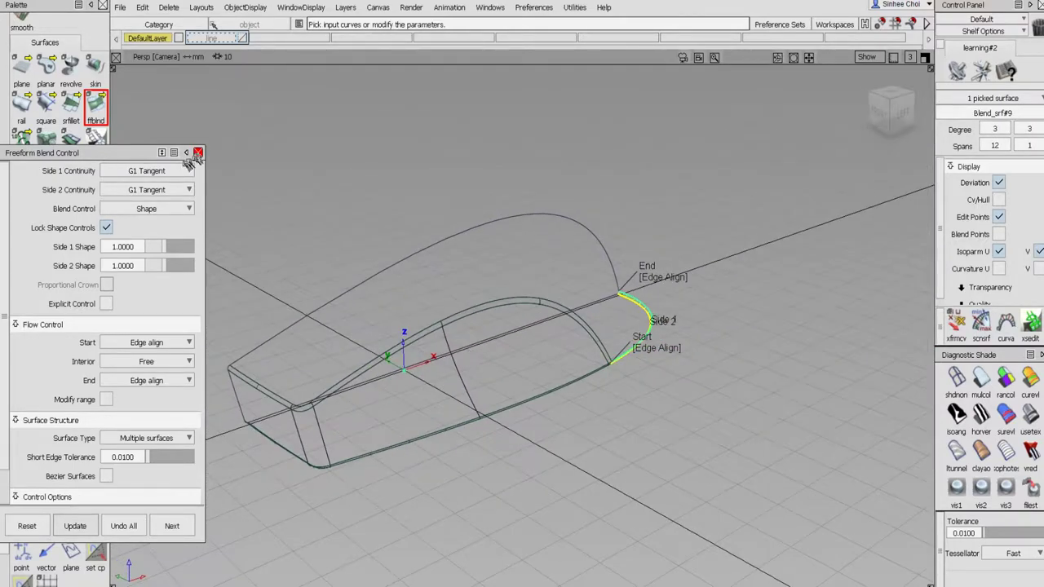
scroll(24, 65, up, 5)
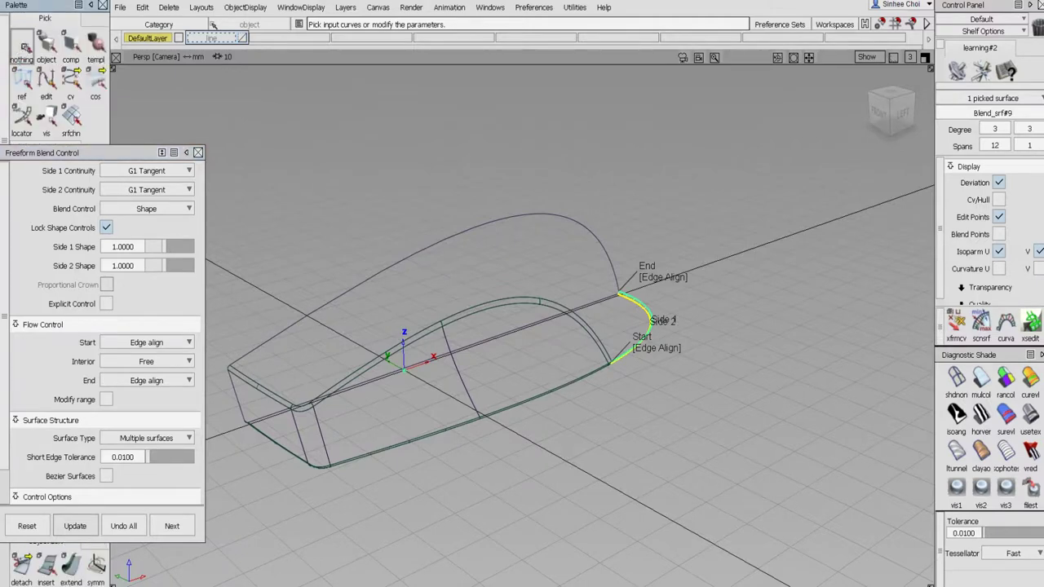
click(24, 47)
alt+shift+drag(617, 251, 606, 274)
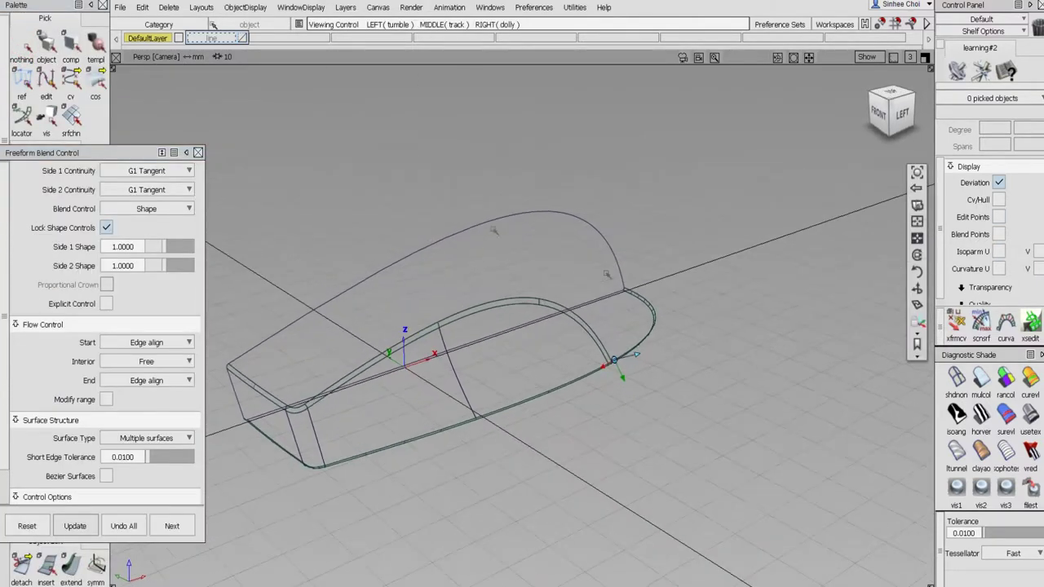
click(198, 148)
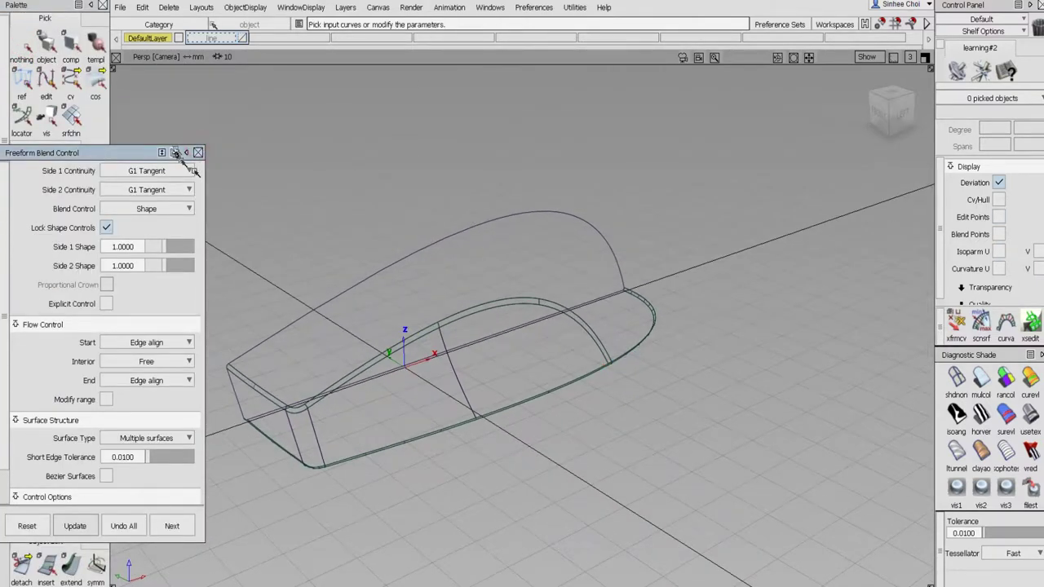
- Hide all CVs, hulls, edit points, isoparms and blend points on every surface of the mouse half
click(46, 44)
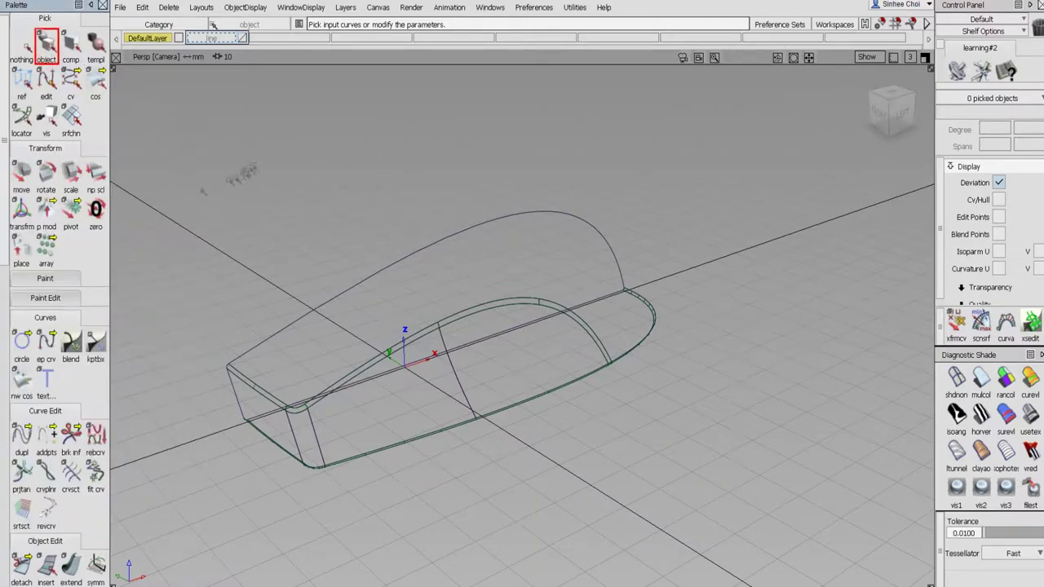
drag(205, 199, 695, 532)
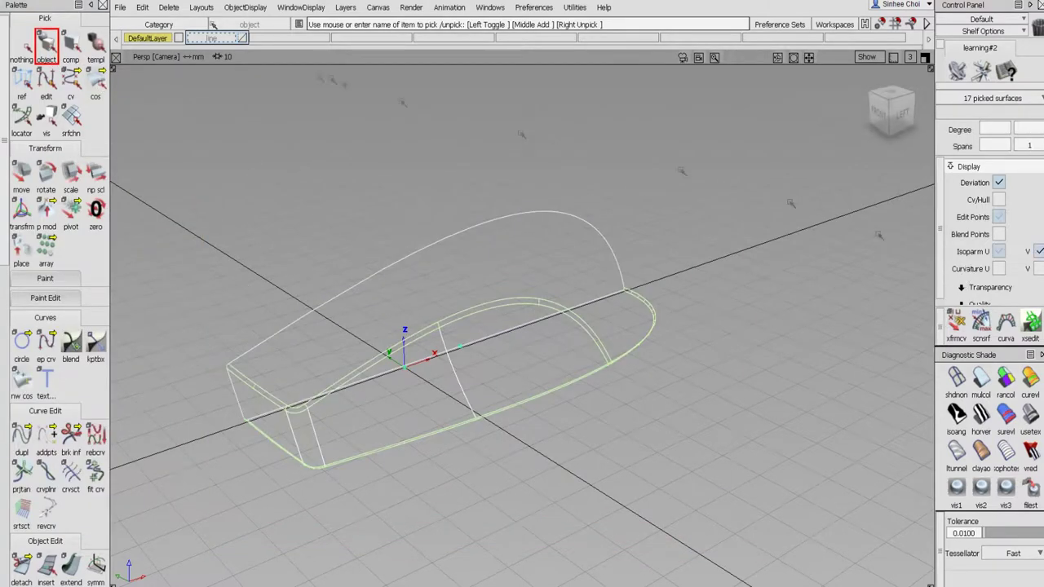
click(246, 9)
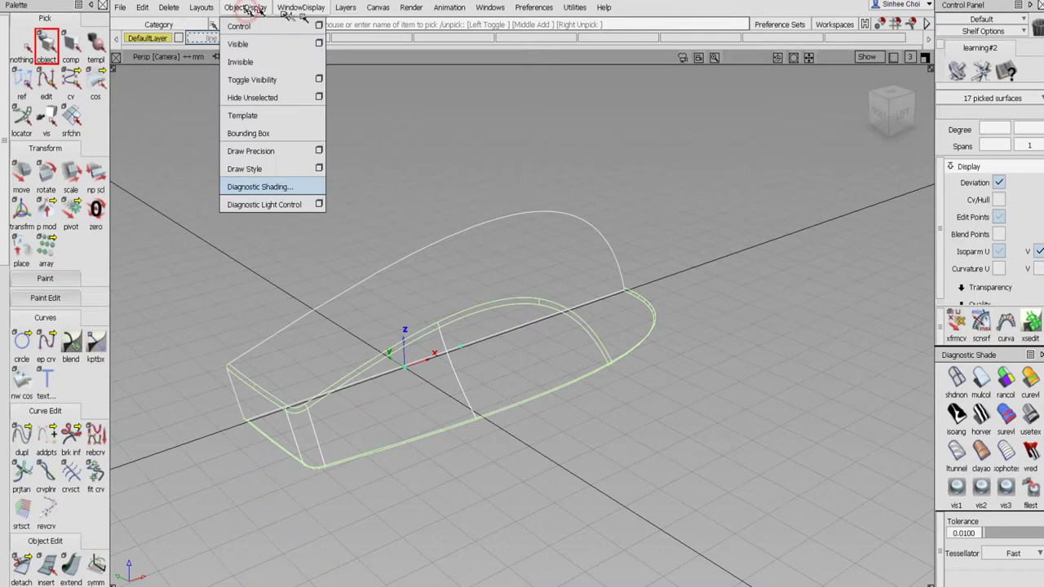
click(318, 25)
click(180, 232)
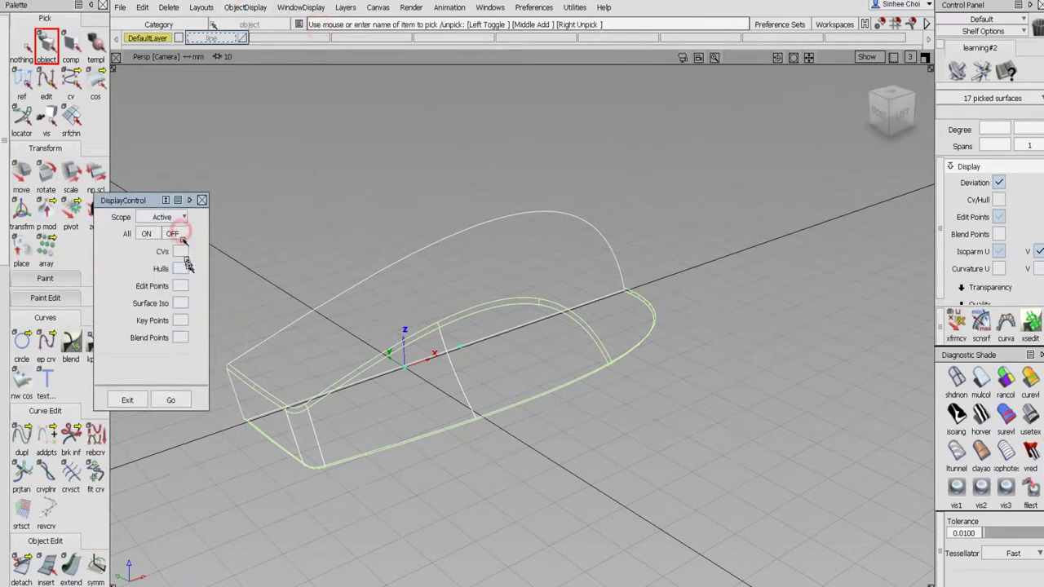
click(181, 401)
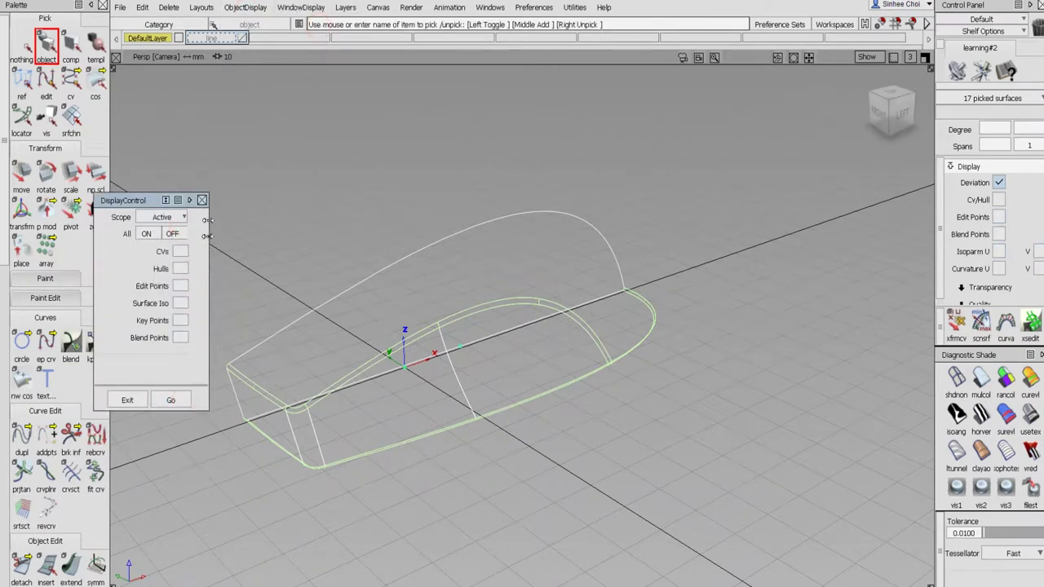
click(202, 200)
- Delete the construction history of all the selected mouse surfaces
click(171, 8)
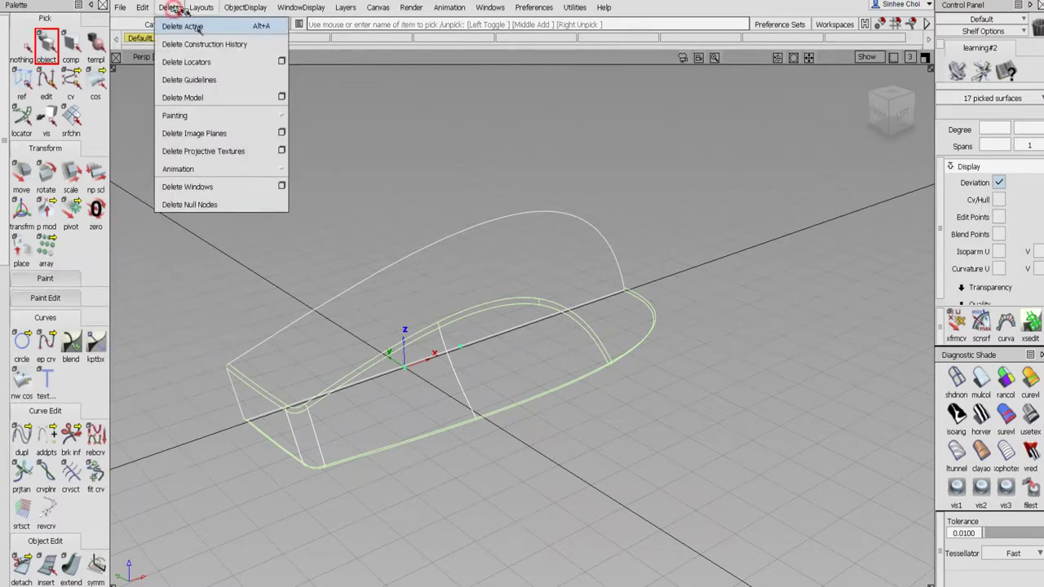
click(200, 44)
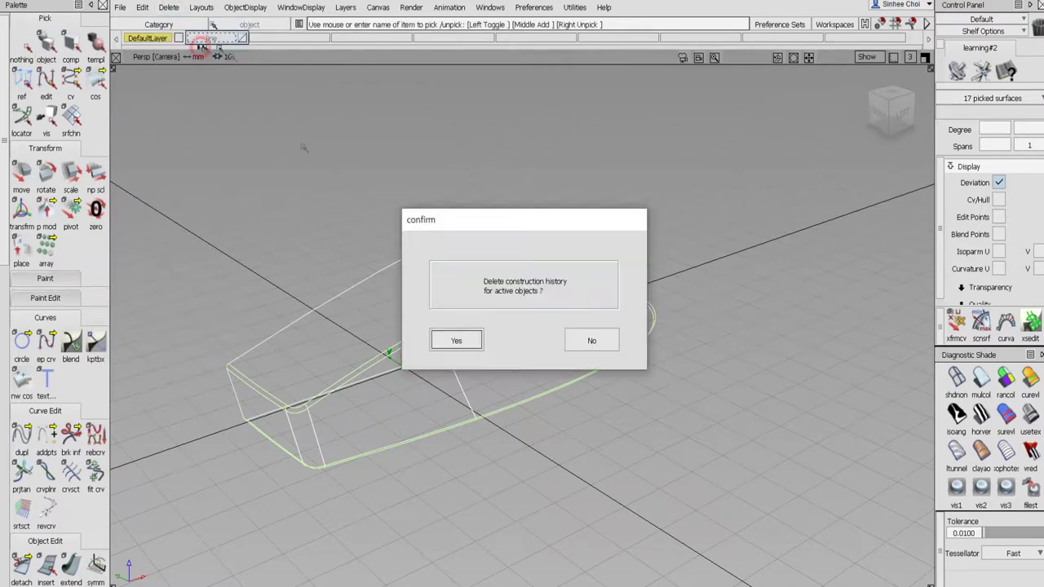
click(453, 340)
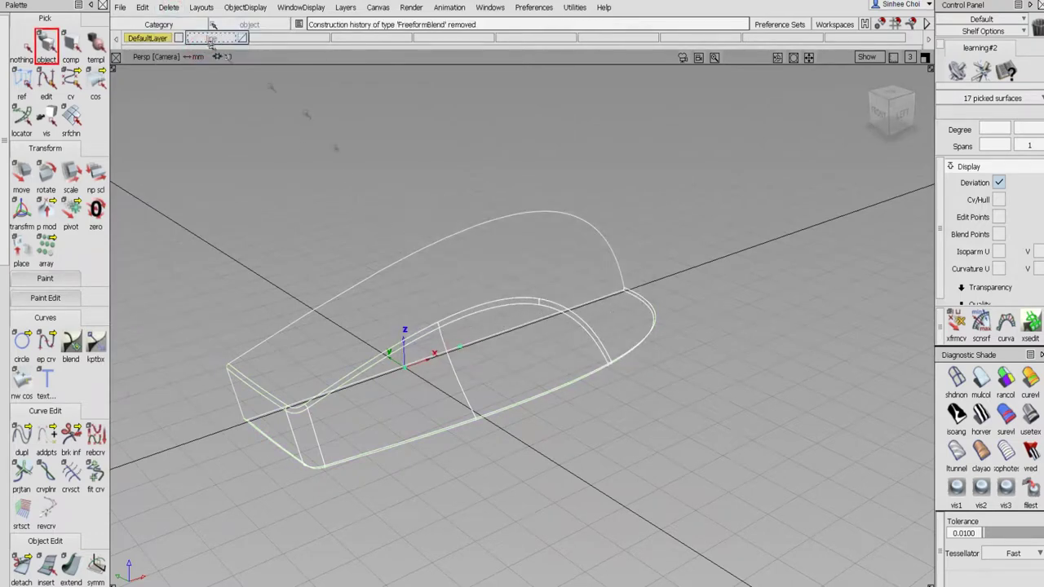
- Mirror the selected half across the XZ plane as a duplicate to complete the mouse body, and deselect everything
click(141, 7)
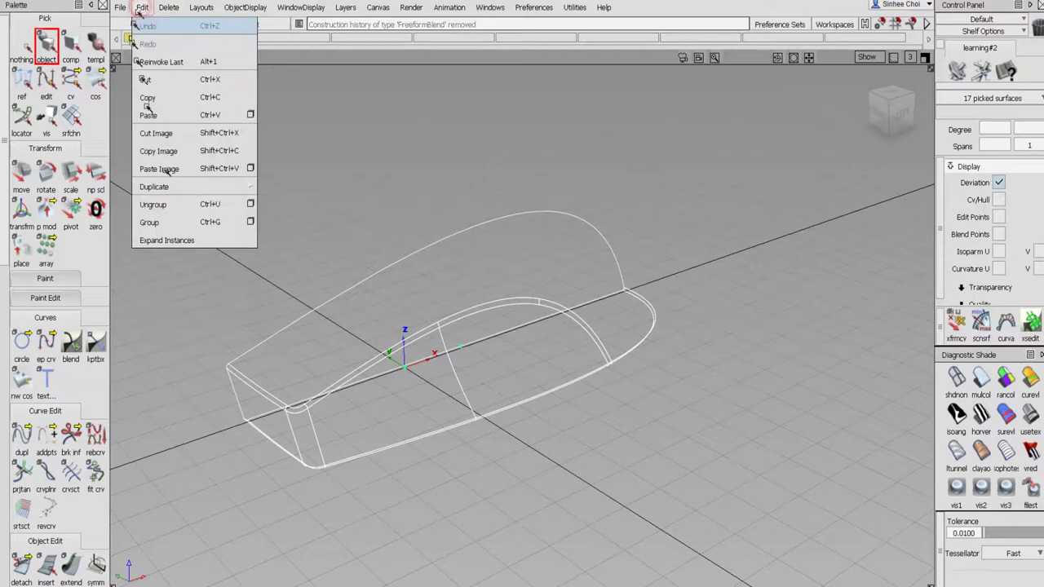
click(178, 186)
click(303, 204)
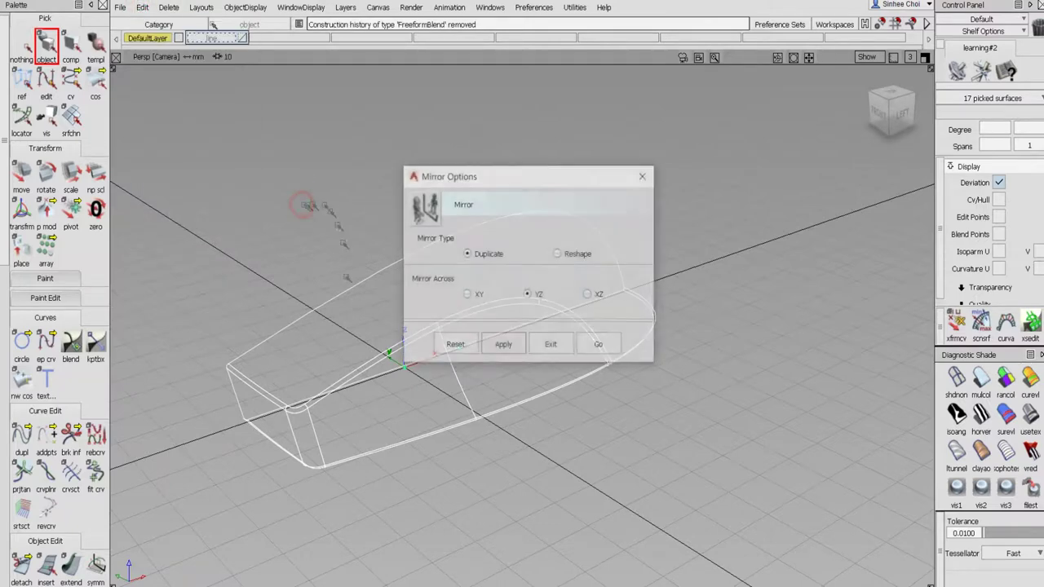
click(601, 345)
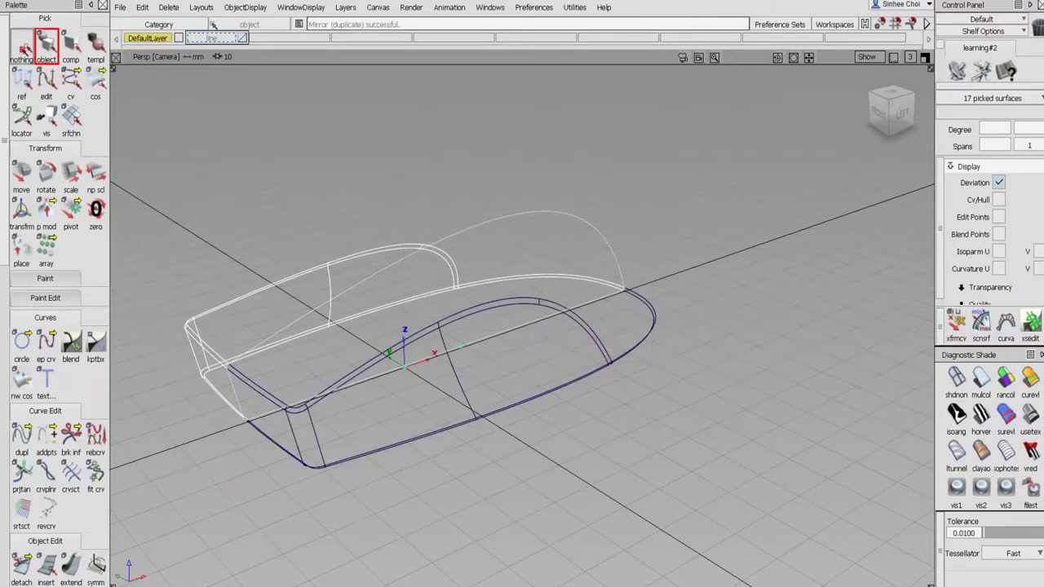
click(24, 49)
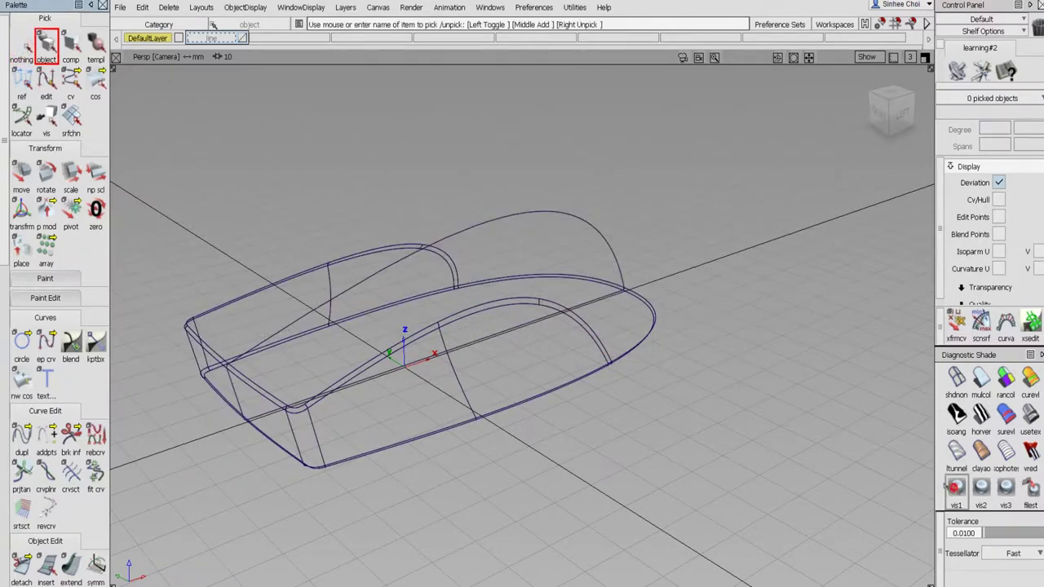
- Shade the complete mouse body and inspect its form in the perspective and top views
click(952, 487)
mouse_move(641, 387)
alt+shift+mouse_down()
mouse_move(565, 379)
mouse_move(442, 318)
mouse_move(327, 238)
mouse_move(279, 384)
mouse_move(500, 459)
mouse_move(593, 367)
mouse_move(685, 375)
mouse_move(473, 394)
mouse_move(419, 372)
mouse_move(315, 383)
mouse_move(394, 424)
mouse_move(424, 527)
mouse_move(409, 413)
alt+shift+mouse_up()
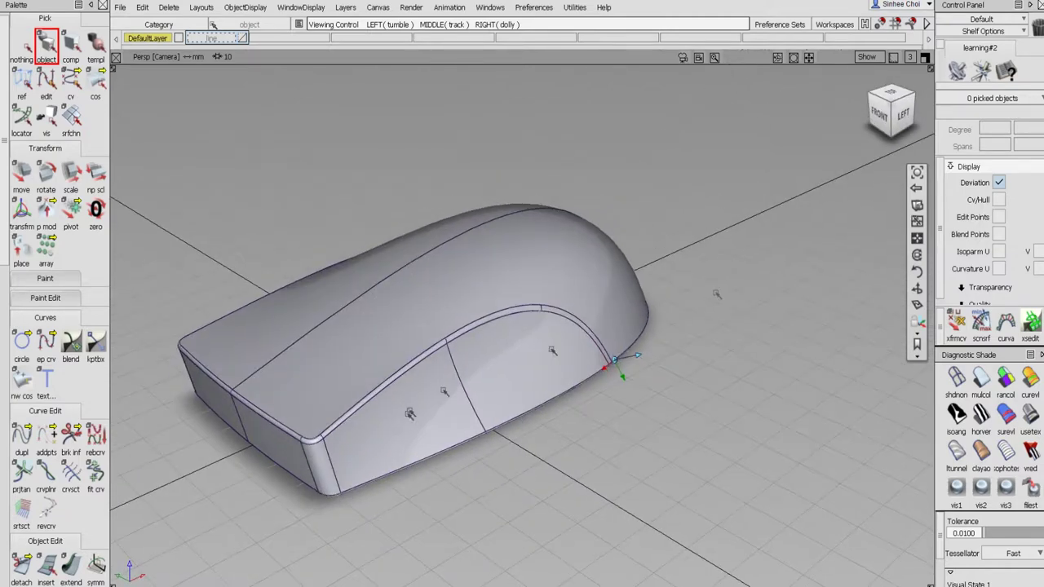
click(923, 57)
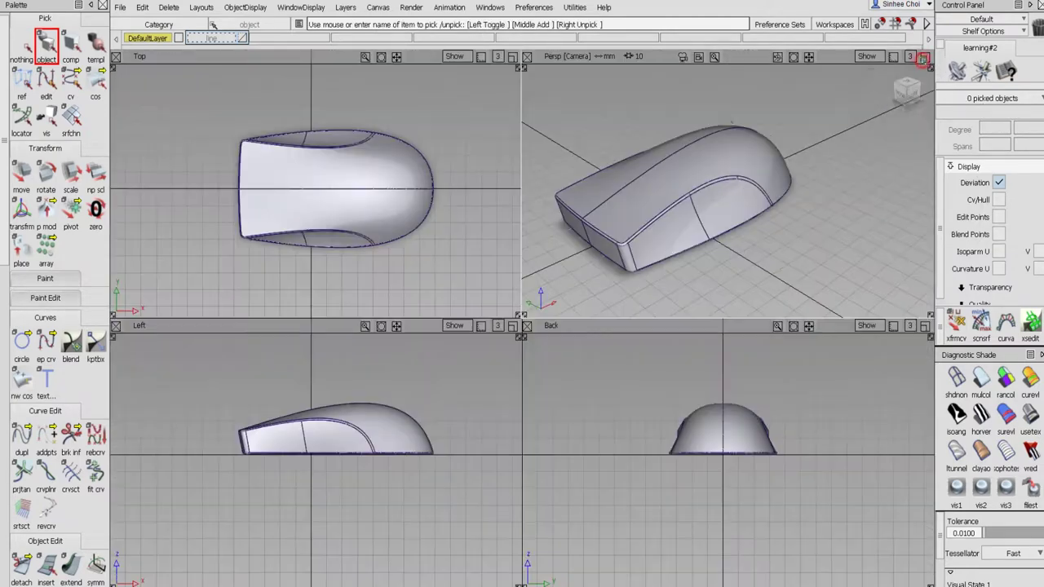
click(512, 56)
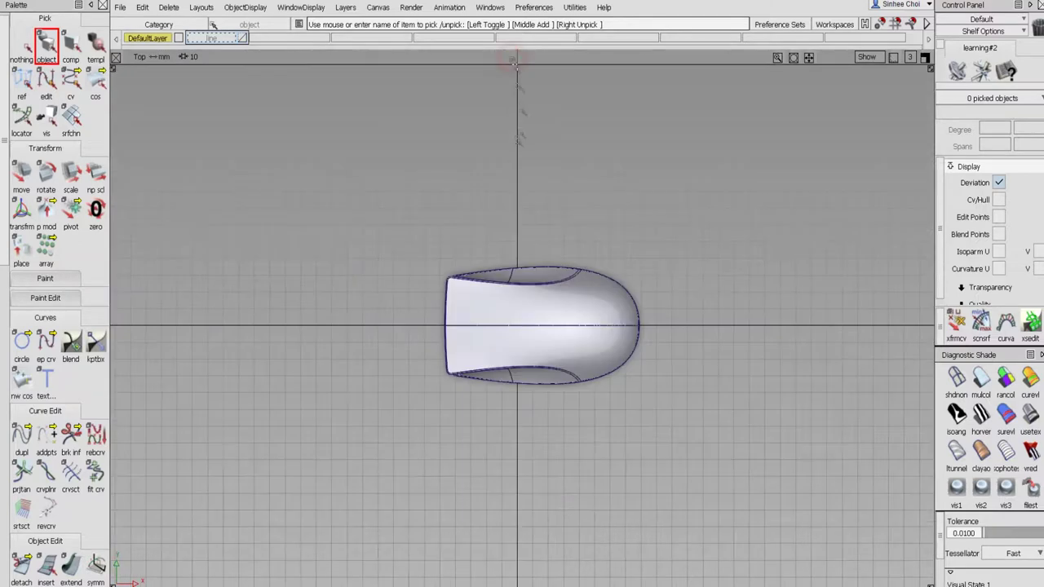
- Turn off the shading and place a circle on the centre line at -30, 0, 0 in the top view
click(954, 377)
alt+shift+right_drag(614, 346, 652, 247)
click(20, 342)
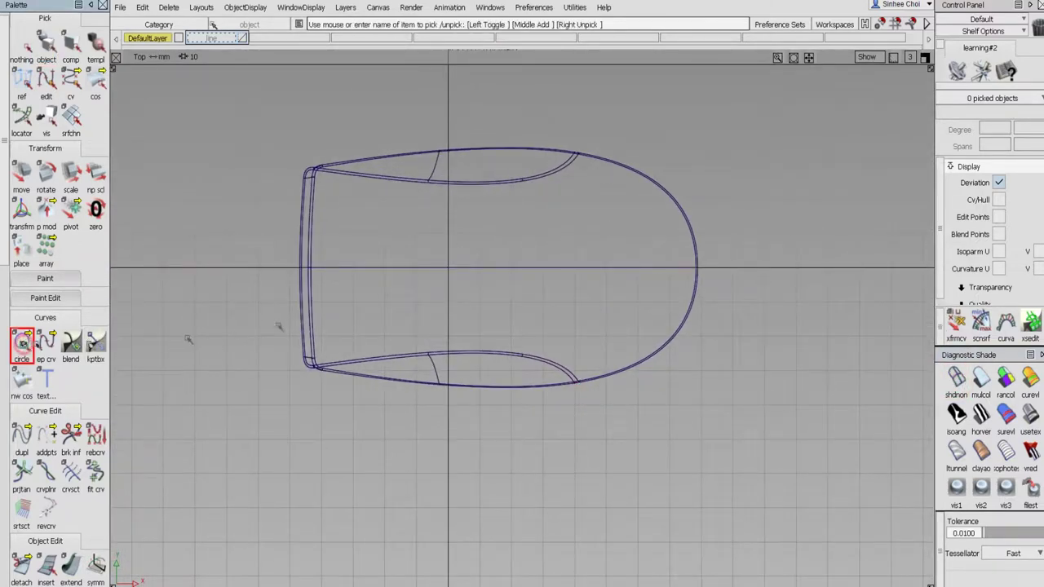
click(354, 282)
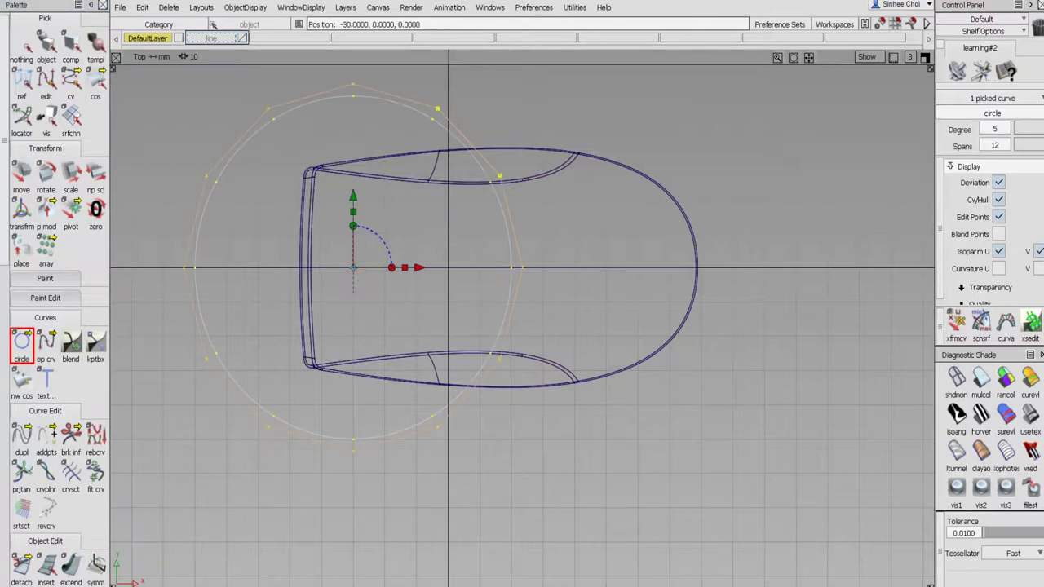
- Scale the circle down to a small ring centred on the mouse's front centre line
click(70, 171)
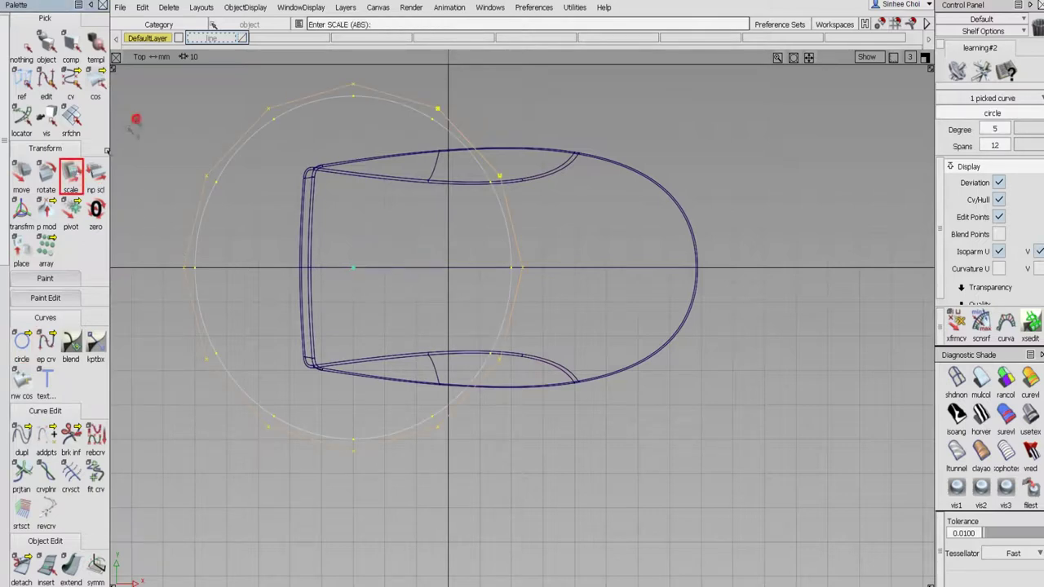
drag(135, 116, 101, 416)
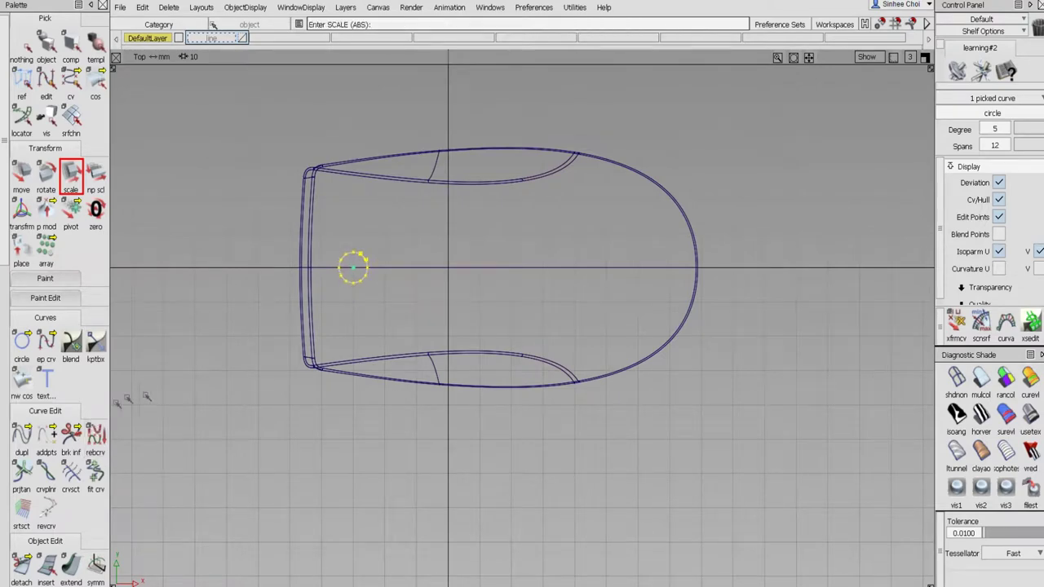
alt+shift+right_drag(158, 379, 178, 269)
alt+shift+middle_drag(178, 269, 324, 297)
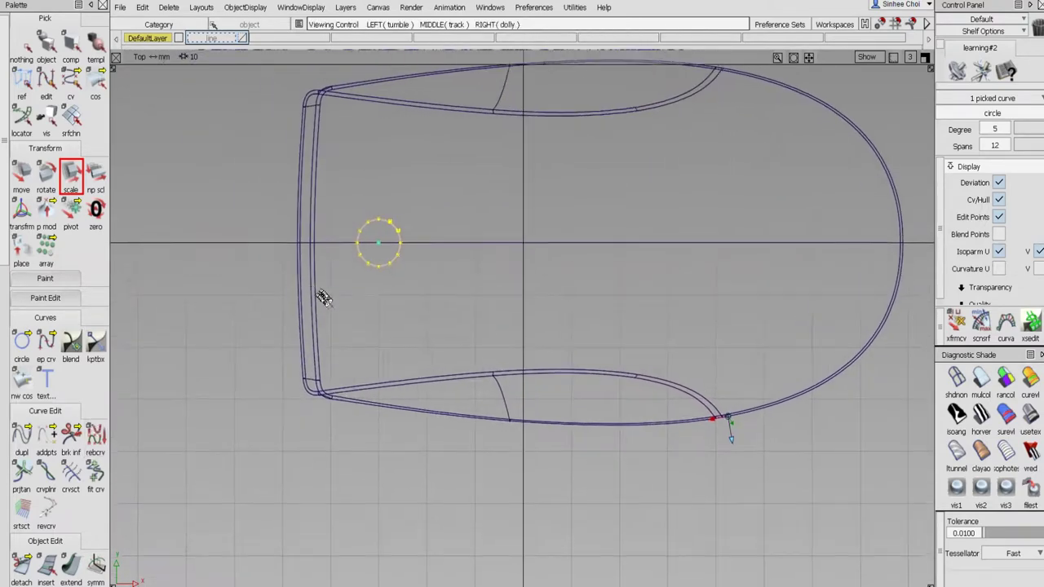
- Detach the circle at its uppermost and lowermost points to split it into a left and a right half
scroll(6, 413, down, 10)
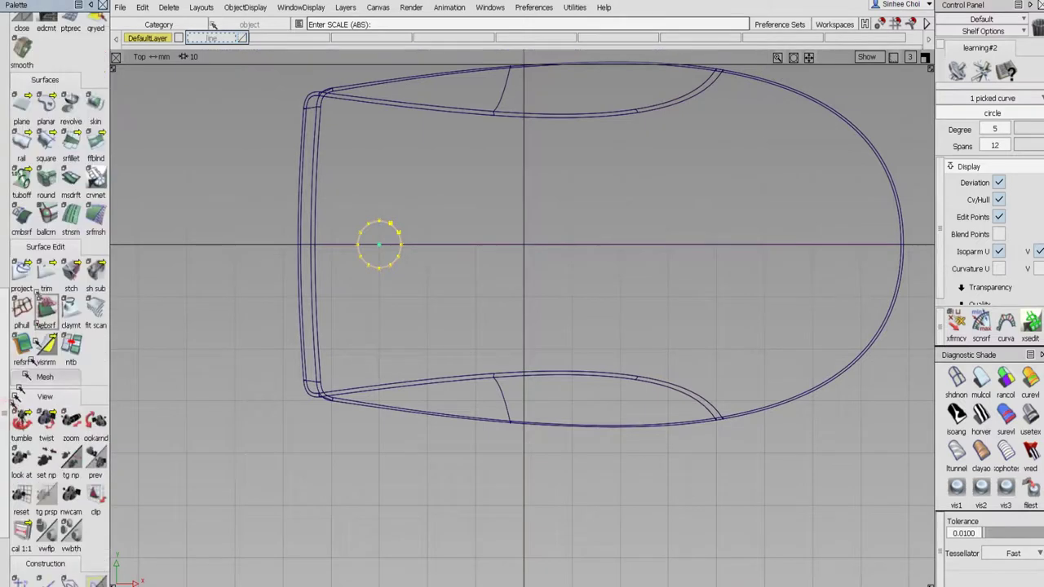
scroll(8, 99, up, 10)
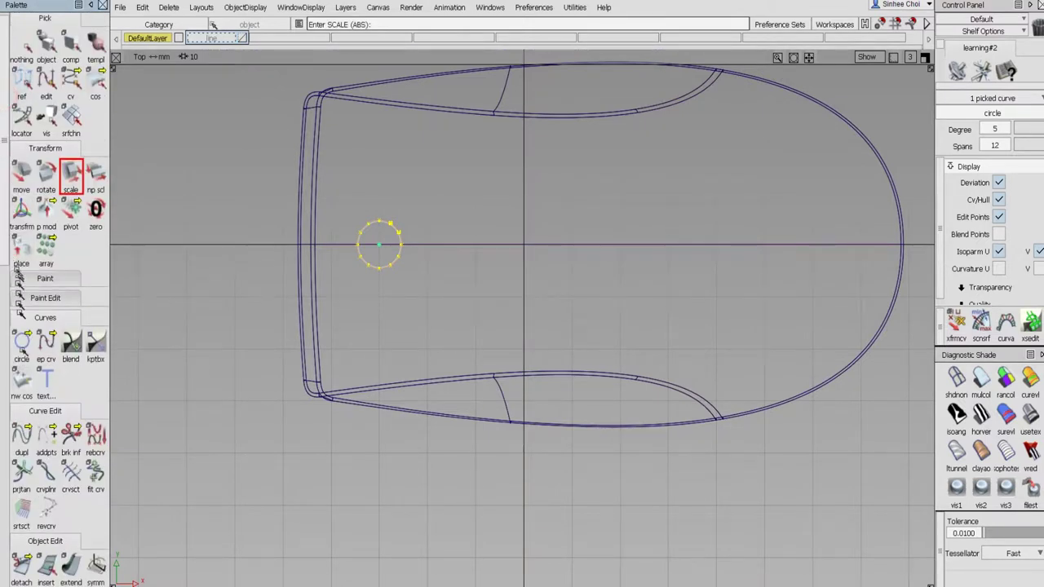
click(21, 563)
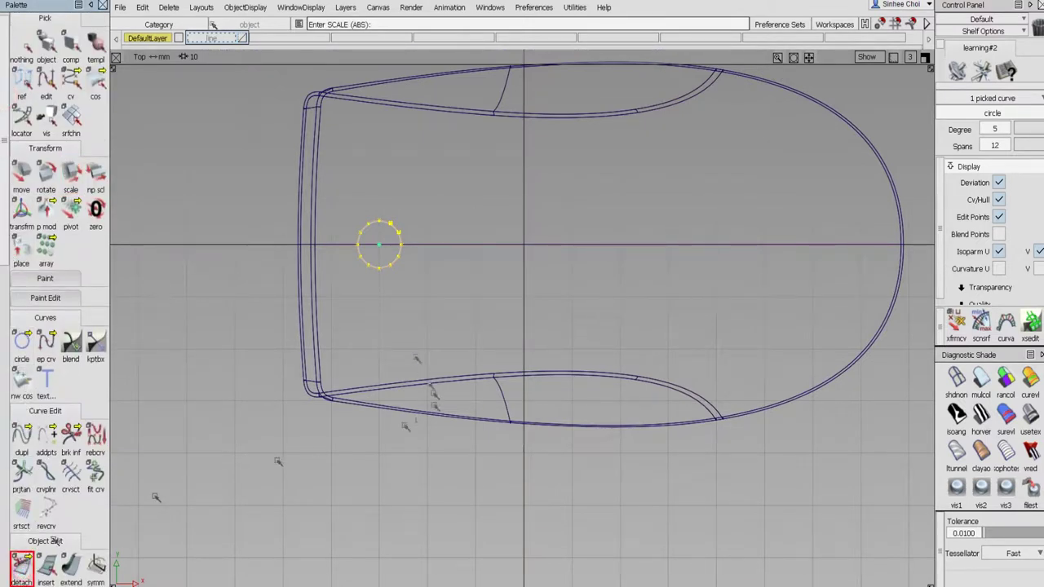
click(380, 222)
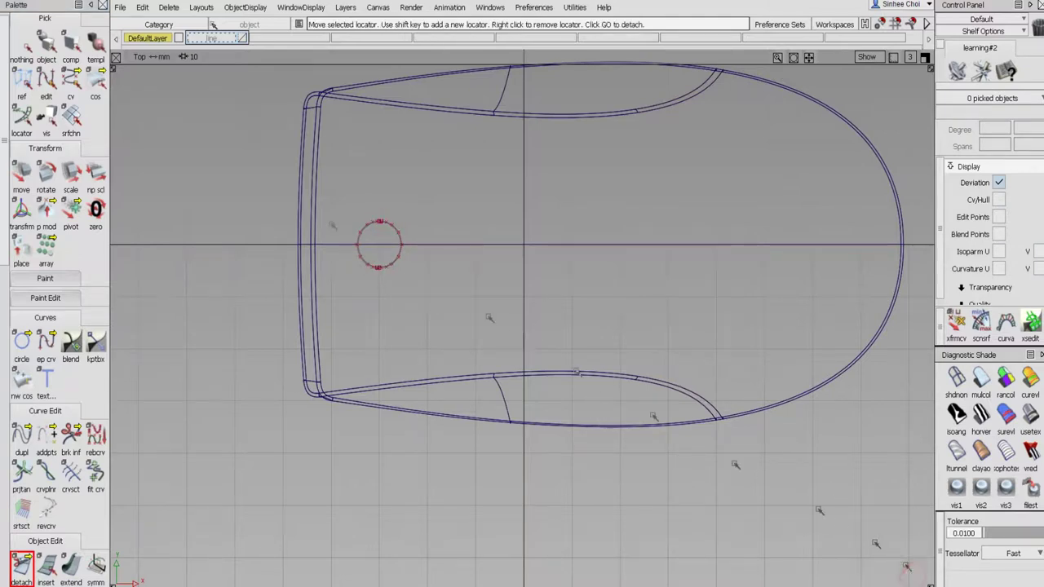
- Move the right half circle one grid spacing along the centre line, away from the left half
click(46, 47)
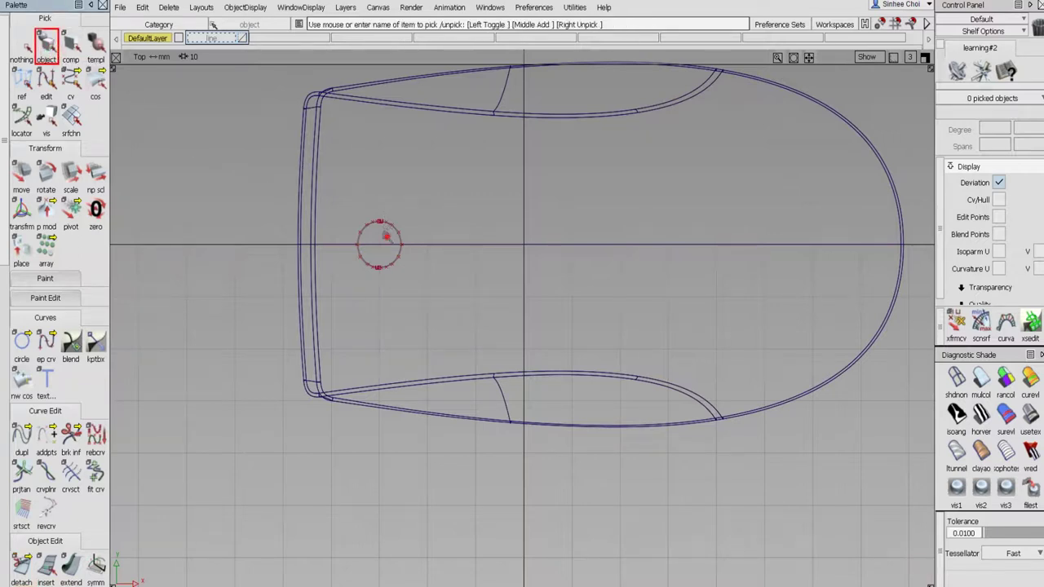
click(386, 237)
click(21, 172)
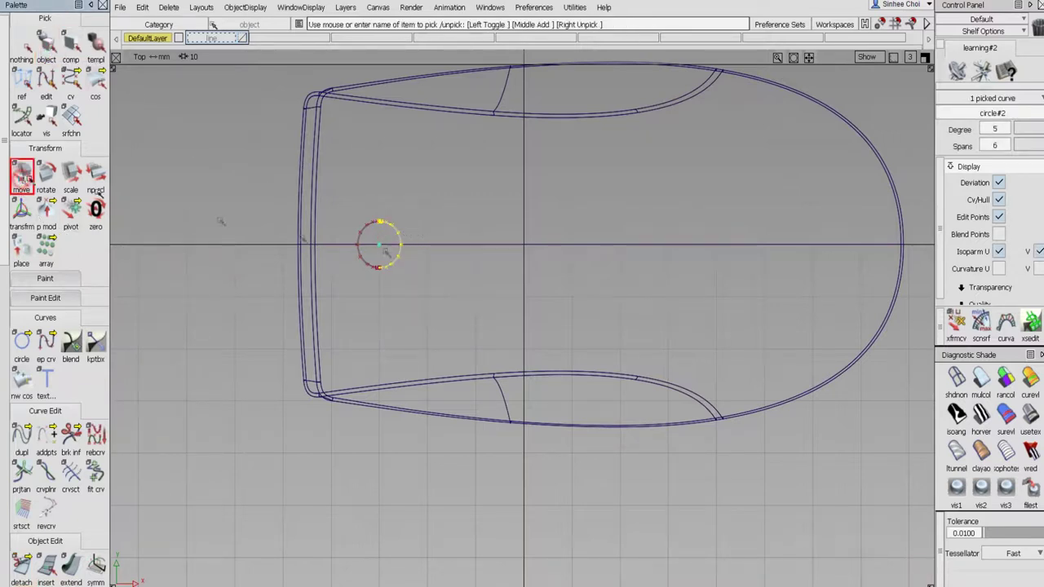
alt+middle_click(458, 225)
middle_drag(500, 229, 444, 232)
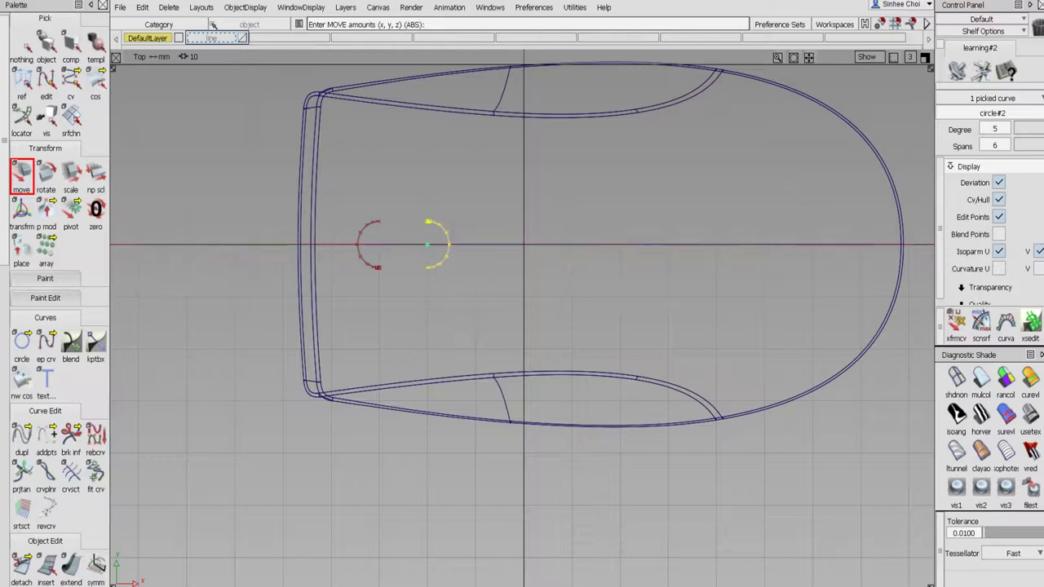
- Join the two half circles with two straight edit-point curves snapped to their upper and lower ends, closing the slot outline
click(46, 342)
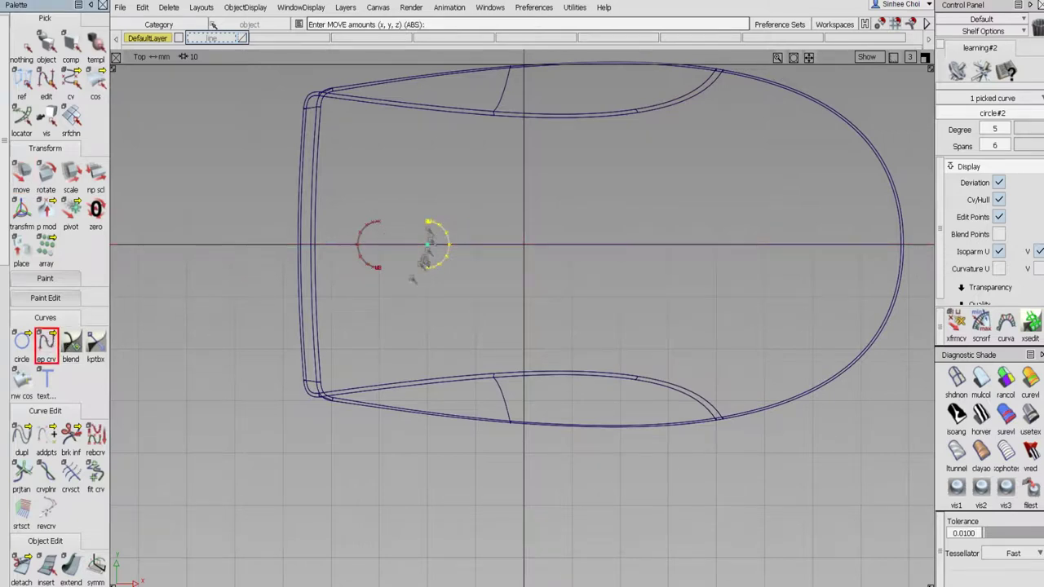
ctrl+click(388, 210)
ctrl+click(405, 214)
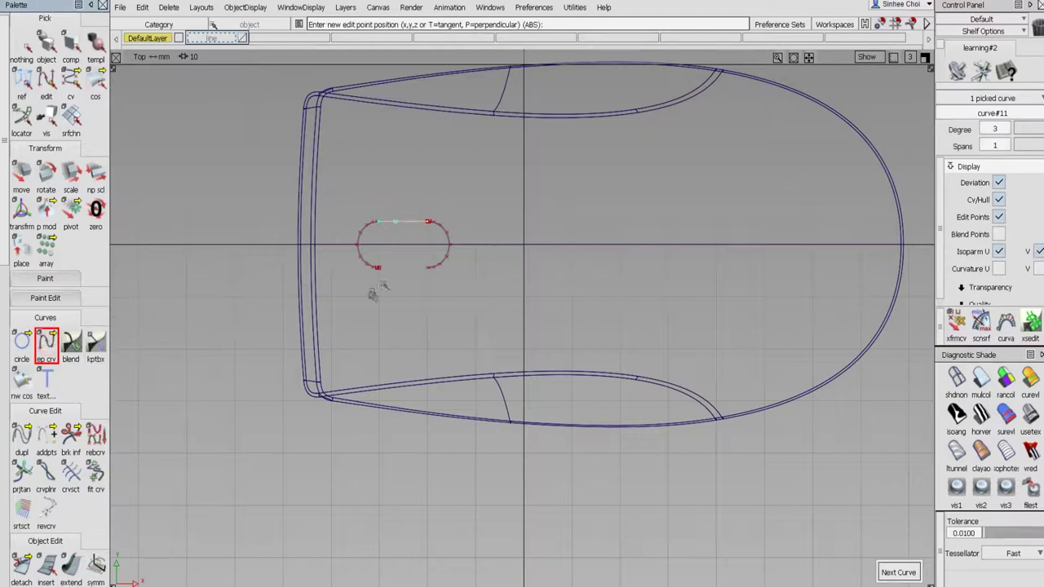
click(416, 277)
ctrl+click(398, 274)
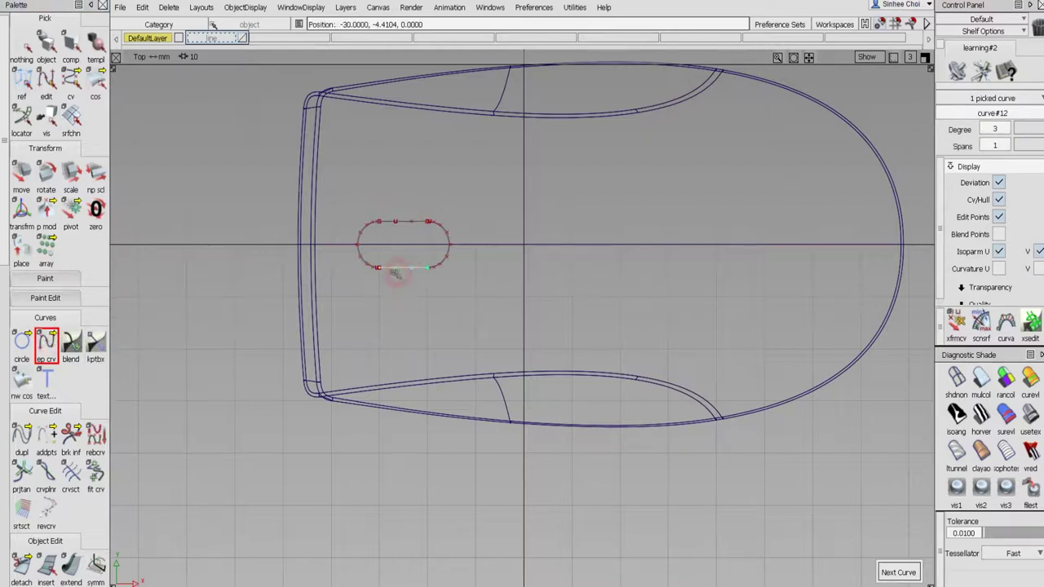
- Group the four slot curves with a centred pivot, and turn off their CV/hull and edit point display
click(22, 46)
click(47, 45)
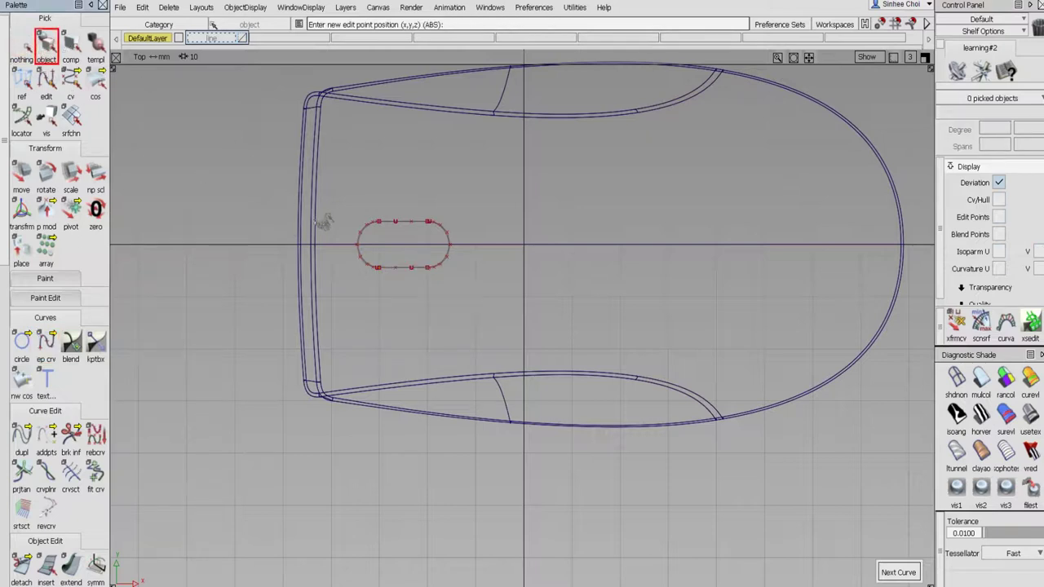
drag(350, 208, 455, 287)
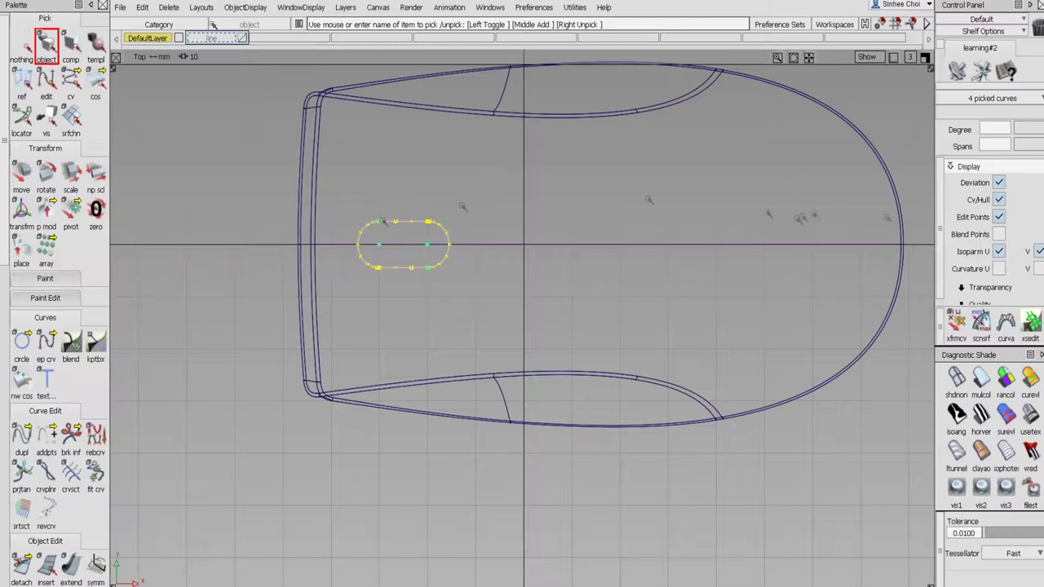
click(140, 7)
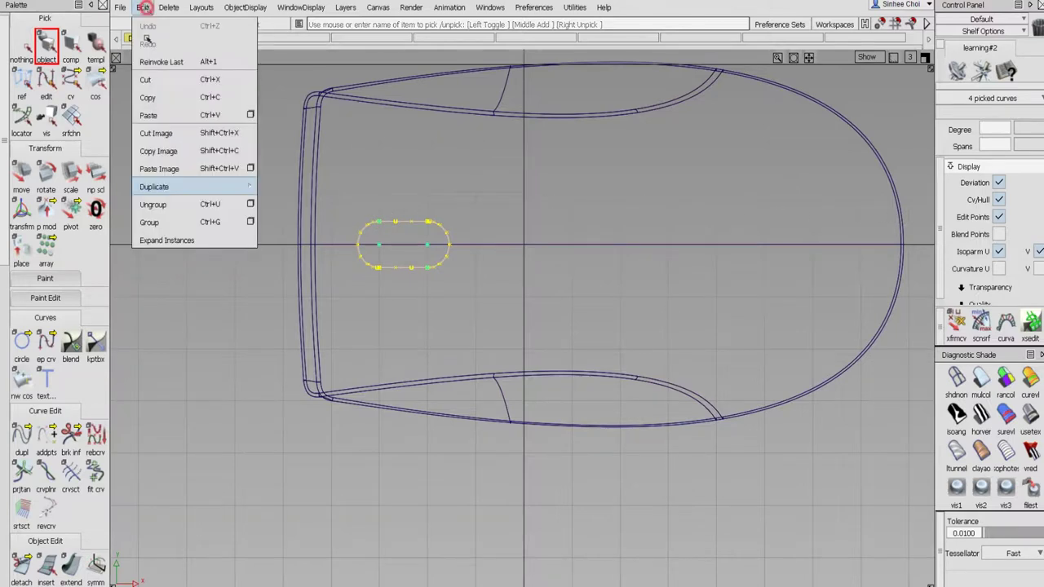
click(160, 221)
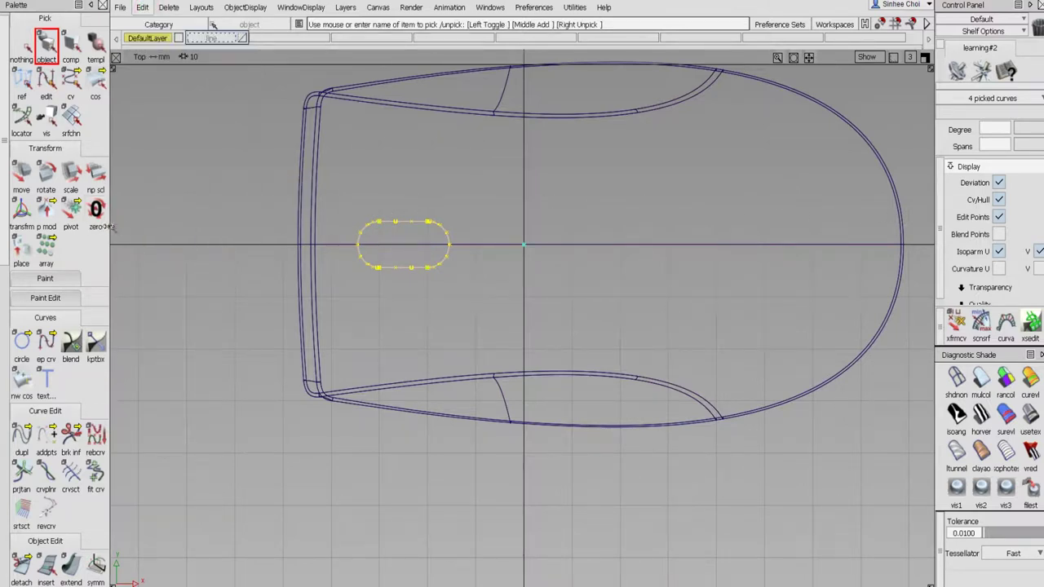
drag(71, 209, 122, 213)
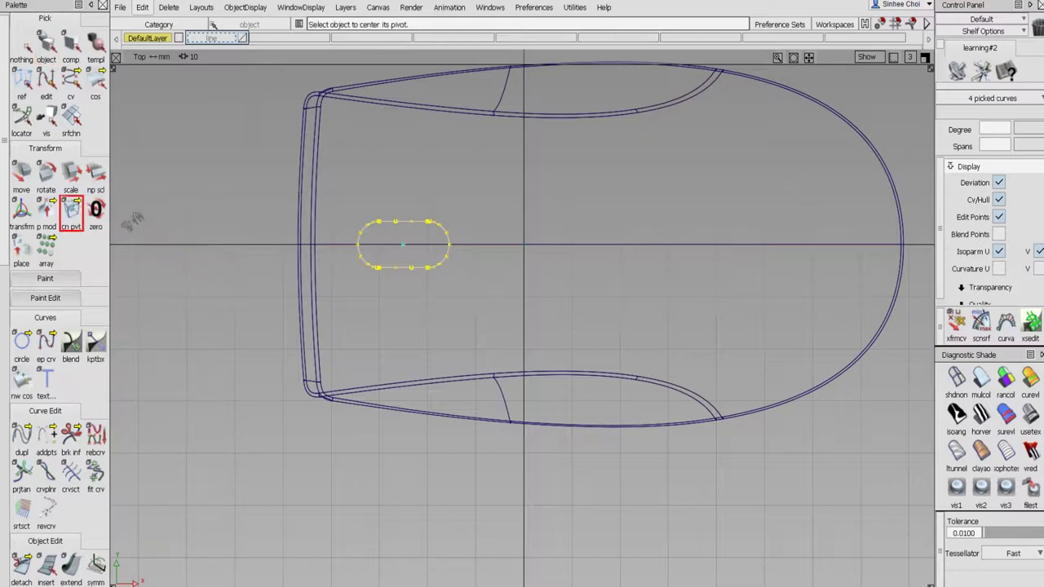
click(999, 200)
click(1000, 216)
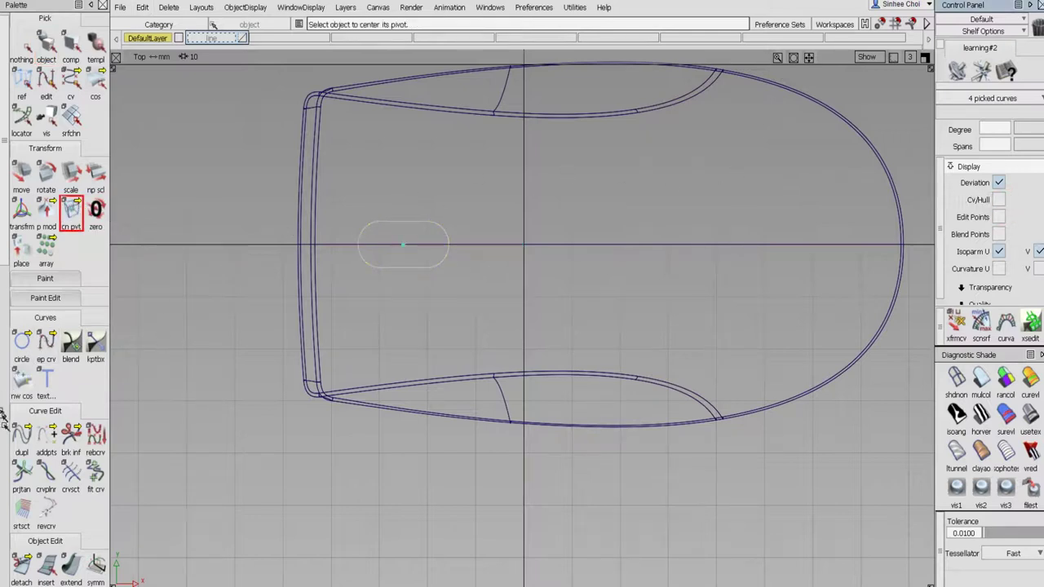
- Offset the slot outline inward by about 2.08 mm to create a smaller concentric slot
scroll(28, 409, down, 3)
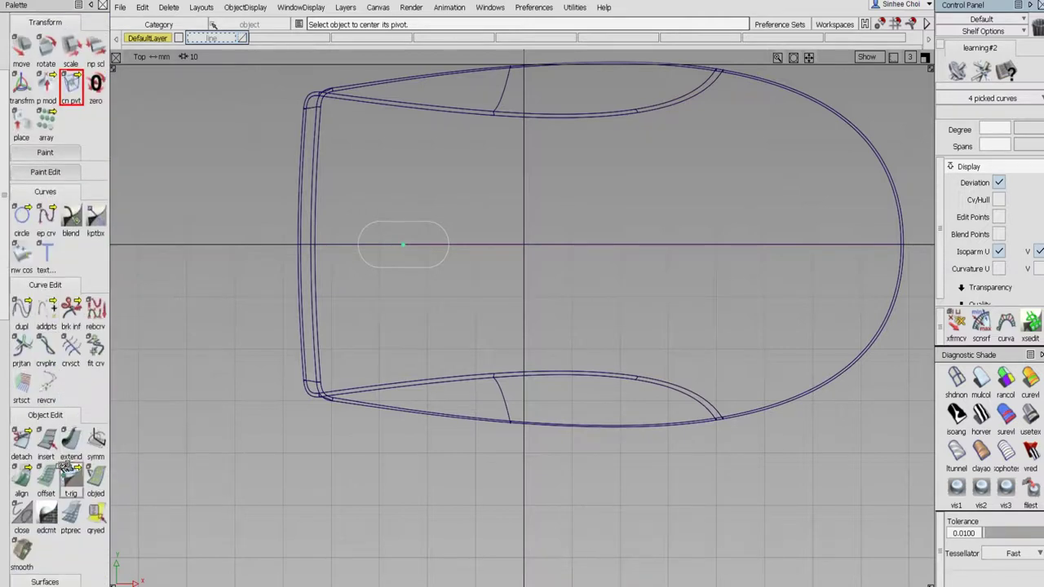
click(47, 476)
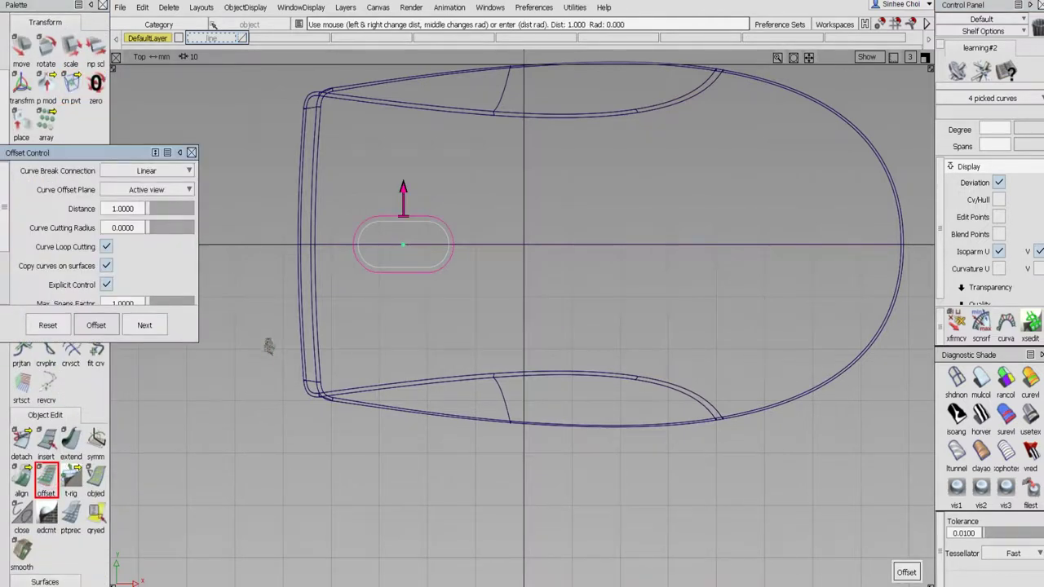
drag(269, 346, 272, 373)
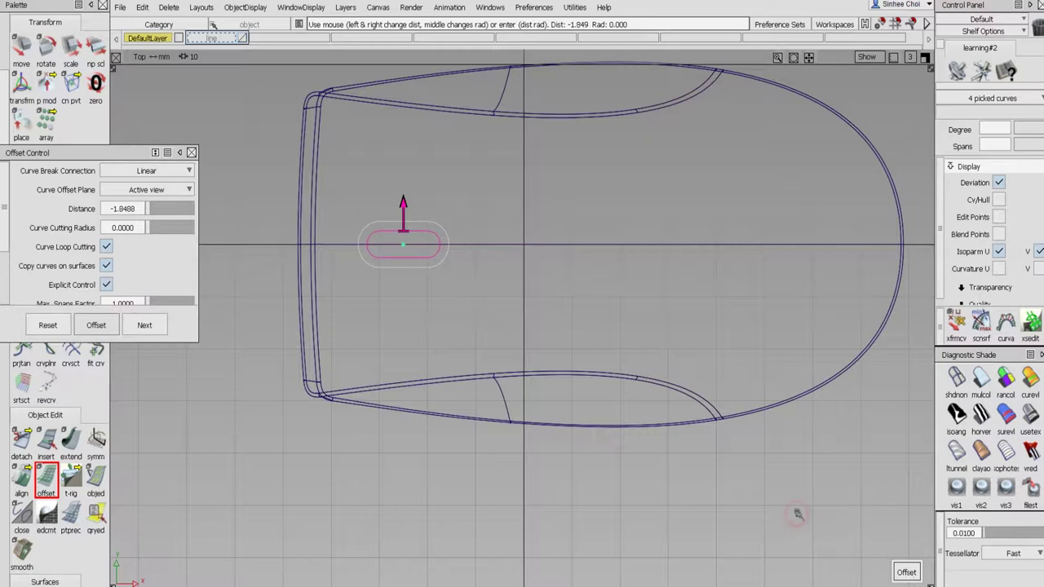
drag(798, 513, 796, 515)
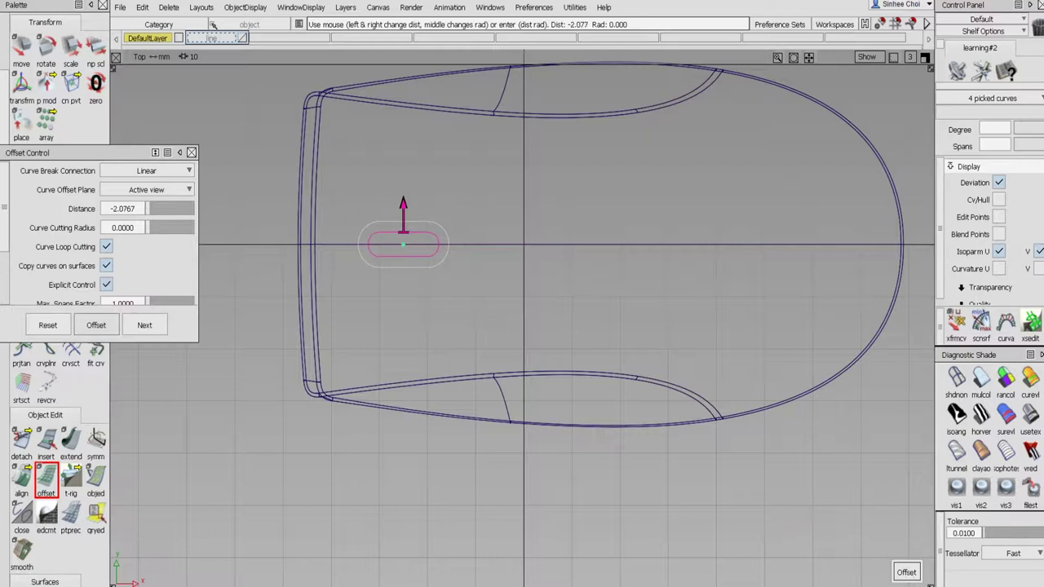
click(907, 573)
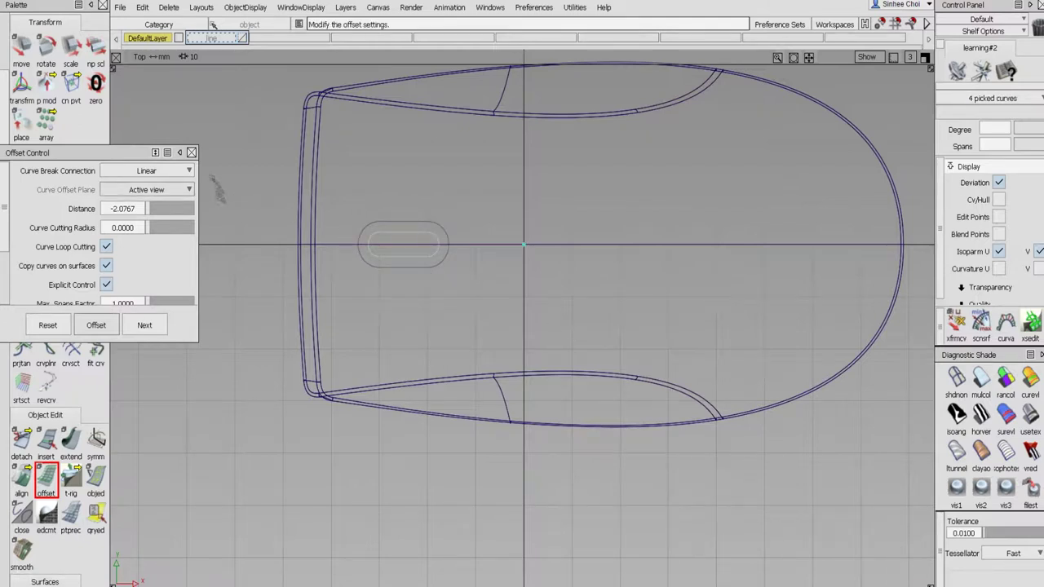
click(192, 153)
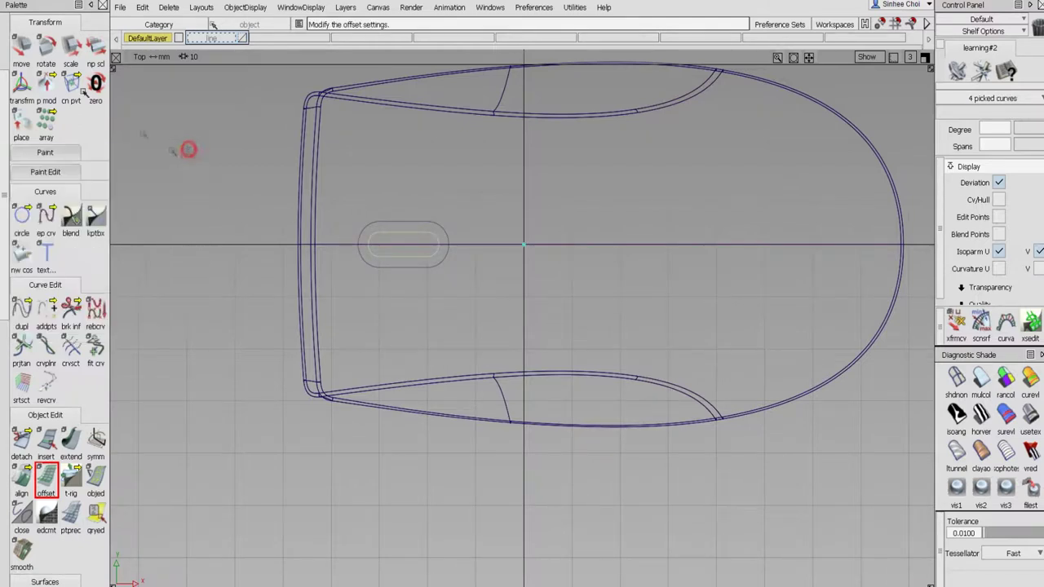
- Group the outer and inner slot outlines together and centre the new group's pivot
click(5, 48)
click(22, 49)
click(37, 47)
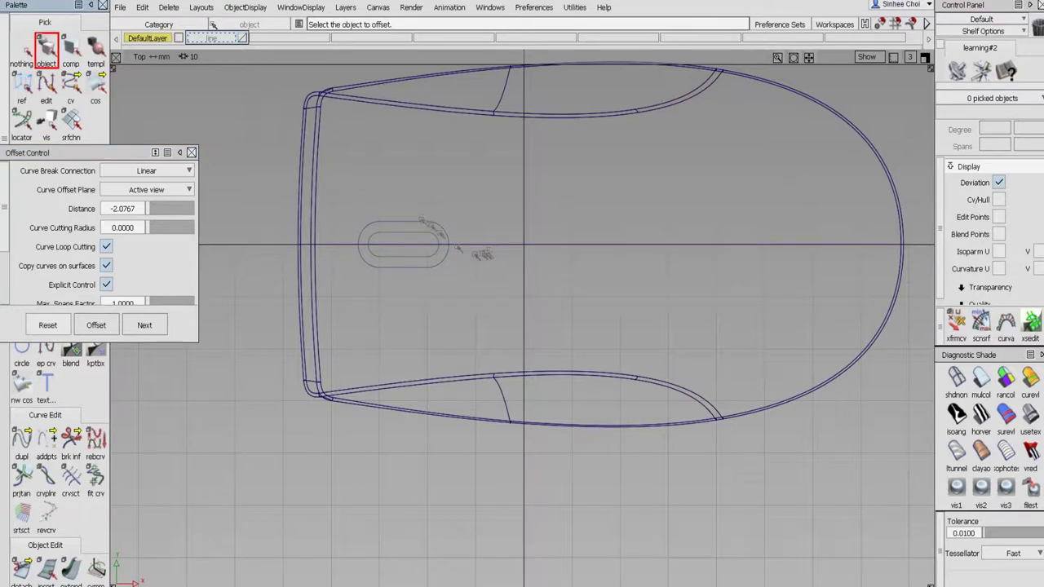
click(390, 207)
click(401, 240)
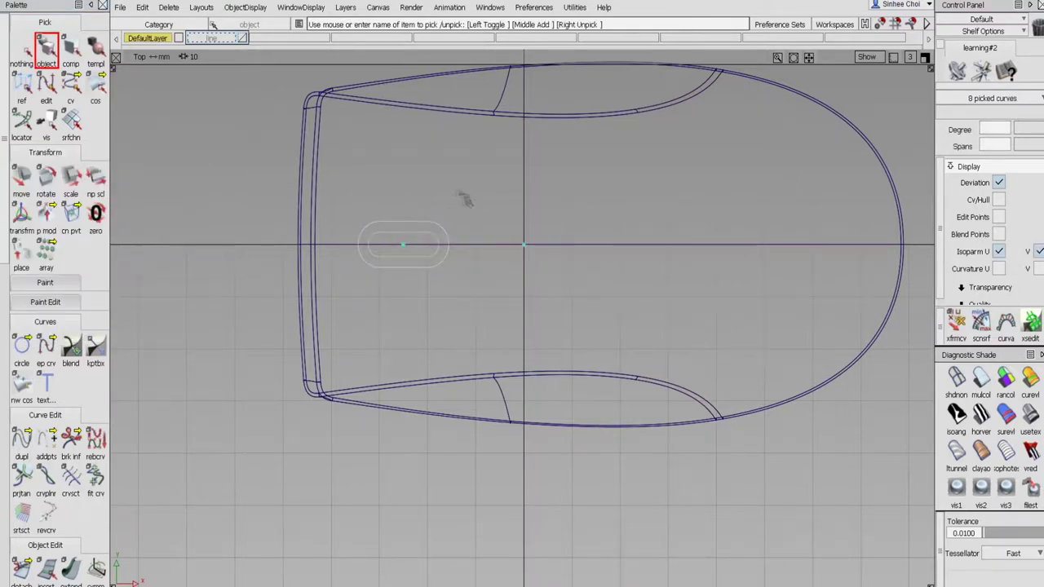
click(142, 9)
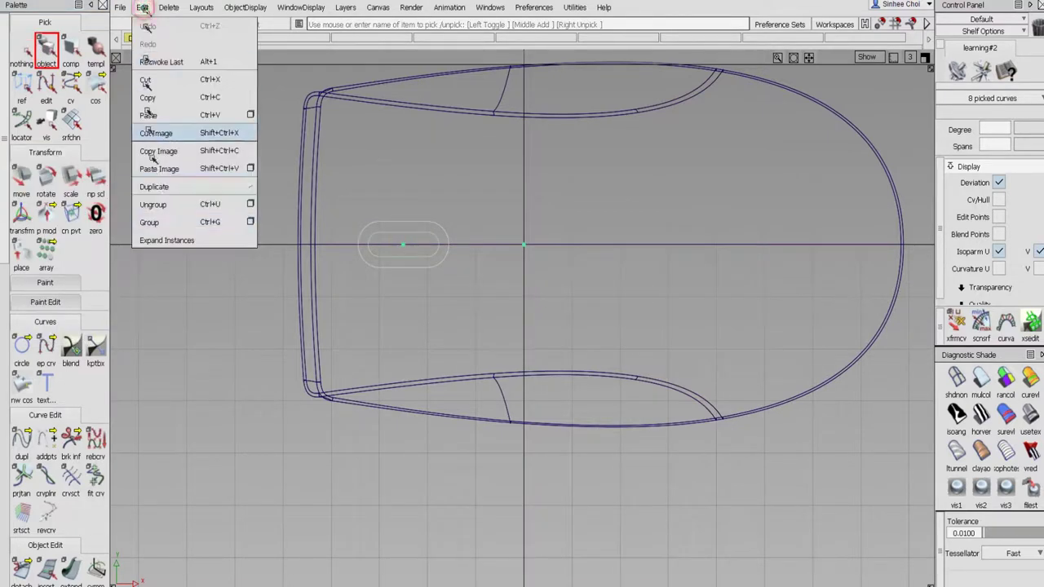
click(164, 219)
drag(71, 213, 121, 217)
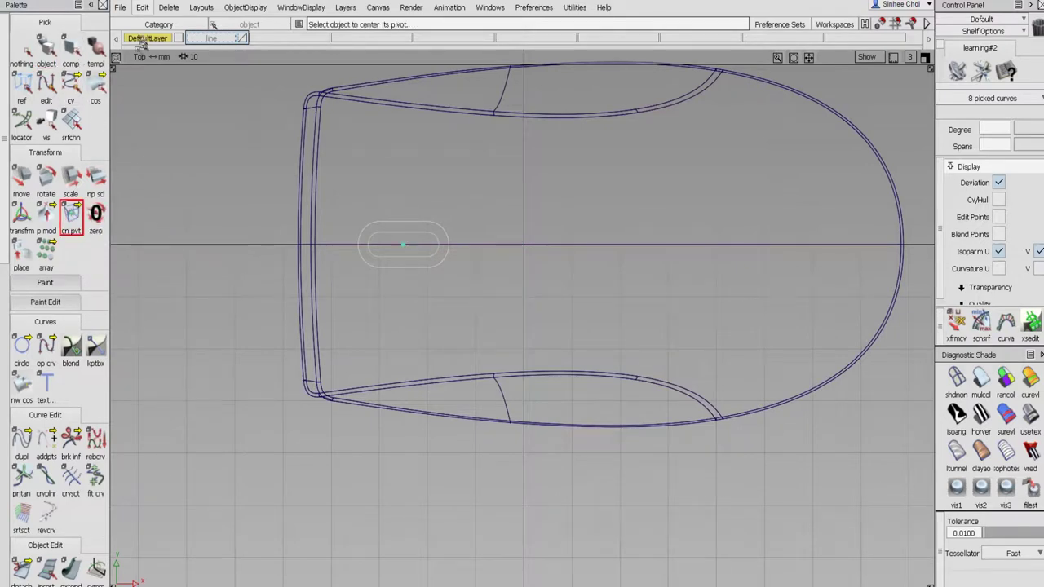
- Delete the construction history of the grouped slot curves
click(168, 7)
click(219, 43)
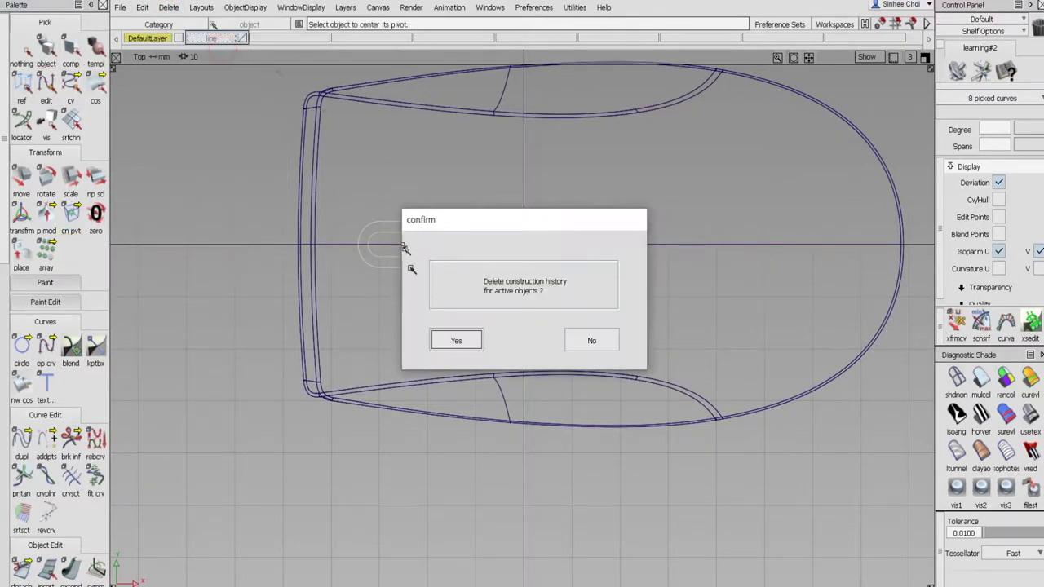
click(456, 338)
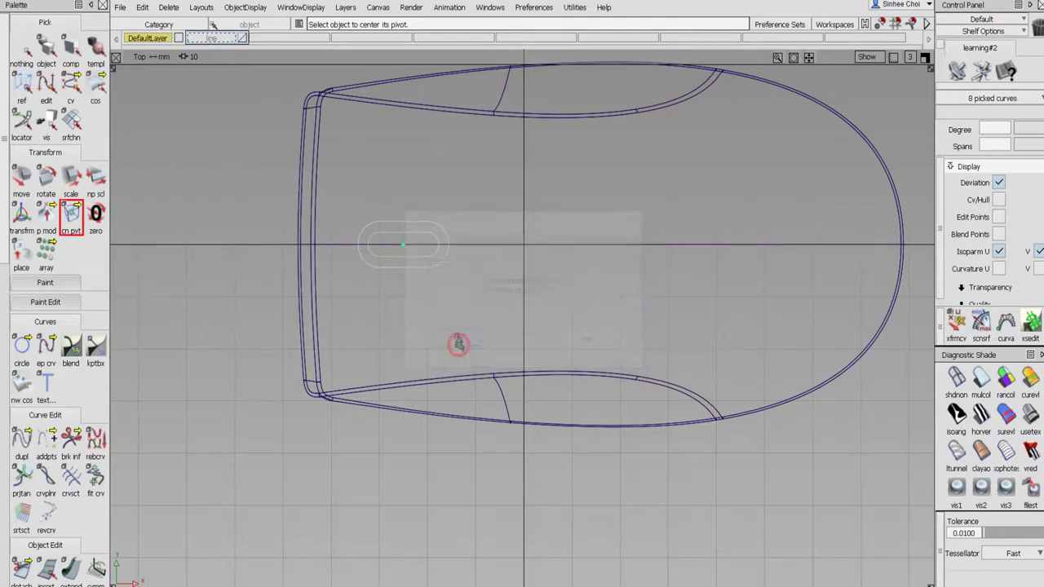
- Move the slot group up in the Left view so its centre lies on the mouse's upper profile line
click(925, 57)
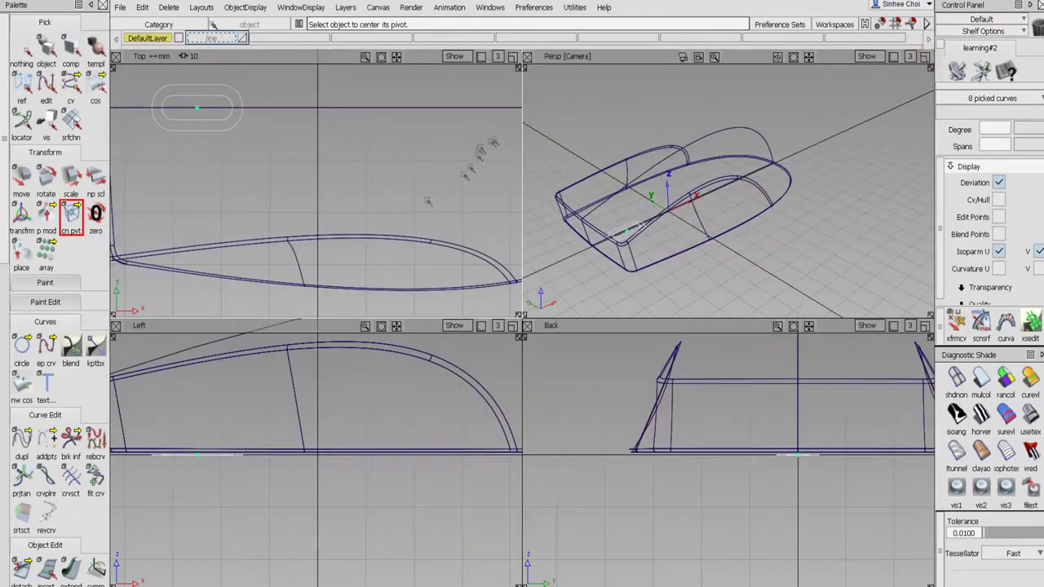
click(24, 180)
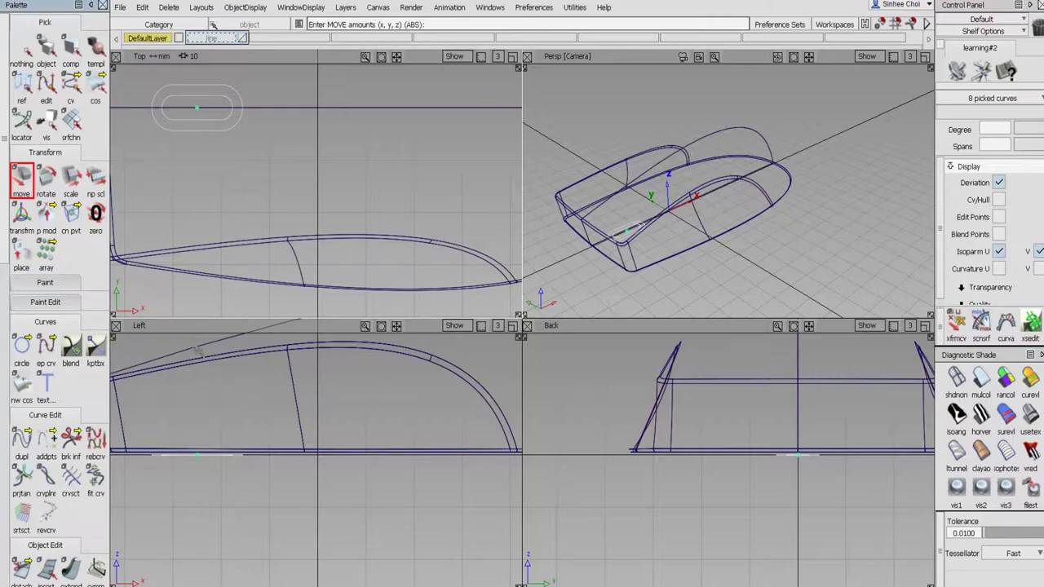
drag(193, 347, 193, 348)
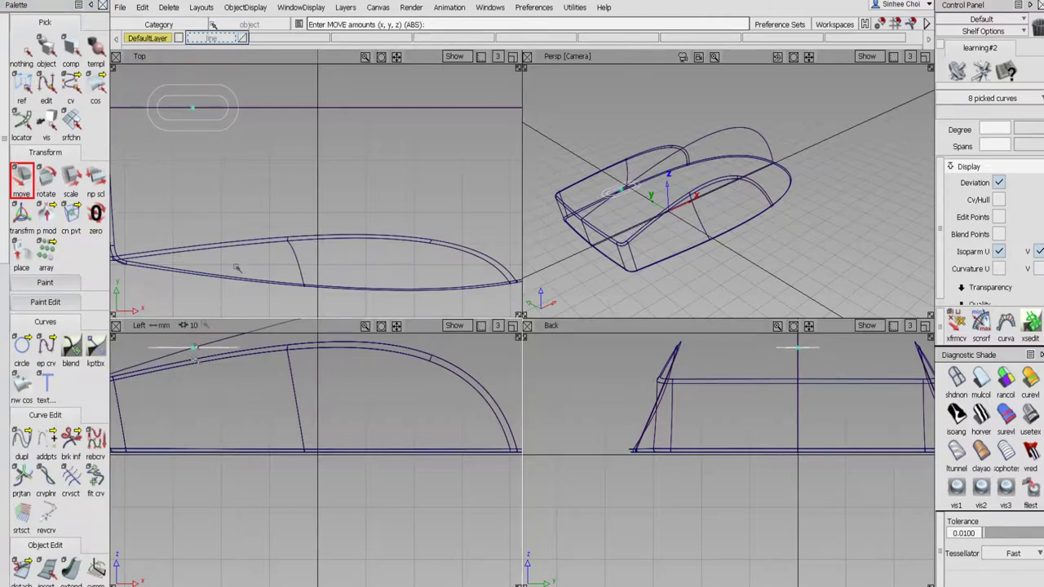
- Rotate the slot group by about -14.7 degrees around Y in the Left view to follow the upper profile's slope
alt+shift+middle_drag(319, 165, 402, 194)
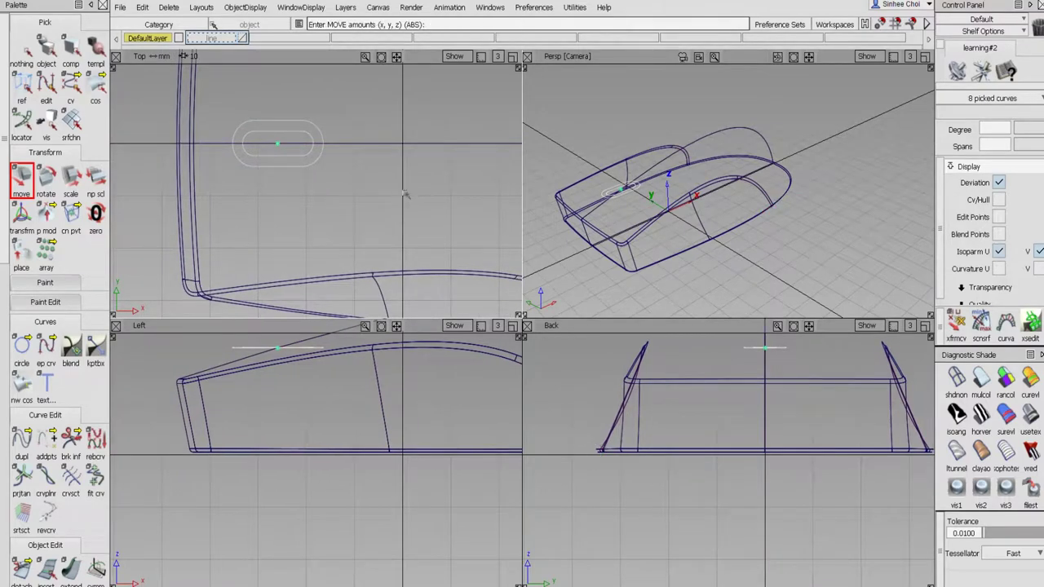
click(512, 325)
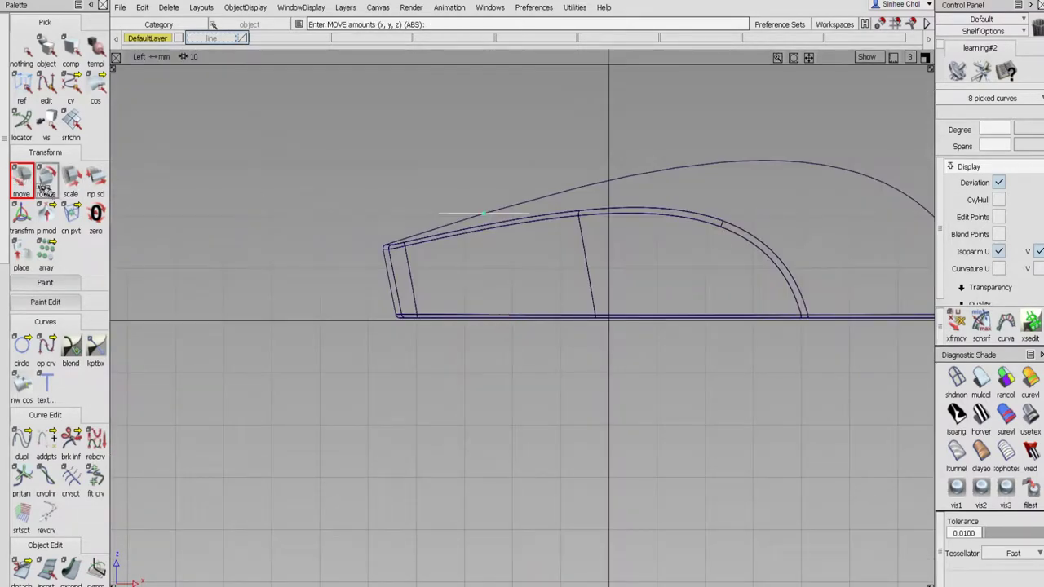
middle_drag(424, 461, 400, 451)
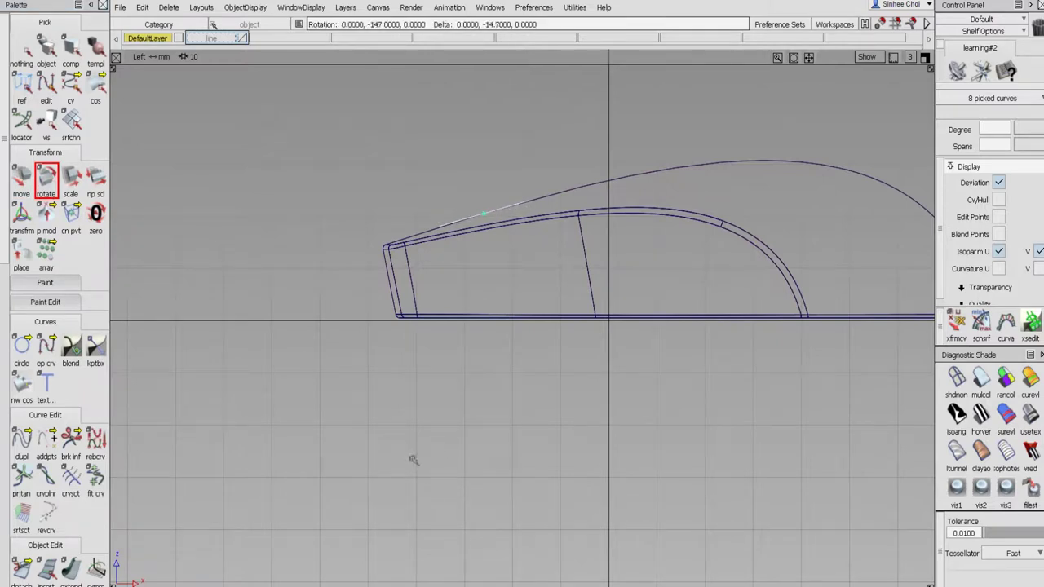
- Examine the tilted slot outlines against the mouse's top surface in the perspective view
click(924, 58)
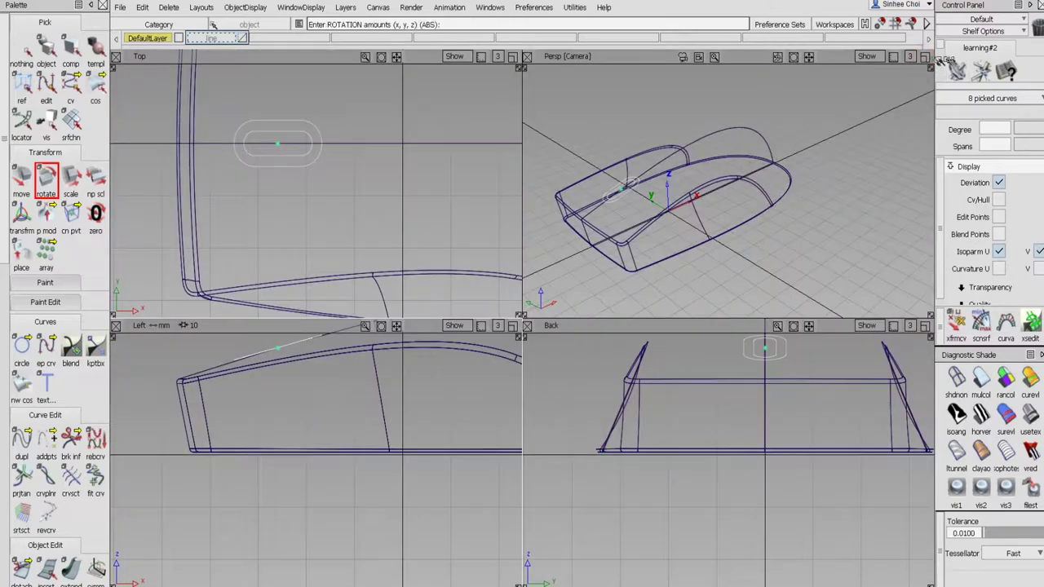
click(924, 57)
alt+shift+right_drag(379, 303, 407, 280)
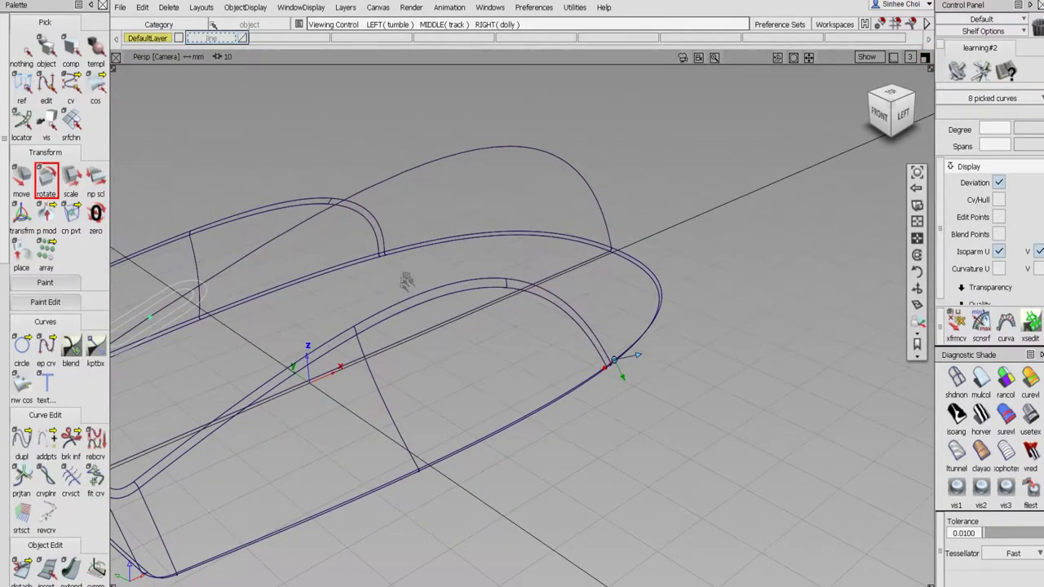
alt+shift+middle_drag(408, 280, 640, 268)
alt+shift+drag(640, 268, 663, 334)
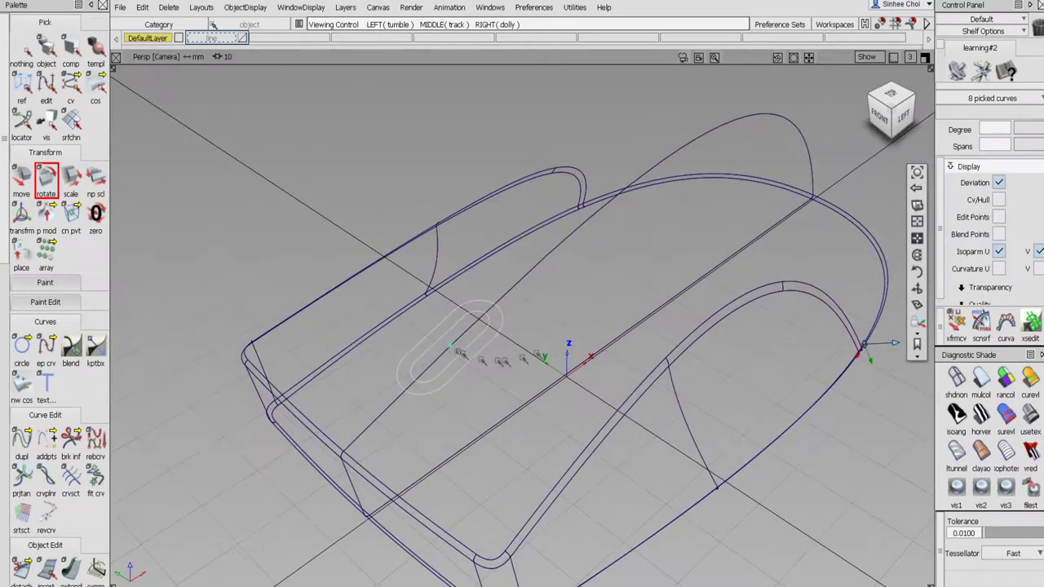
alt+shift+middle_drag(481, 339, 529, 284)
alt+shift+right_drag(529, 285, 566, 299)
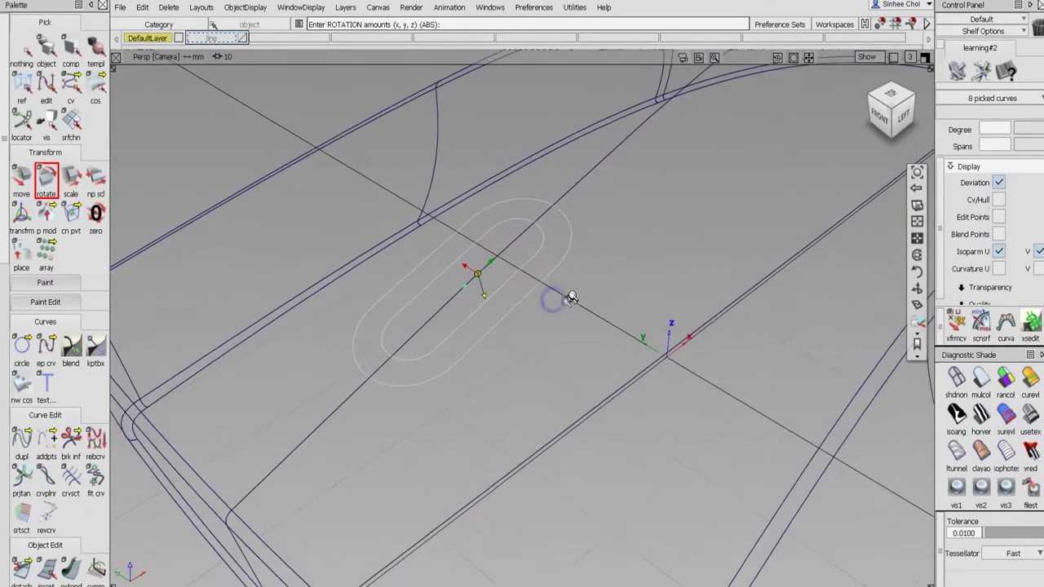
mouse_move(584, 316)
alt+shift+mouse_down()
mouse_move(597, 254)
mouse_move(639, 221)
mouse_move(547, 315)
mouse_move(567, 324)
alt+shift+mouse_up()
- Project both concentric slot outlines onto the mouse's top surfaces as curves on surface, using the Normal vector option
click(21, 47)
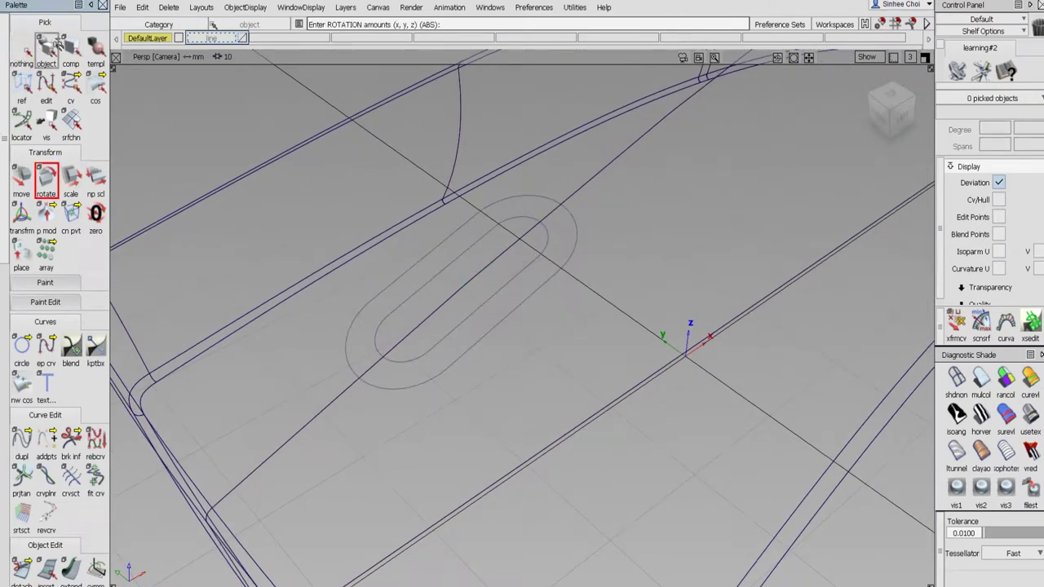
click(47, 51)
drag(303, 389, 338, 446)
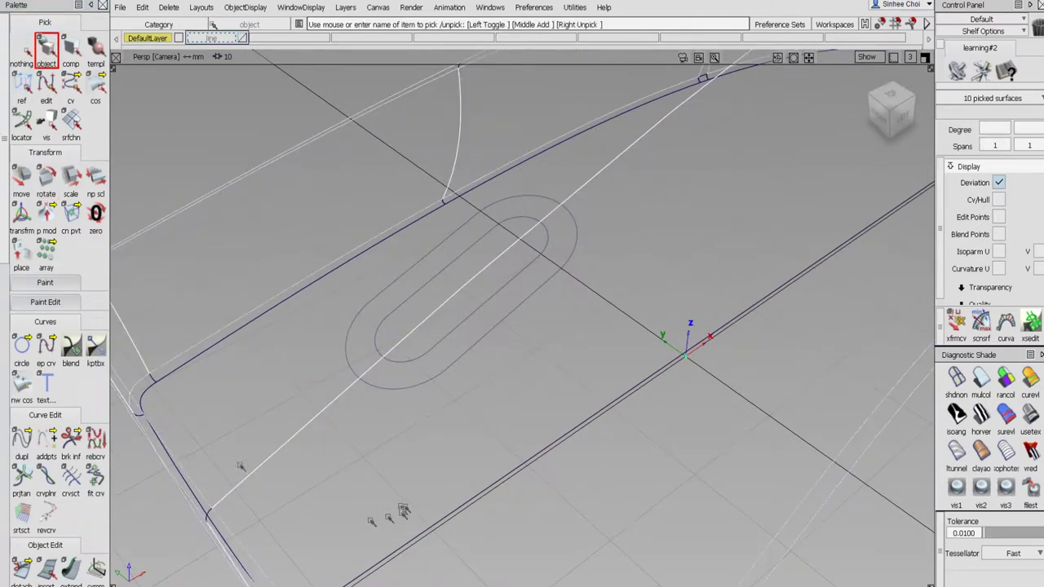
scroll(7, 390, down, 8)
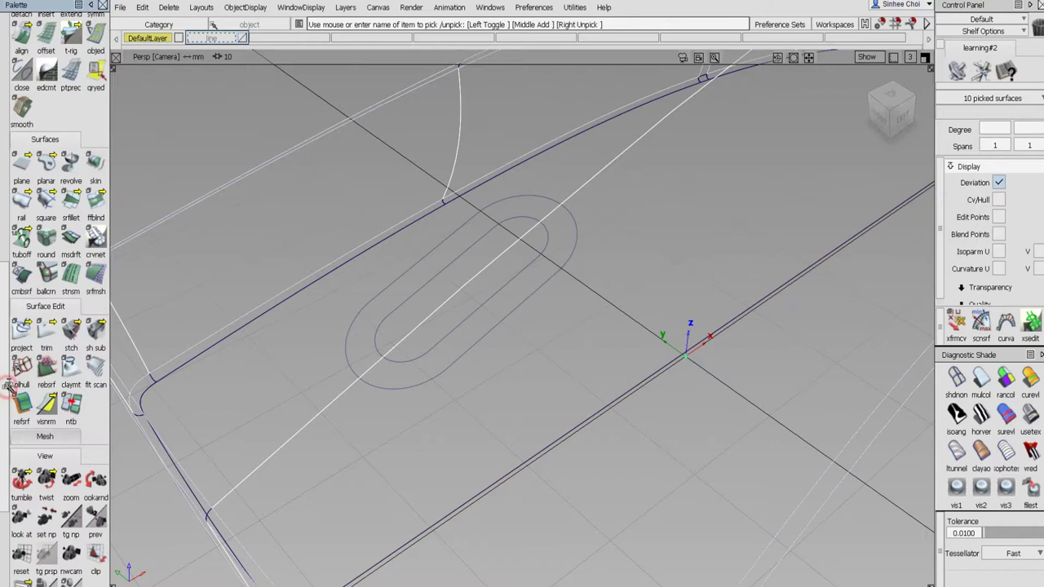
double_click(21, 329)
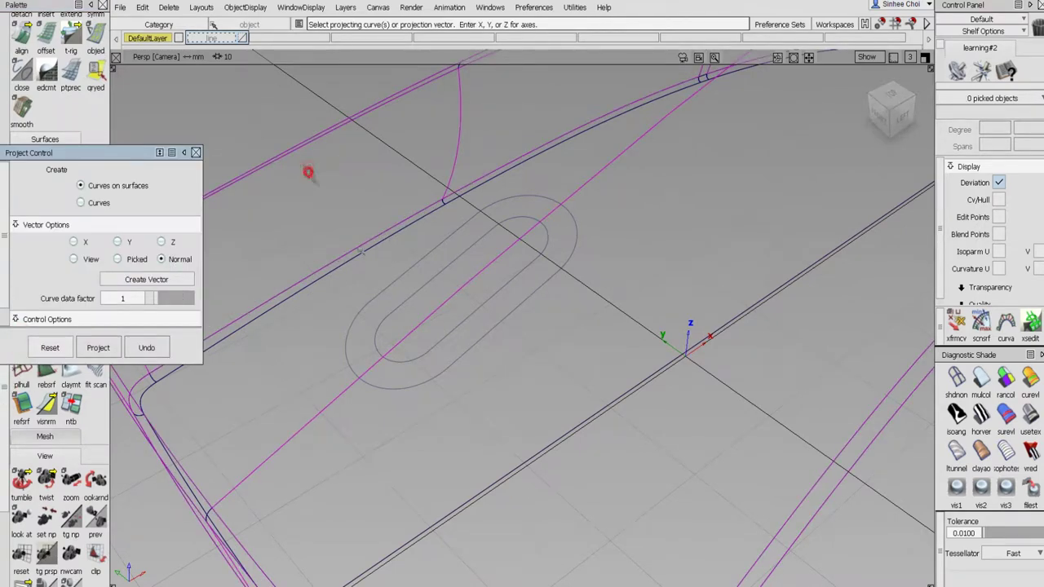
drag(310, 171, 665, 473)
click(905, 571)
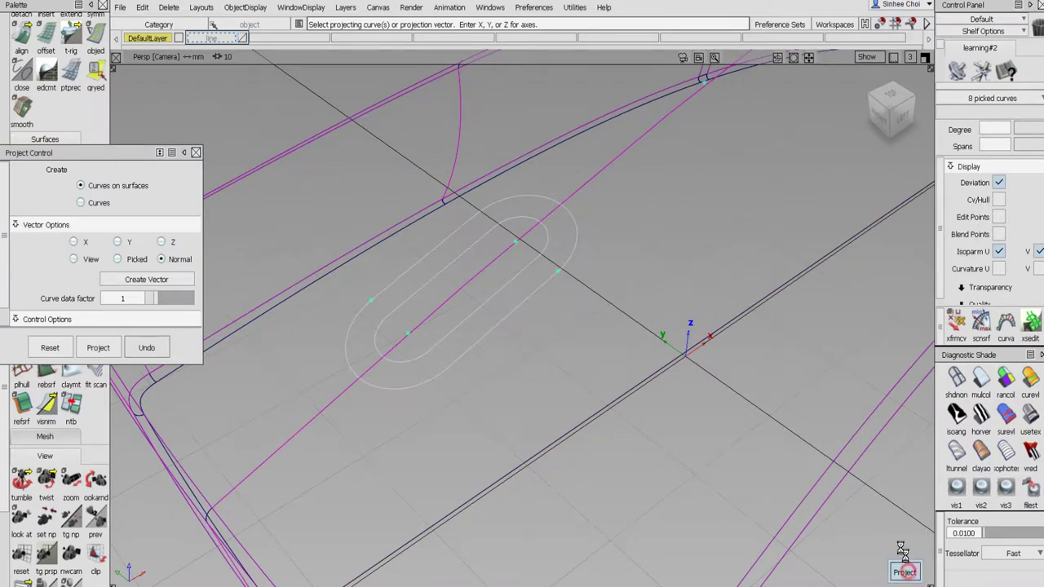
alt+shift+drag(559, 403, 568, 331)
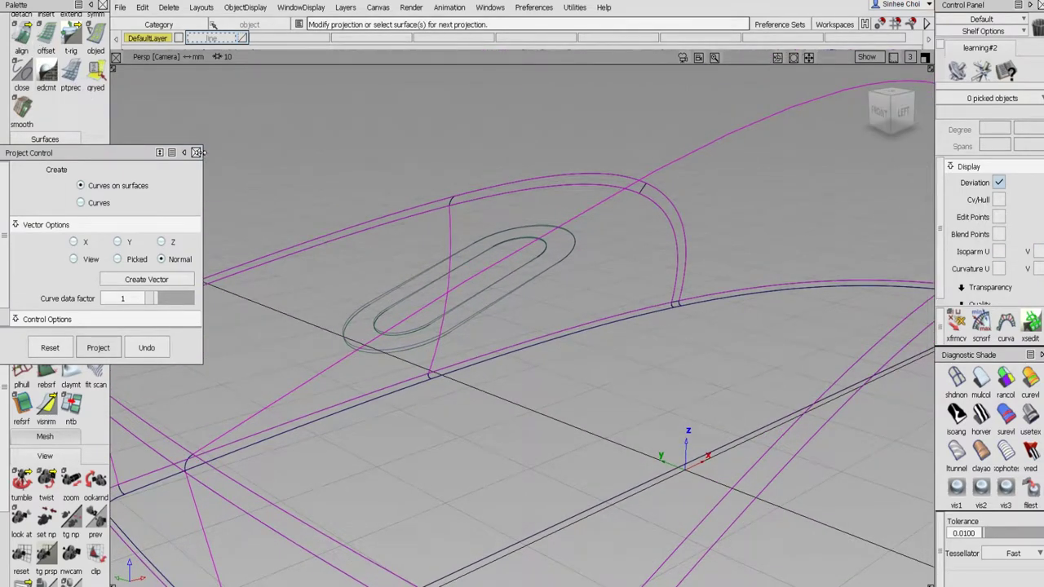
drag(202, 152, 197, 152)
click(191, 152)
- Assign the original slot curves to the "line" layer
scroll(49, 383, up, 10)
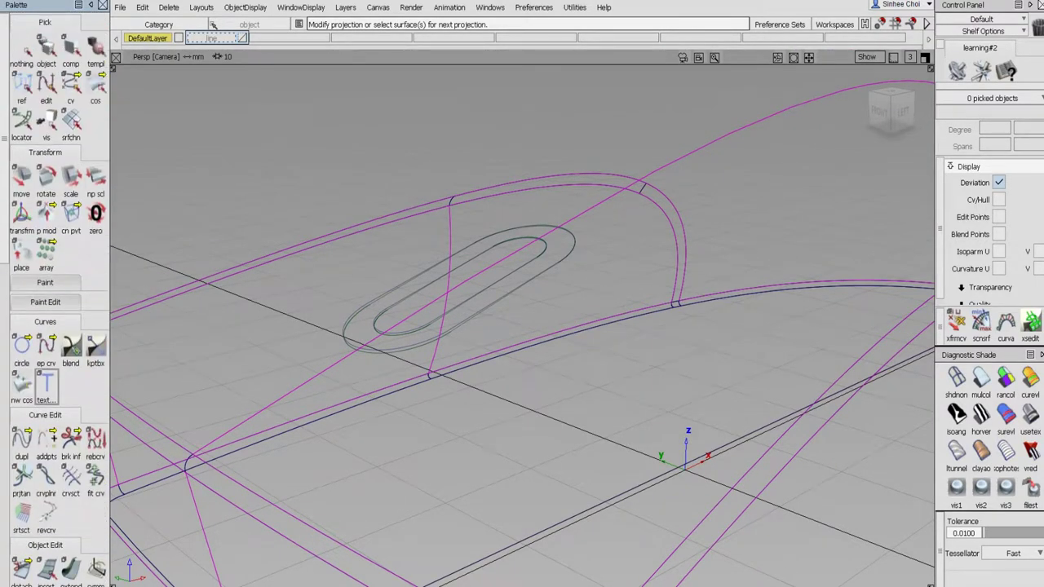
click(46, 49)
click(400, 325)
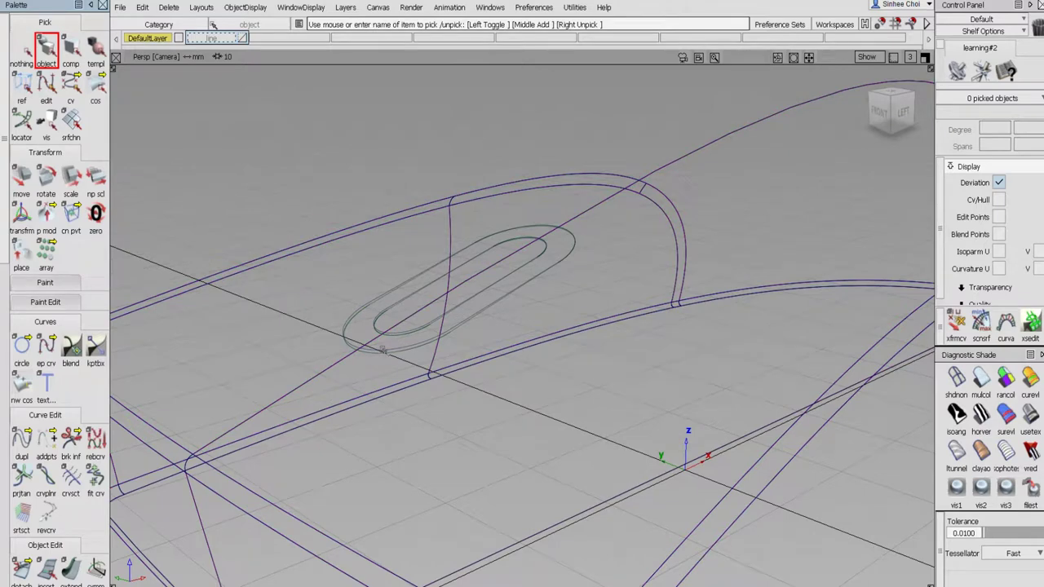
click(381, 349)
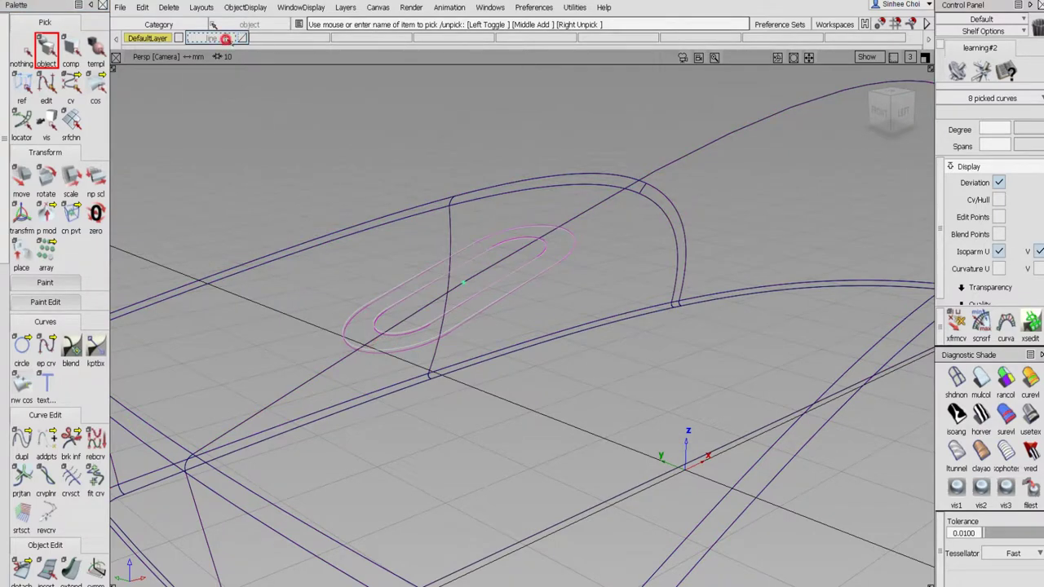
drag(227, 39, 234, 54)
- Create two new layers after the "line" layer
alt+shift+right_drag(432, 295, 434, 314)
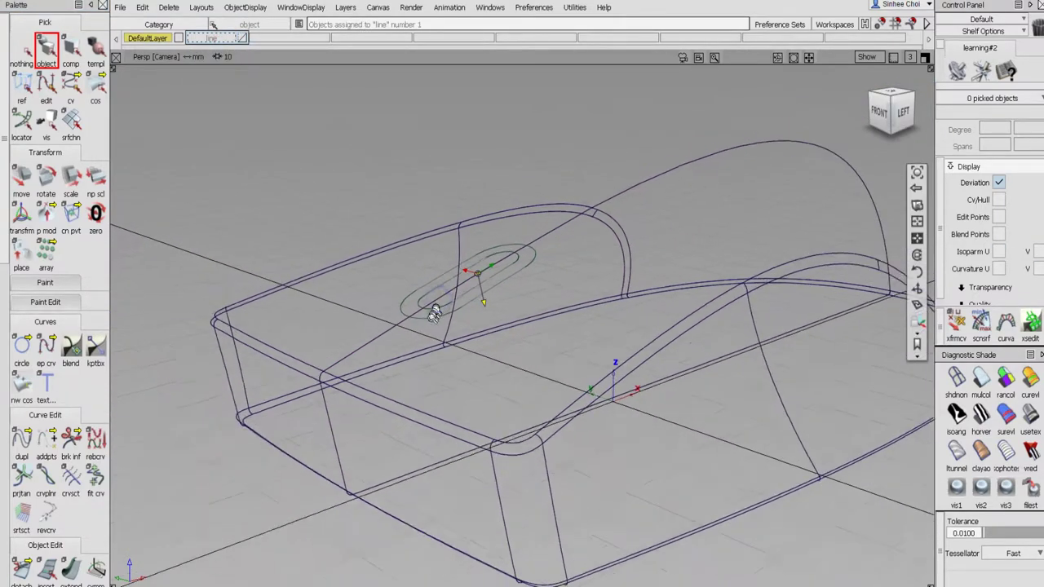
alt+shift+drag(434, 313, 422, 401)
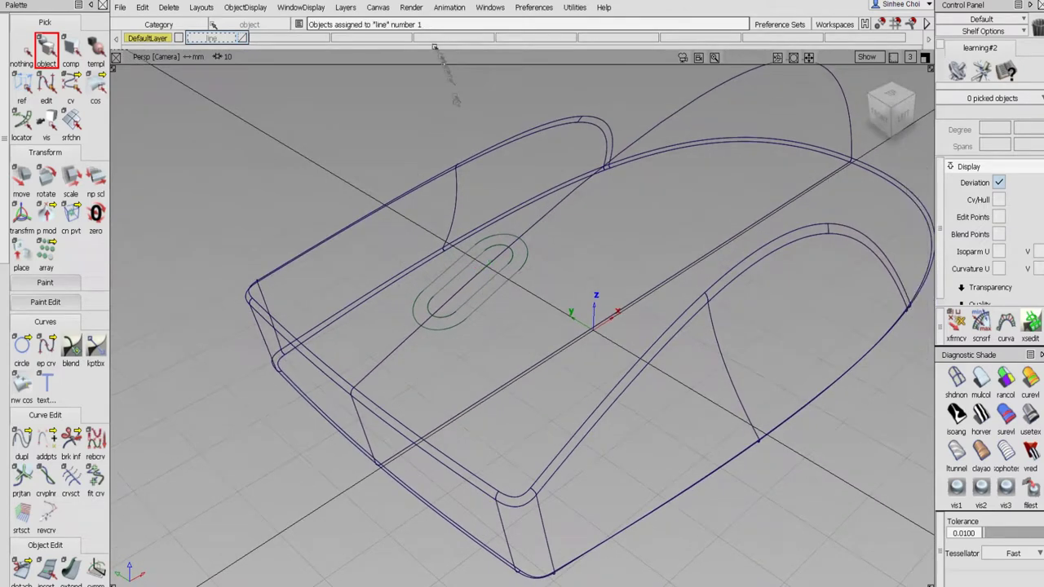
click(410, 7)
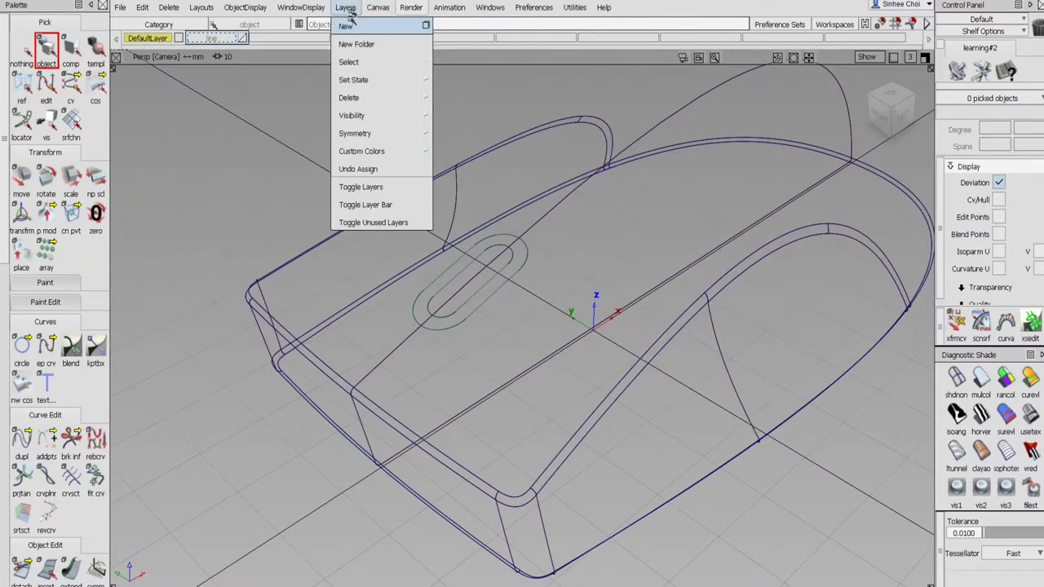
click(347, 26)
click(348, 8)
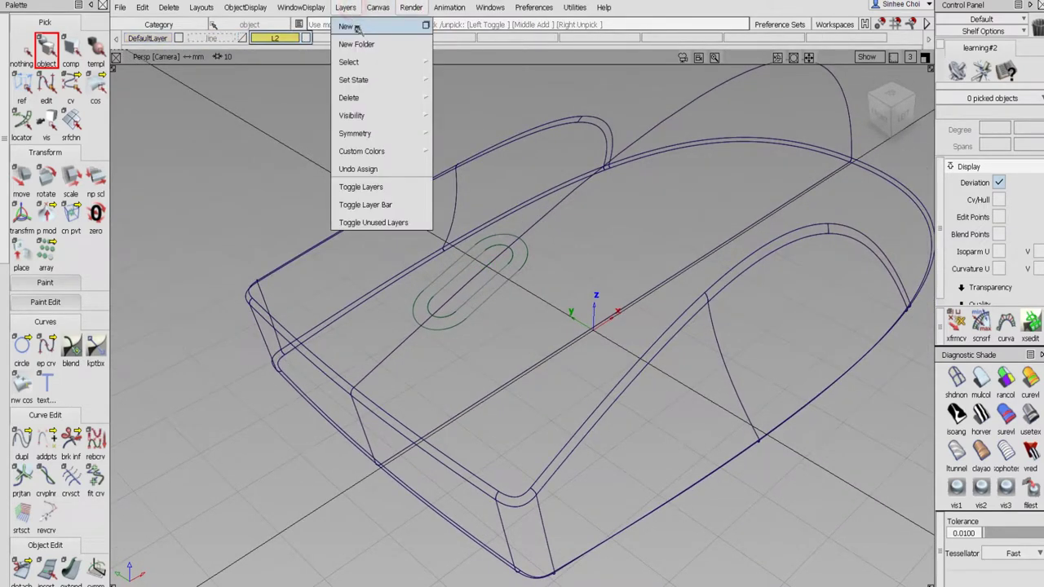
click(356, 27)
- Rename the first new layer "body" and the second "p1"
click(290, 39)
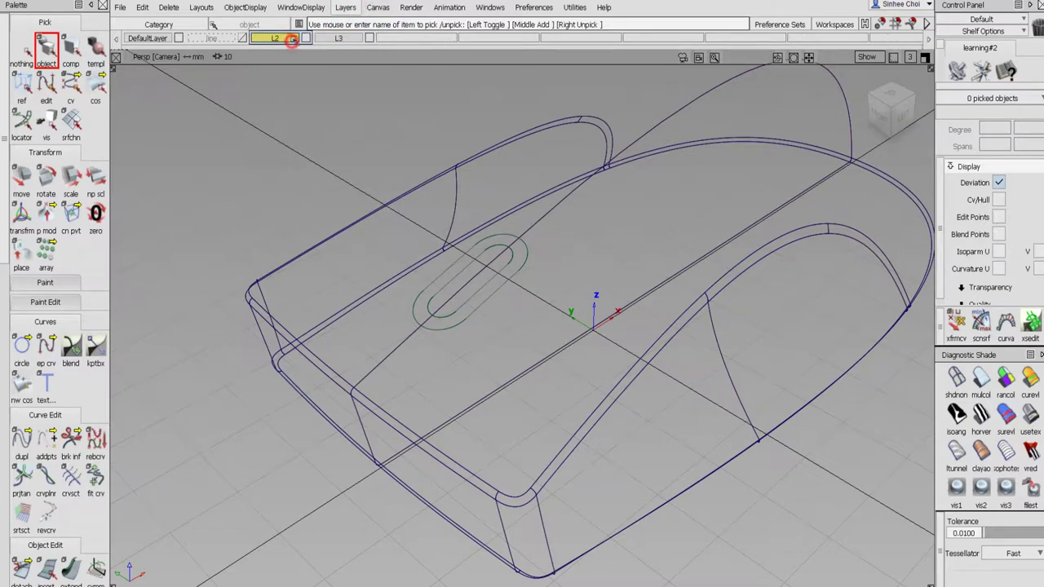
double_click(292, 38)
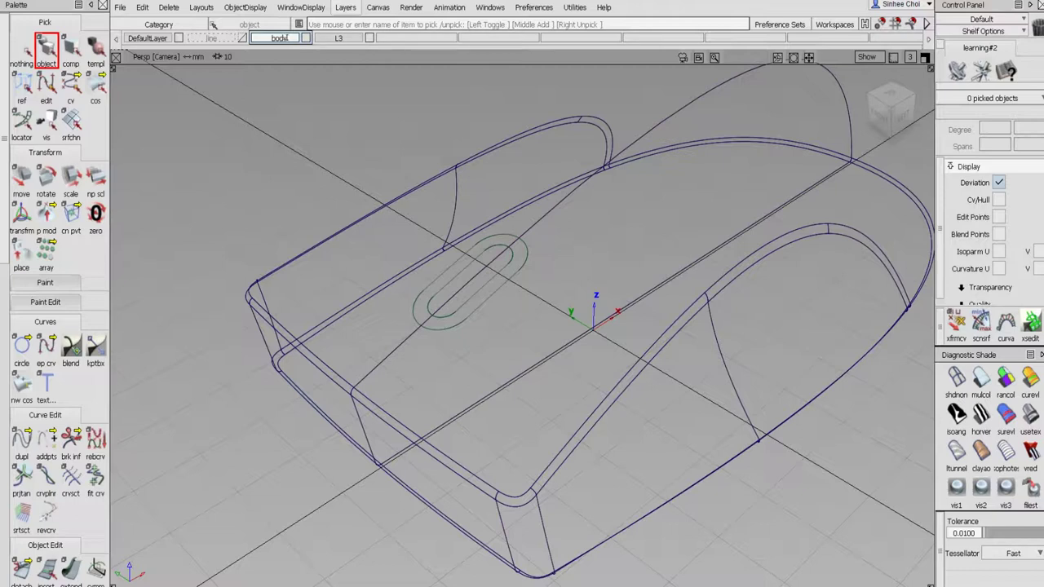
text(body)
key(Return)
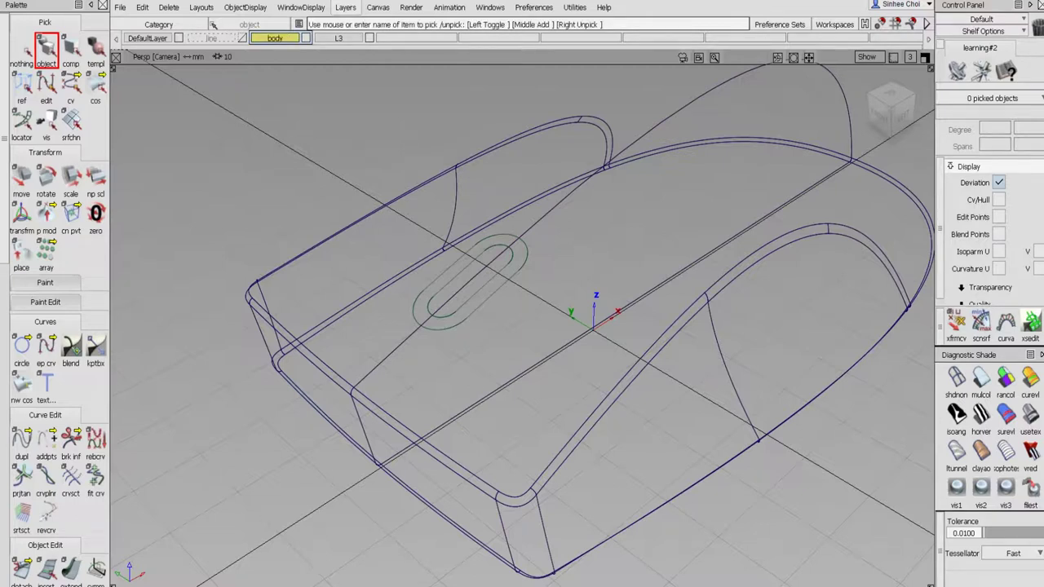
double_click(357, 39)
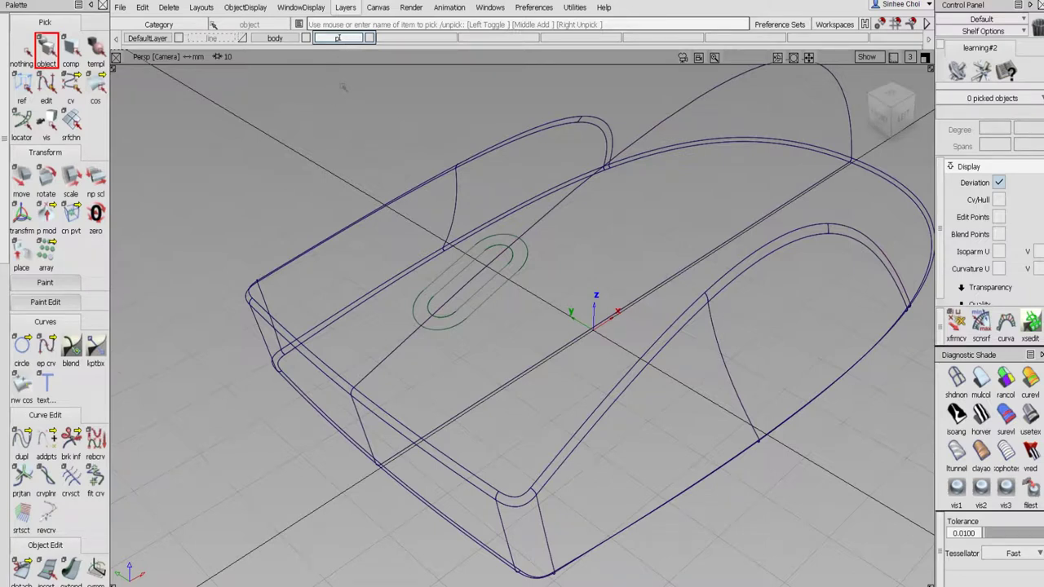
click(406, 87)
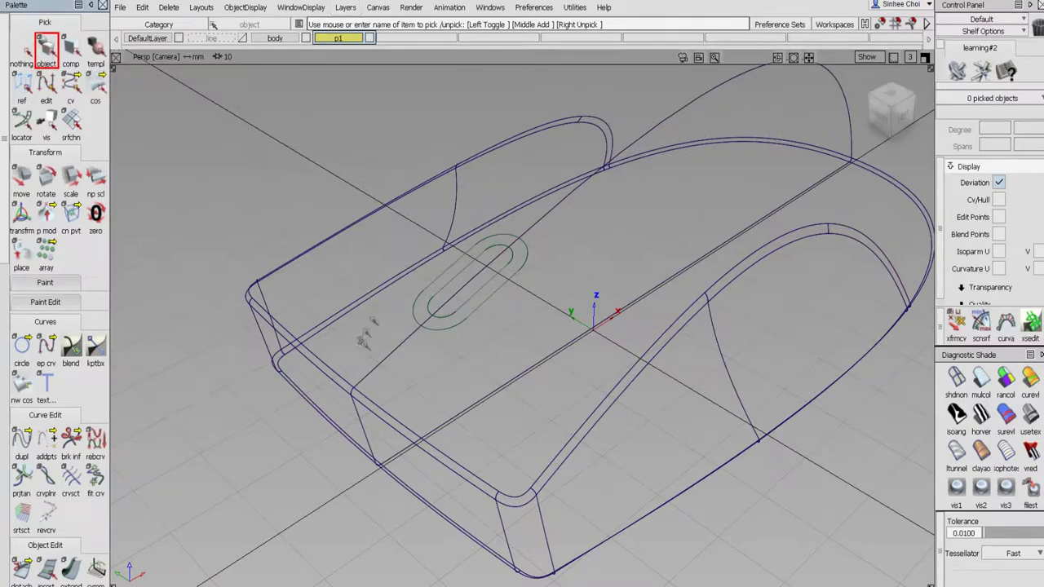
- Assign all the mouse surfaces to the "body" layer and clear the selection
drag(359, 334, 408, 390)
click(380, 368)
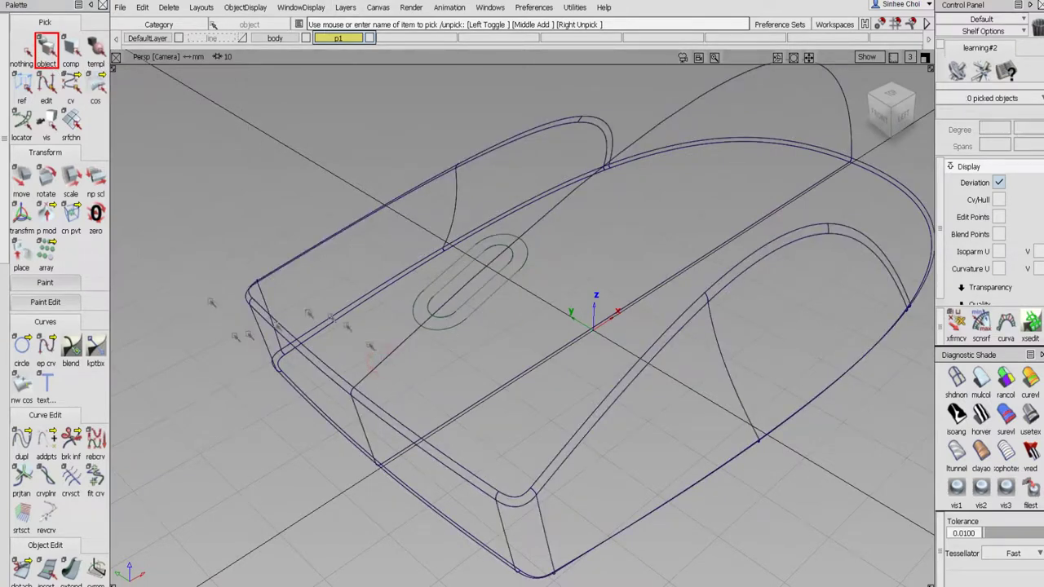
alt+shift+right_drag(251, 99, 315, 217)
drag(279, 163, 949, 558)
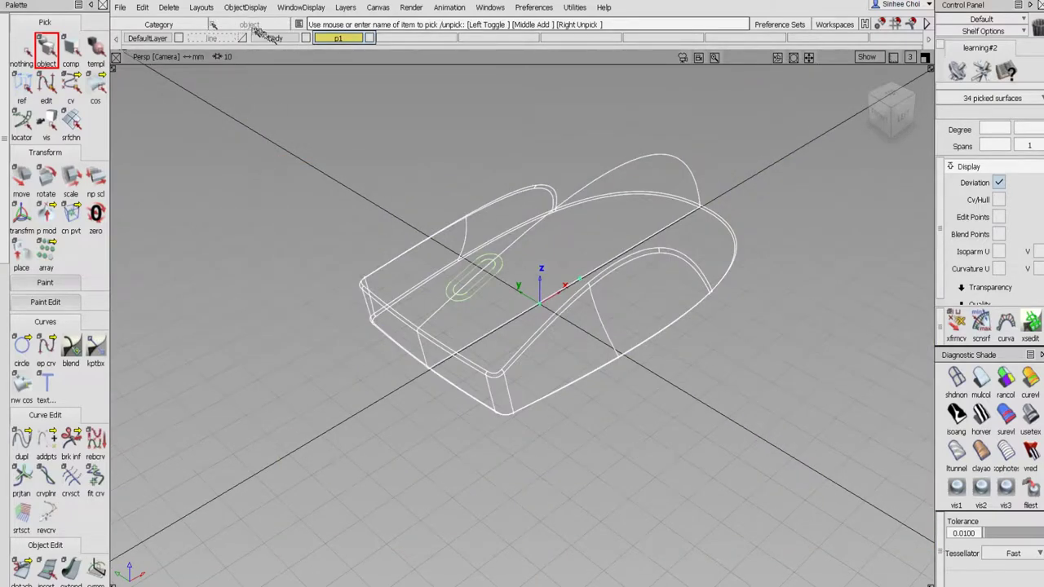
drag(284, 39, 288, 52)
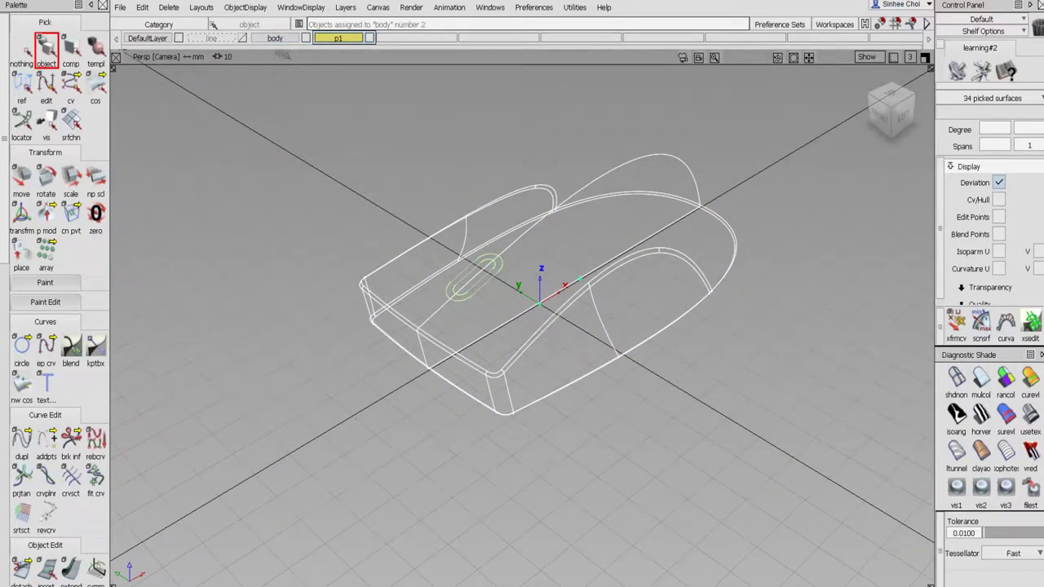
click(22, 51)
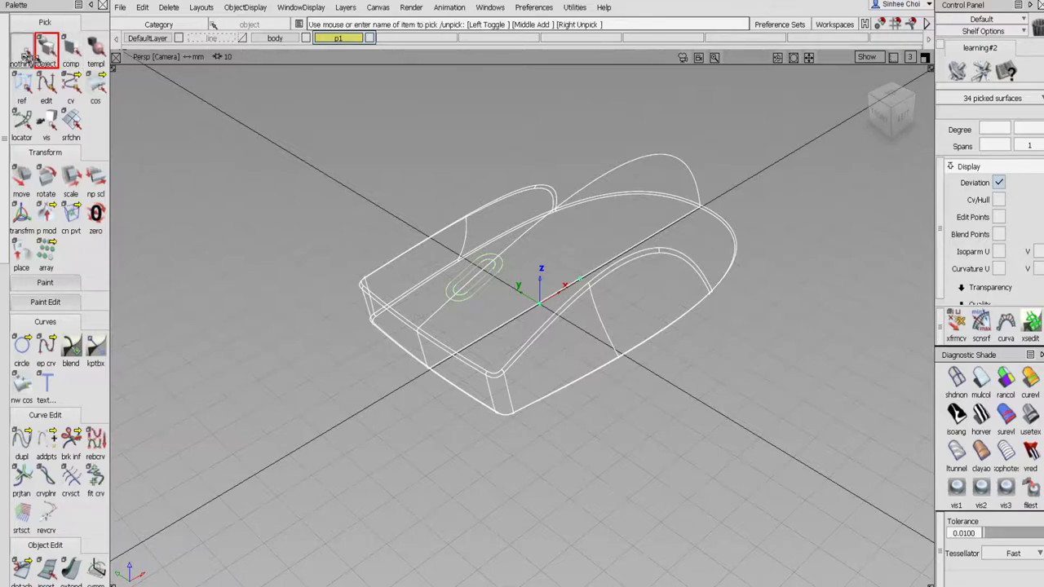
click(47, 50)
alt+shift+right_drag(412, 274, 428, 243)
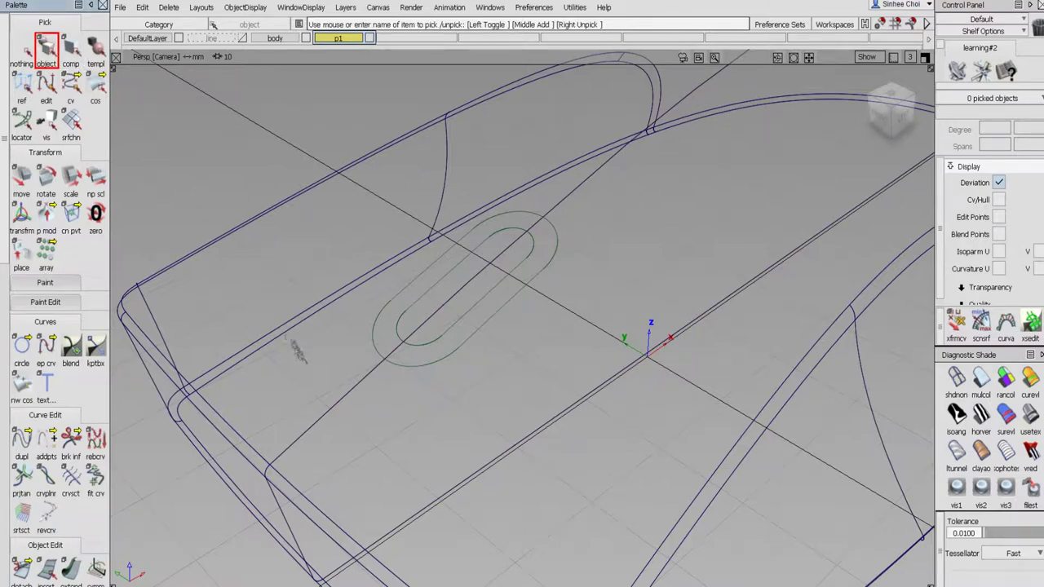
- Ungroup all the surfaces of the body model and clear the selection
drag(314, 377, 350, 428)
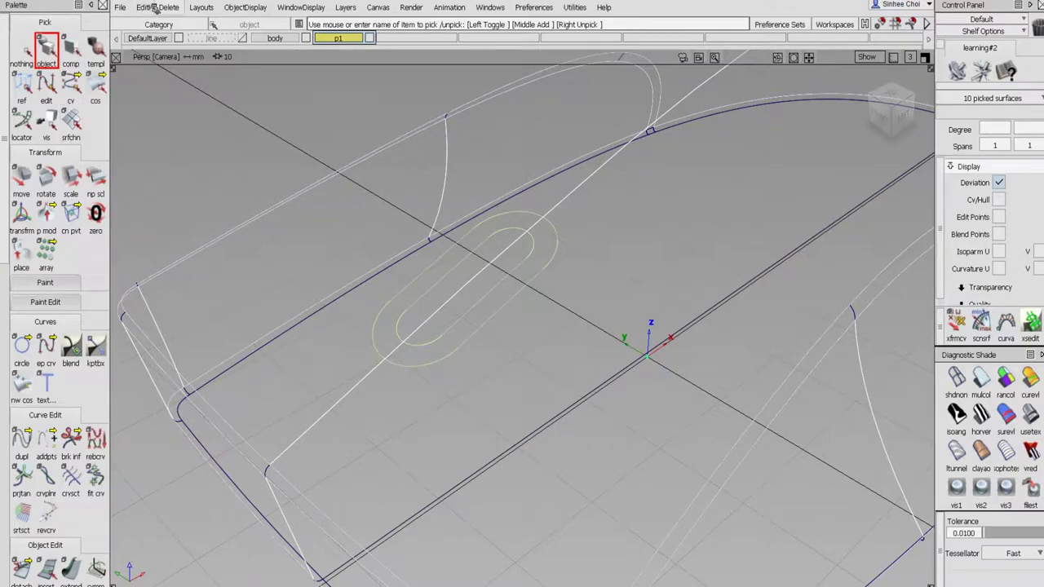
alt+shift+right_drag(280, 98, 248, 112)
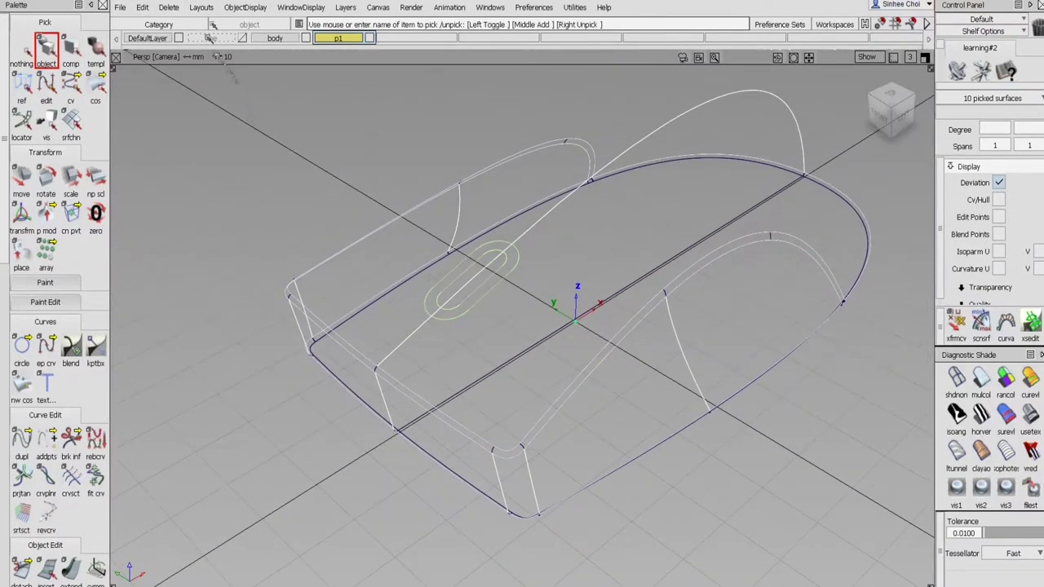
click(157, 8)
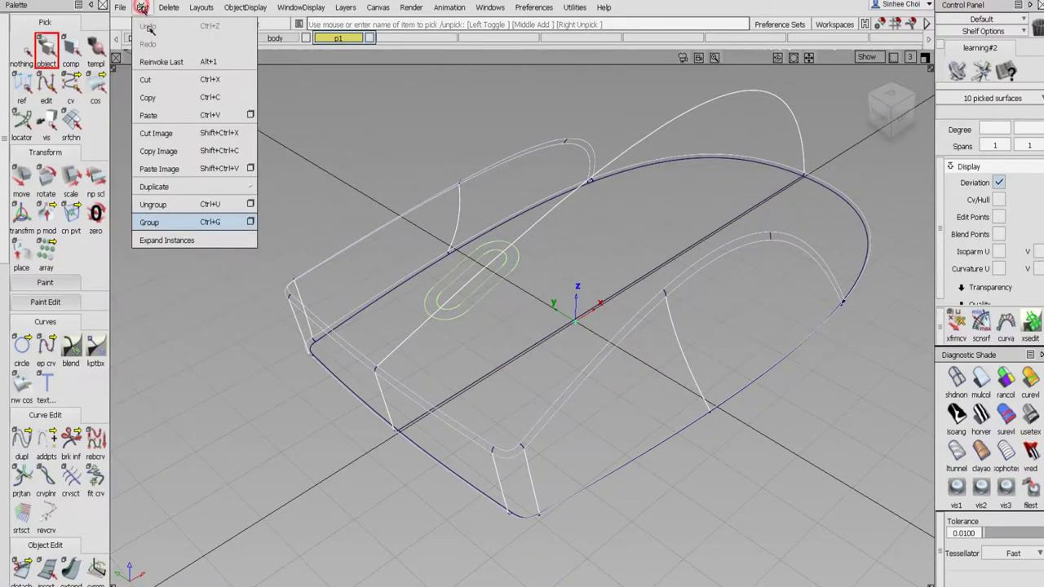
click(163, 203)
click(21, 47)
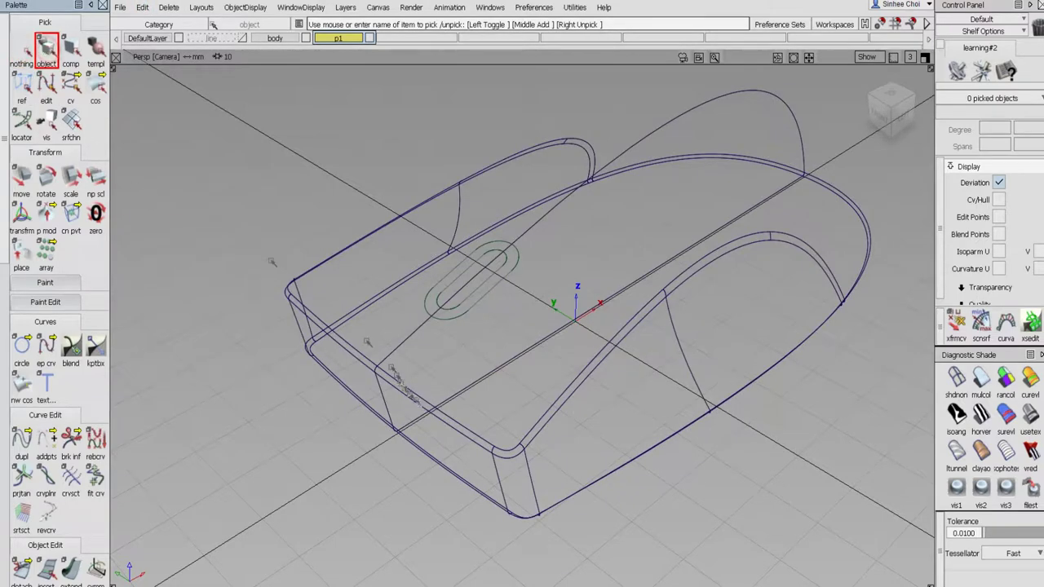
- Duplicate the two top surfaces that carry the slot curves and assign the picked surfaces to the p1 layer
drag(399, 331, 418, 359)
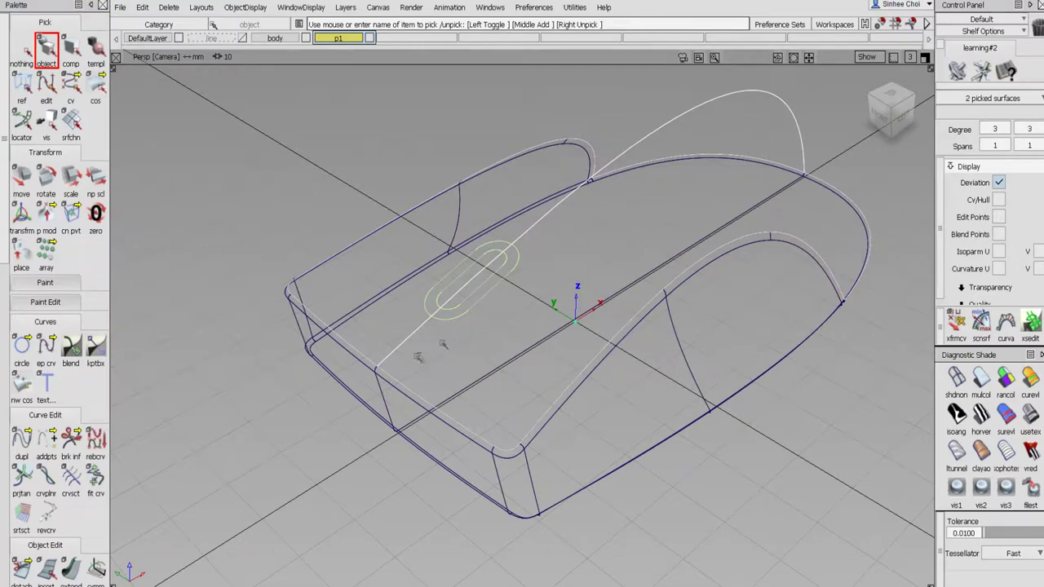
click(143, 8)
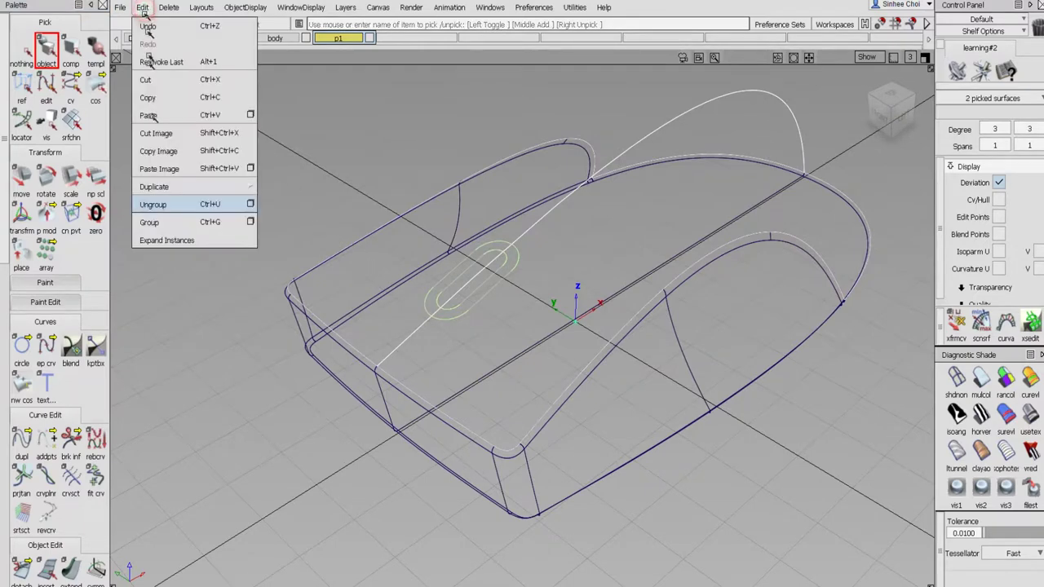
mouse_move(245, 185)
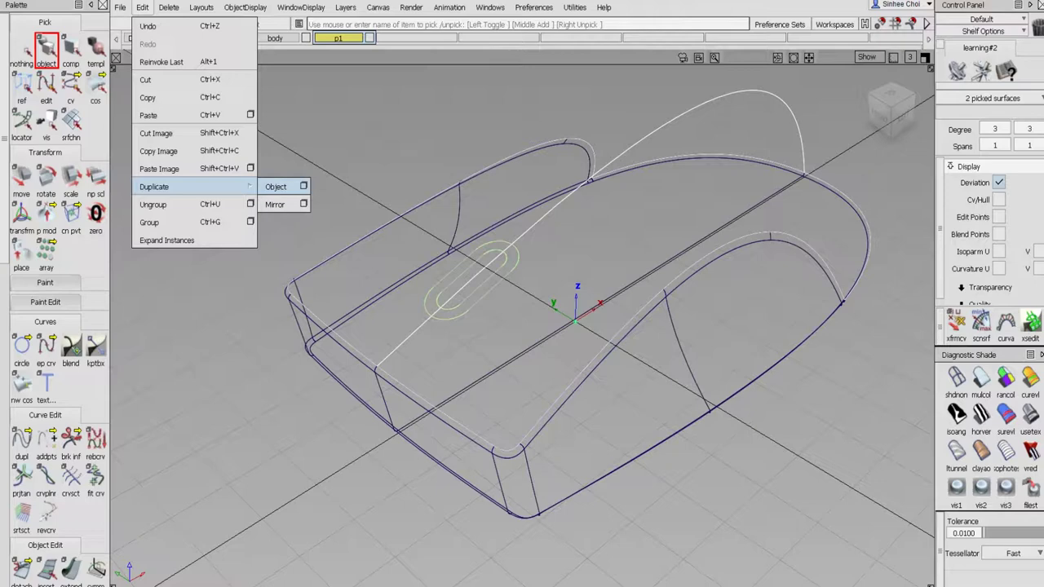
click(276, 187)
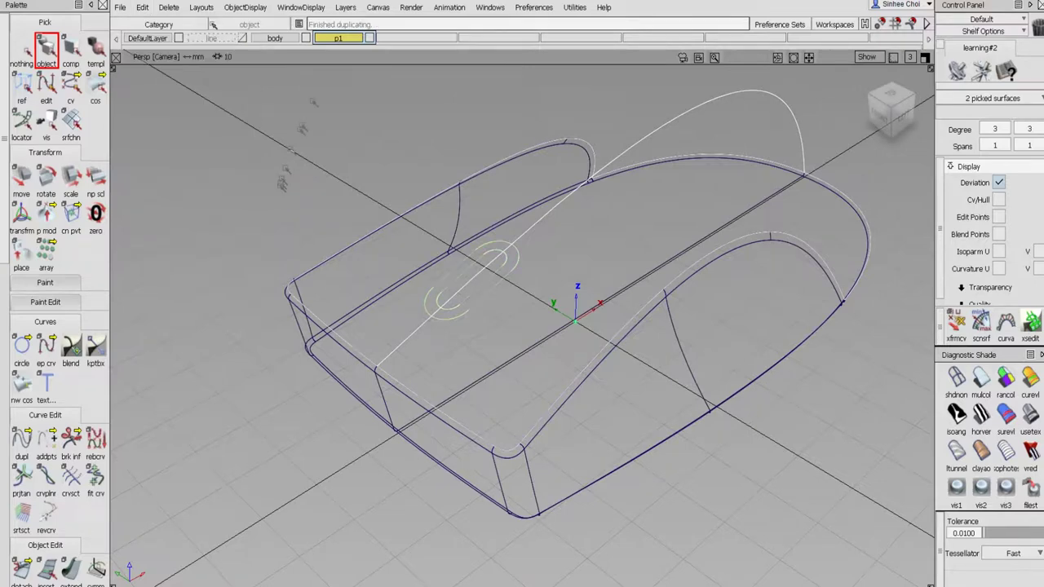
right_click(338, 38)
click(351, 52)
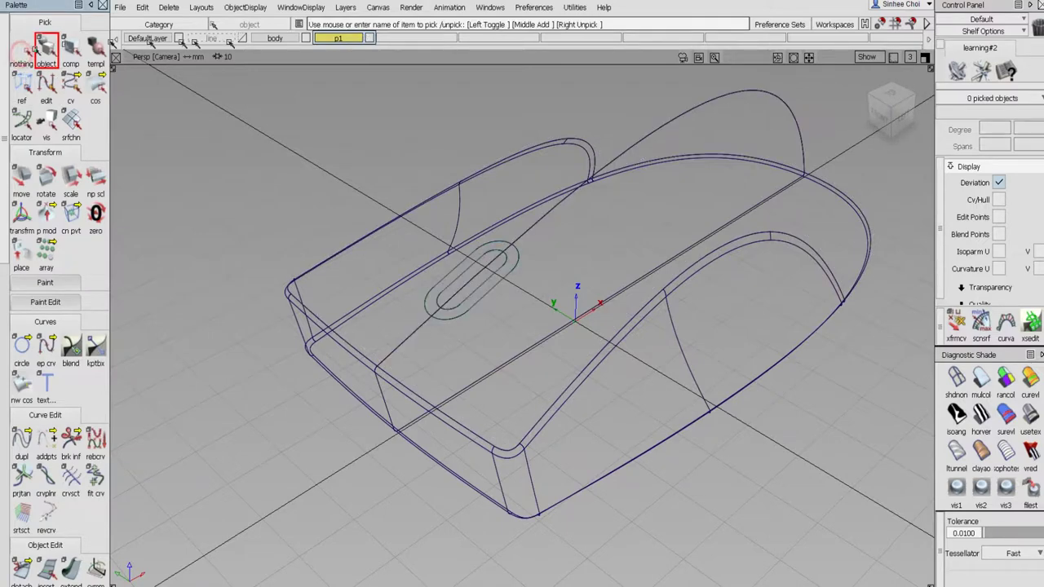
- Clear the selection, hide the p1 layer with its surfaces and keep the body layer displayed
click(21, 49)
click(304, 39)
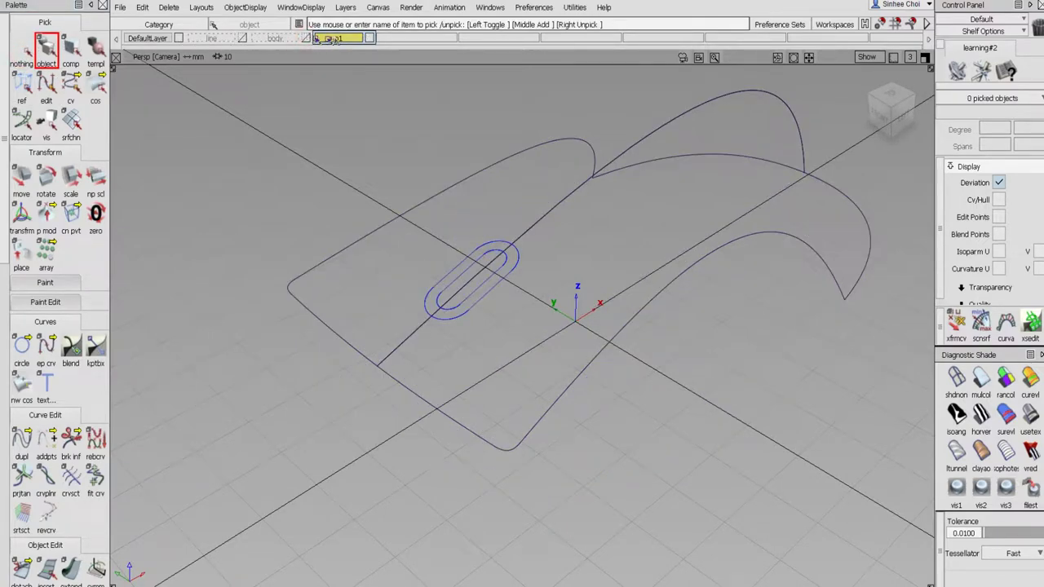
click(370, 38)
click(369, 38)
click(369, 38)
click(310, 38)
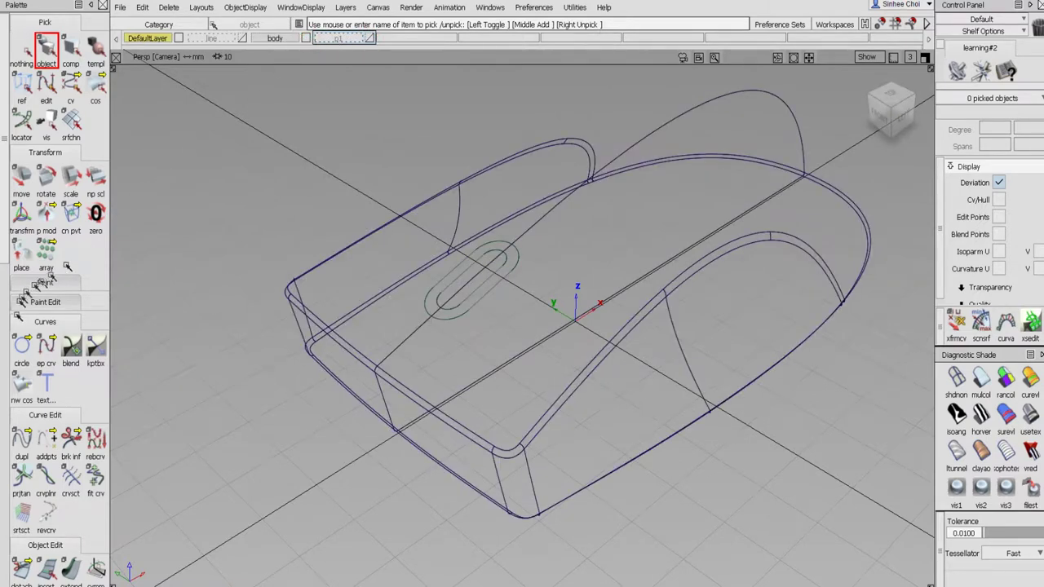
- Trim the slot opening out of both top surfaces of the body, keeping the regions outside the outer slot outline
click(5, 359)
click(46, 389)
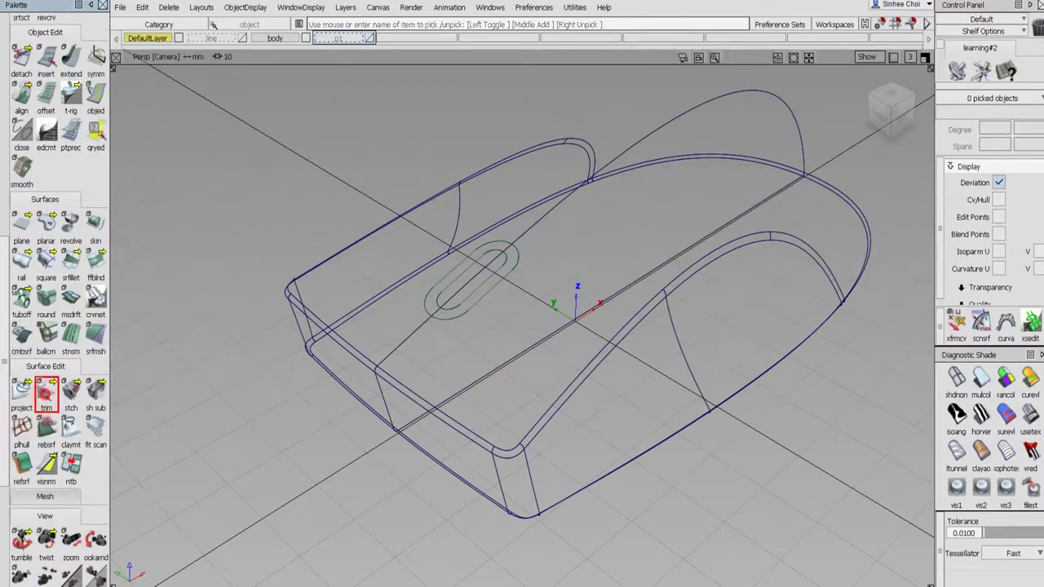
click(390, 329)
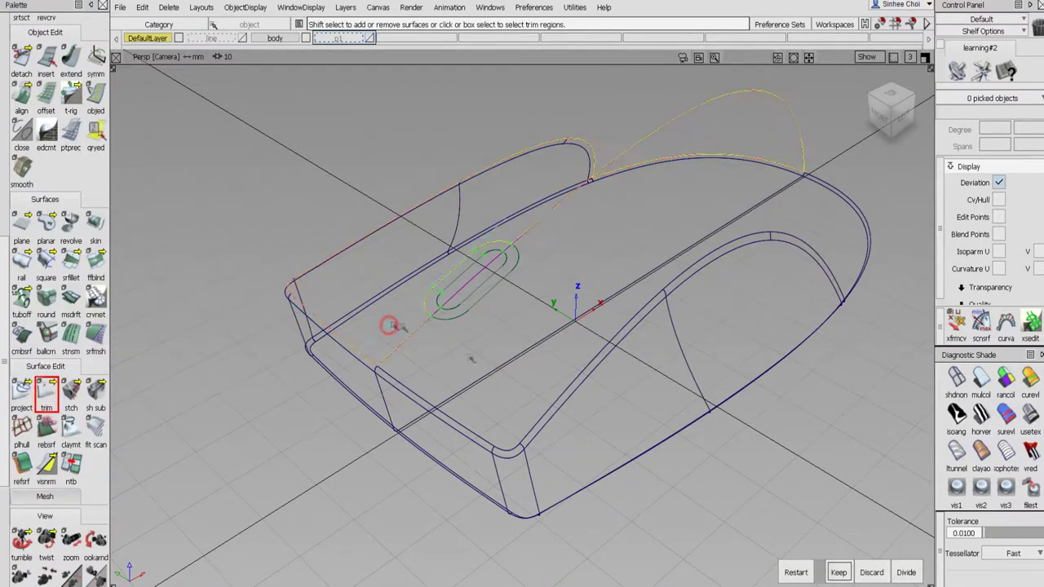
click(837, 572)
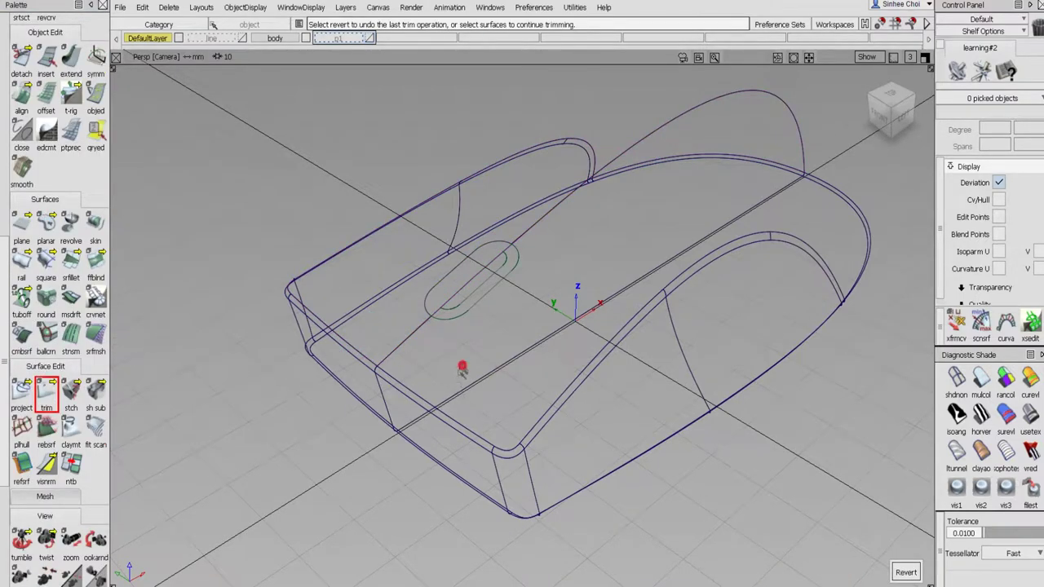
click(462, 368)
click(840, 571)
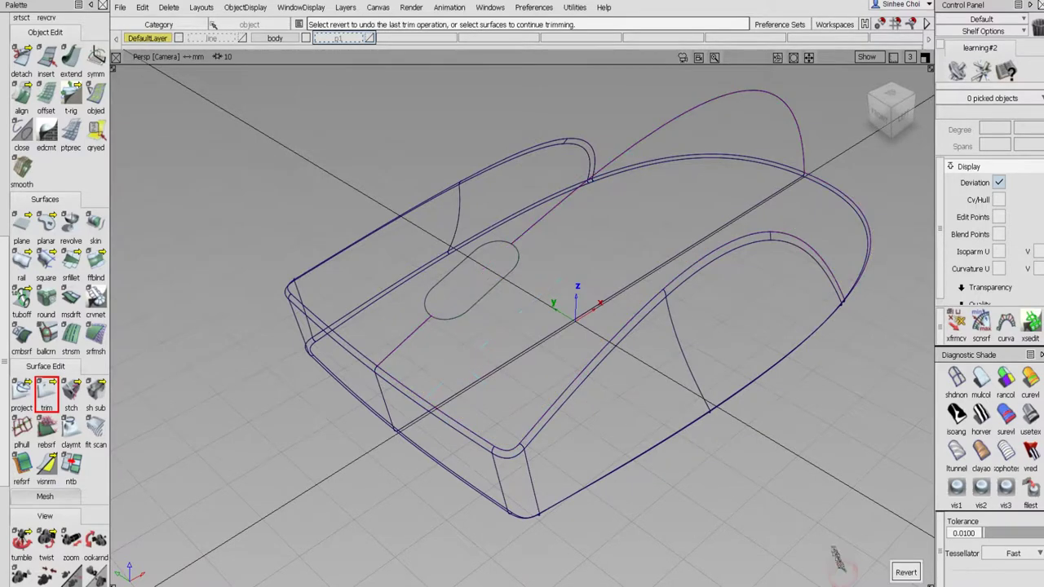
- Hide the body layer and show the p1 layer
click(310, 40)
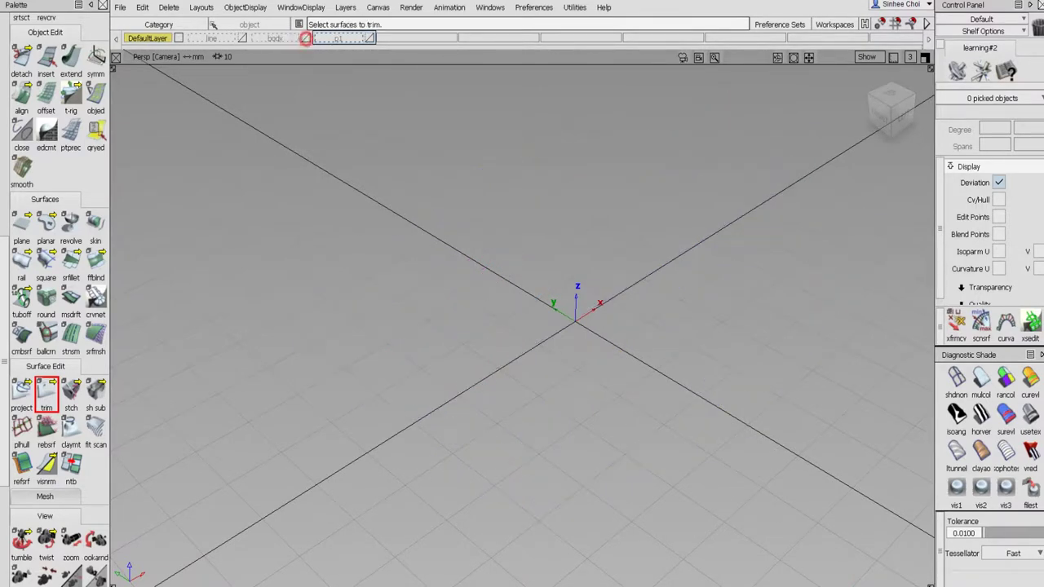
click(370, 39)
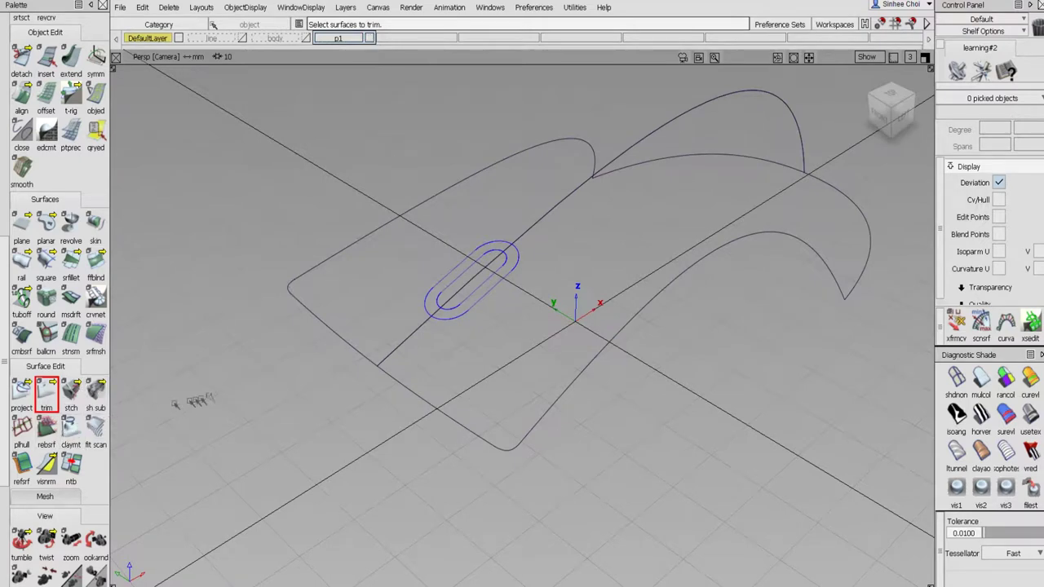
drag(46, 395, 95, 397)
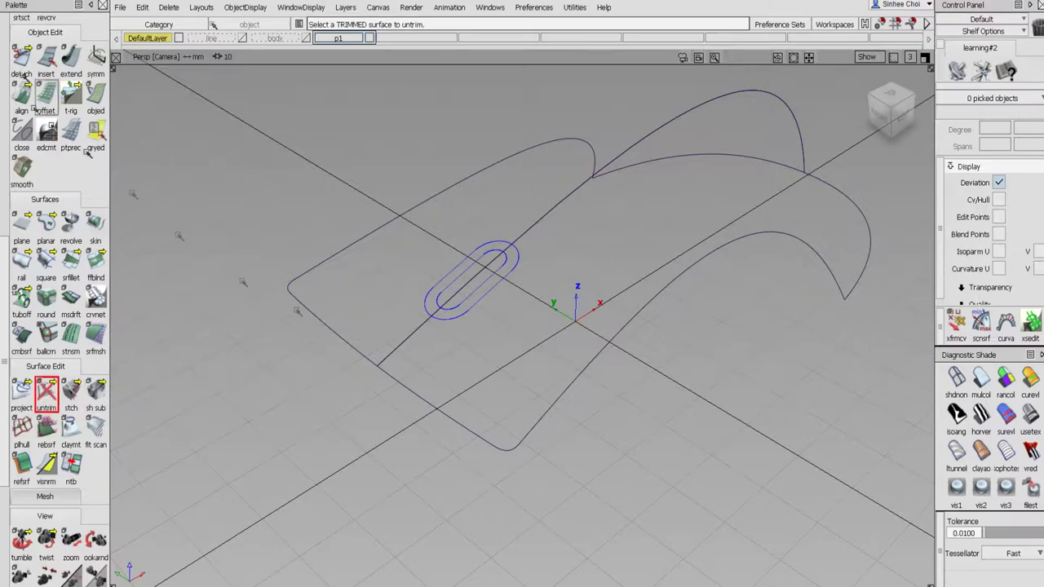
- Set the patch precision of the two p1 surfaces to 3 curves per patch
scroll(16, 49, up, 10)
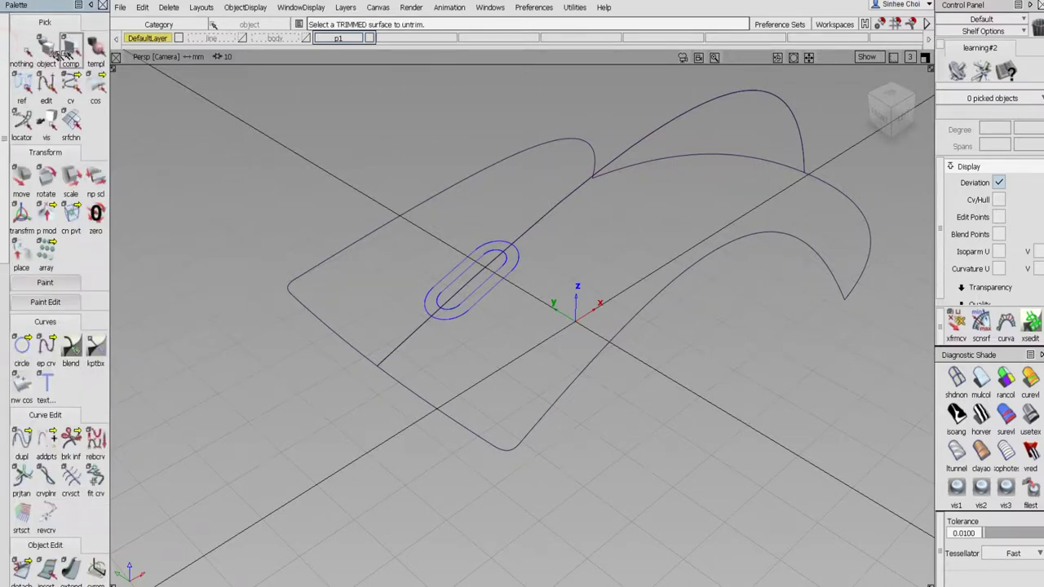
click(71, 51)
drag(377, 348, 400, 441)
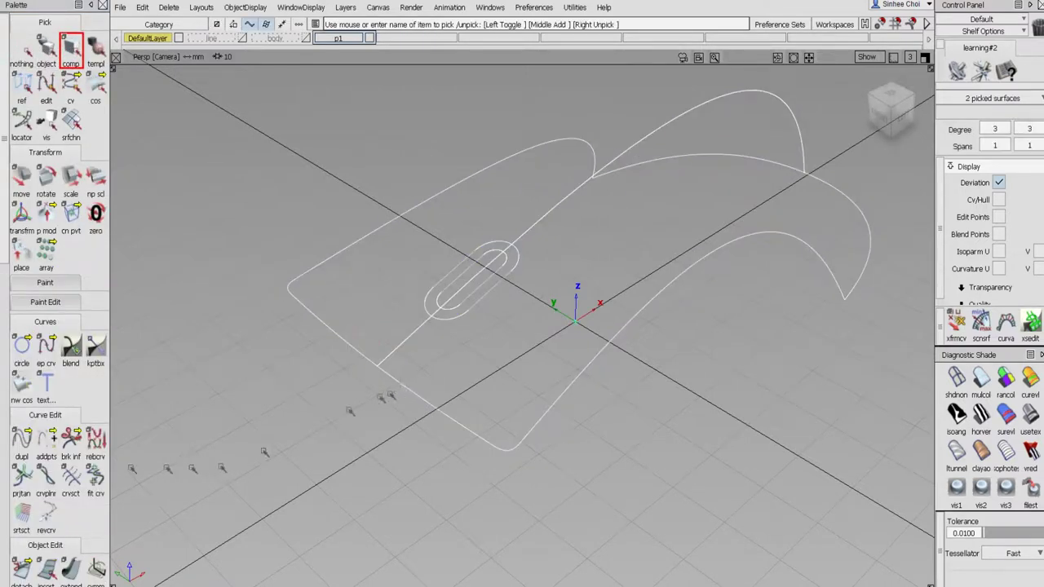
scroll(101, 448, down, 5)
click(72, 422)
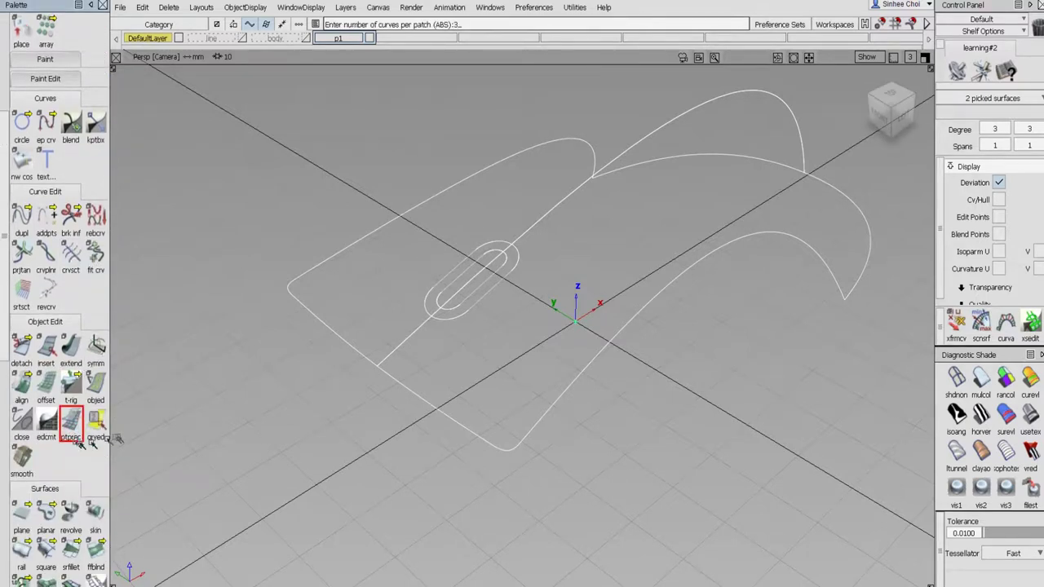
key(Return)
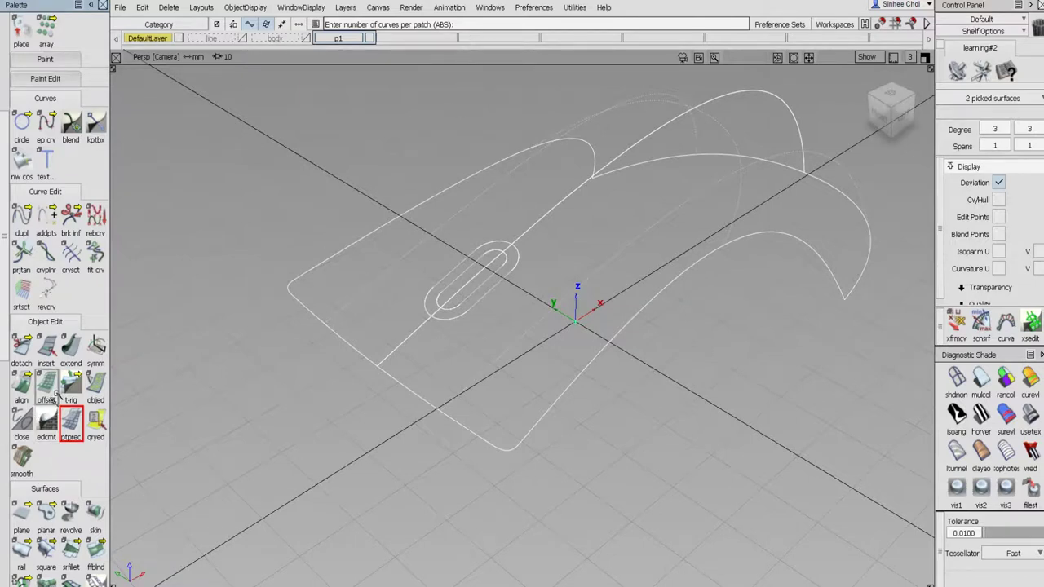
- Detach the p1 surface on the negative Y side of the centre seam just beyond both ends of the slot
click(22, 347)
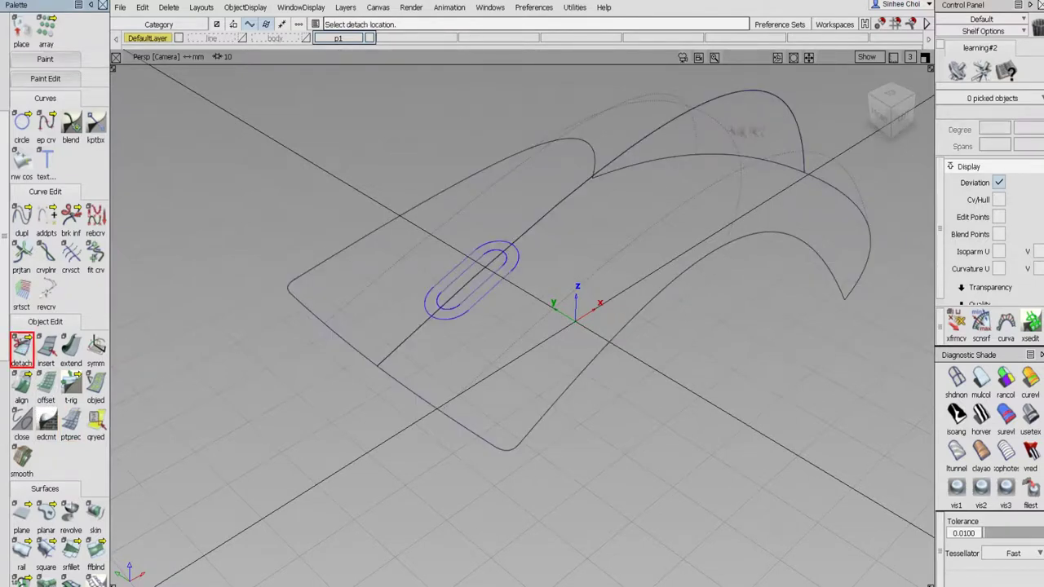
drag(721, 130, 575, 301)
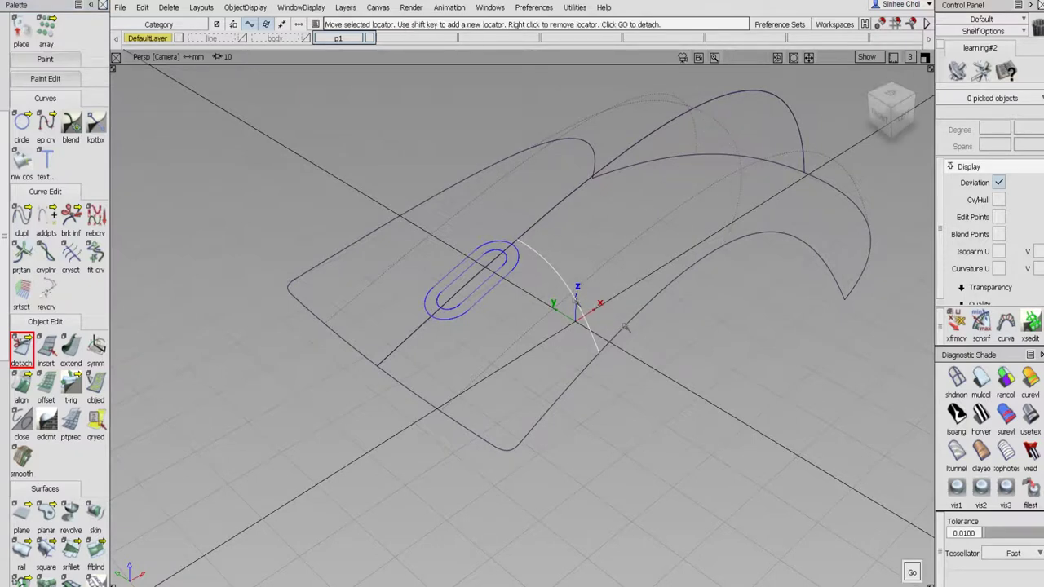
click(910, 573)
drag(494, 334, 479, 374)
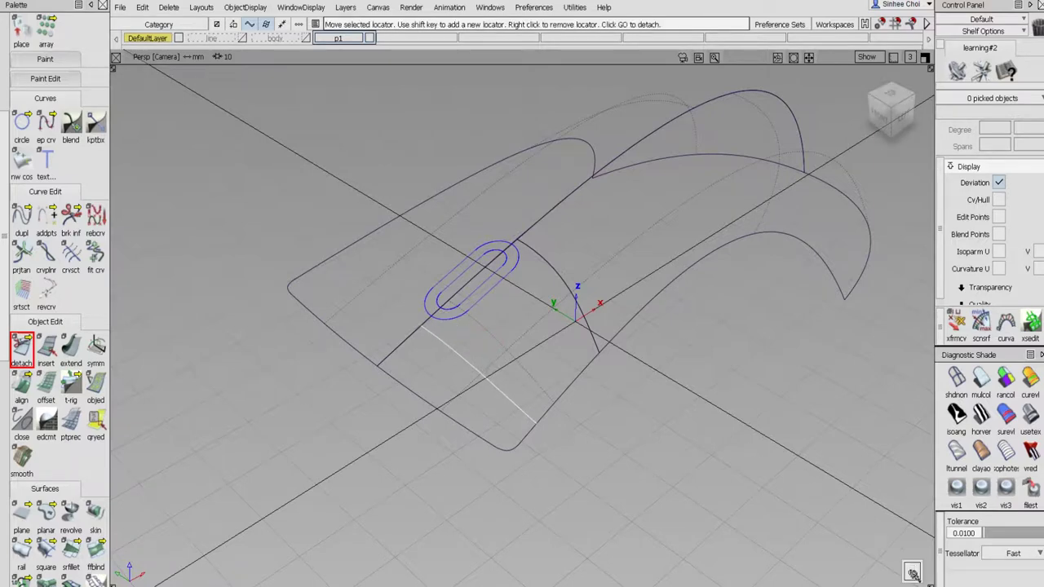
click(911, 570)
- Detach the p1 surface on the other side of the seam at the slot's rear end, snapping the cut to edge square#11 V=0.0
alt+shift+drag(667, 114, 660, 263)
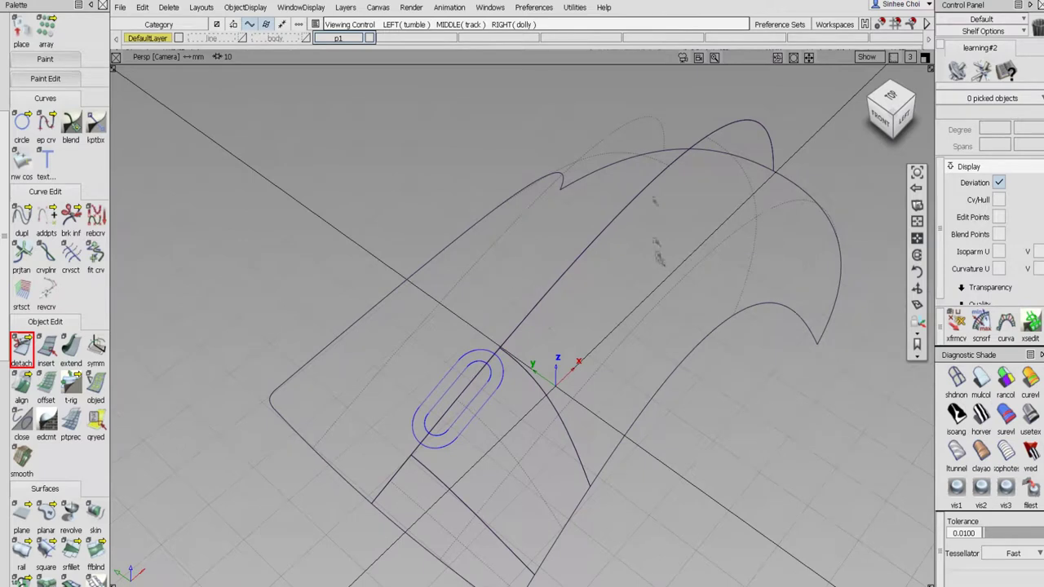
click(661, 161)
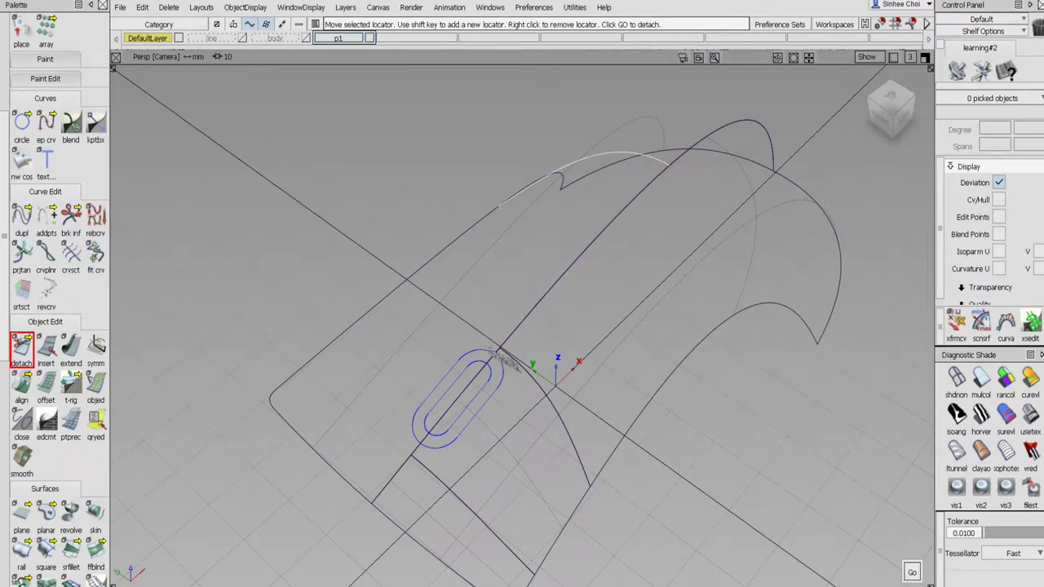
click(526, 368)
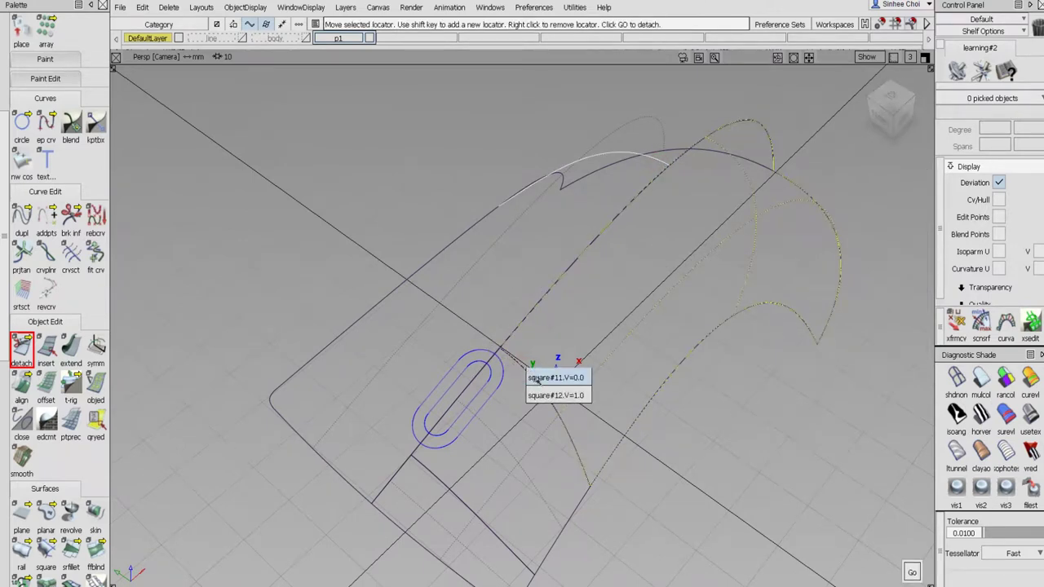
click(535, 378)
click(912, 572)
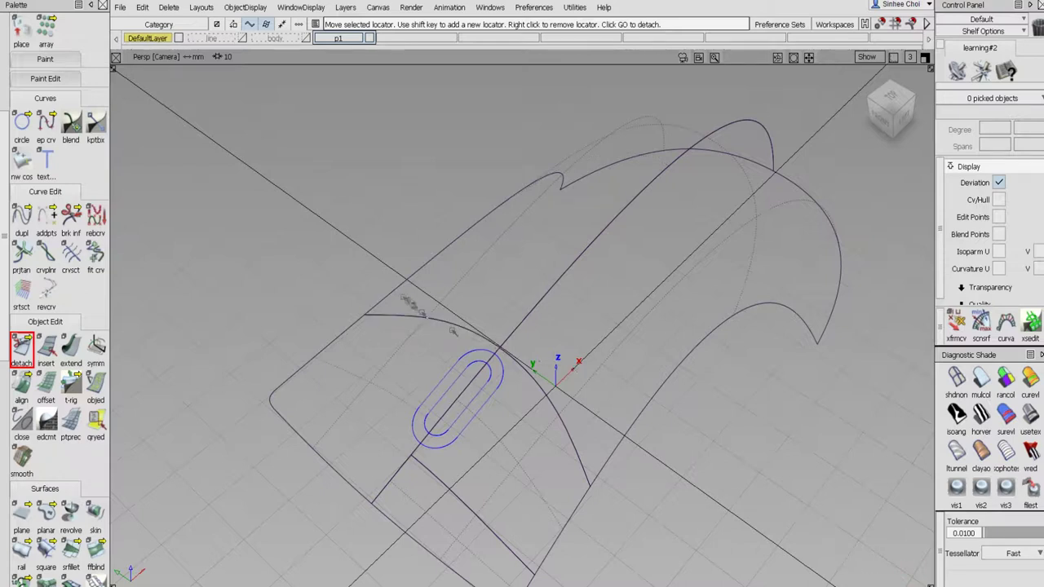
- Detach the same surface at the slot's front end, snapping the cut to edge square#12 V=0.0
click(347, 371)
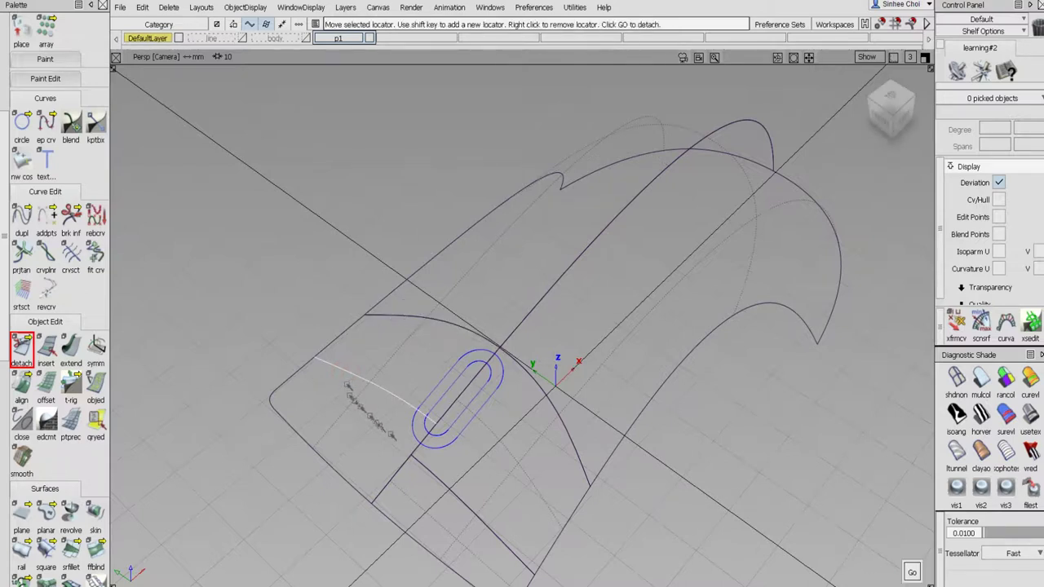
click(421, 468)
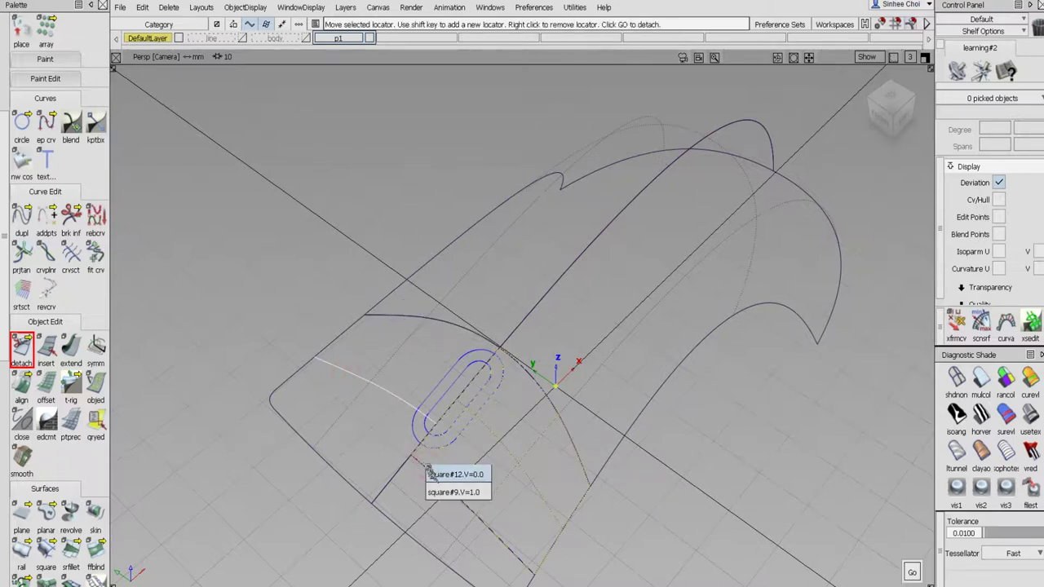
click(447, 475)
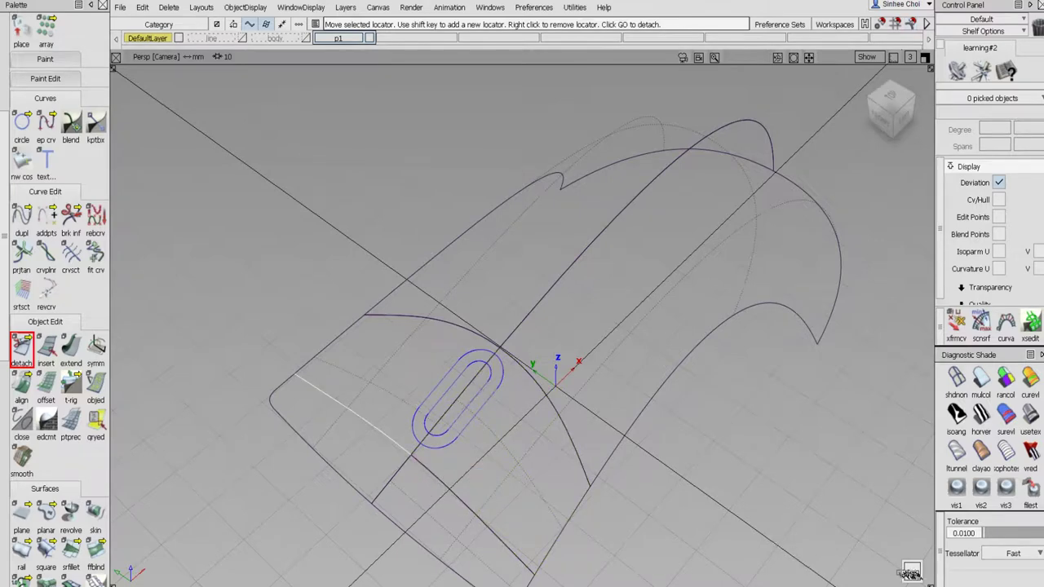
click(911, 574)
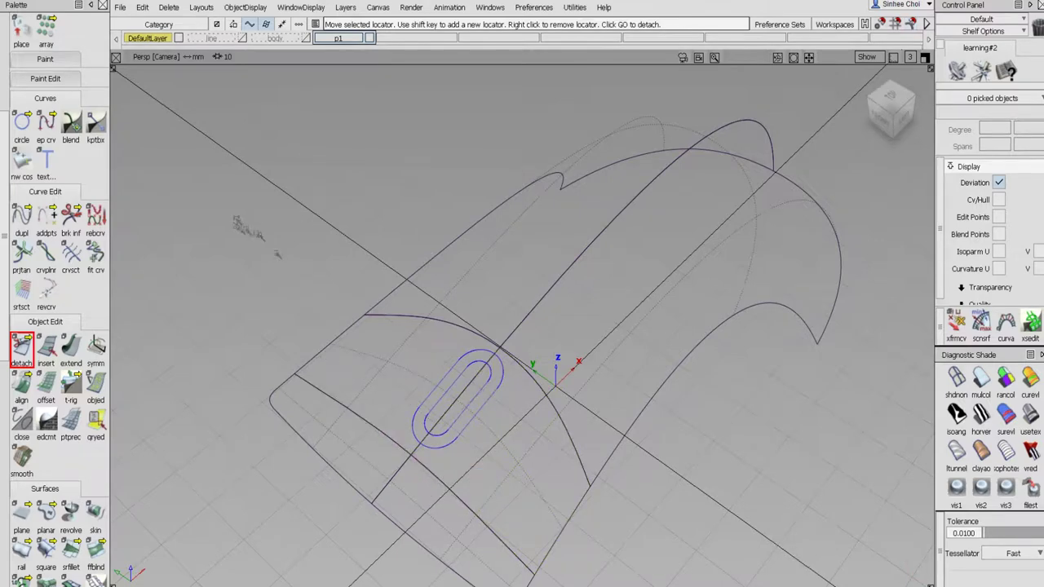
alt+shift+drag(333, 300, 400, 236)
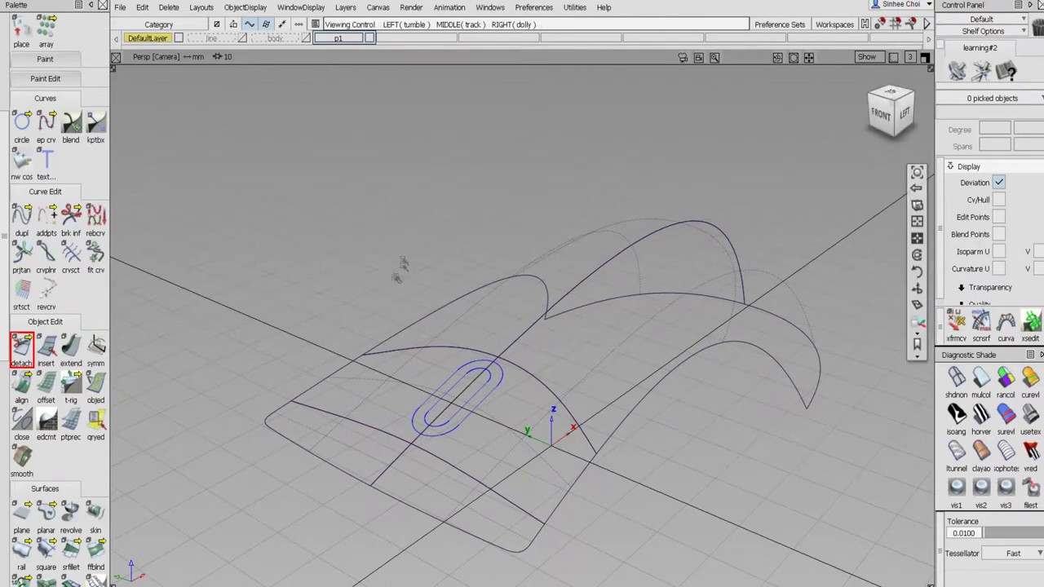
scroll(31, 49, up, 5)
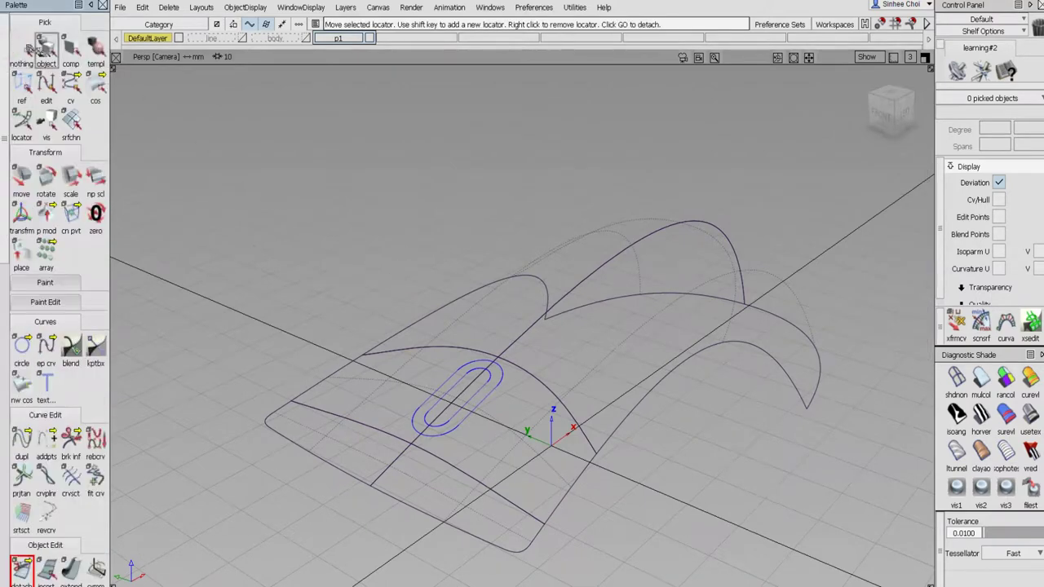
- Delete all p1 surfaces except the section beside the slot on the negative Y side of the centre seam
click(43, 48)
click(346, 440)
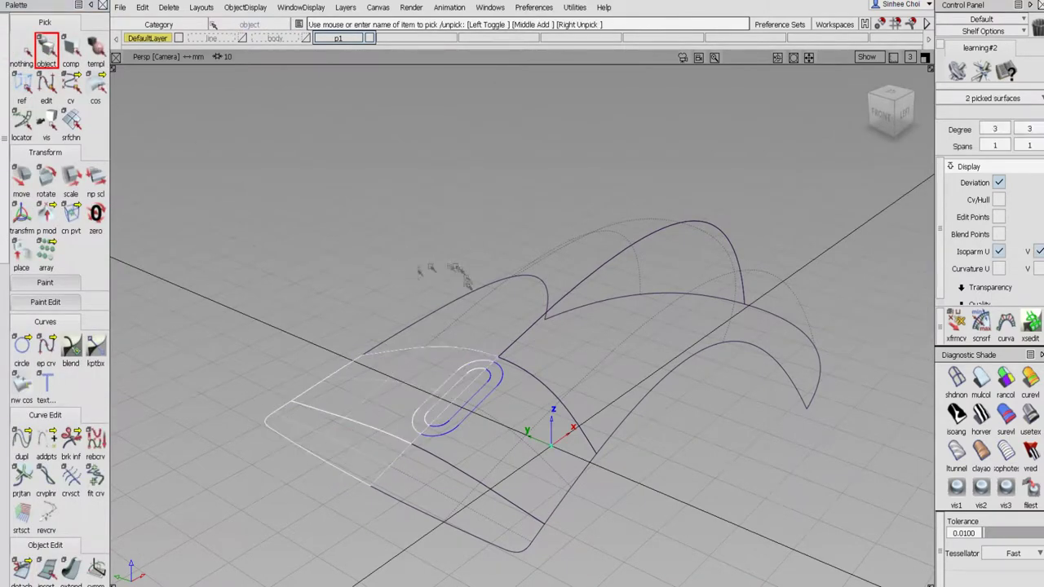
click(494, 298)
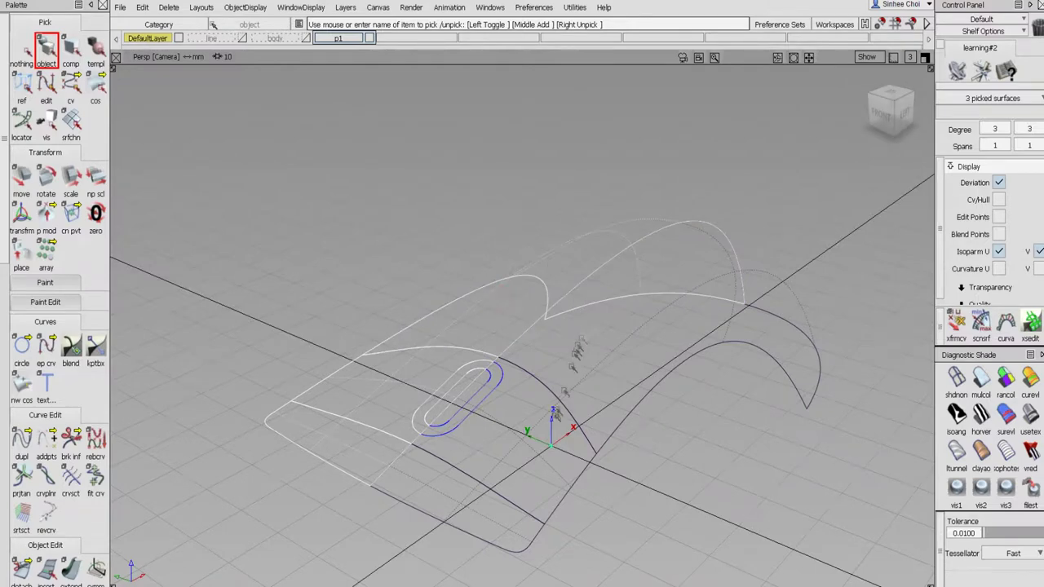
drag(487, 531, 517, 538)
drag(634, 343, 683, 417)
key(Delete)
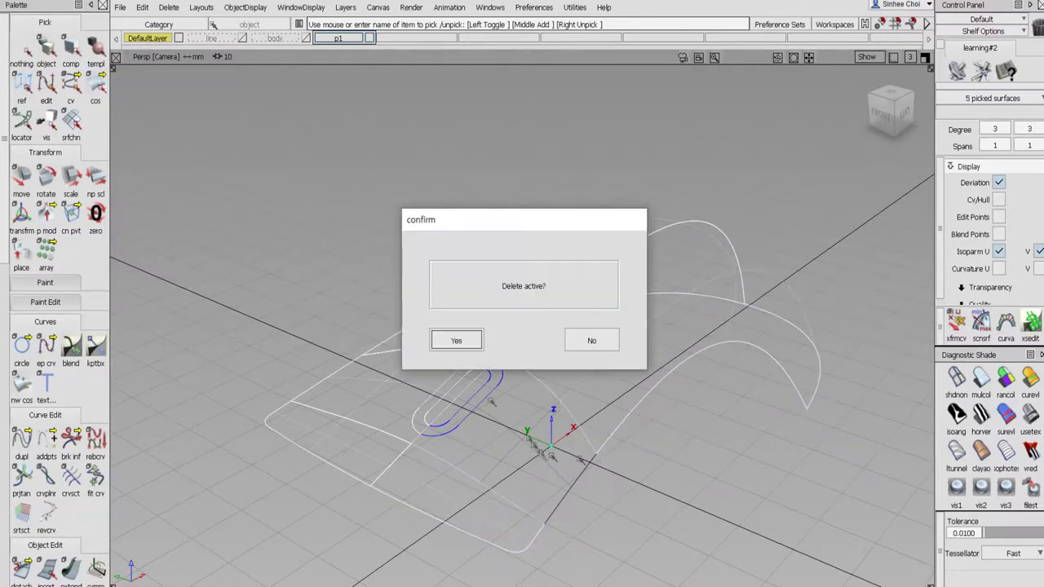
click(465, 341)
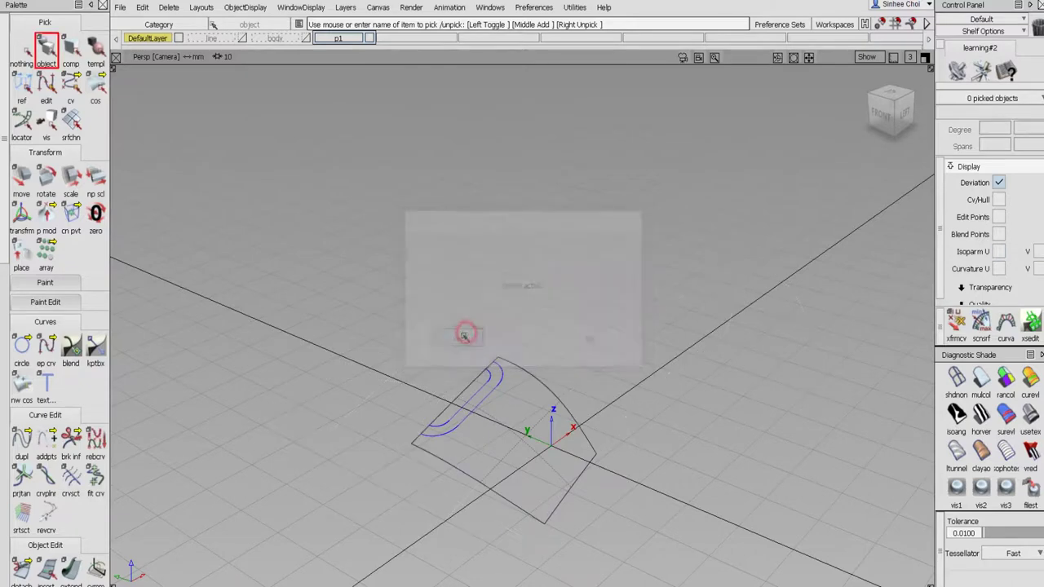
- Detach the remaining patch lengthwise just outside the slot outline and delete its outer piece
click(22, 569)
drag(501, 462, 475, 423)
click(912, 571)
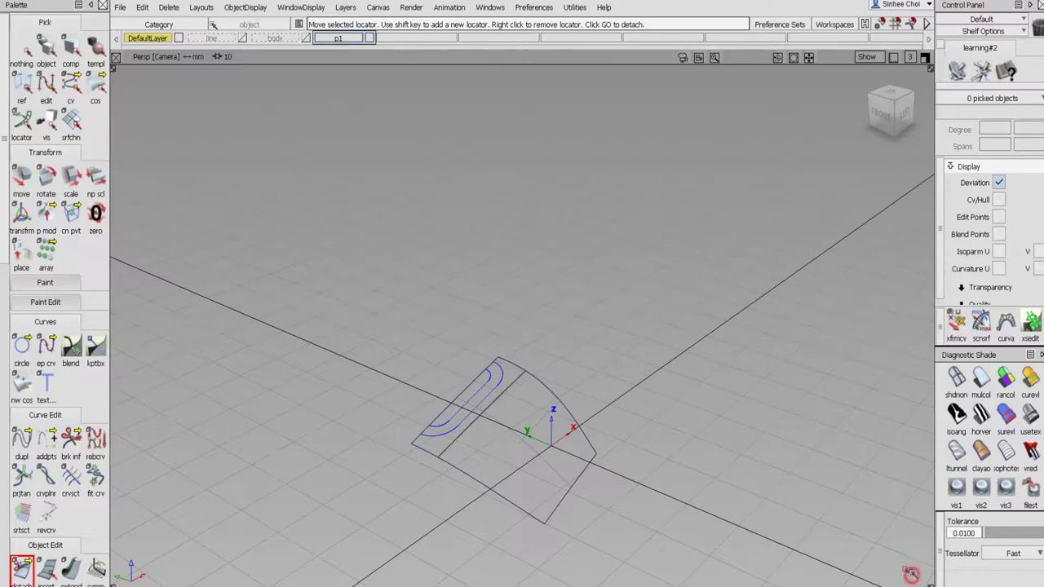
click(47, 49)
click(494, 484)
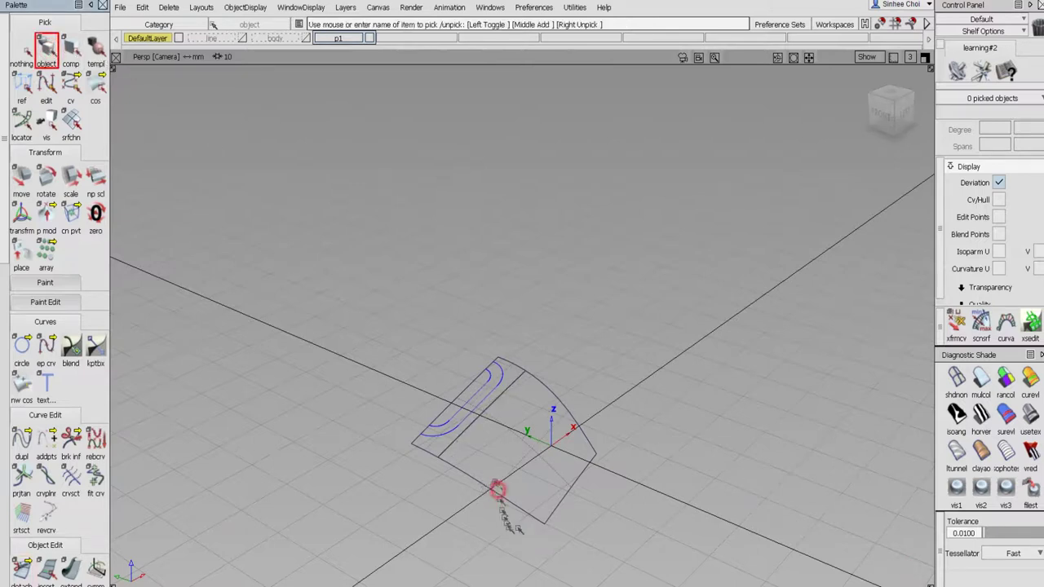
key(Delete)
click(461, 342)
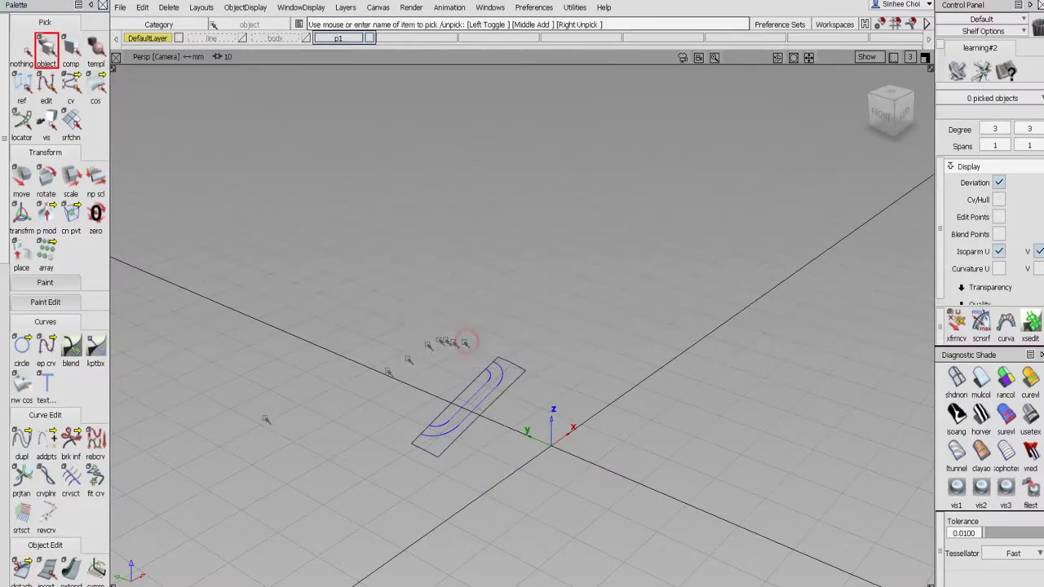
- Trim the narrow patch, keeping only the band between the inner and outer slot curves
scroll(8, 489, down, 10)
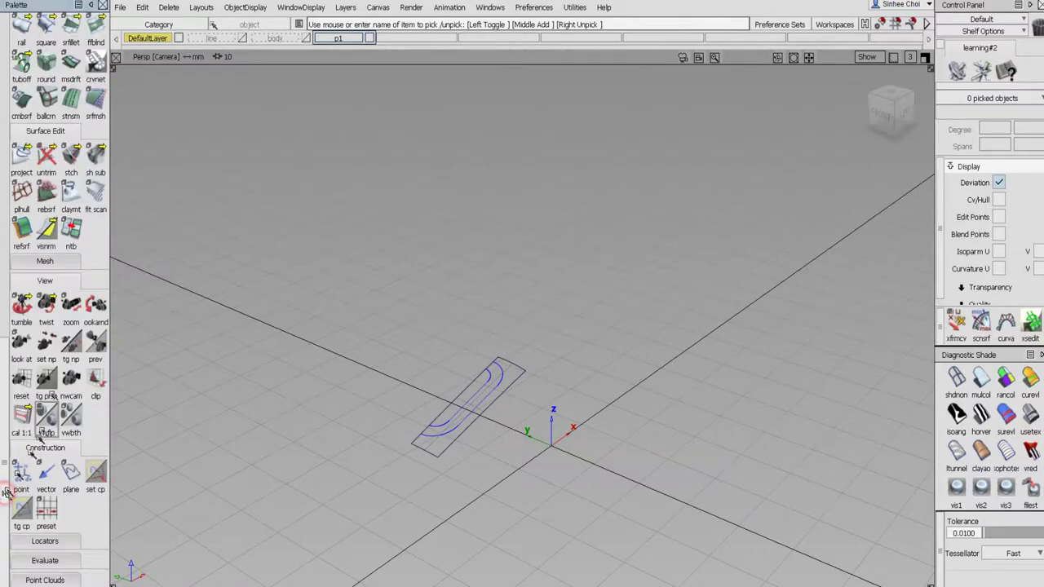
click(70, 162)
click(70, 161)
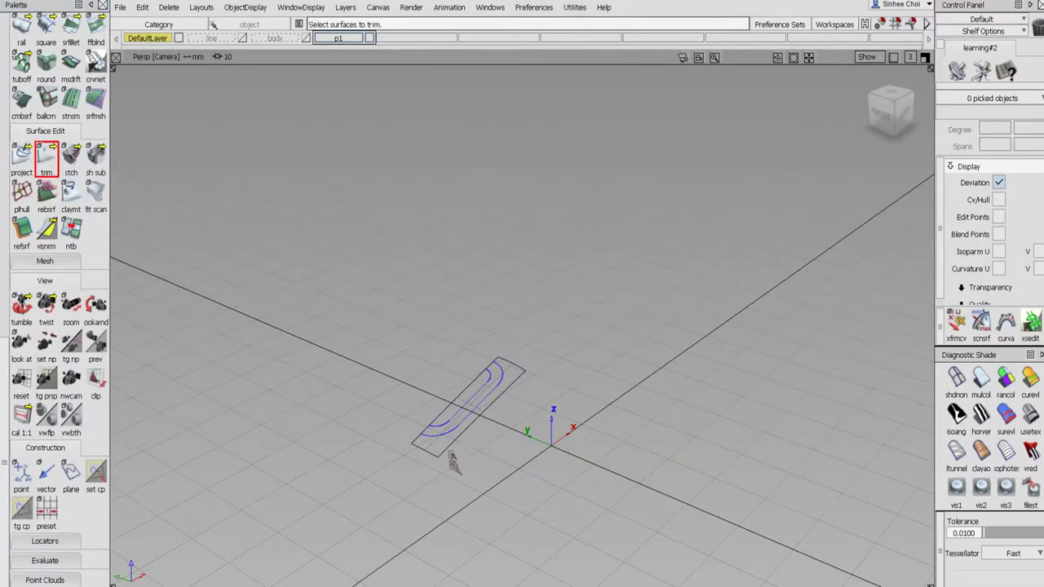
click(449, 447)
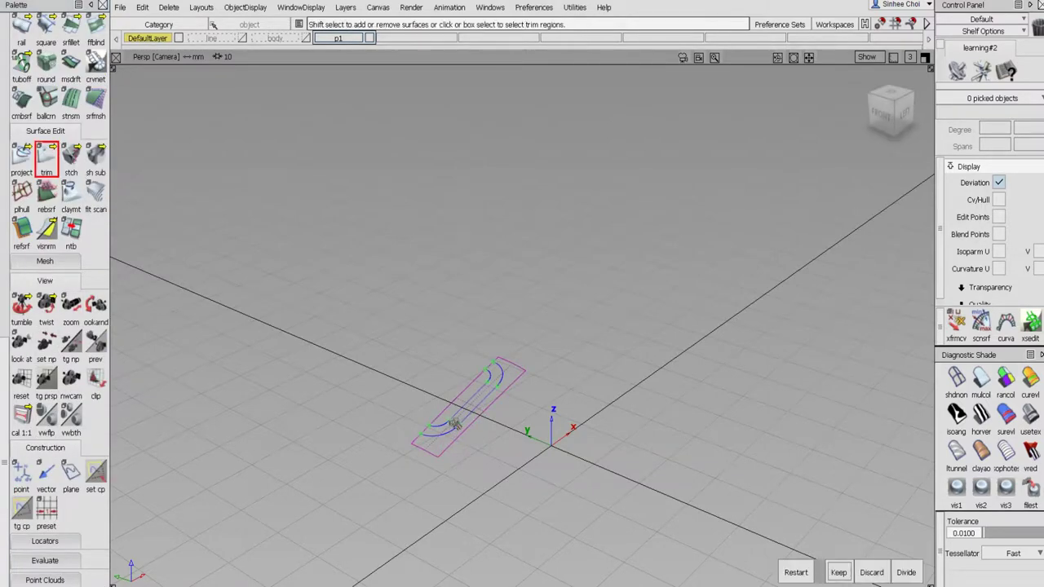
click(464, 416)
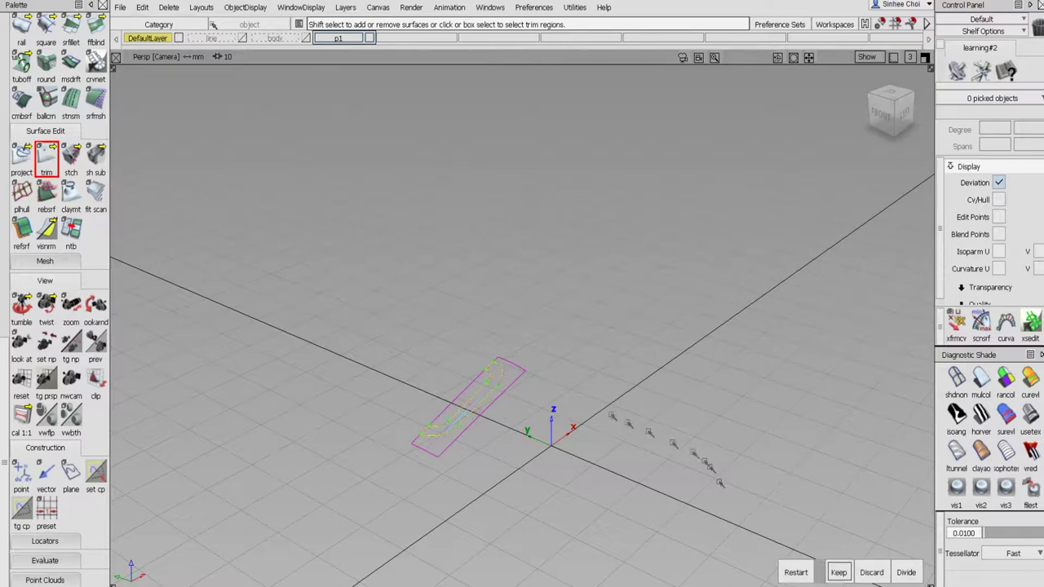
click(840, 573)
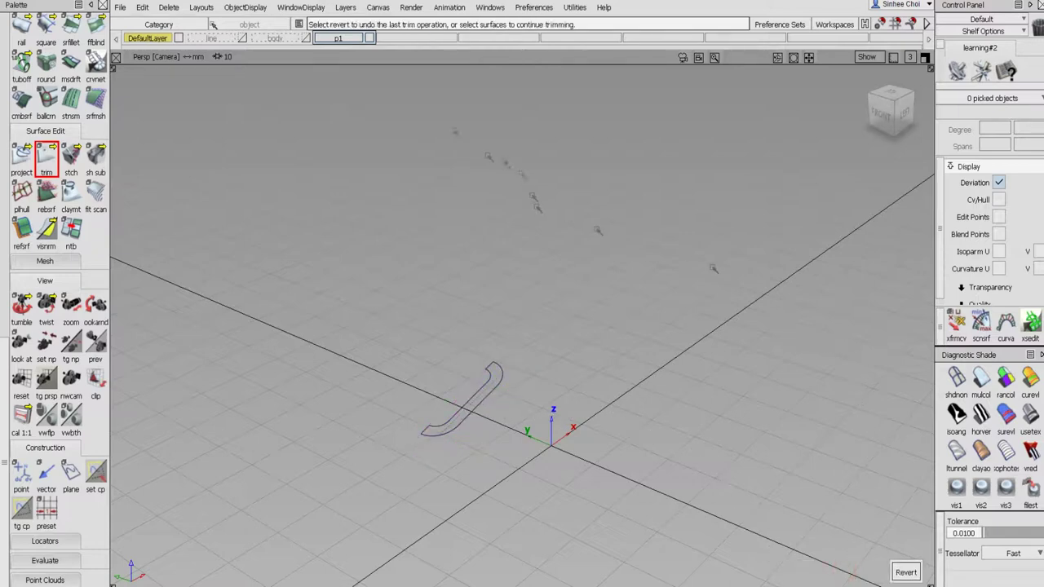
- Mirror-duplicate the trimmed half band across the centre seam to complete the slot rim, and clear the selection
click(5, 58)
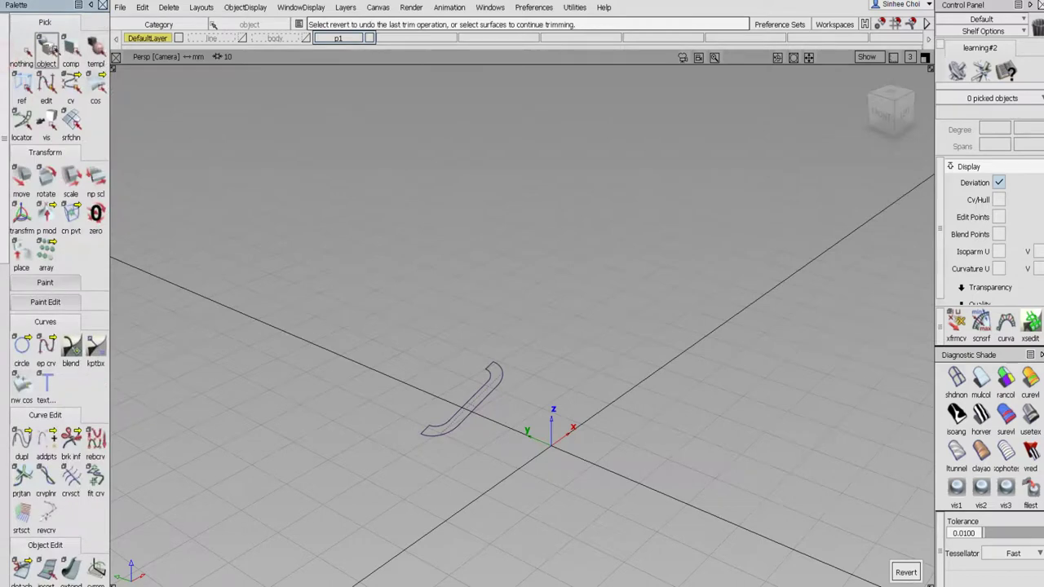
click(47, 49)
click(473, 396)
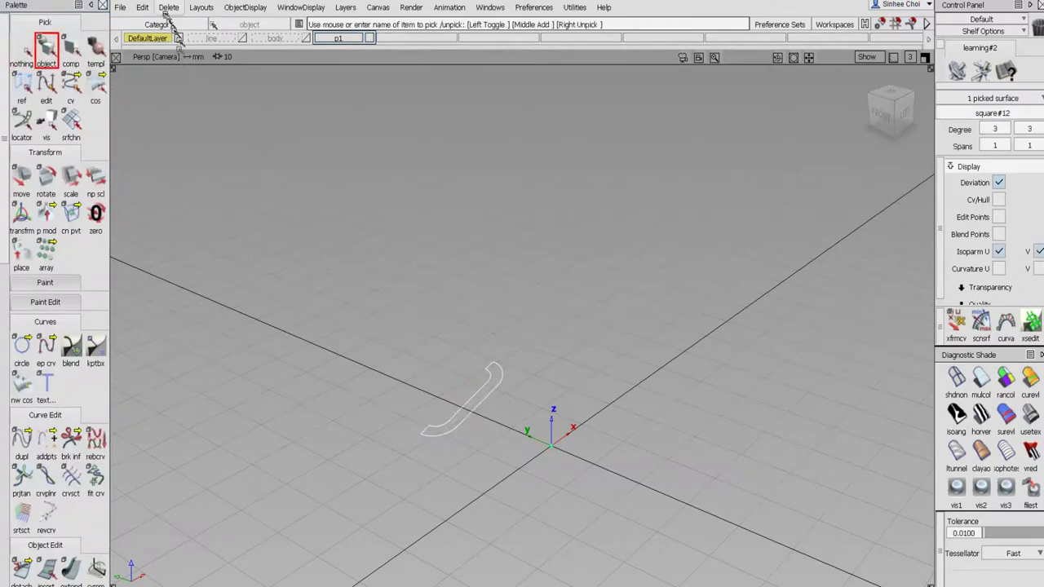
click(143, 7)
mouse_move(188, 186)
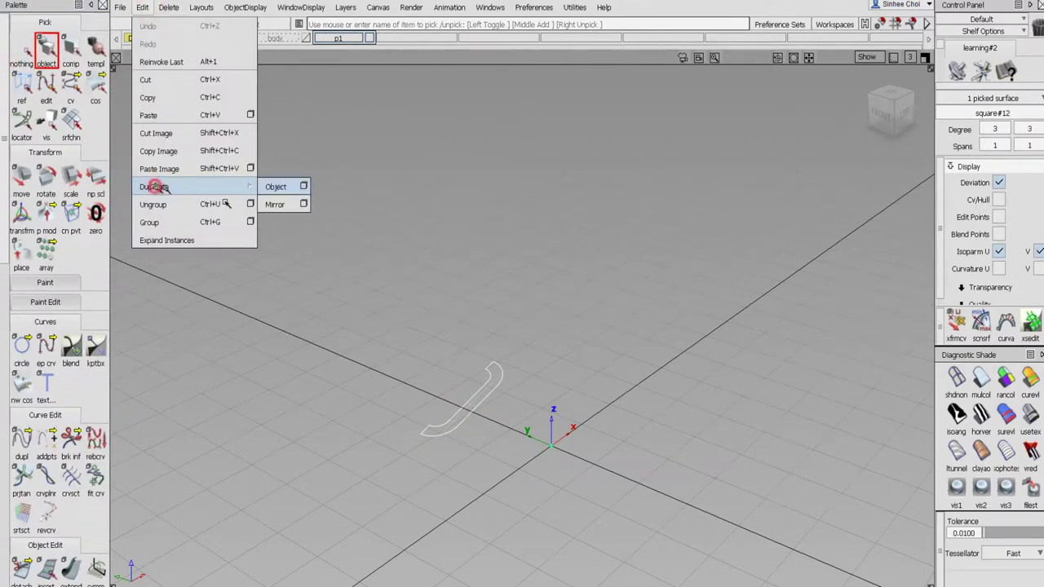
click(269, 204)
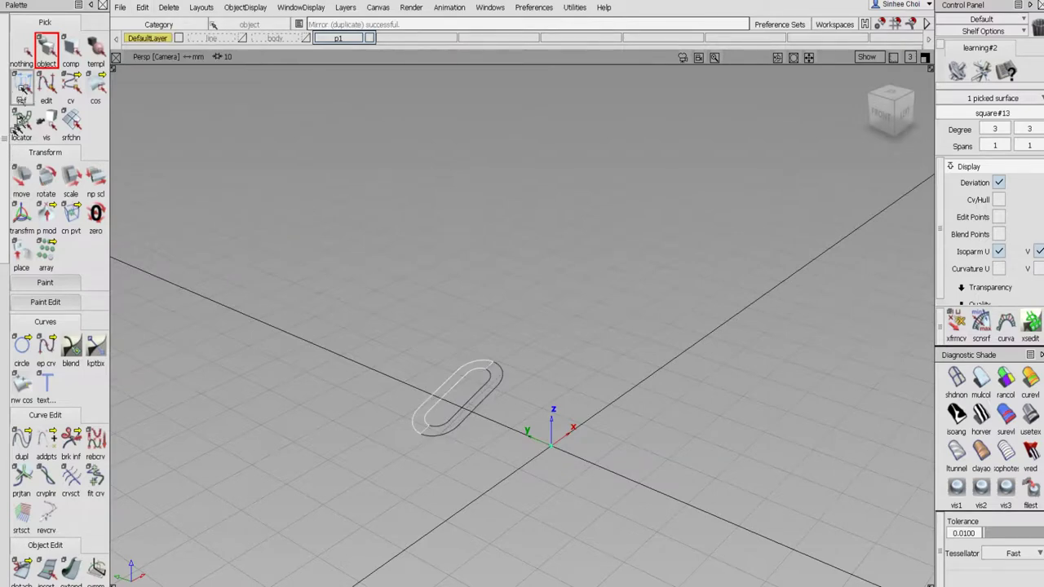
click(23, 53)
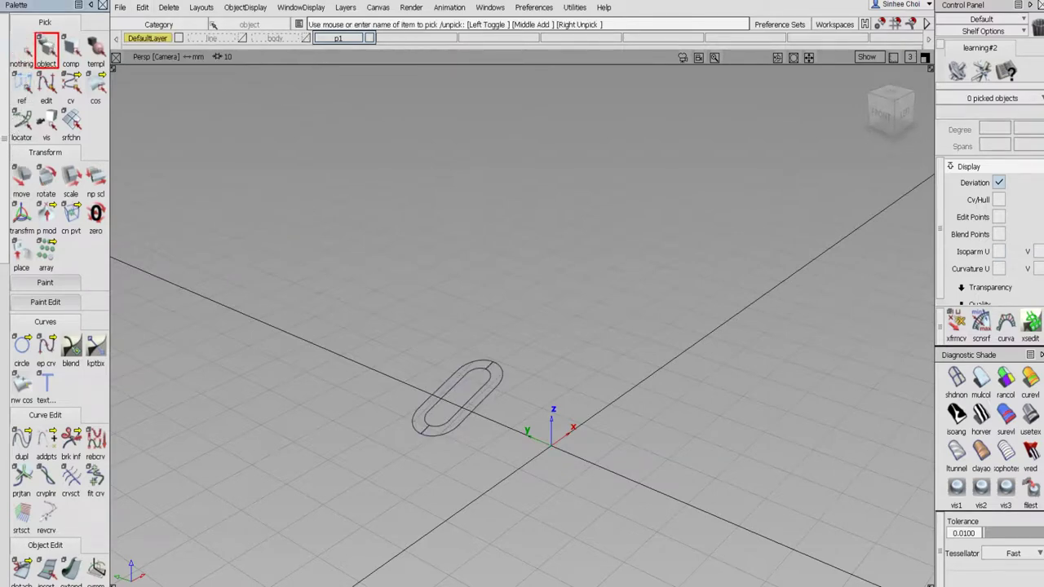
- Show the body layer around the slot rim and view the rim up close
click(306, 39)
alt+shift+drag(598, 375, 473, 437)
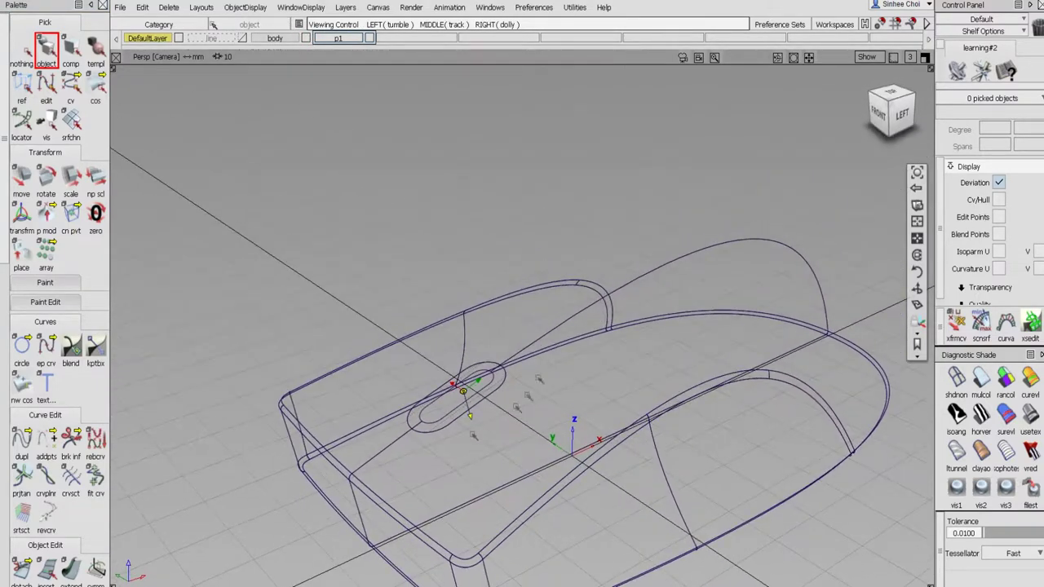
alt+shift+click(415, 429)
alt+shift+right_drag(472, 449, 497, 412)
alt+shift+drag(487, 414, 474, 419)
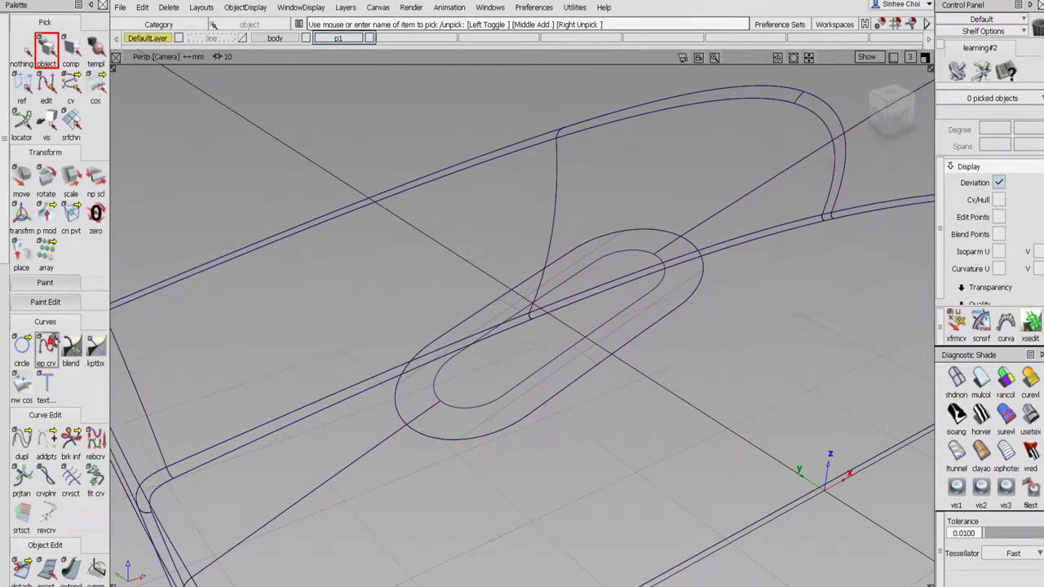
- Draw a short downward edit point curve from the rim's inner edge at the seam, starting at about X -33.2, Y 0, Z 18.5
click(46, 348)
click(437, 399)
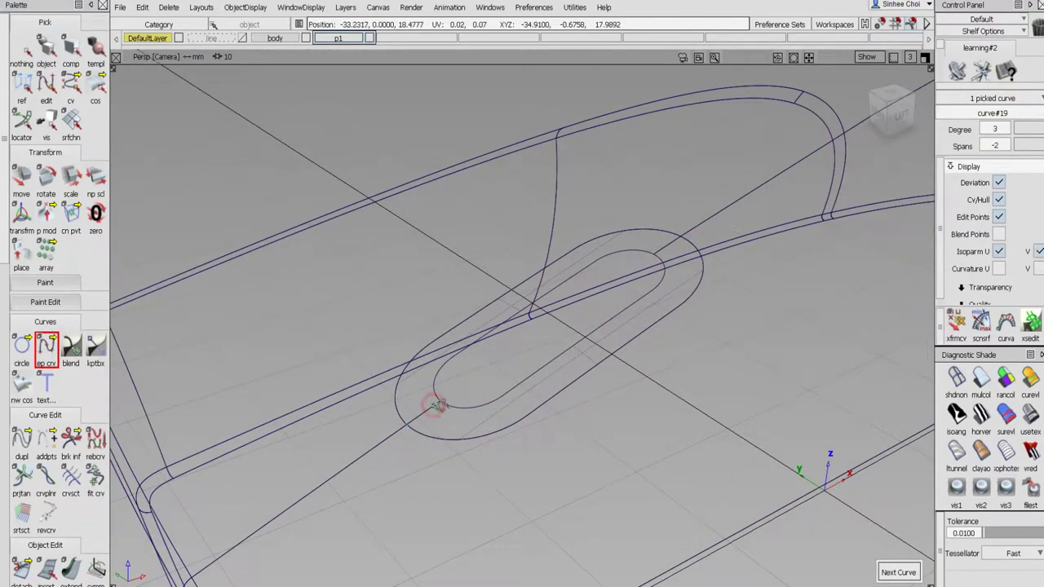
click(925, 57)
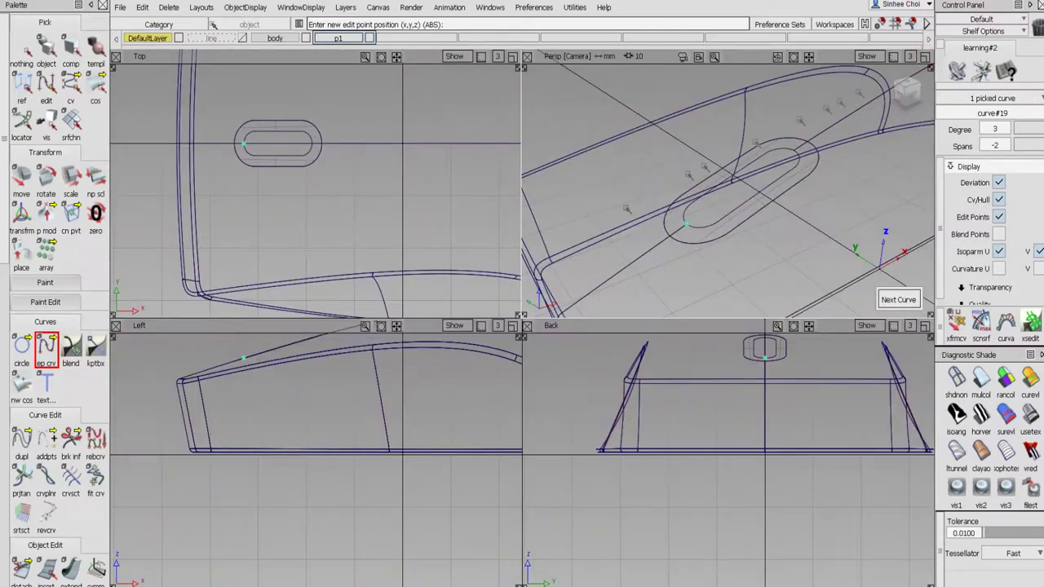
click(512, 326)
alt+shift+right_drag(511, 290, 539, 160)
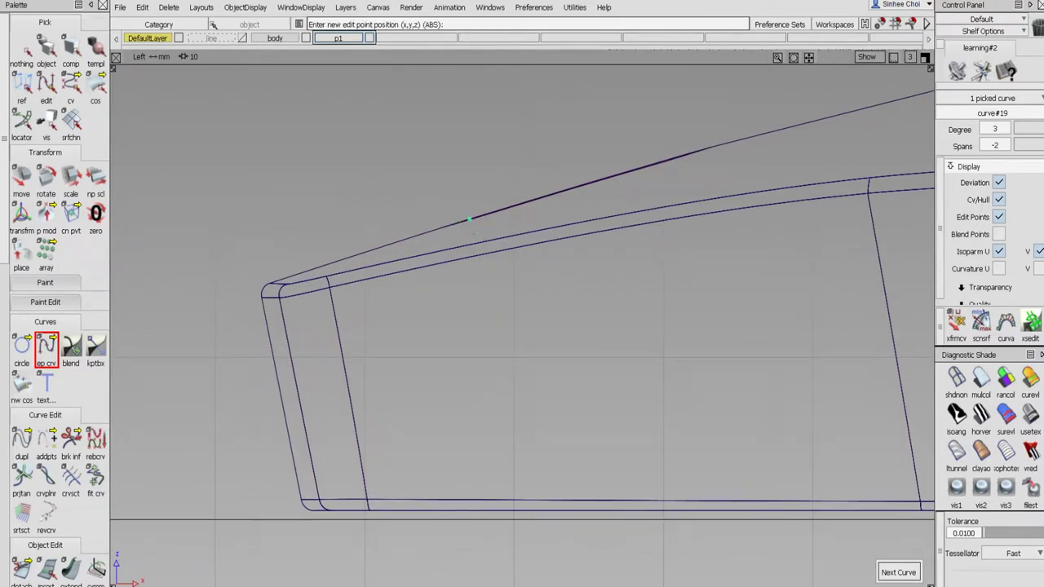
click(472, 232)
click(925, 58)
click(925, 57)
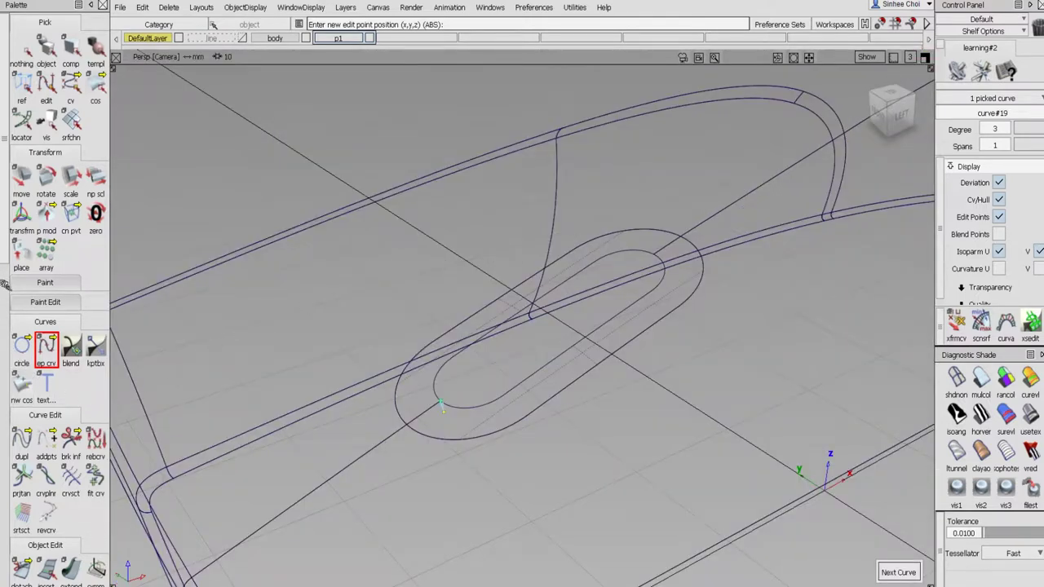
- Extrude the short curve along the rounded inner rim edge next to it on the negative Y side
click(10, 284)
click(16, 285)
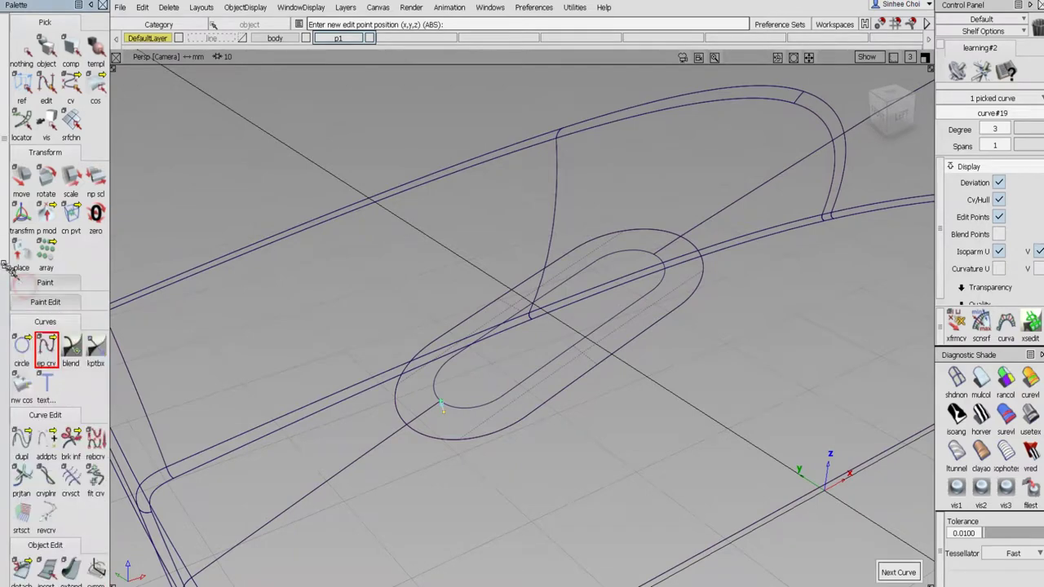
scroll(12, 275, down, 5)
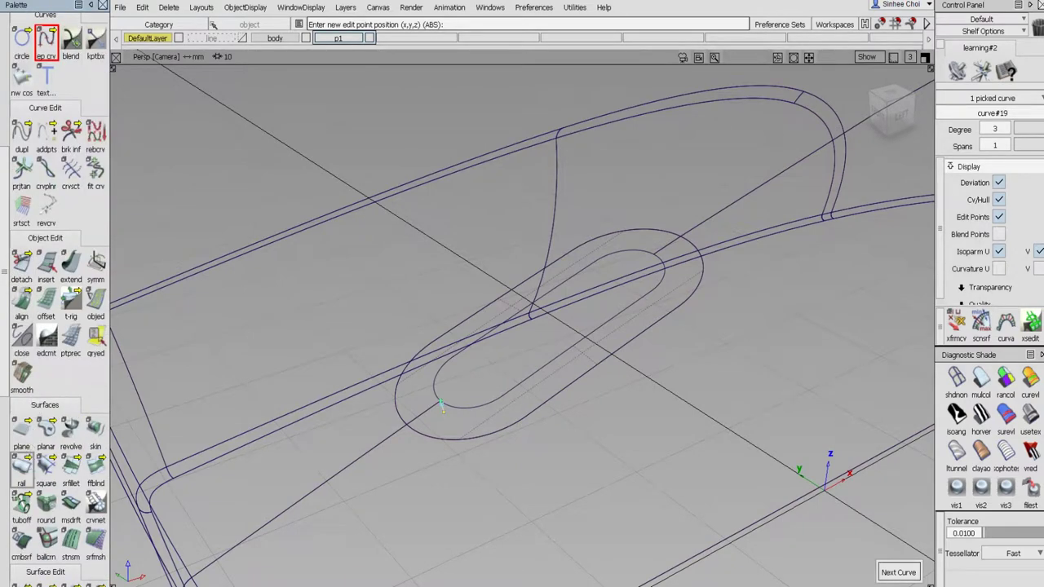
click(22, 465)
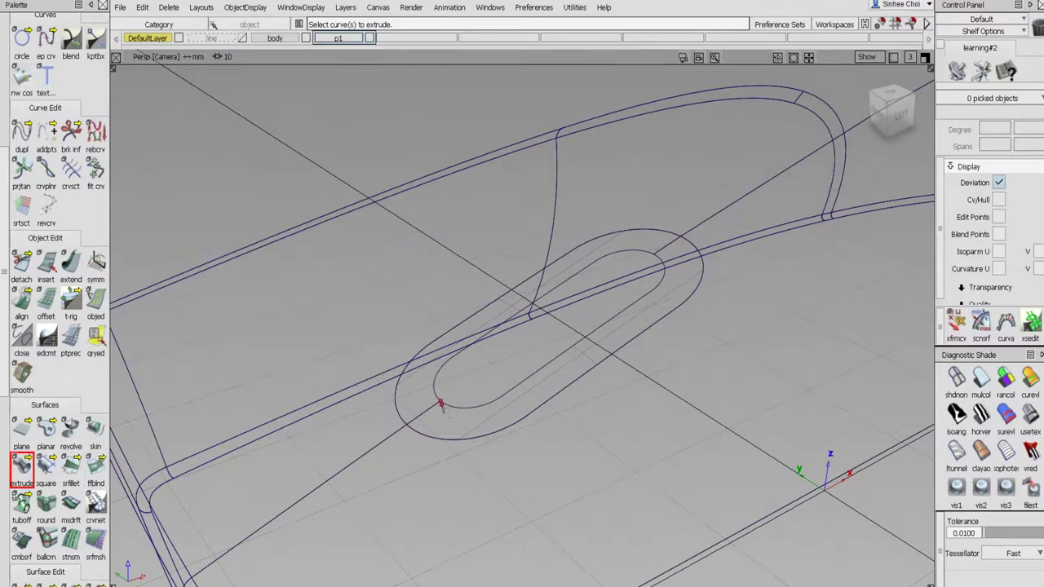
click(440, 405)
click(910, 571)
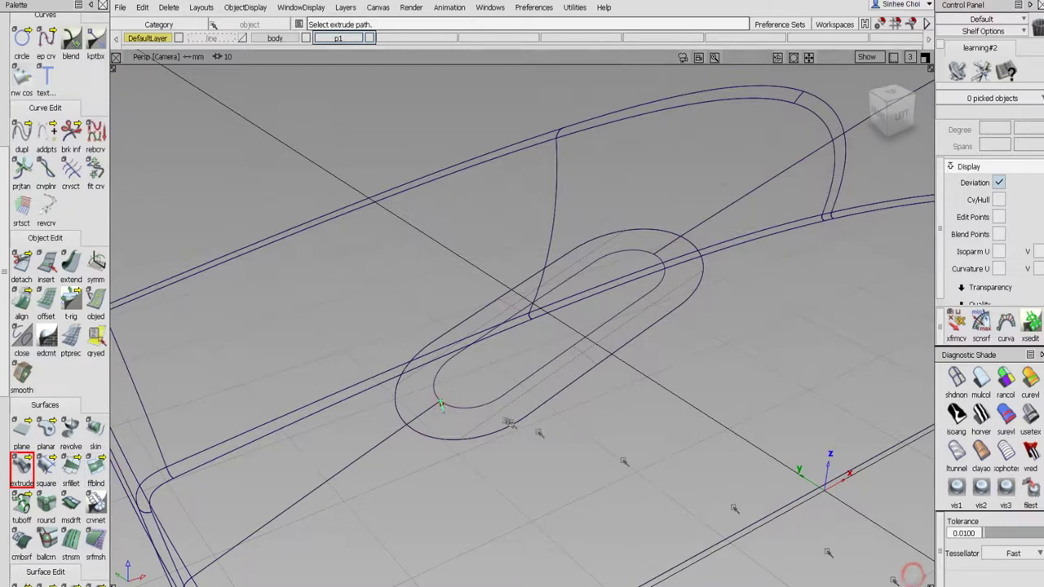
click(491, 403)
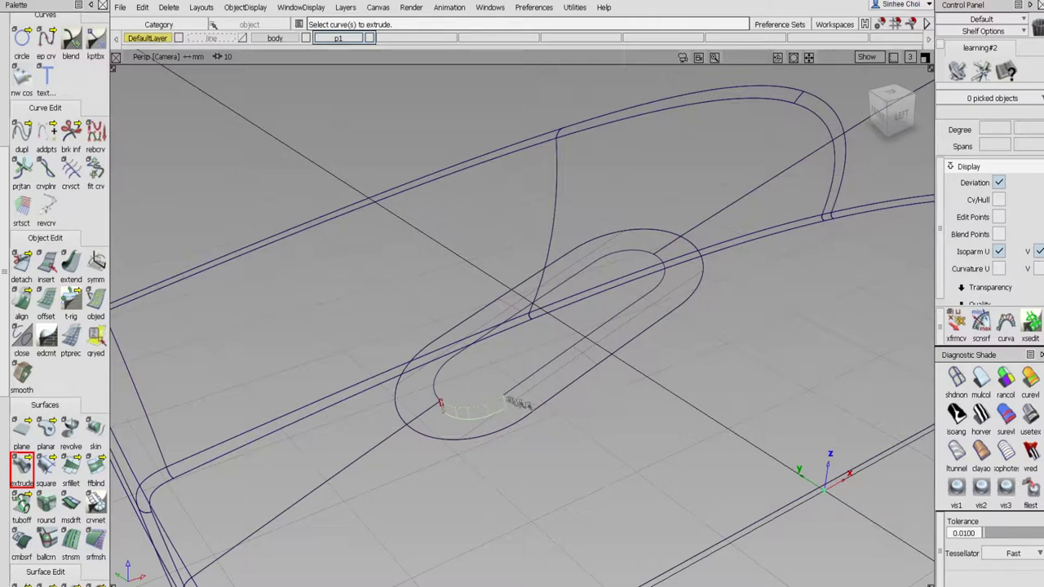
- Extrude the end edge of the new wall surface along the rim's straight inner edge
click(507, 401)
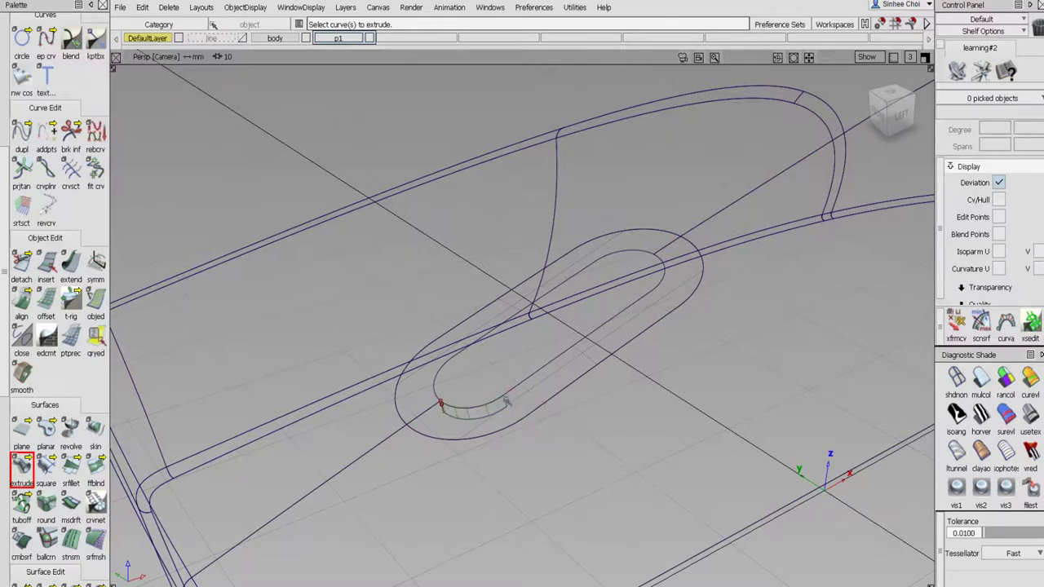
click(507, 401)
click(912, 571)
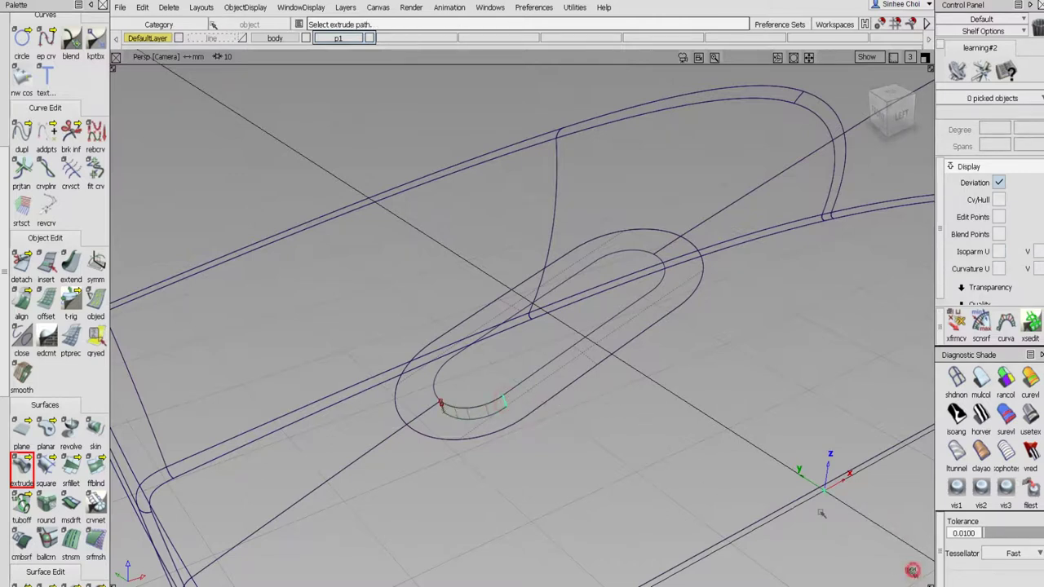
click(538, 373)
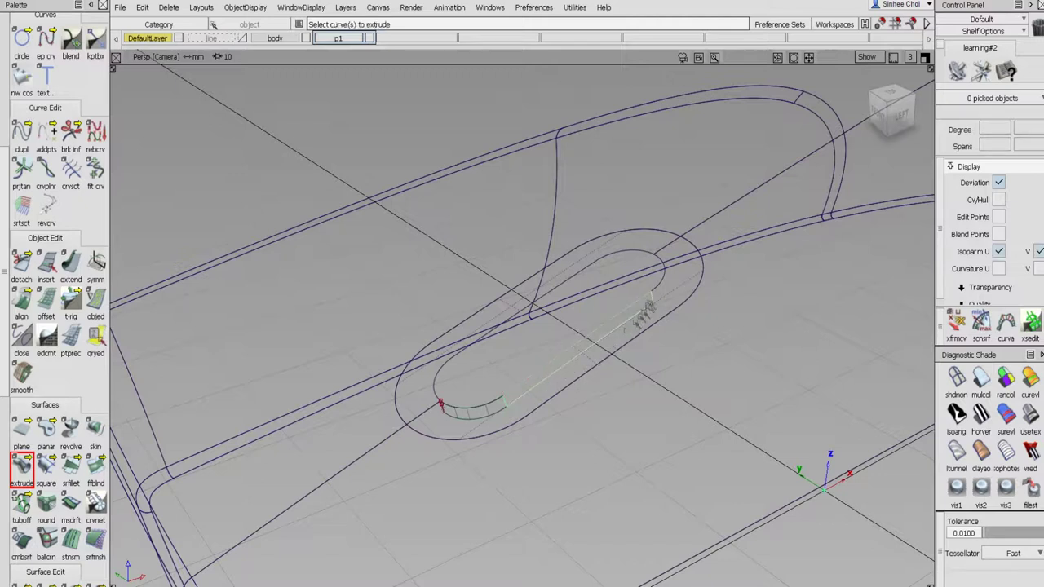
- Extrude the straight wall's end edge along the inner arc at the slot's far end, and leave the Extrude tool
click(653, 299)
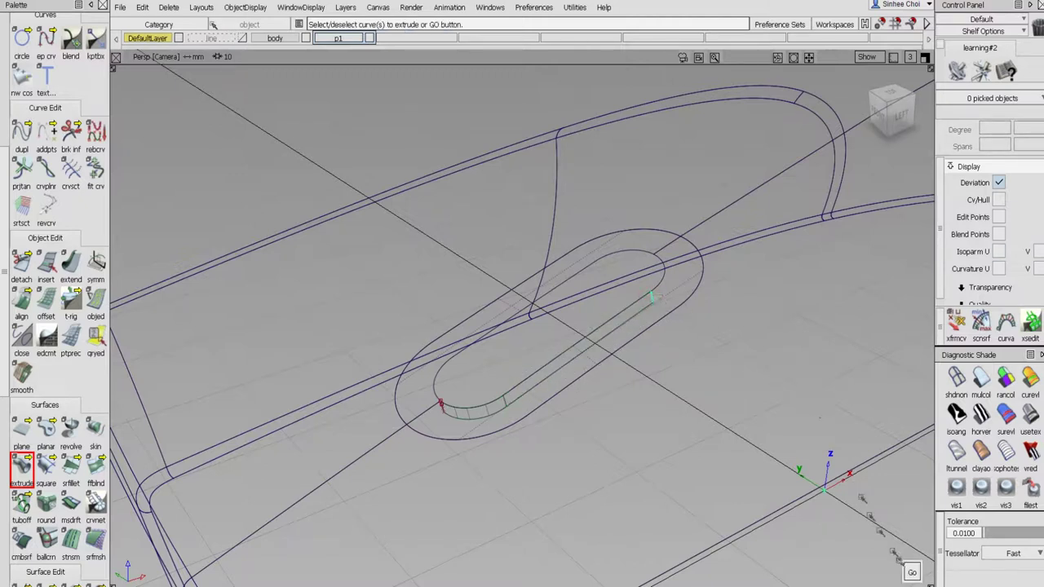
click(911, 571)
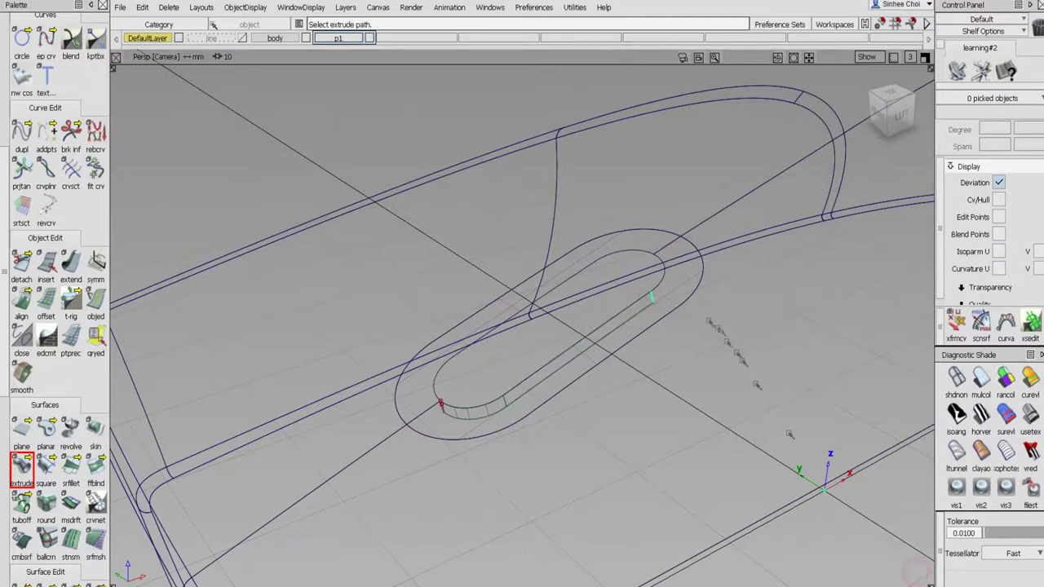
click(661, 286)
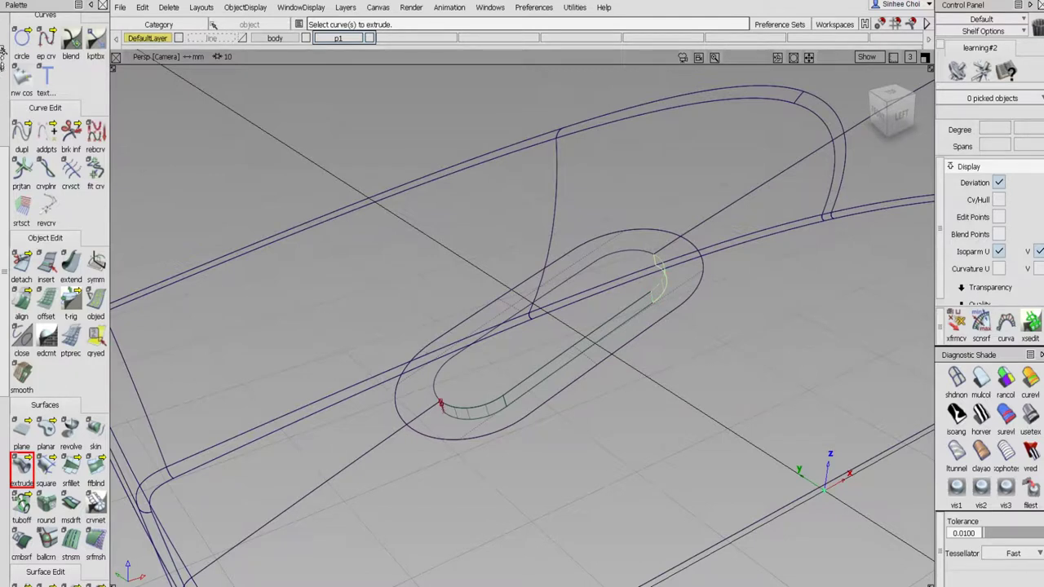
click(5, 50)
click(23, 48)
click(46, 49)
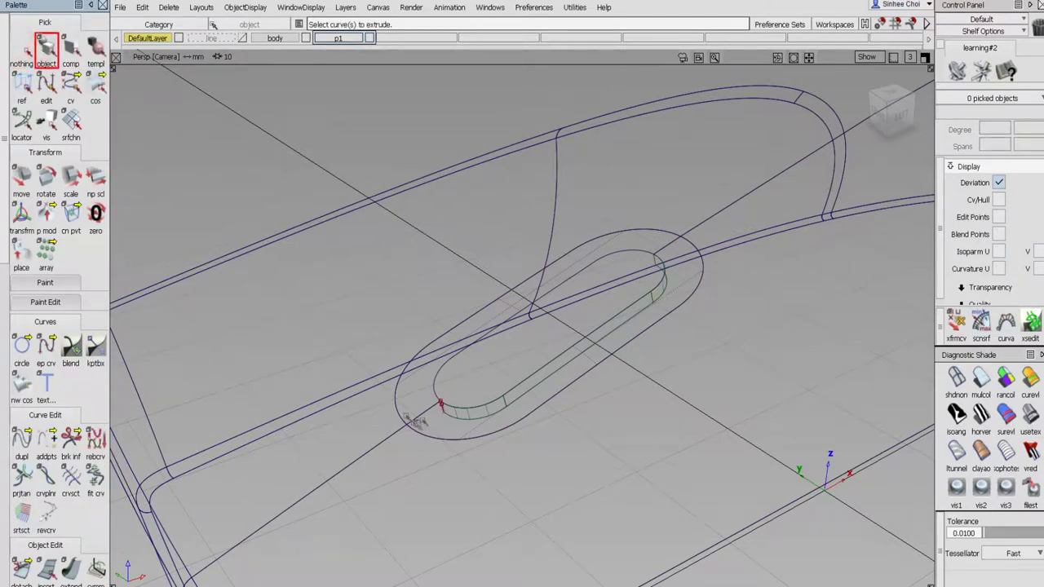
- Delete the short curve at the seam that served as the profile for the extruded walls
click(441, 411)
click(450, 427)
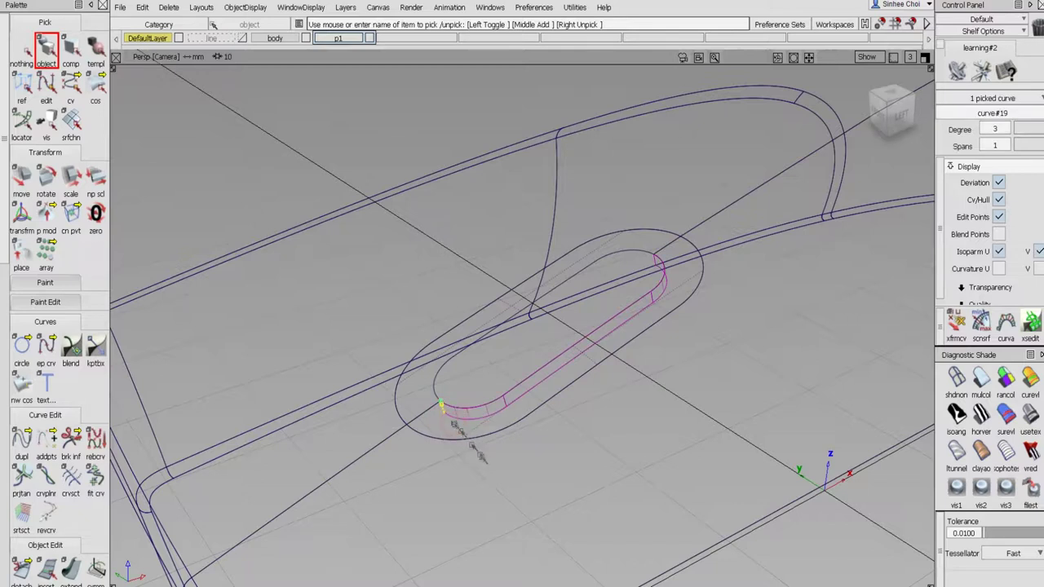
key(Delete)
- Delete the construction history of the three extruded wall surfaces along the slot's inner edge
click(466, 343)
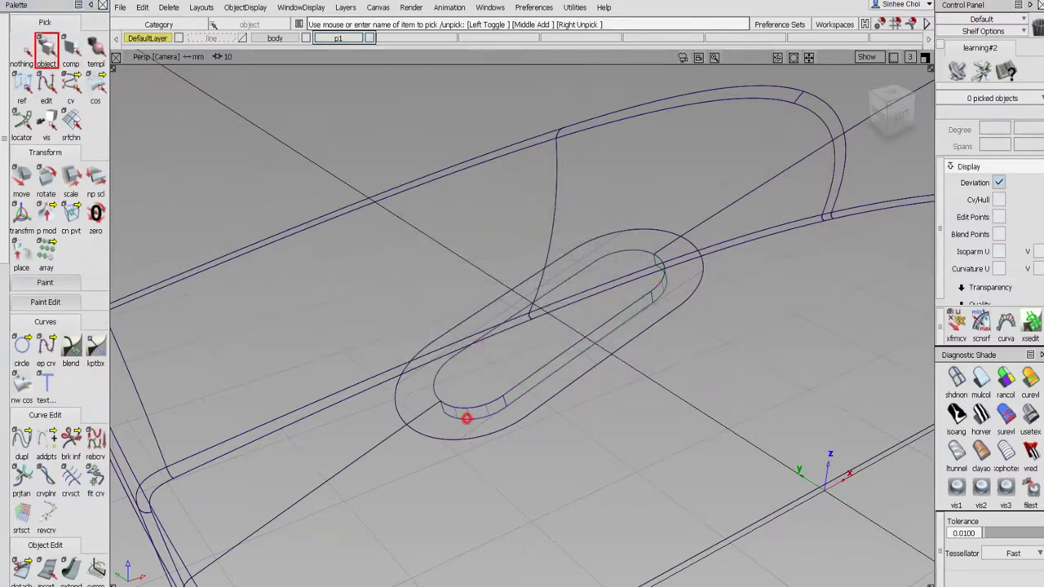
click(505, 402)
shift+click(522, 389)
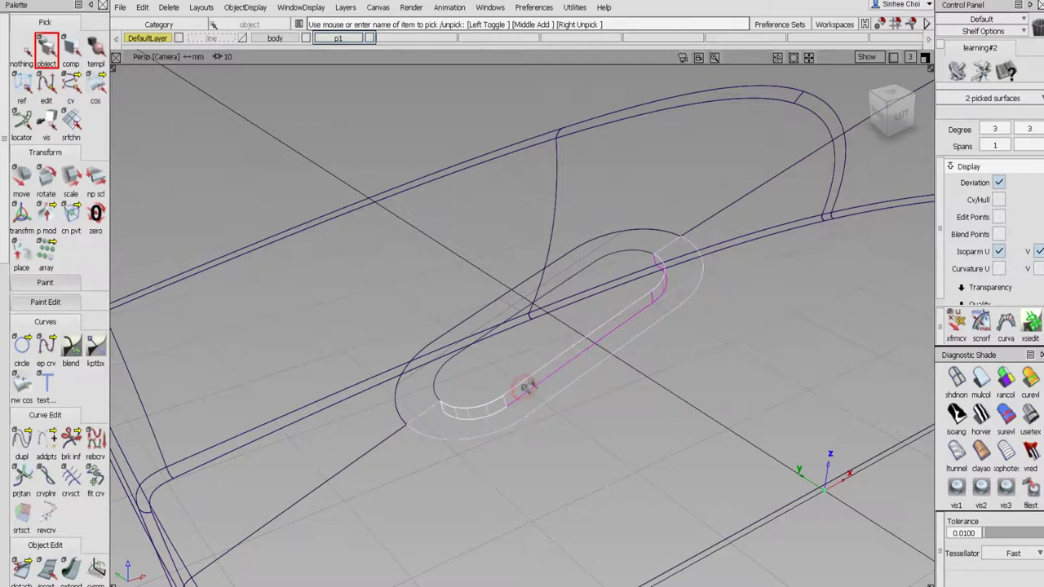
click(651, 298)
click(651, 299)
click(645, 301)
click(650, 306)
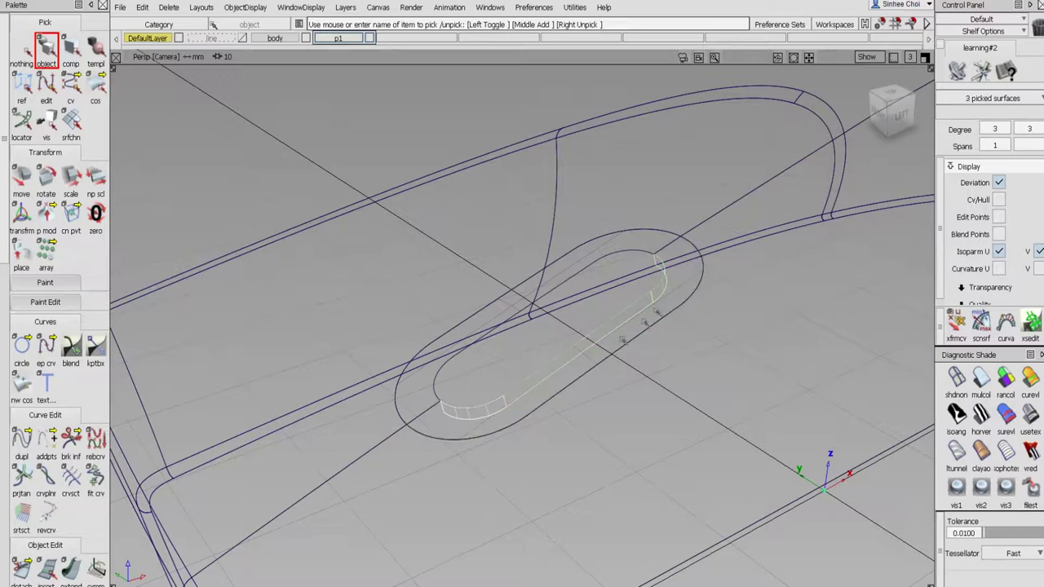
click(176, 8)
click(206, 41)
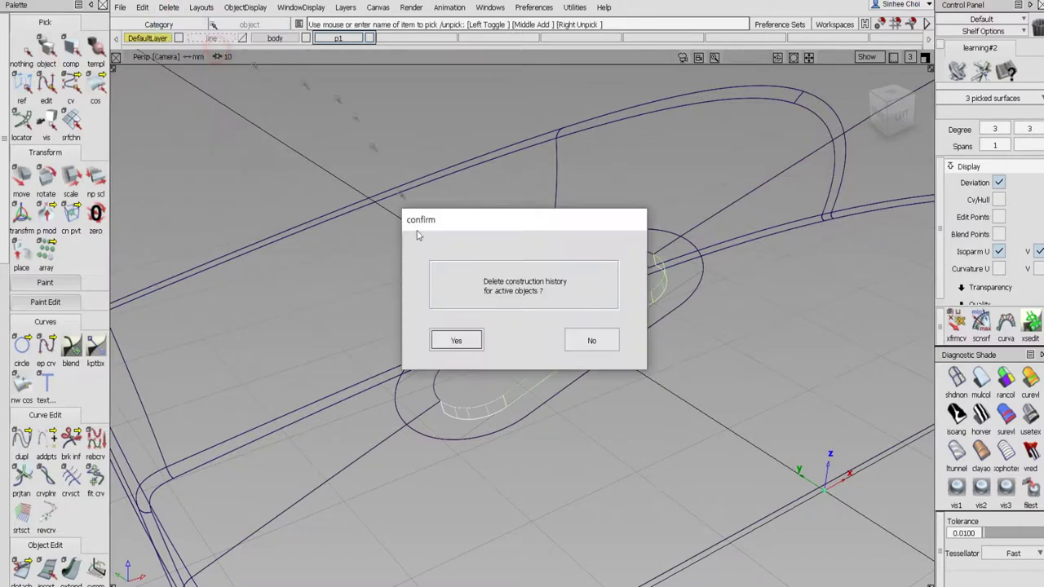
click(456, 340)
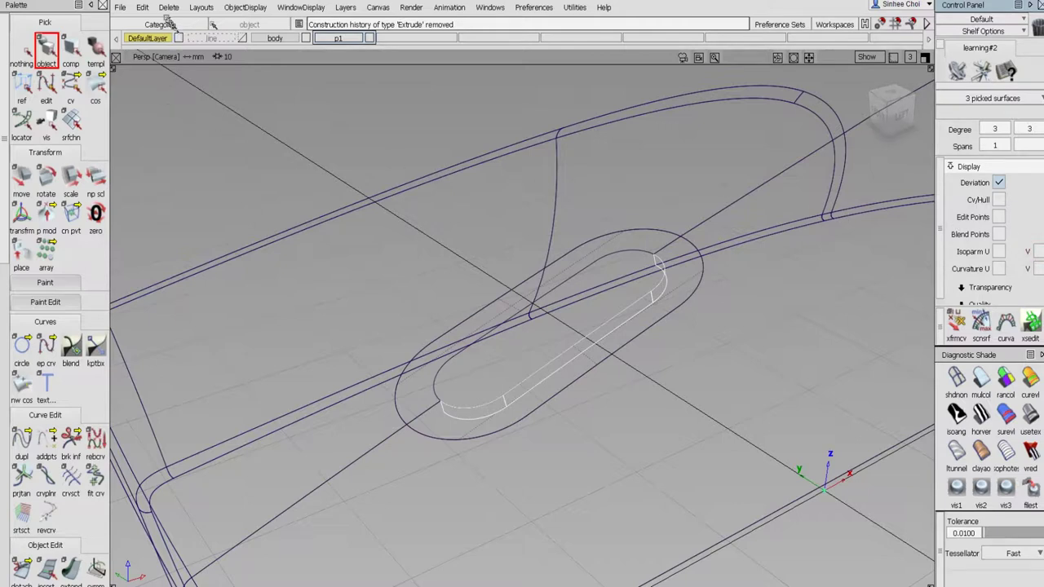
- Mirror-duplicate the three wall surfaces onto the other half of the slot, and clear the selection
click(144, 8)
mouse_move(191, 188)
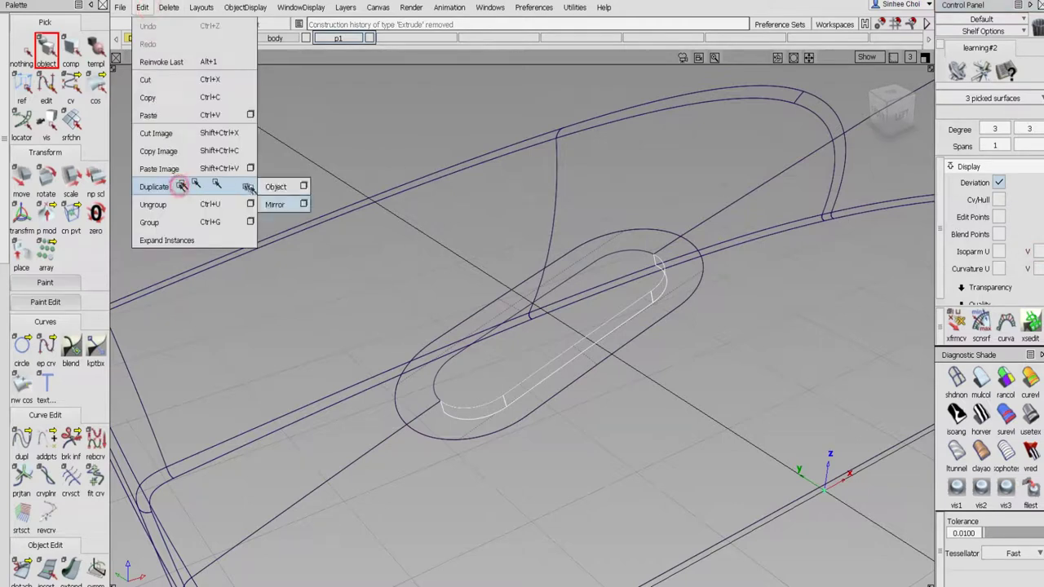
click(274, 204)
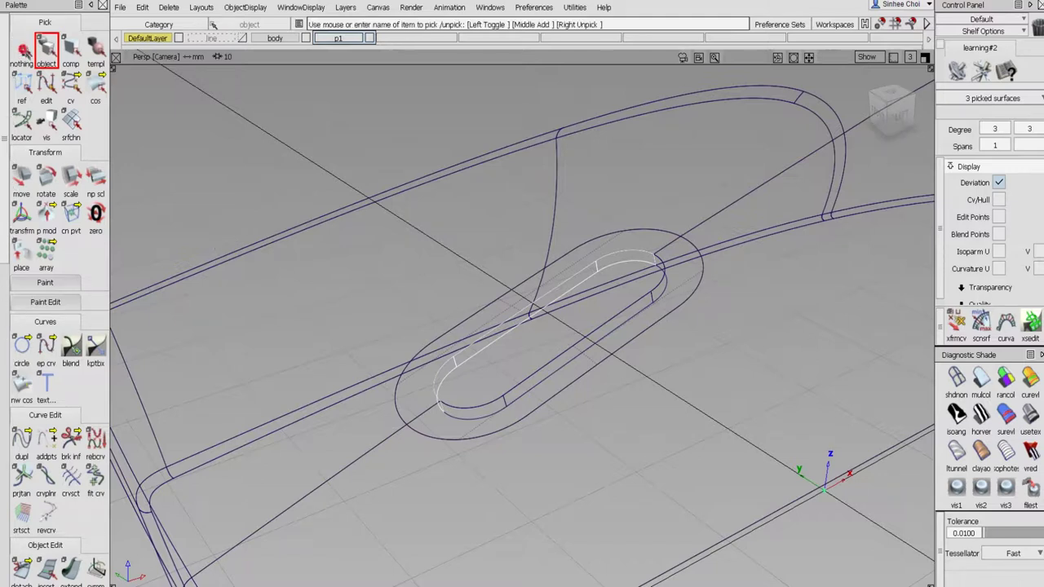
click(22, 53)
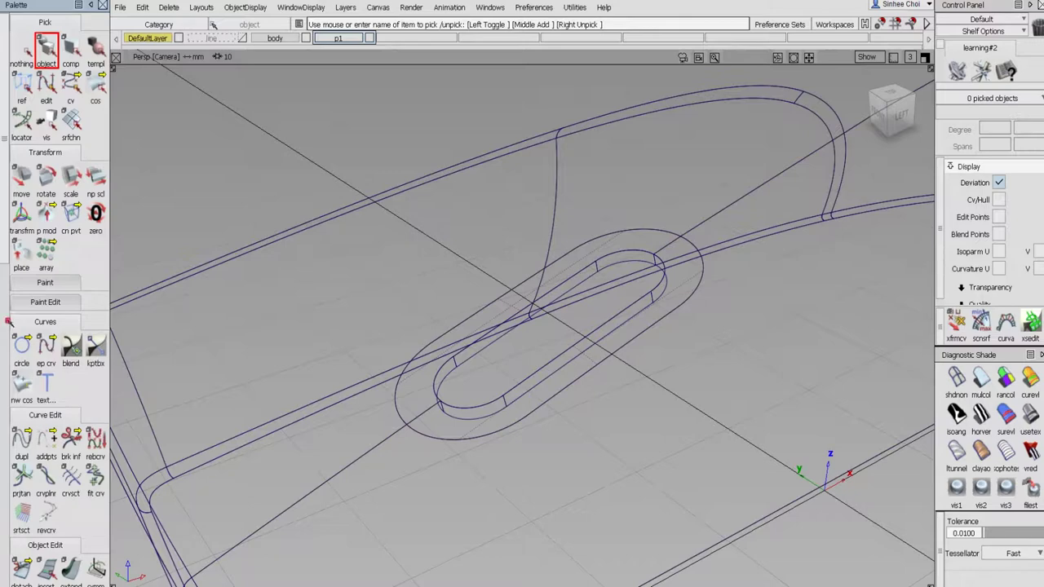
- Start a Round on the mirrored arc edge between rim and wall next to the seam, and accept its radius
scroll(8, 323, down, 5)
click(46, 396)
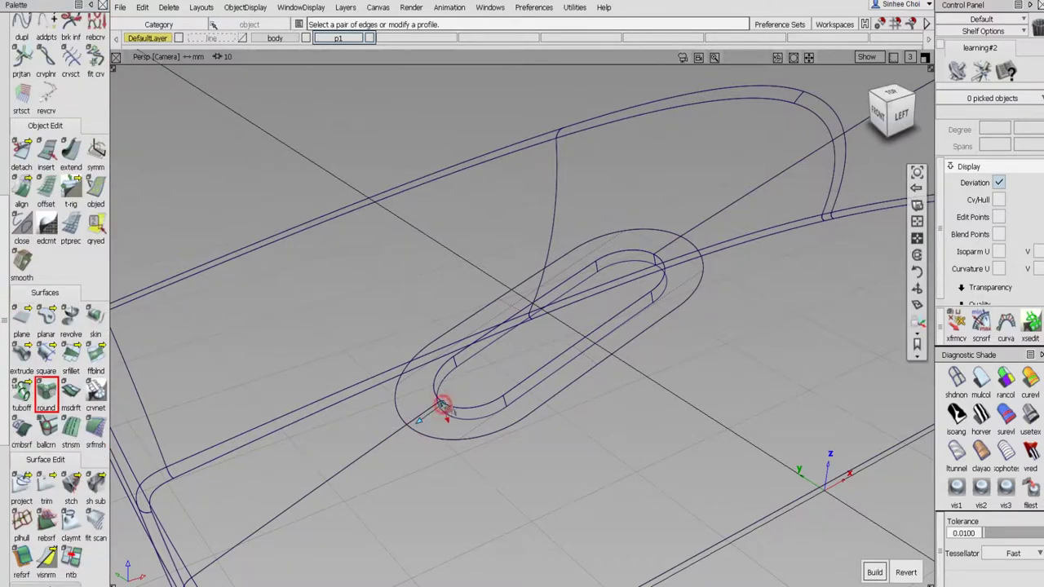
scroll(443, 401, up, 4)
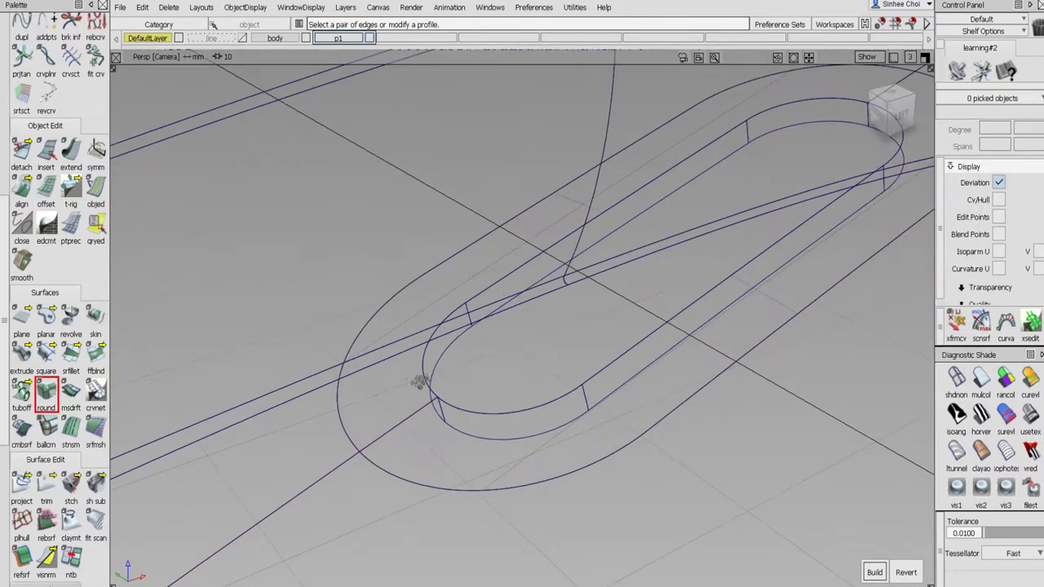
click(423, 379)
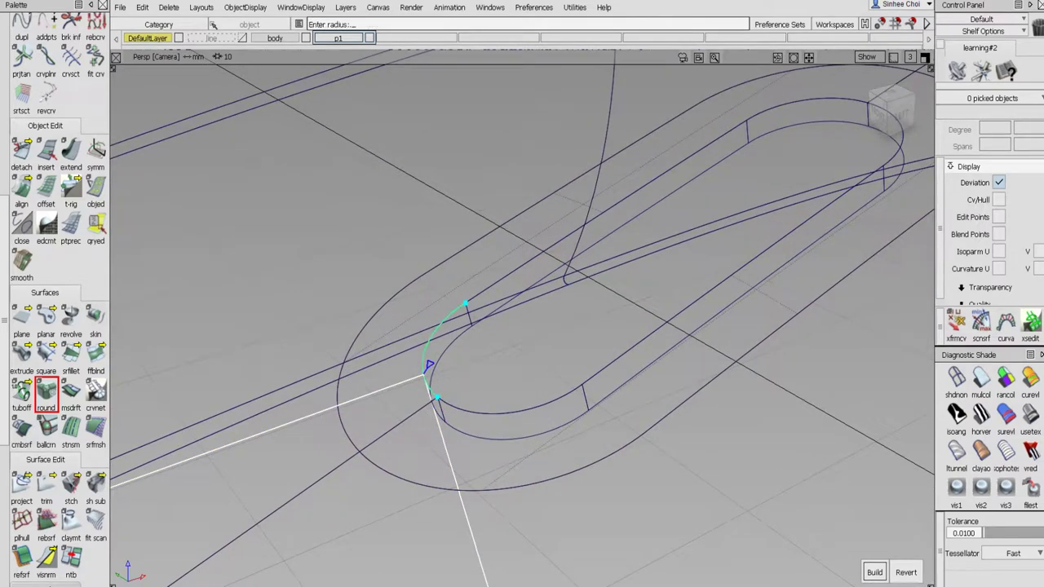
key(Return)
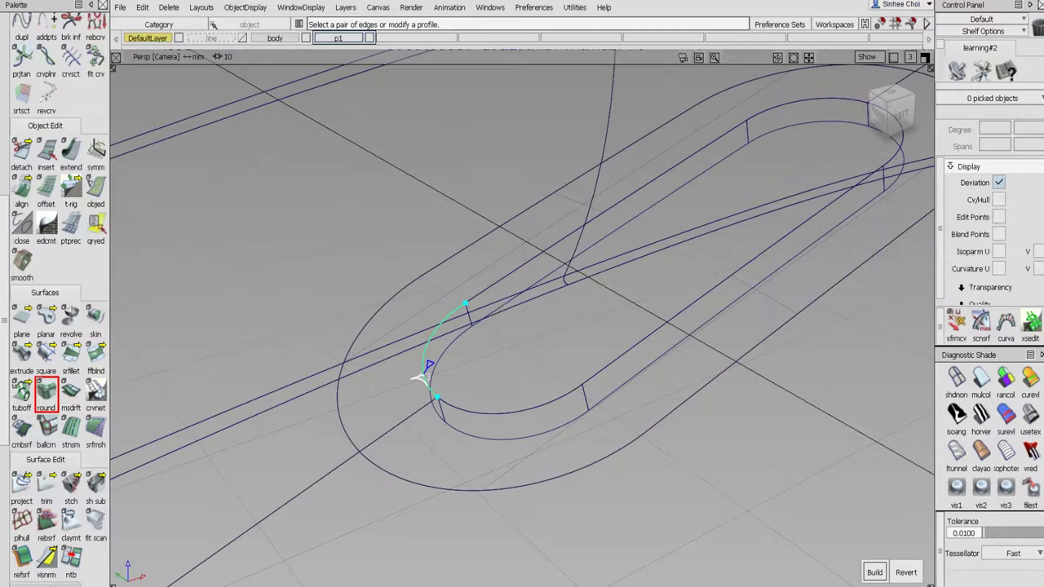
- Add the five remaining edges between rim and wall to the round, build it around the whole slot, and clear the edge selection
click(490, 291)
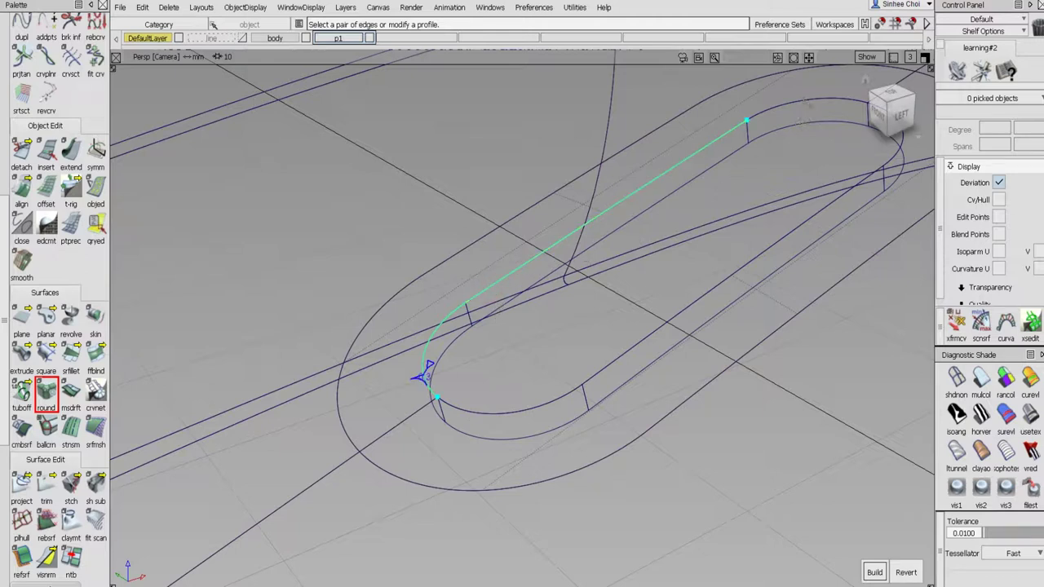
click(804, 100)
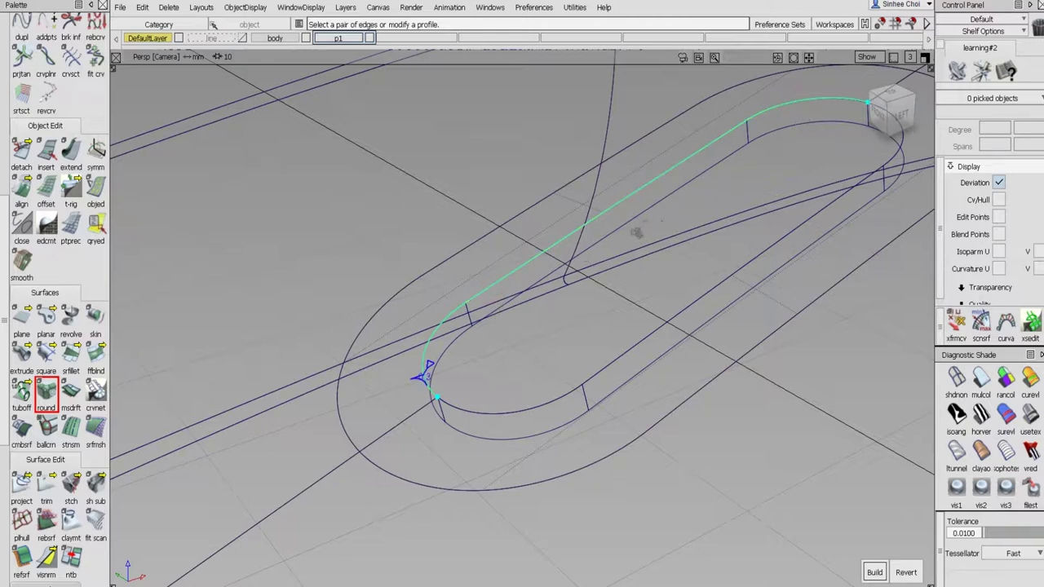
click(587, 376)
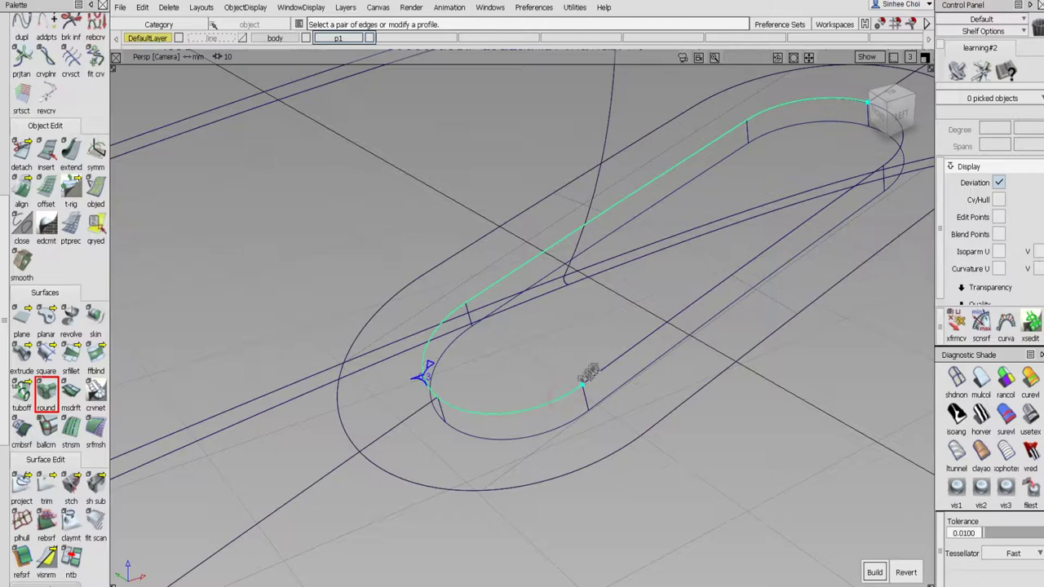
click(602, 369)
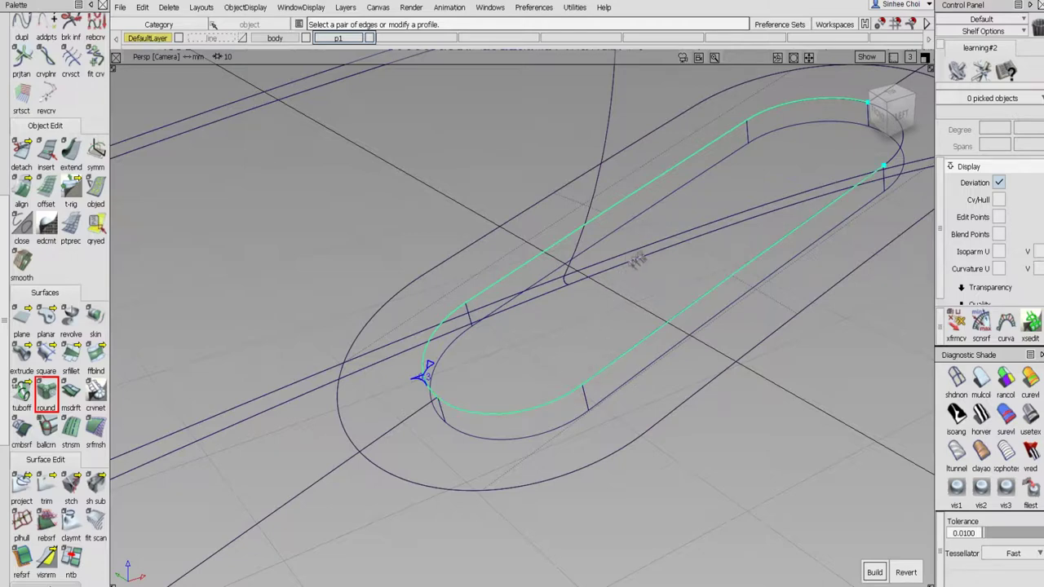
alt+shift+drag(677, 253, 738, 186)
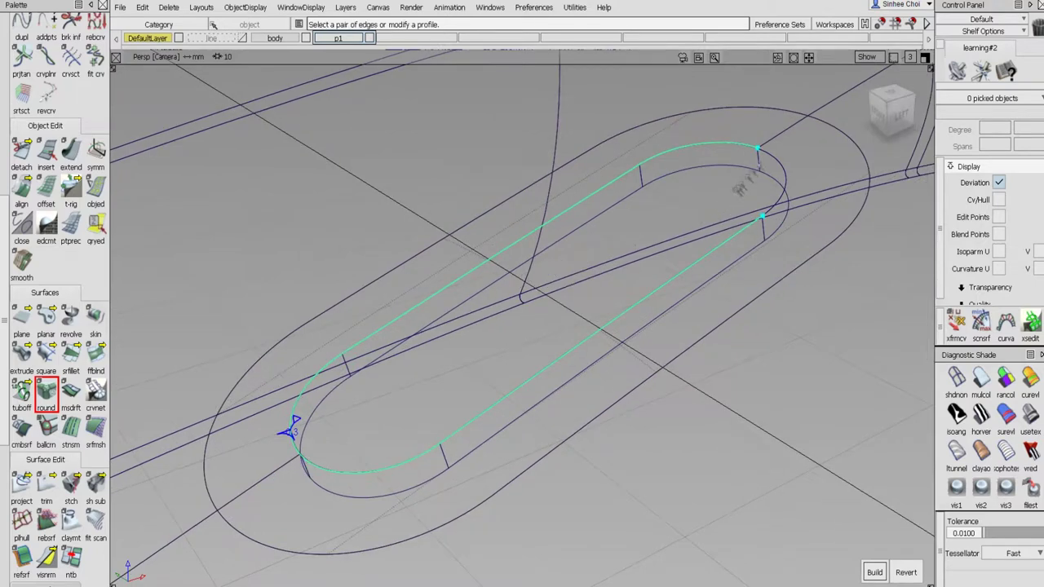
click(770, 159)
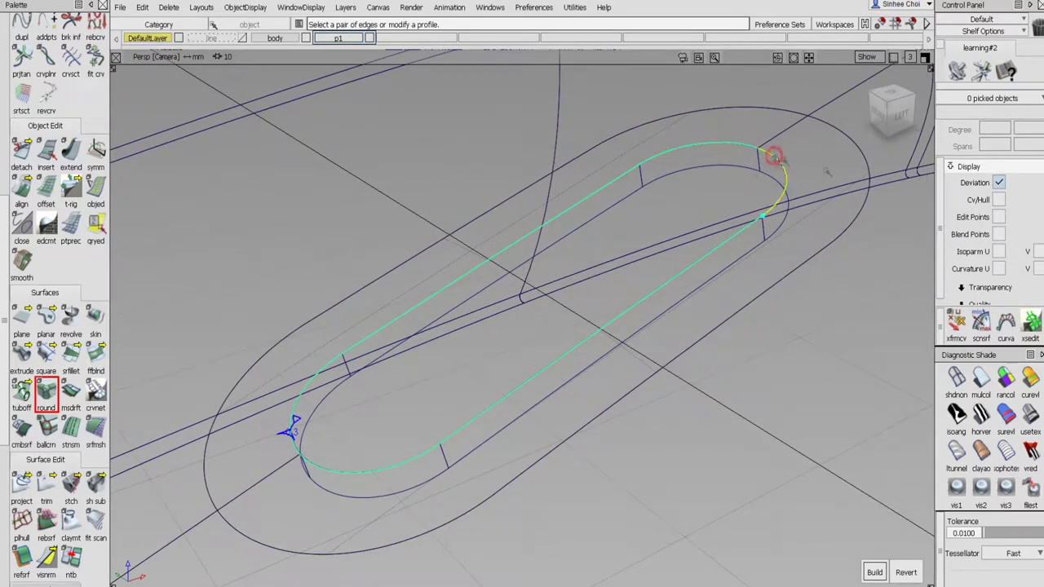
click(874, 572)
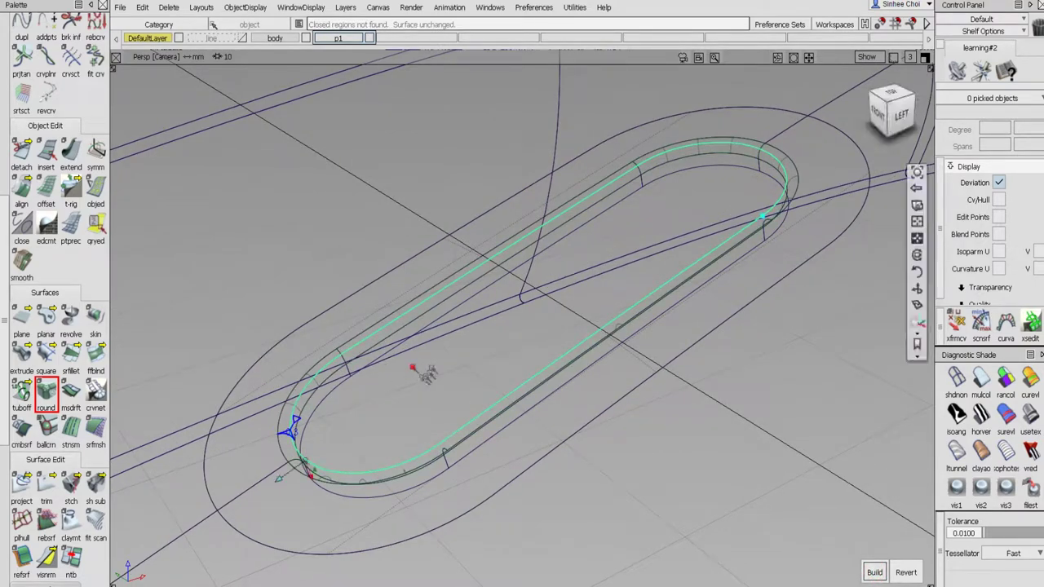
key(shift+alt)
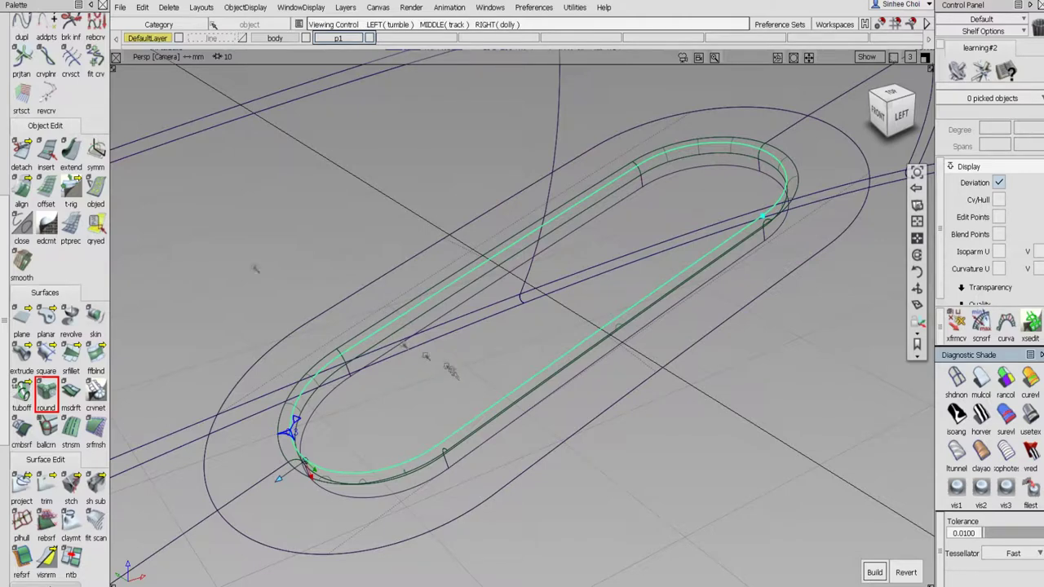
click(4, 87)
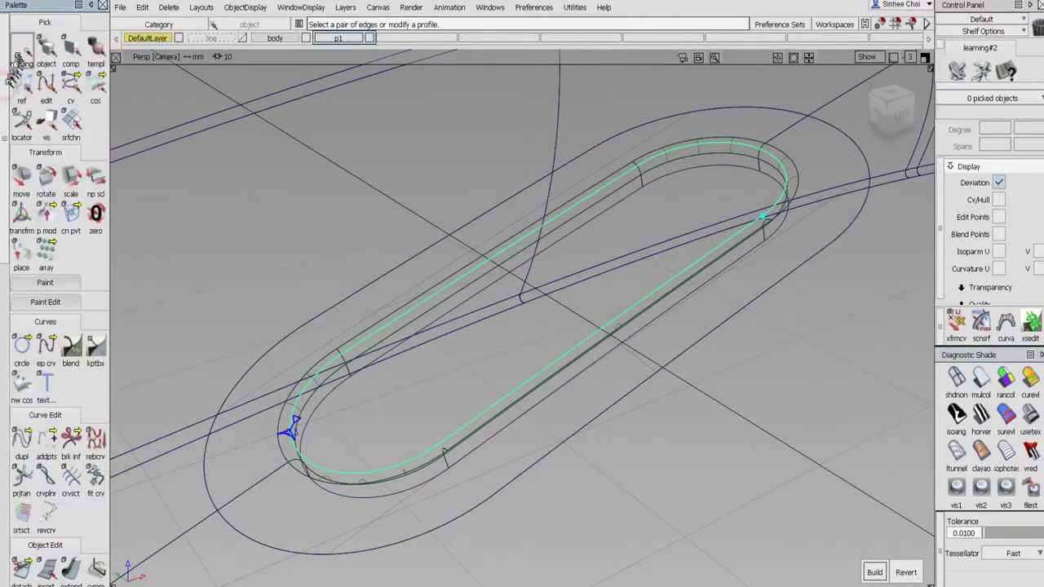
click(21, 50)
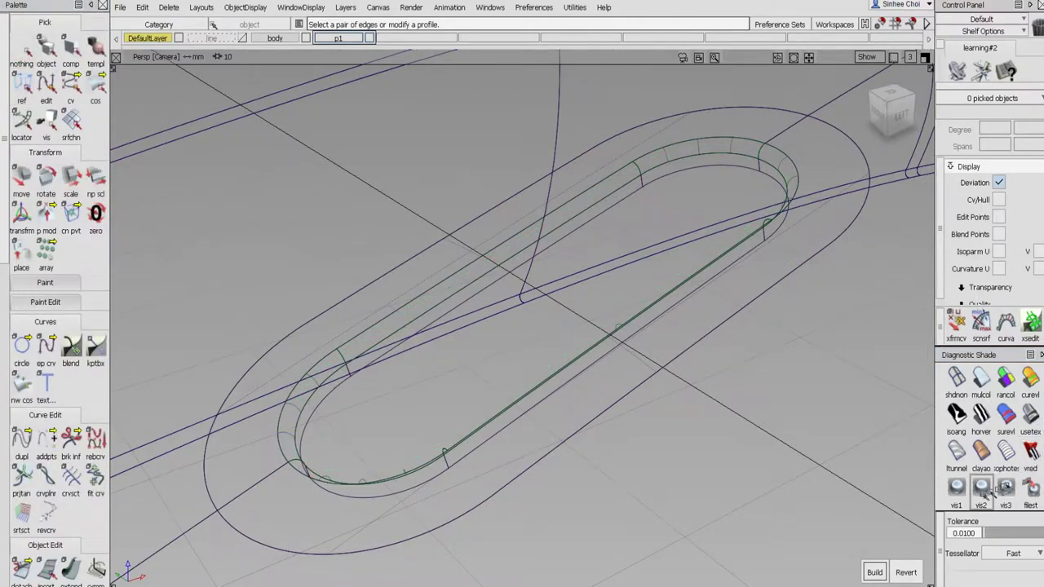
- Examine the rounded slot rim in diagnostic shading, and return to wireframe to inspect the fillet surfaces up close
click(981, 450)
mouse_move(725, 333)
alt+shift+mouse_down()
mouse_move(708, 316)
mouse_move(687, 349)
mouse_move(466, 400)
mouse_move(478, 431)
mouse_move(624, 347)
mouse_move(617, 338)
mouse_move(734, 260)
mouse_move(729, 275)
mouse_move(881, 344)
alt+shift+mouse_up()
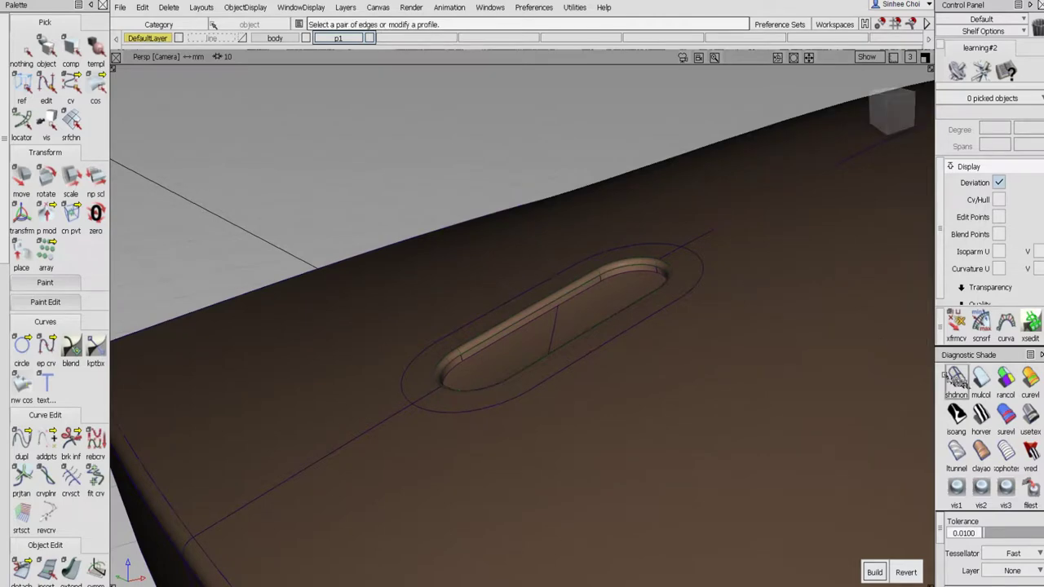
click(956, 376)
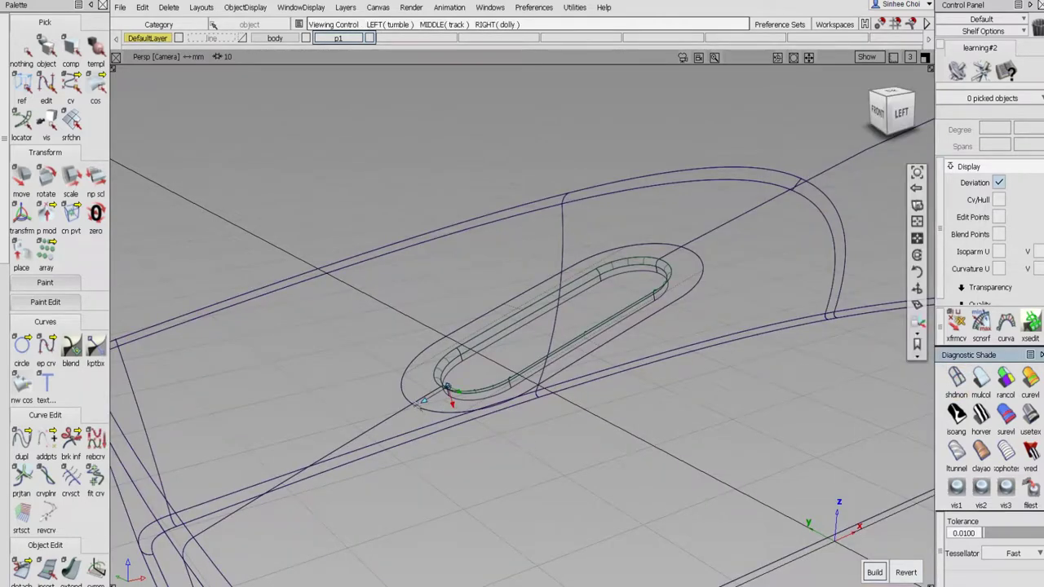
alt+shift+click(417, 405)
alt+shift+drag(417, 405, 440, 454)
alt+shift+right_drag(441, 454, 613, 383)
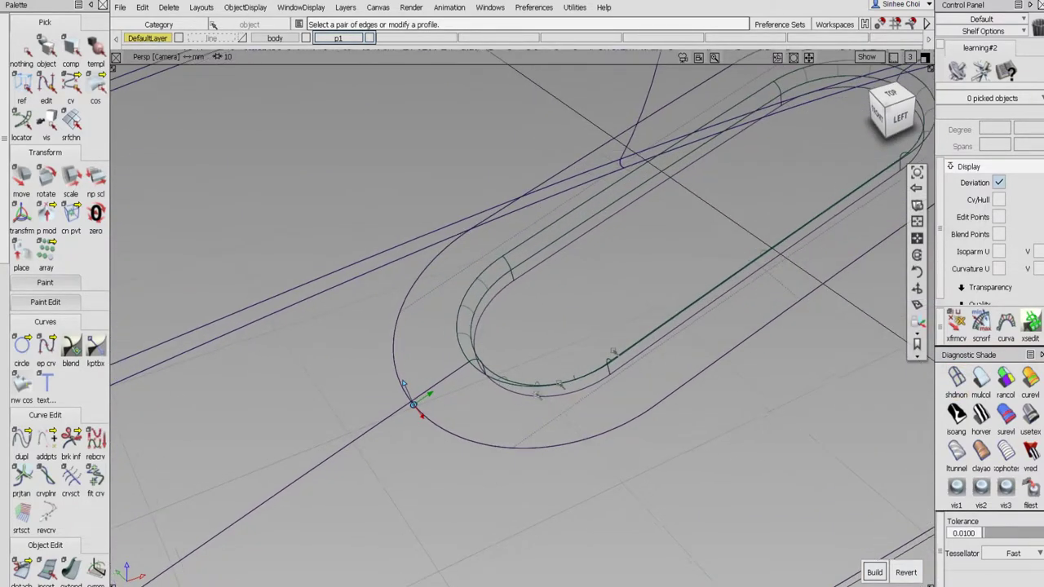
scroll(614, 351, down, 10)
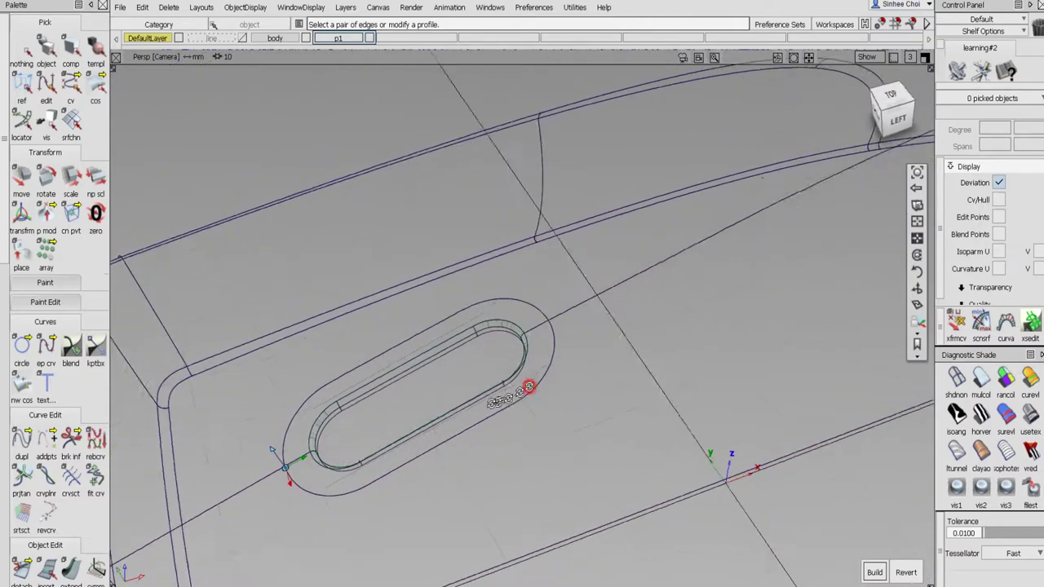
alt+shift+drag(529, 387, 485, 383)
alt+shift+middle_drag(538, 323, 666, 268)
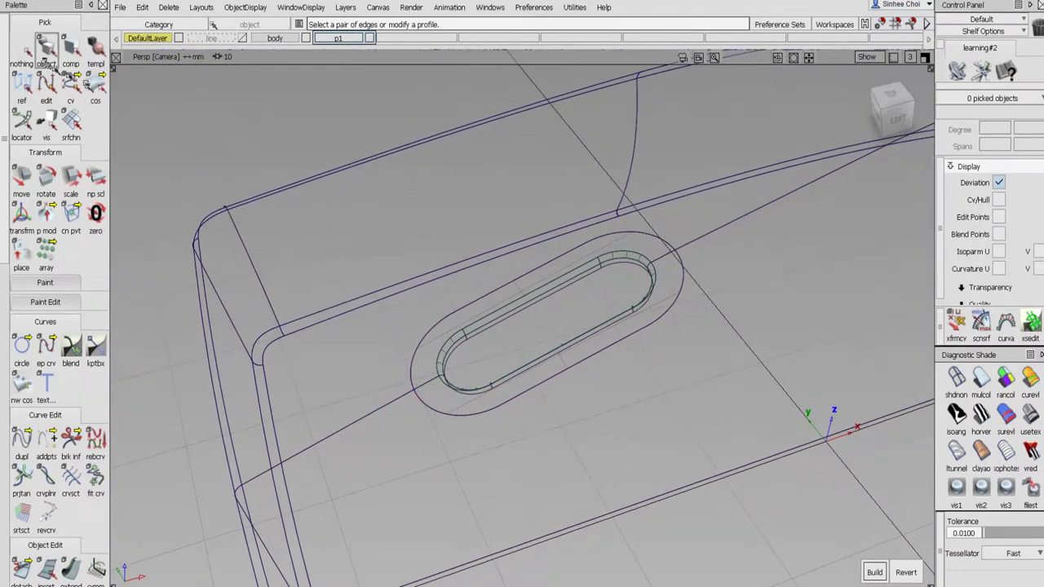
- Delete the construction history of all rim, wall and fillet surfaces of the slot
click(46, 54)
click(436, 368)
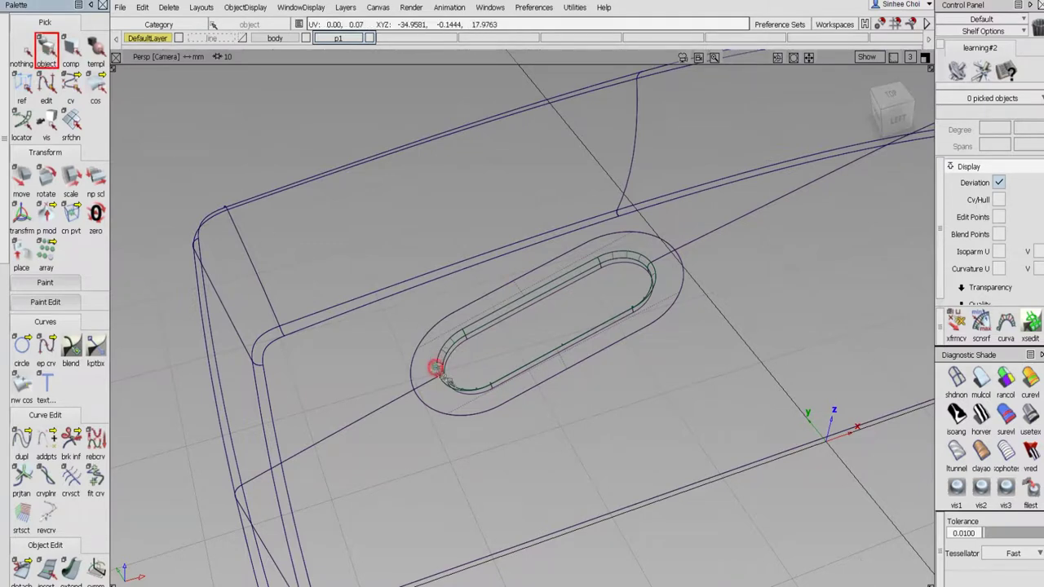
click(601, 269)
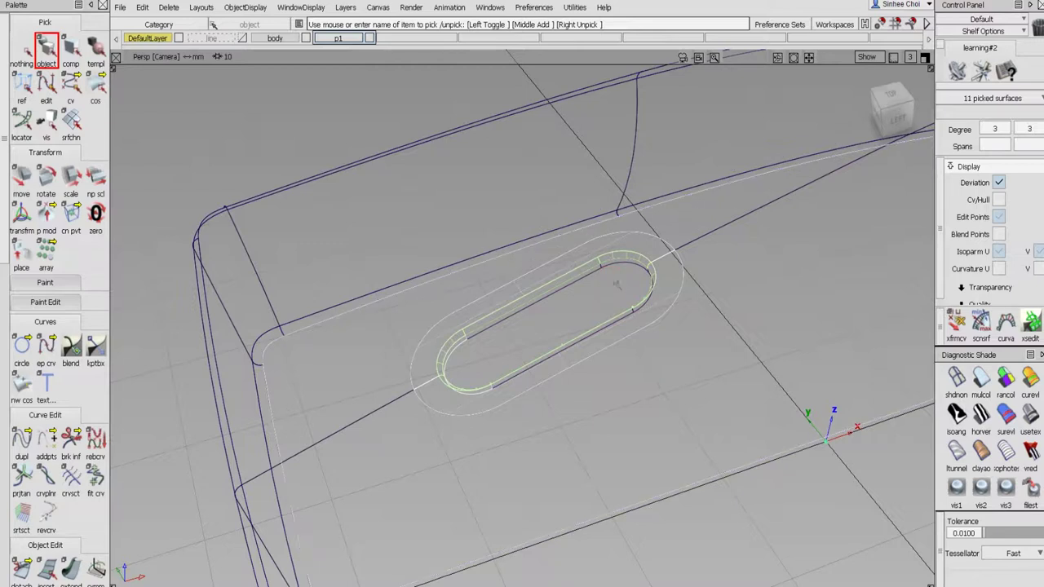
click(19, 49)
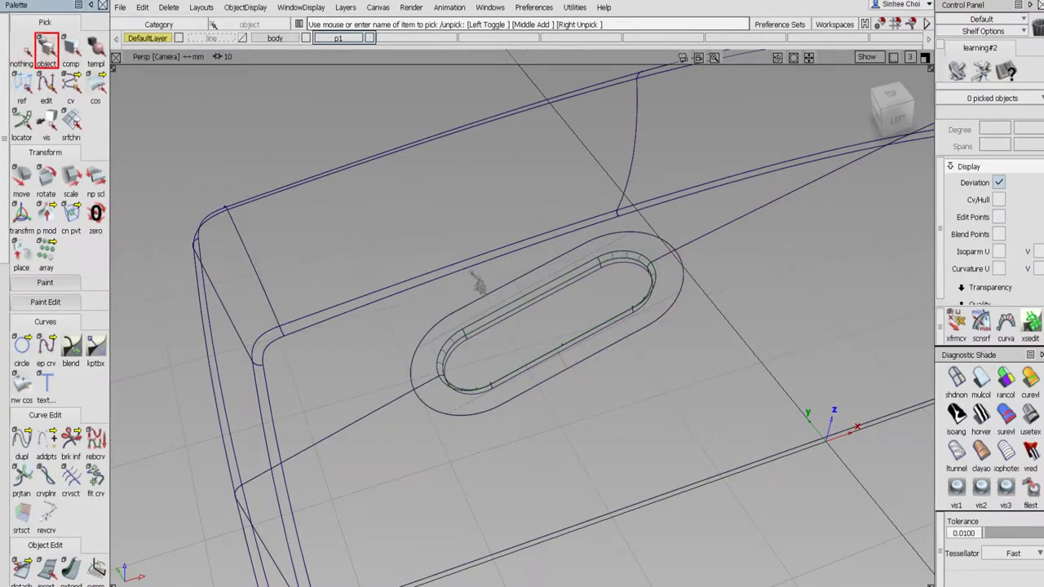
drag(390, 231, 812, 487)
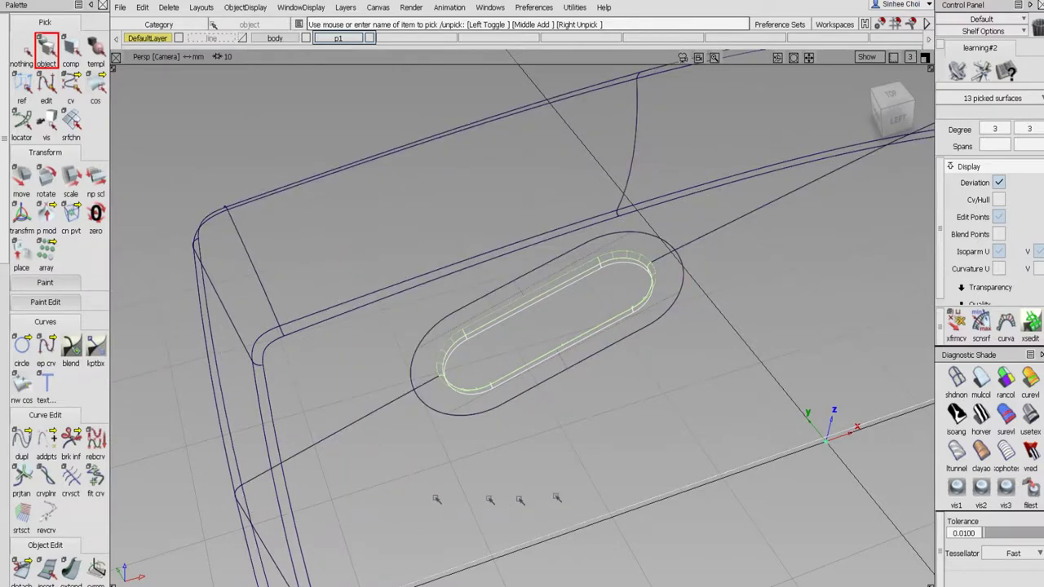
mouse_move(631, 430)
alt+shift+right_down()
mouse_move(621, 458)
mouse_move(647, 422)
alt+shift+right_up()
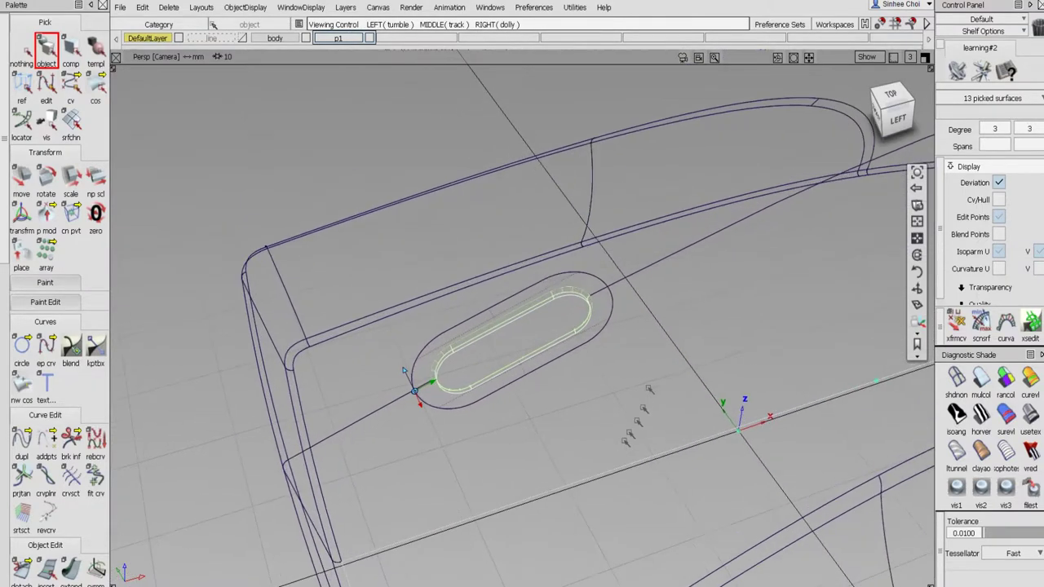
click(247, 8)
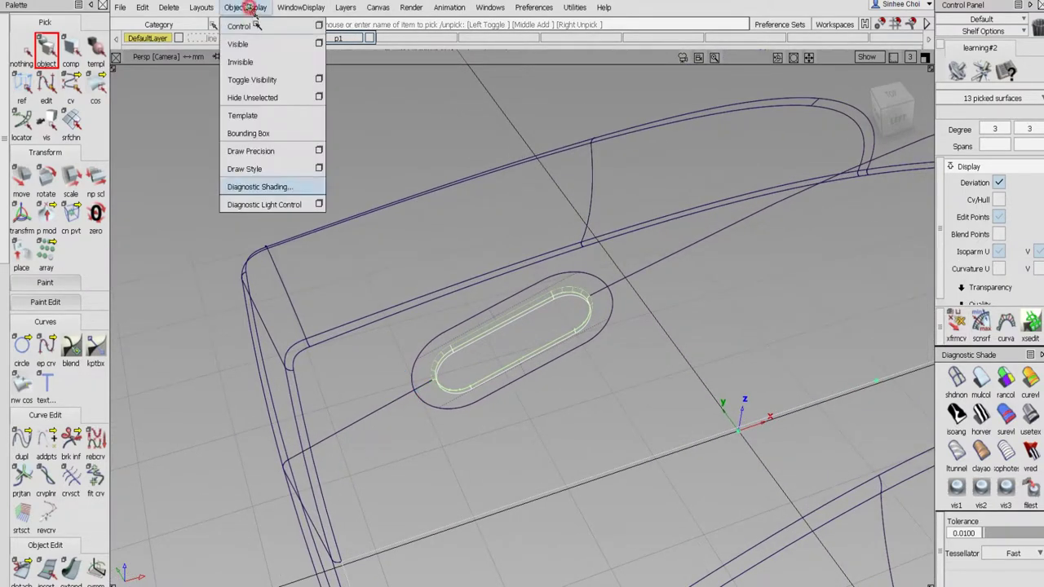
click(253, 25)
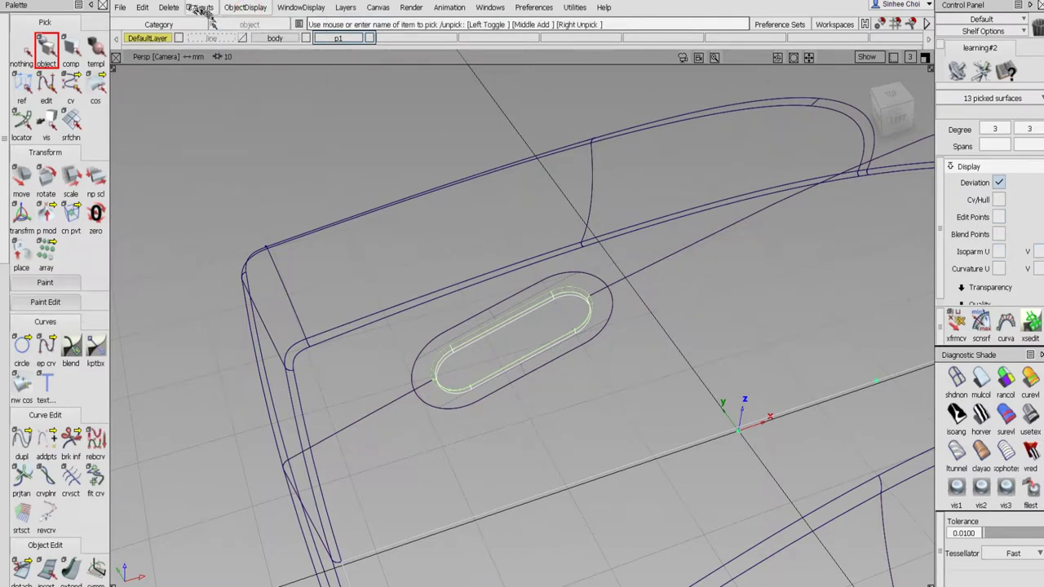
click(170, 8)
click(205, 45)
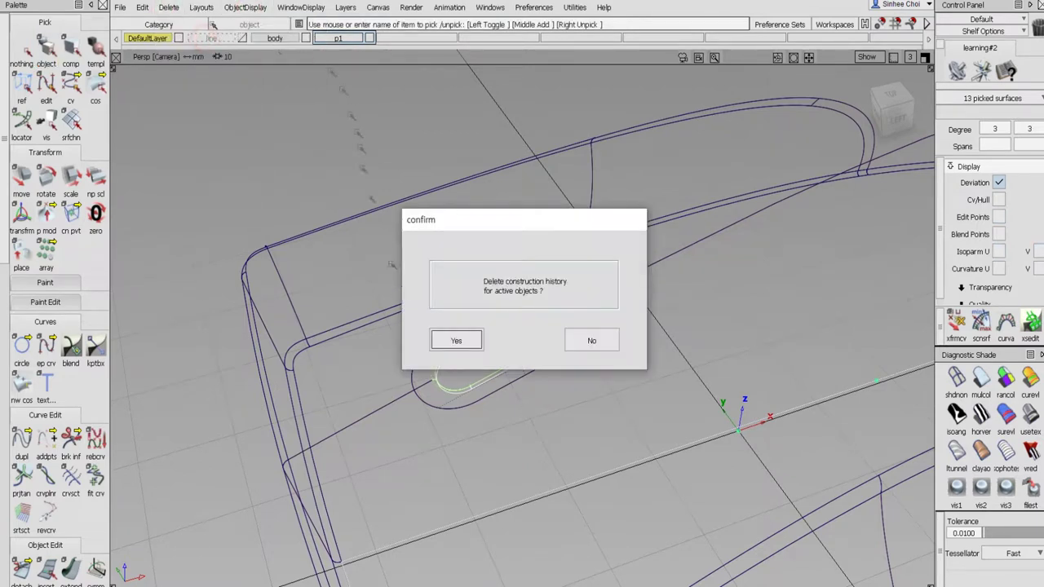
click(461, 341)
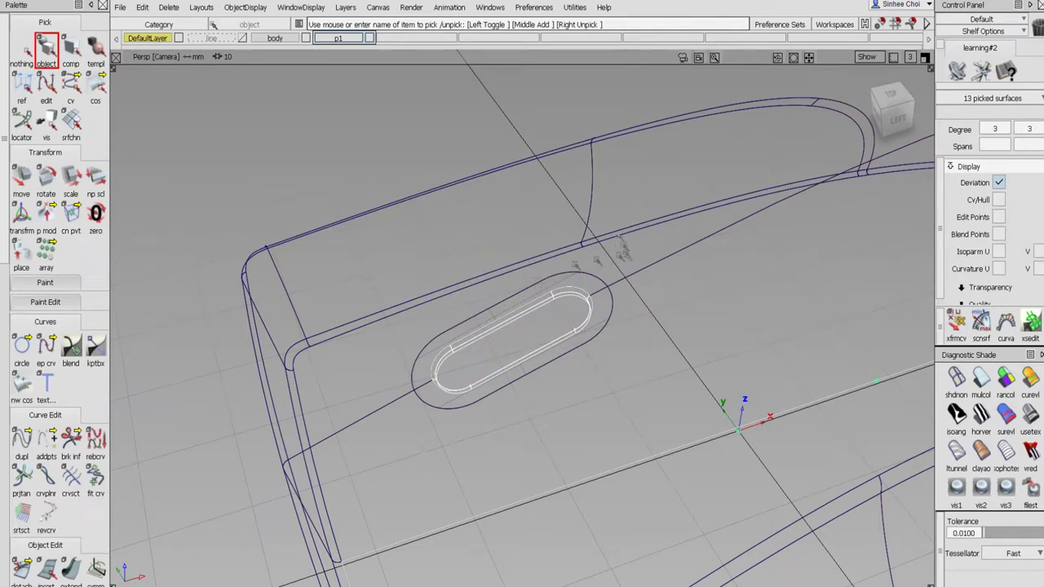
- Assign the selected slot surfaces to layer p1, and clear the selection
alt+shift+drag(552, 303, 565, 304)
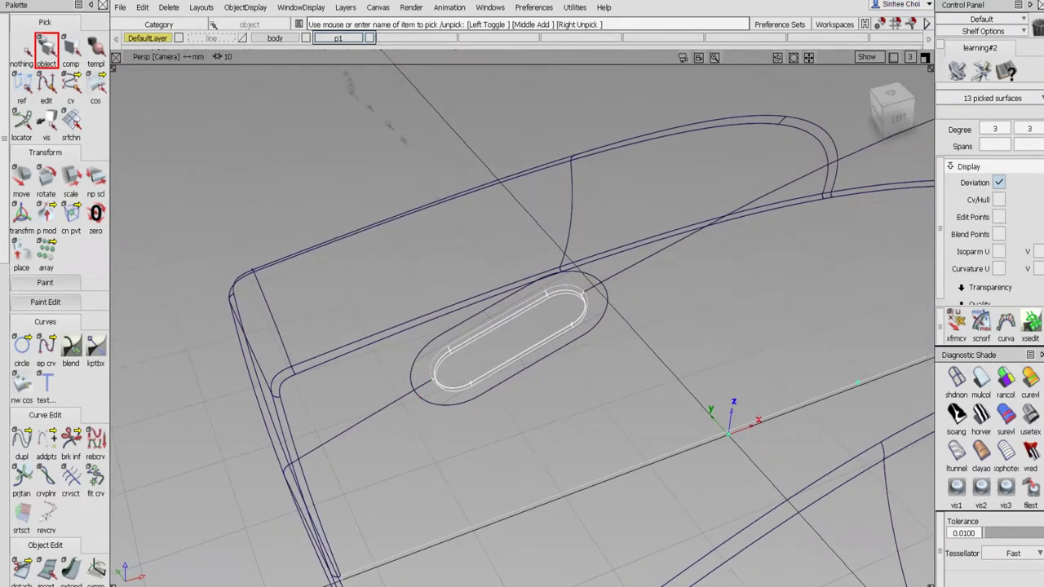
right_click(340, 38)
click(345, 53)
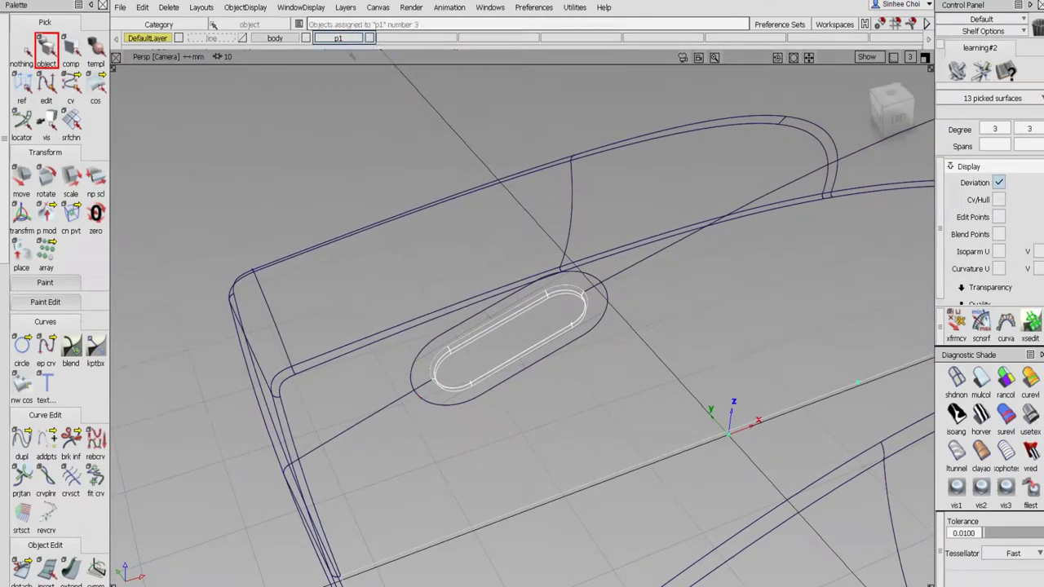
click(26, 54)
key(shift+alt)
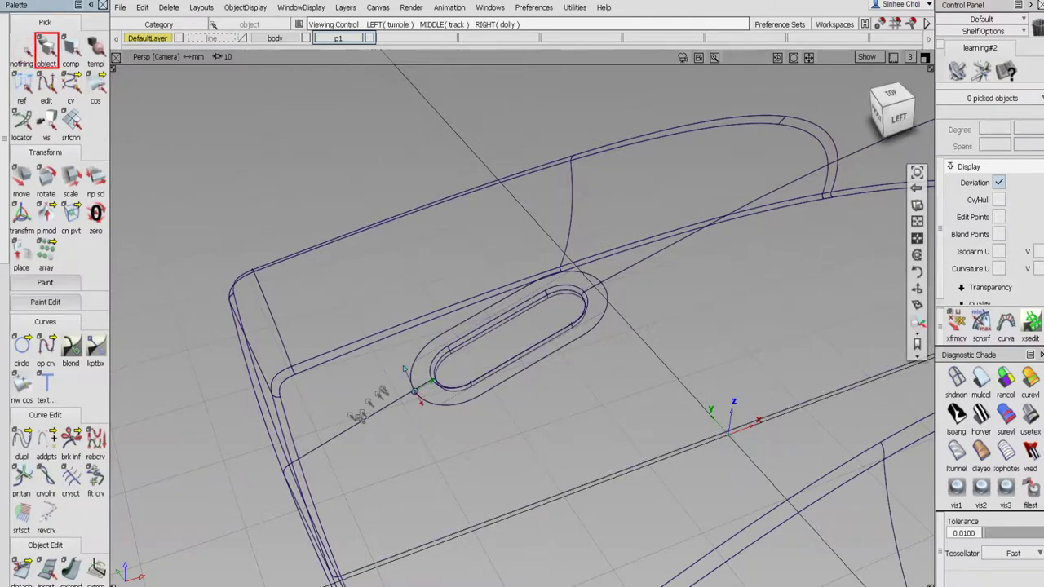
alt+shift+drag(519, 428, 534, 361)
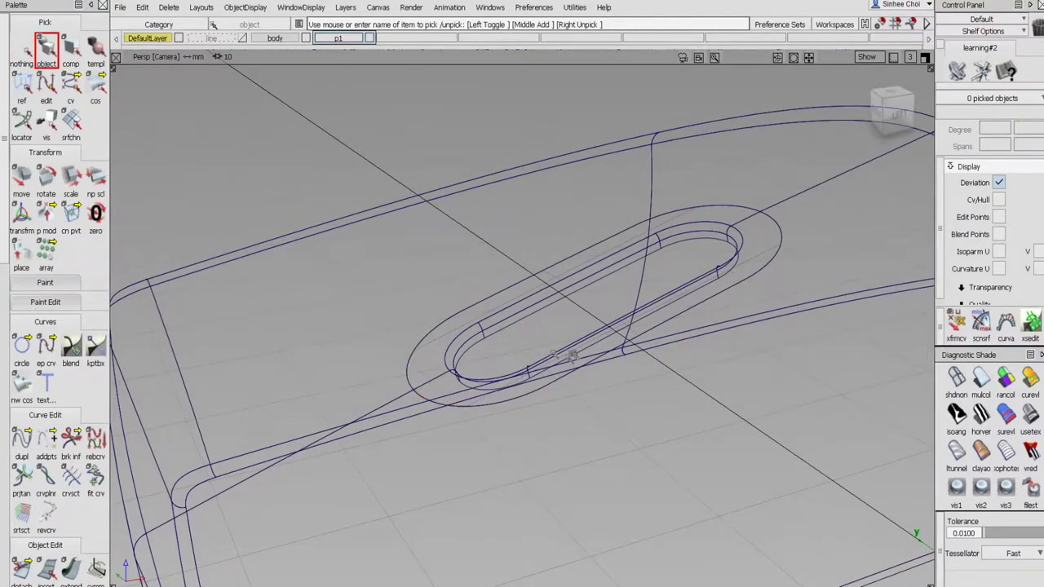
scroll(6, 330, down, 5)
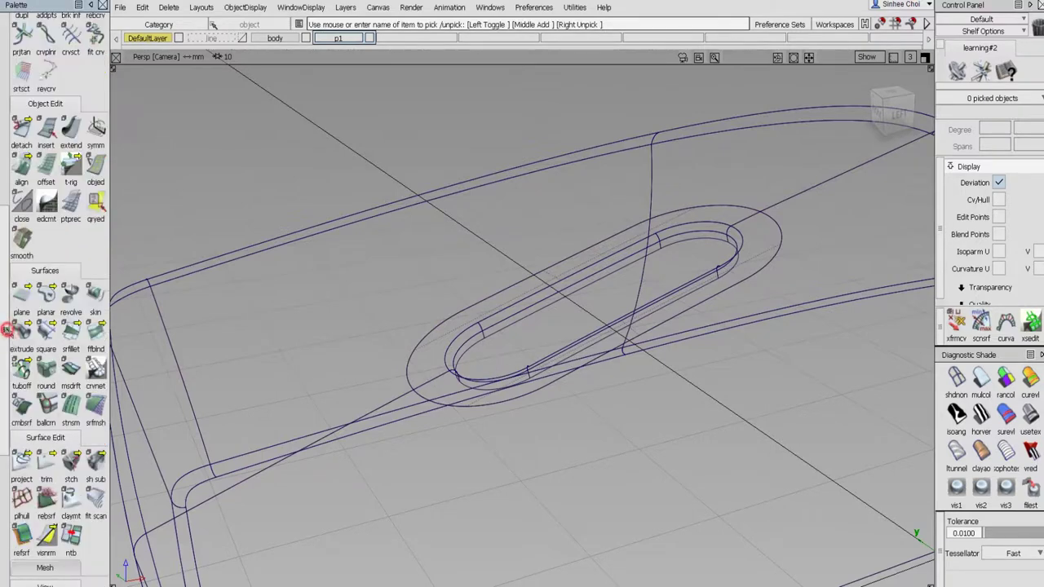
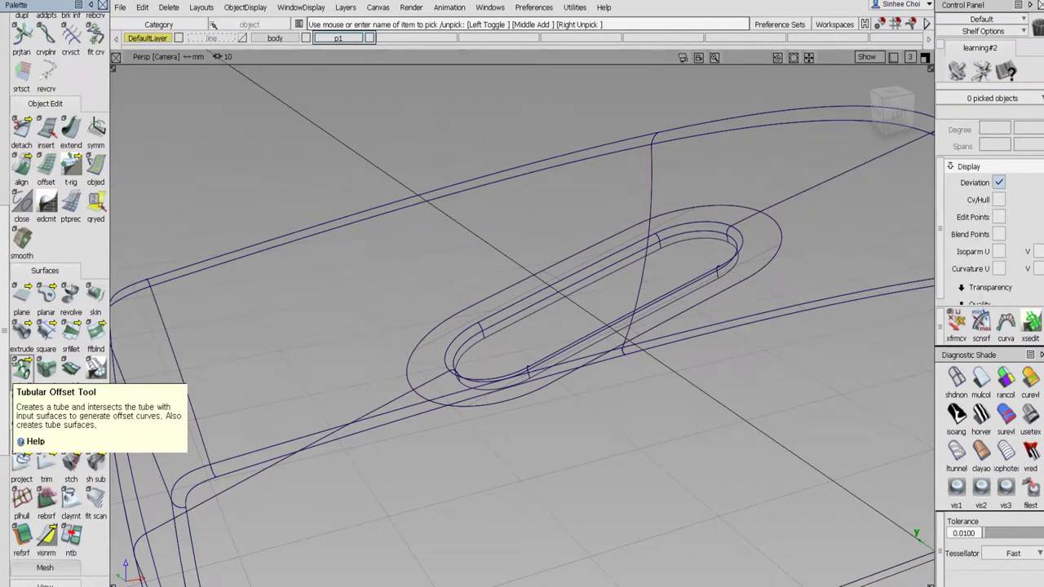
click(21, 371)
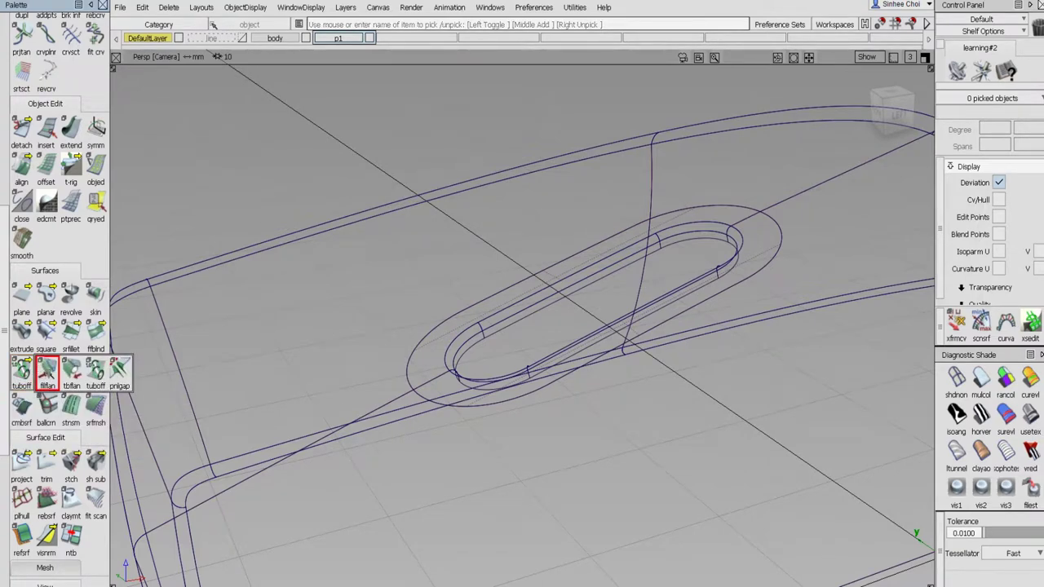
drag(46, 372, 46, 373)
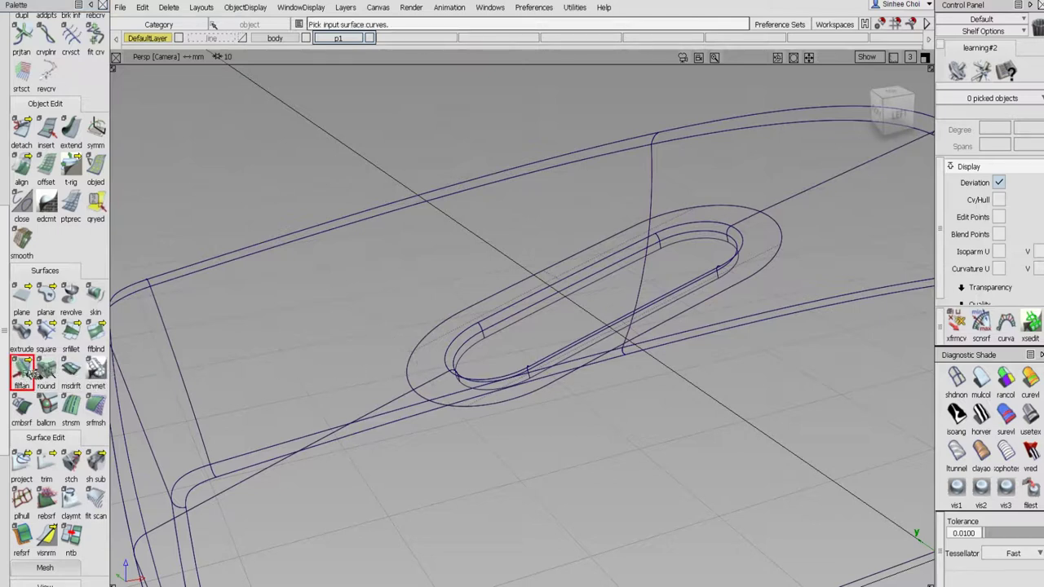
drag(21, 373, 73, 375)
click(407, 374)
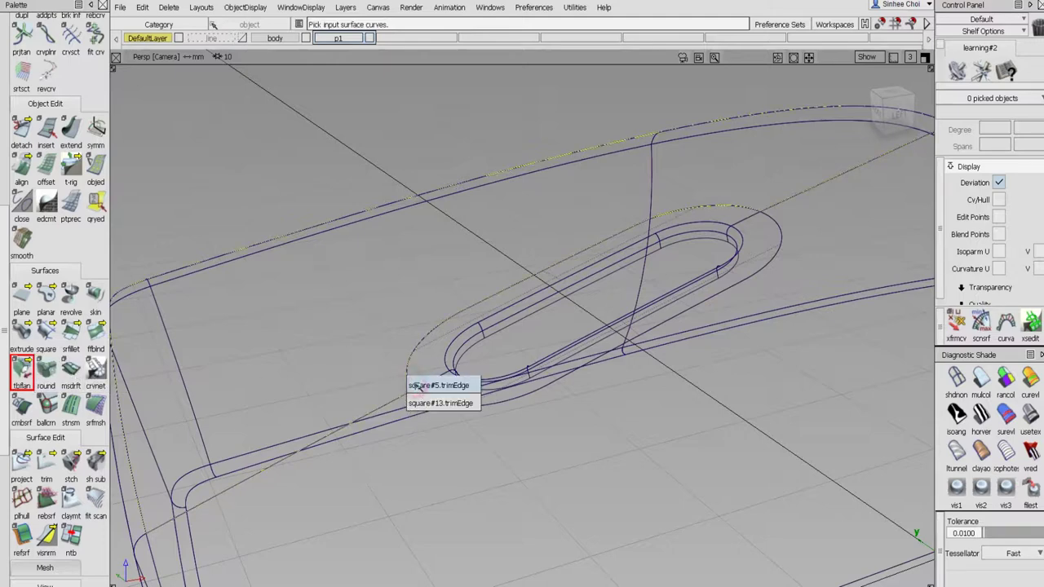
click(416, 387)
alt+shift+drag(448, 396, 562, 351)
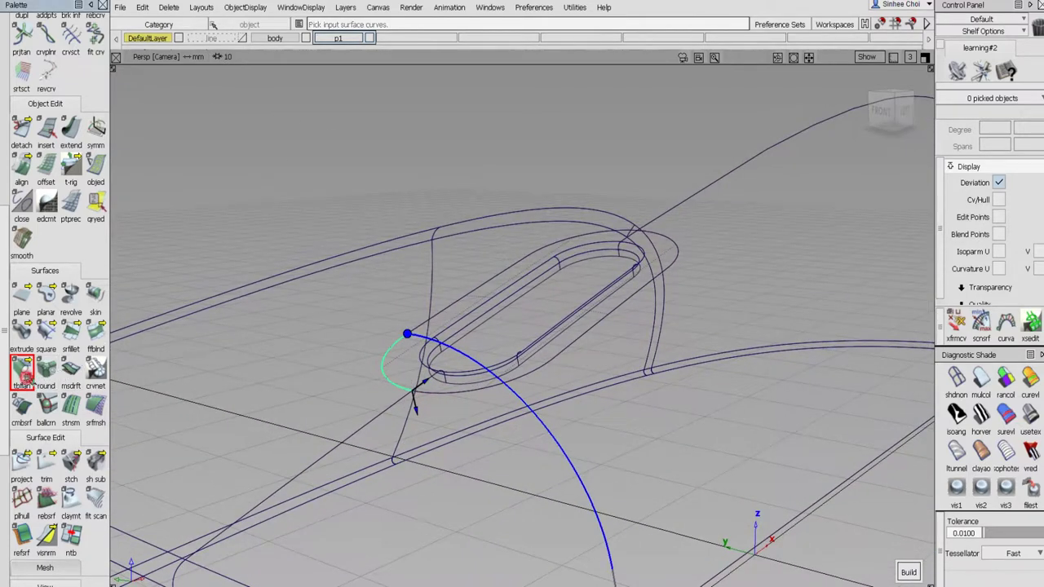
- Start a Fillet Flange on the outer arc edge of the slot rim surface square#13, with flange creation turned off
drag(21, 374, 49, 378)
click(392, 380)
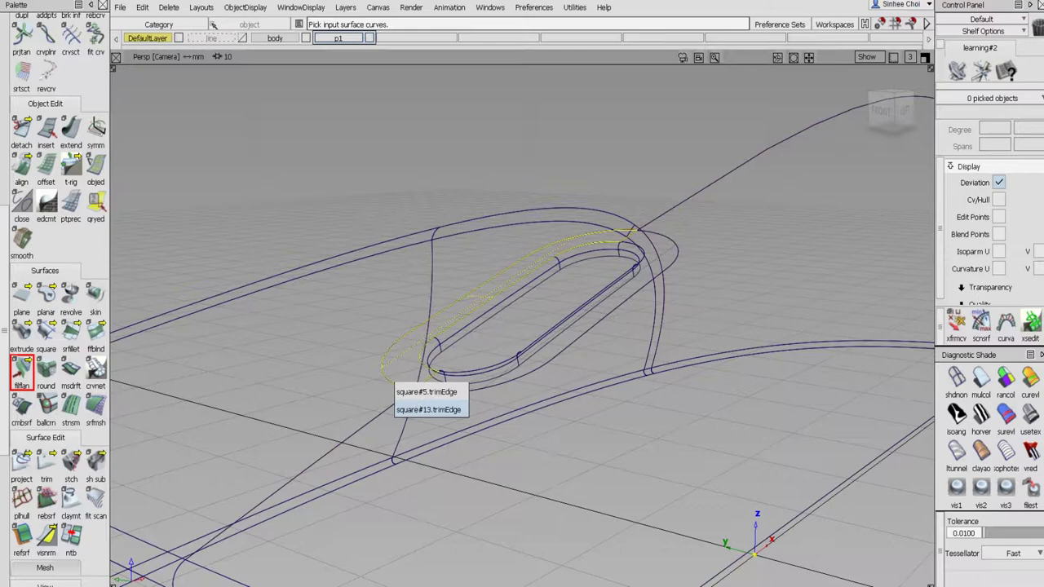
click(428, 409)
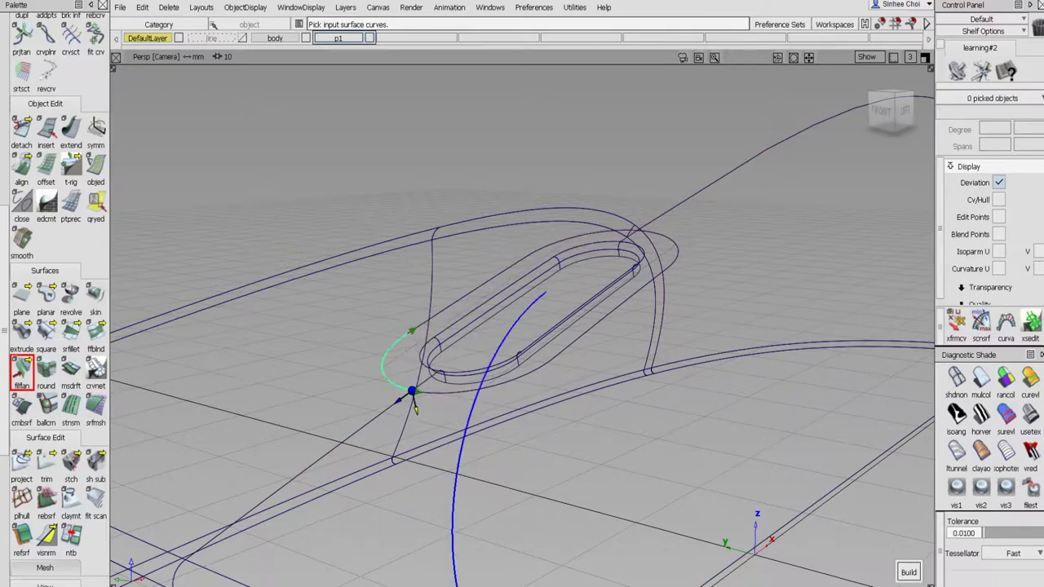
key(alt+shift)
alt+shift+drag(424, 397, 422, 460)
mouse_move(471, 442)
alt+shift+right_down()
mouse_move(466, 465)
mouse_move(476, 456)
alt+shift+right_up()
double_click(22, 371)
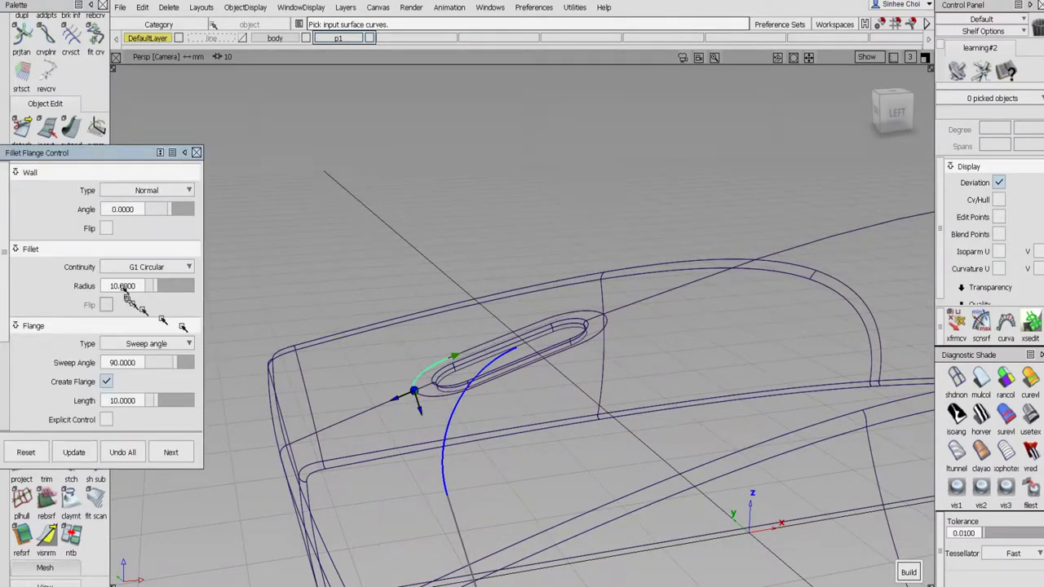
alt+shift+right_drag(481, 470, 461, 462)
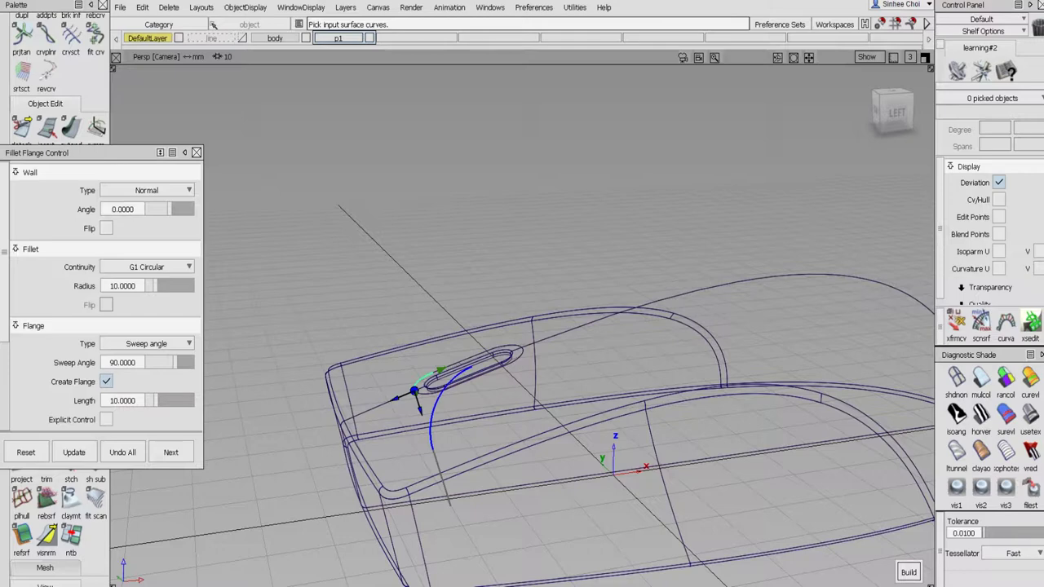
click(106, 381)
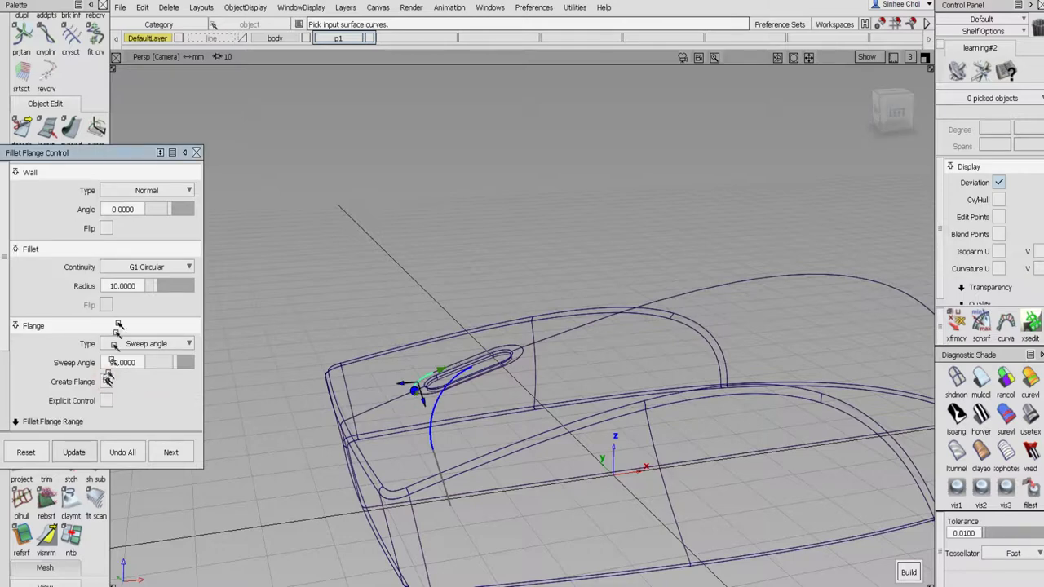
- Try a fillet radius of 1 on the rim's outer arc edge and inspect the preview up close
drag(153, 287, 152, 286)
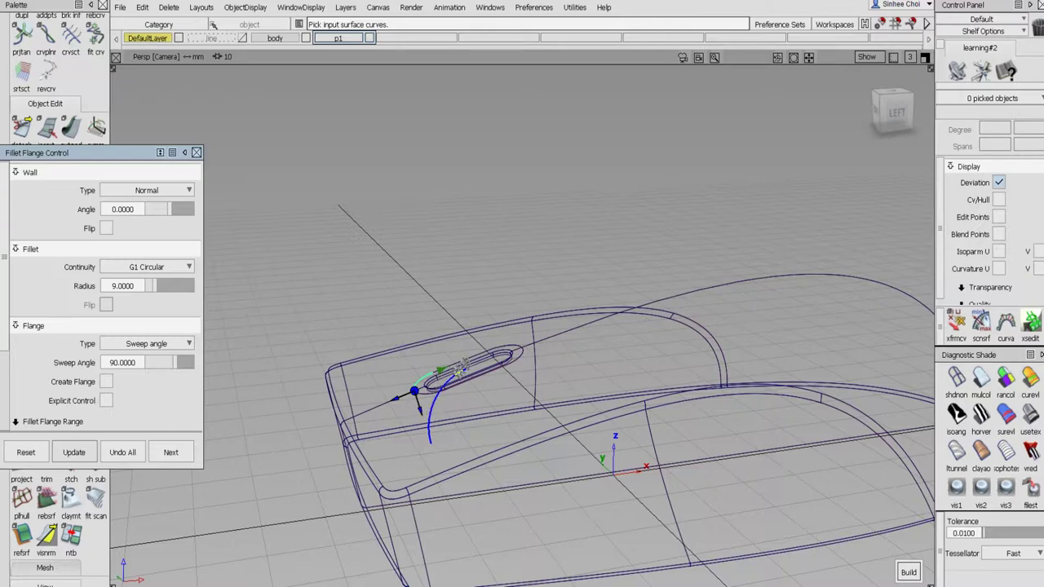
click(140, 286)
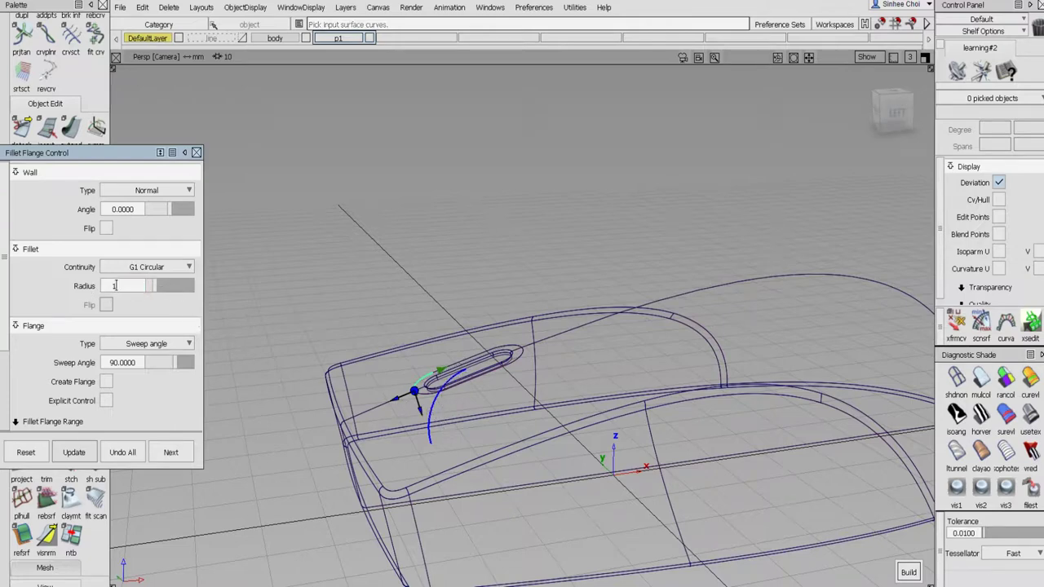
text(1)
key(Return)
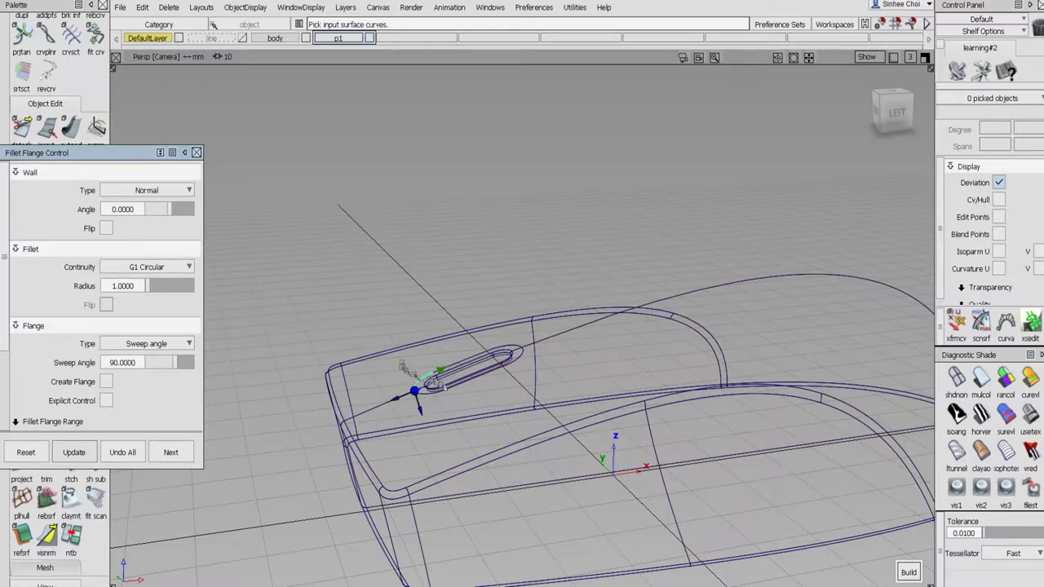
alt+shift+click(414, 391)
alt+shift+right_drag(415, 392, 515, 344)
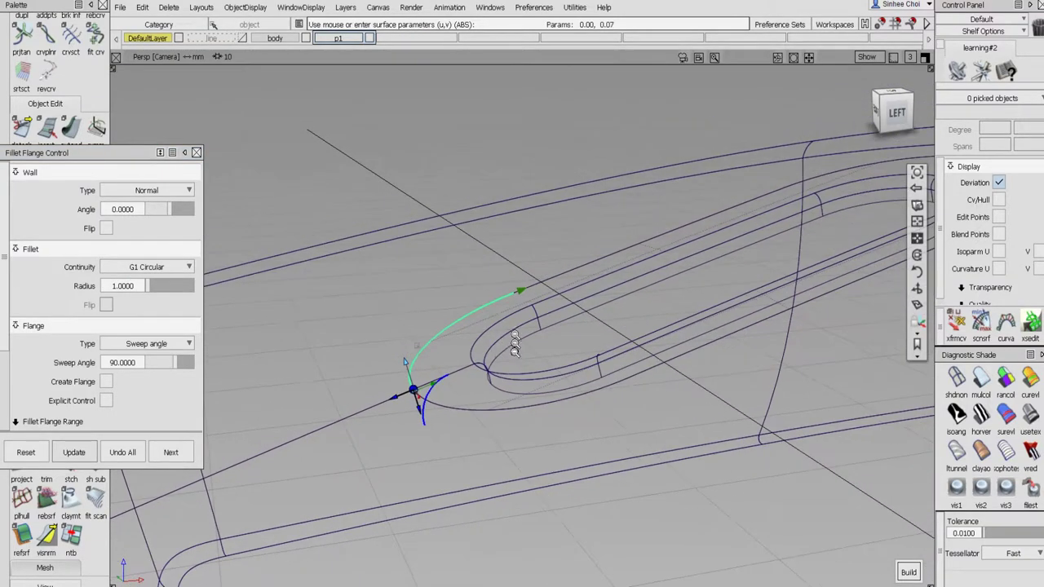
- Set the Fillet Flange radius to 0.5 and check the preview at the slot's arc end
click(113, 286)
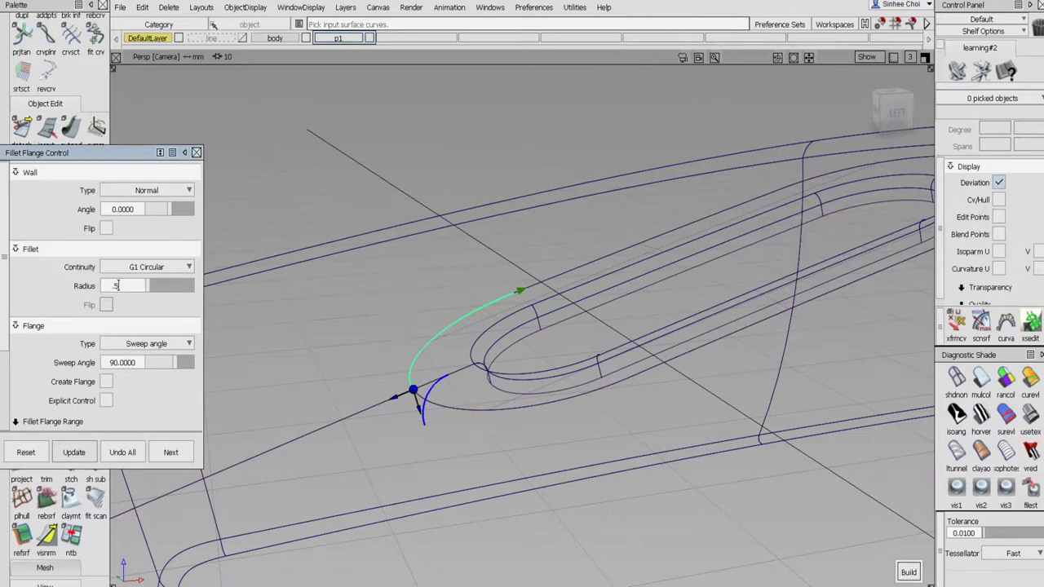
text(.5)
key(Return)
alt+shift+right_drag(356, 252, 359, 286)
alt+shift+drag(442, 304, 540, 350)
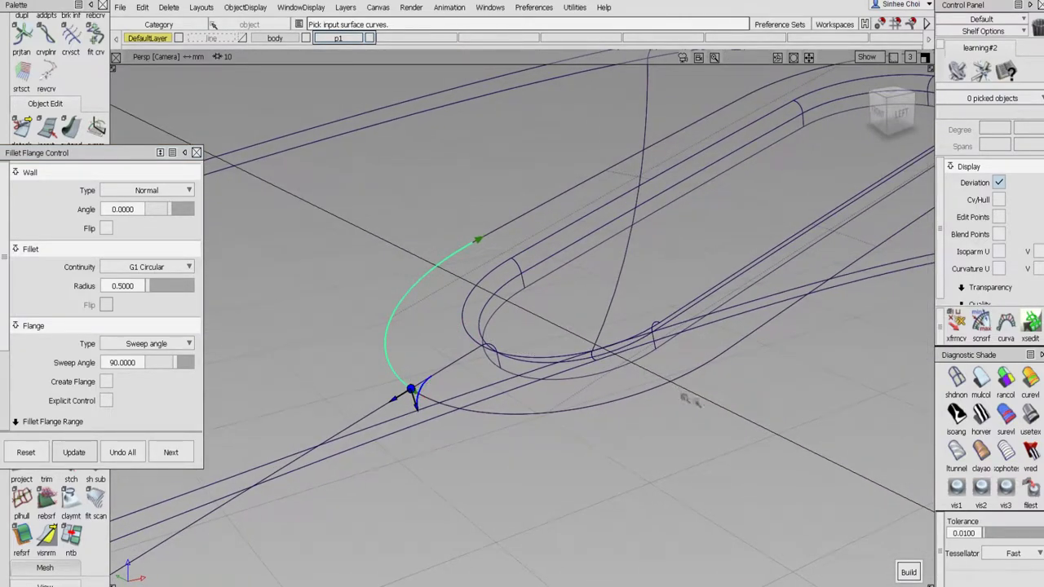
- Turn on Auto Trim in the Fillet Flange control options
scroll(151, 383, down, 2)
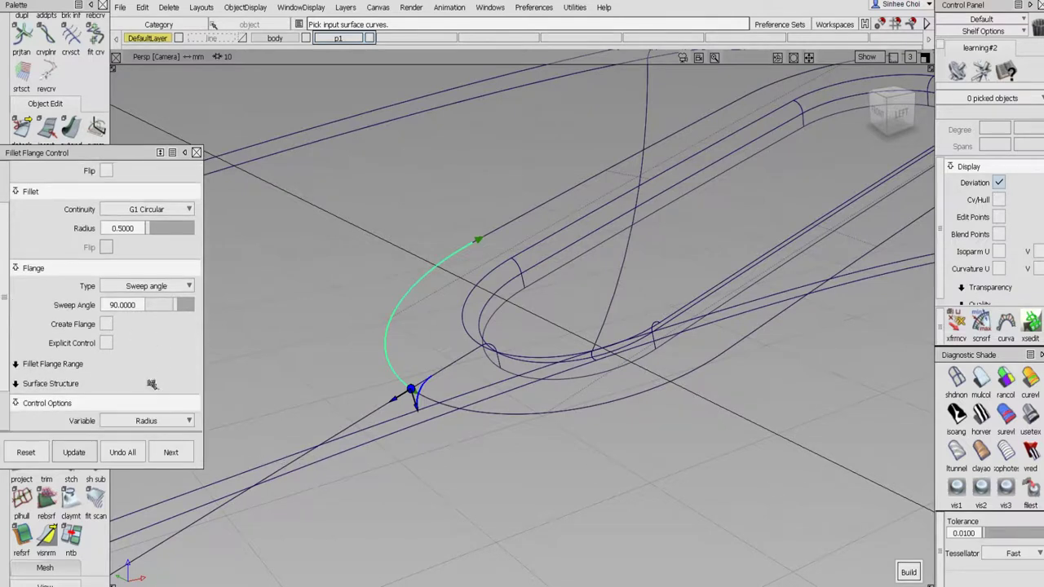
scroll(106, 407, down, 2)
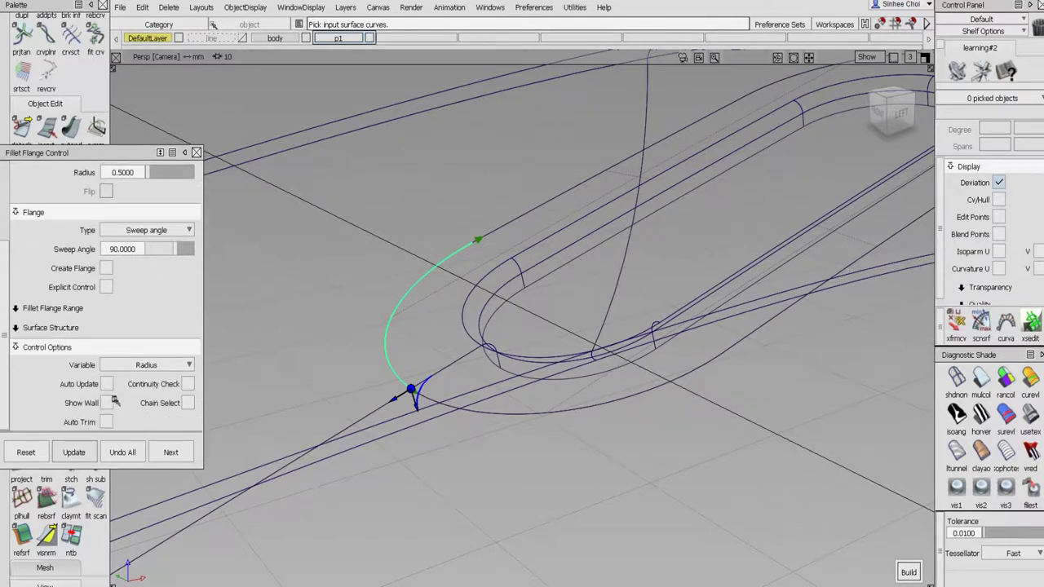
click(105, 421)
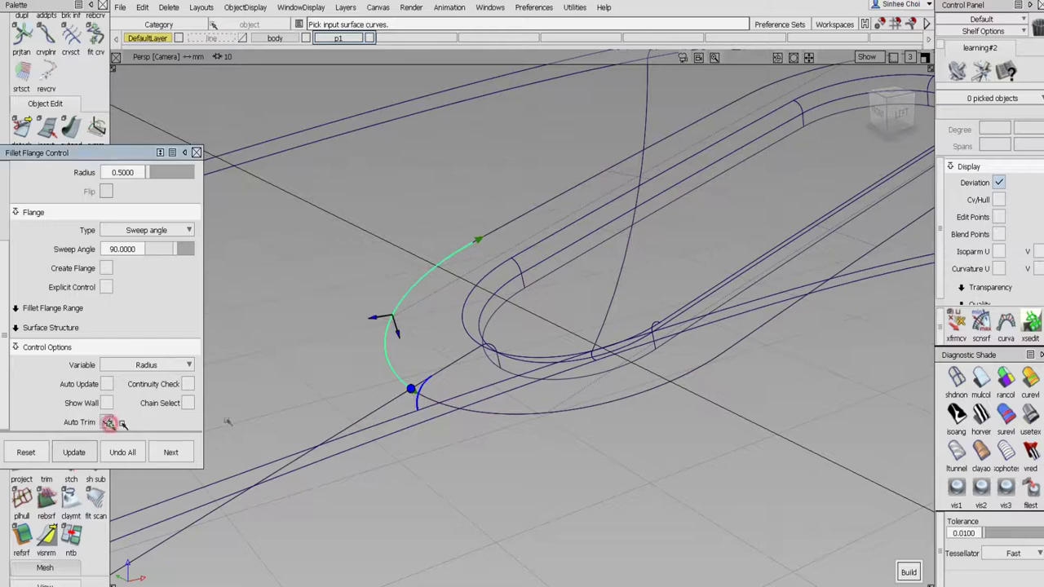
- Add the adjoining outer trim edges of square#13, build the fillet flange with its U isoparms hidden, and finish the operation
click(514, 222)
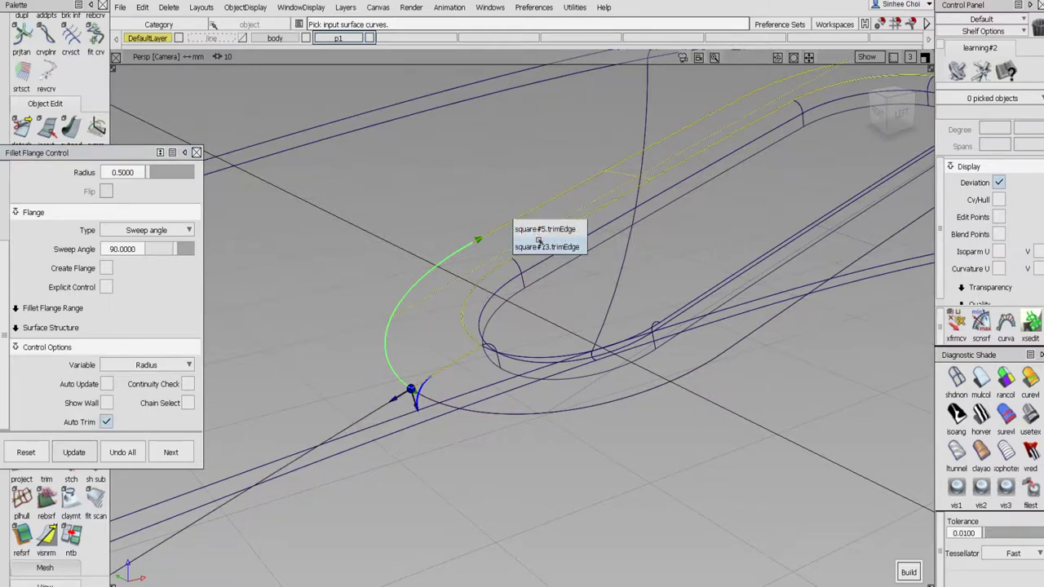
click(536, 245)
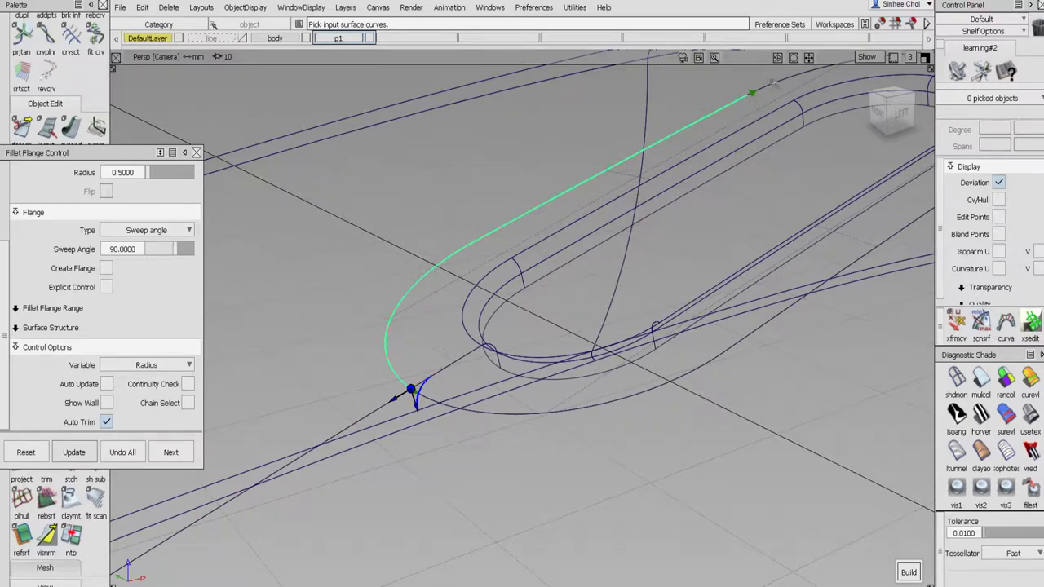
click(777, 84)
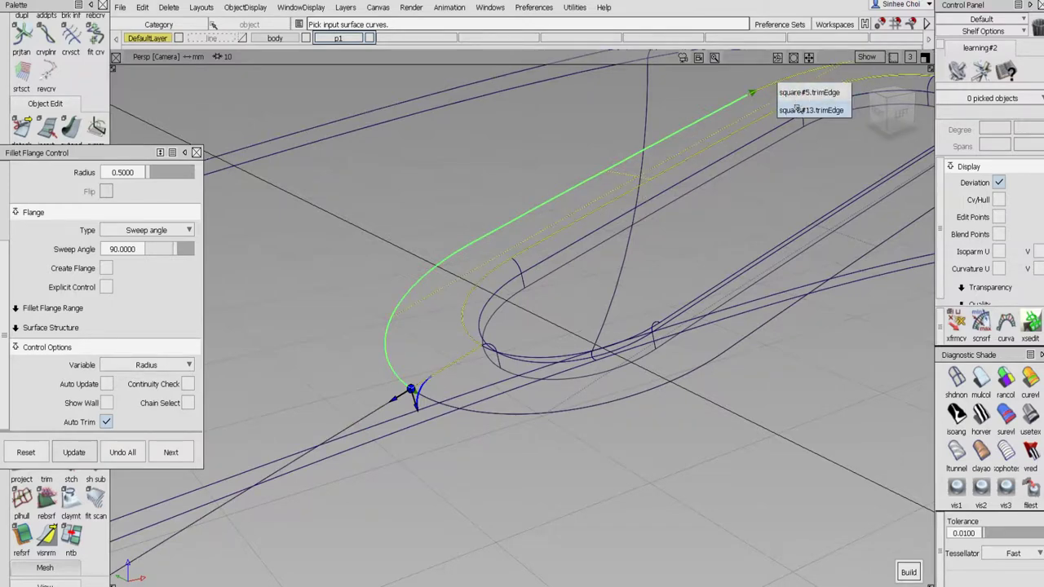
click(798, 111)
alt+shift+drag(749, 170, 750, 181)
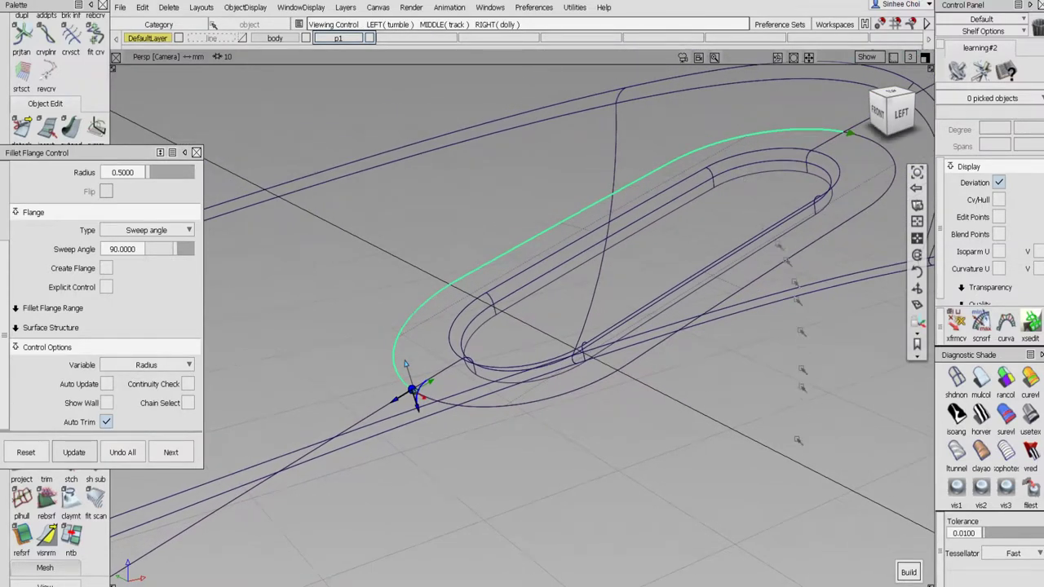
click(907, 570)
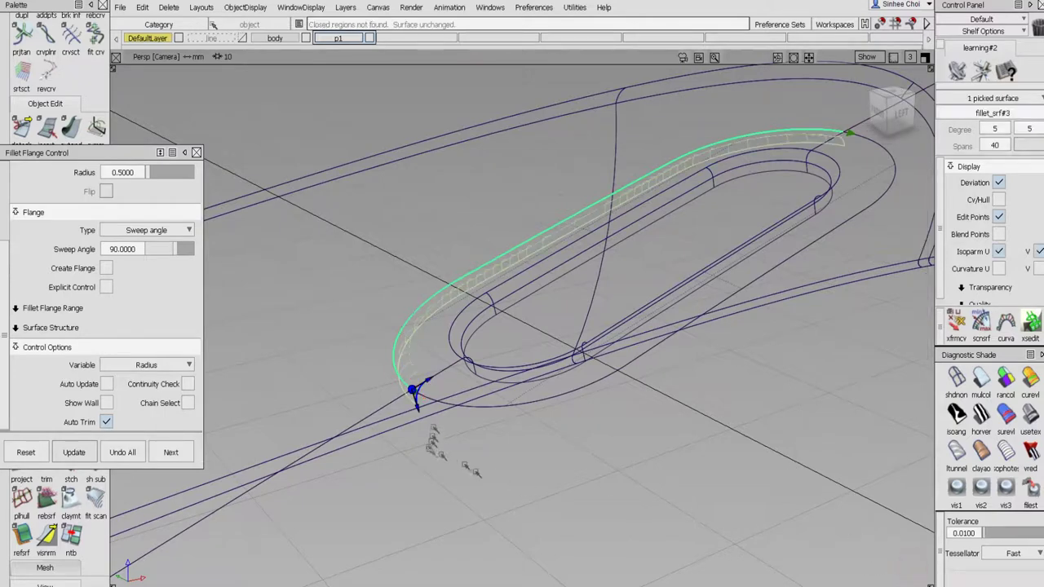
click(999, 252)
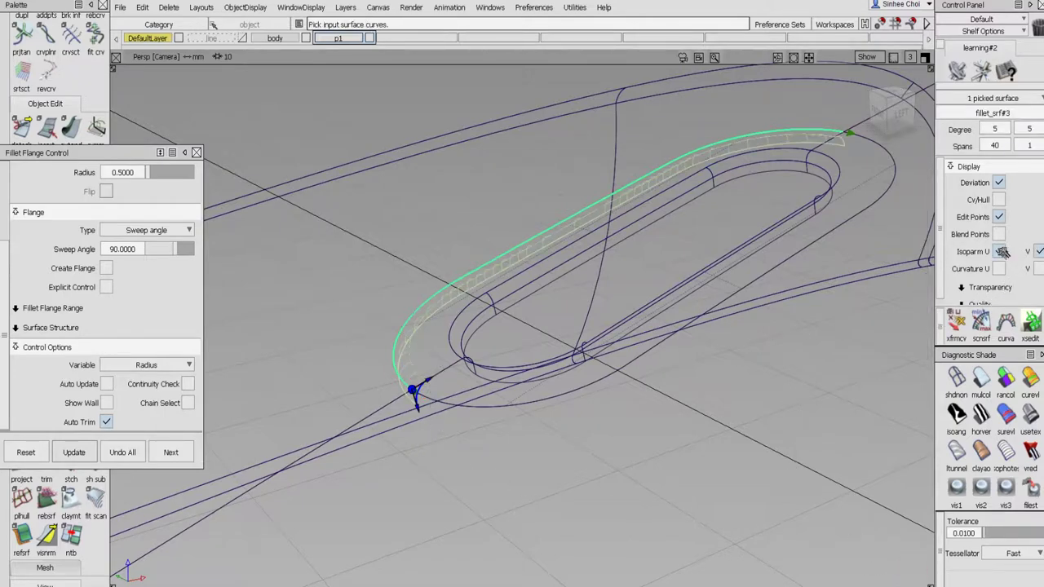
click(171, 452)
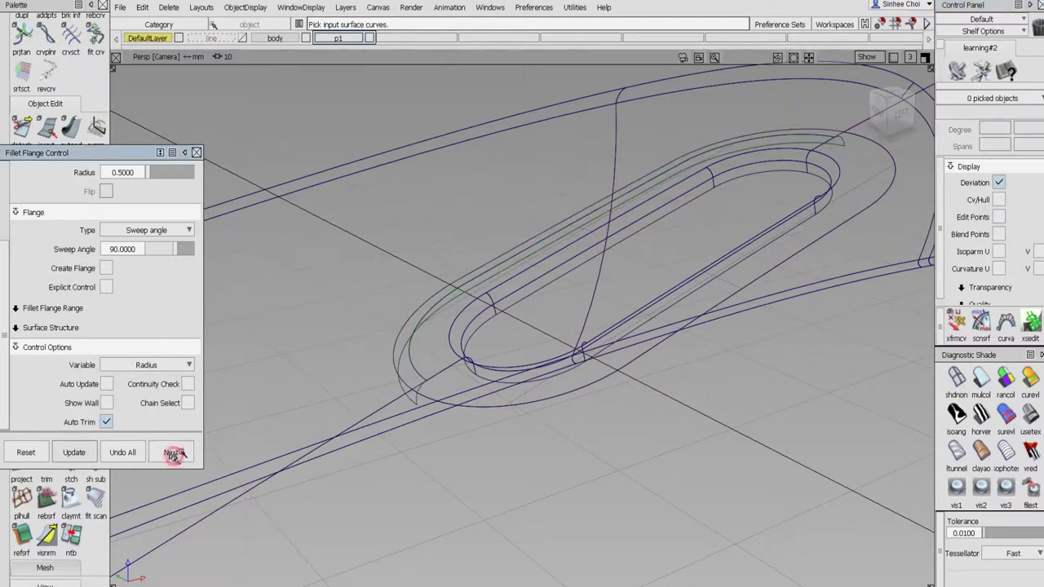
- Inspect the new fillet along the slot rim in shaded display, and return to wireframe
click(981, 451)
mouse_move(502, 388)
alt+shift+mouse_down()
mouse_move(656, 391)
mouse_move(545, 361)
mouse_move(495, 383)
alt+shift+mouse_up()
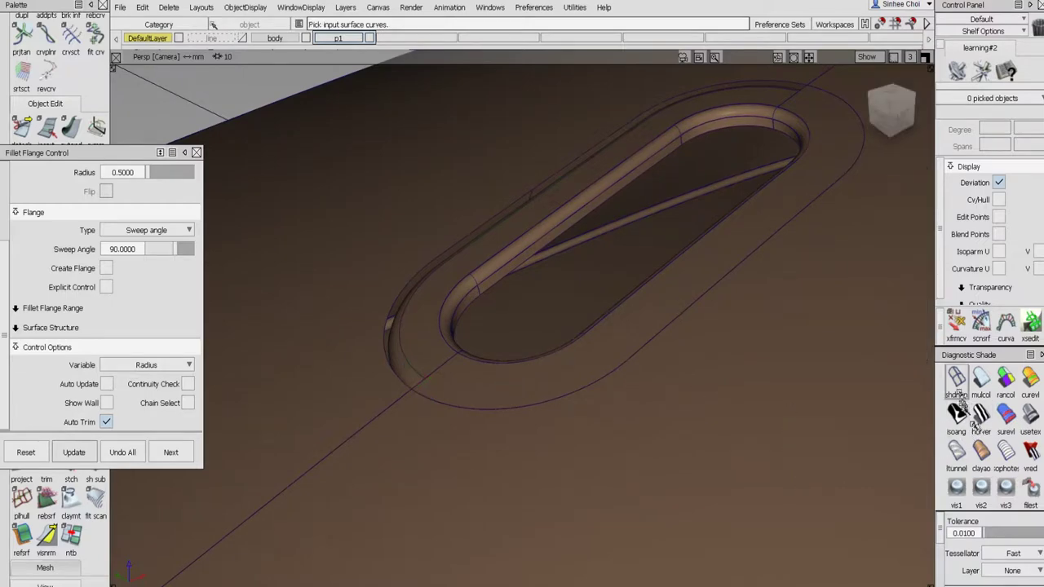
click(957, 376)
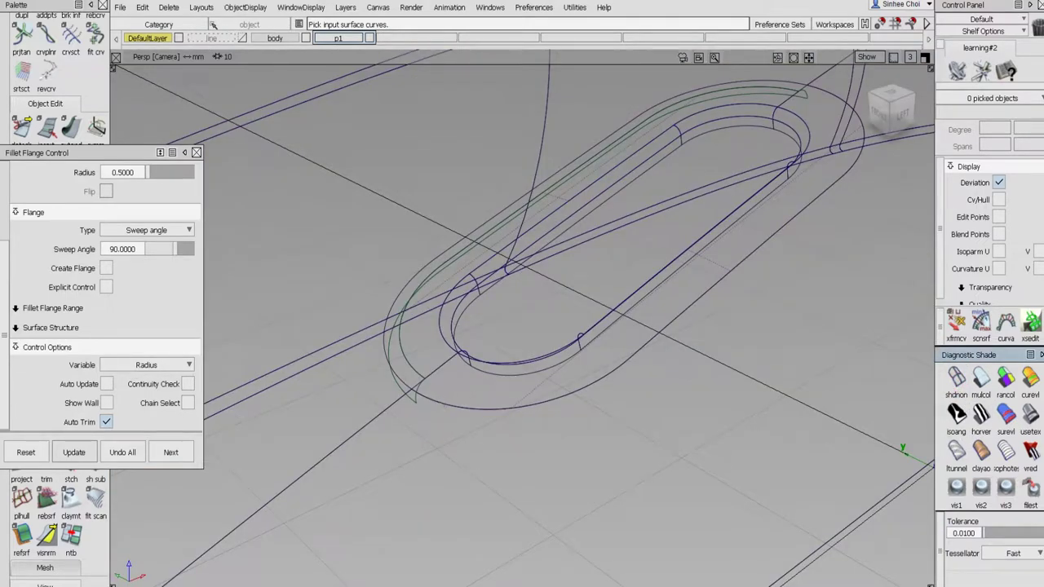
- Start another Fillet Flange on the outer arc edge of the opposite rim half, square#12
click(380, 409)
click(400, 429)
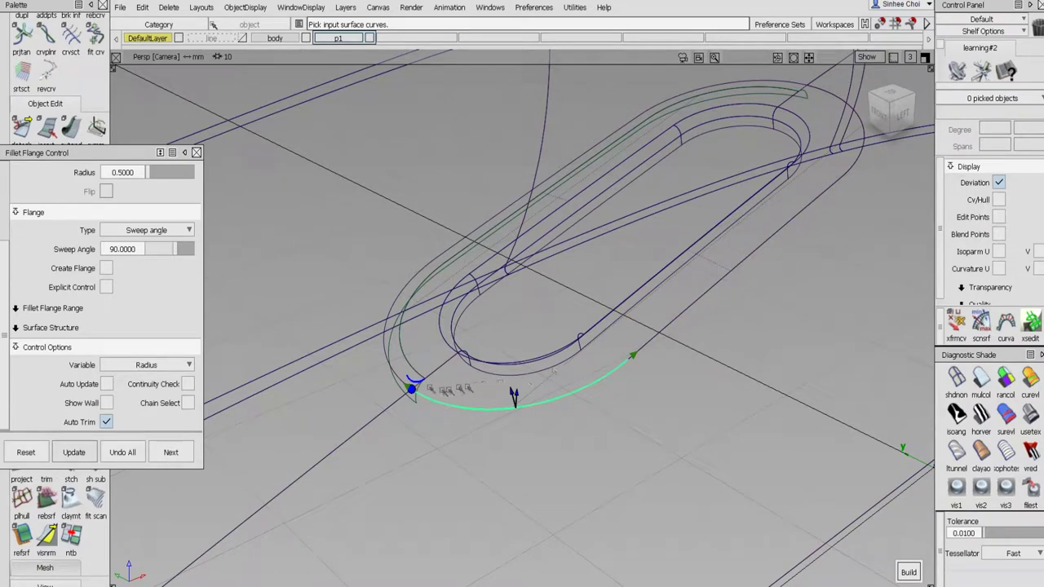
alt+shift+right_drag(404, 363, 442, 382)
alt+shift+drag(442, 375, 399, 390)
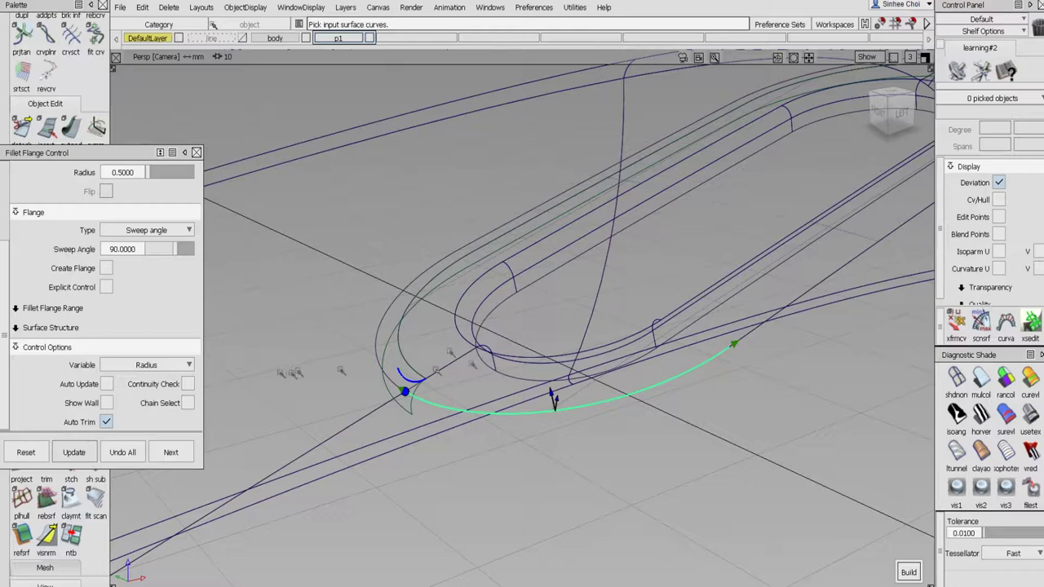
click(142, 7)
mouse_move(196, 186)
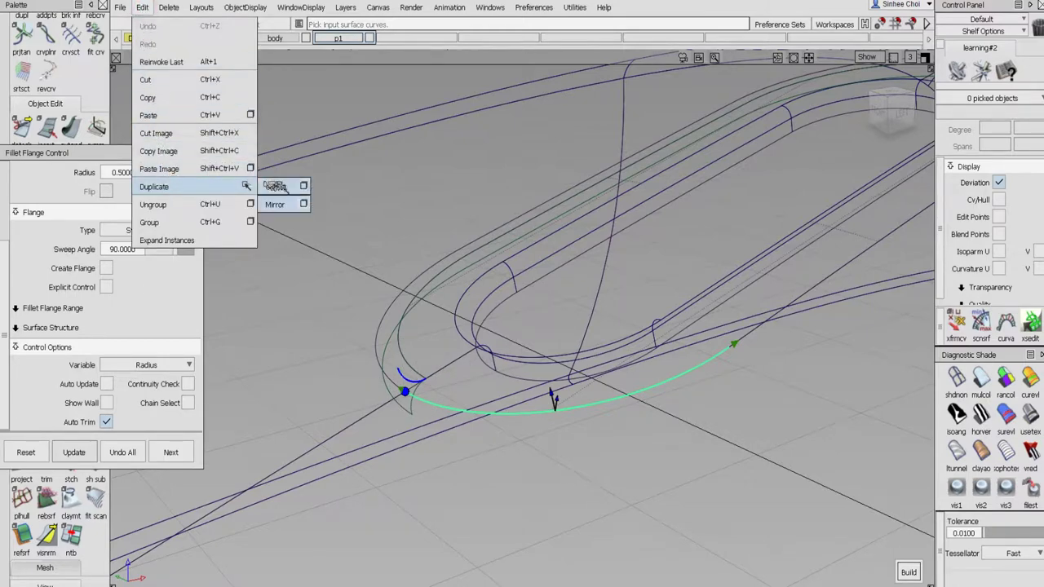
click(303, 203)
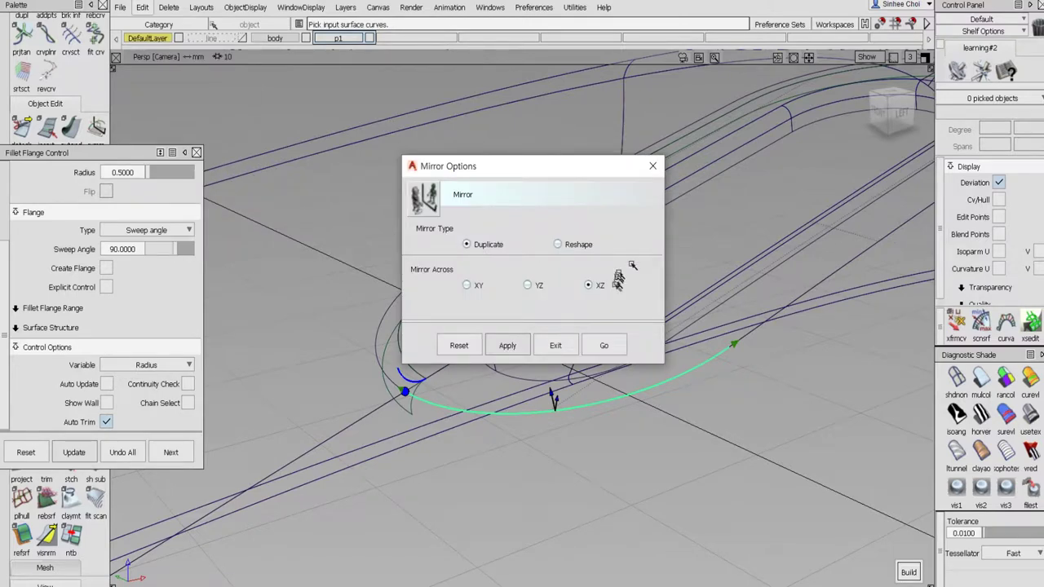
click(652, 165)
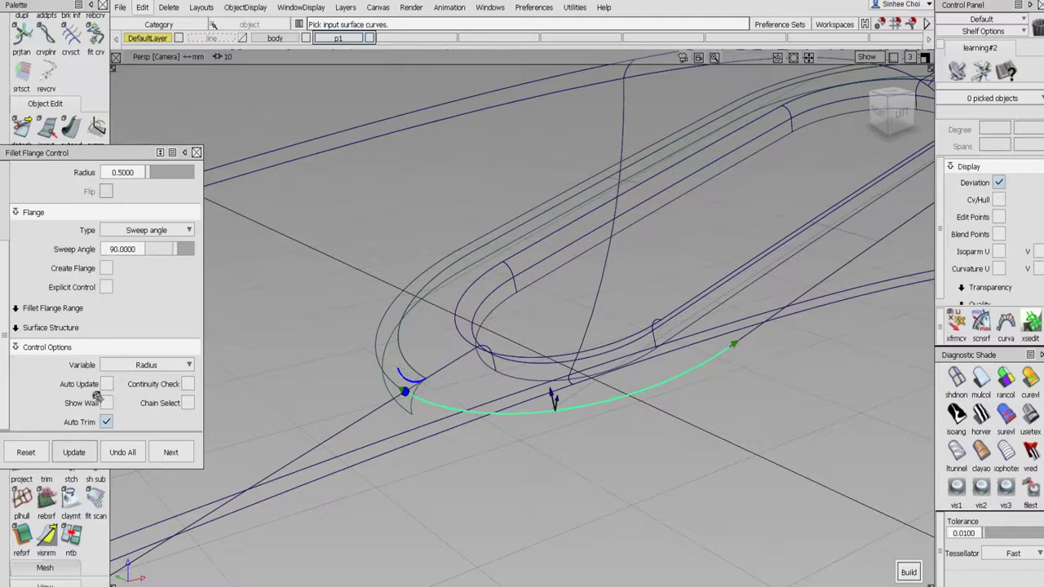
- Flip the wall direction and build the fillet flange along the remaining outer trim edges of square#12
scroll(127, 257, up, 5)
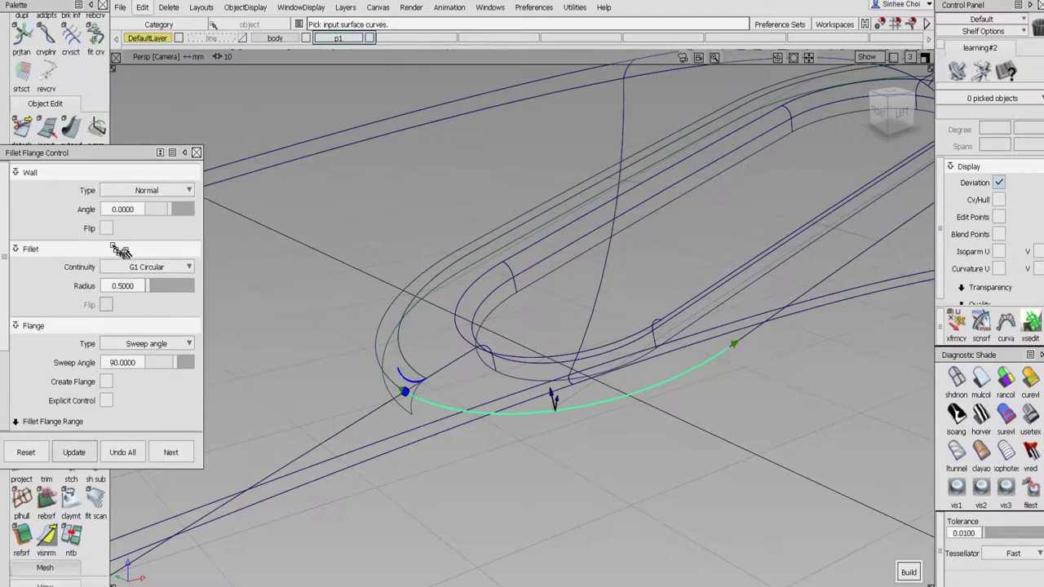
click(106, 228)
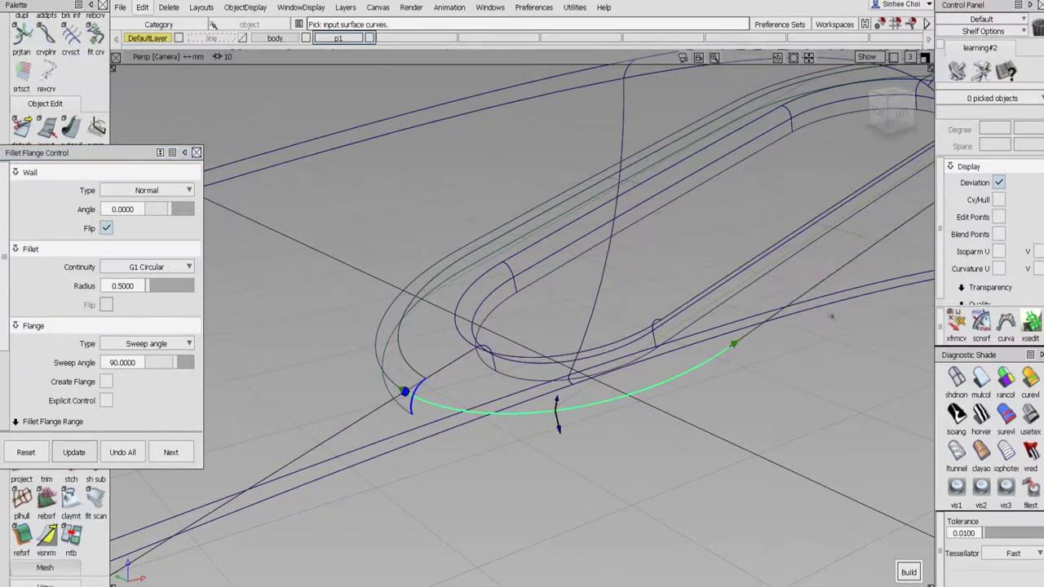
click(820, 281)
alt+shift+right_drag(825, 310, 796, 273)
alt+shift+middle_drag(773, 187, 715, 243)
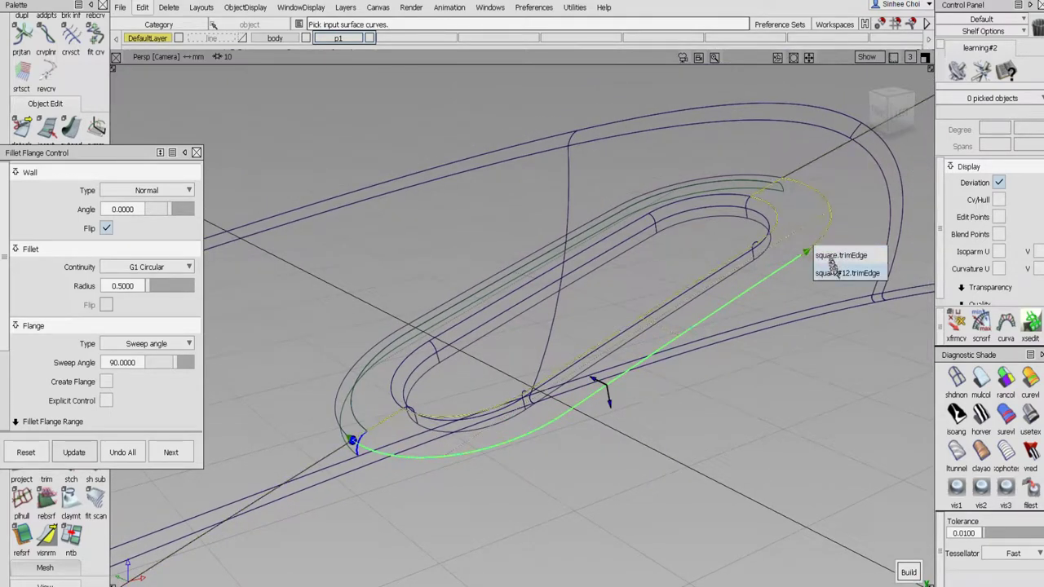
click(805, 251)
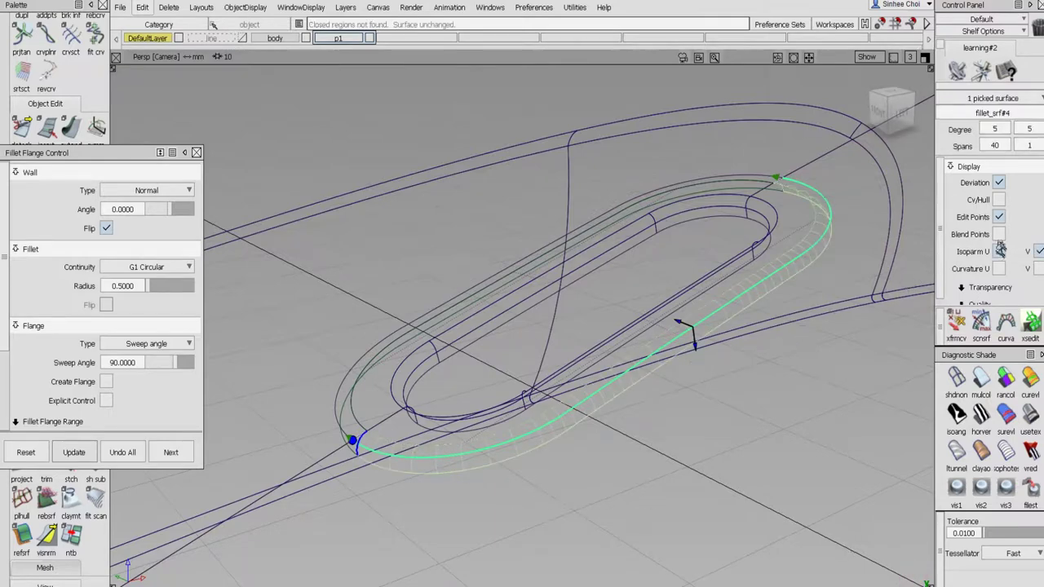
click(171, 452)
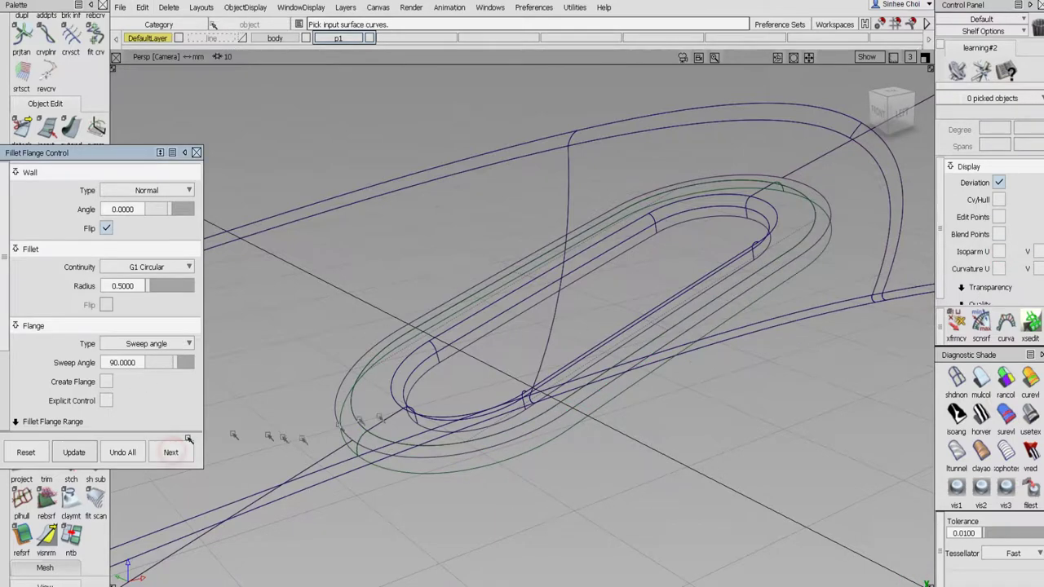
- Select the slot rim surfaces and their new fillets without the body surfaces, and assign them to layer p1
alt+shift+drag(363, 398, 383, 385)
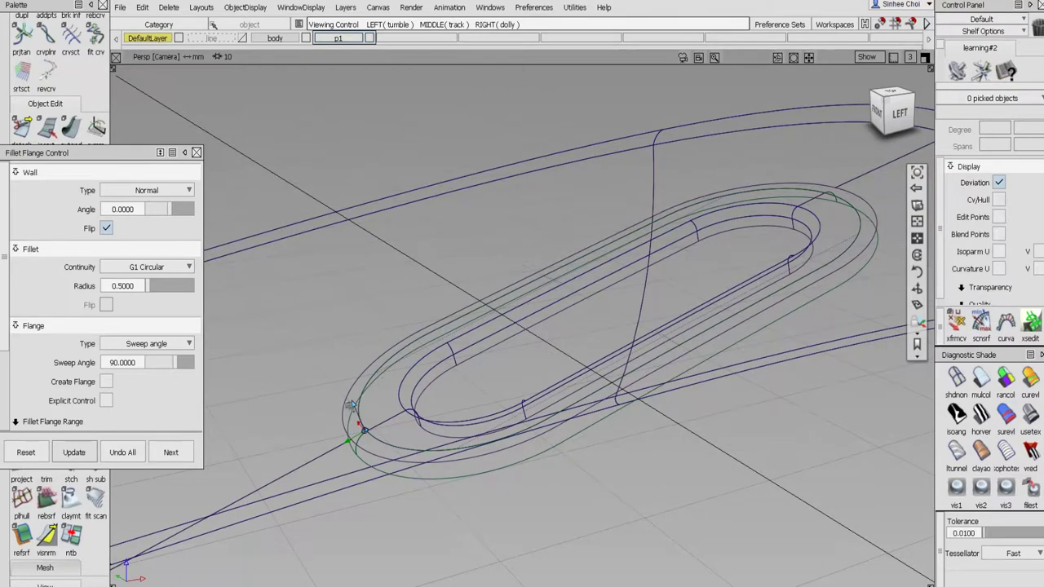
alt+shift+drag(446, 310, 571, 358)
alt+shift+right_drag(617, 345, 593, 391)
alt+shift+drag(594, 391, 472, 406)
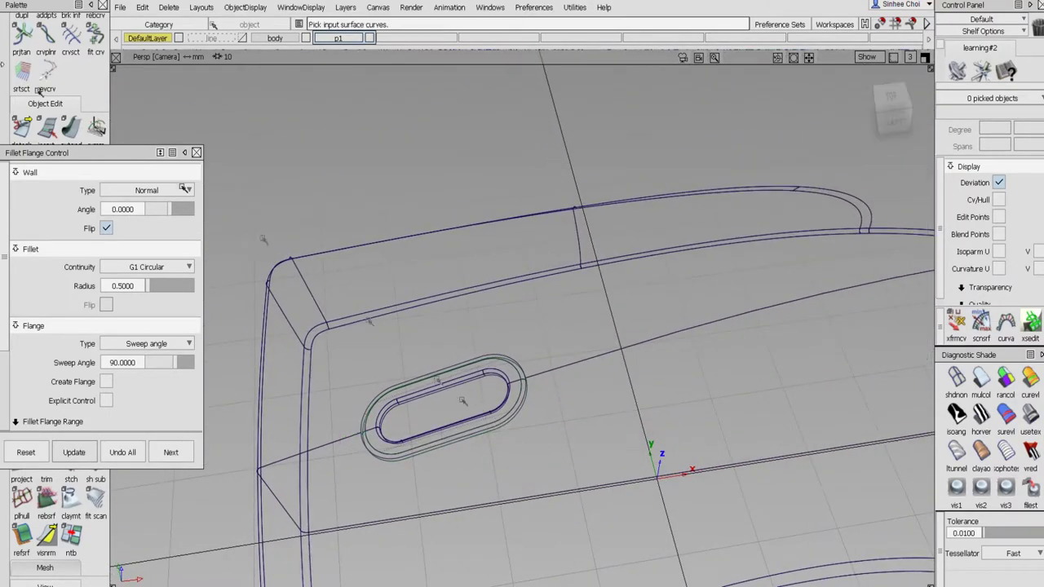
scroll(6, 51, up, 5)
click(45, 50)
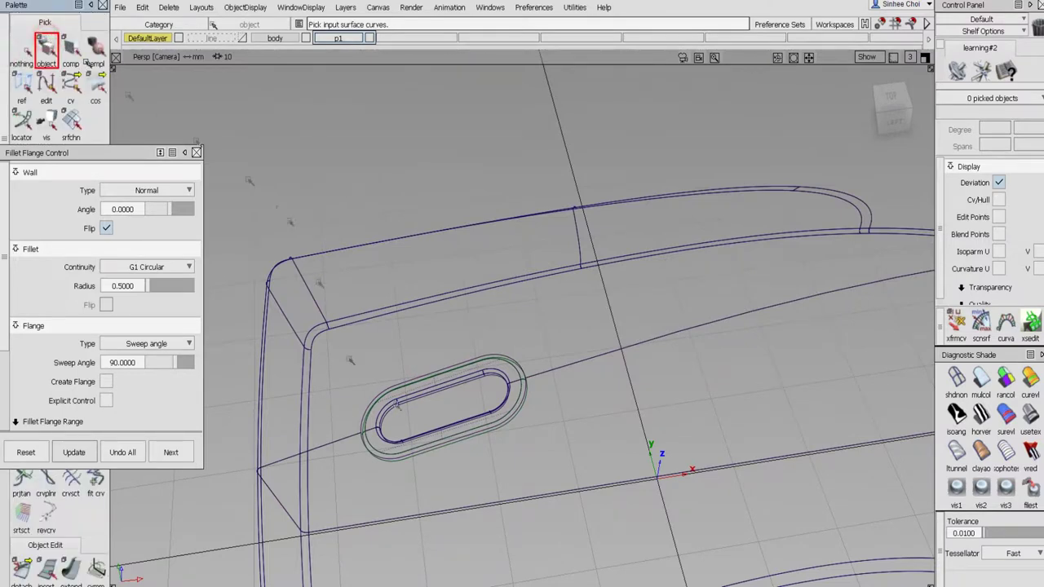
drag(348, 363, 552, 457)
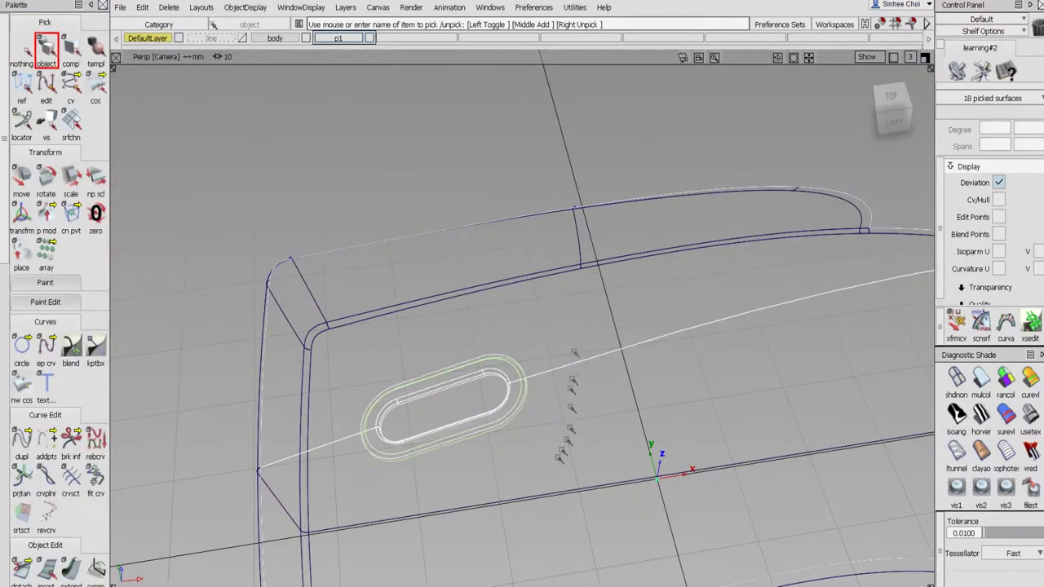
drag(576, 314, 628, 411)
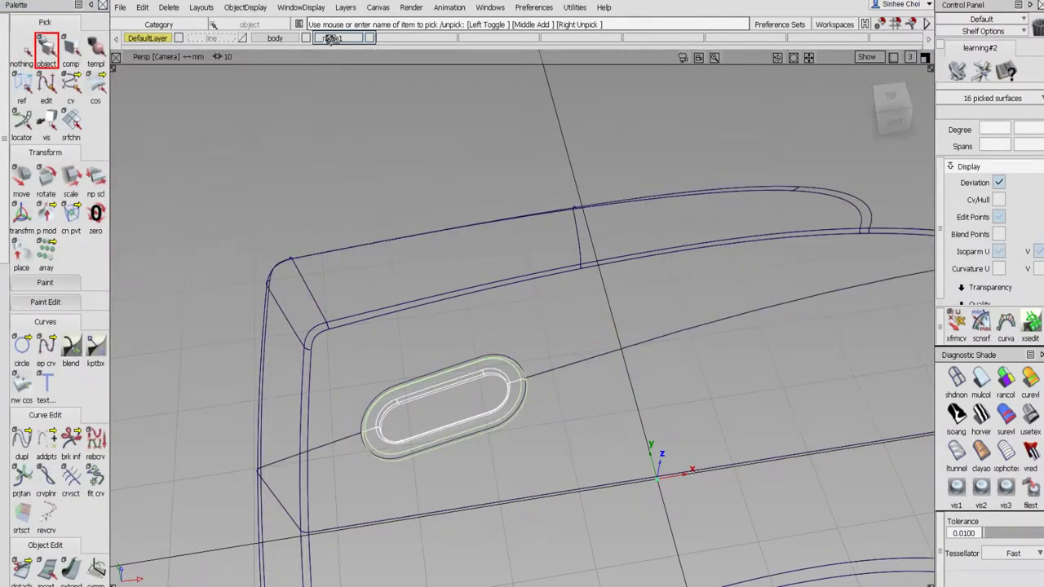
drag(329, 38, 343, 51)
- Delete the construction history of the selected slot rim surfaces, and clear the selection
click(169, 7)
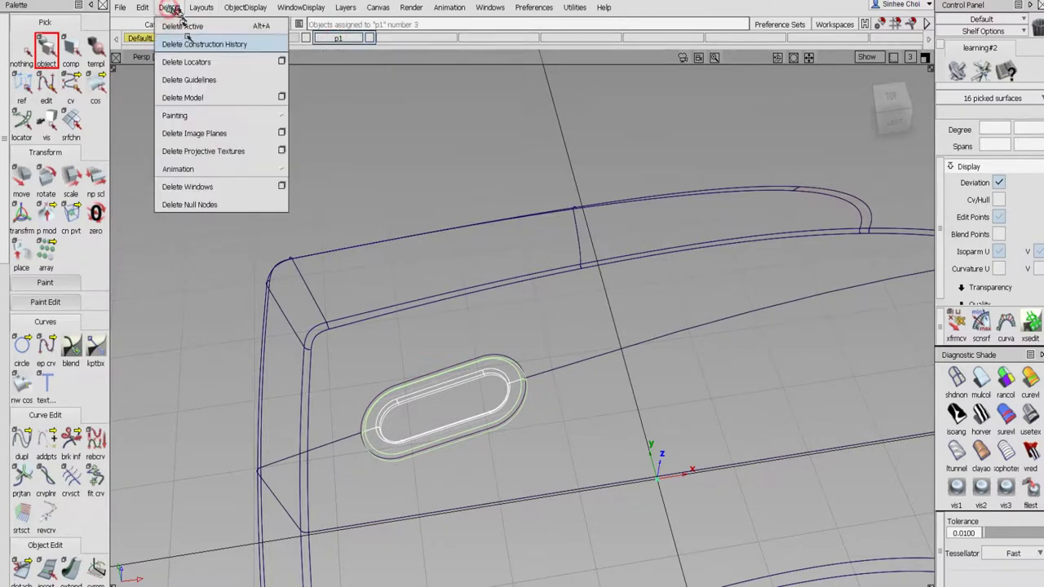
click(196, 44)
click(456, 340)
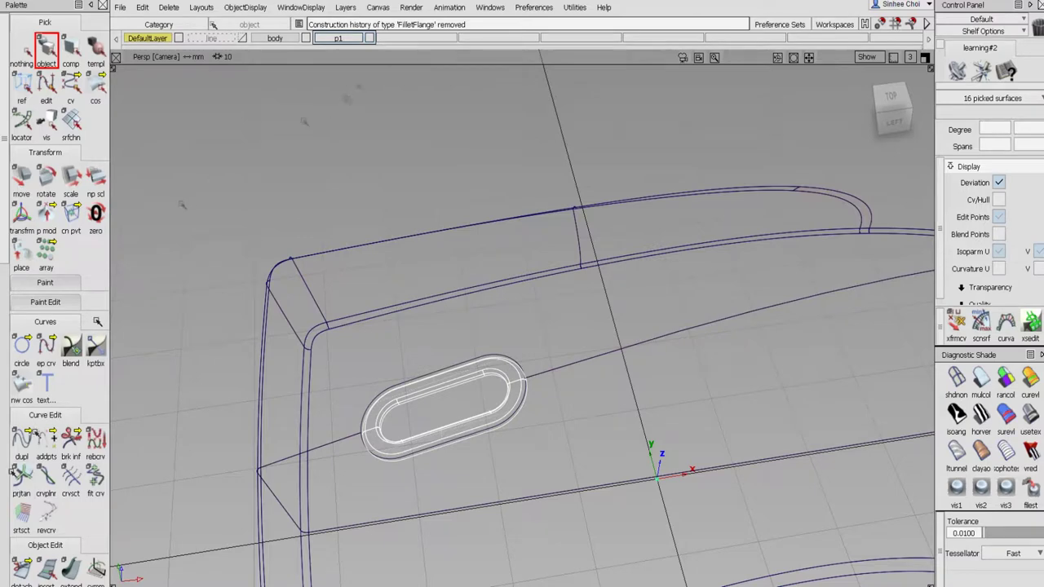
- Hide layer p1 and start a Fillet Flange on the arc edge of the body's slot opening
click(369, 38)
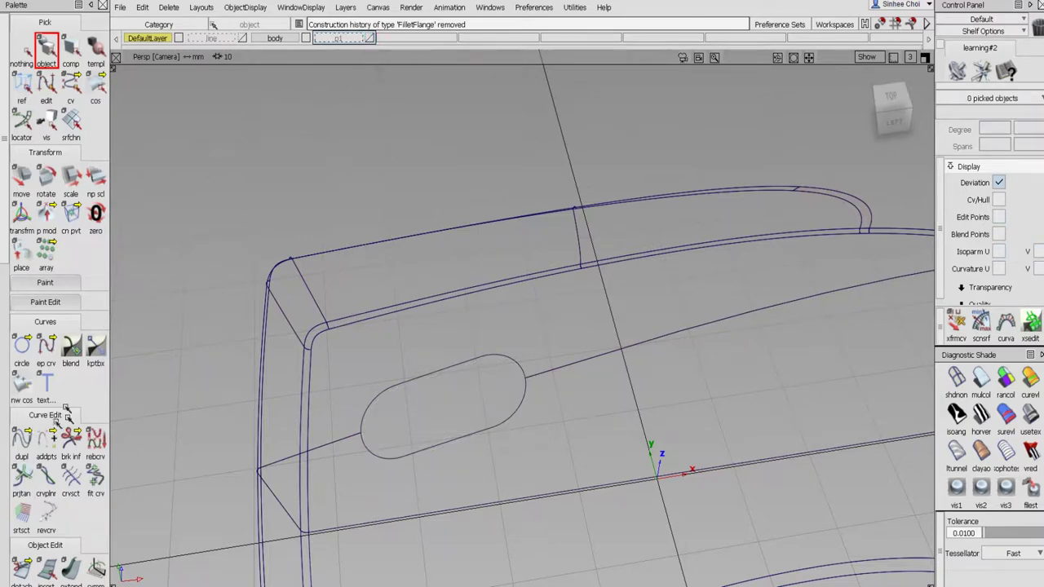
alt+shift+middle_drag(534, 343, 552, 245)
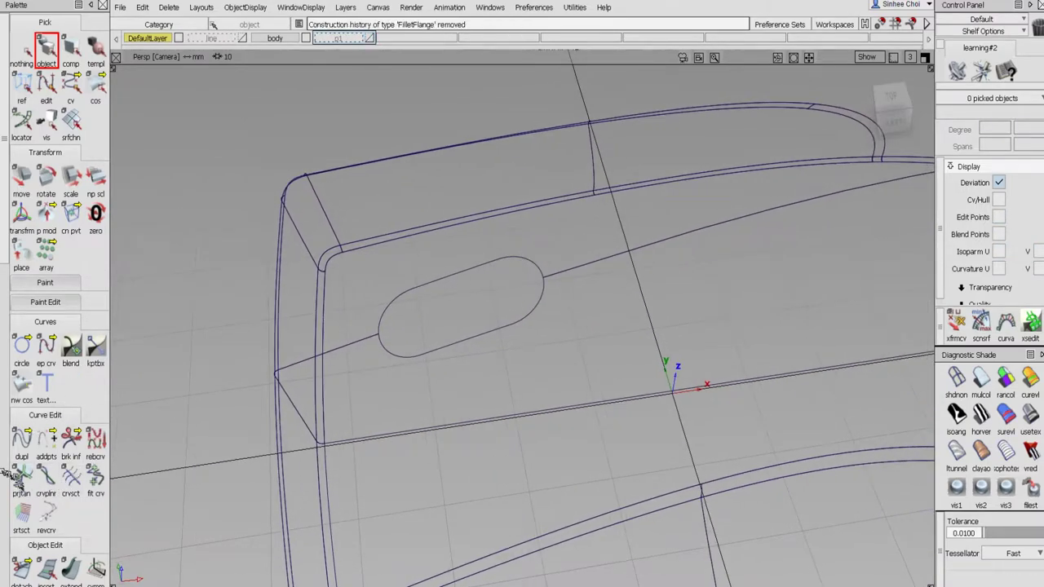
scroll(6, 474, down, 10)
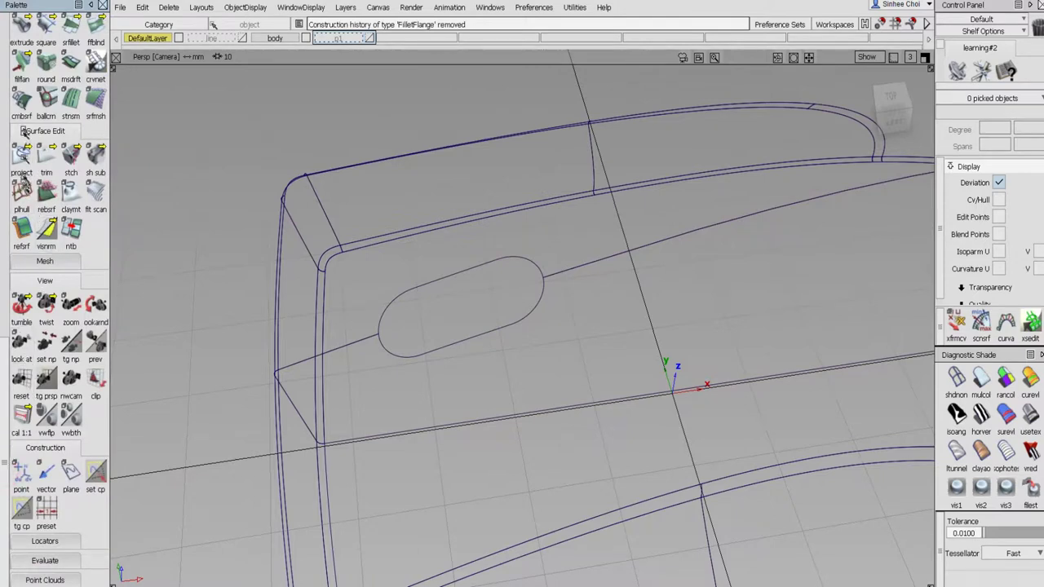
double_click(21, 64)
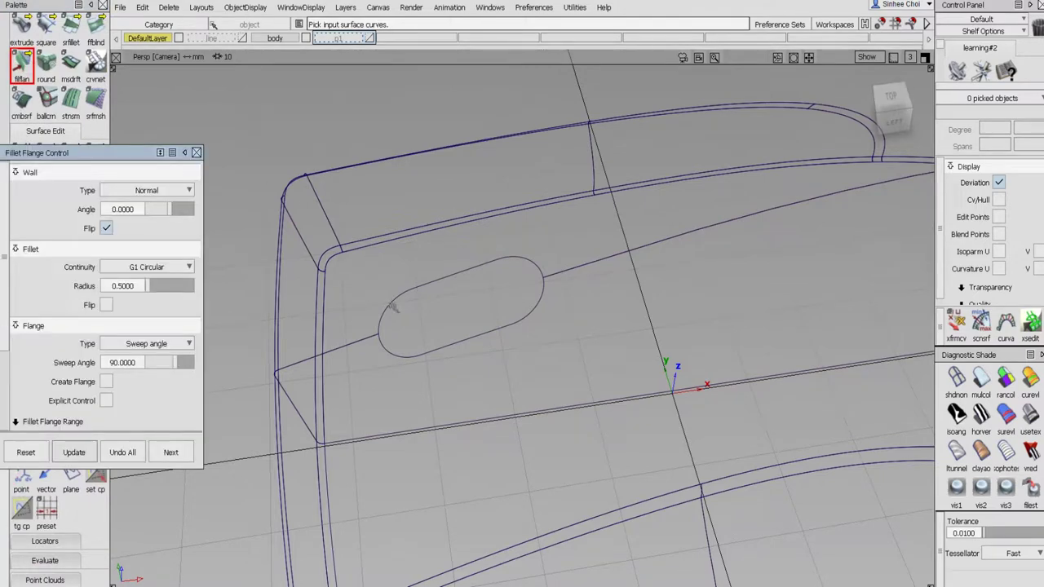
click(394, 306)
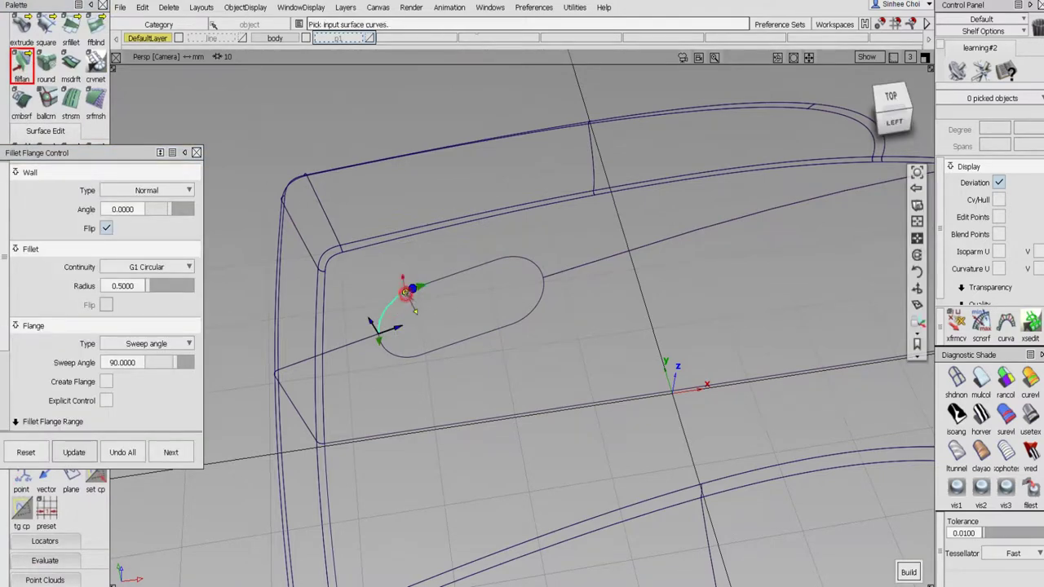
- Turn off the wall flip for the fillet flange on the body's slot opening
alt+shift+right_drag(529, 314, 563, 252)
alt+shift+drag(526, 272, 720, 198)
alt+shift+drag(595, 256, 664, 236)
click(105, 229)
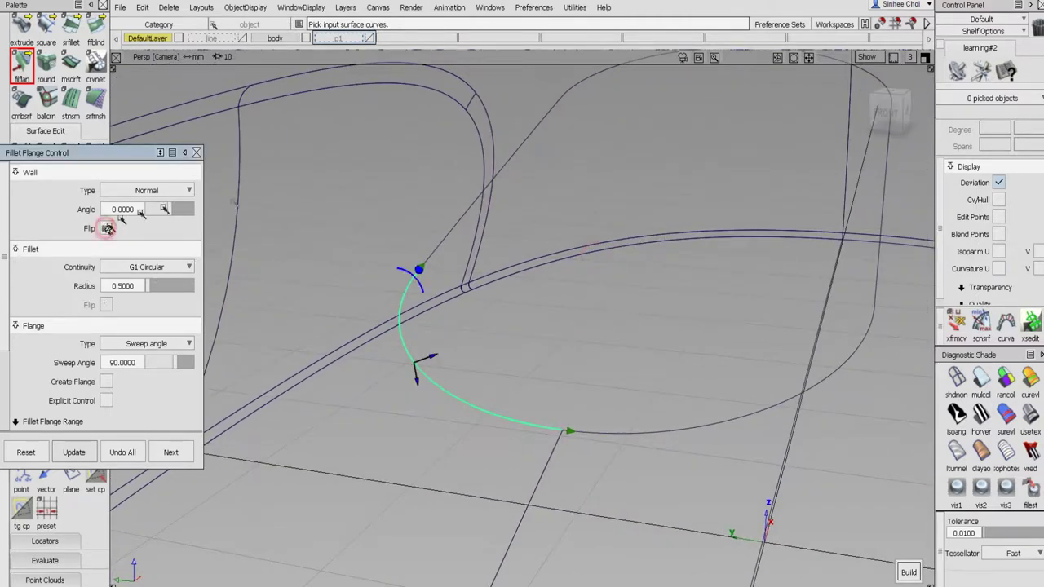
- Extend the fillet flange along the straight edge and far arc of the slot opening's first half, build it, hide its isoparms and finish it
click(436, 241)
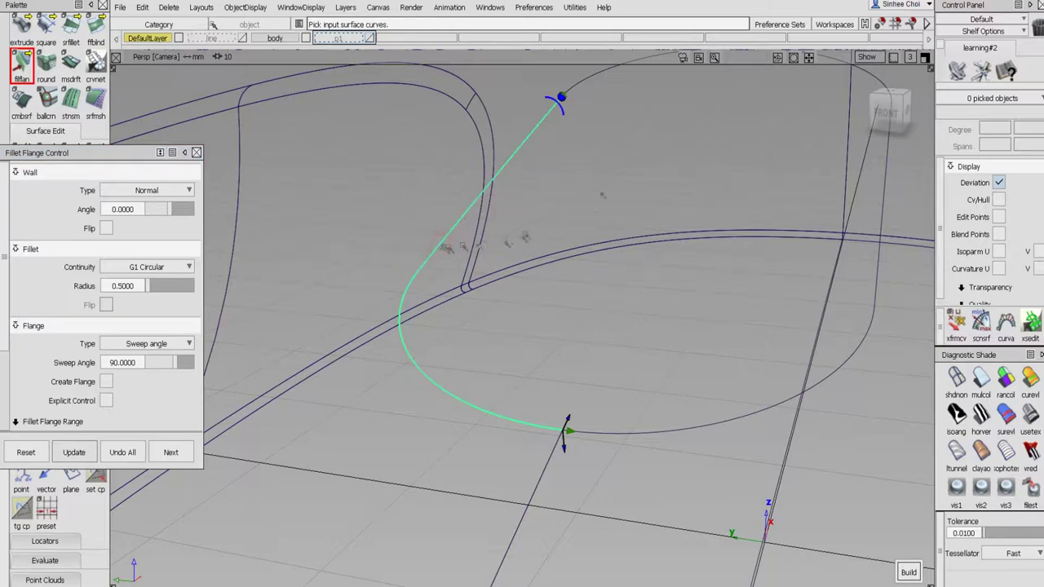
drag(561, 98, 591, 78)
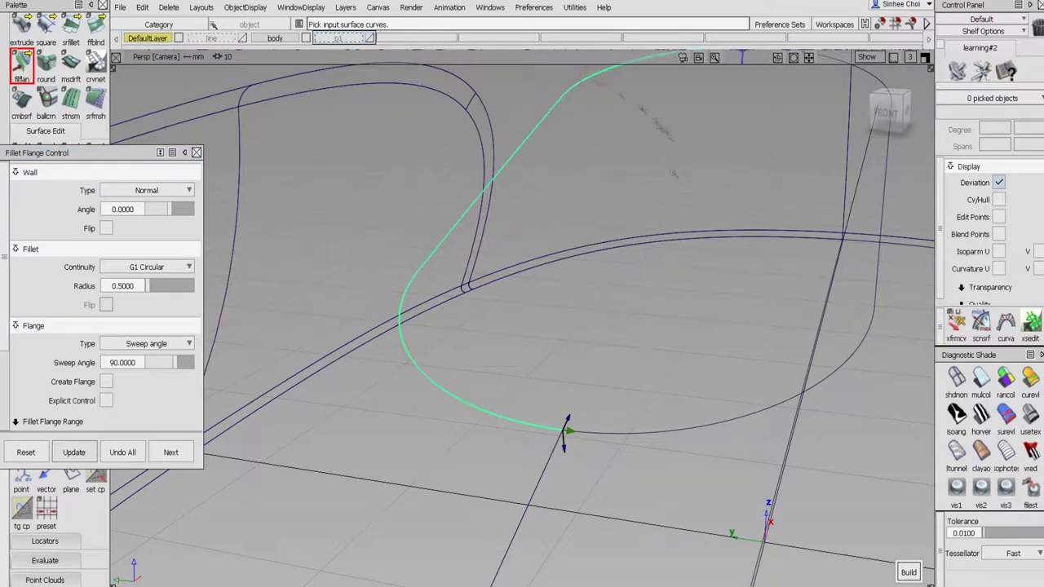
click(907, 571)
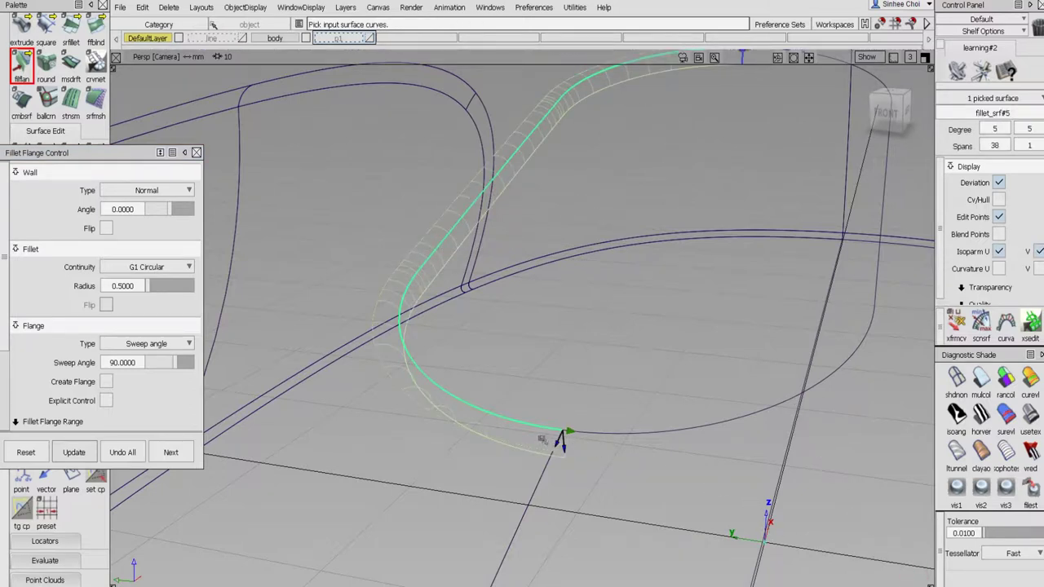
click(1000, 251)
click(173, 452)
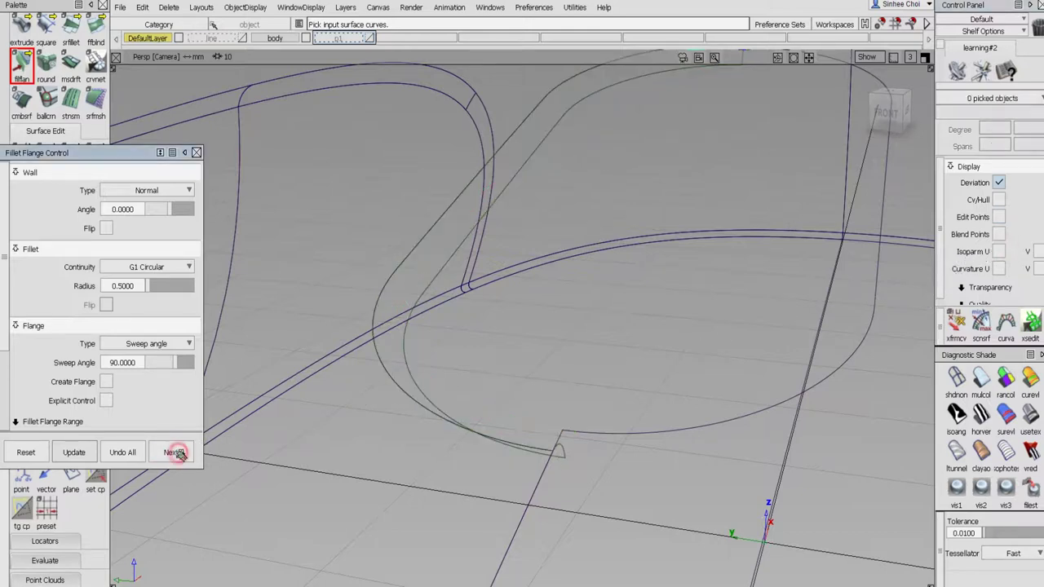
- Build a 0.5 radius fillet flange with wall flip on around the slot opening's other half, hide its isoparms and close the settings
click(553, 432)
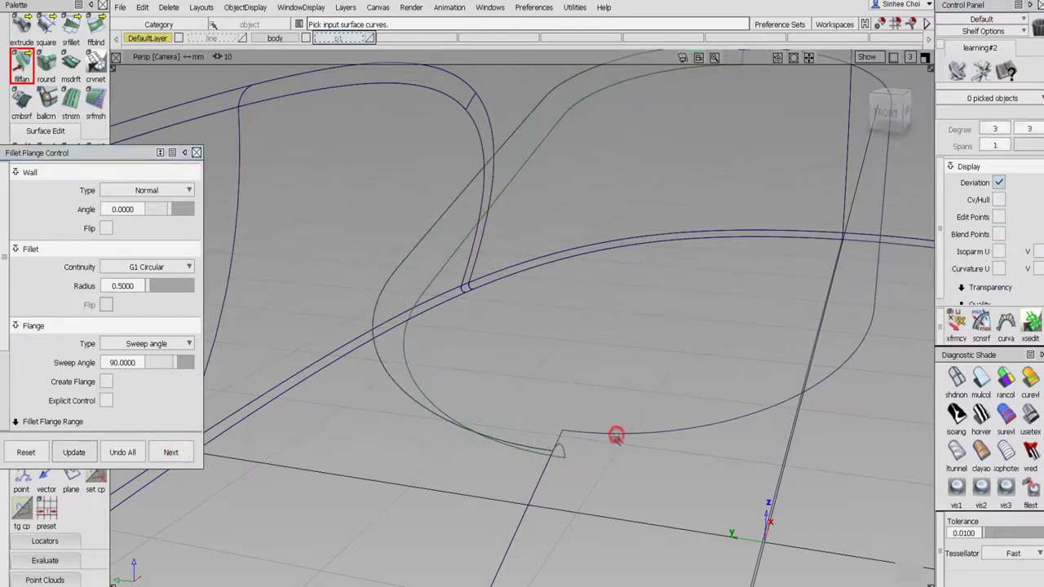
click(106, 228)
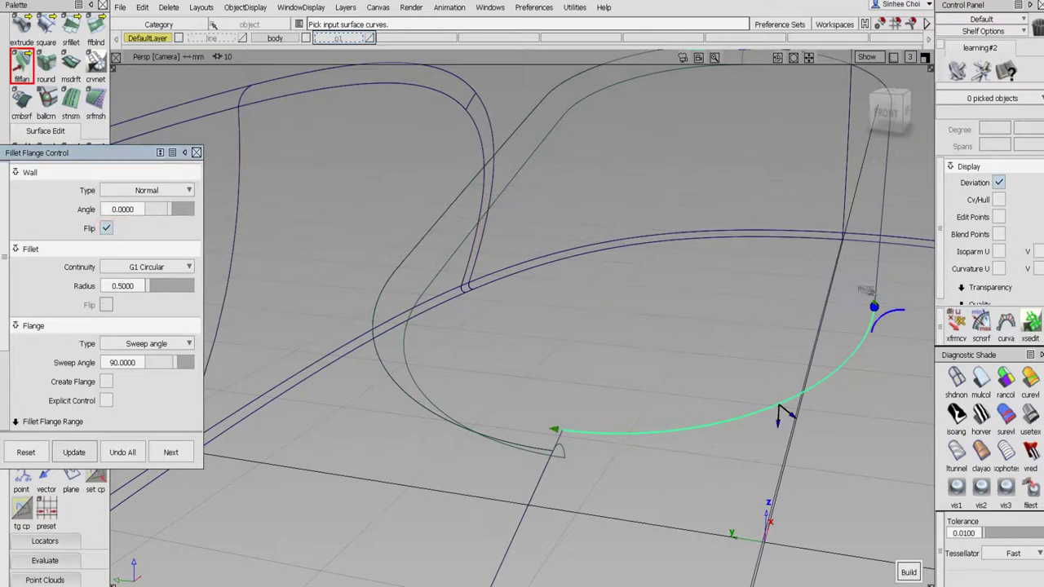
click(876, 289)
alt+shift+middle_drag(829, 242, 779, 332)
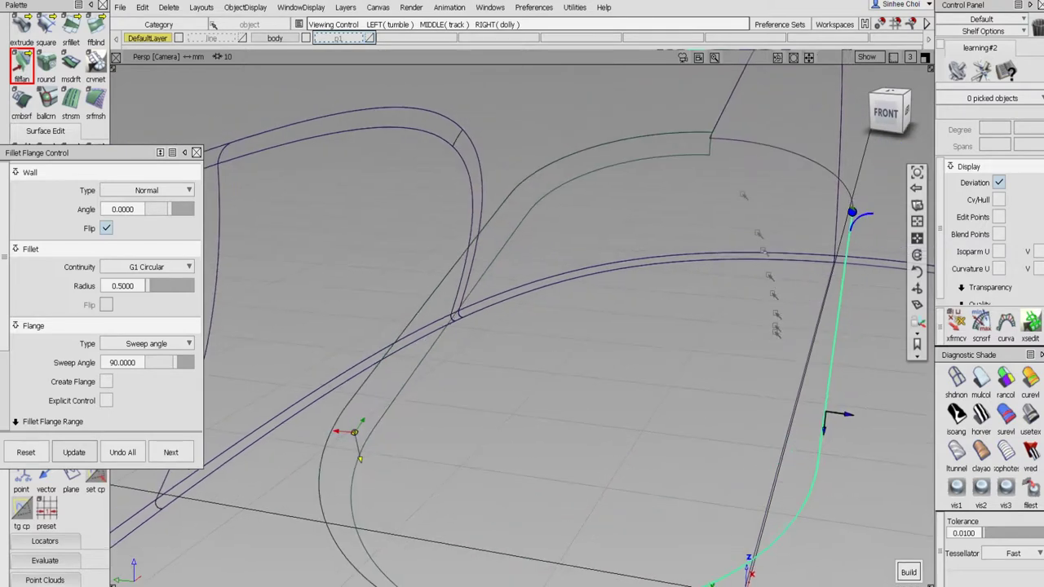
click(750, 144)
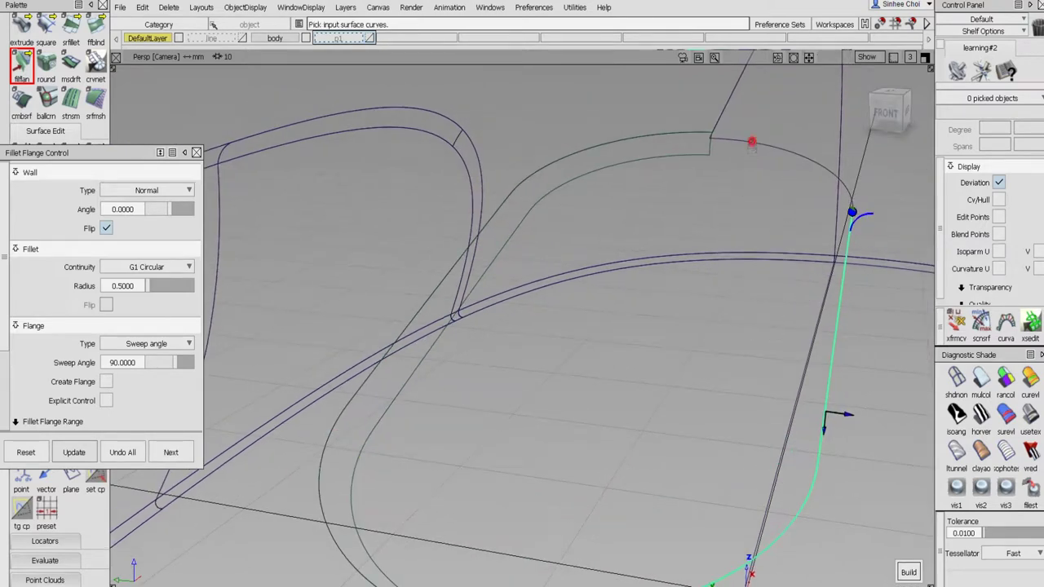
click(909, 572)
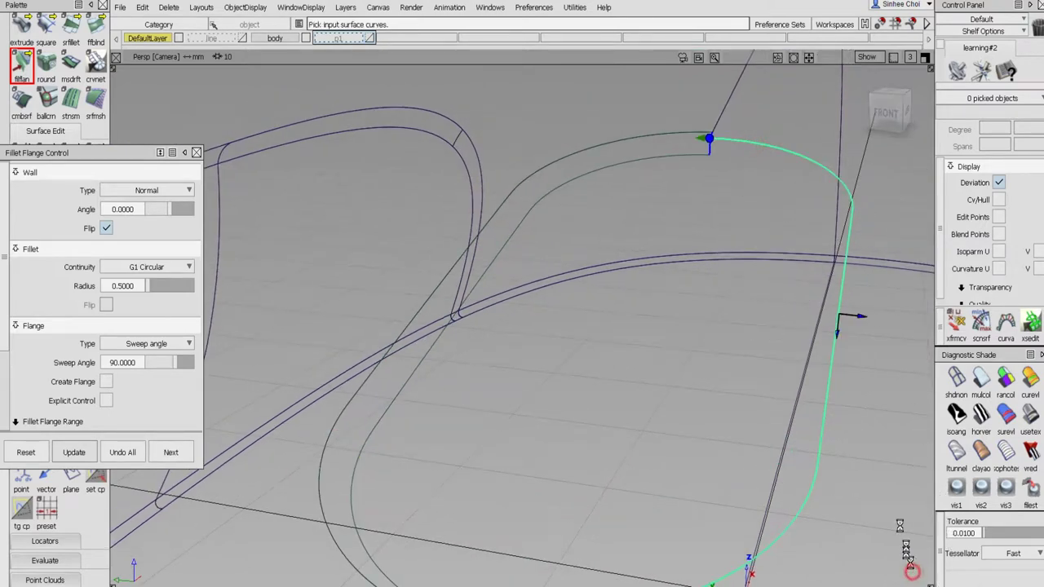
click(998, 252)
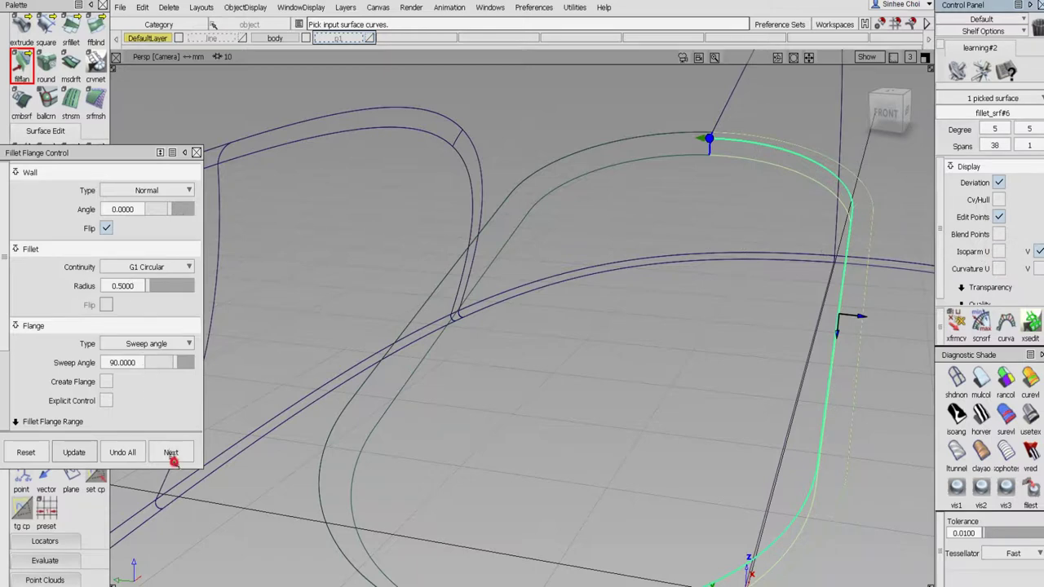
click(170, 452)
click(196, 152)
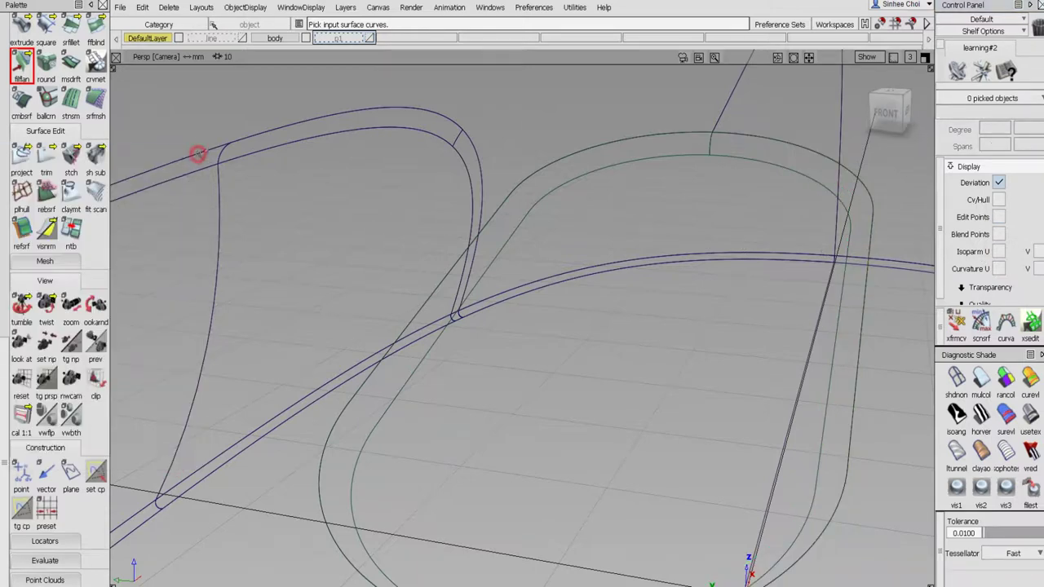
- Select the body surfaces around the slot opening together with their new fillets and assign them to layer body
alt+shift+drag(524, 252, 226, 495)
scroll(6, 37, up, 10)
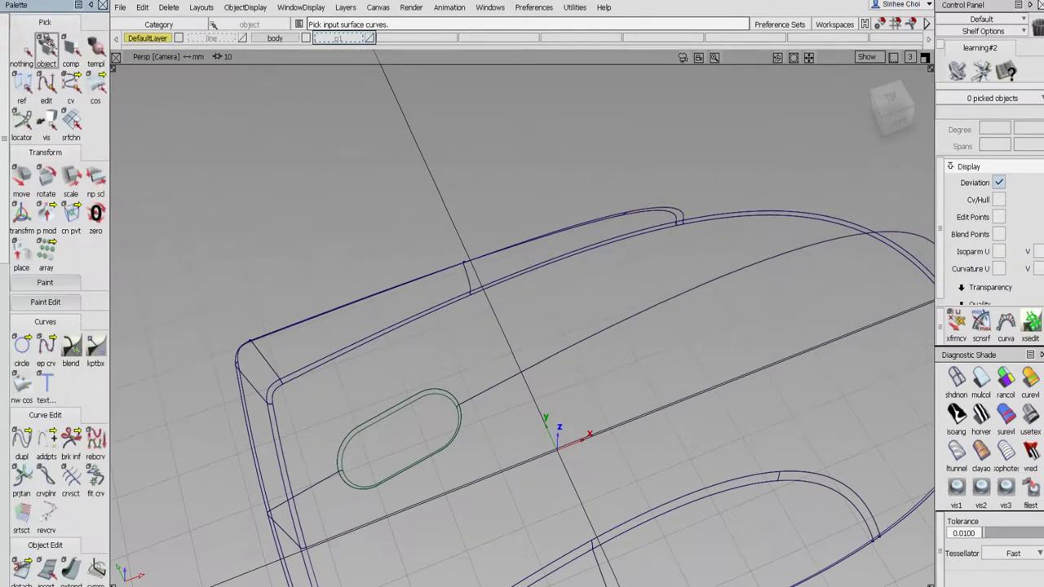
click(47, 51)
drag(303, 408, 555, 527)
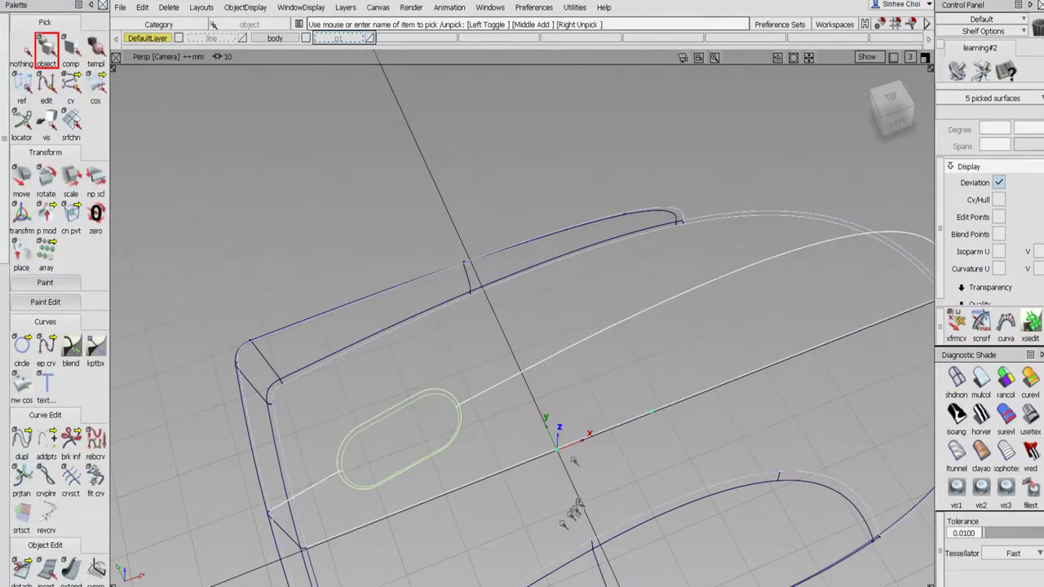
right_click(277, 38)
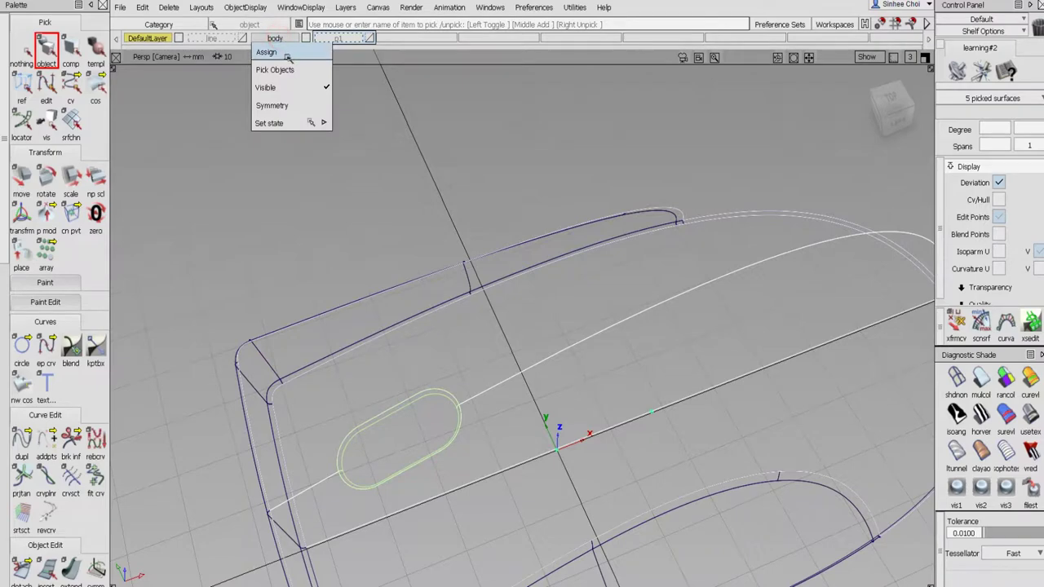
click(287, 54)
- Delete the construction history of the selected body surfaces and fillets, and clear the selection
click(169, 7)
click(211, 43)
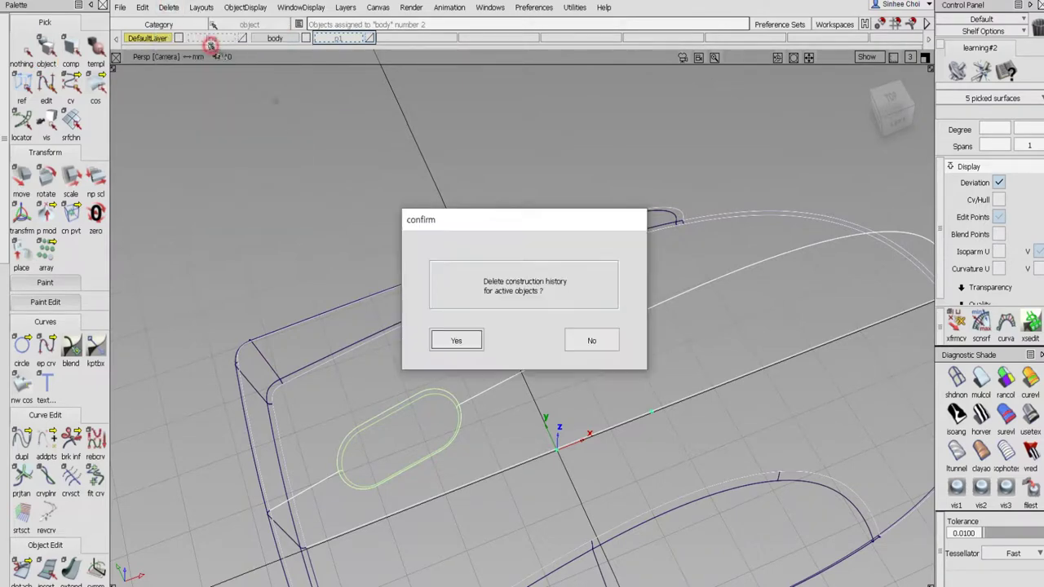
click(457, 340)
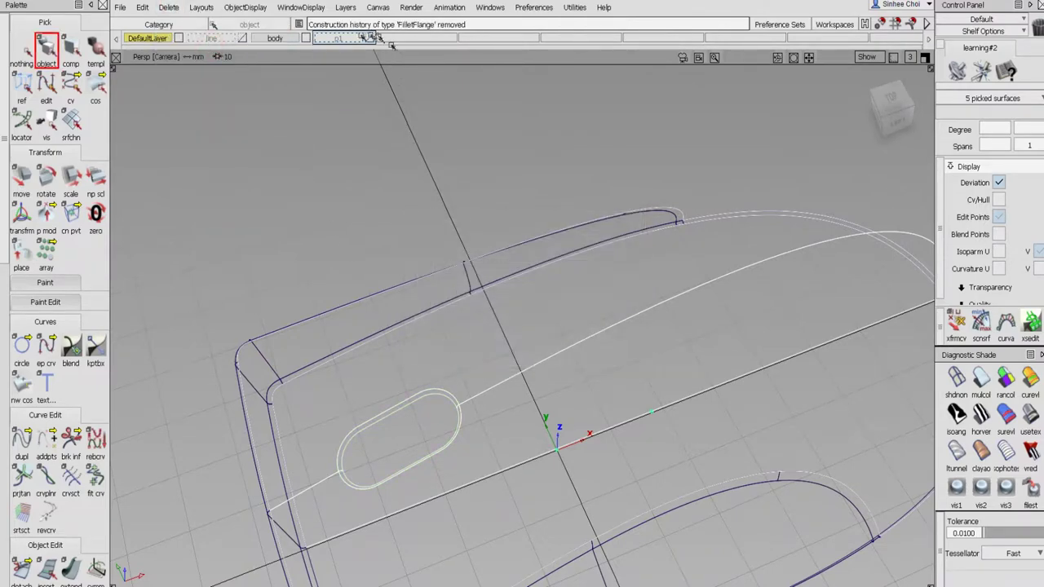
click(22, 51)
- Show layer p1 and examine the slot rim and filleted opening from several angles in shaded and clay display
click(957, 491)
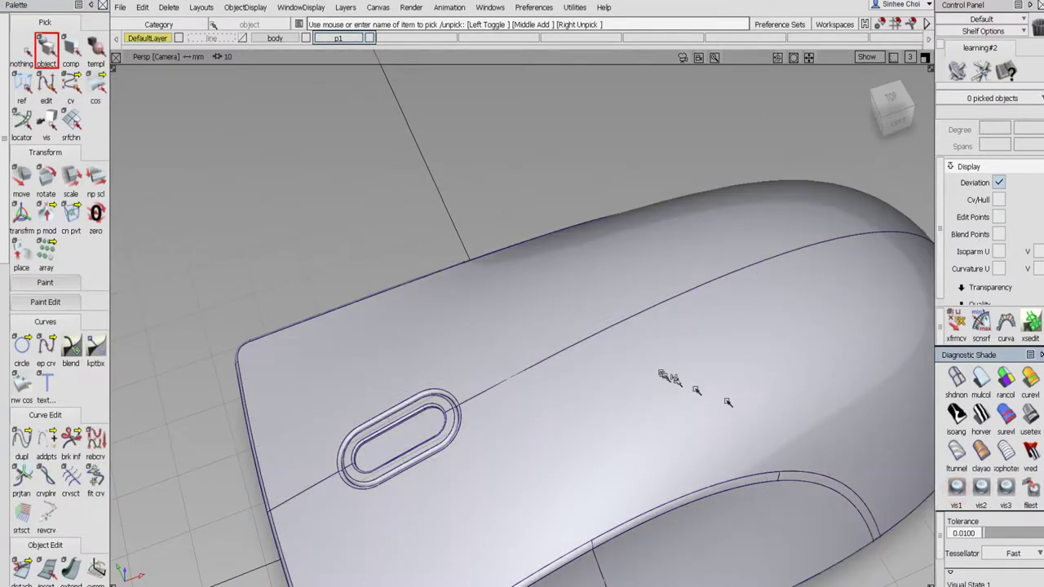
alt+shift+right_drag(649, 382, 582, 411)
alt+shift+drag(581, 412, 391, 430)
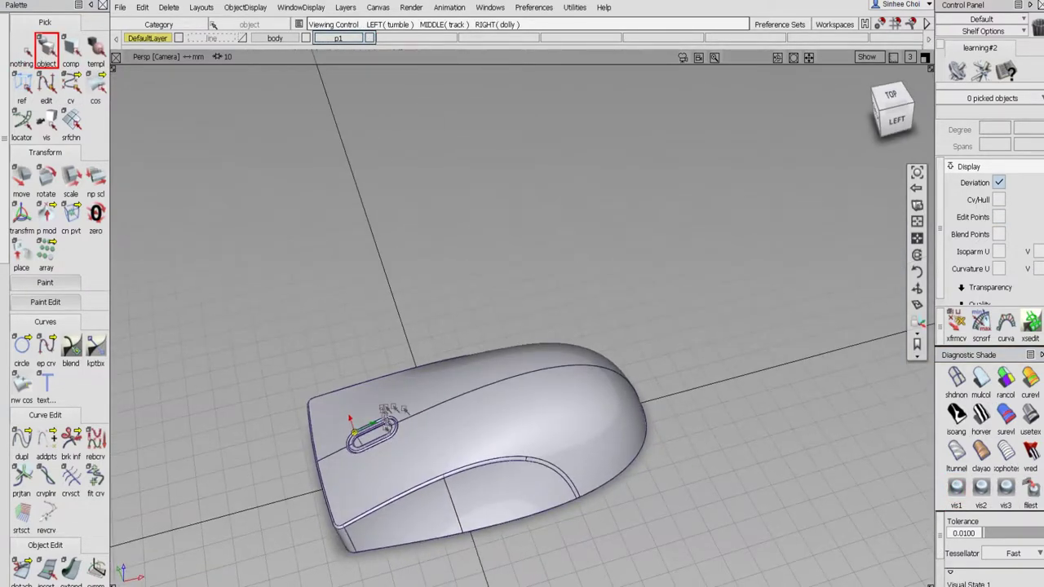
alt+shift+right_drag(434, 429, 462, 389)
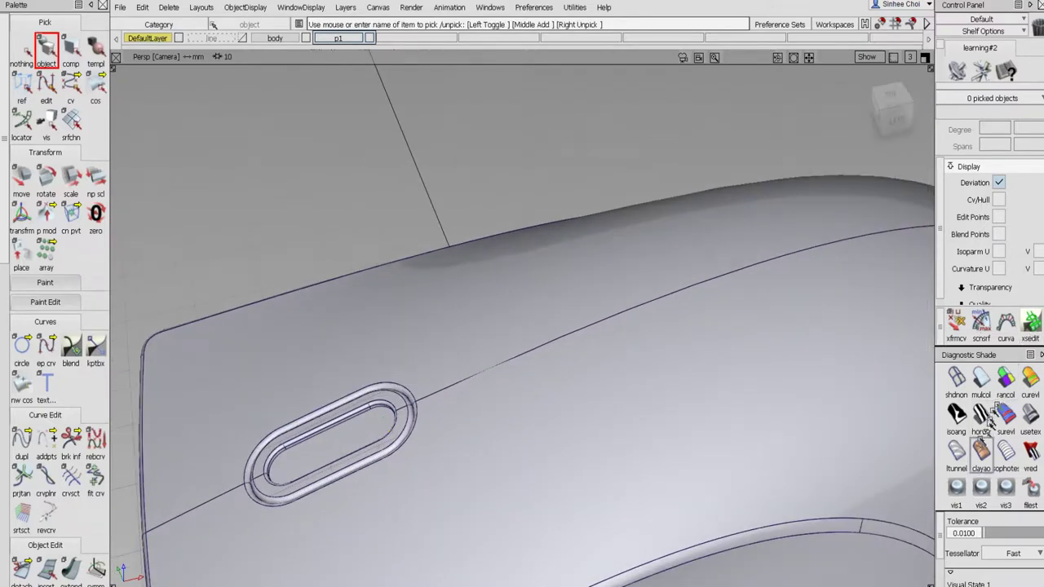
click(981, 456)
mouse_move(426, 468)
alt+shift+mouse_down()
mouse_move(475, 468)
mouse_move(622, 427)
alt+shift+mouse_up()
mouse_move(624, 370)
alt+shift+right_down()
mouse_move(601, 408)
mouse_move(514, 439)
mouse_move(612, 323)
mouse_move(606, 373)
alt+shift+right_up()
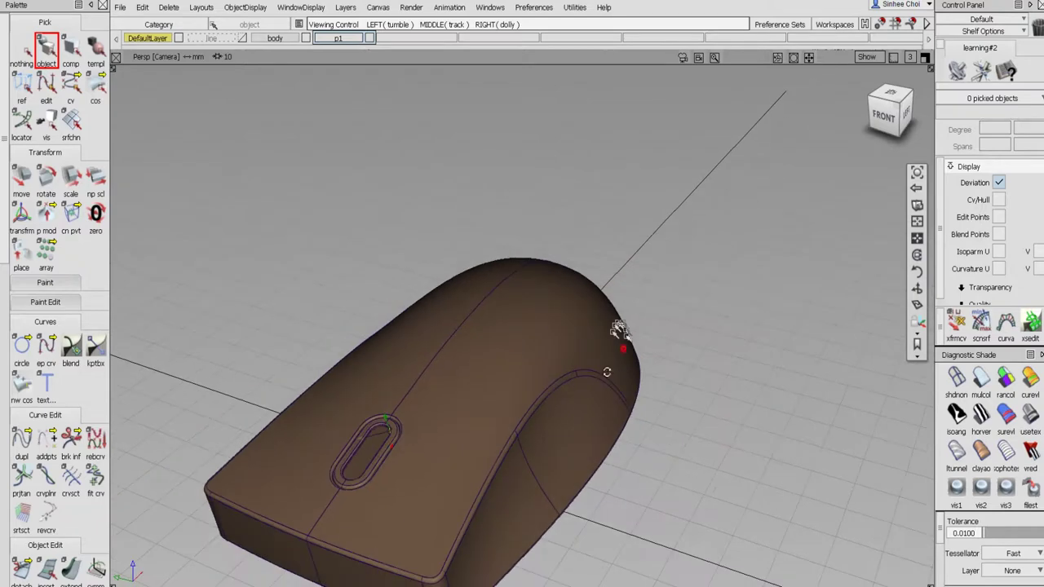
alt+shift+drag(619, 333, 410, 482)
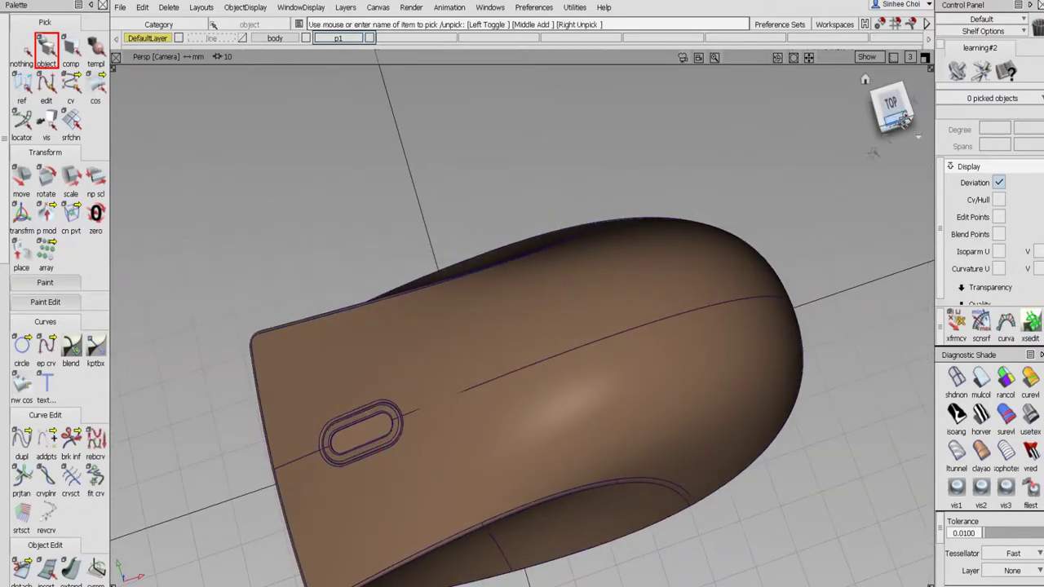
- Switch to the top view alone, turn off the diagnostic shading and frame the front half of the body in wireframe
click(925, 58)
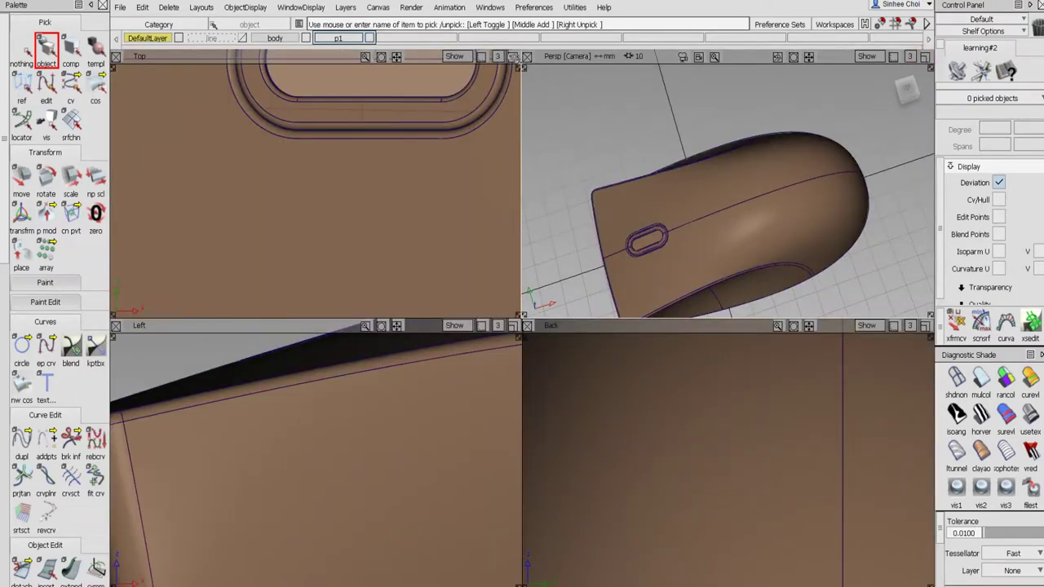
click(512, 56)
alt+shift+right_drag(659, 208, 530, 284)
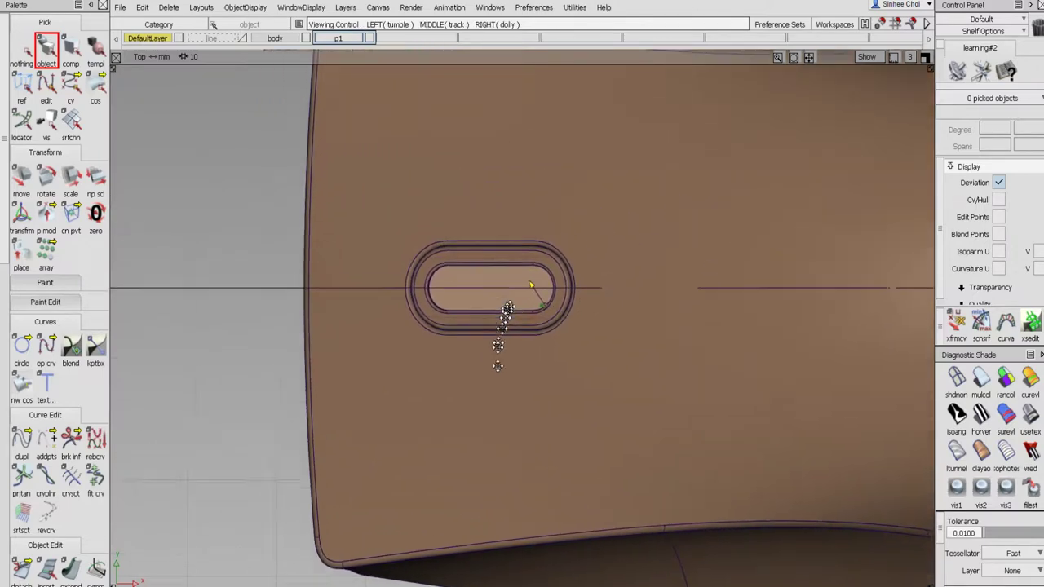
alt+shift+middle_drag(498, 366, 514, 403)
click(956, 378)
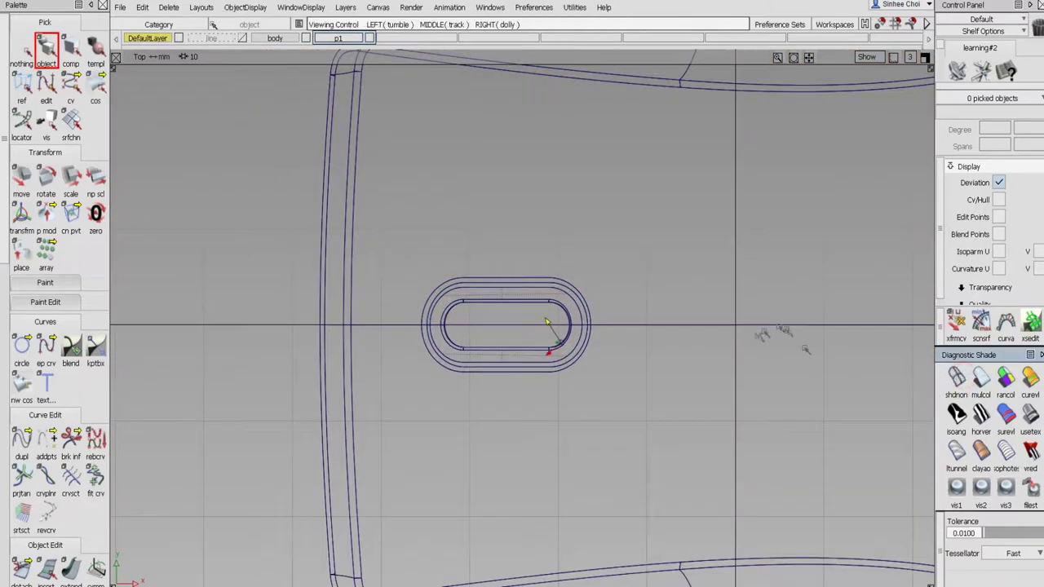
alt+shift+right_drag(677, 325, 652, 390)
alt+shift+middle_drag(721, 290, 657, 320)
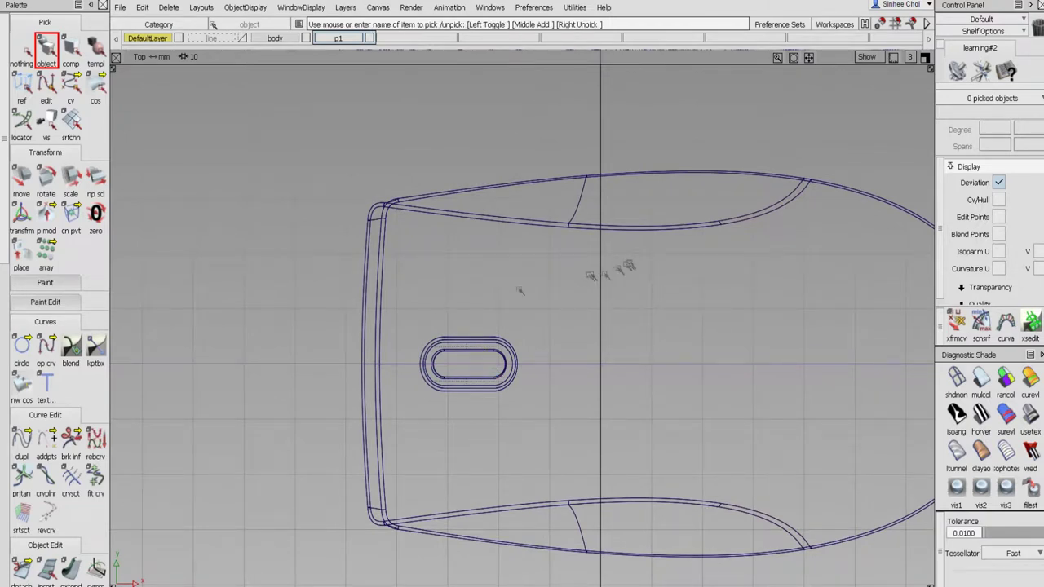
- Duplicate the two upper blend edges along one side recess of the body as curves, starting with Blend_piece#2.V=1
click(22, 441)
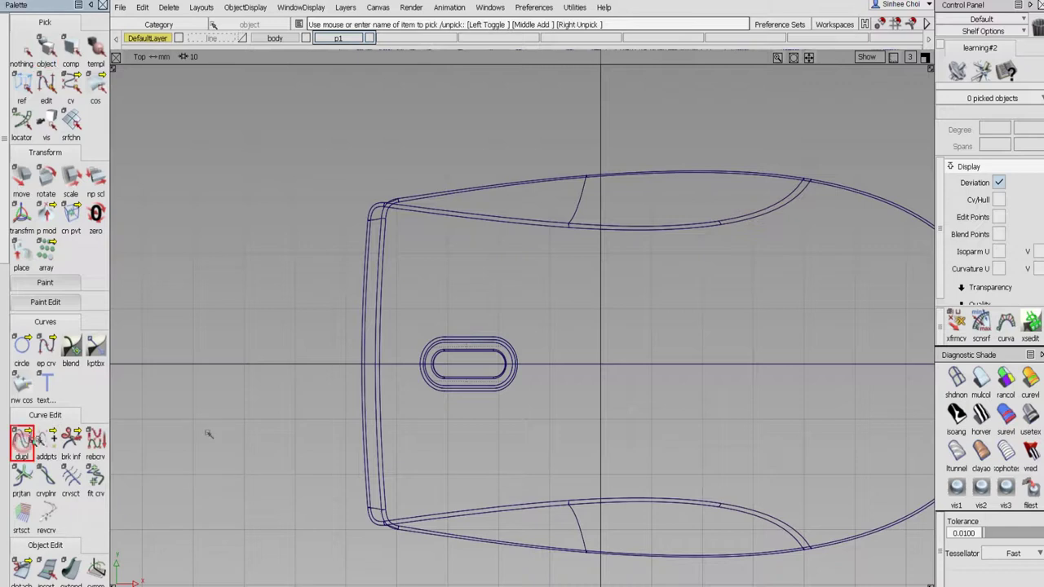
click(440, 512)
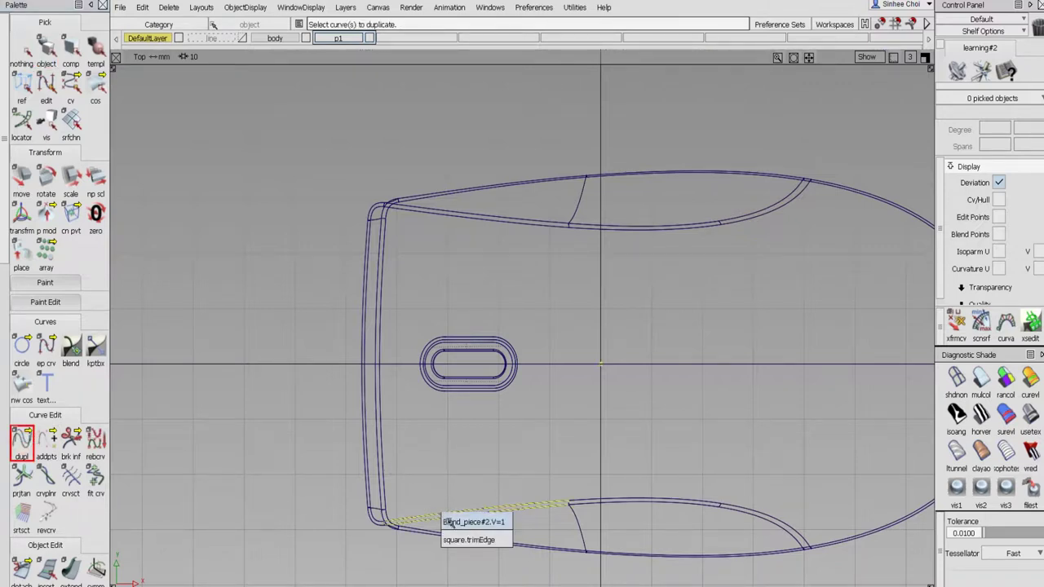
click(473, 521)
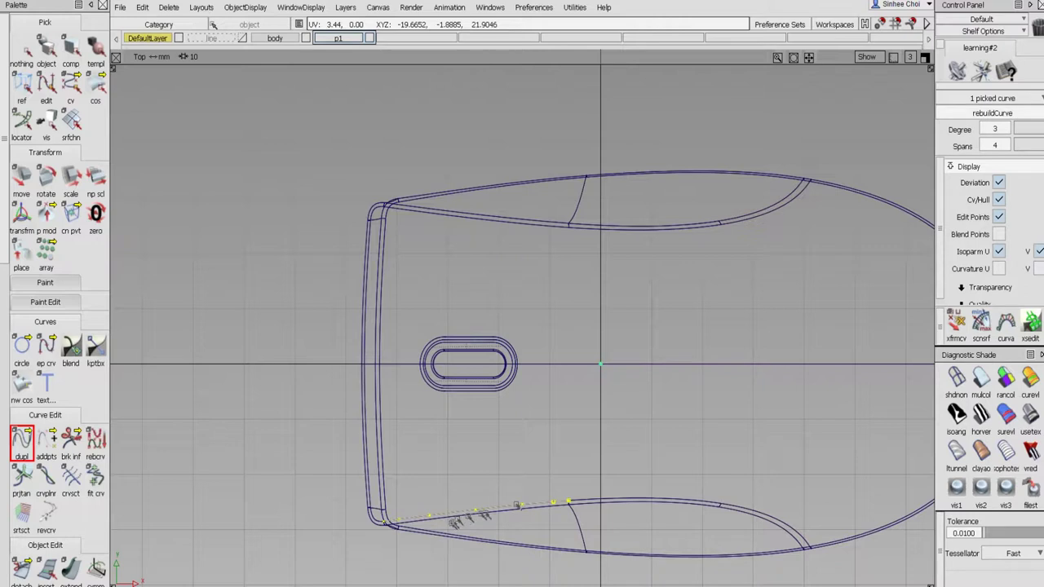
click(580, 499)
click(593, 515)
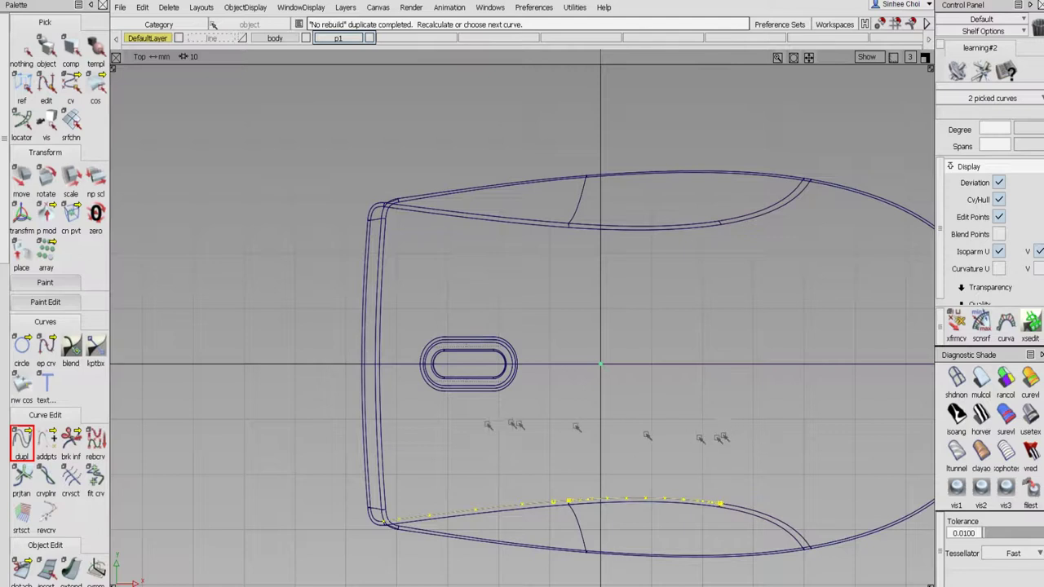
- Duplicate the upper front blend edge of the body, Blend_srf.V=1, as a curve in the perspective view
scroll(95, 418, down, 2)
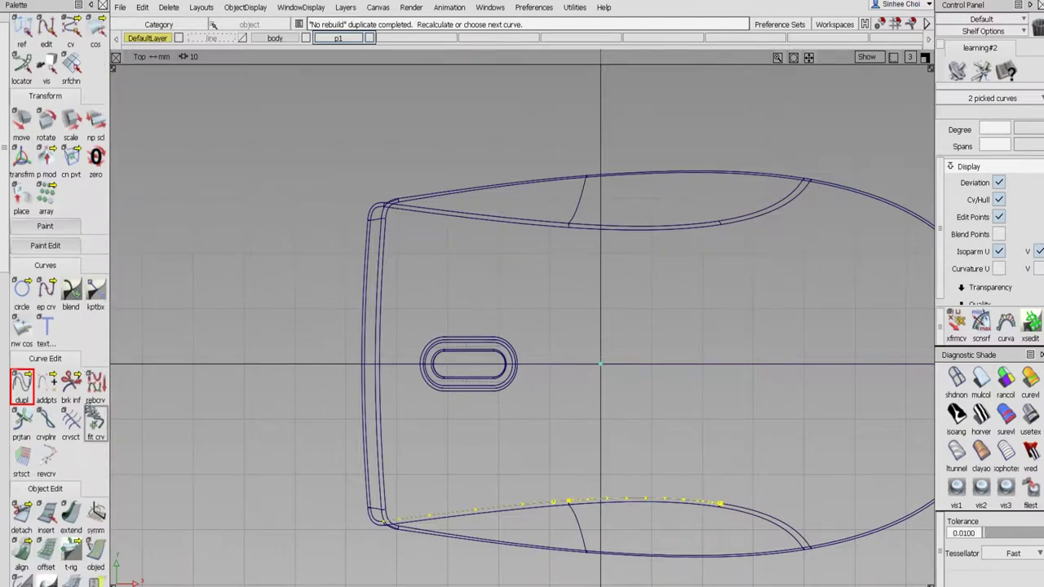
scroll(95, 418, down, 1)
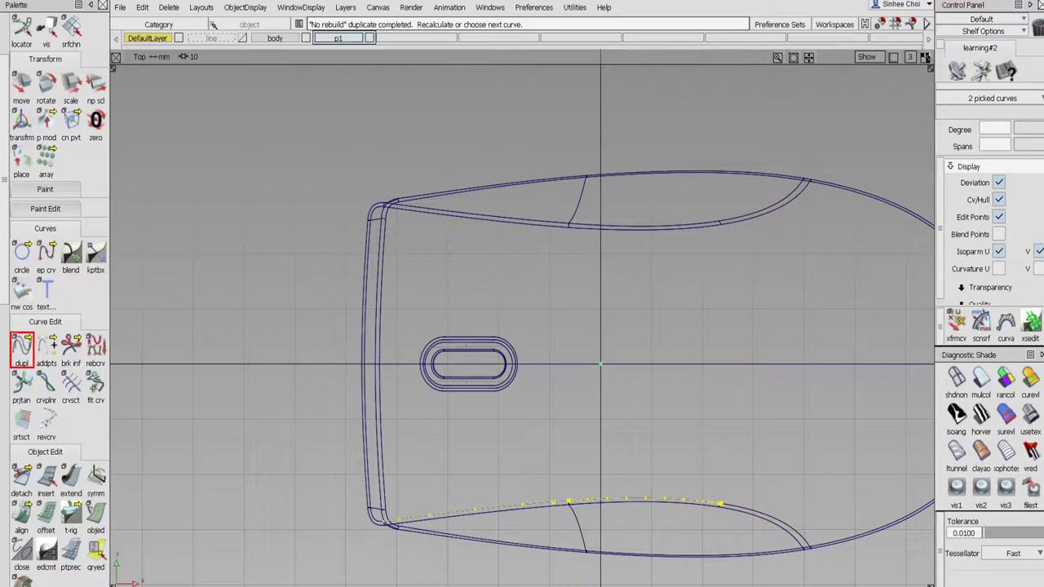
click(925, 58)
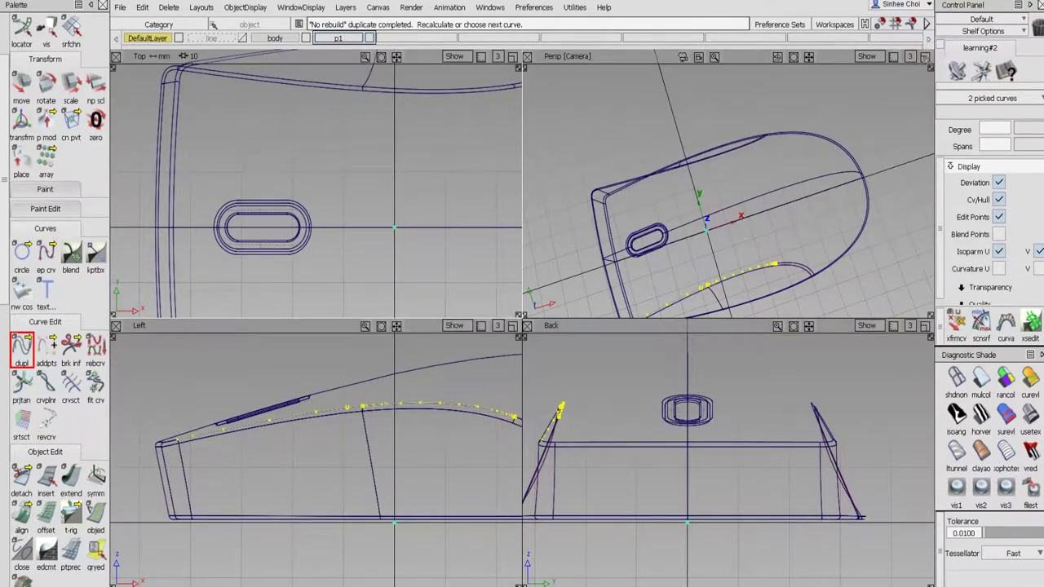
click(925, 56)
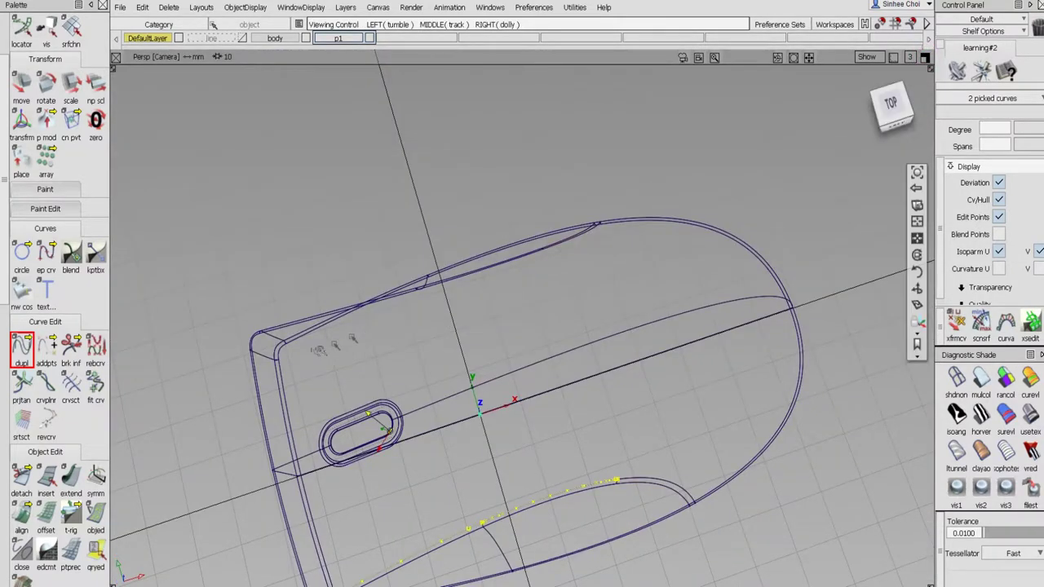
alt+shift+drag(334, 347, 420, 291)
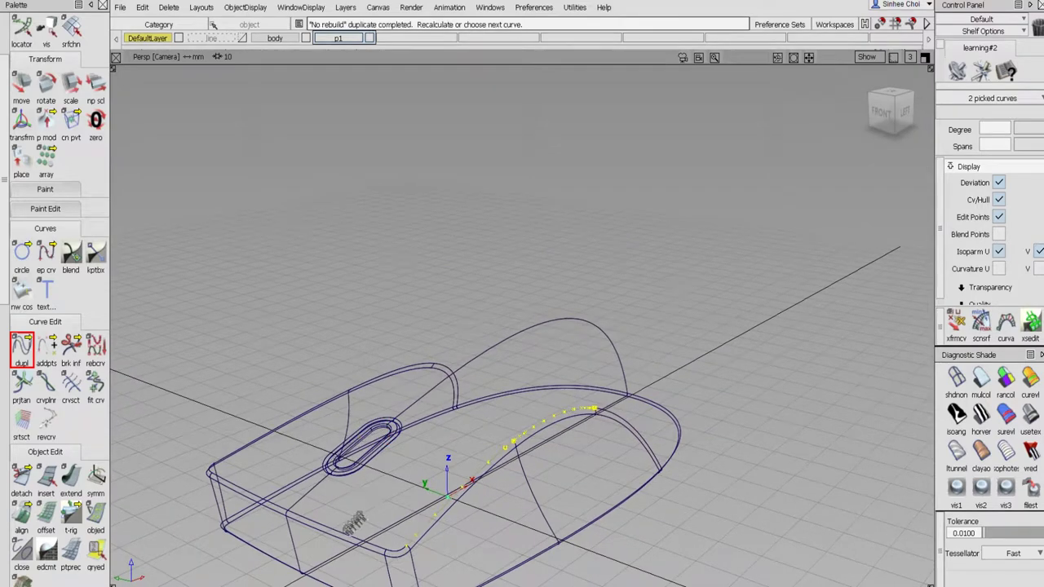
click(342, 531)
click(339, 529)
click(347, 535)
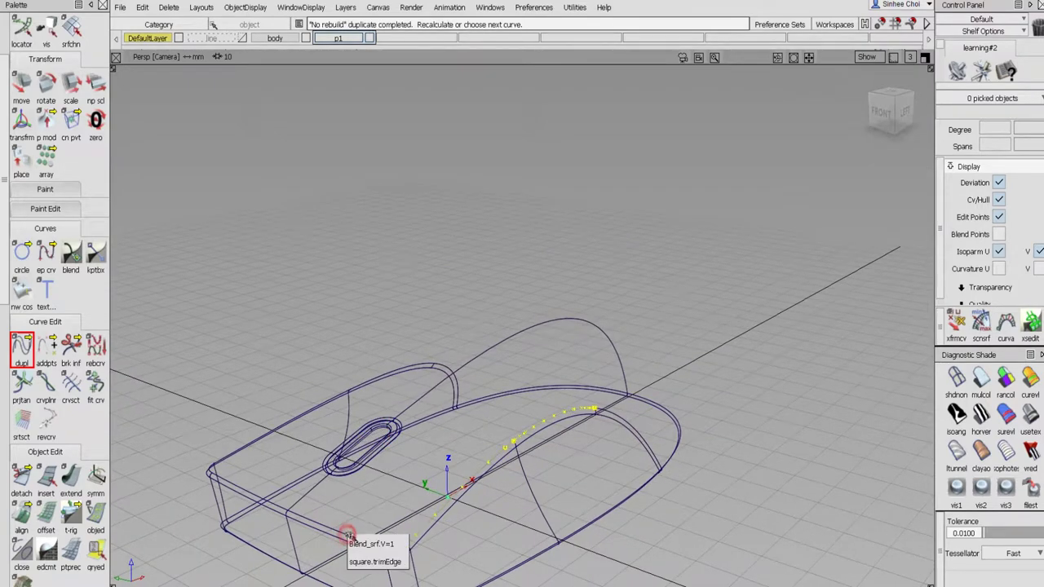
click(371, 544)
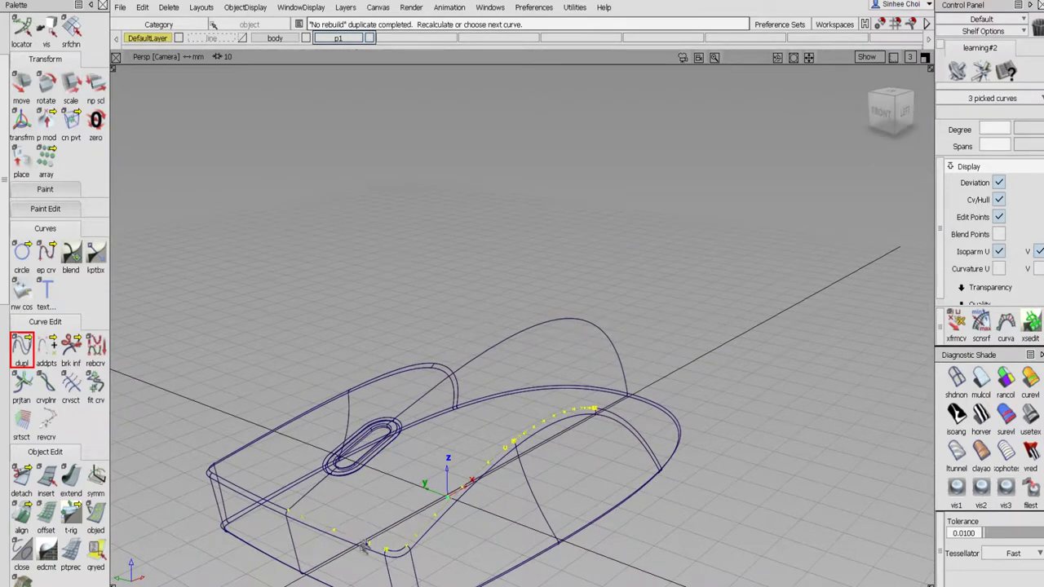
- Show the top view alone and preview an offset of the three duplicated curves with a distance of -2
click(925, 57)
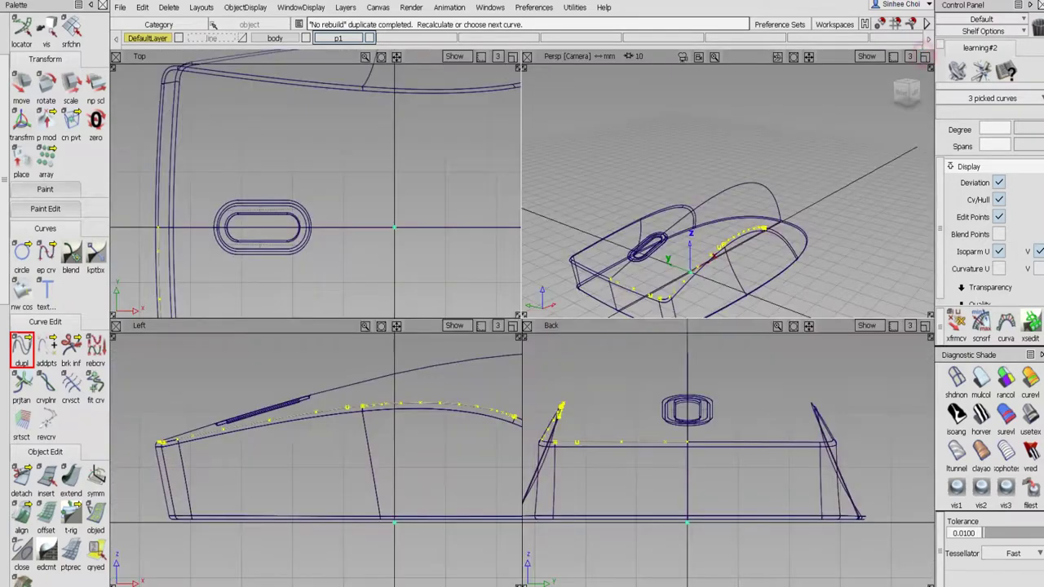
click(512, 57)
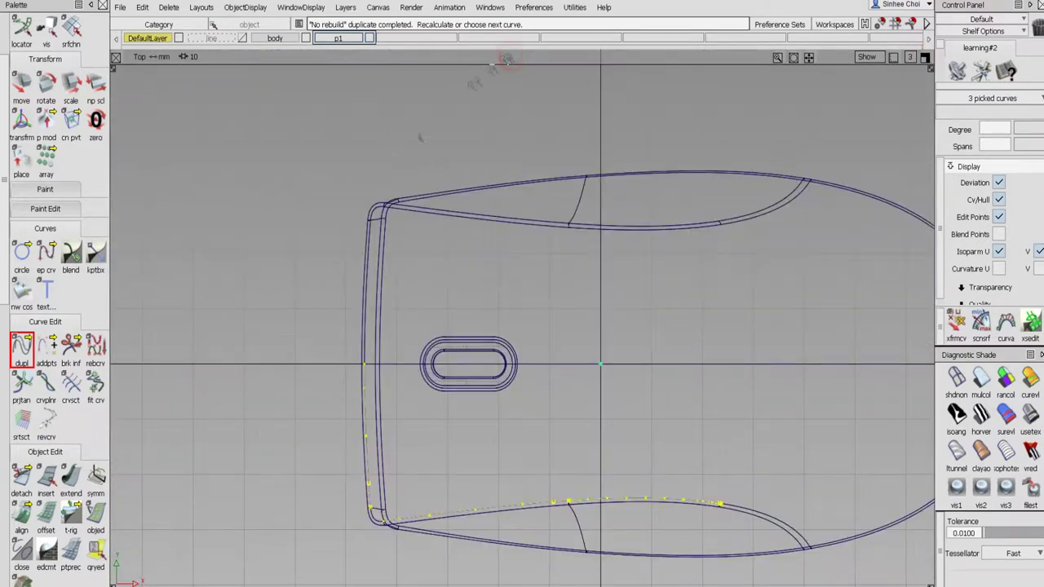
alt+shift+middle_drag(442, 312, 427, 253)
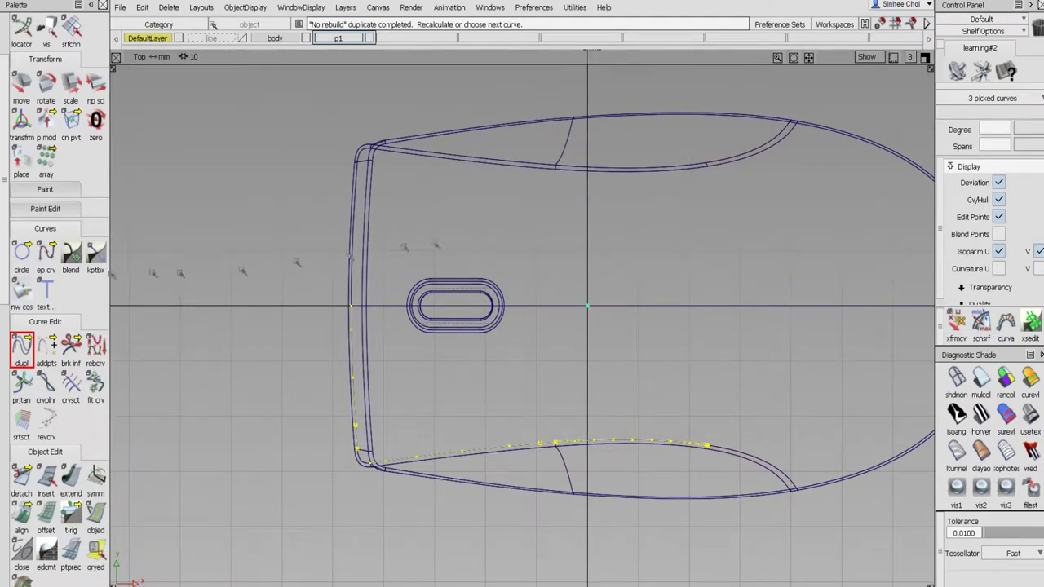
click(46, 514)
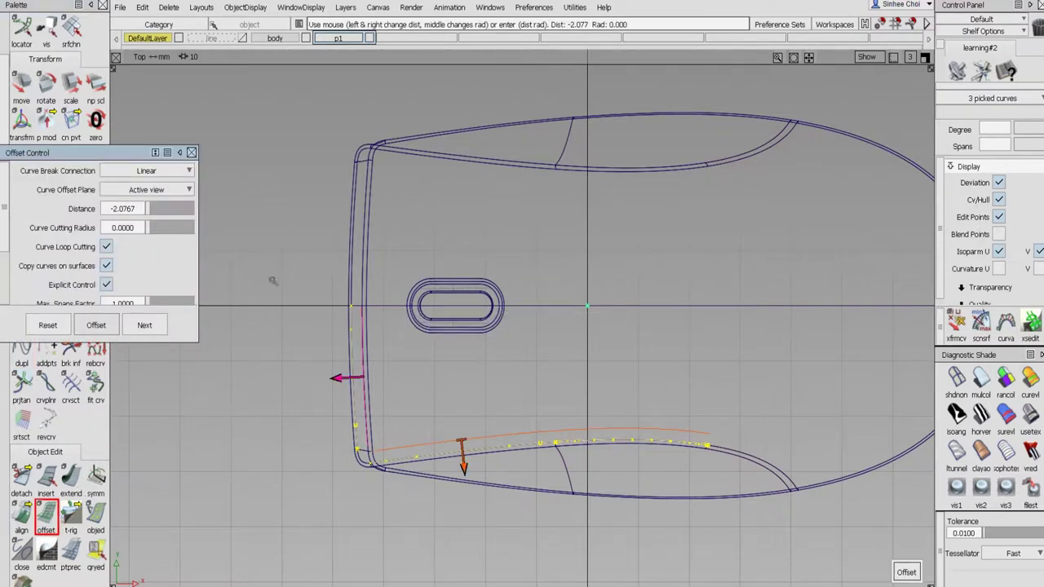
drag(273, 280, 287, 303)
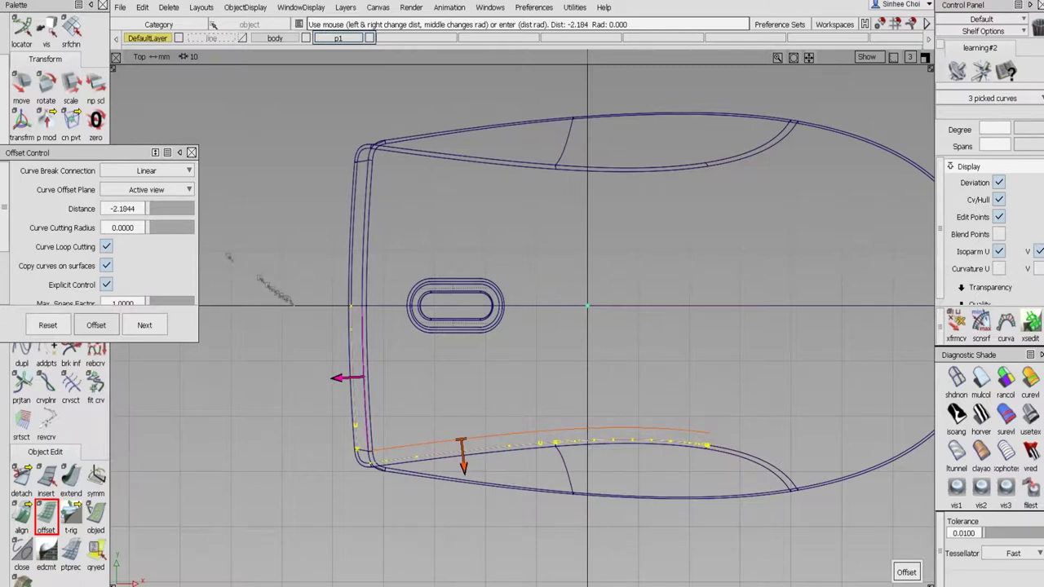
click(121, 209)
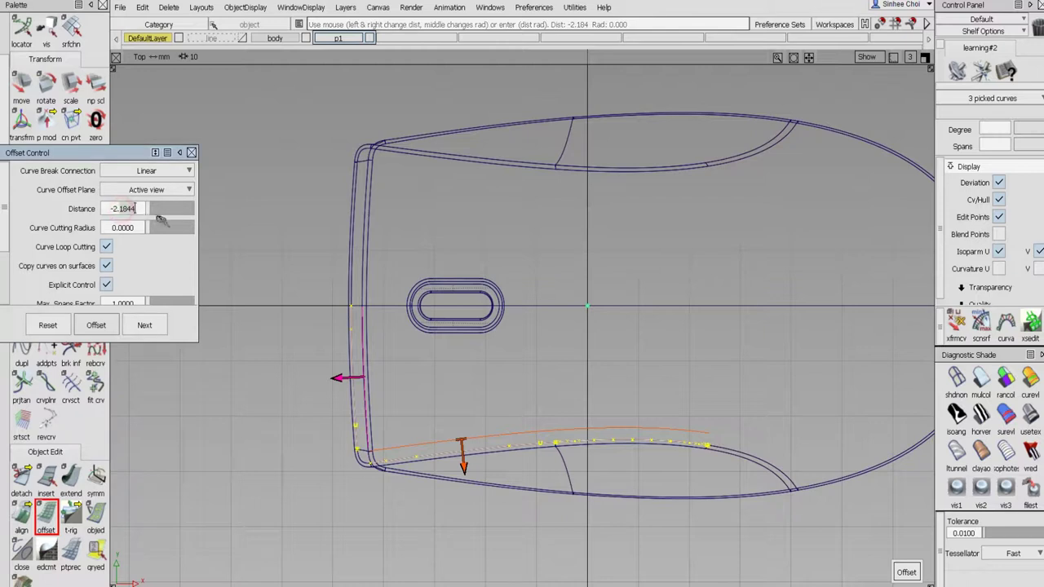
text(-2.0)
key(Return)
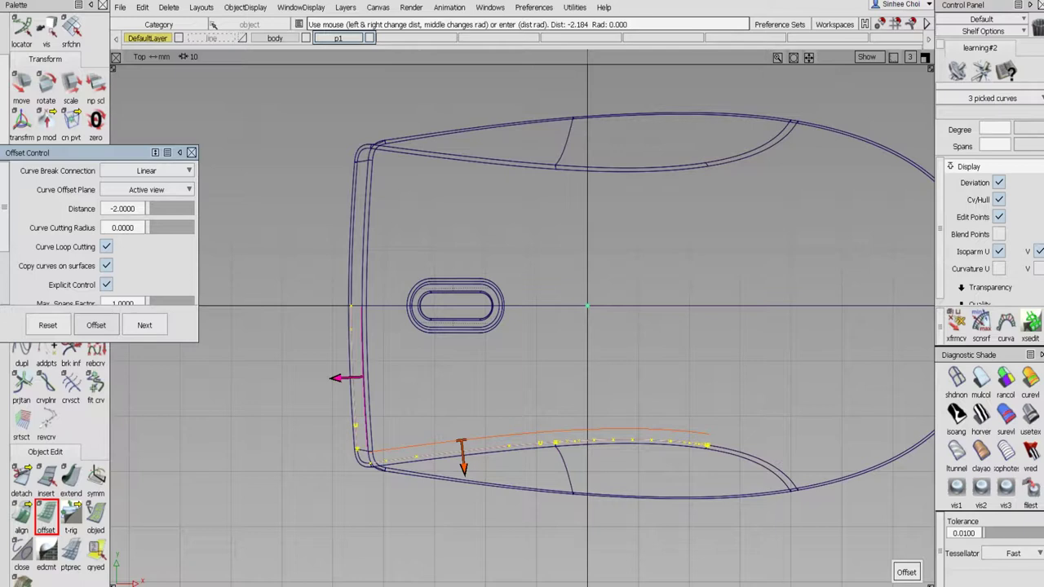
- Change the offset distance to -3, then to about -3.1, and release the three curves without creating their offsets
drag(116, 210, 135, 208)
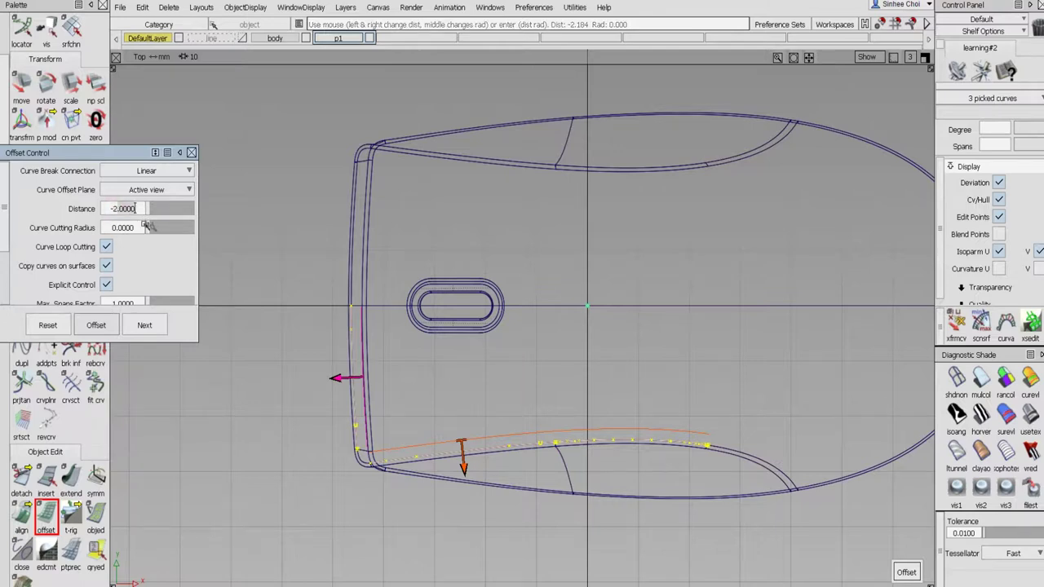
click(115, 210)
text(-3)
key(Return)
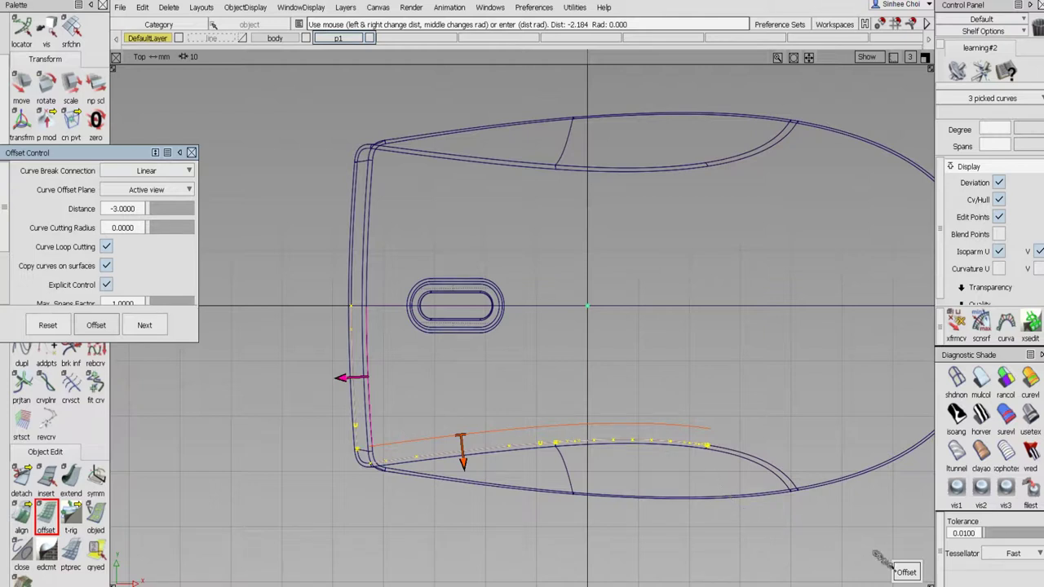
drag(920, 575, 924, 576)
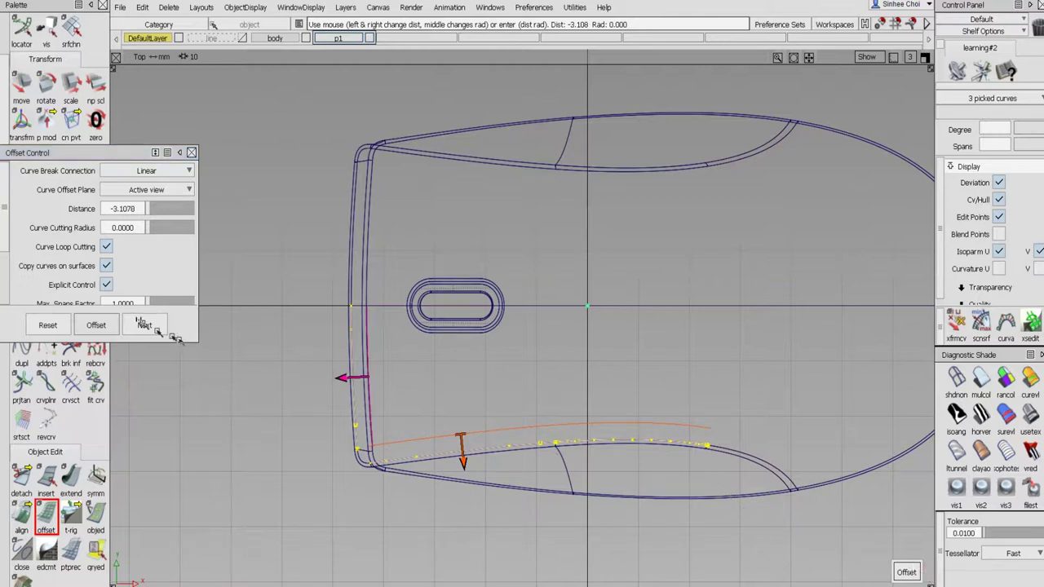
click(142, 326)
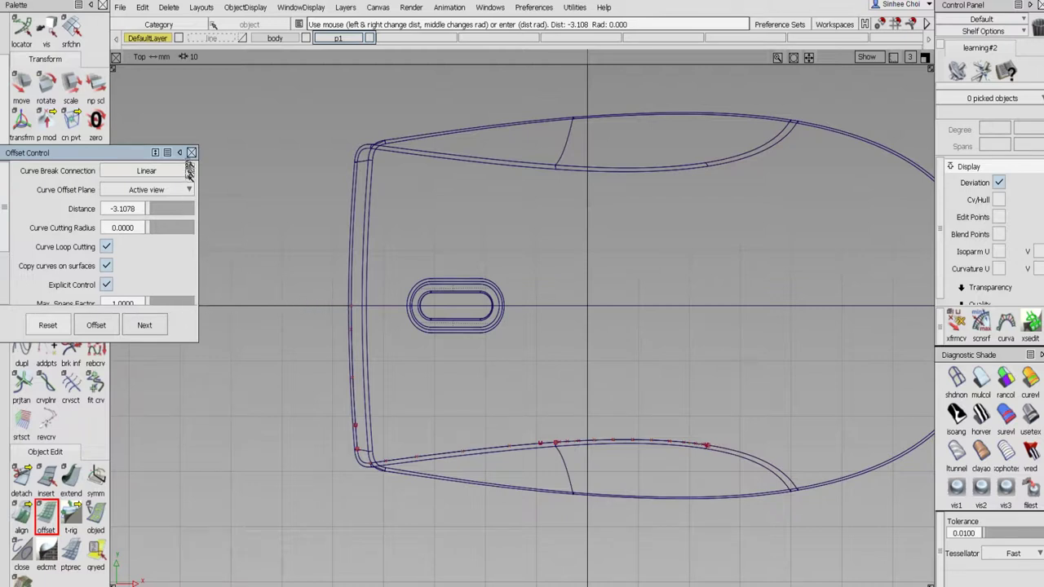
click(191, 152)
- Offset the two duplicated side recess curves, rebuildCurve and rebuildCurve#2, towards the body's centre by about 3.1 mm
scroll(33, 57, up, 2)
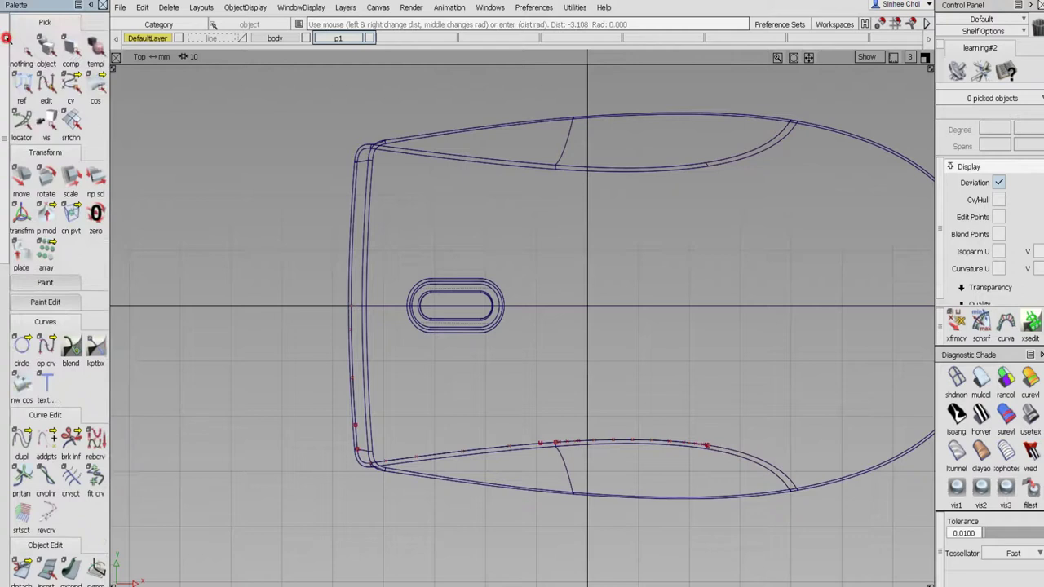
click(46, 50)
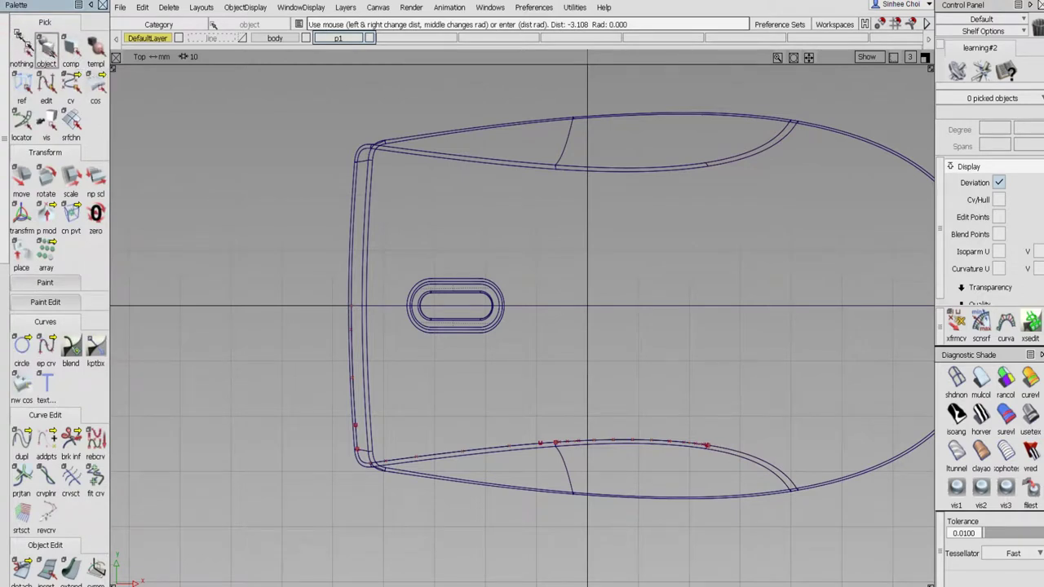
click(483, 448)
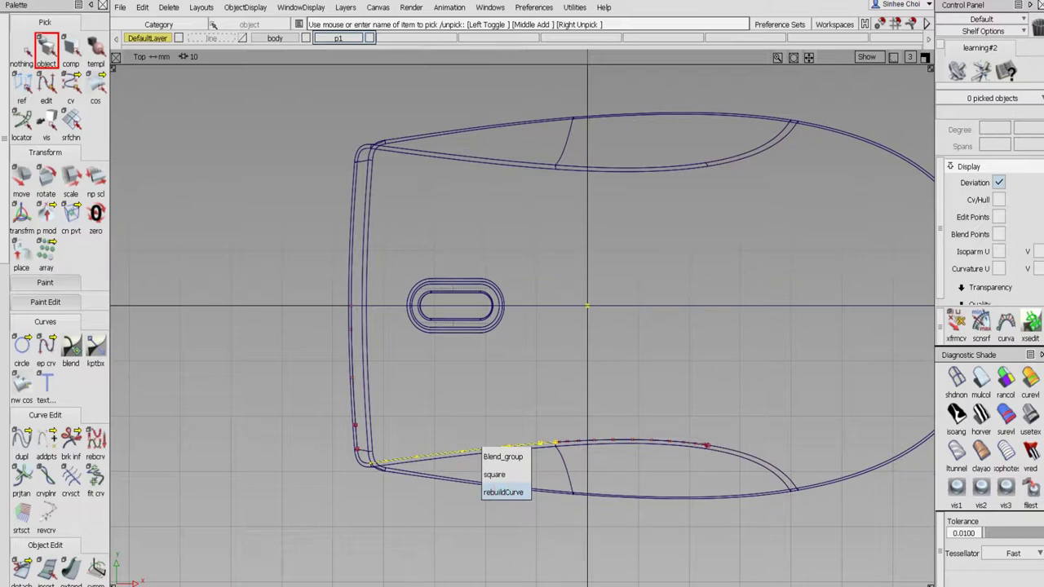
click(505, 491)
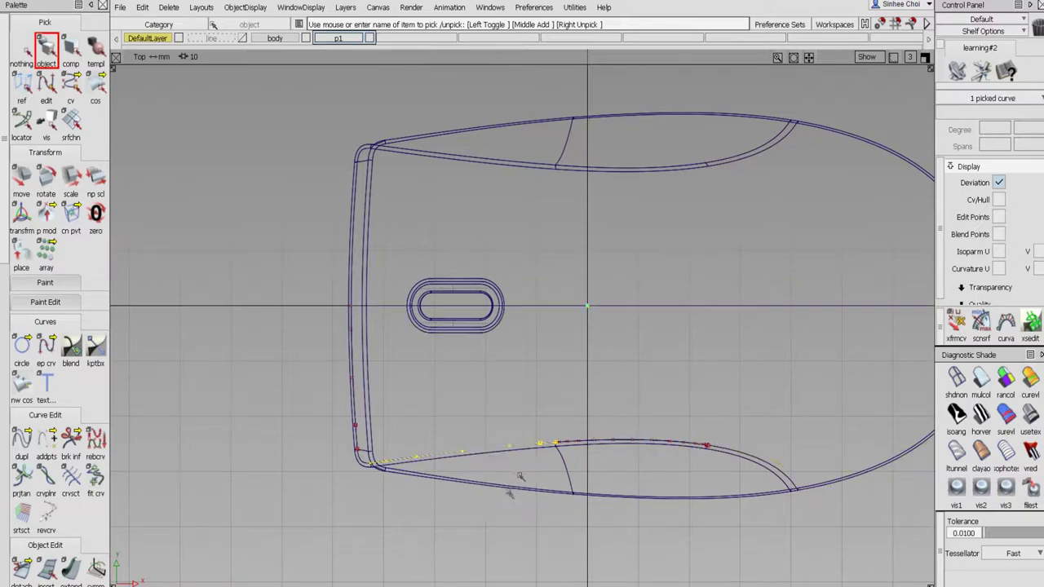
click(564, 441)
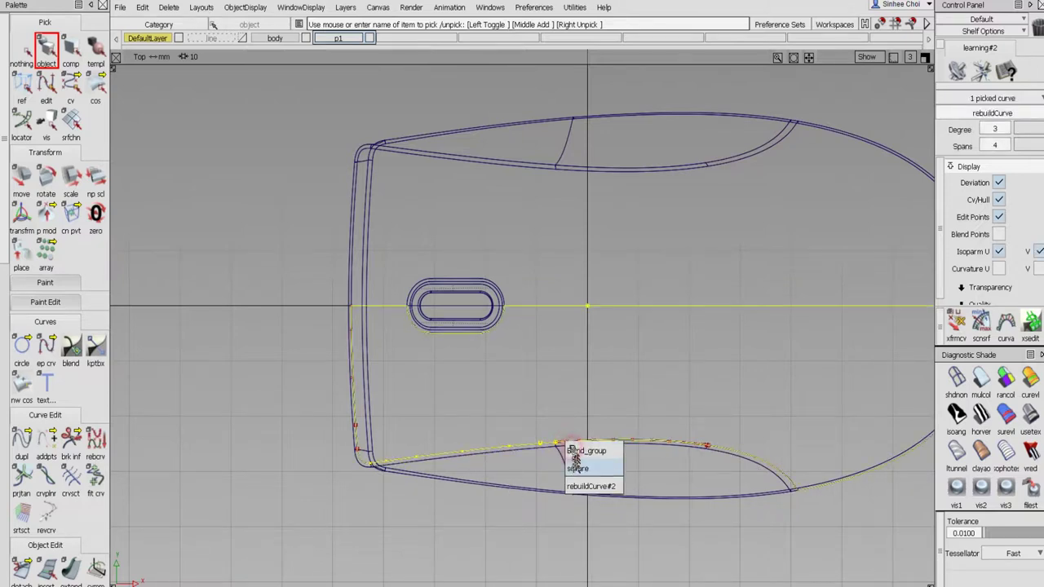
click(575, 486)
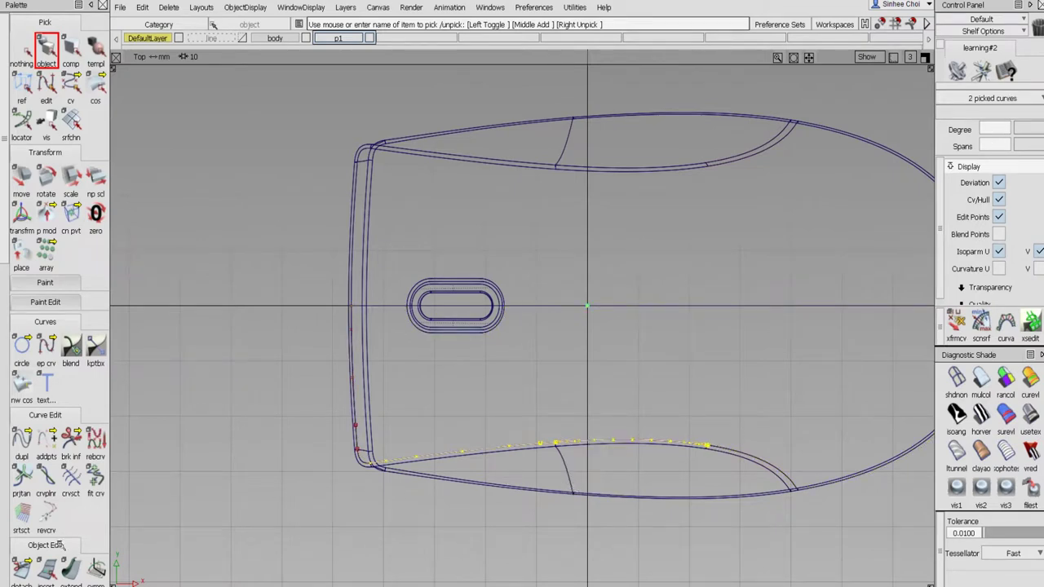
scroll(70, 530, down, 1)
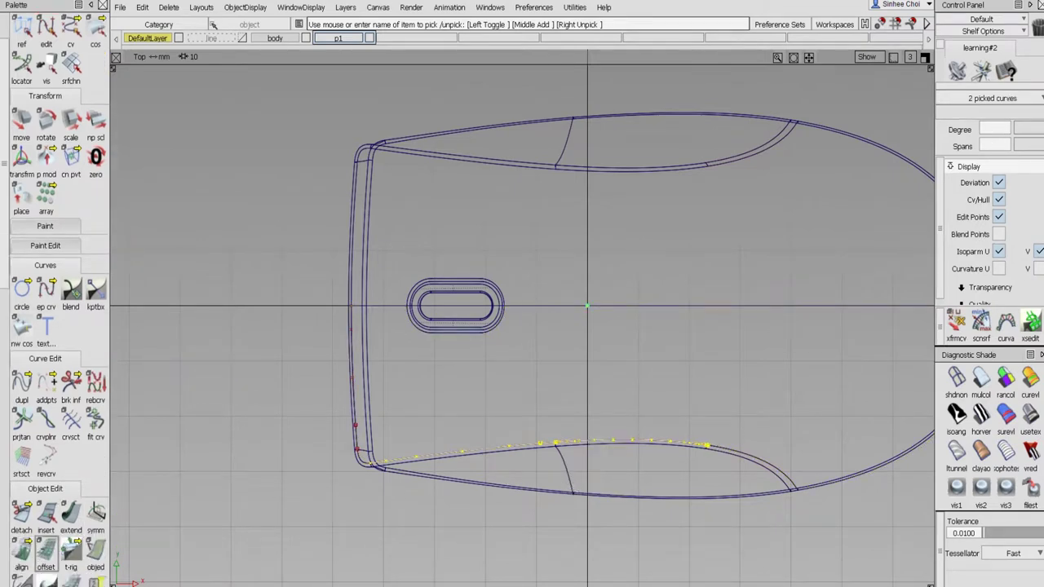
click(45, 554)
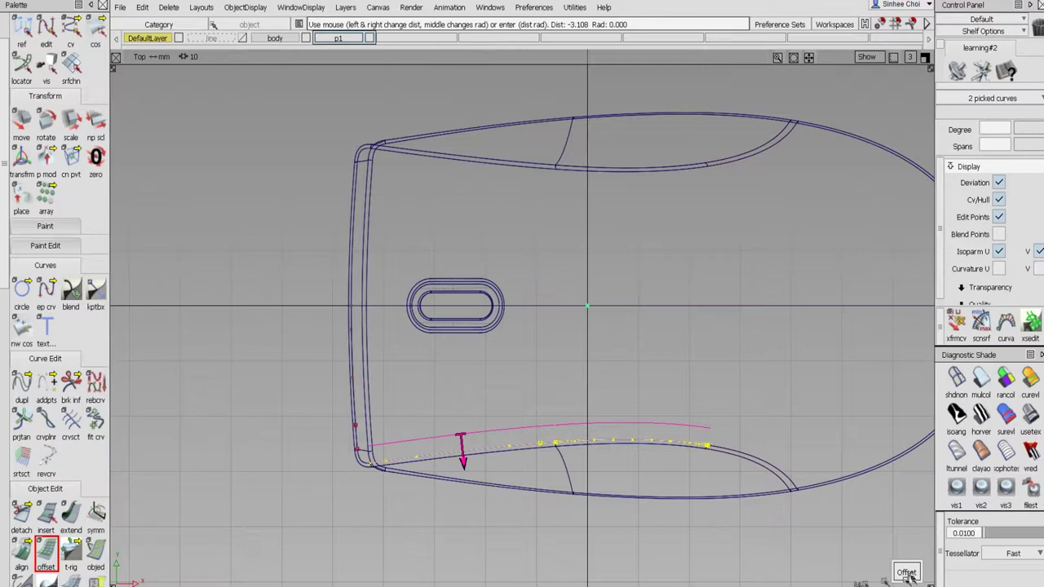
click(906, 572)
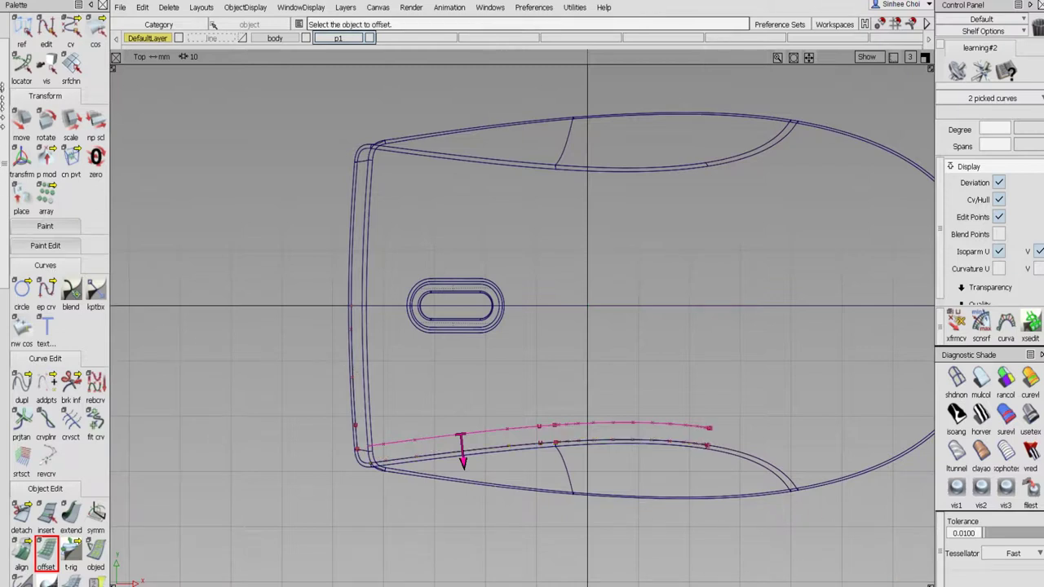
- Offset the duplicated front edge curve, rebuildCurve#3, towards the body's centre by about 3.1 mm and release it
scroll(8, 29, up, 1)
click(21, 49)
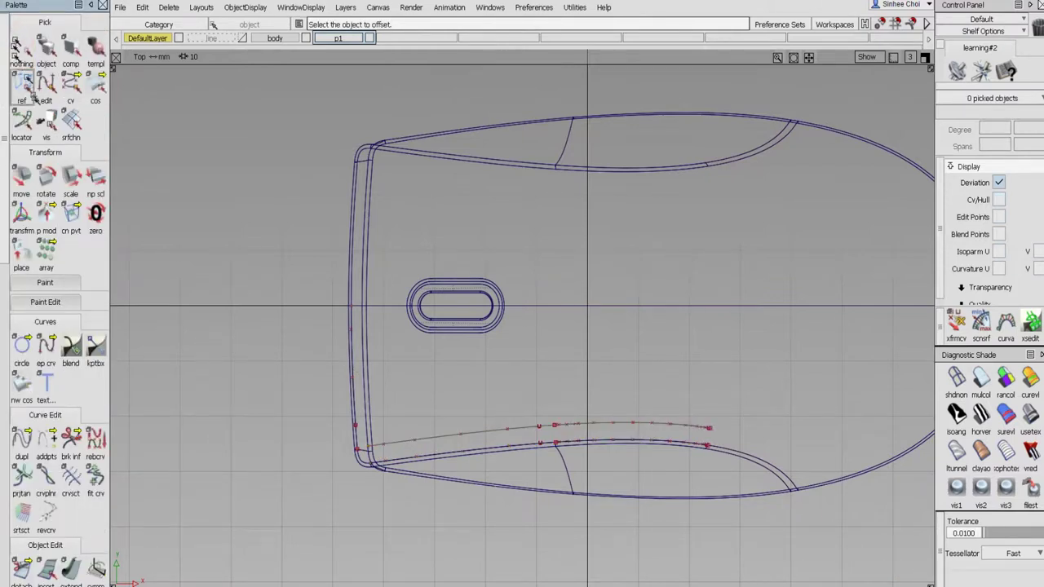
click(45, 49)
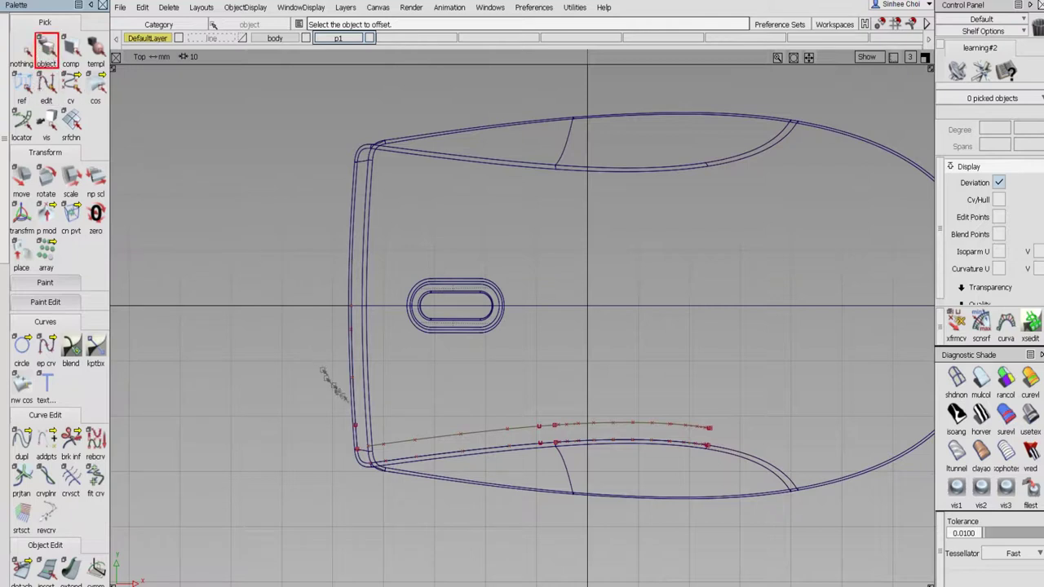
click(362, 406)
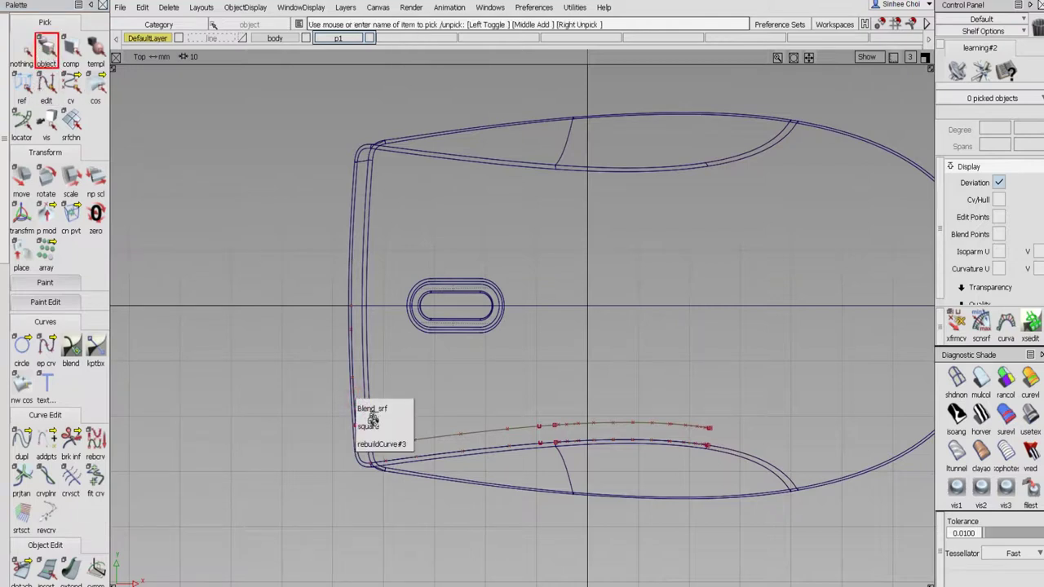
click(372, 441)
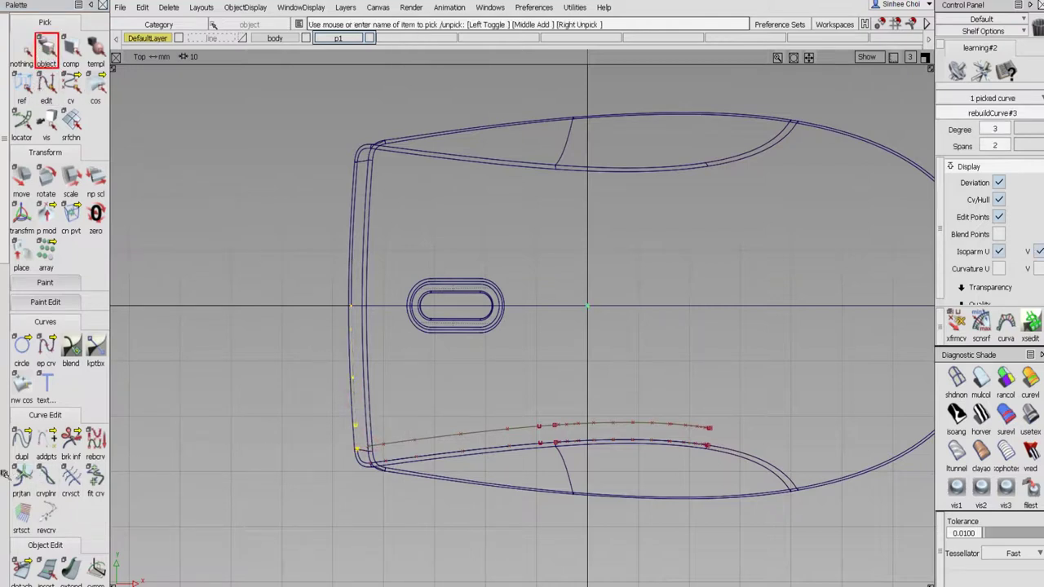
scroll(6, 475, down, 5)
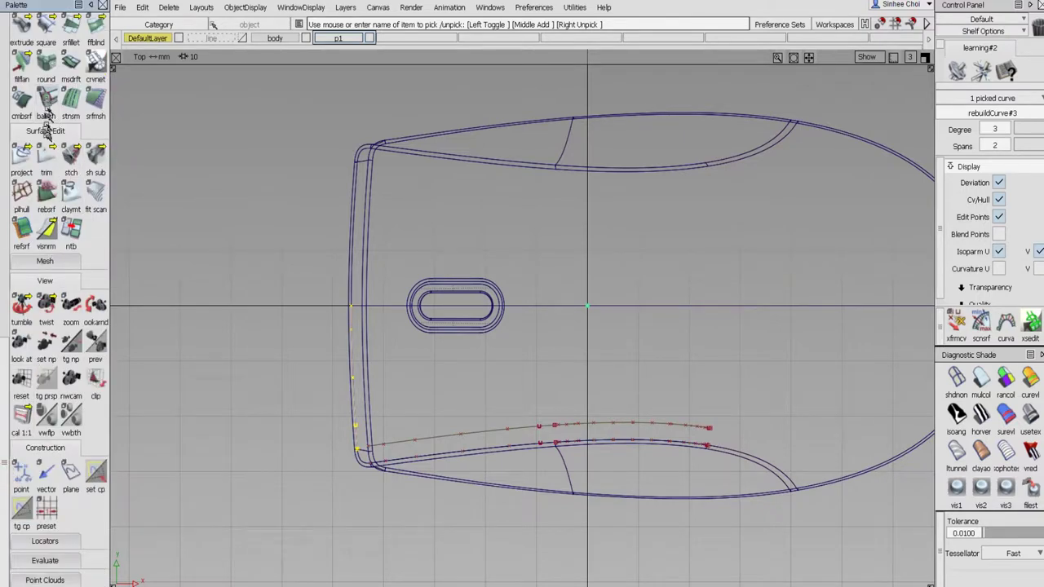
scroll(47, 118, up, 1)
scroll(49, 135, up, 1)
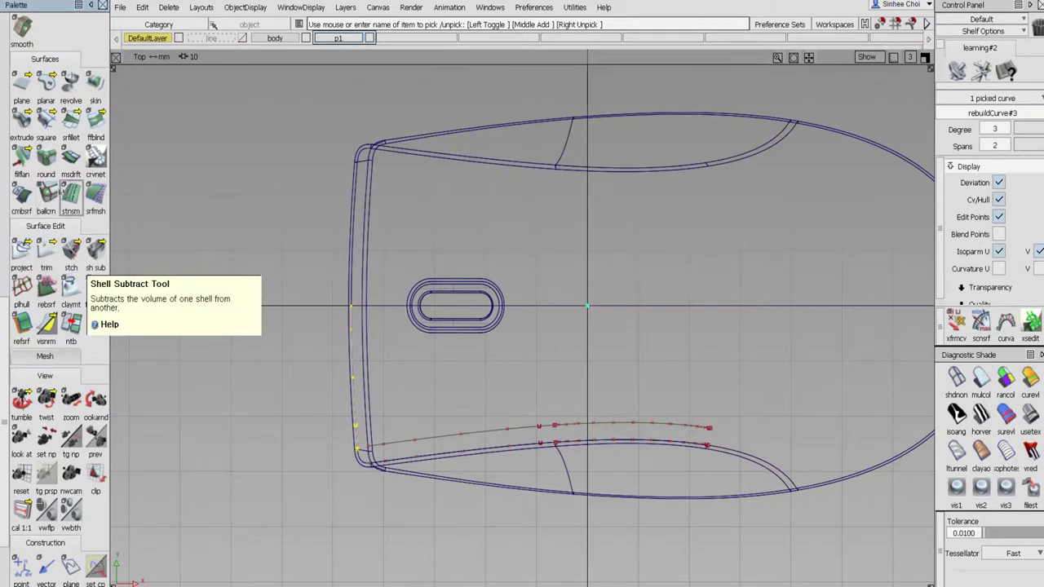
scroll(70, 195, up, 2)
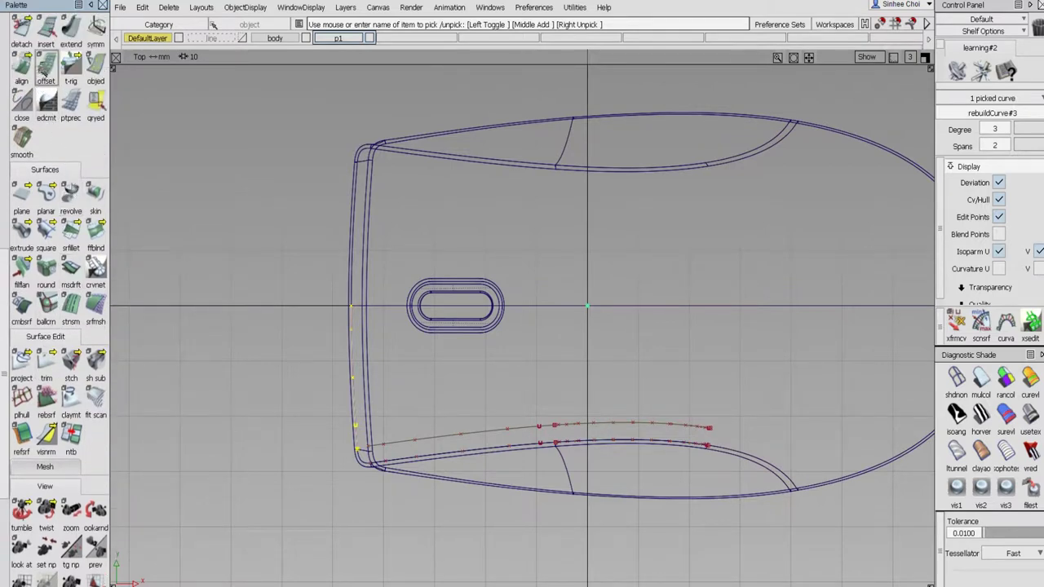
click(45, 69)
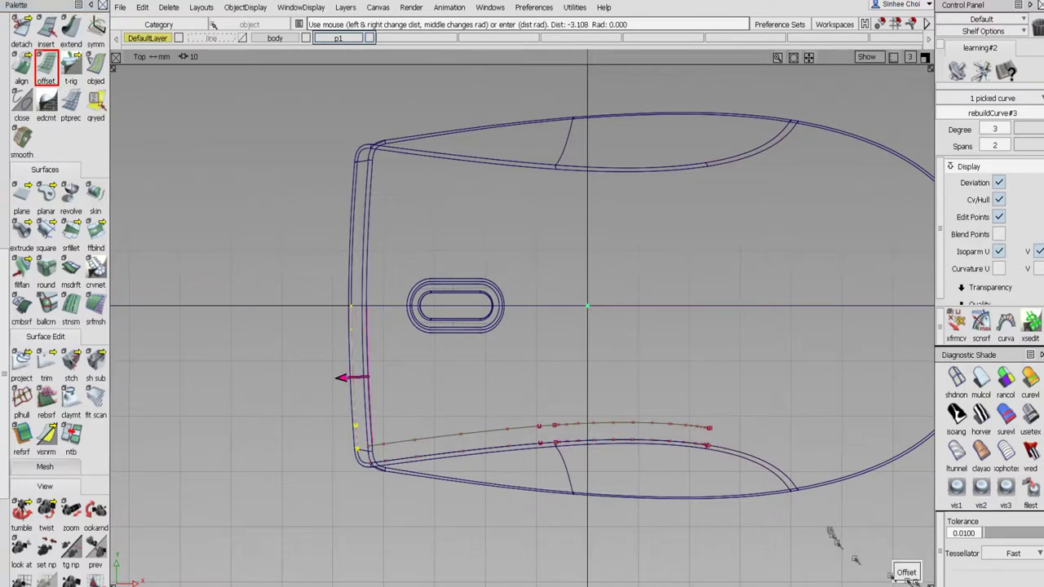
click(907, 571)
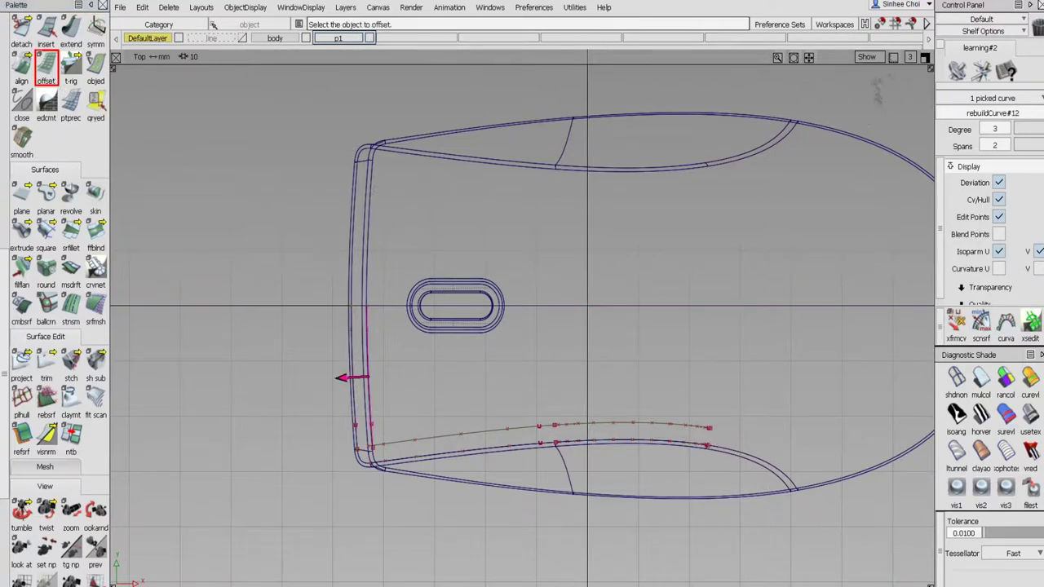
scroll(20, 49, up, 10)
click(22, 48)
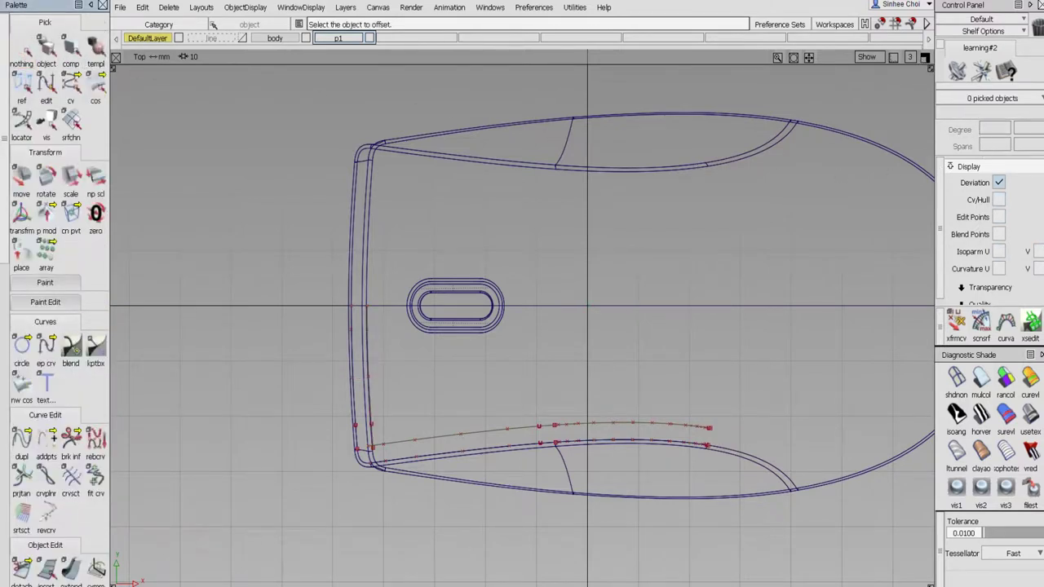
- Examine the front corner where the offset front and side curves cross, in the perspective view alone
key(alt+shift)
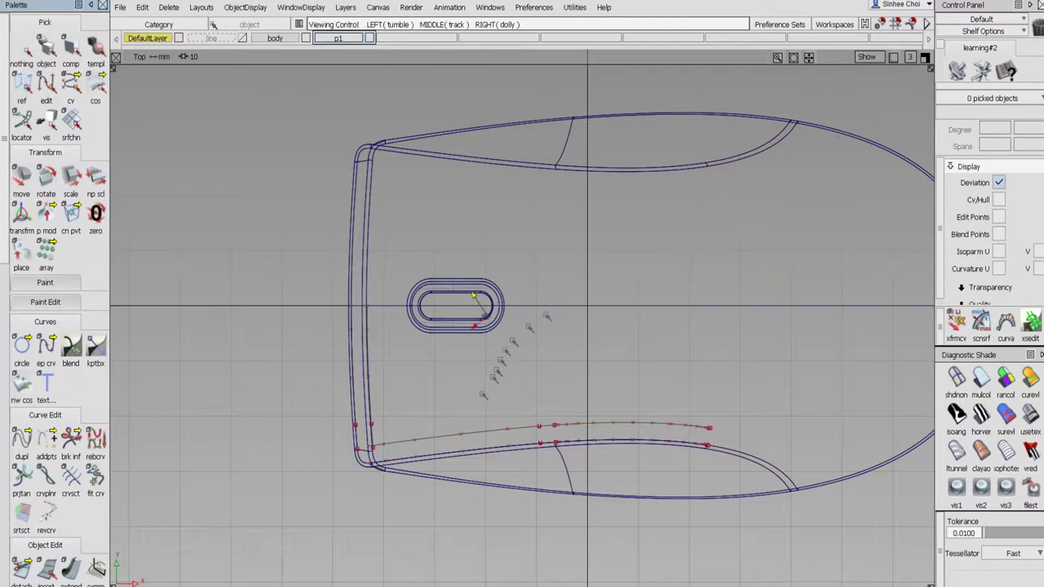
alt+shift+right_drag(371, 447, 475, 405)
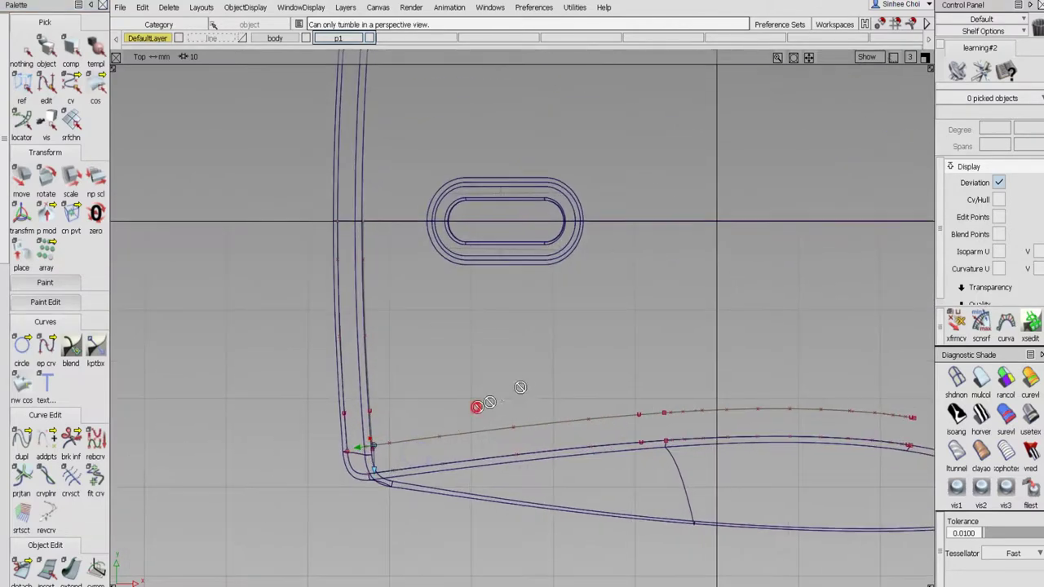
click(925, 57)
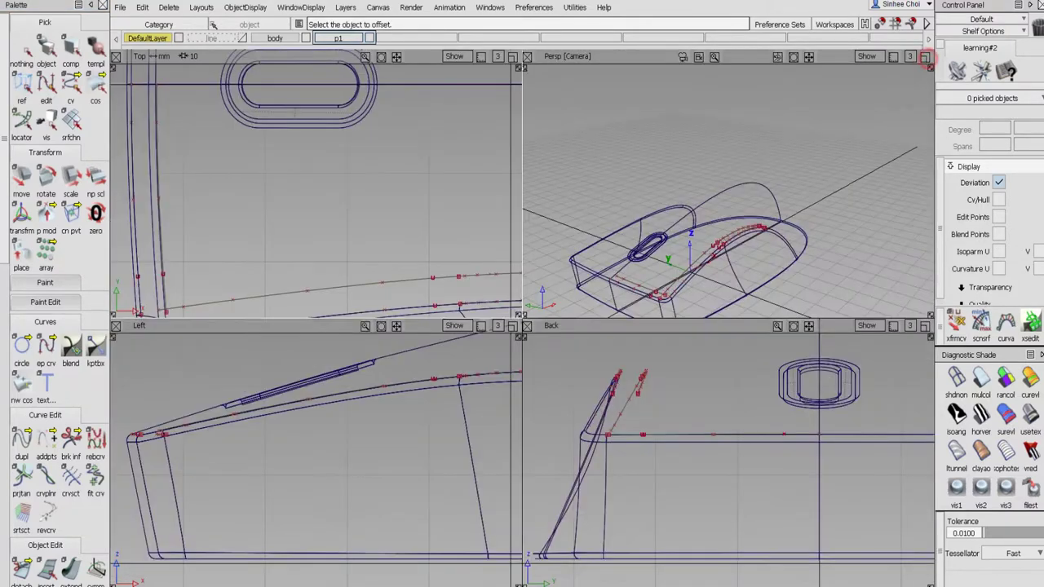
click(924, 57)
alt+shift+drag(457, 463, 464, 481)
alt+shift+middle_drag(465, 481, 517, 328)
alt+shift+drag(515, 326, 497, 407)
alt+shift+right_drag(520, 442, 660, 429)
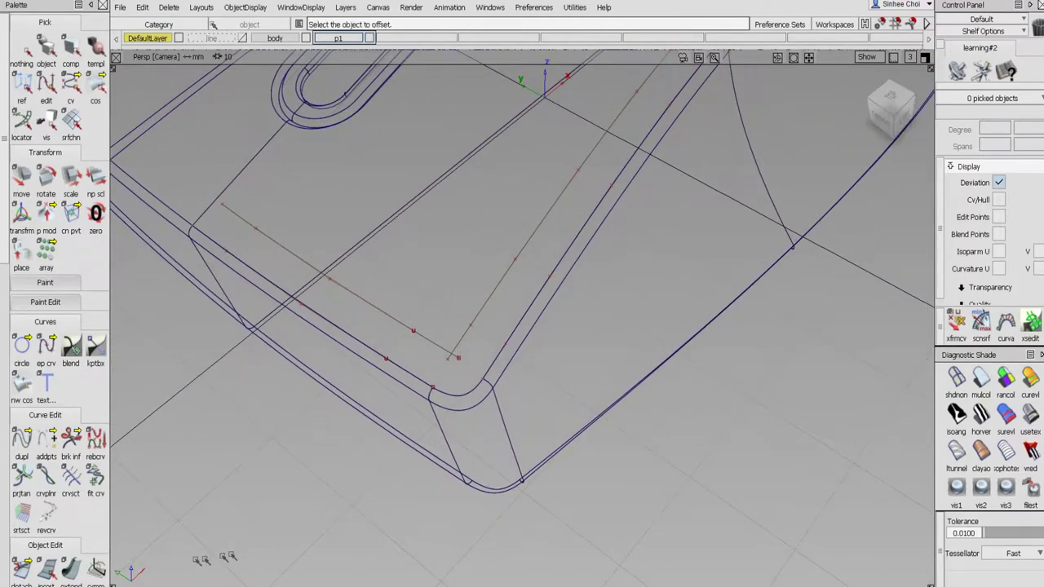
- Try a G1 tangent curve fillet with centre radius 1 between the offset front and side curves at their crossing
scroll(75, 534, down, 4)
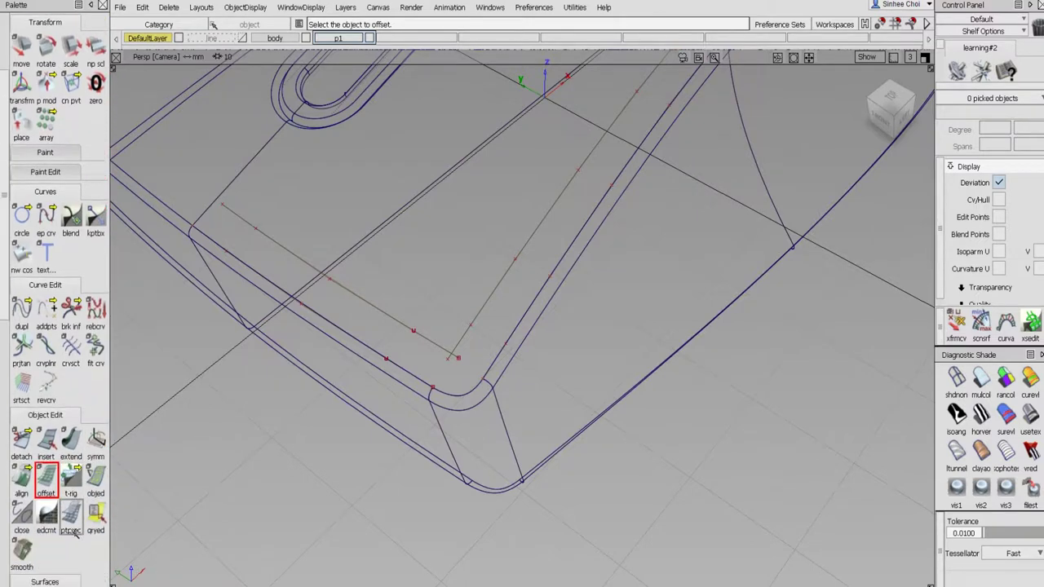
drag(24, 312, 95, 317)
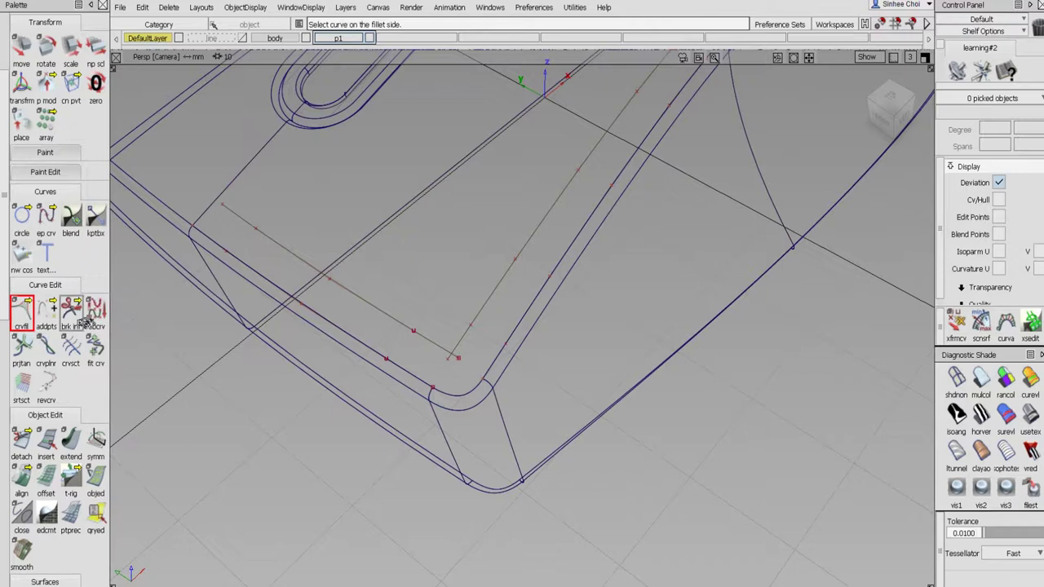
double_click(22, 313)
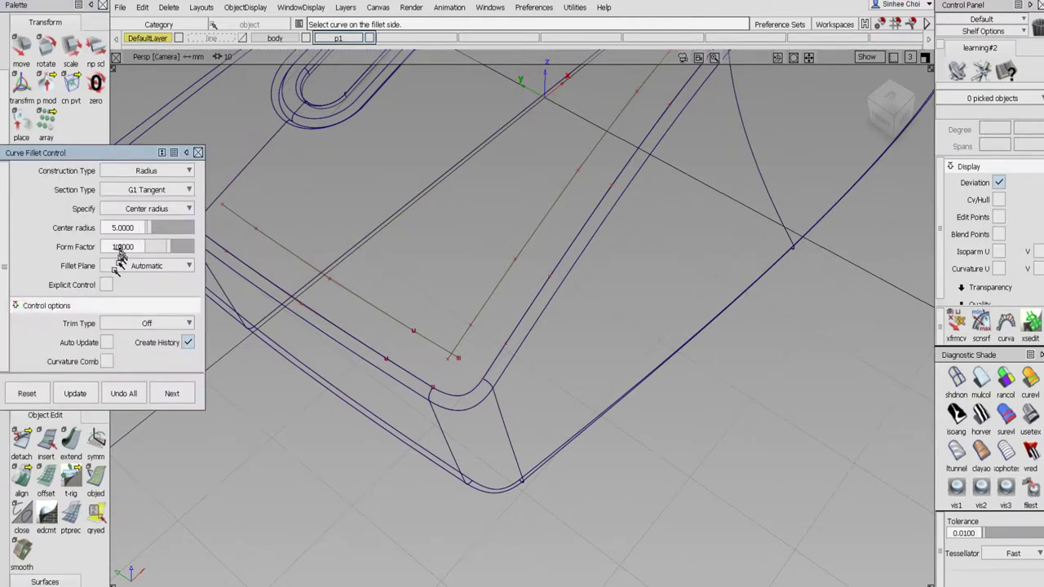
click(115, 228)
text(1)
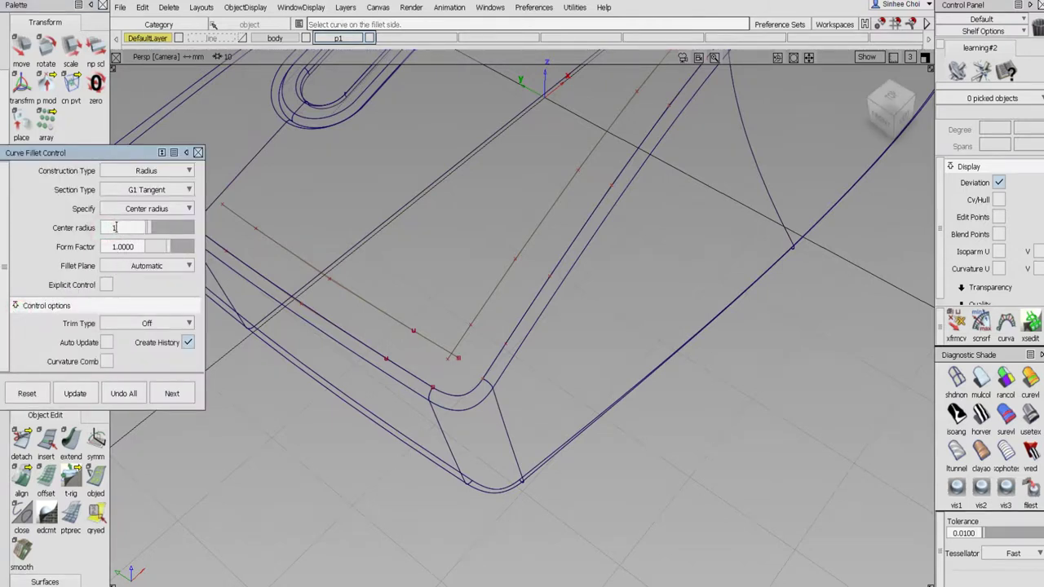
key(Return)
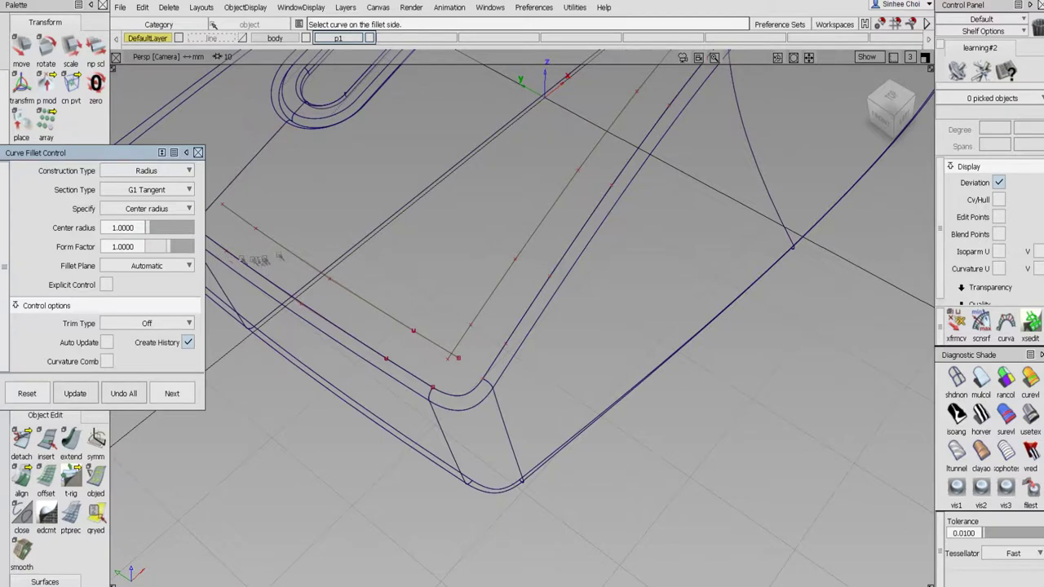
click(434, 343)
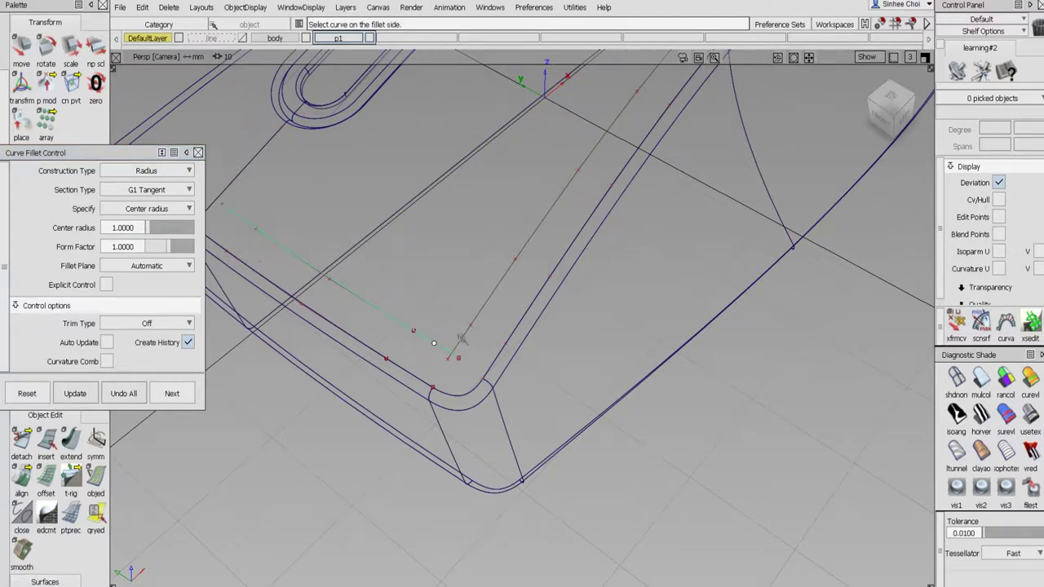
click(460, 339)
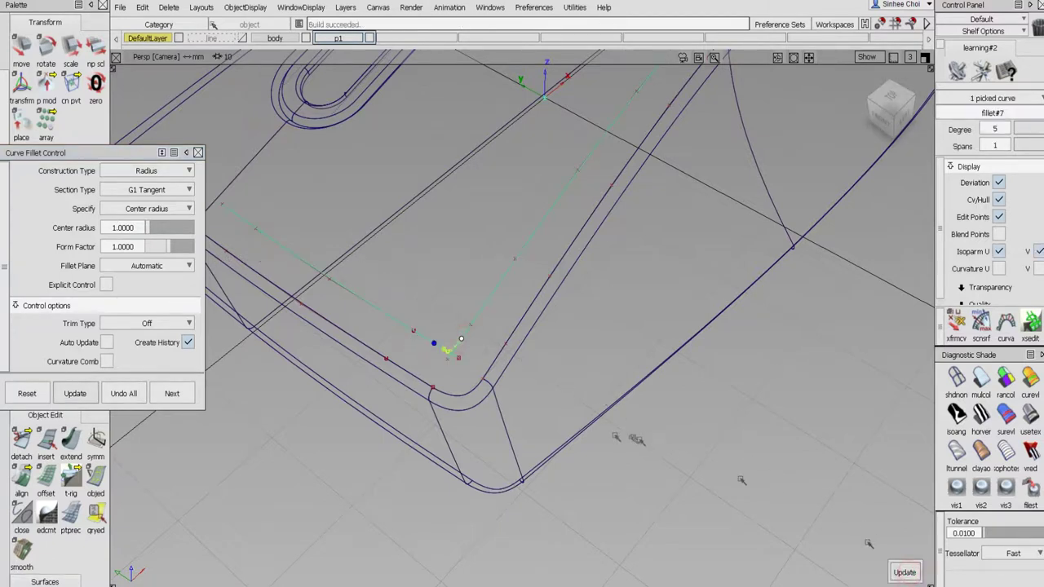
- Check the corner fillet from a low angle, undo it and close the curve fillet settings
key(shift+alt)
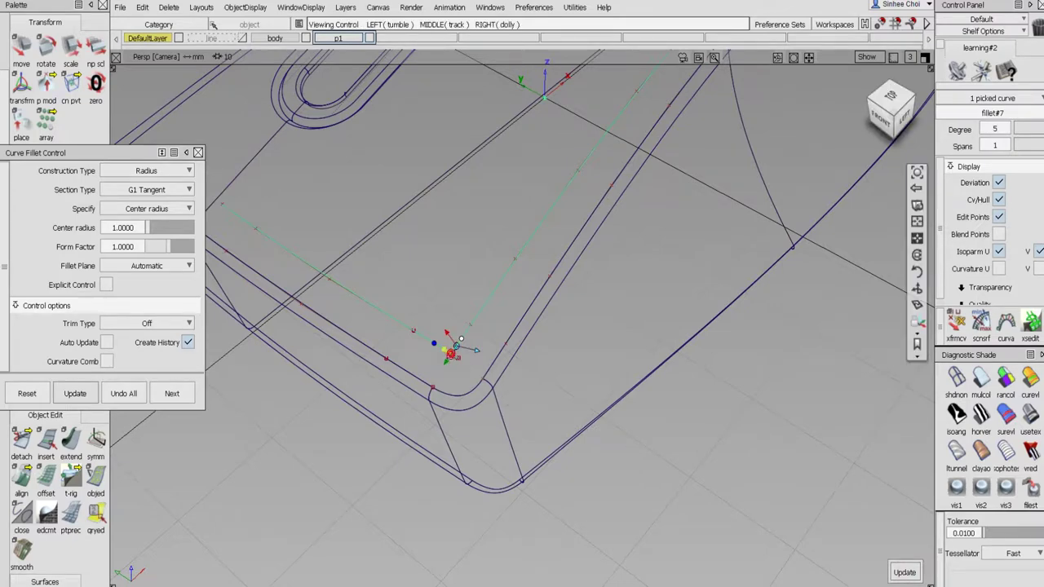
alt+shift+drag(460, 338, 514, 201)
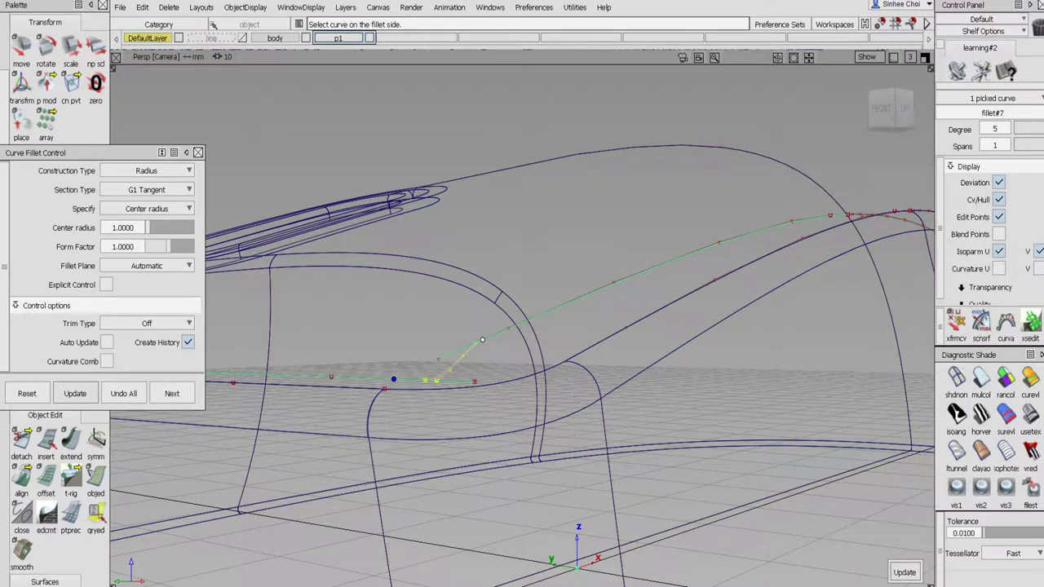
click(131, 396)
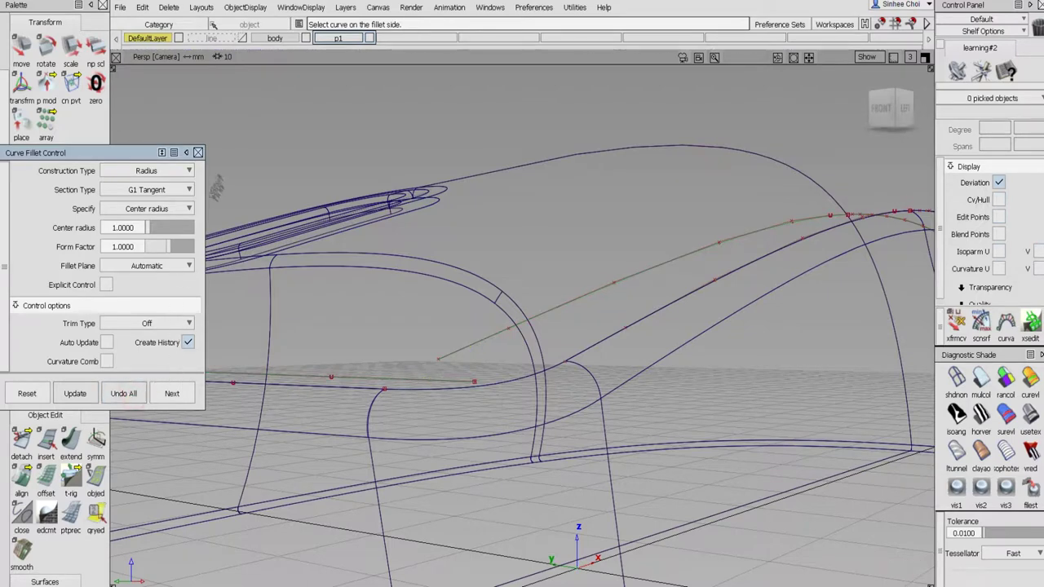
click(196, 153)
- Delete the original duplicated front and side curves at the corner, rebuildCurve#3 and rebuildCurve, including their construction history
alt+shift+drag(338, 197, 314, 335)
click(4, 61)
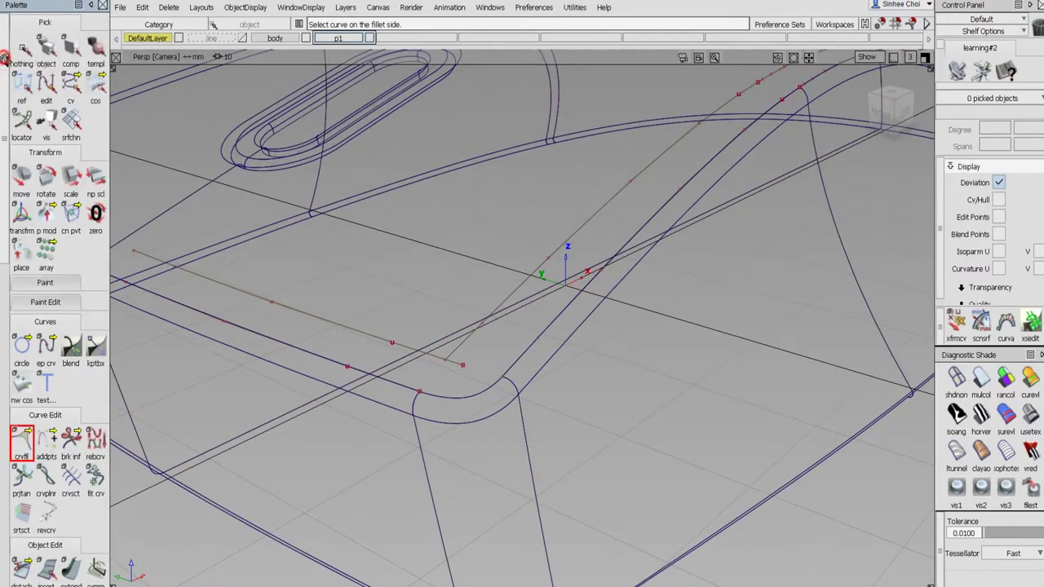
click(46, 49)
click(408, 385)
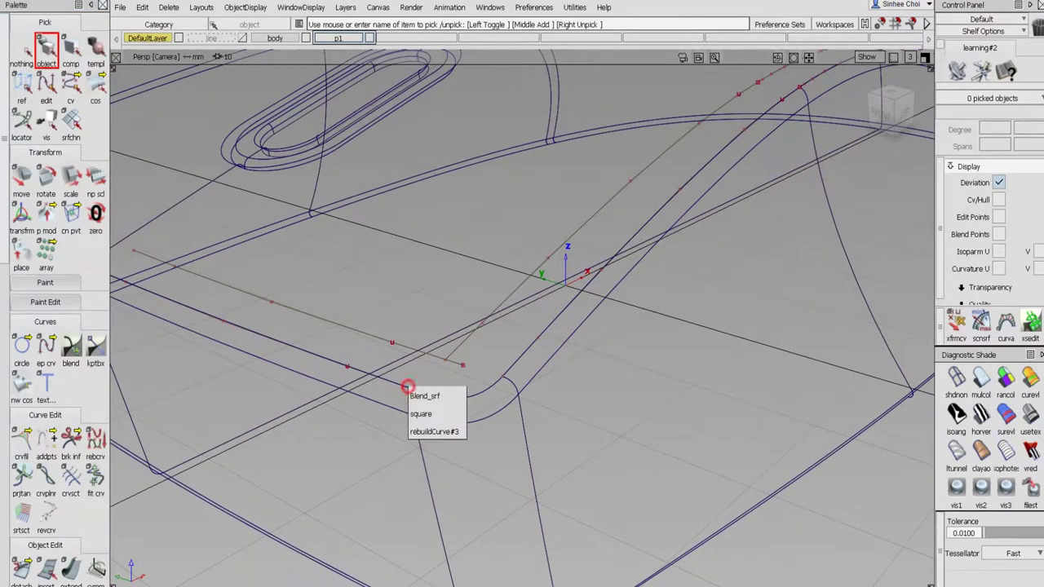
click(421, 430)
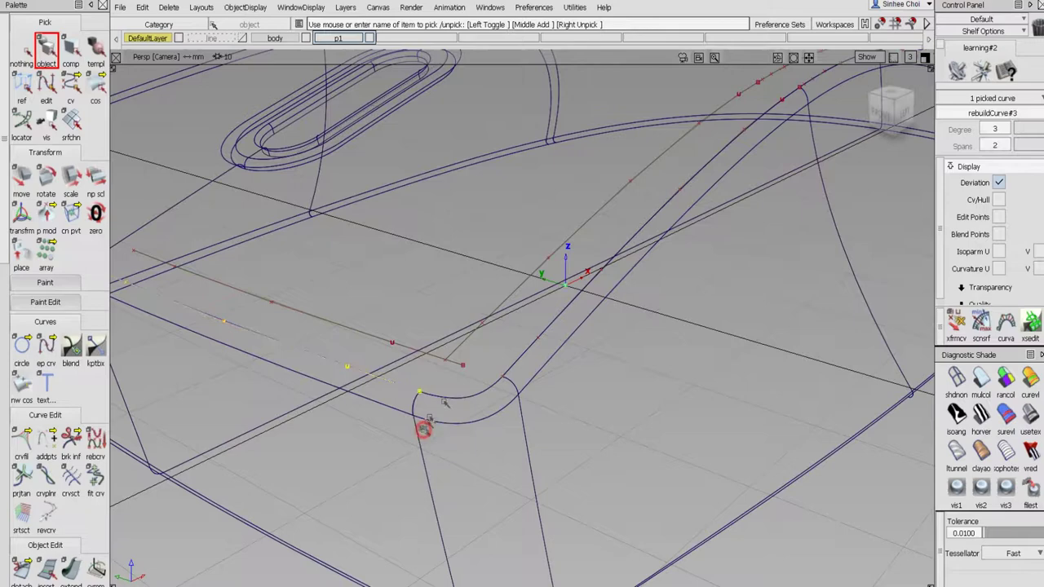
click(530, 356)
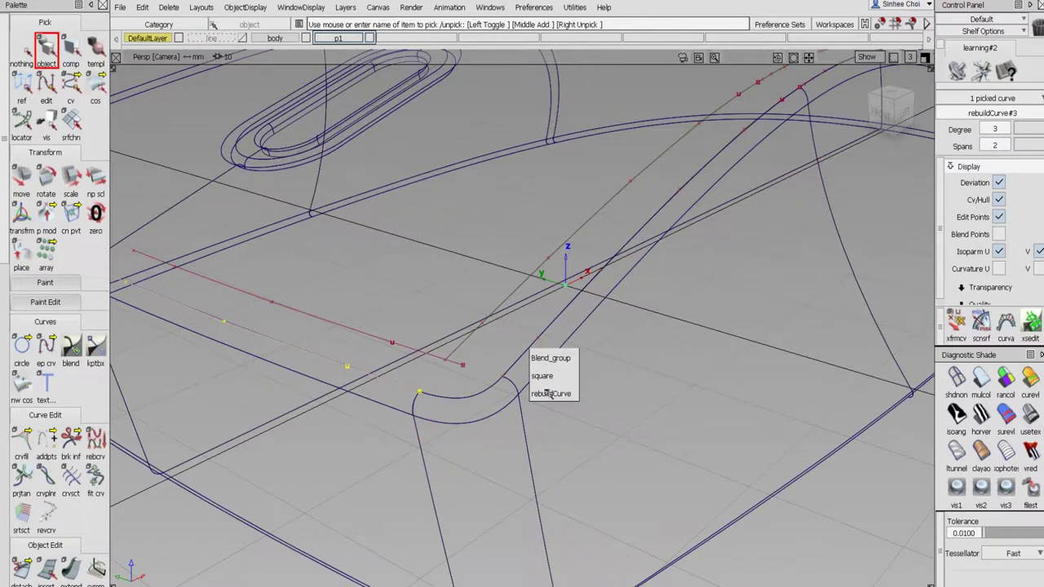
click(548, 393)
key(Delete)
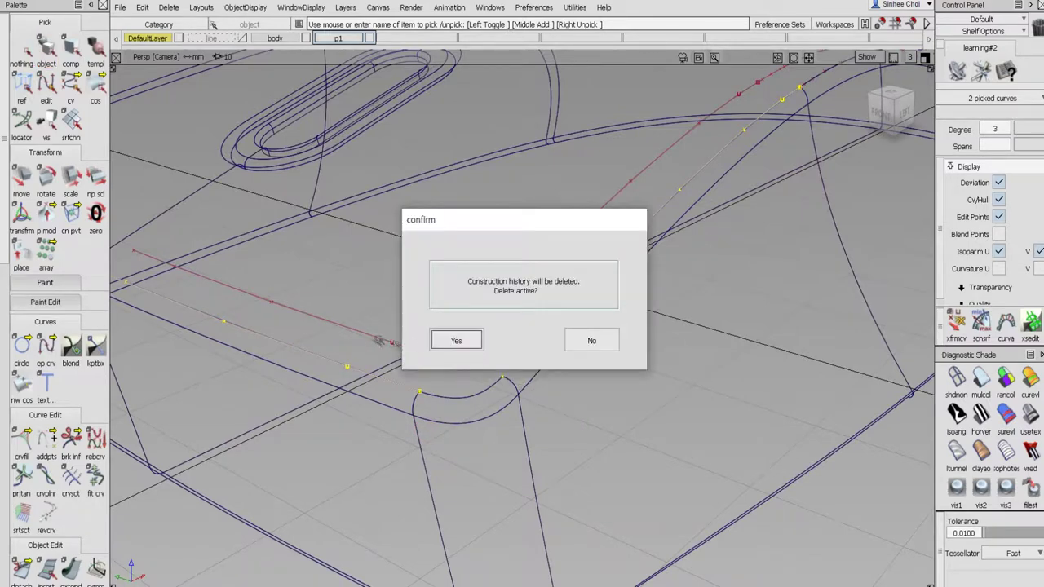
click(457, 341)
- Move all the CVs of the offset front and side curves onto one horizontal level above the body in the left view
alt+shift+right_drag(629, 294, 598, 344)
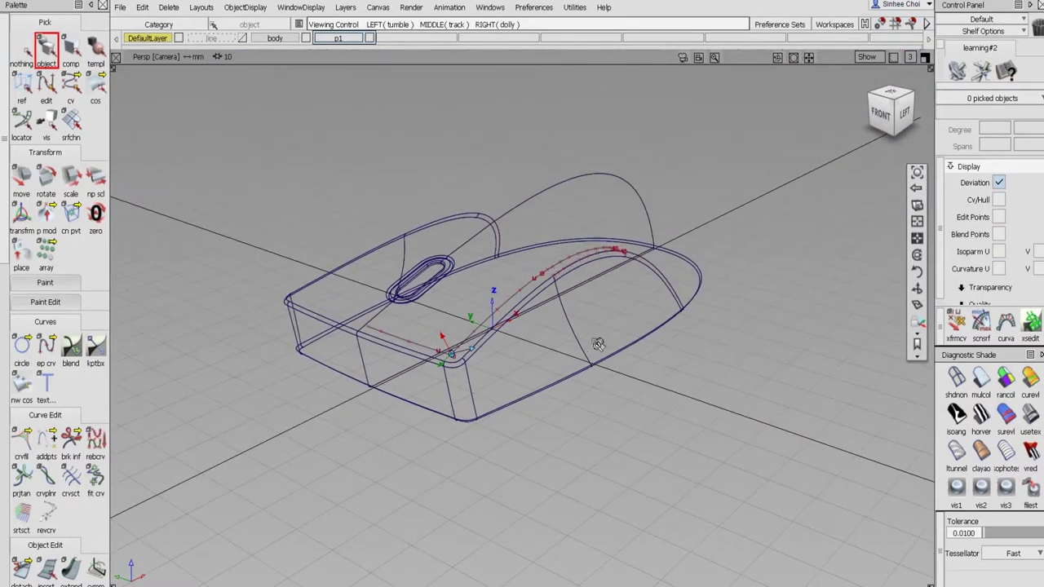
click(71, 85)
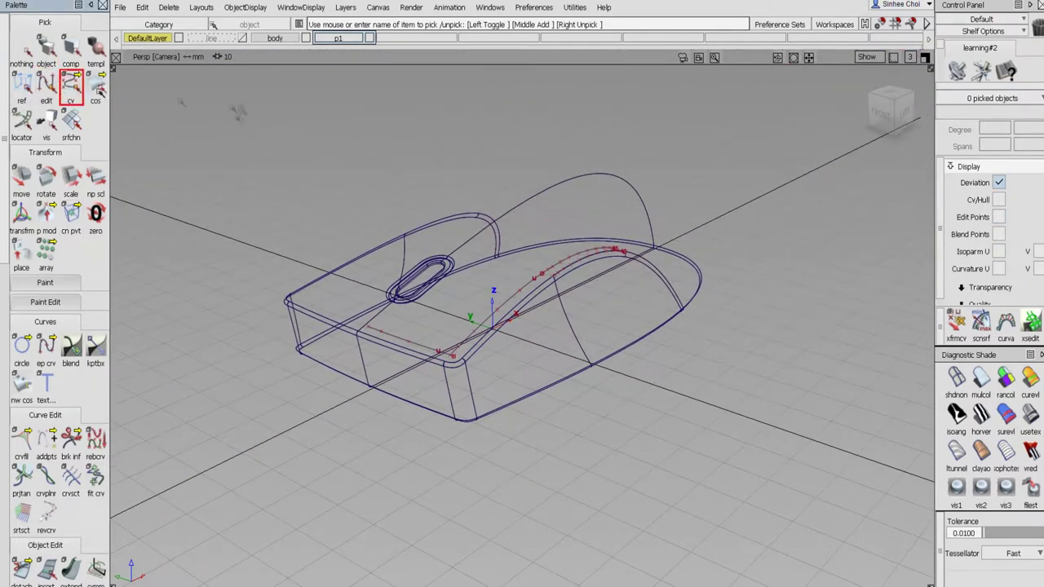
drag(232, 130, 835, 405)
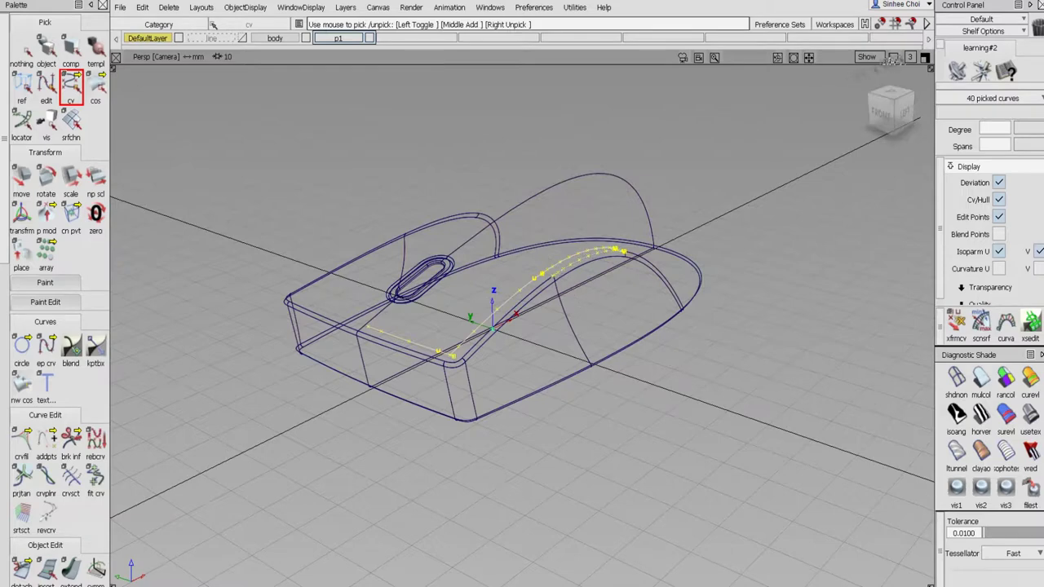
click(925, 57)
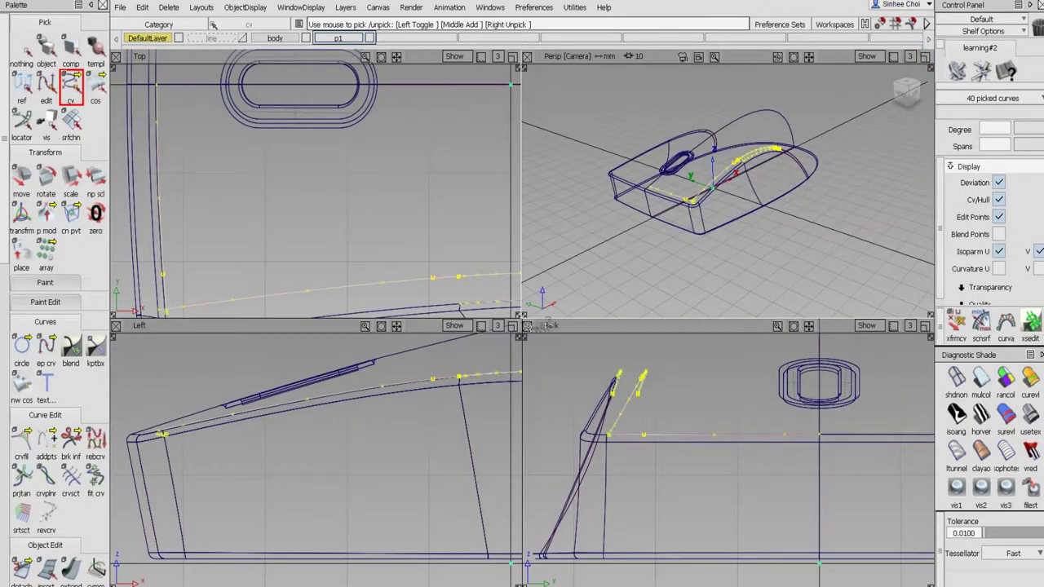
click(512, 325)
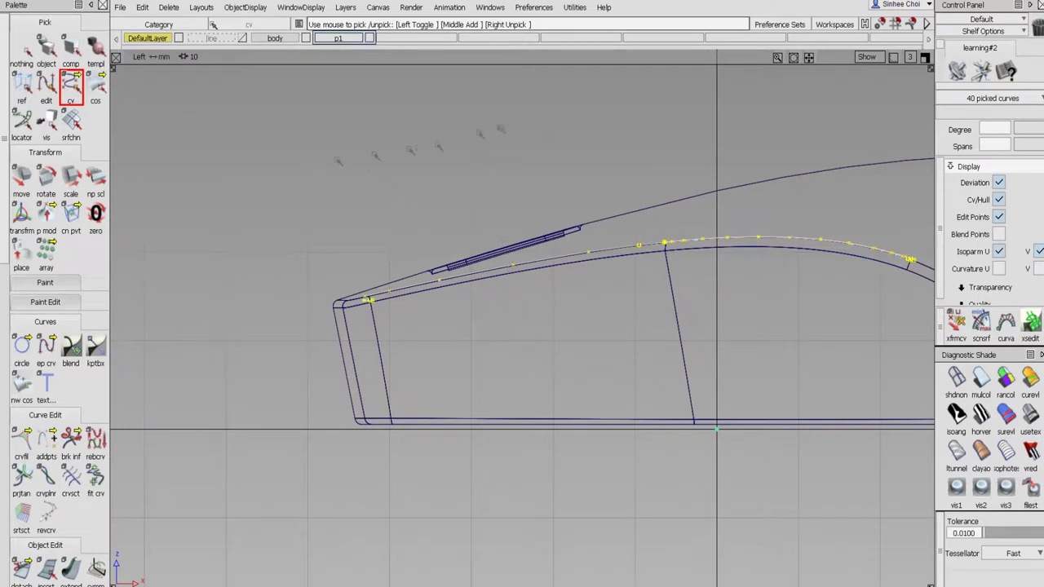
alt+shift+right_drag(342, 163, 207, 191)
click(21, 181)
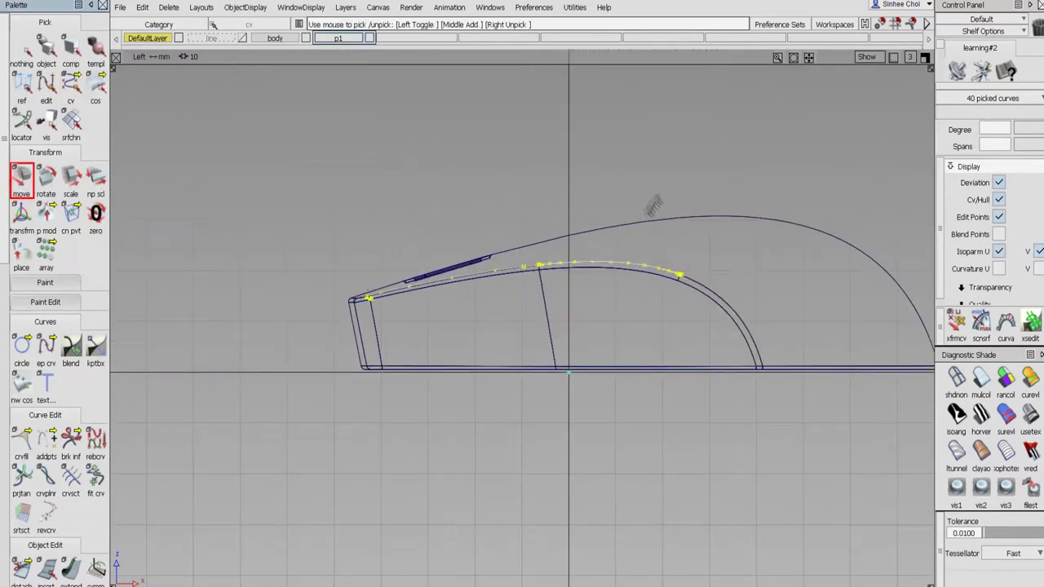
alt+right_click(625, 180)
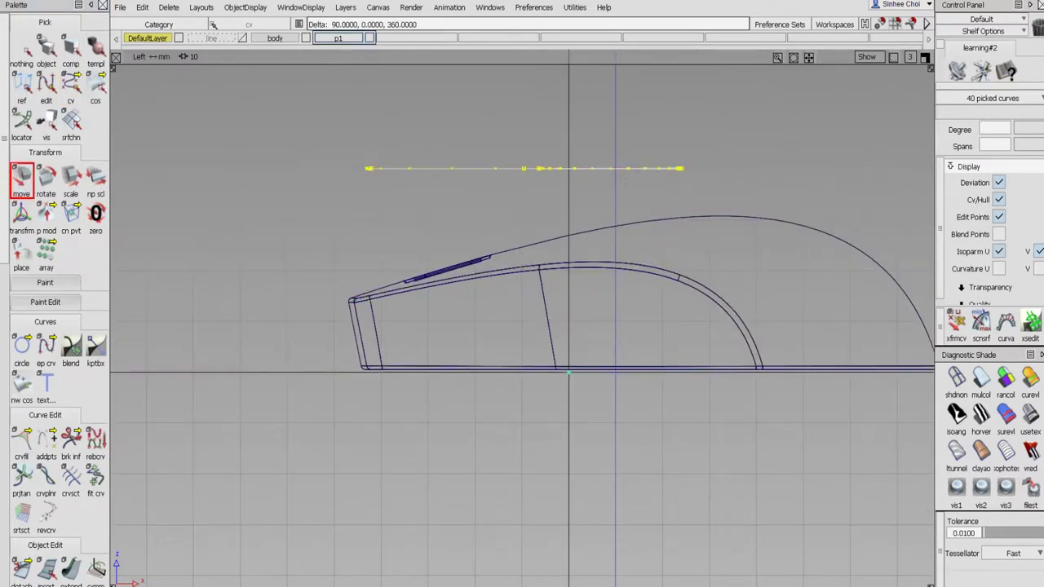
click(924, 57)
click(923, 57)
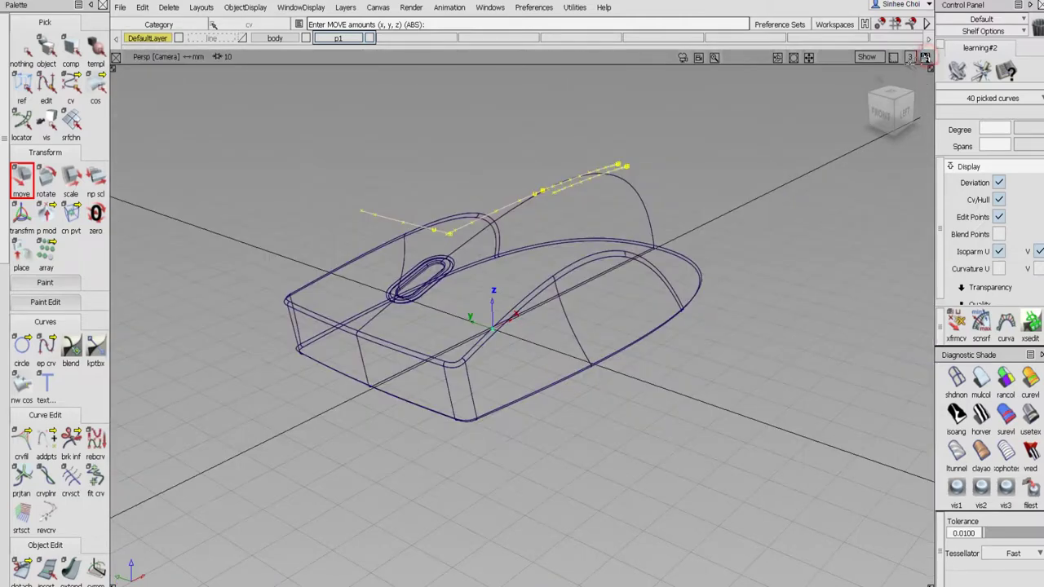
alt+shift+drag(523, 178, 482, 230)
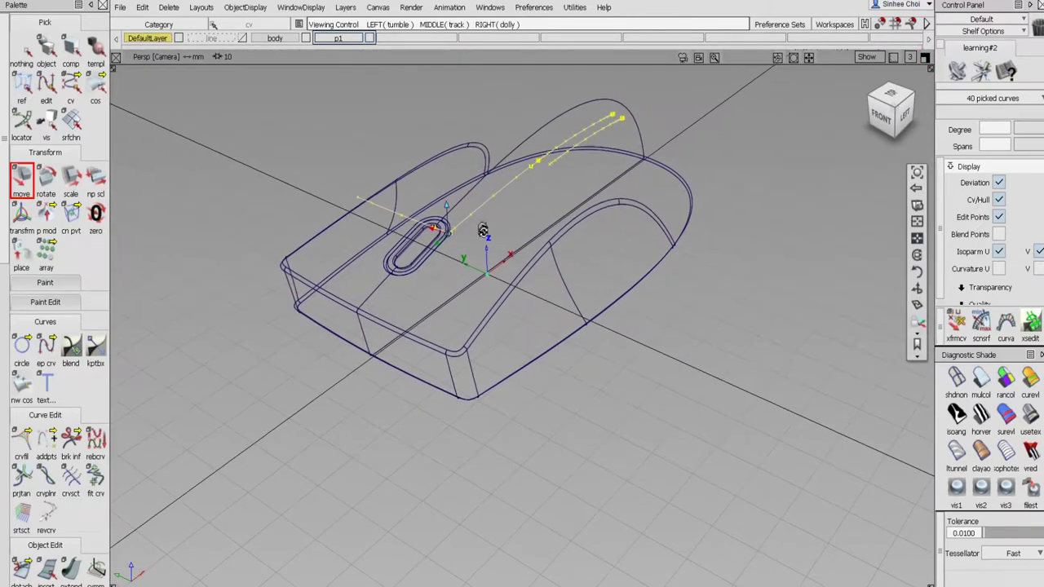
- Delete the short extra flattened curve beside the side curve, rebuildCurve#2, and its construction history
click(22, 48)
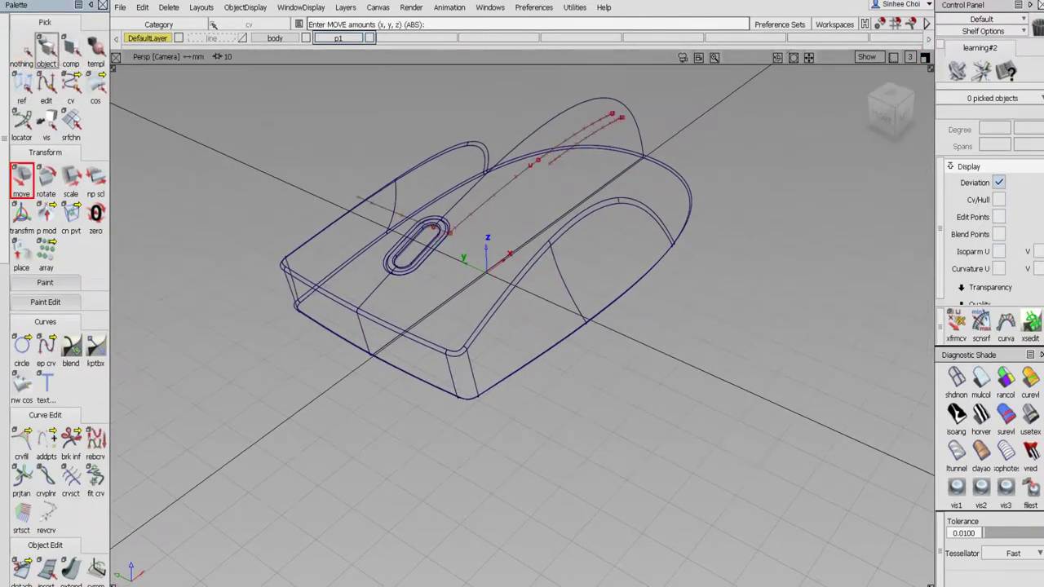
click(47, 47)
click(554, 160)
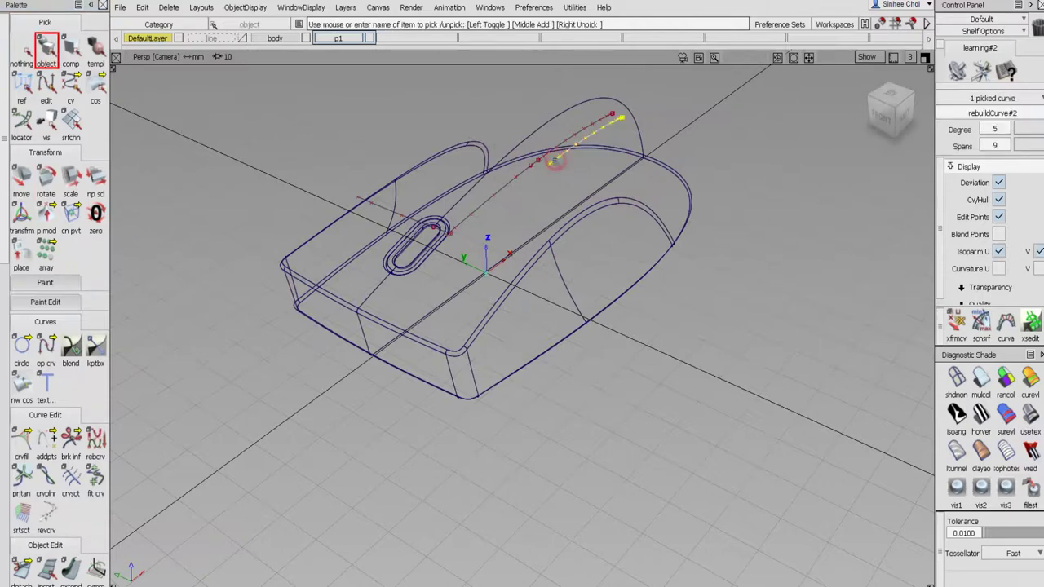
key(Delete)
click(459, 340)
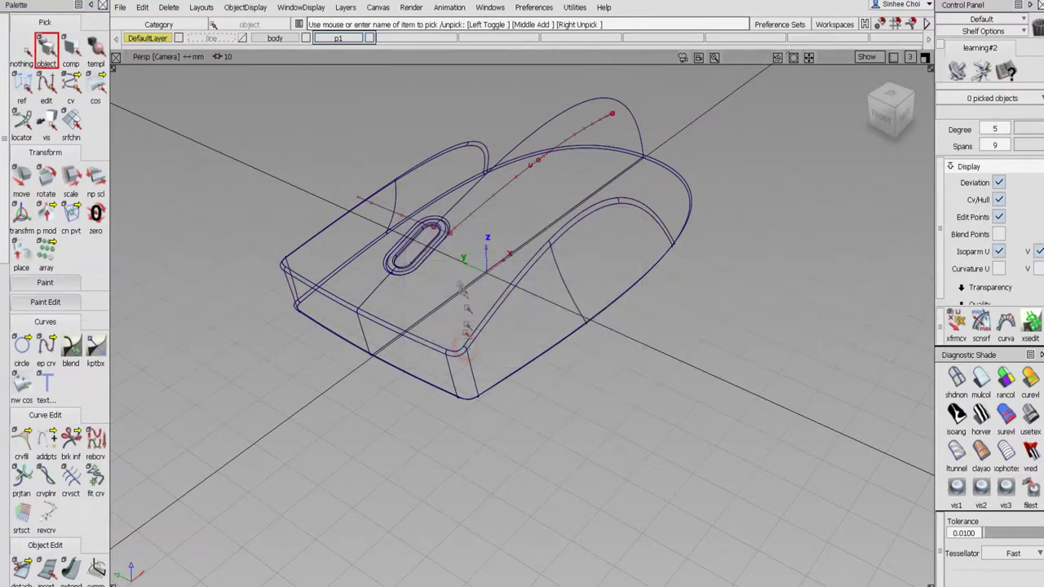
- Create a curve fillet between the flattened front and side curves where they cross at the corner
alt+shift+drag(462, 287, 489, 320)
alt+shift+right_drag(498, 293, 521, 231)
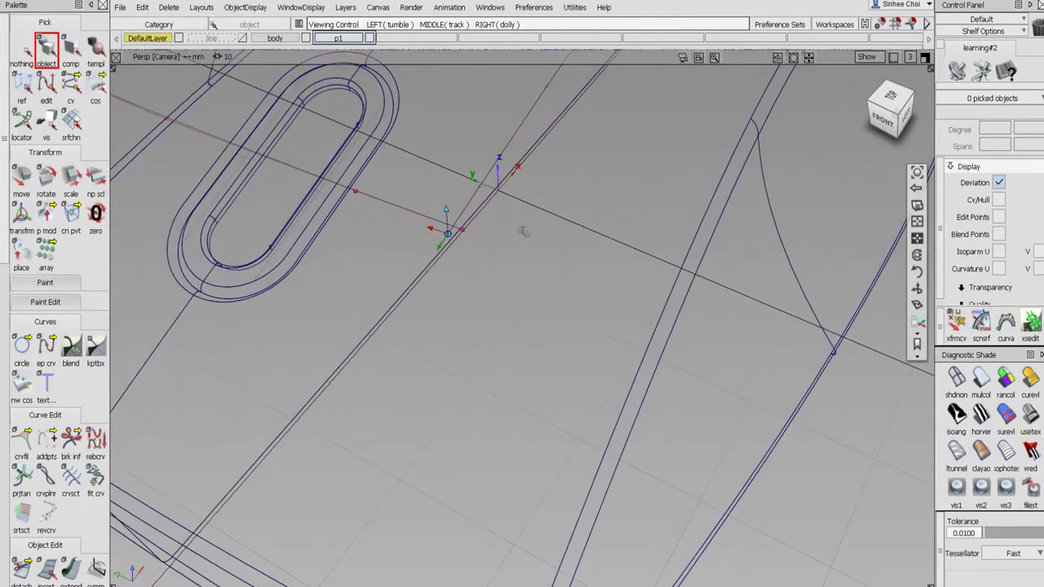
mouse_move(500, 342)
alt+shift+right_down()
mouse_move(526, 299)
mouse_move(490, 355)
alt+shift+right_up()
alt+shift+drag(490, 355, 481, 393)
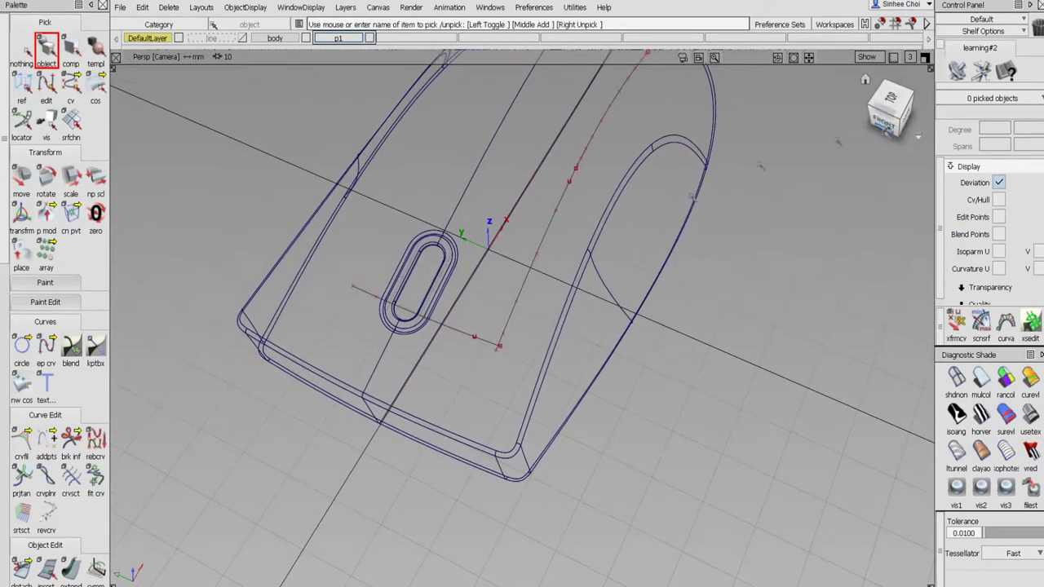
click(21, 440)
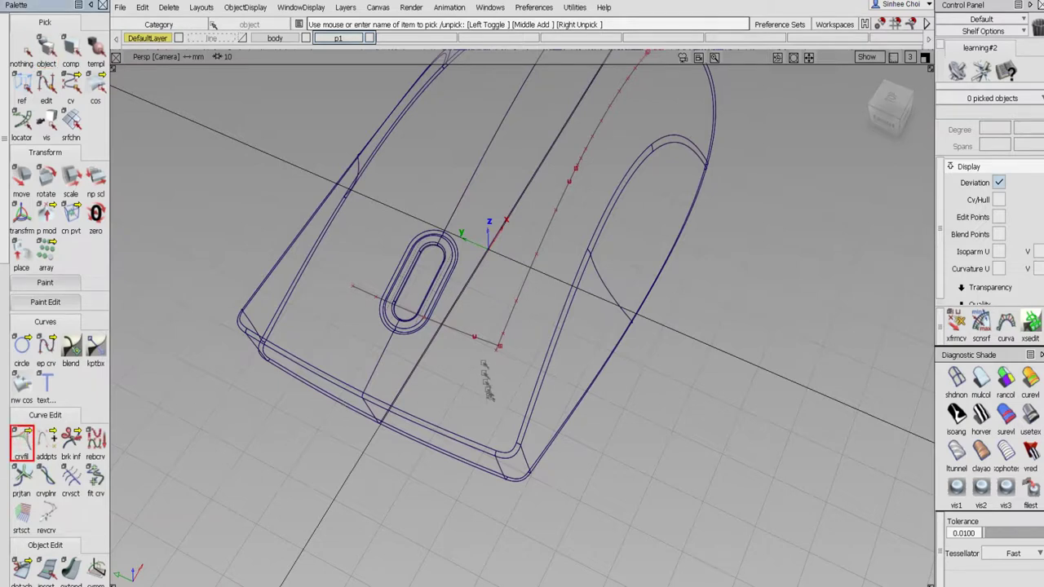
click(486, 341)
click(502, 334)
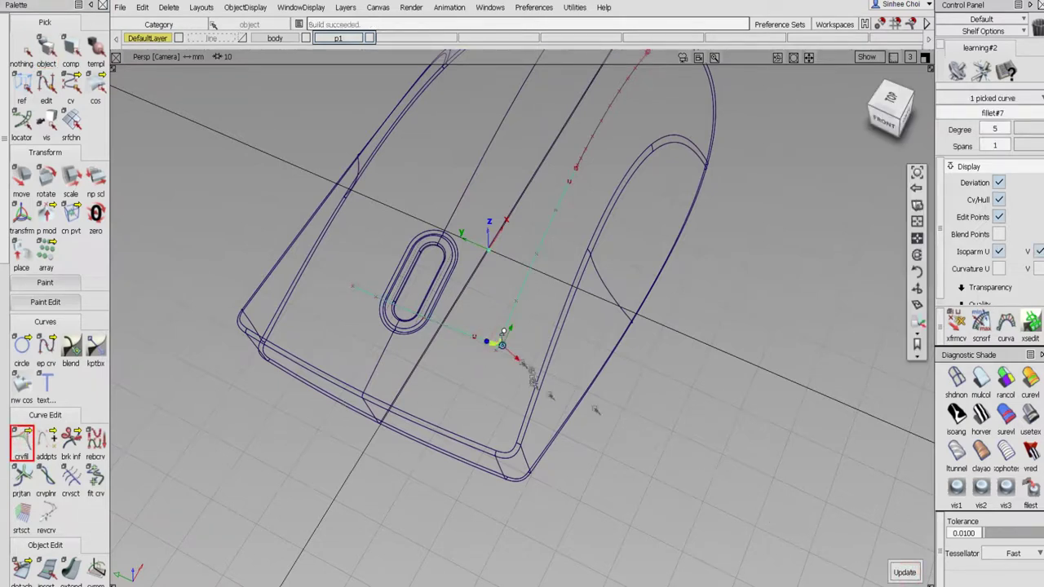
alt+shift+click(497, 350)
alt+shift+right_drag(550, 378, 536, 342)
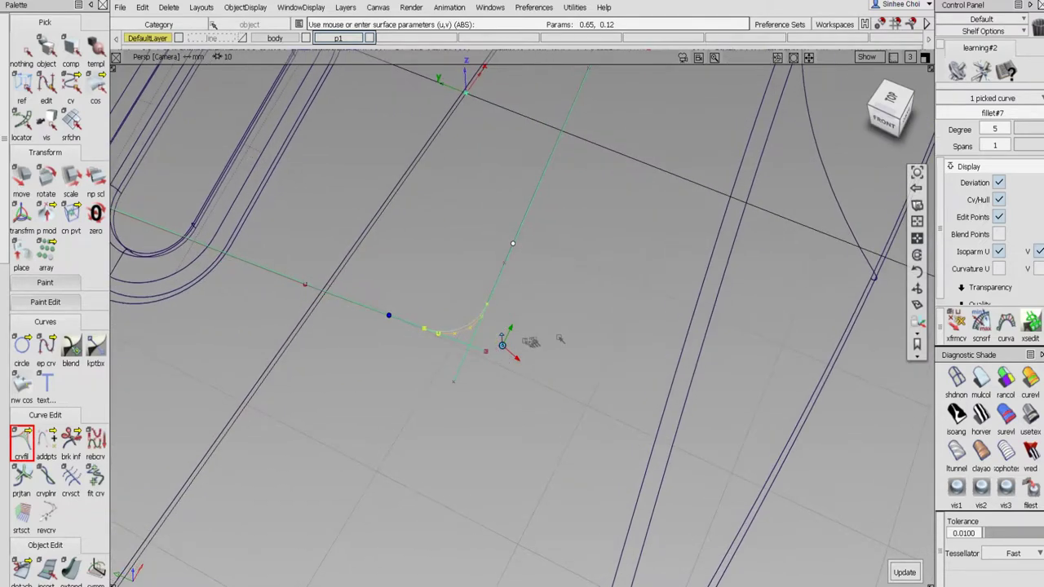
mouse_move(505, 330)
alt+shift+mouse_down()
mouse_move(522, 300)
mouse_move(506, 335)
alt+shift+mouse_up()
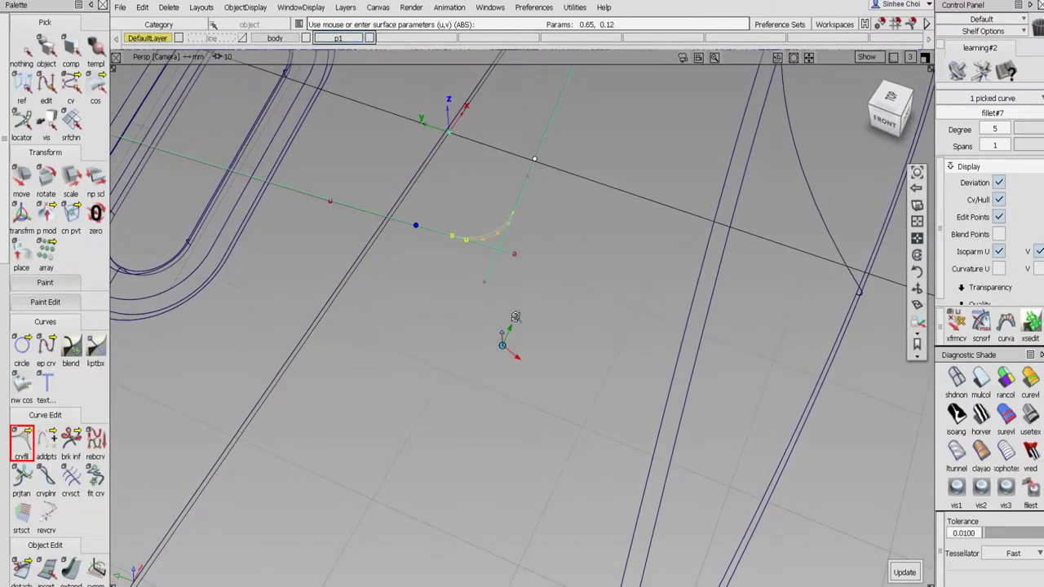
- Set the corner fillet's centre radius to 1.5 with automatic updating, accept it and close the curve fillet settings
double_click(22, 444)
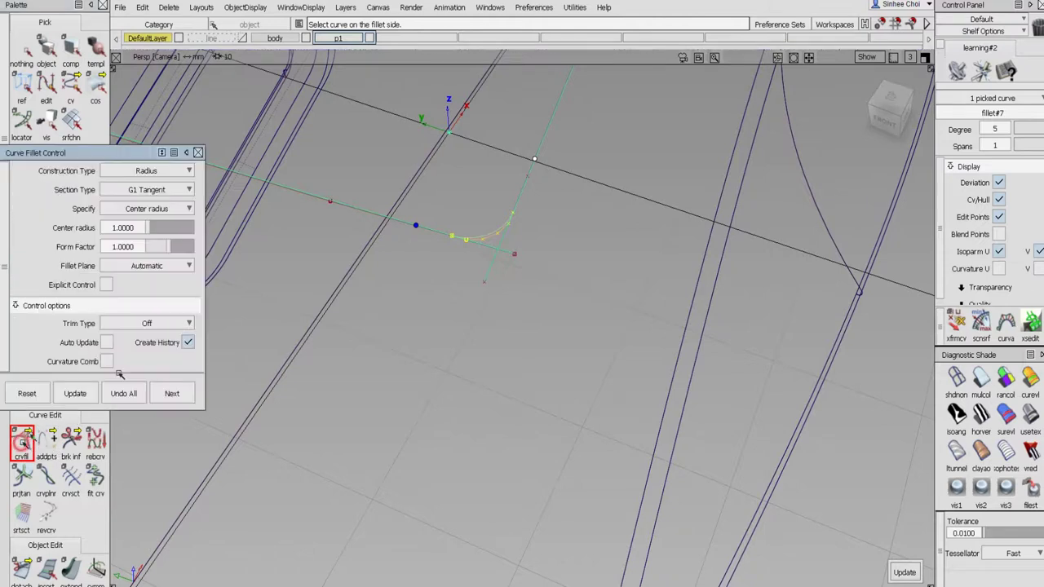
double_click(121, 228)
text(1.5)
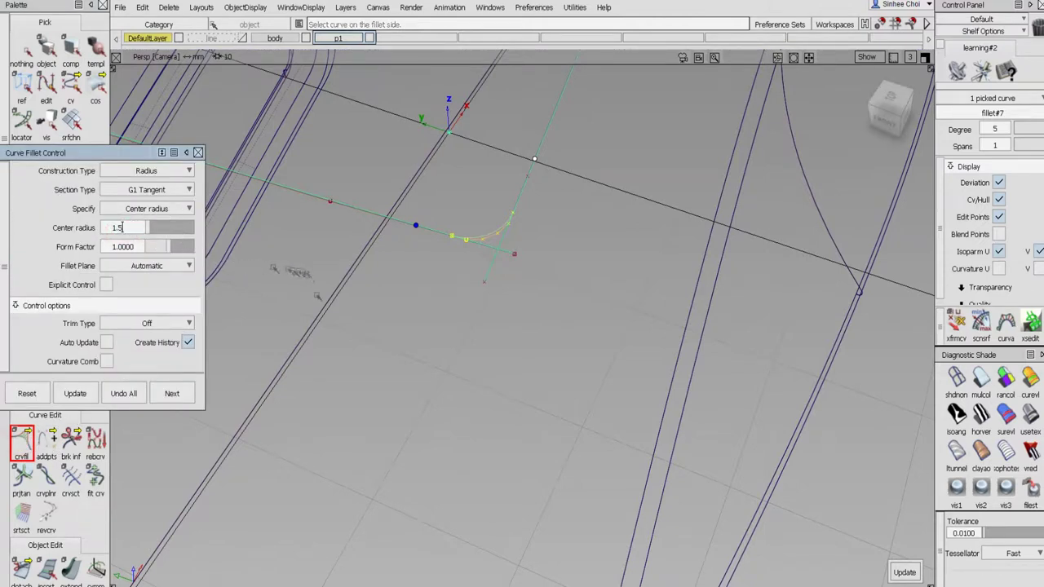
key(Return)
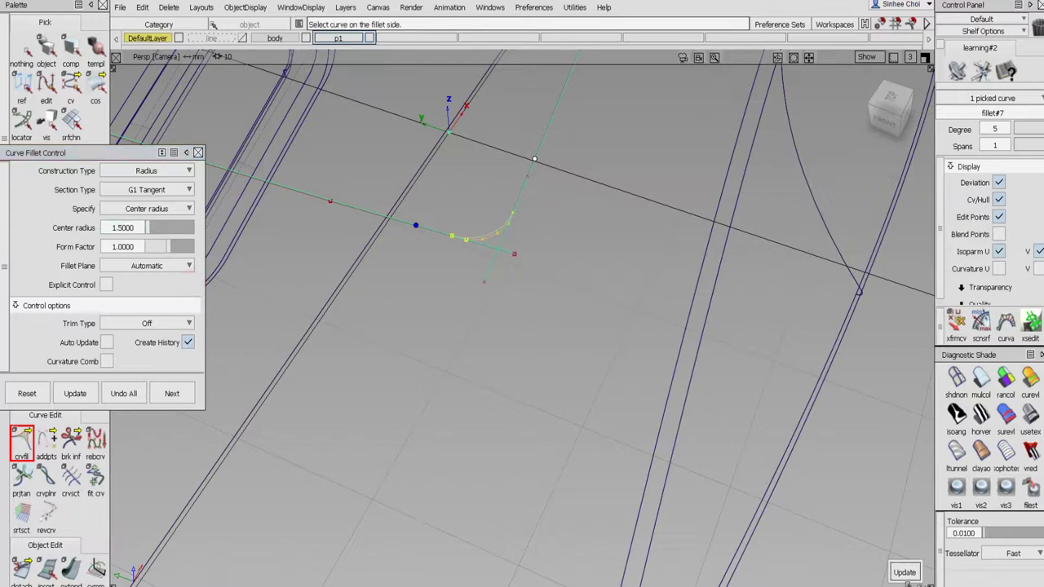
click(106, 342)
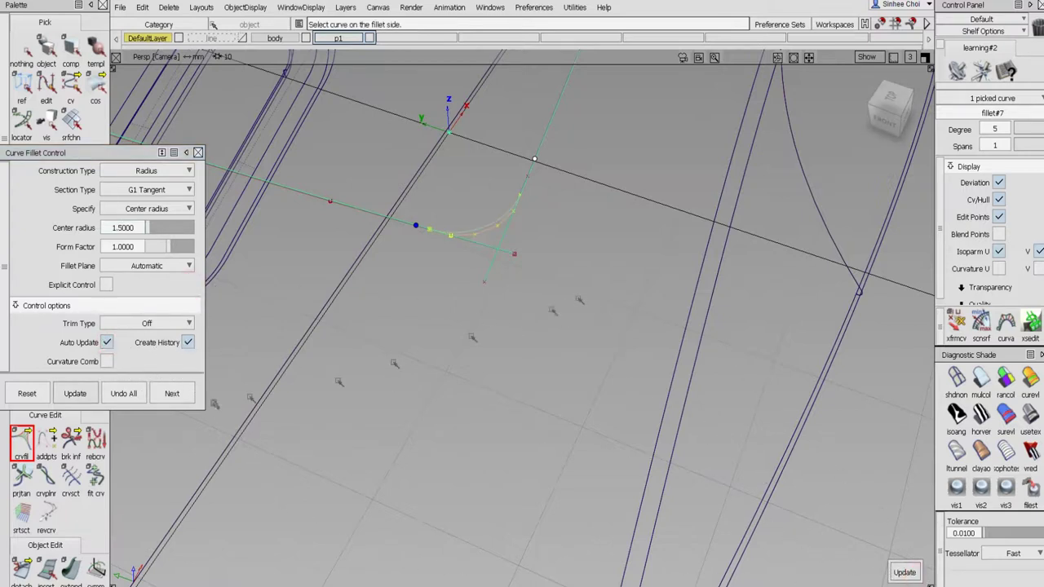
click(179, 393)
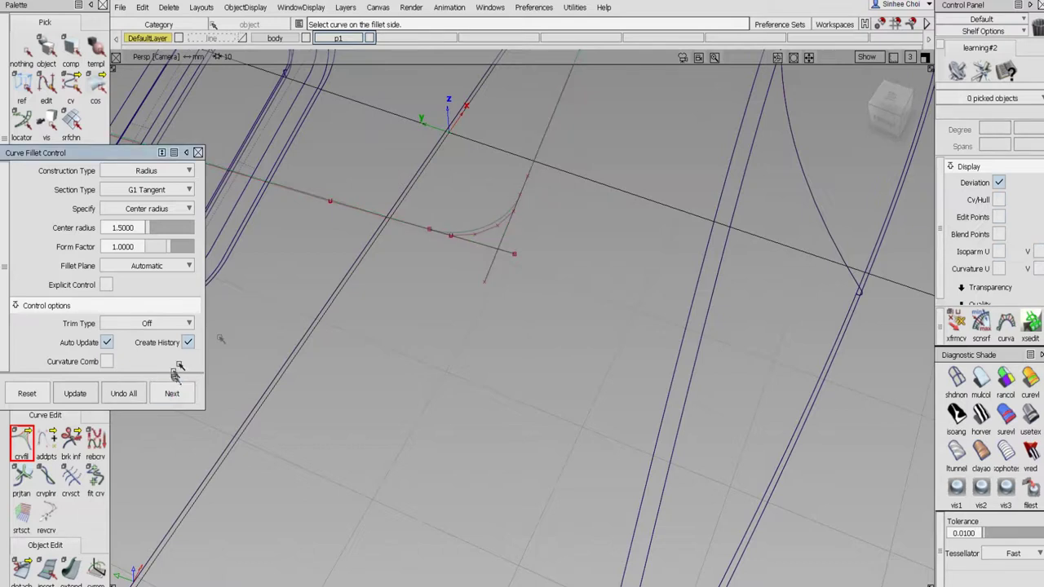
click(197, 153)
- Move the overhanging end edit points of the front and side curves back to the ends of the corner fillet
click(45, 96)
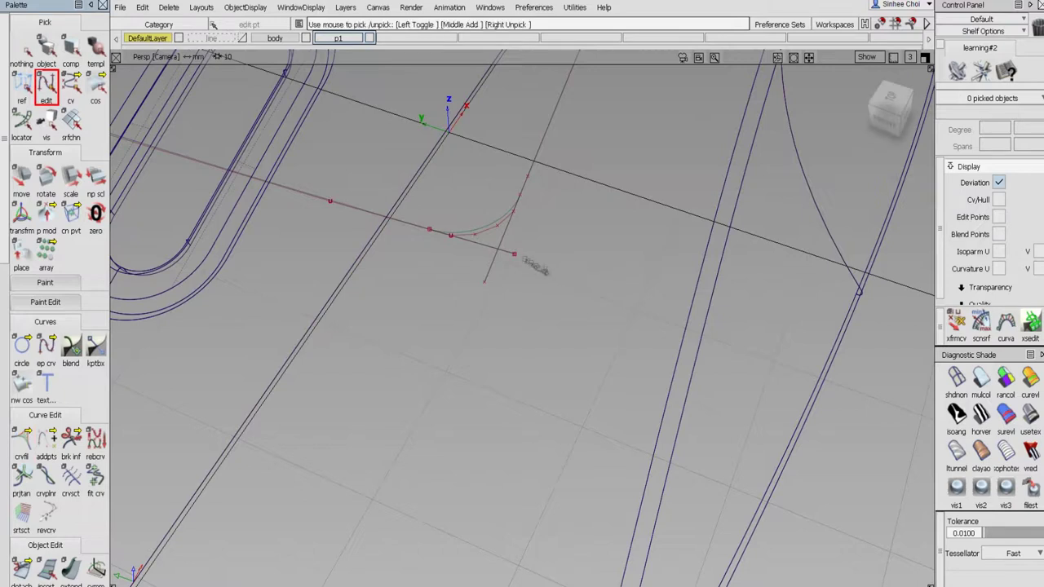
click(512, 254)
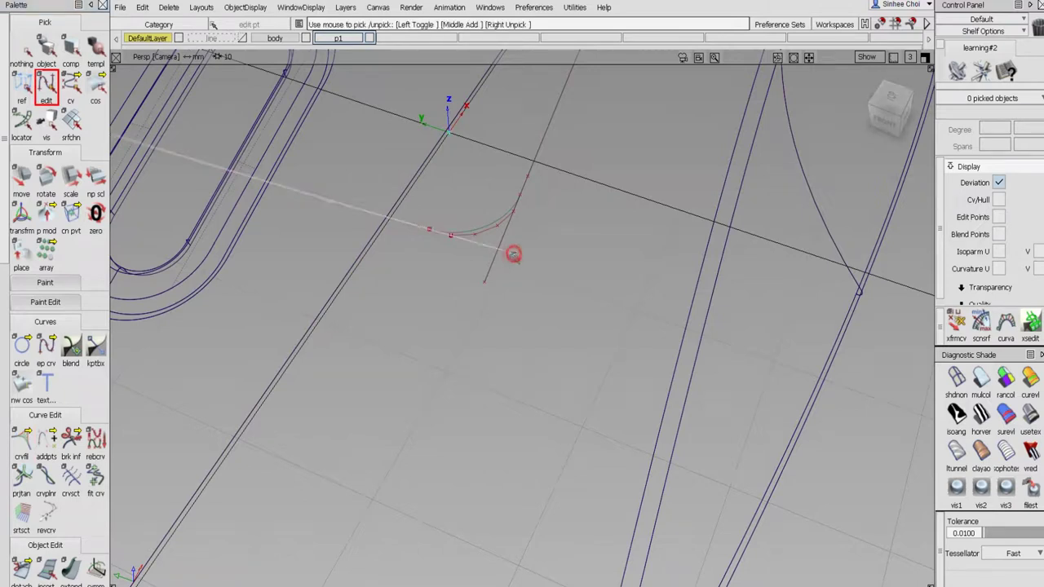
click(22, 178)
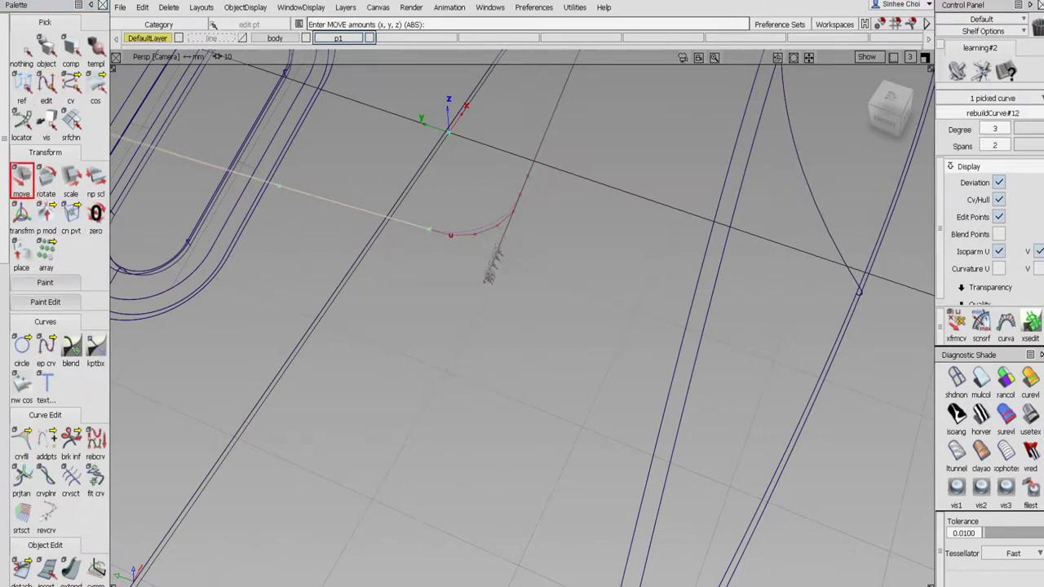
click(485, 283)
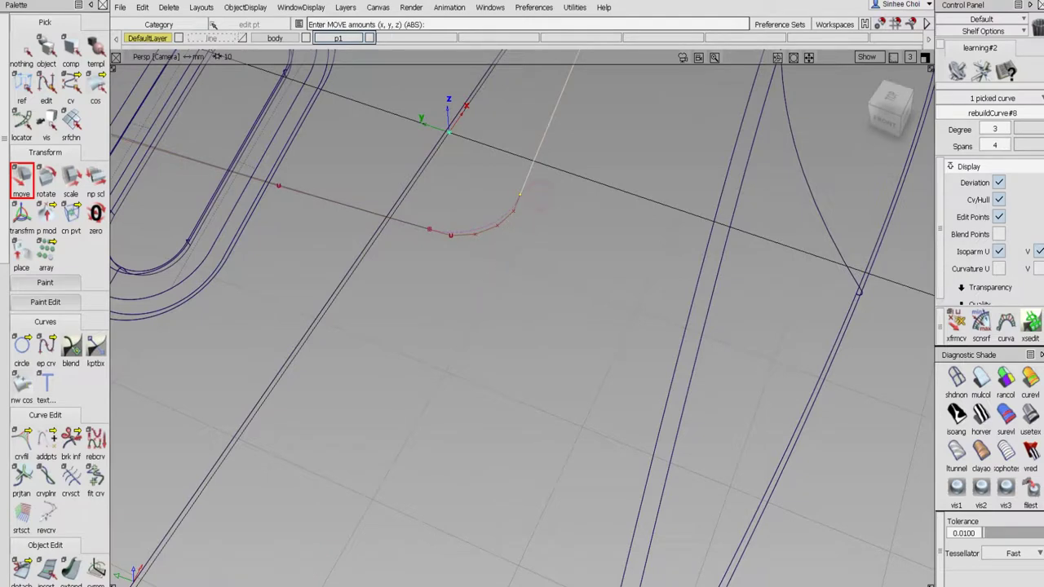
- Delete the construction history of the corner fillet curve and clear the selection
click(22, 50)
click(46, 50)
click(482, 210)
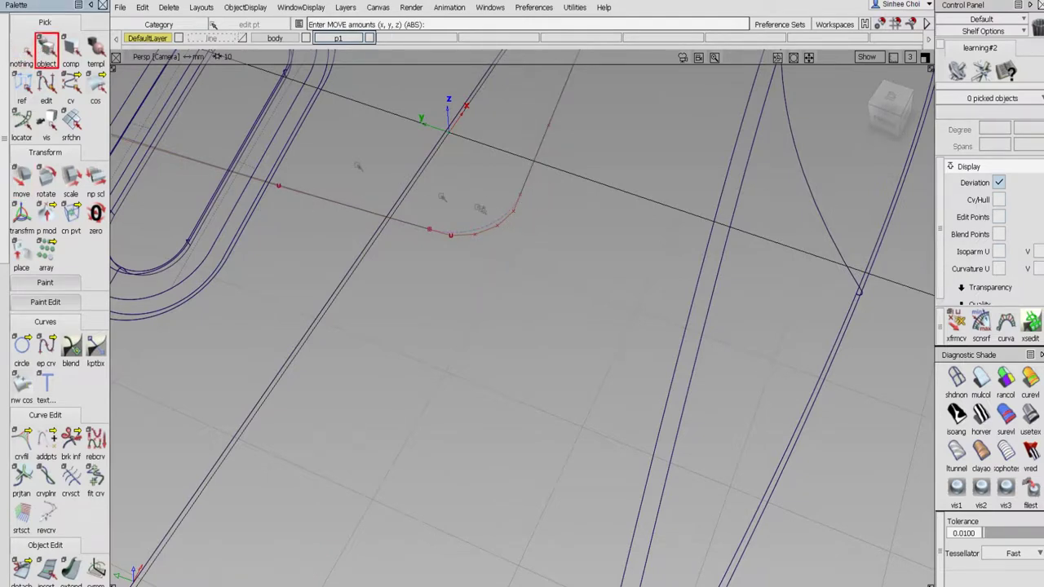
click(169, 7)
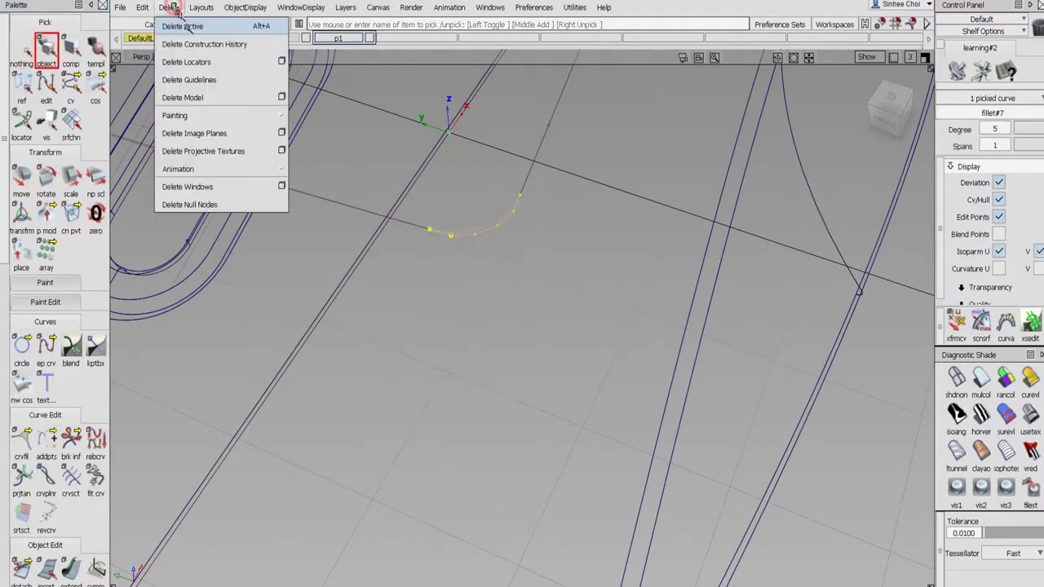
click(198, 44)
click(445, 341)
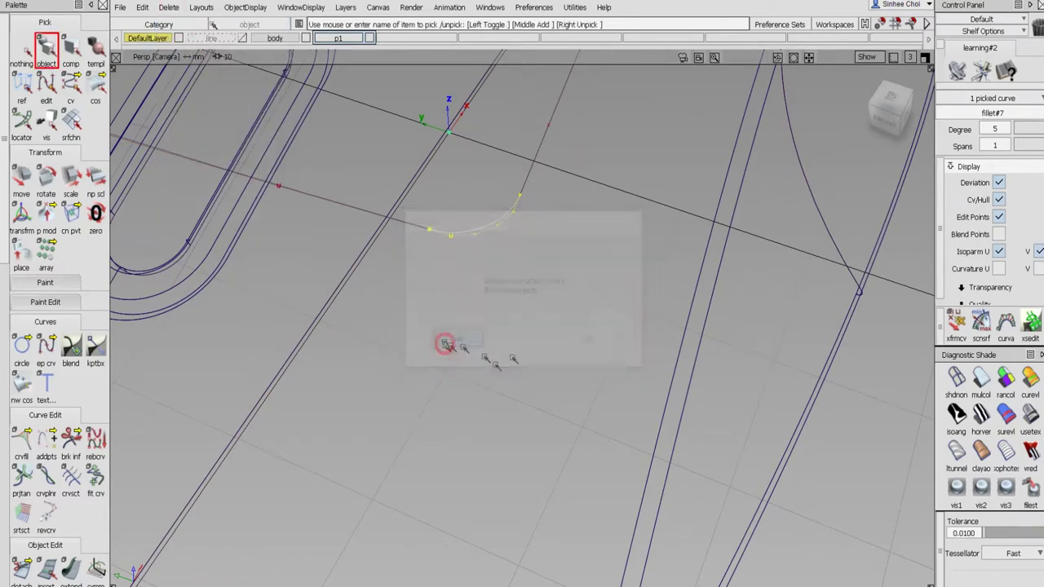
click(18, 51)
- Select the four connected front, corner fillet and side curves above the mouse body
alt+shift+right_drag(617, 302, 606, 347)
alt+shift+drag(607, 349, 566, 343)
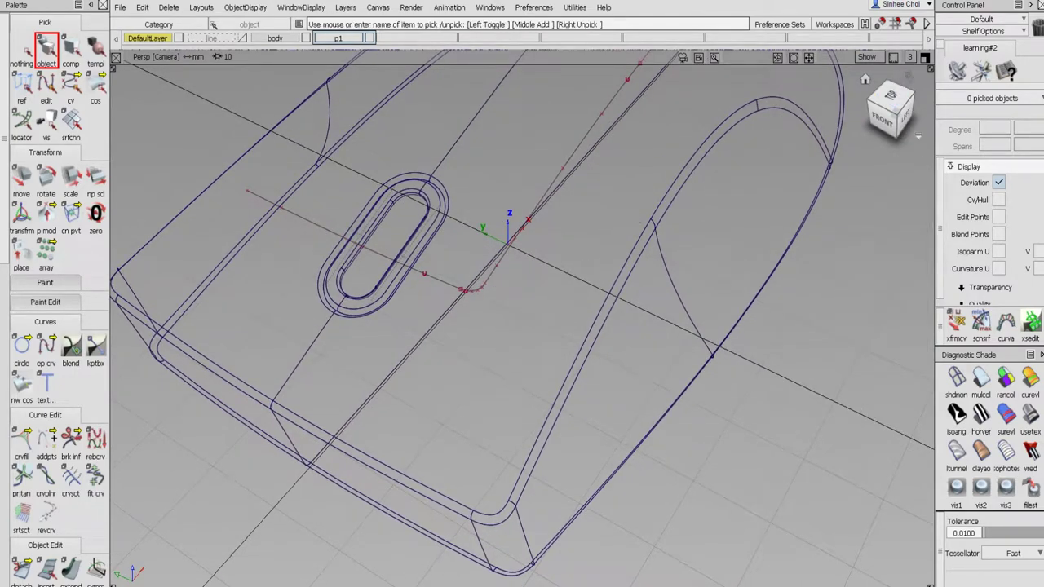
click(924, 57)
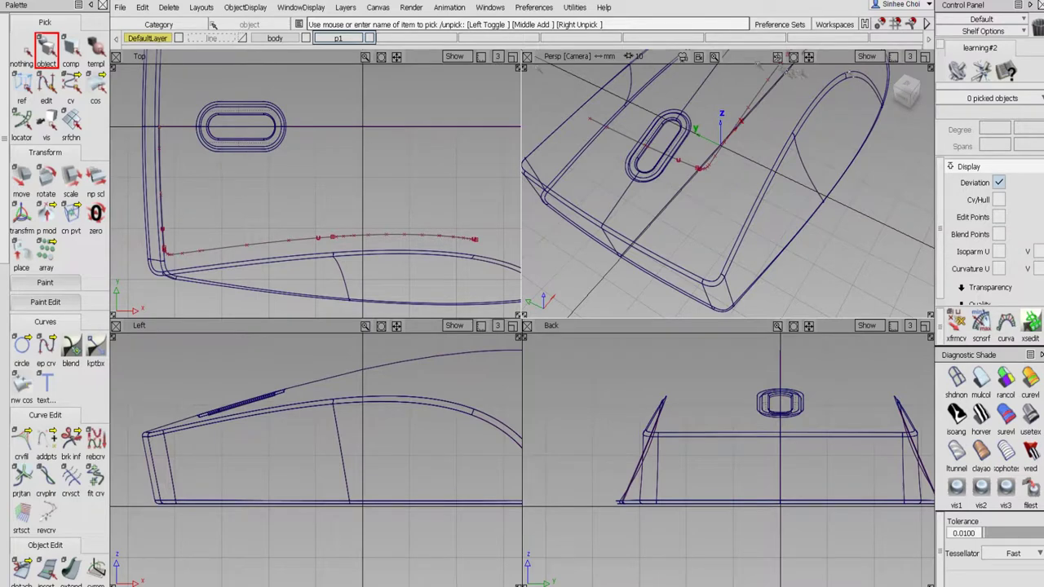
click(923, 57)
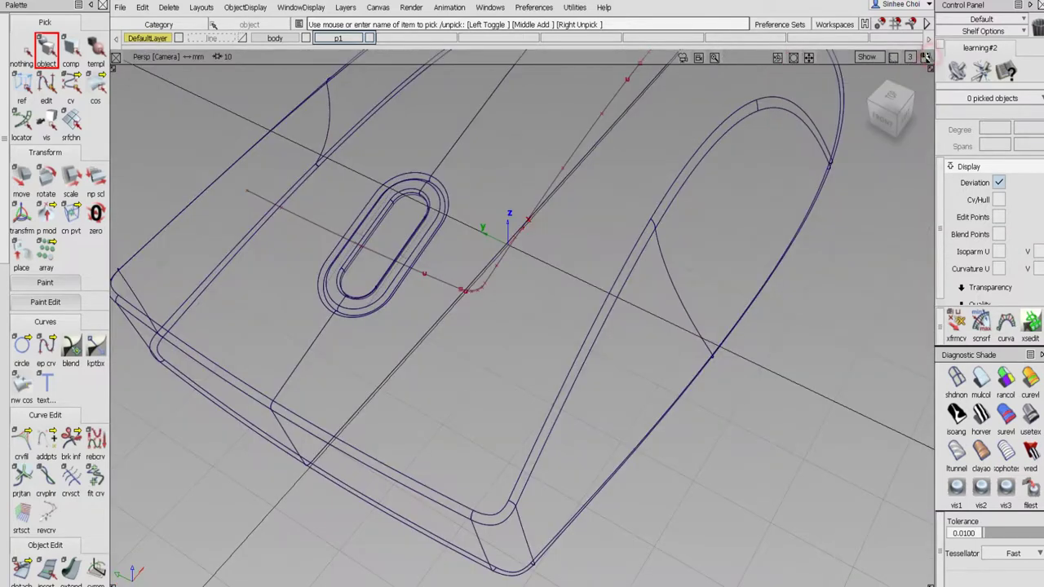
click(47, 50)
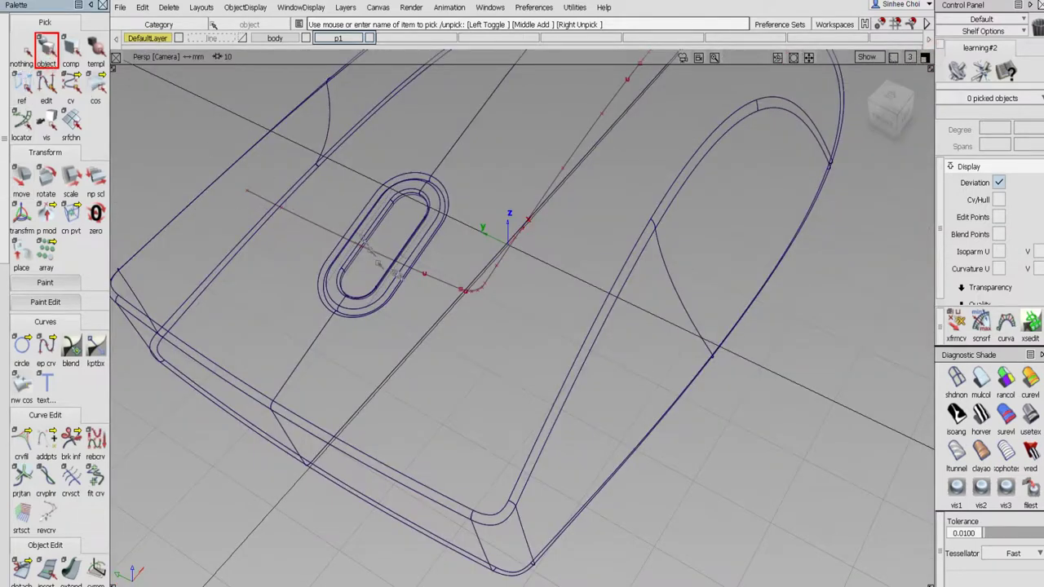
click(456, 287)
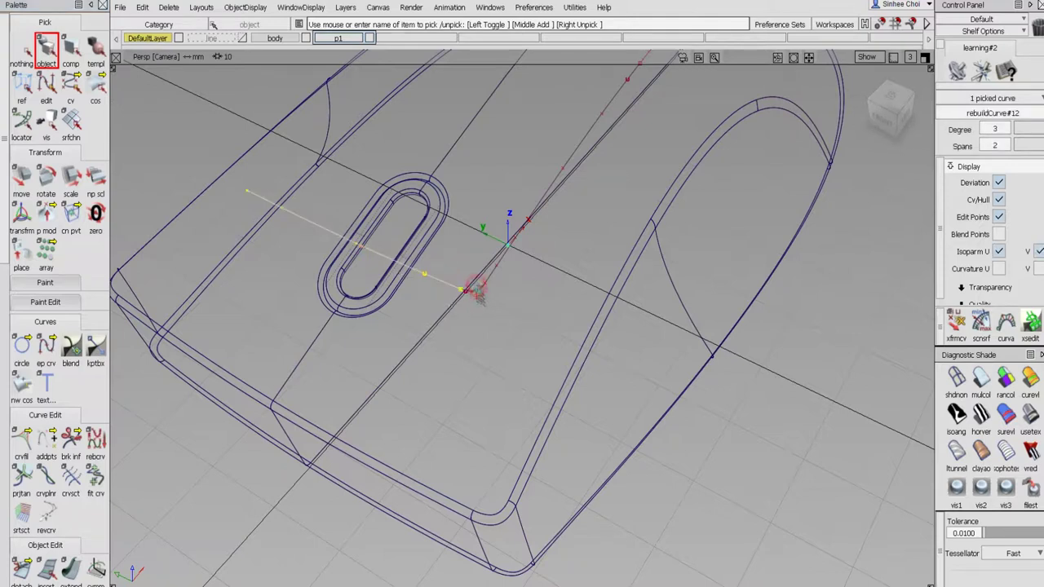
click(478, 290)
click(489, 275)
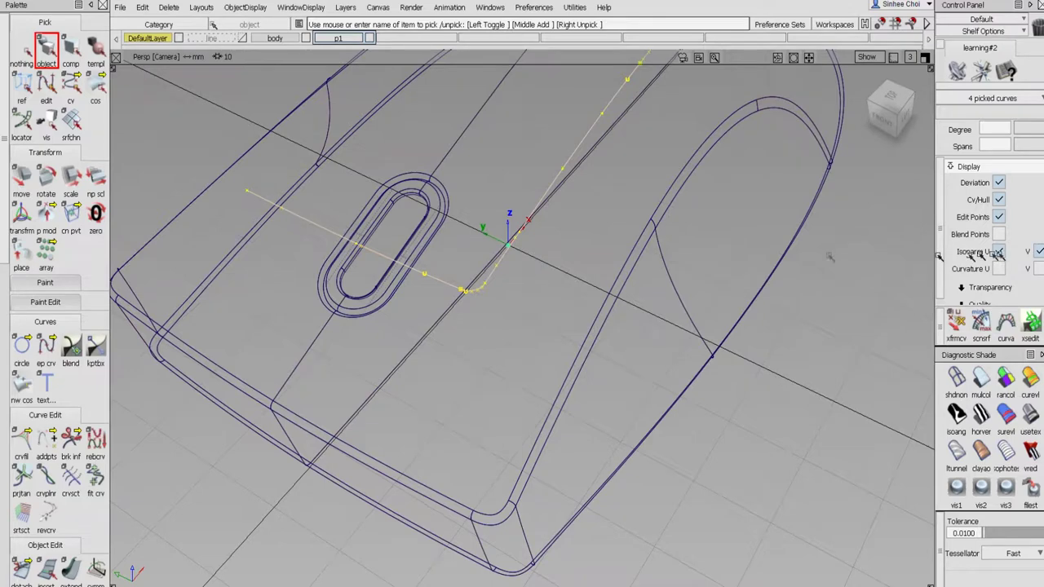
- Set the p1 and body layers to the Reference state
right_click(292, 41)
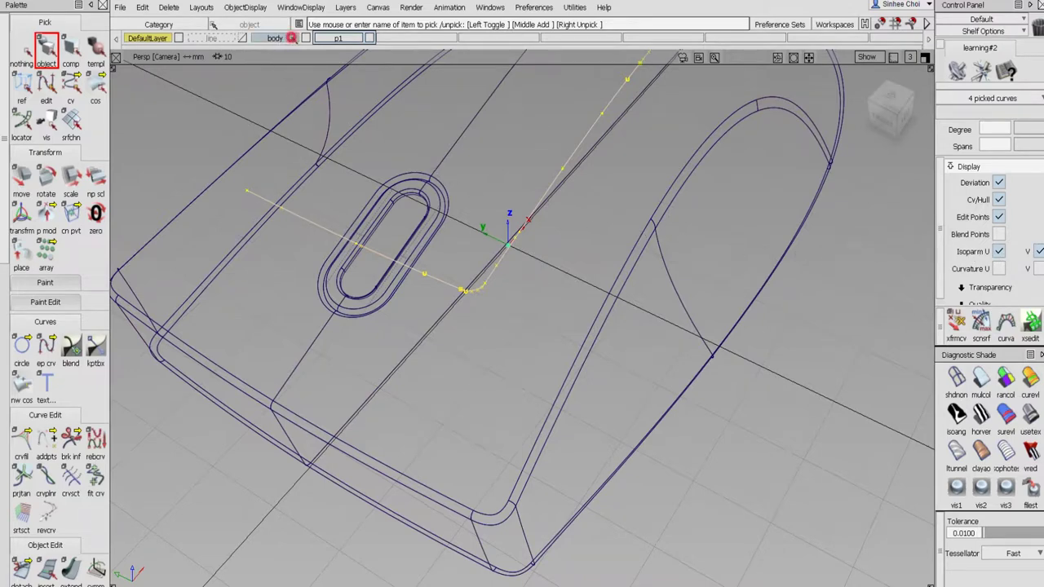
right_click(346, 38)
mouse_move(384, 122)
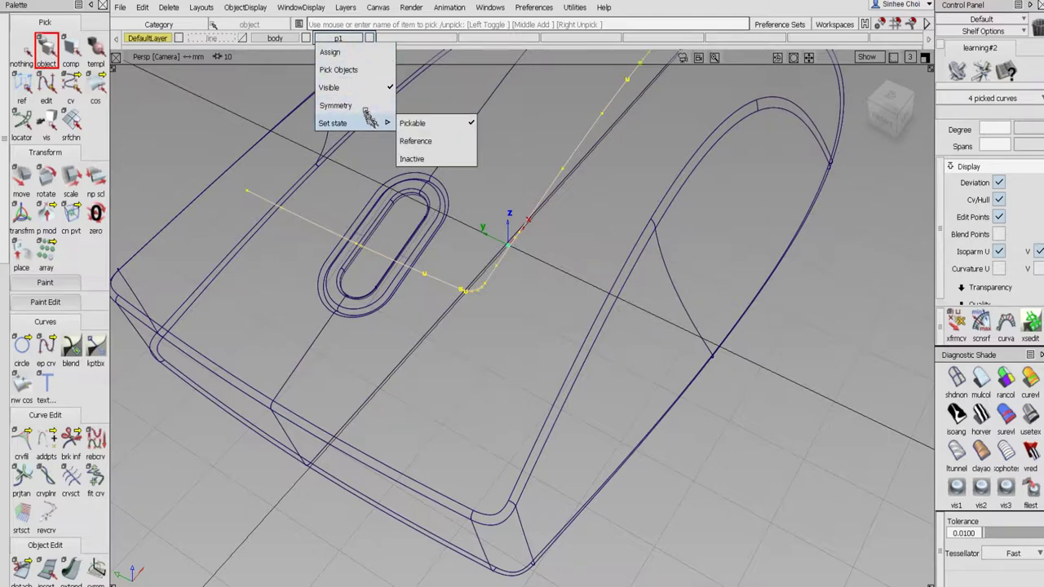
click(416, 140)
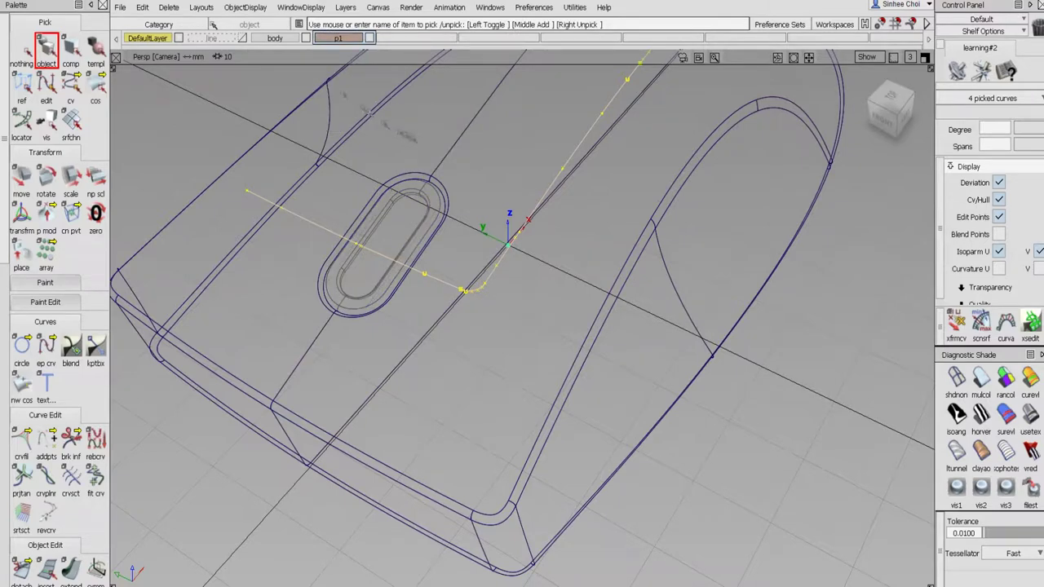
right_click(281, 40)
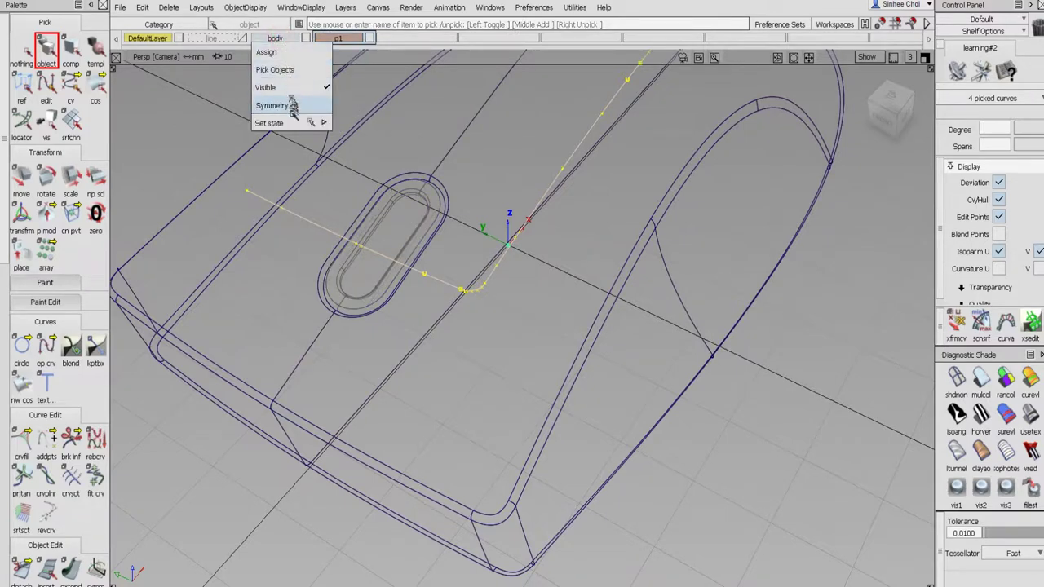
mouse_move(295, 122)
click(351, 142)
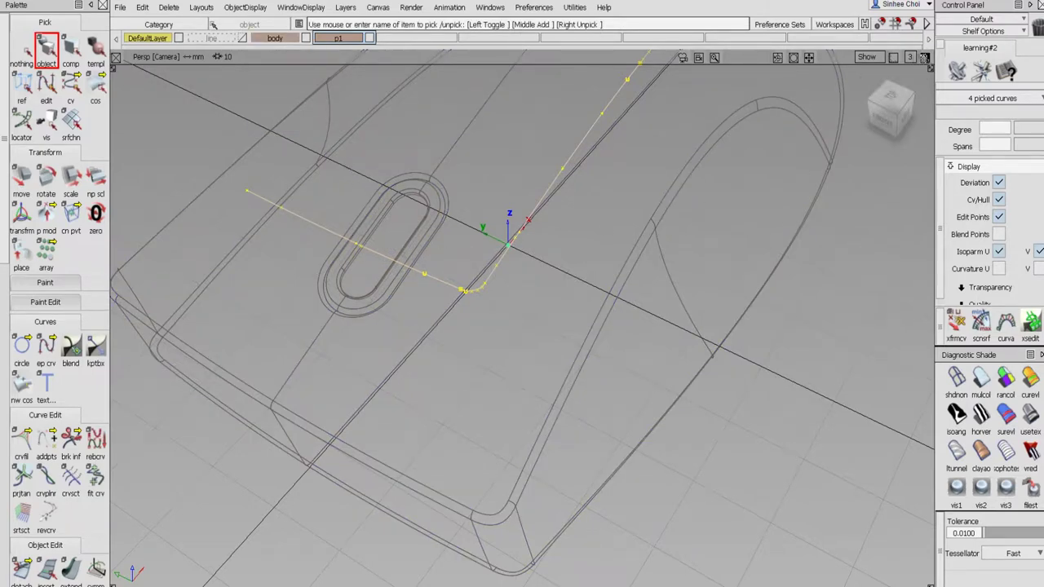
- Move the four selected curves vertically in the side view so they sit above the front of the mouse body
click(924, 57)
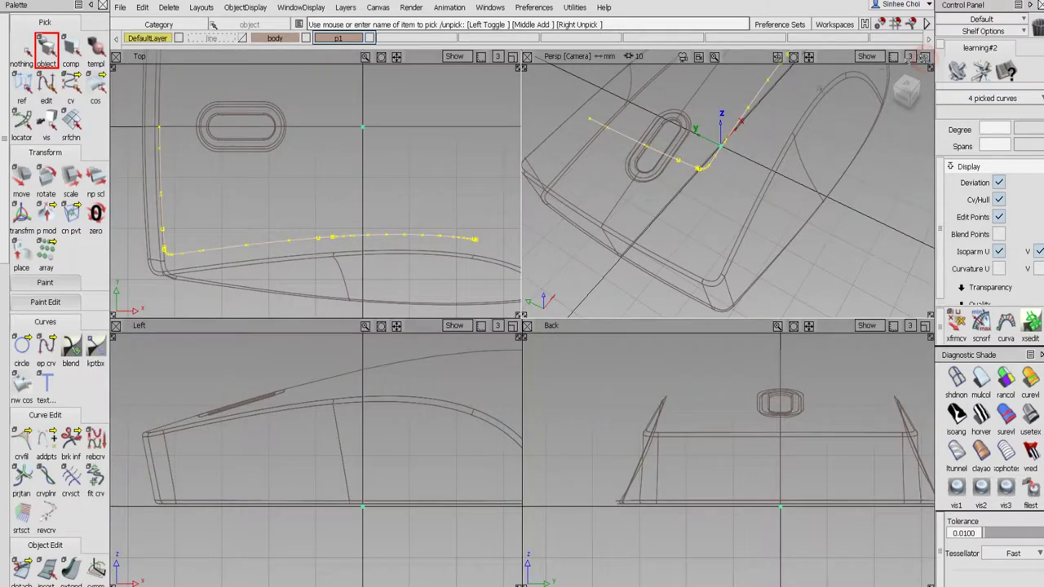
click(22, 177)
alt+shift+right_drag(447, 473, 380, 503)
alt+shift+middle_drag(384, 447, 348, 425)
right_drag(289, 391, 291, 459)
drag(299, 455, 315, 412)
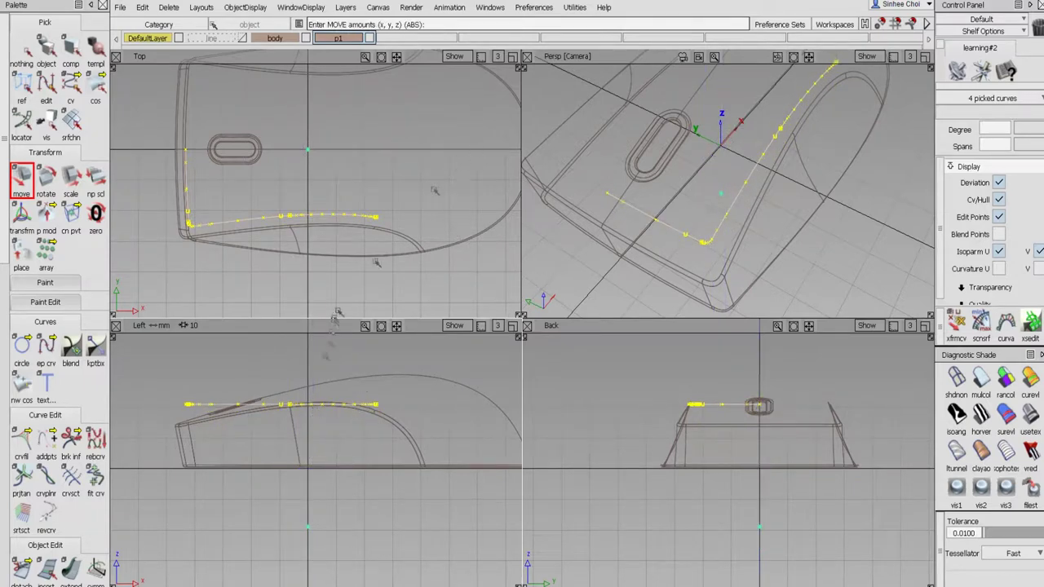
drag(285, 376, 291, 354)
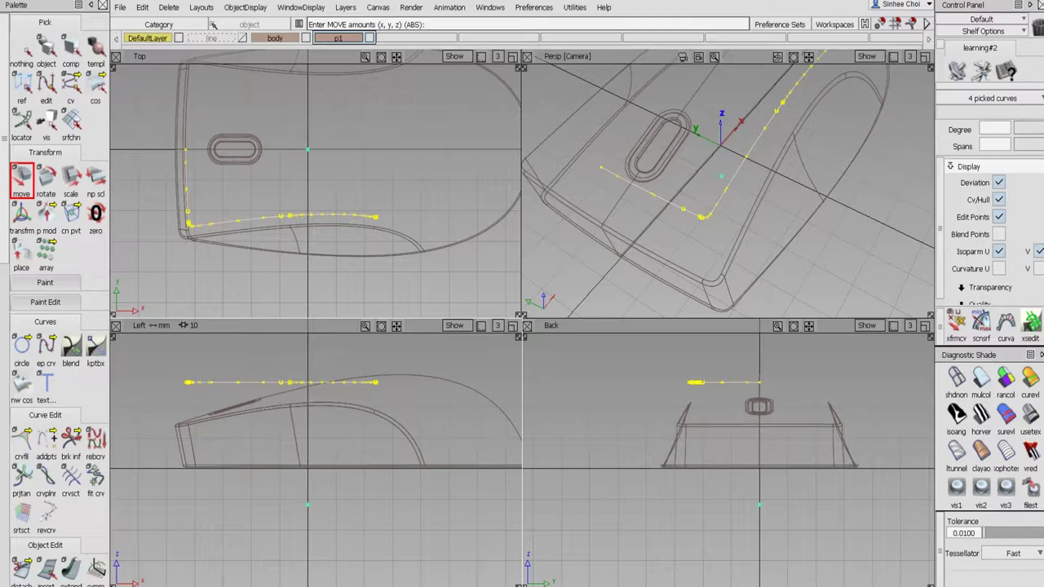
- Turn off the CV/hull and edit point display of the four curves in the Top view
click(512, 56)
alt+shift+right_drag(507, 329, 548, 204)
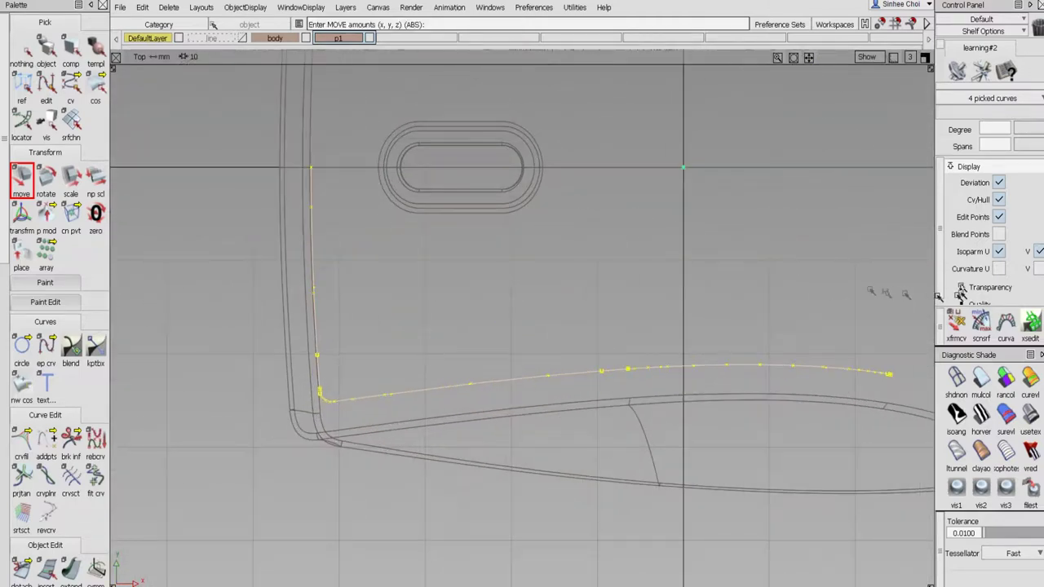
click(998, 200)
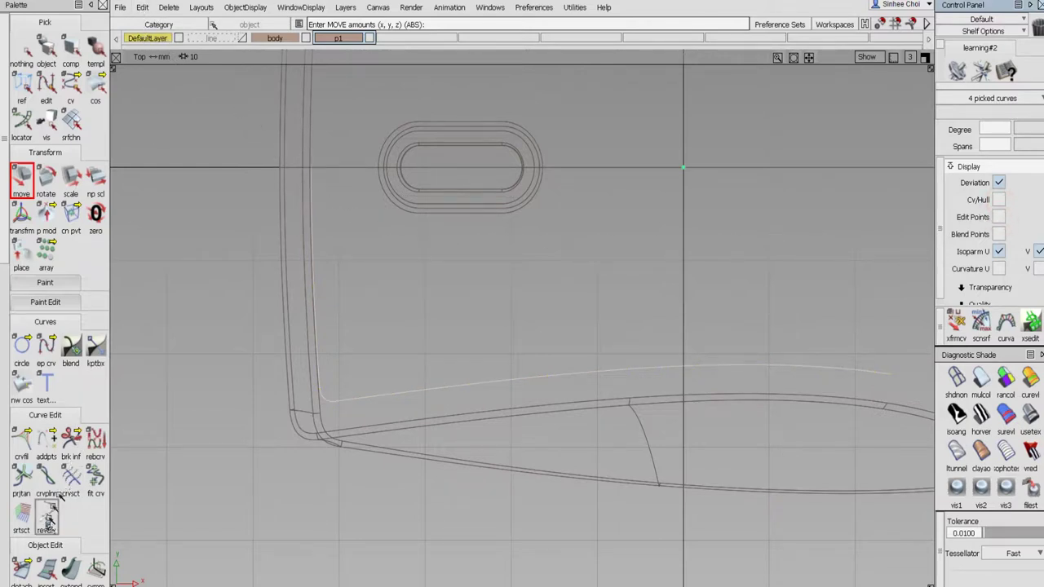
- Offset the four curves inward with a distance of -1 in the active view, then clear the selection and close the offset settings
scroll(53, 522, down, 3)
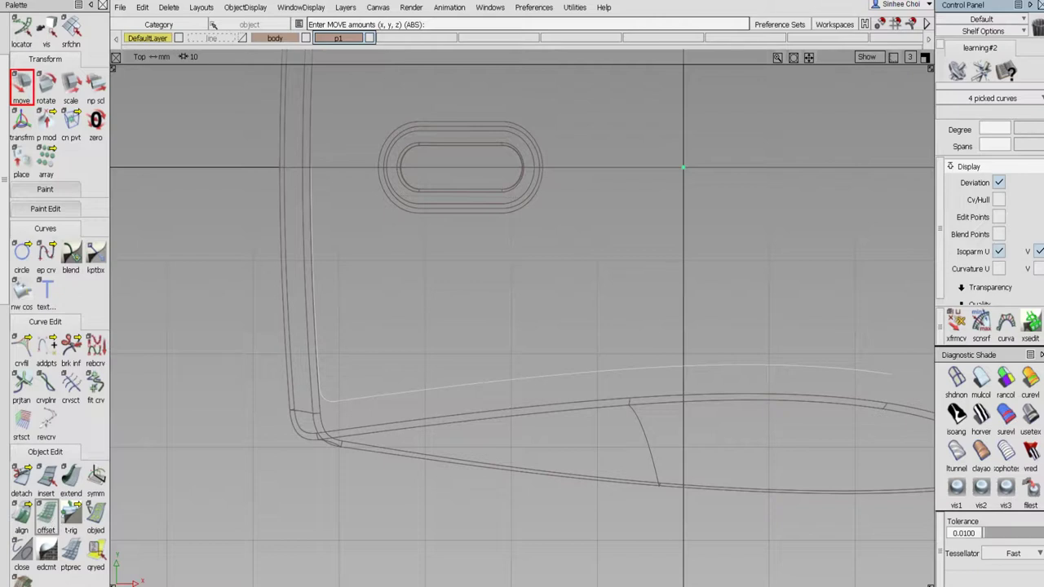
click(46, 512)
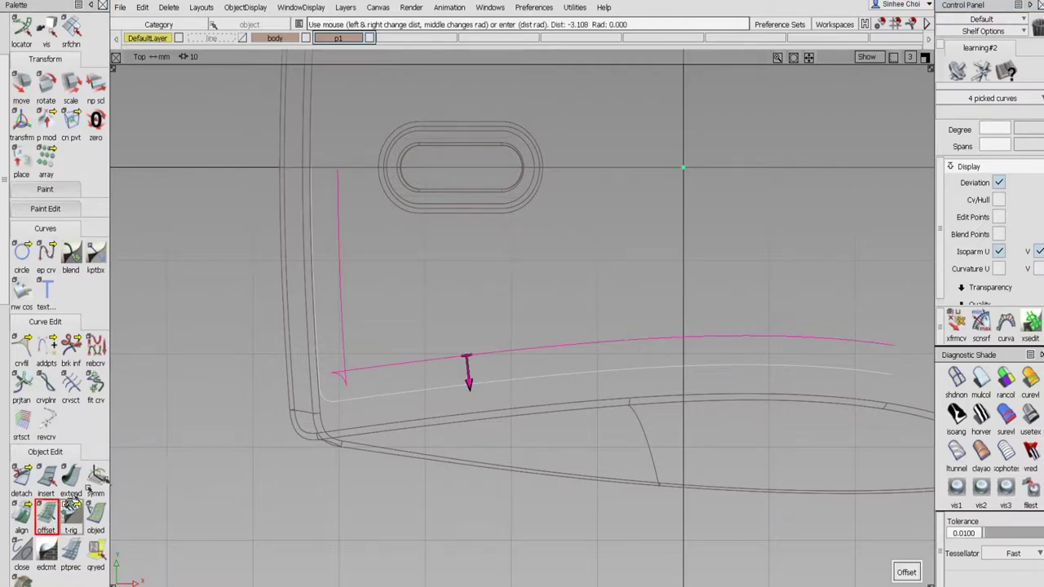
double_click(46, 513)
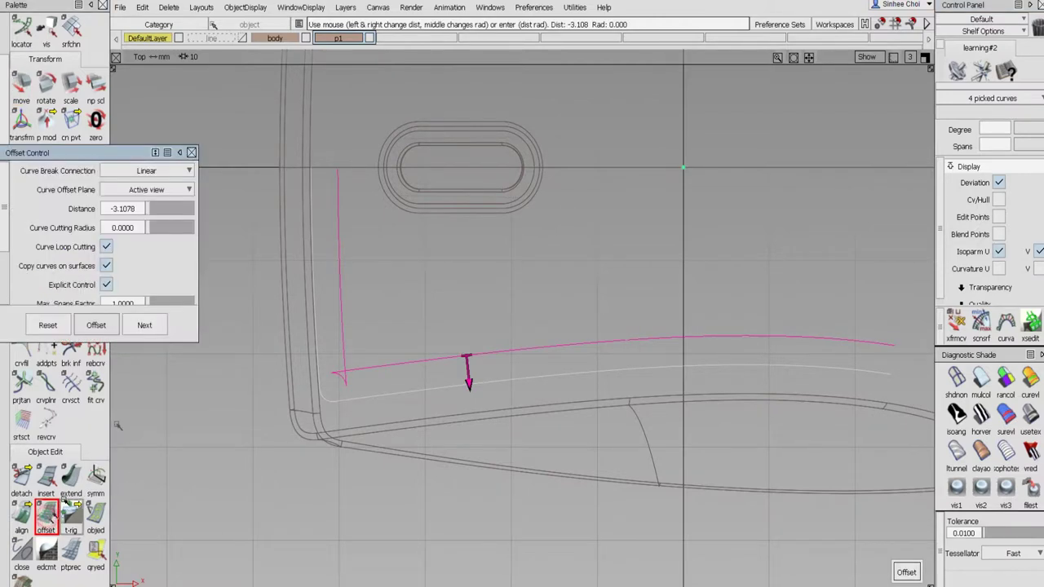
click(115, 209)
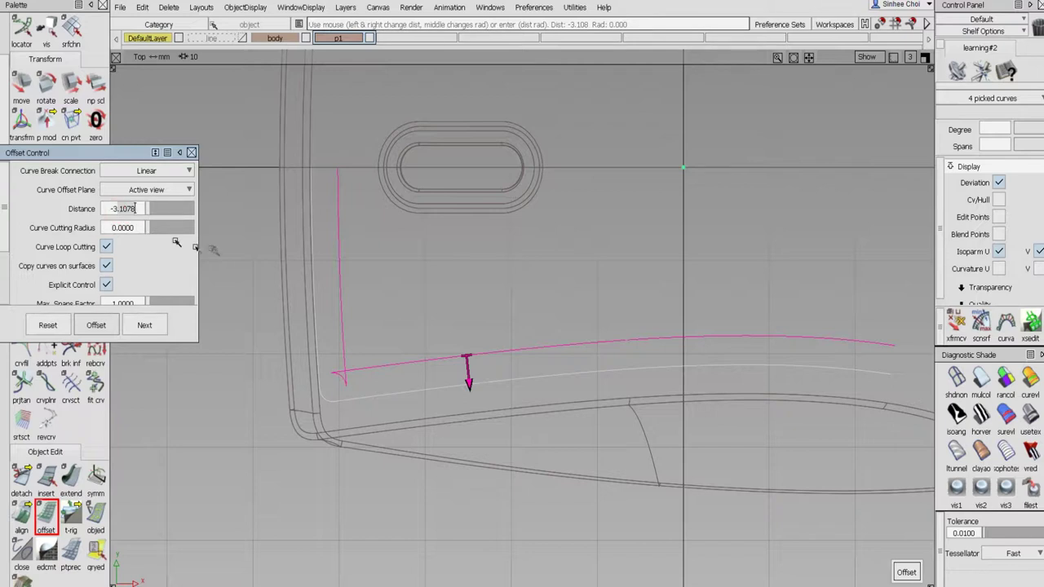
key(BackSpace)
key(BackSpace)
key(BackSpace)
key(BackSpace)
key(BackSpace)
key(BackSpace)
text(-1)
key(Return)
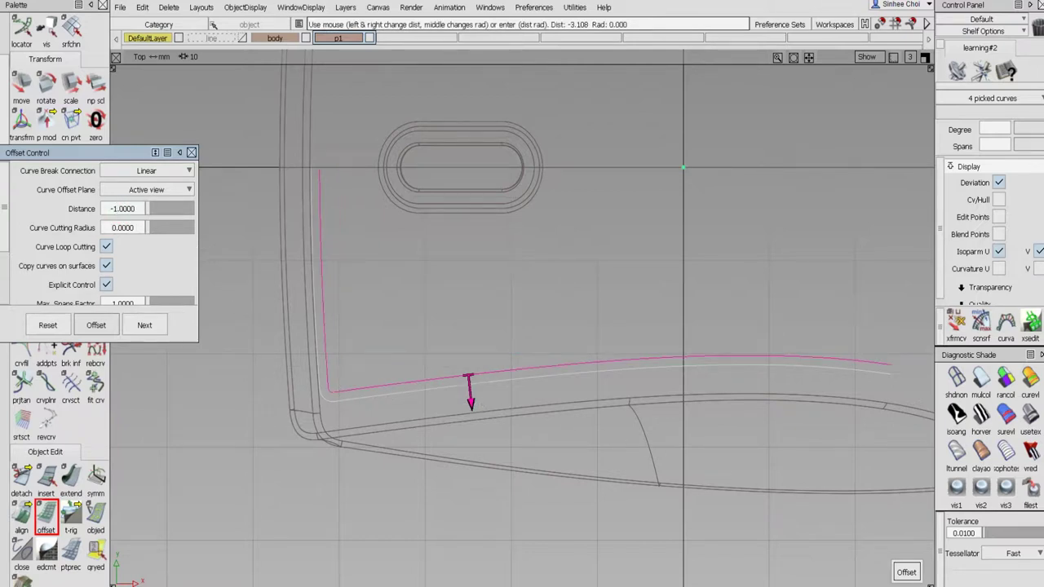
click(908, 573)
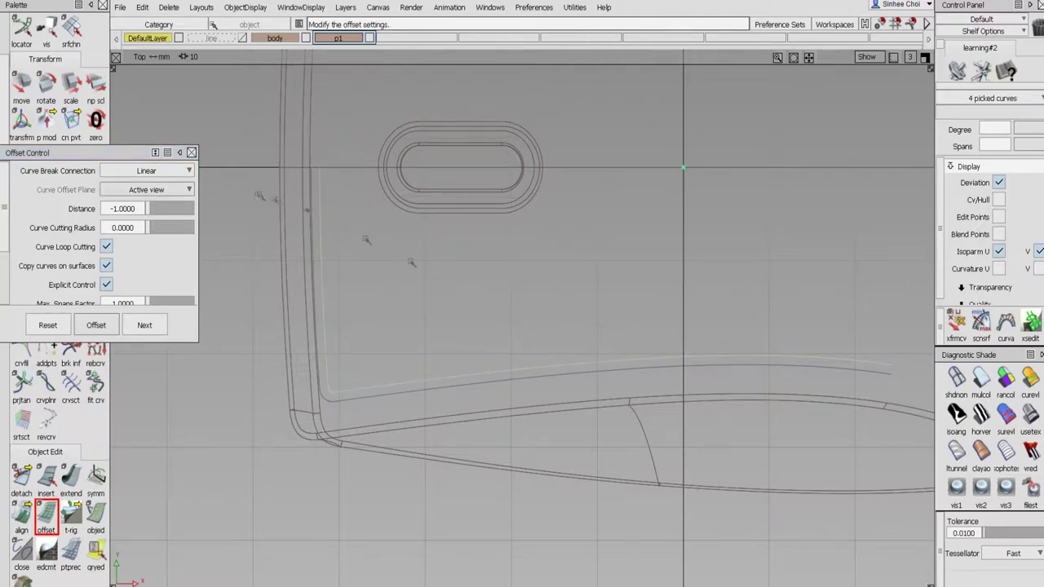
click(145, 326)
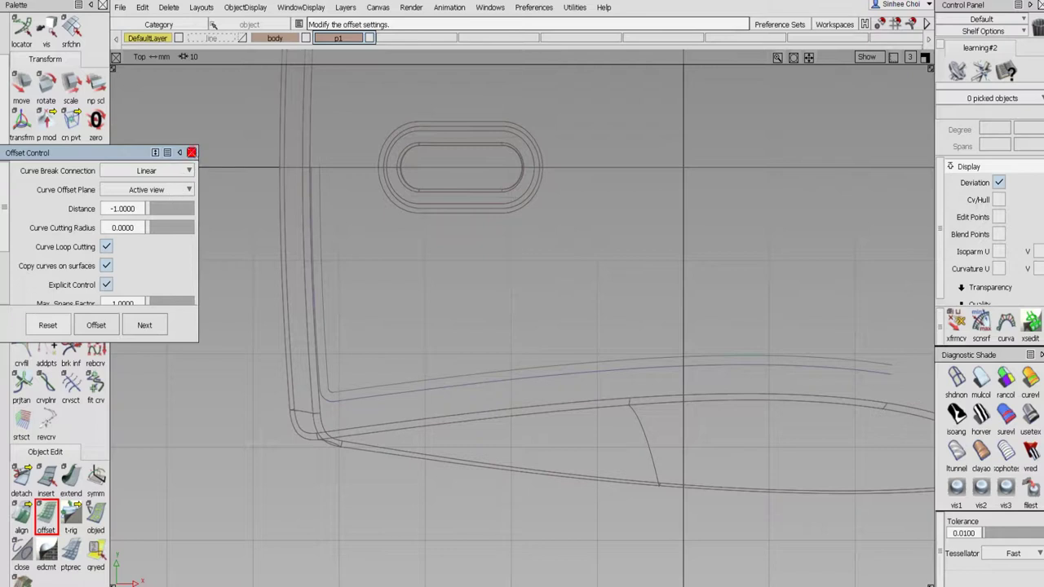
click(192, 152)
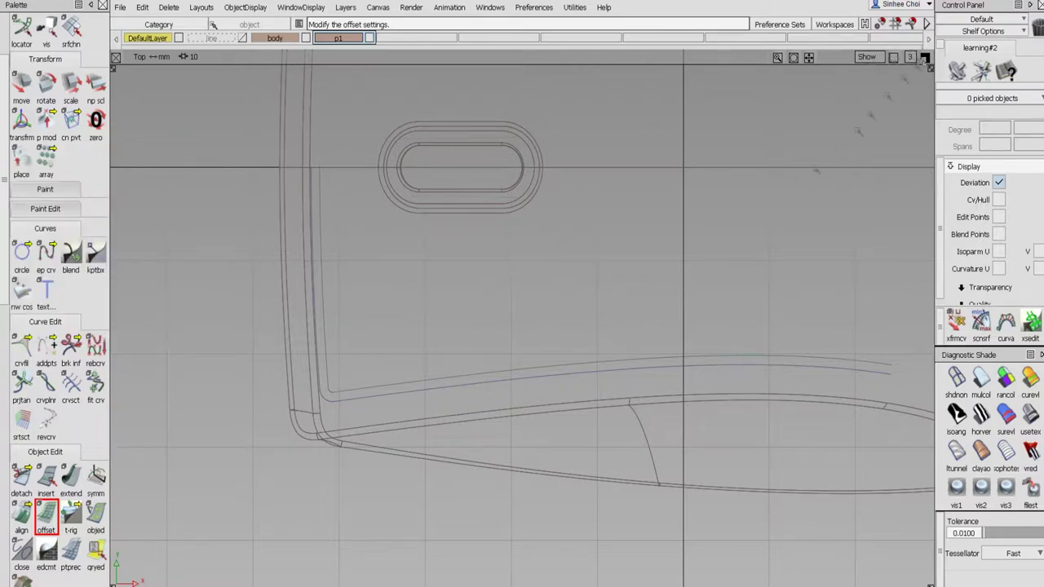
alt+shift+right_drag(816, 170, 736, 258)
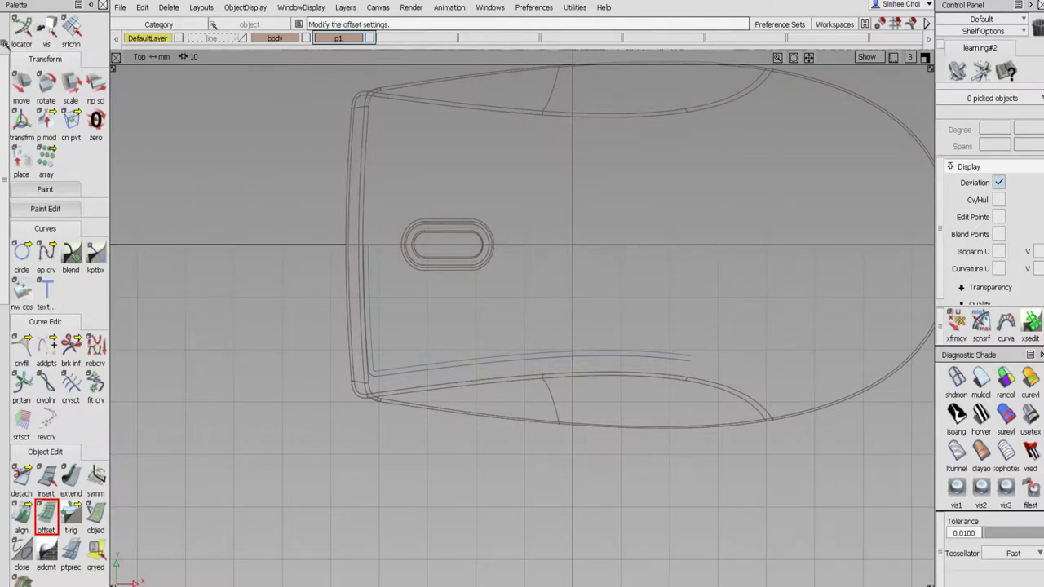
scroll(5, 45, up, 3)
click(71, 49)
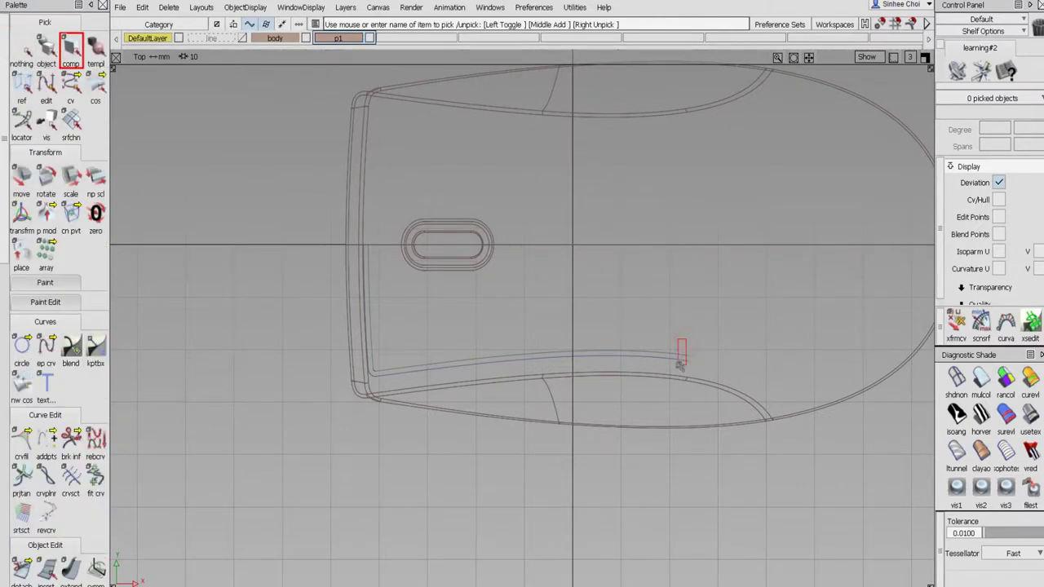
drag(680, 365, 681, 364)
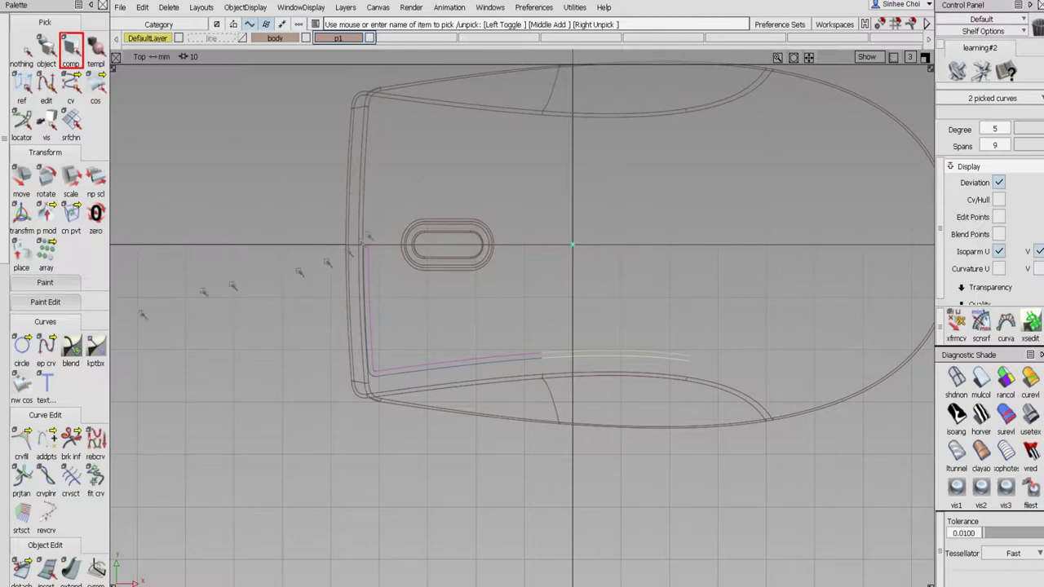
- Draw a straight edit point curve about 35 mm long along the centreline, starting at the front end of the inner offset curve
click(46, 346)
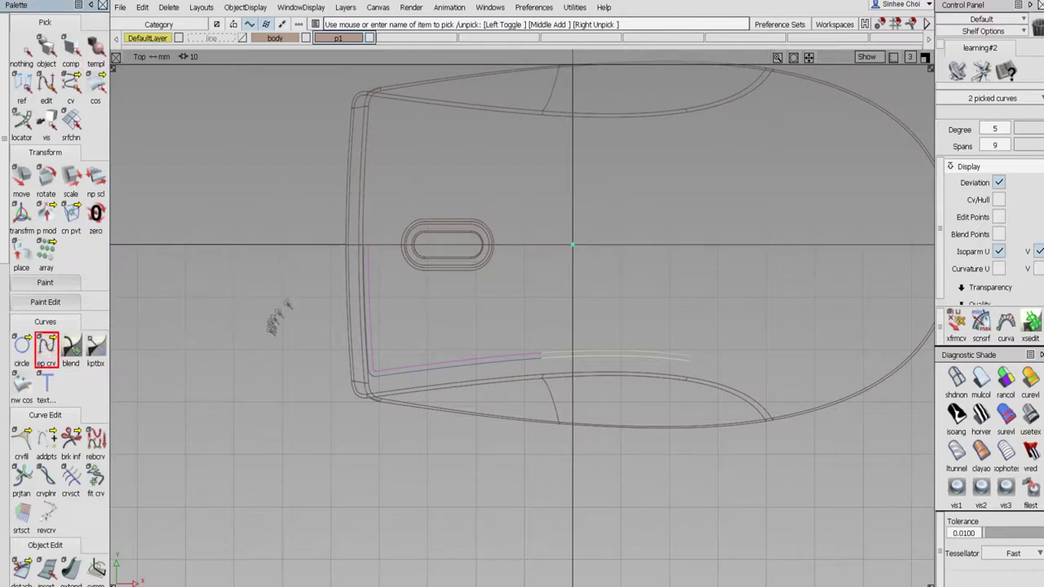
alt+shift+click(367, 247)
alt+shift+right_drag(369, 249, 465, 149)
alt+shift+right_drag(435, 206, 427, 238)
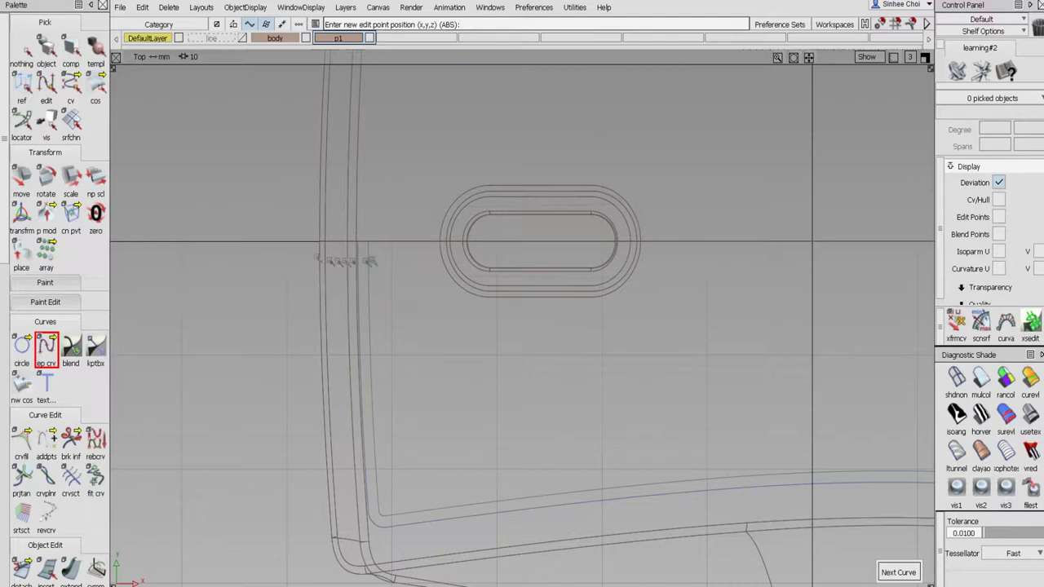
click(365, 243)
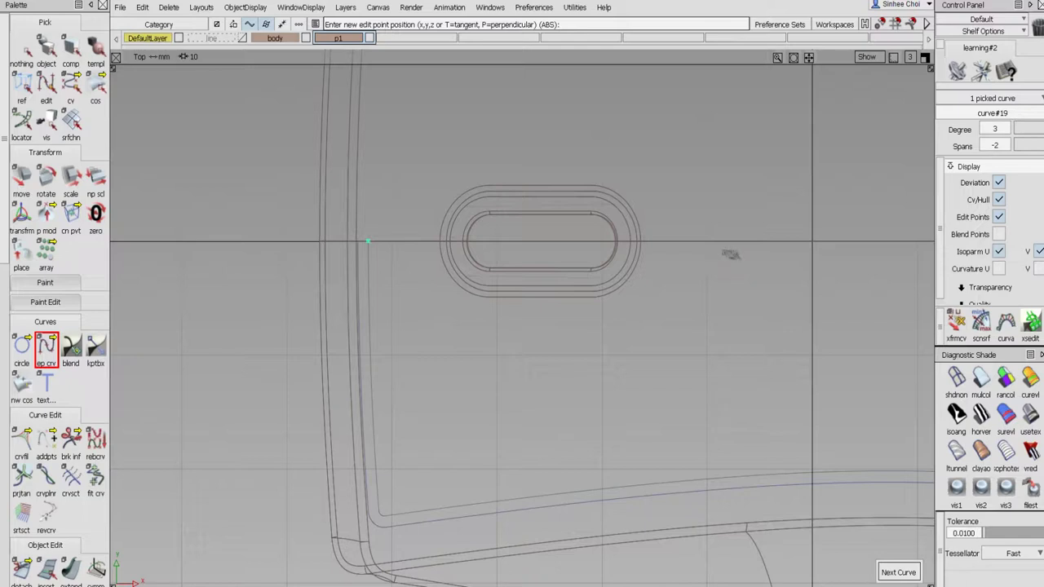
click(739, 254)
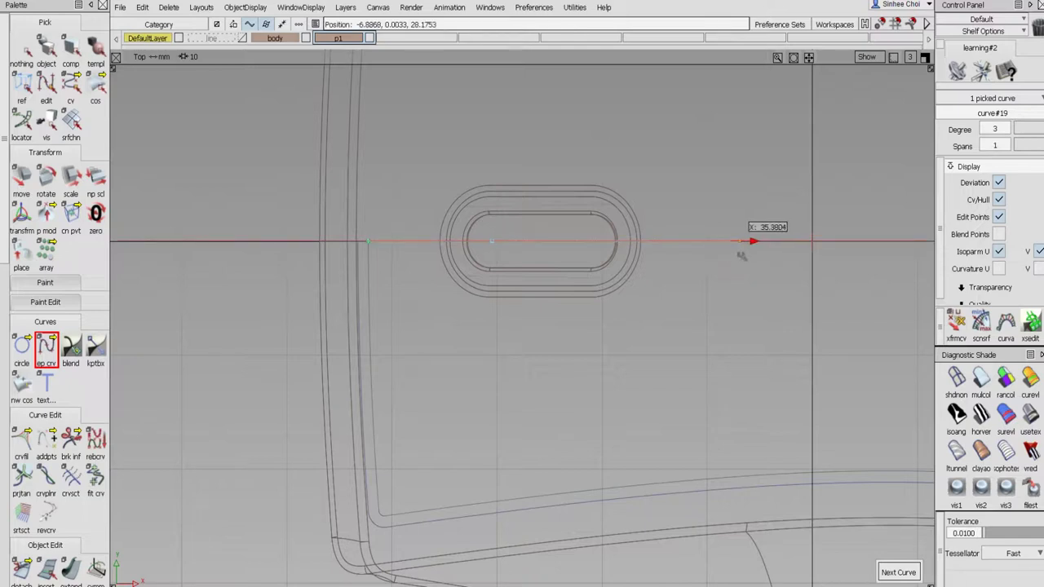
click(47, 50)
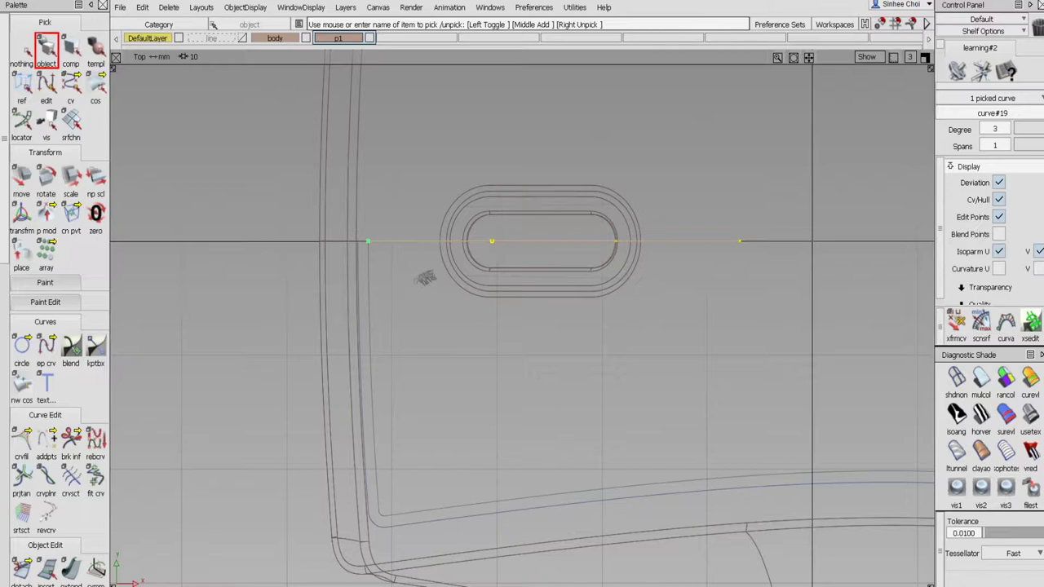
- Offset the straight centreline curve with a distance of -0.5 in the active view and close the offset settings
scroll(74, 522, down, 3)
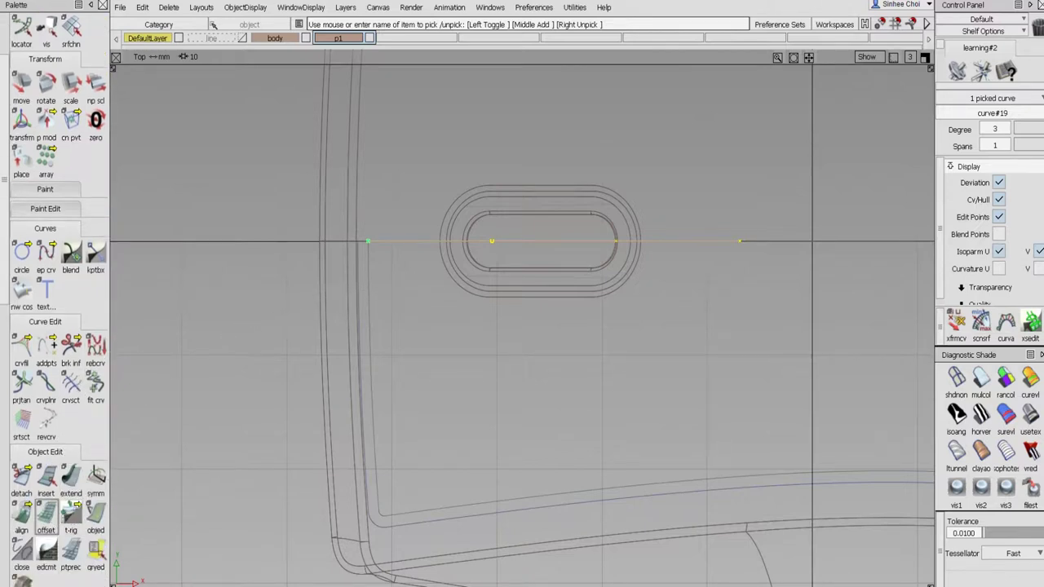
click(46, 512)
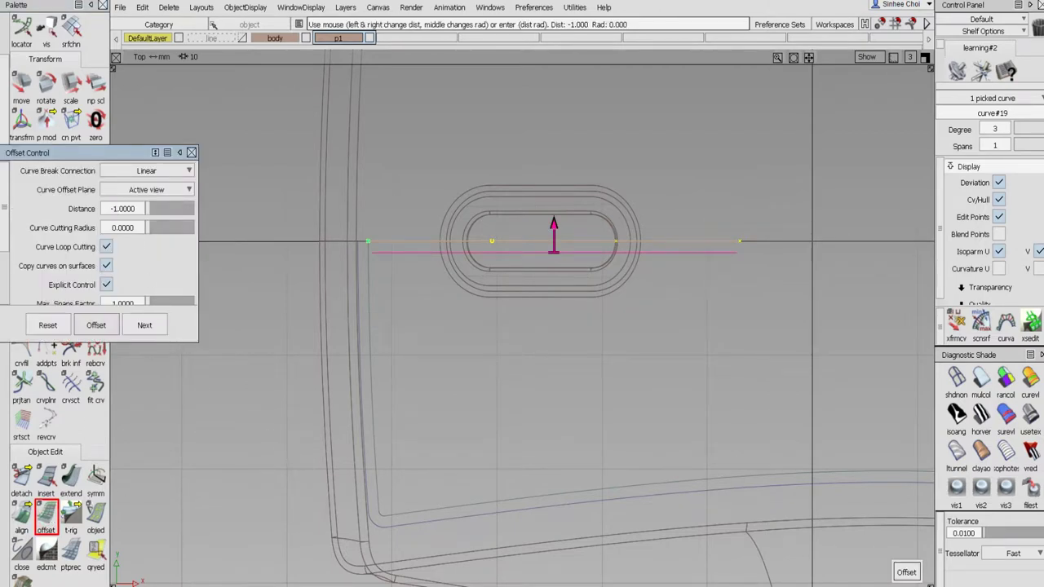
click(122, 209)
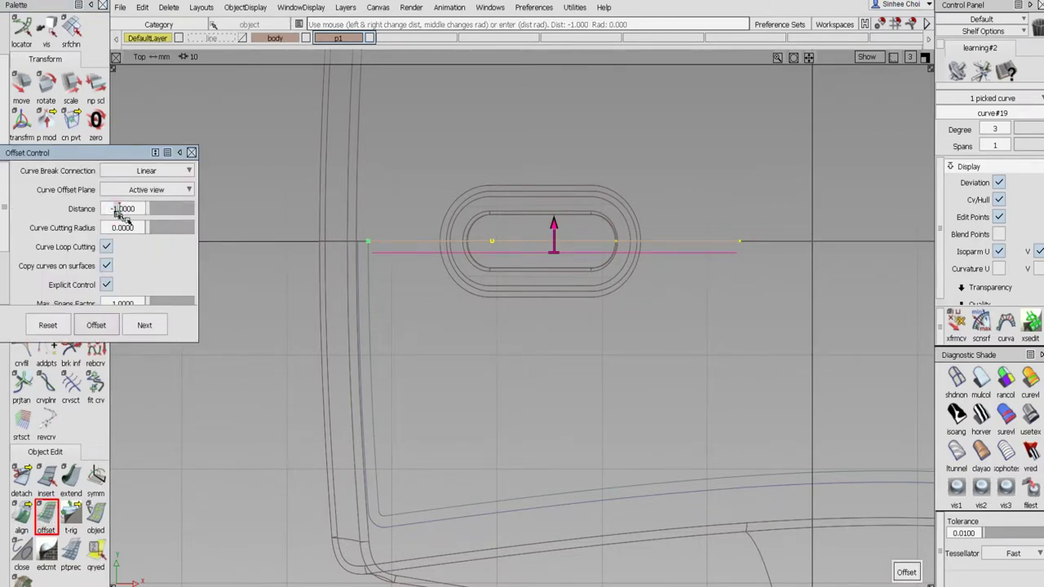
key(BackSpace)
key(BackSpace)
key(BackSpace)
key(BackSpace)
key(BackSpace)
key(BackSpace)
text(.5)
key(Return)
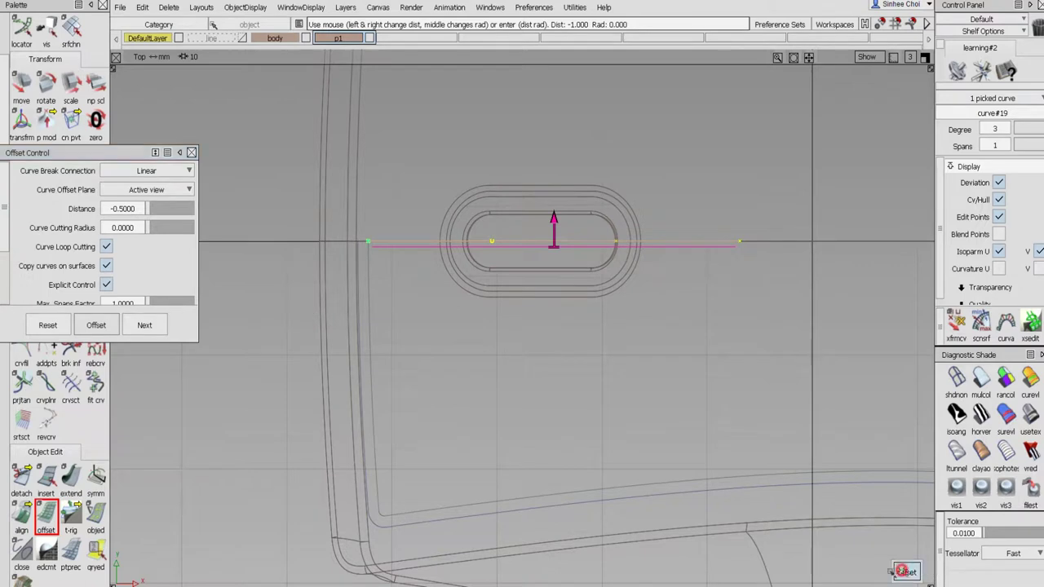
click(908, 572)
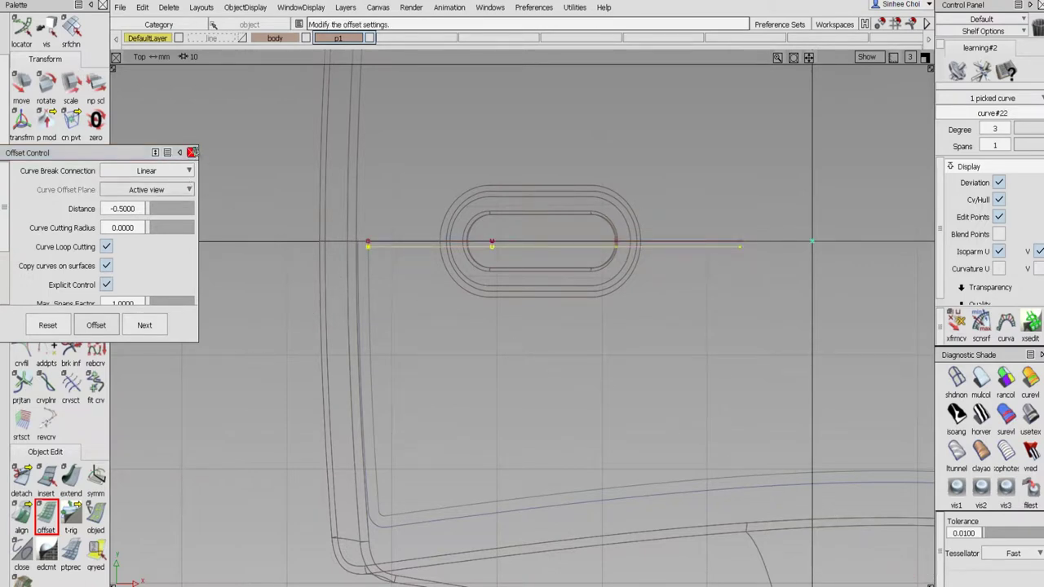
click(192, 152)
- Delete the original straight centreline curve, including its construction history, and keep its offset copy
scroll(33, 65, up, 3)
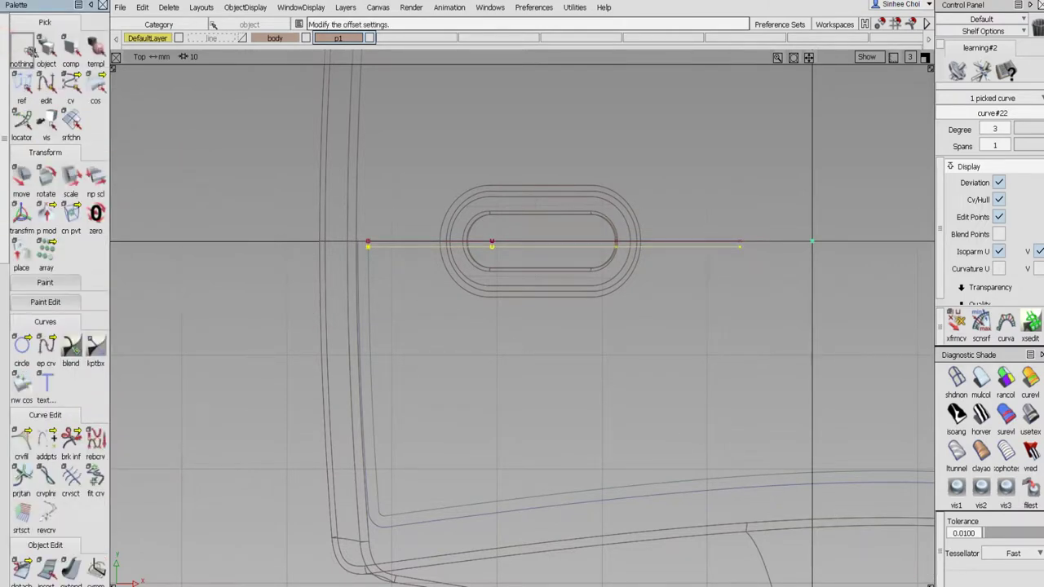
click(25, 47)
click(47, 49)
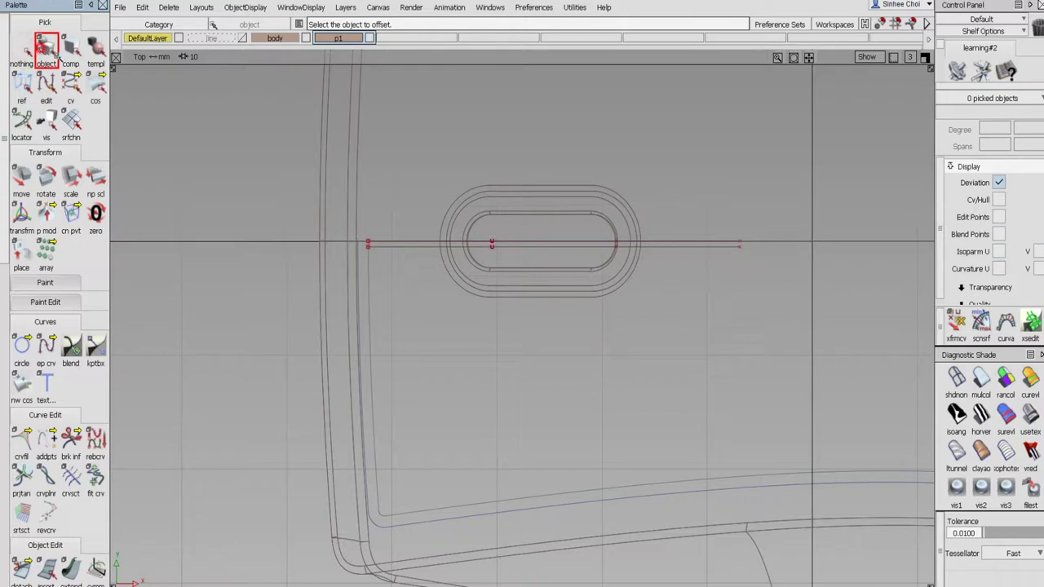
click(379, 243)
key(Delete)
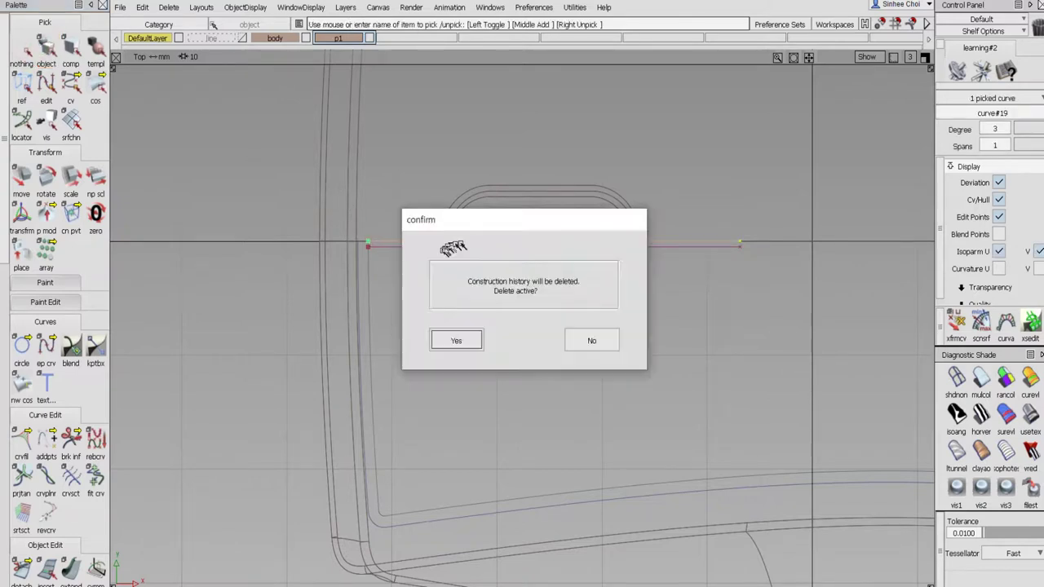
click(455, 340)
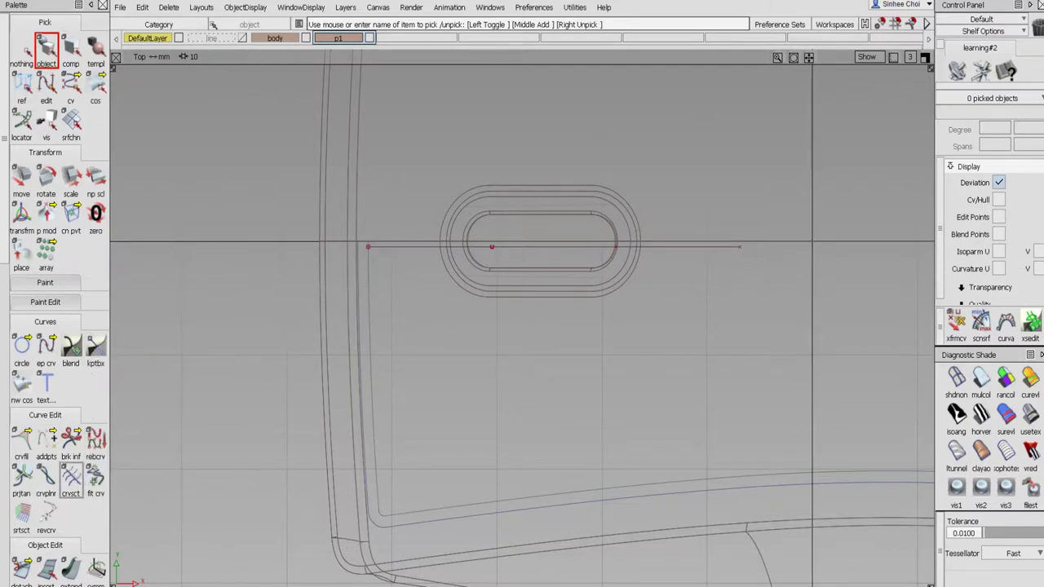
- Trim the inner front offset curve where it meets the offset straight line, removing its construction history and keeping the side portion
click(71, 476)
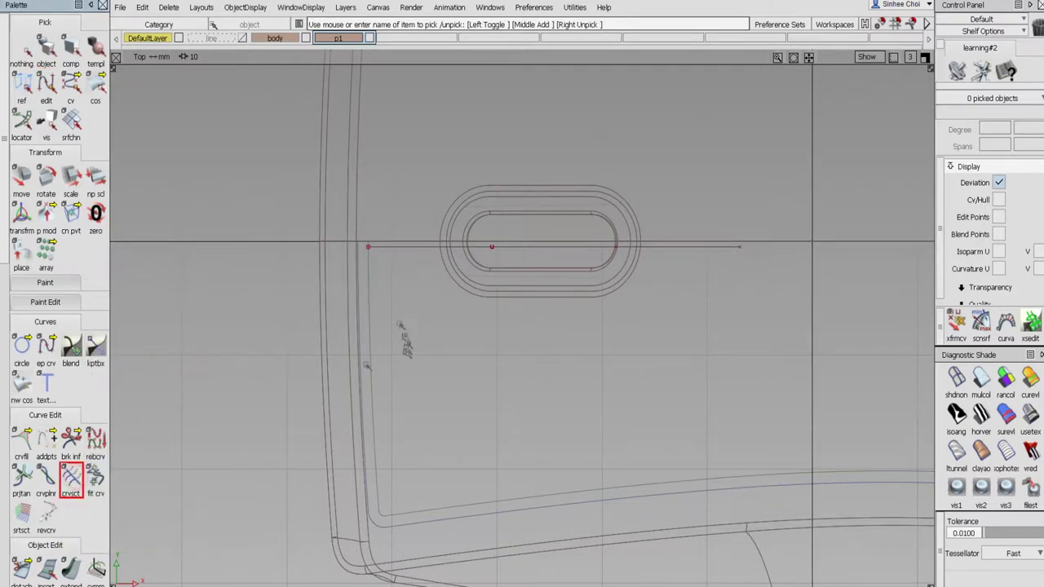
click(368, 269)
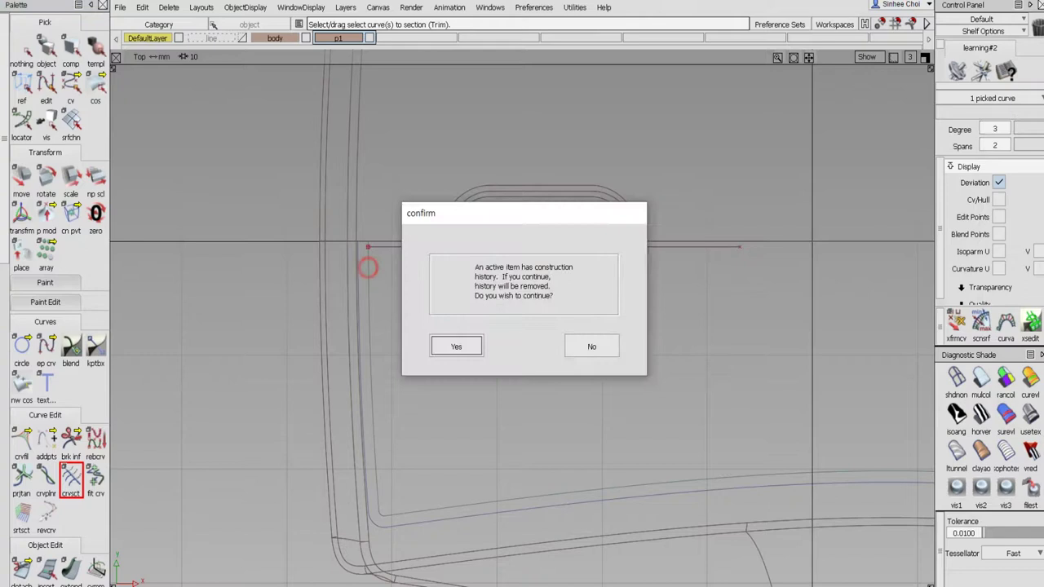
click(456, 345)
click(912, 572)
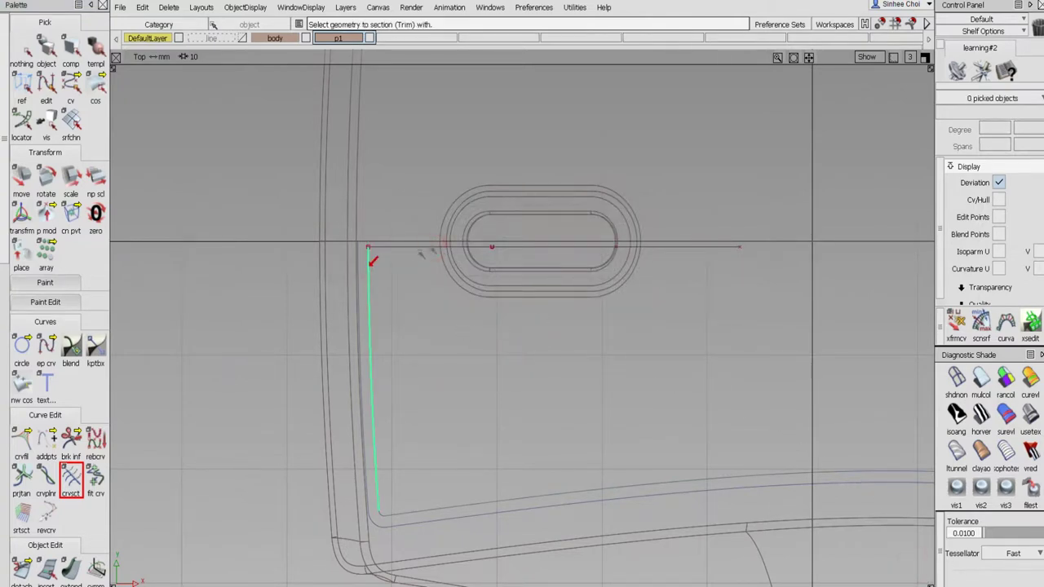
click(23, 50)
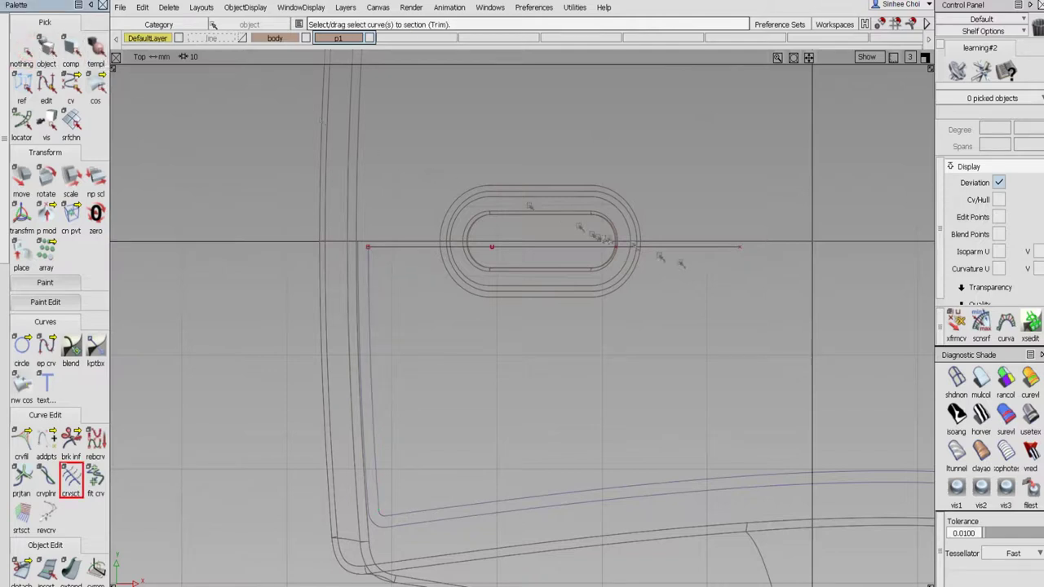
- Create a circle and move it so its centre sits on the centreline, level with the rear end of the offset line
click(21, 346)
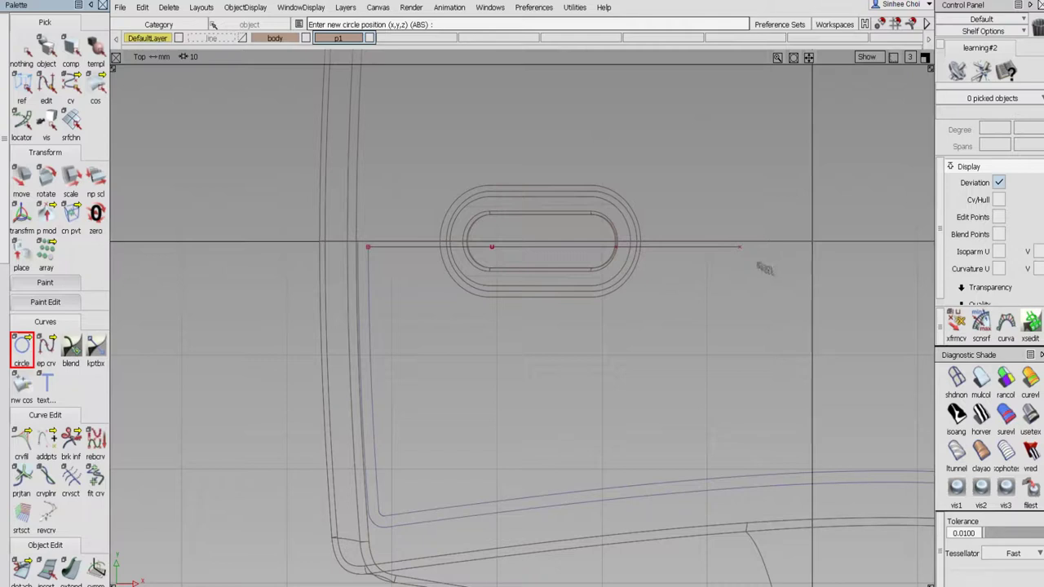
click(757, 263)
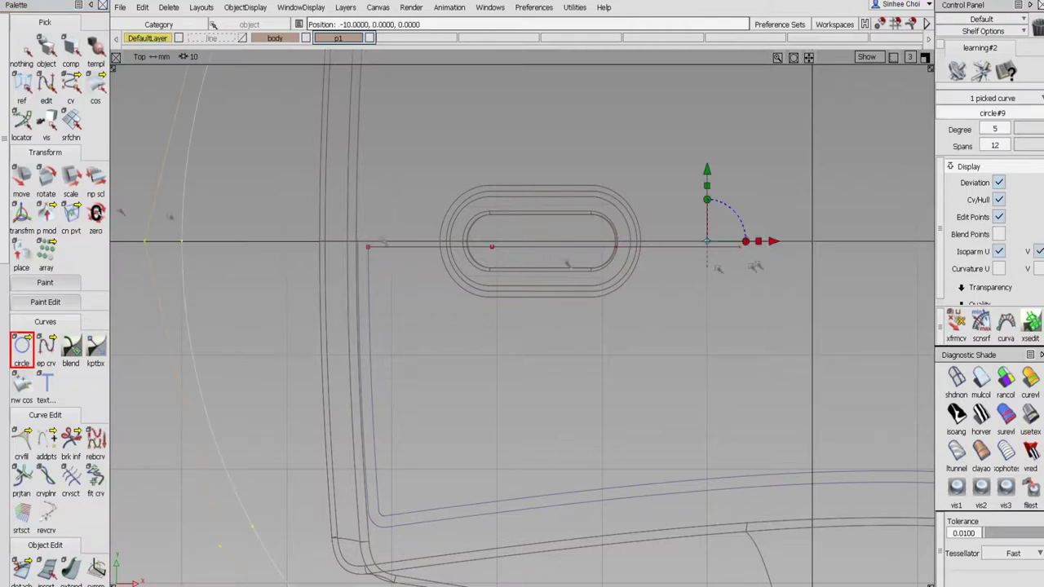
click(21, 175)
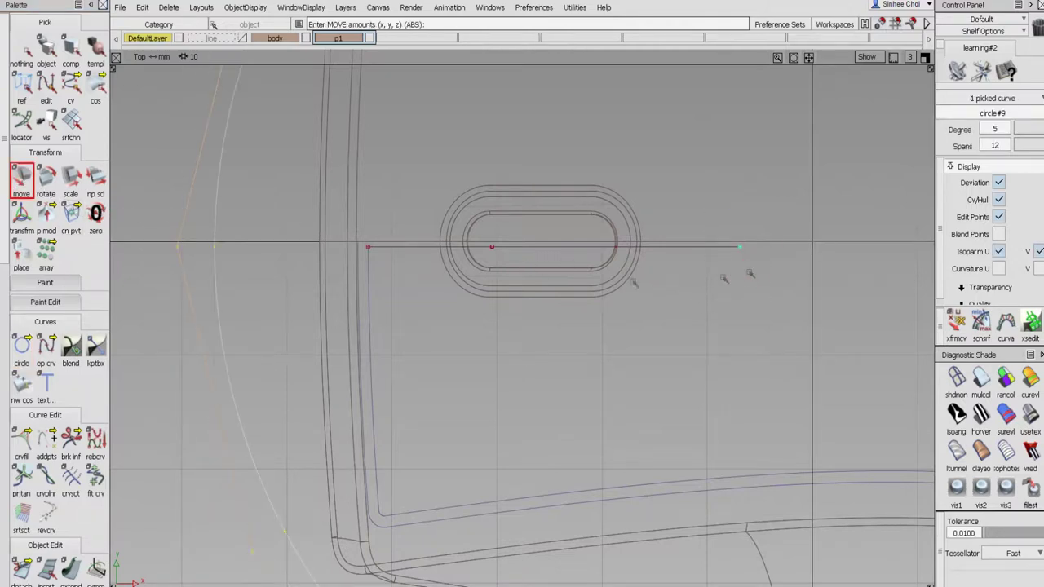
click(22, 181)
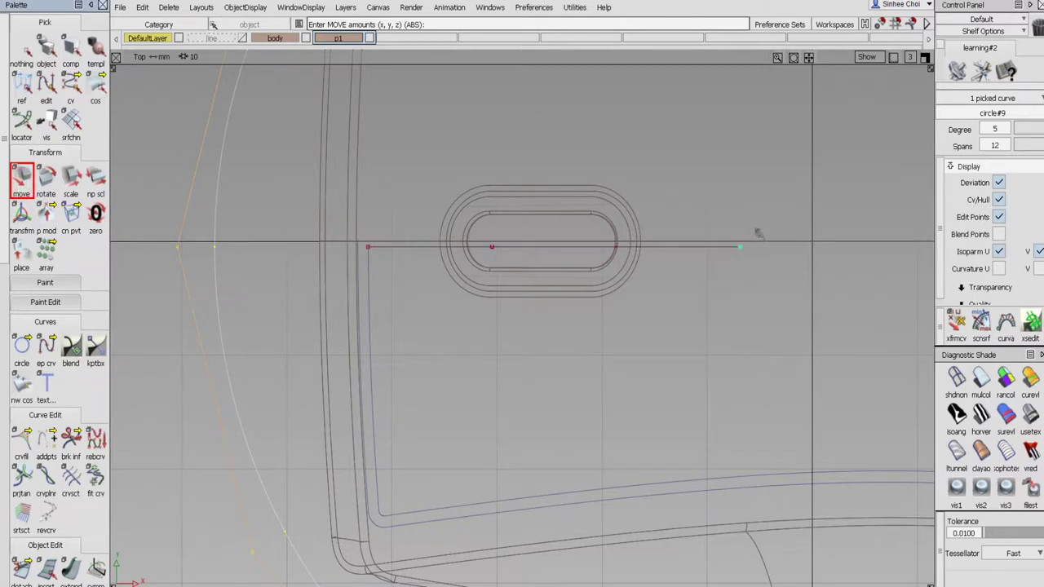
drag(757, 234, 740, 229)
- Scale the circle to 3 around its centre at the rear end of the offset line
click(72, 181)
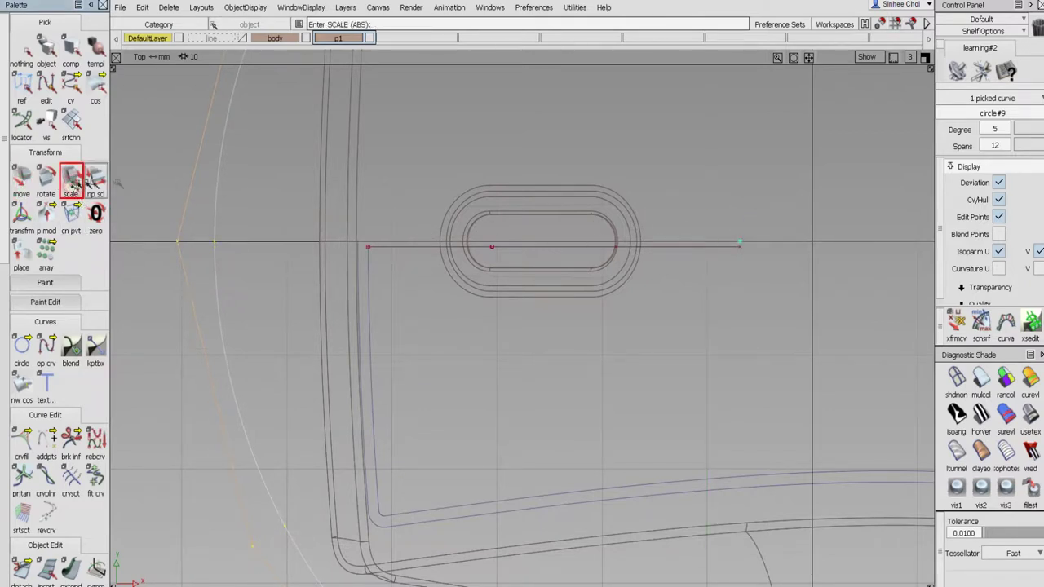
click(740, 241)
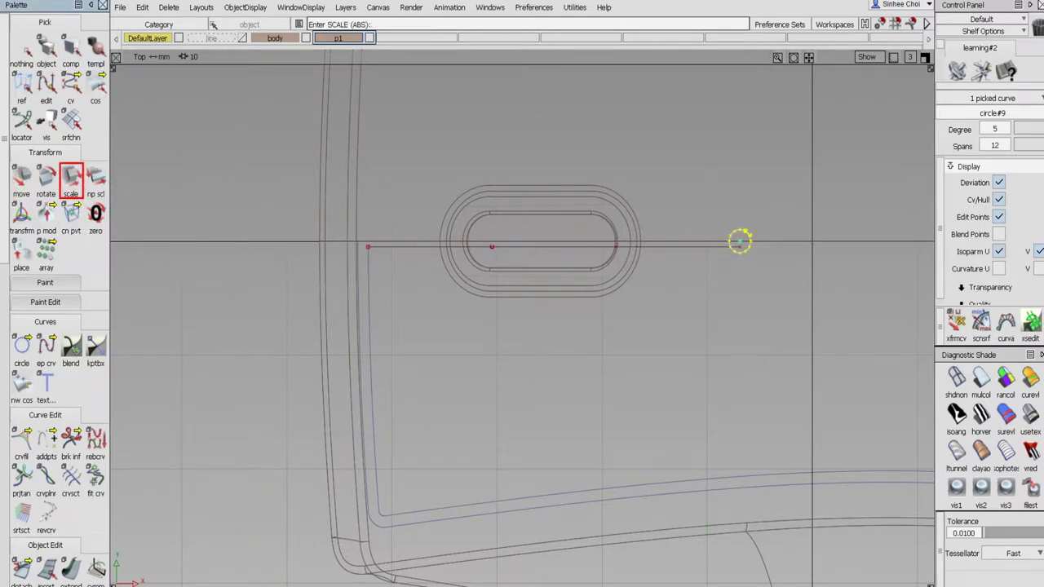
alt+shift+right_drag(489, 261, 449, 337)
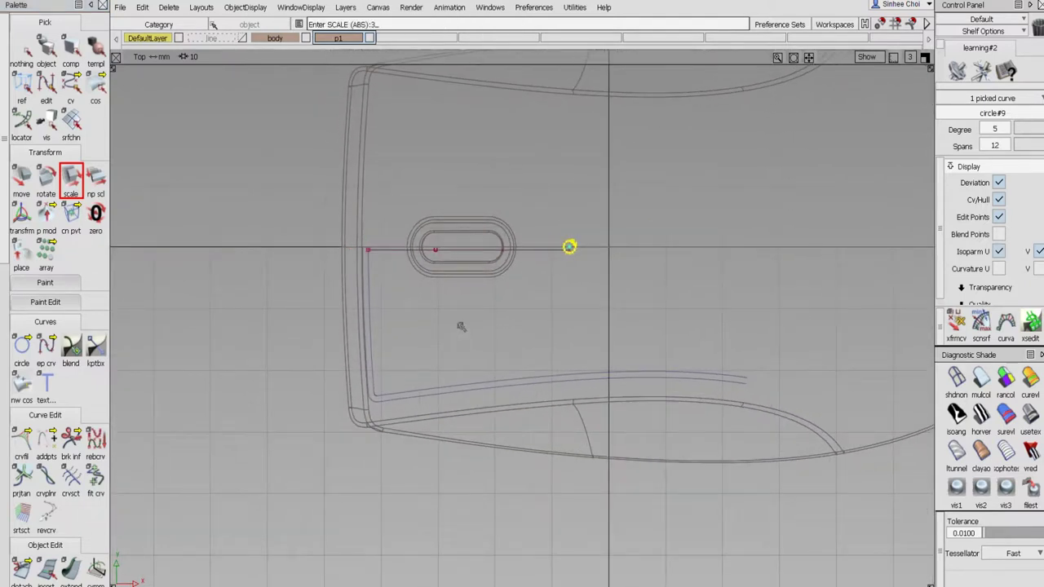
key(Return)
alt+shift+right_drag(615, 330, 664, 175)
alt+shift+middle_drag(716, 150, 615, 163)
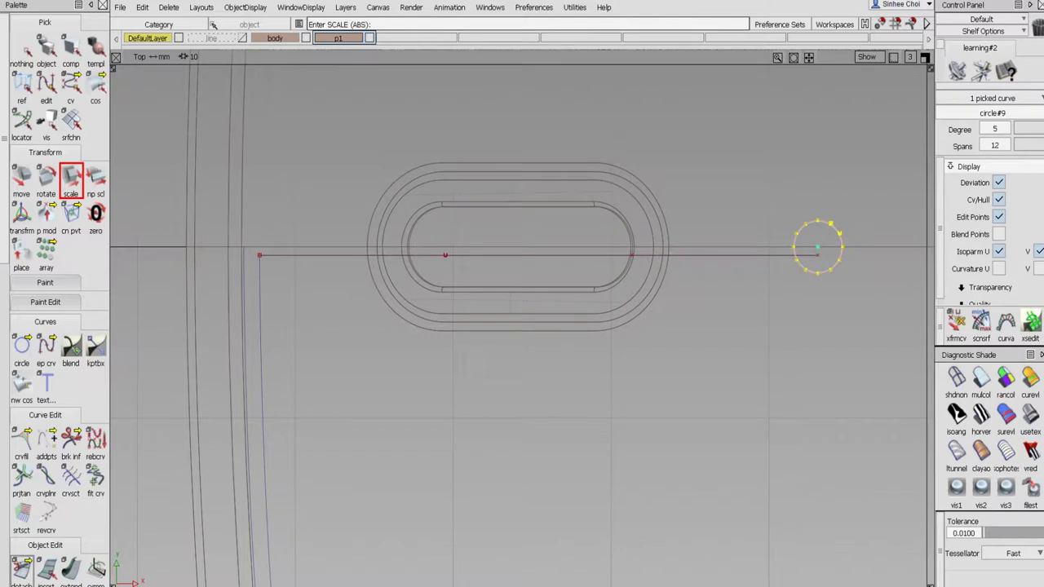
- Detach the circle at its rearmost point on the centreline
click(25, 578)
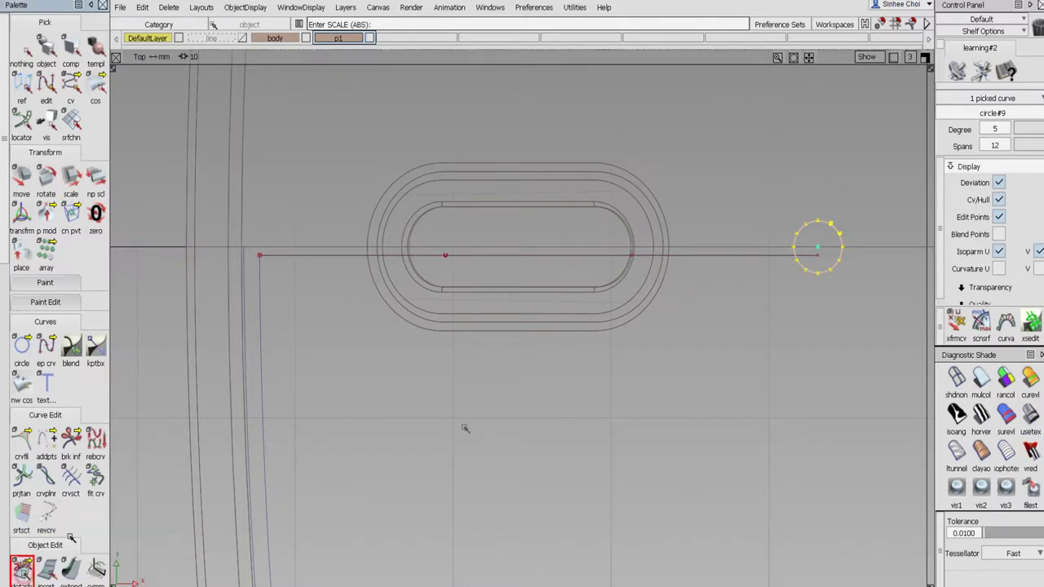
click(843, 254)
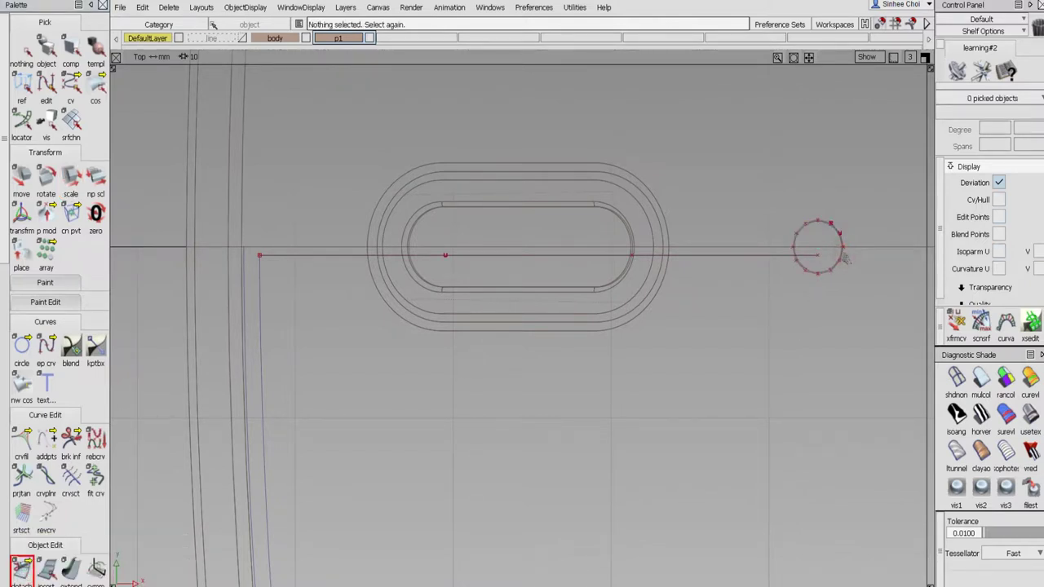
click(23, 571)
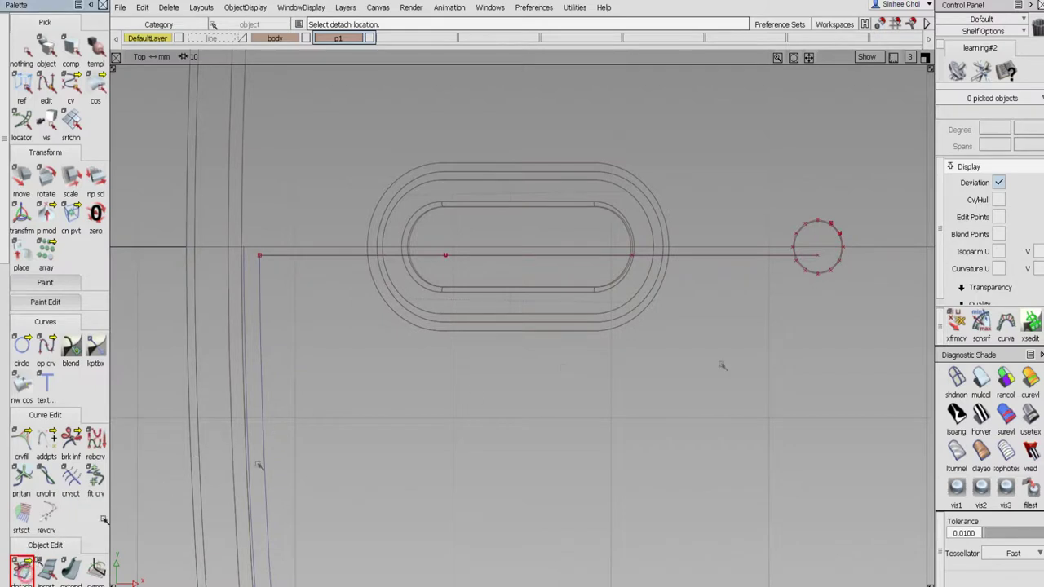
click(840, 251)
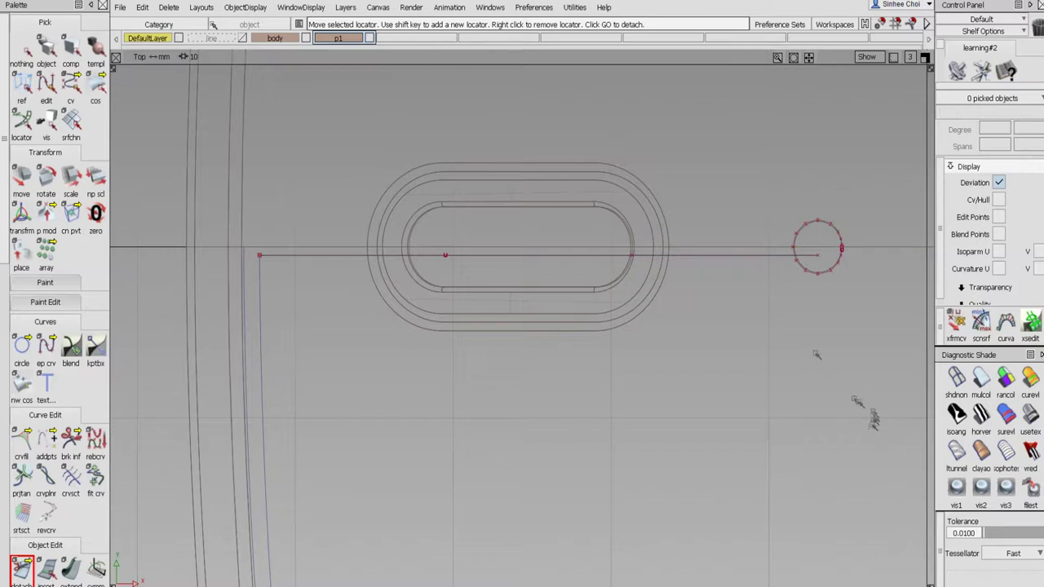
- Trim the circle with the offset line, keeping the arc on the side curve's side, and trim the line back to the arc
click(71, 479)
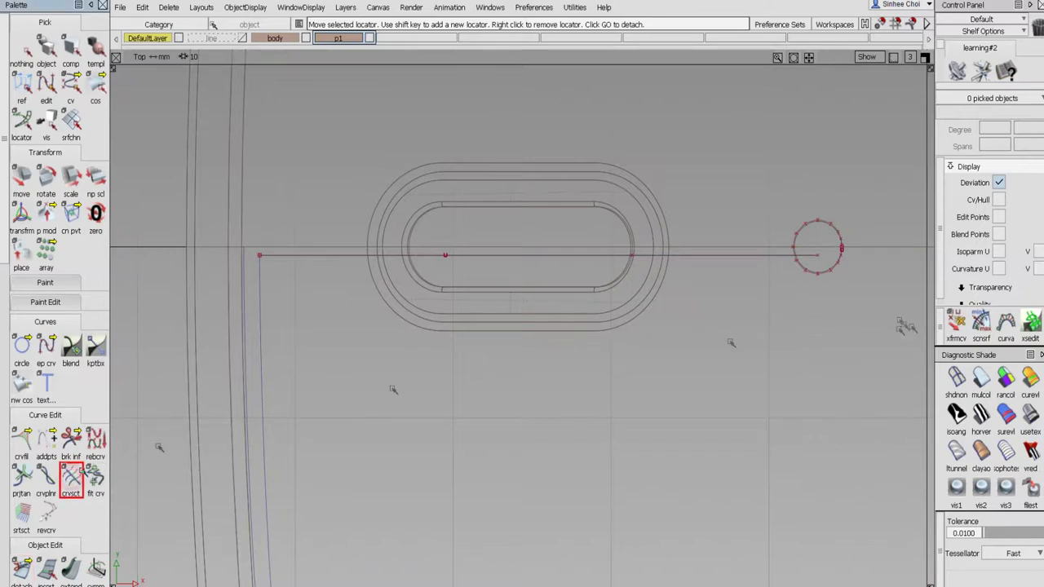
click(828, 267)
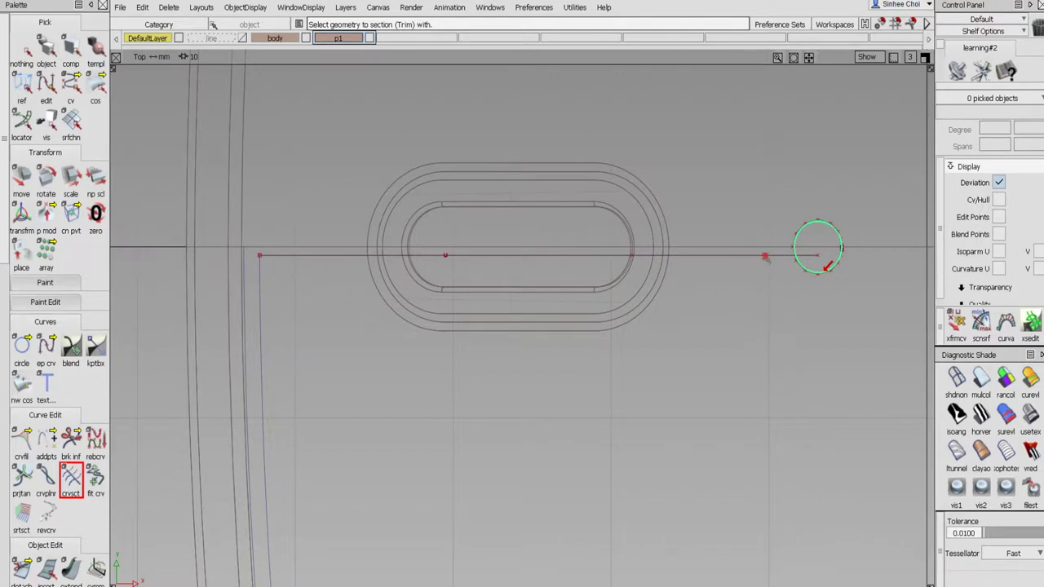
click(765, 257)
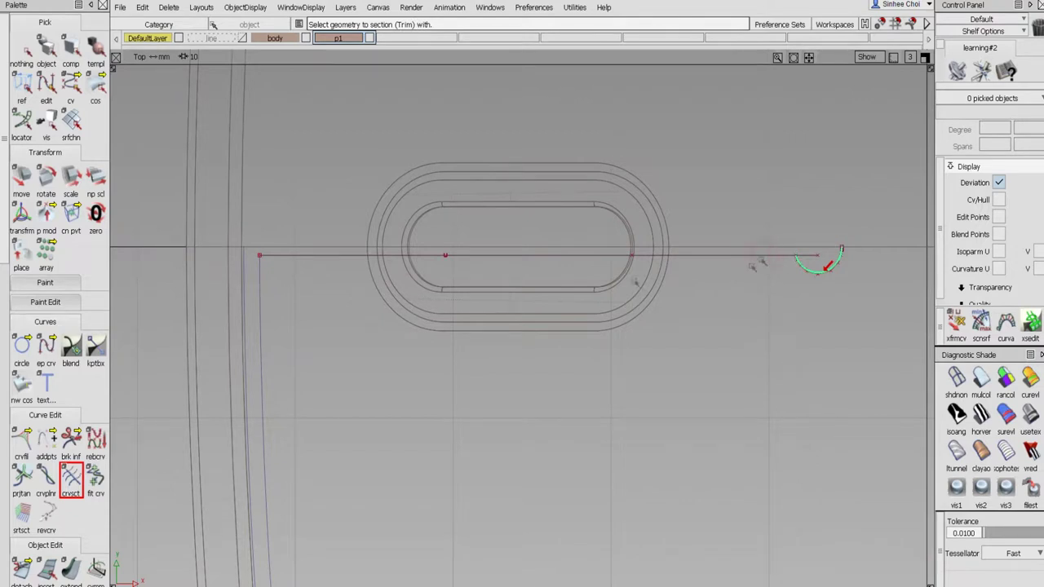
click(72, 478)
click(788, 253)
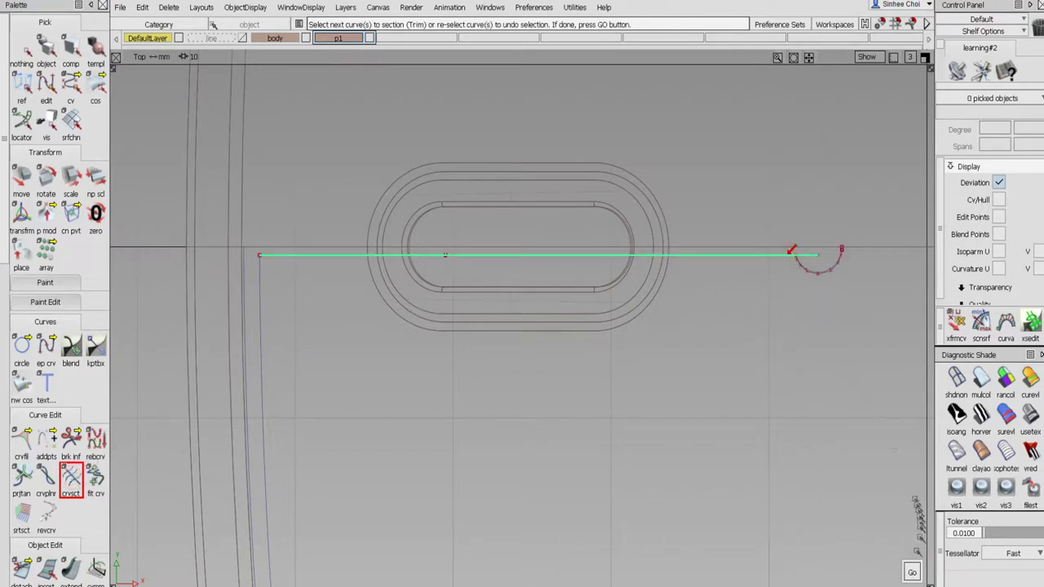
click(911, 572)
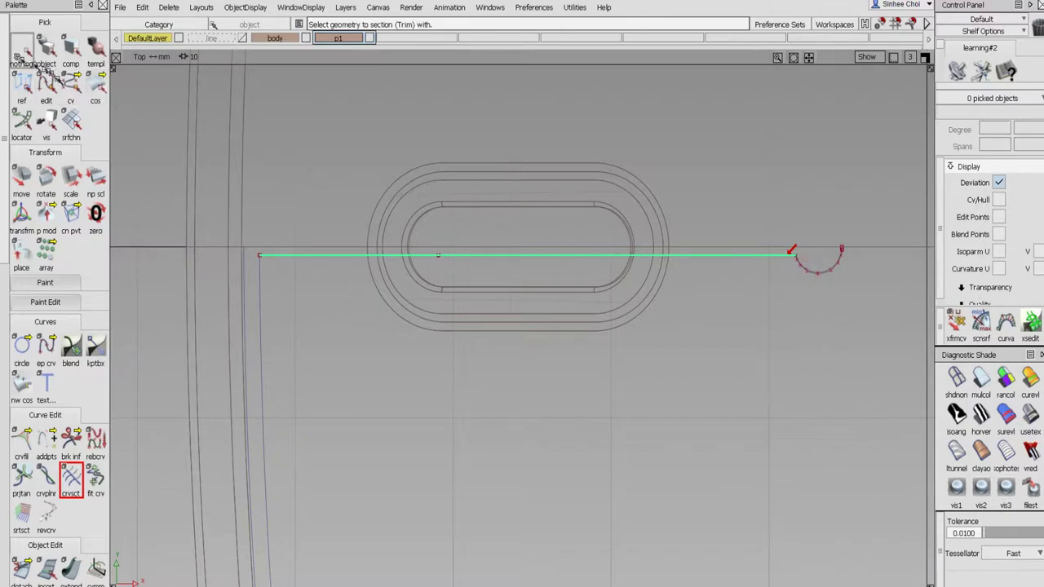
- Pick the trimmed offset line and arc and examine them against the body in the perspective and top views
click(46, 50)
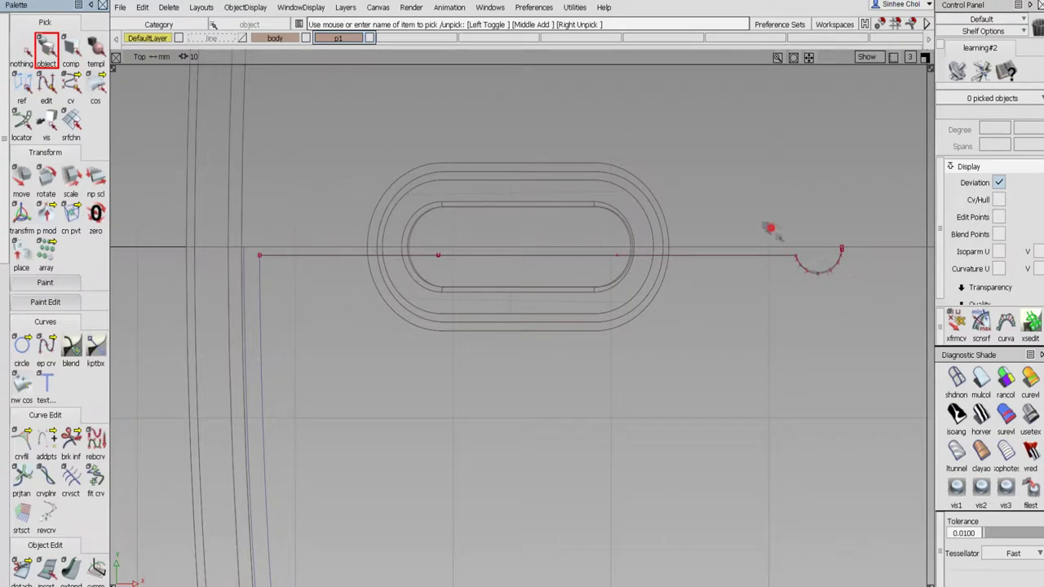
drag(767, 224, 845, 307)
alt+shift+right_drag(775, 349, 721, 420)
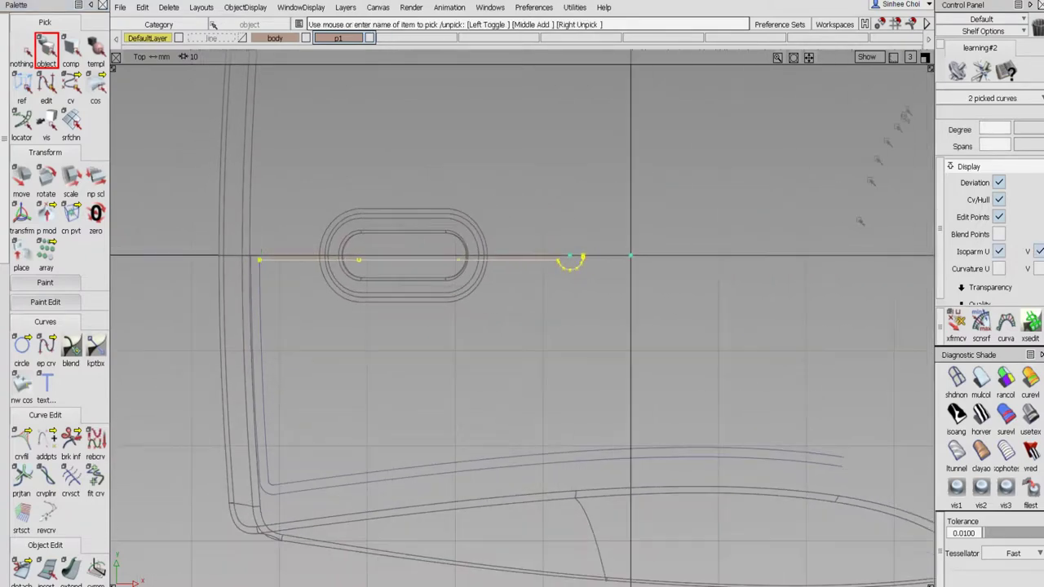
click(925, 58)
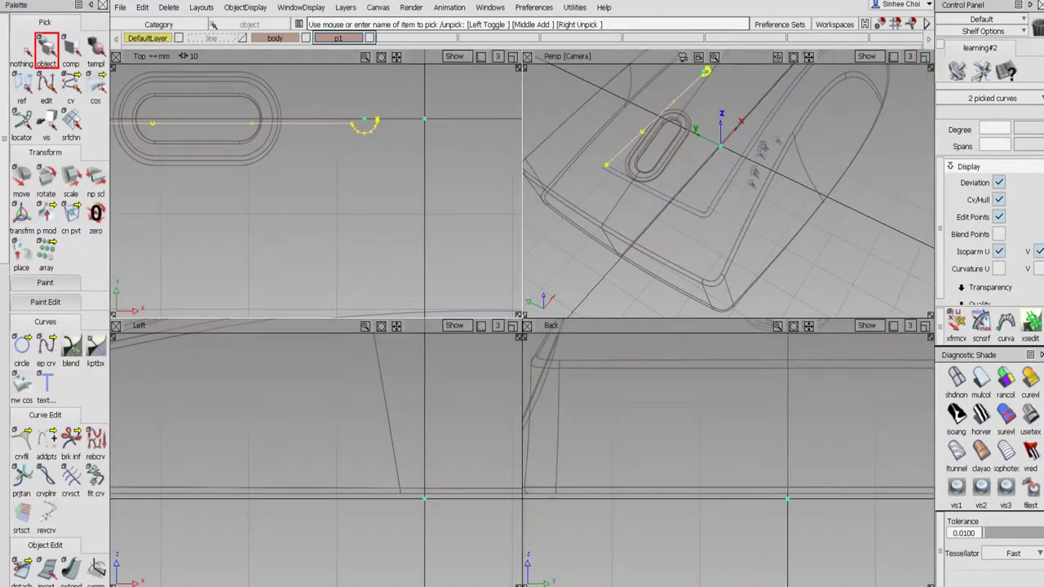
alt+shift+drag(718, 179, 825, 172)
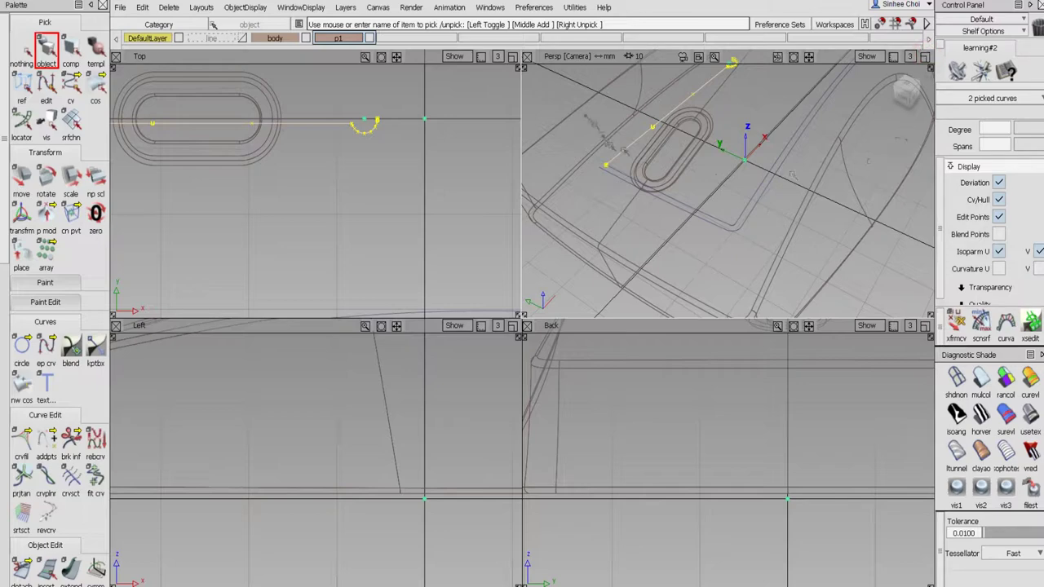
click(513, 57)
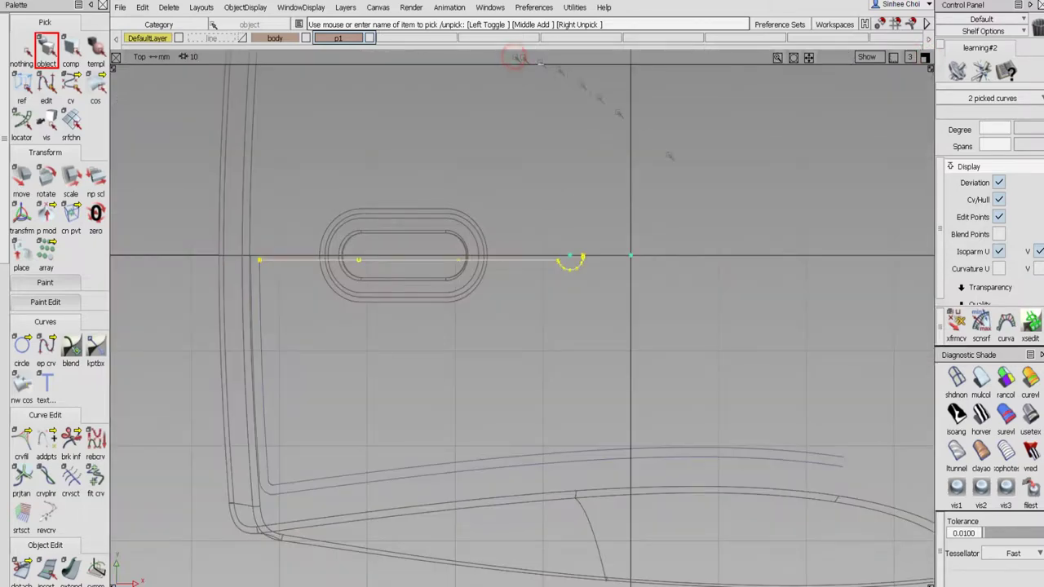
alt+shift+right_drag(717, 196, 683, 228)
alt+shift+middle_drag(582, 326, 576, 314)
alt+shift+right_drag(575, 316, 571, 295)
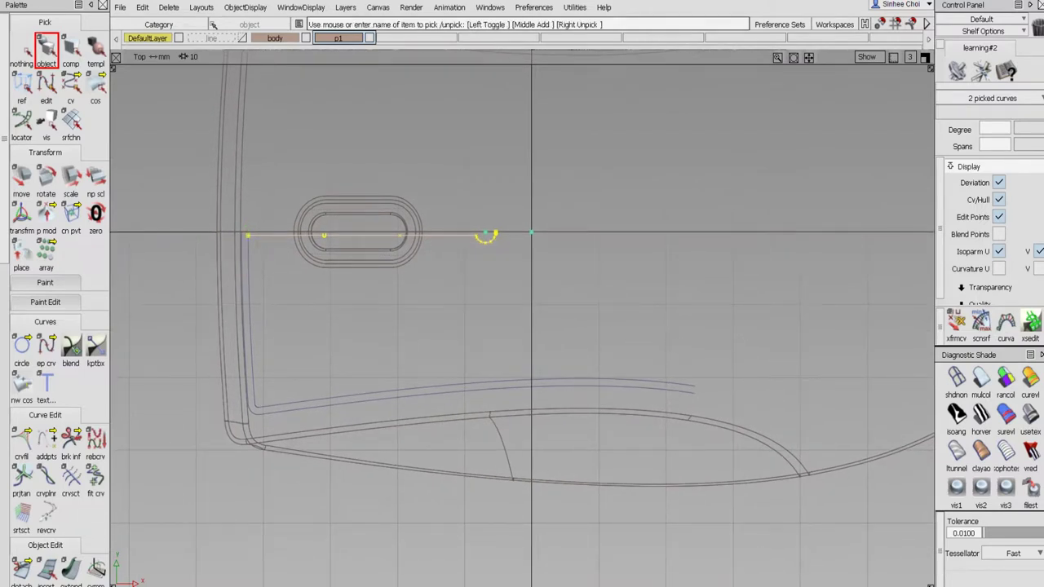
click(70, 51)
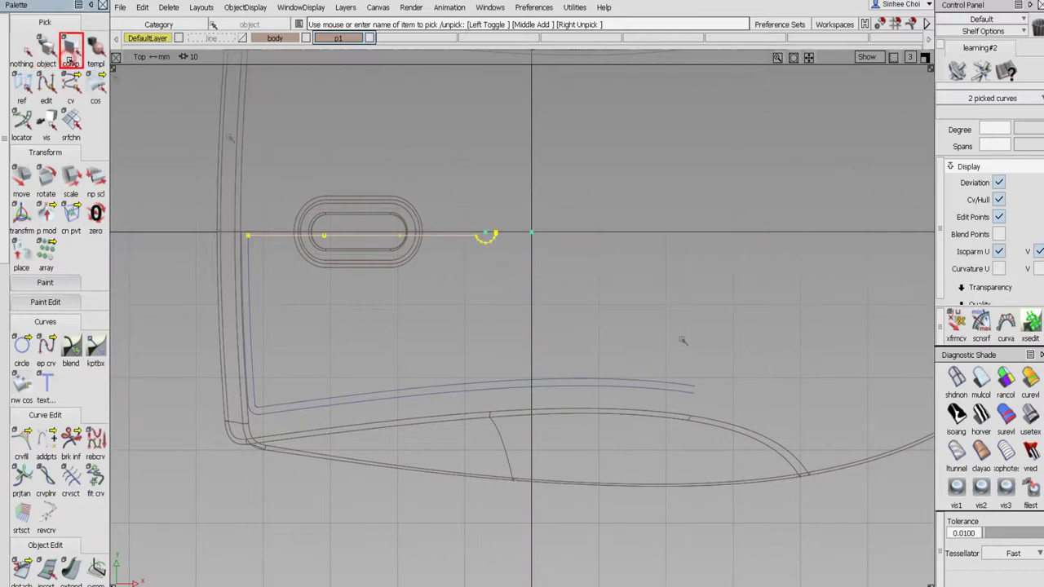
click(672, 381)
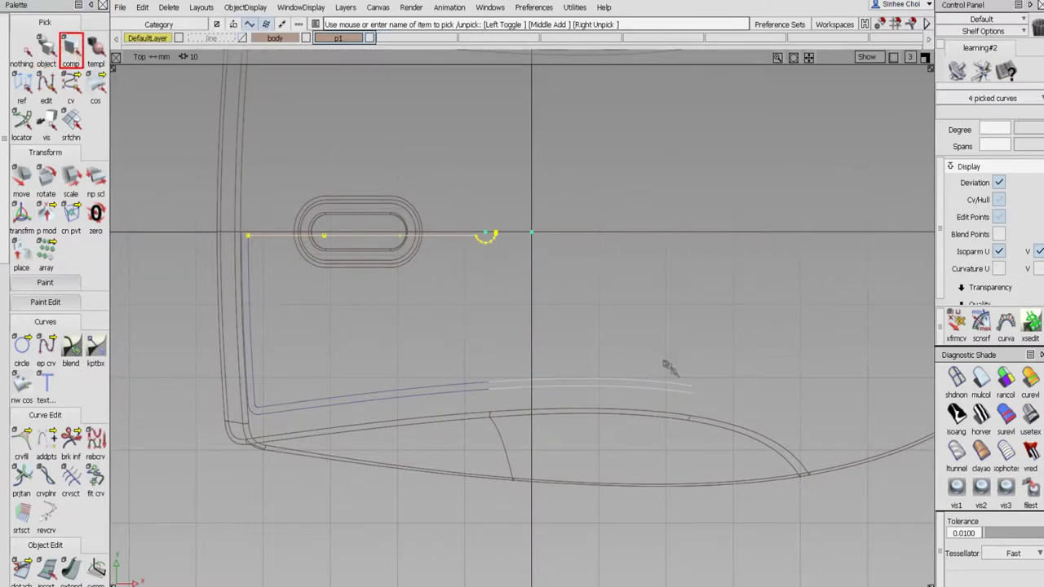
drag(667, 370, 673, 398)
click(47, 349)
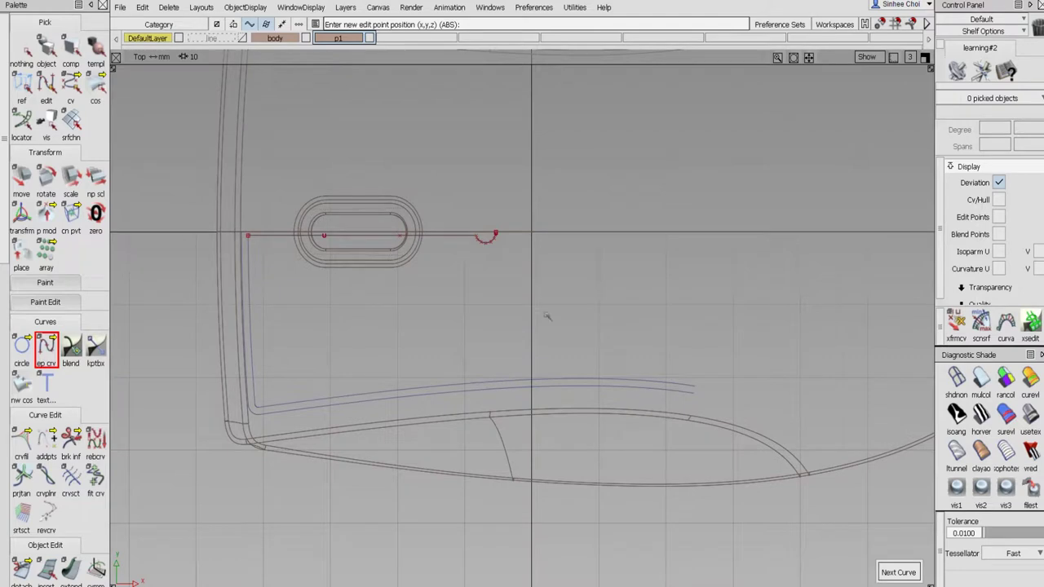
alt+shift+right_drag(551, 314, 582, 278)
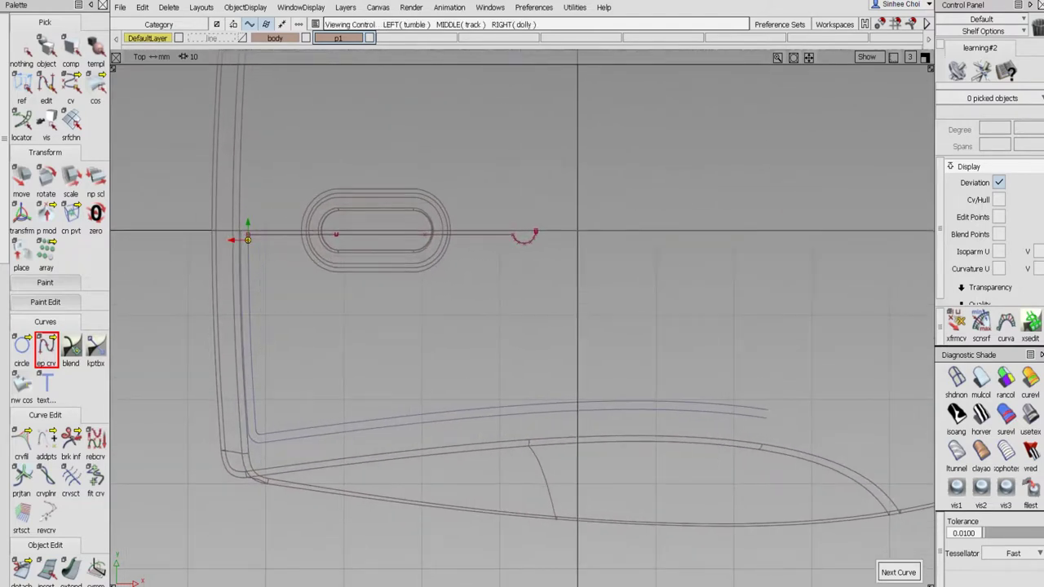
click(643, 420)
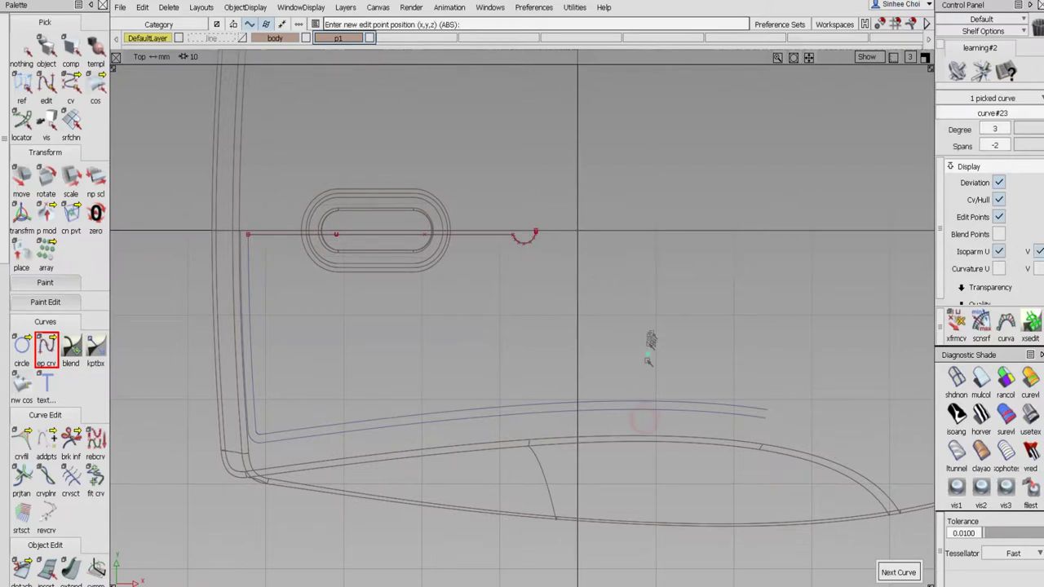
- Delete the rear segments of the two parallel side curves together with the stray edit point above them
click(71, 51)
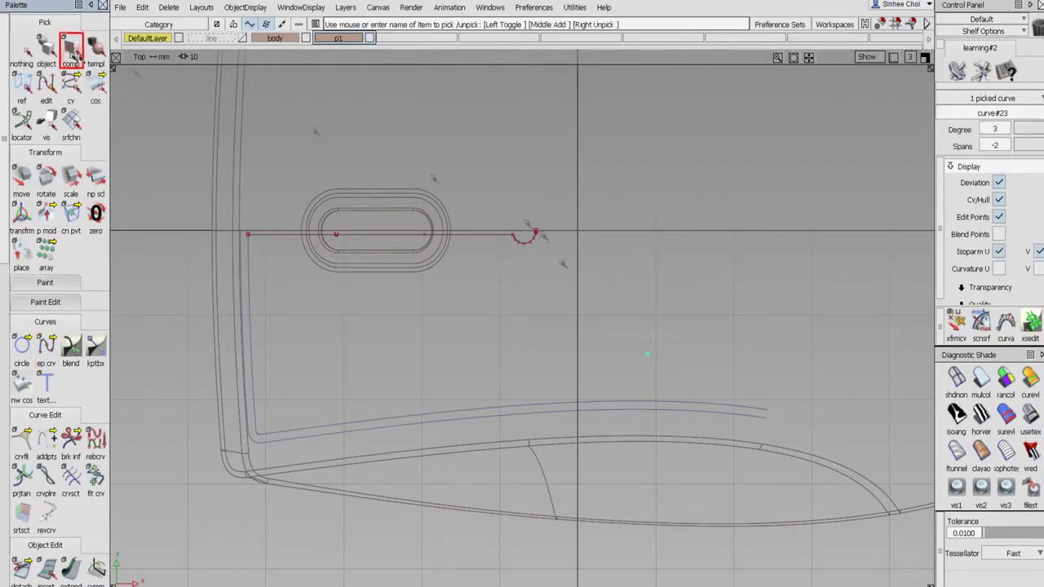
drag(612, 299, 628, 335)
drag(661, 391, 689, 417)
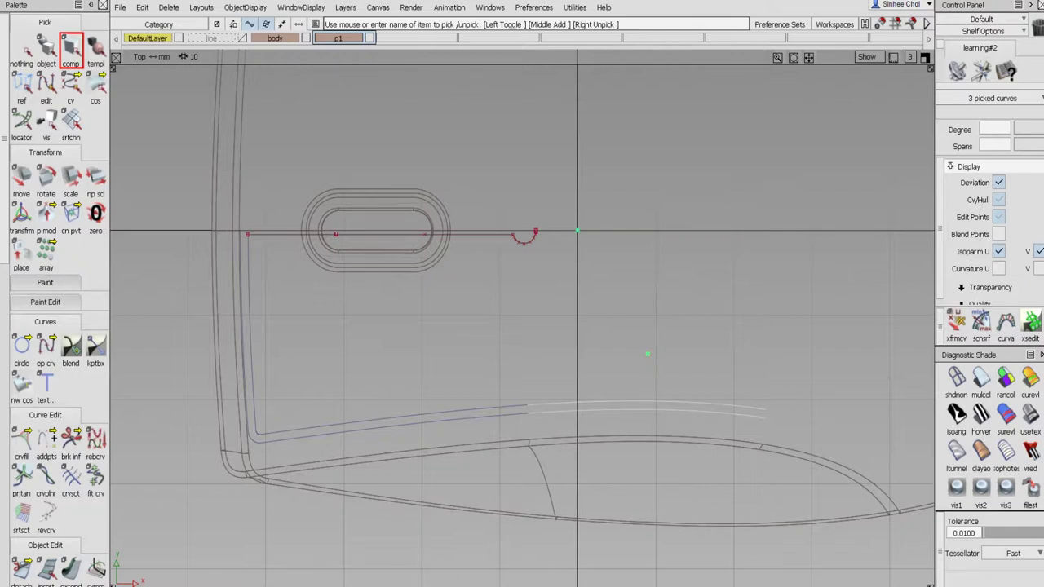
key(Delete)
click(459, 341)
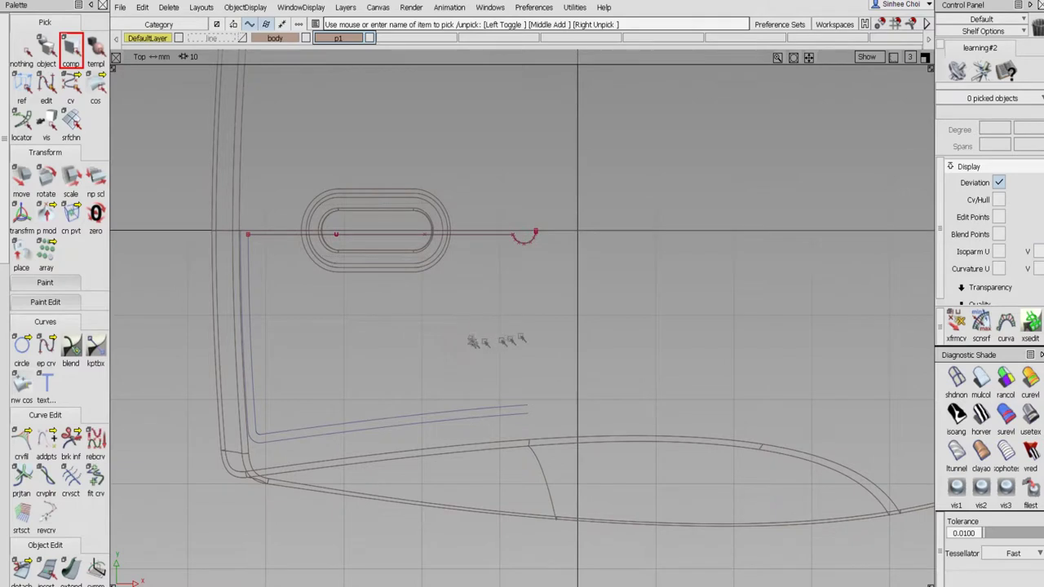
- Draw a single-span degree 3 edit point curve joining the rear ends of the two shortened side curves
click(46, 346)
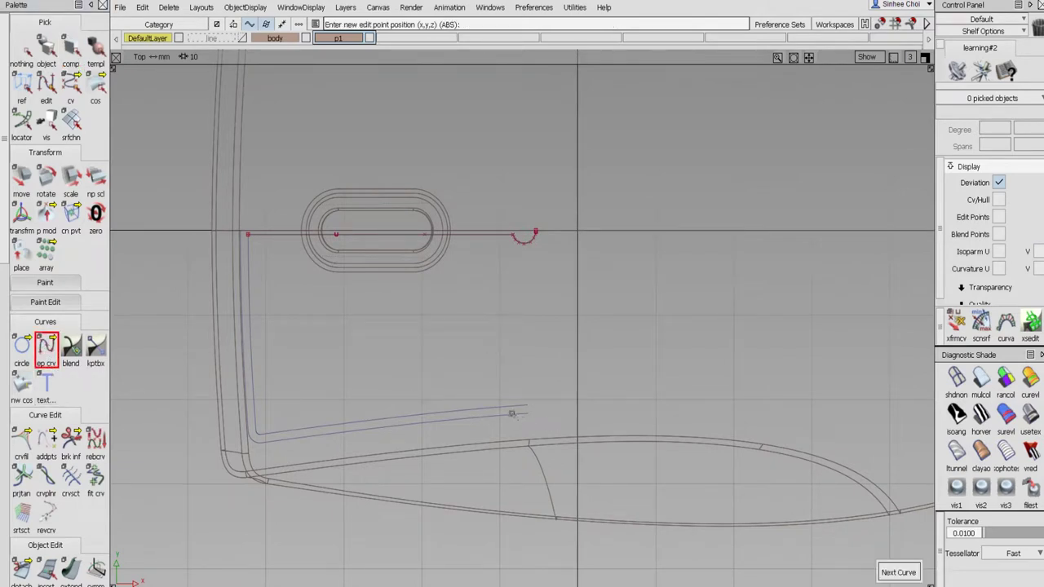
click(513, 414)
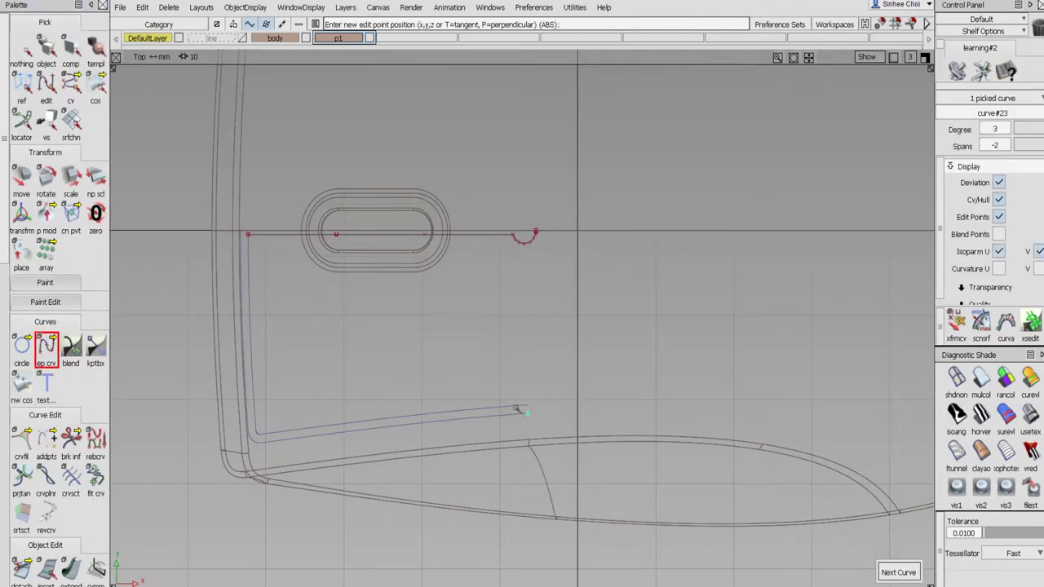
drag(517, 406, 582, 409)
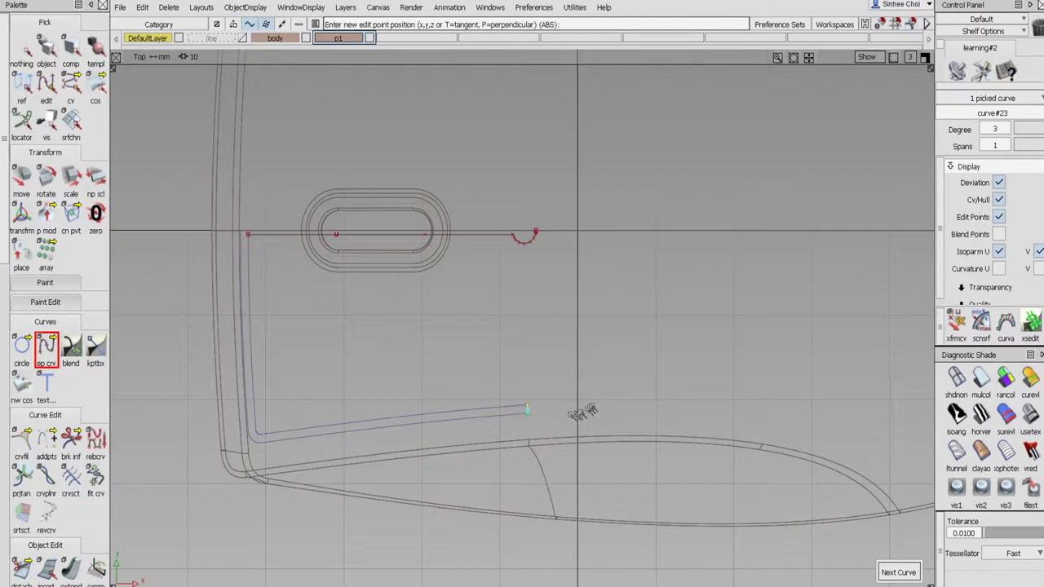
alt+shift+click(528, 410)
alt+shift+right_drag(582, 447, 698, 190)
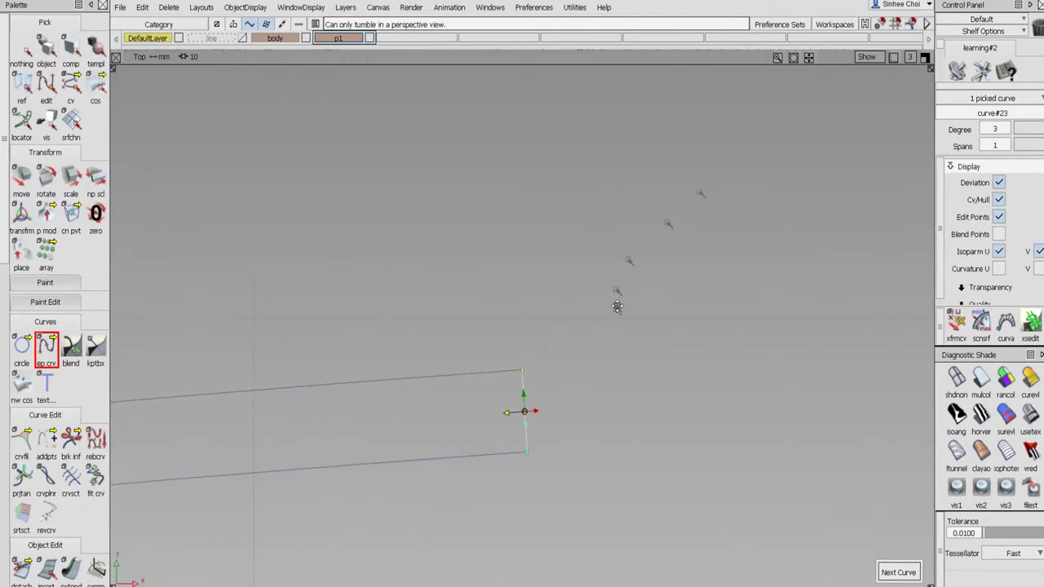
alt+shift+middle_drag(613, 307, 630, 262)
scroll(41, 481, down, 4)
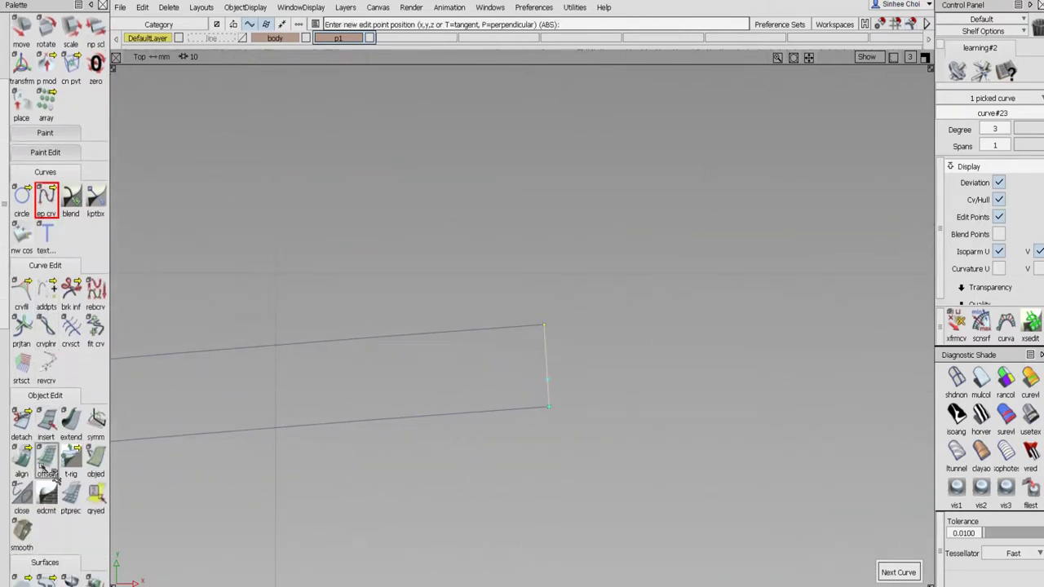
- Align both ends of the short closing curve to the upper and lower profile curves with G1 continuity
double_click(21, 456)
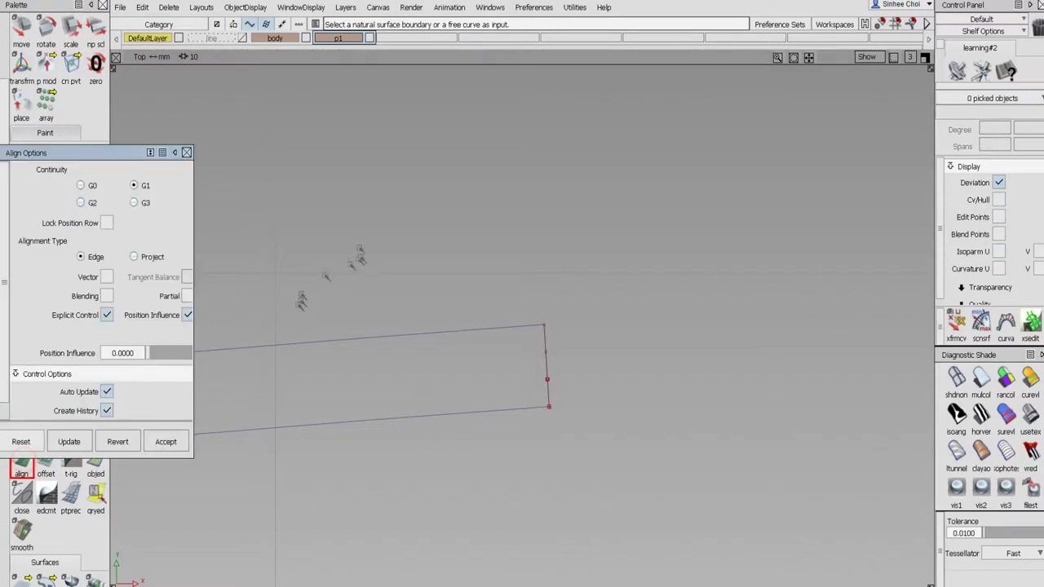
click(545, 338)
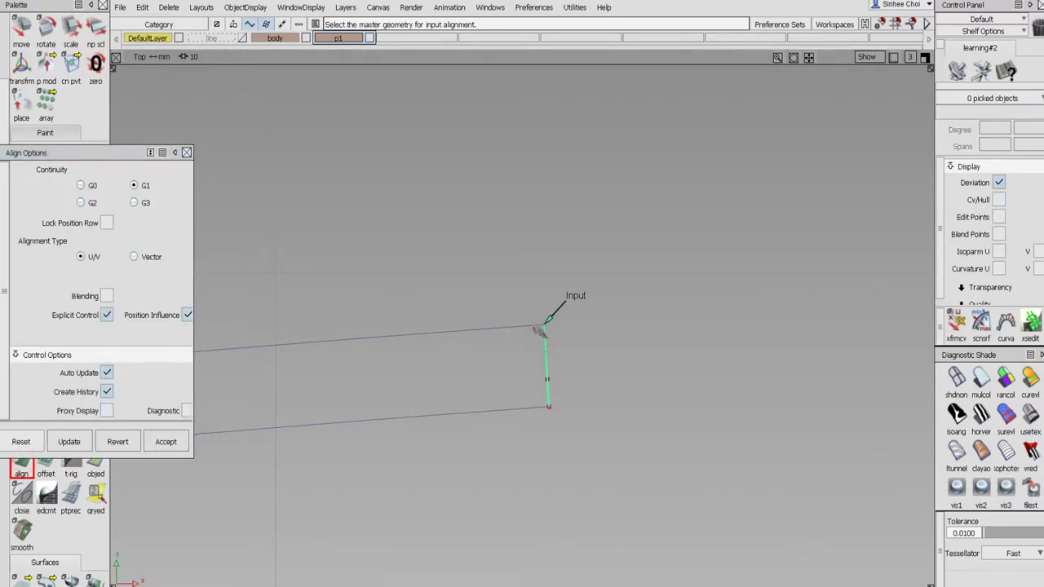
click(534, 325)
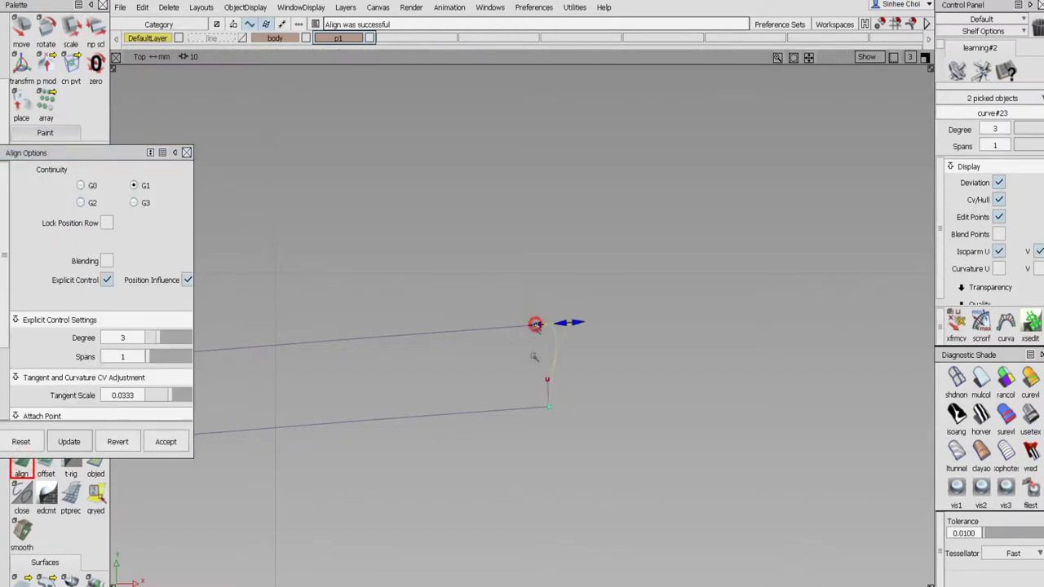
click(165, 441)
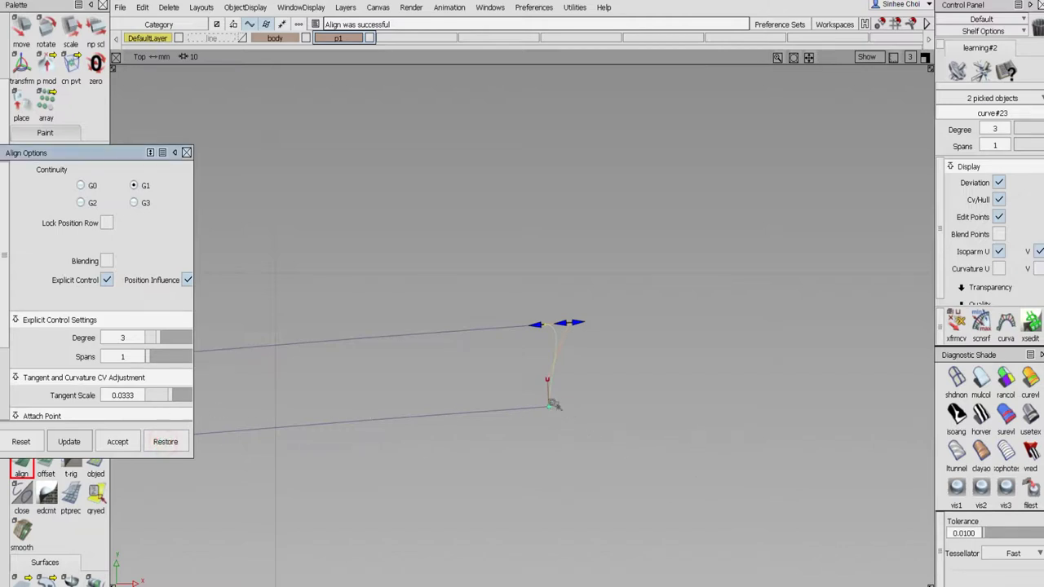
click(549, 399)
click(550, 403)
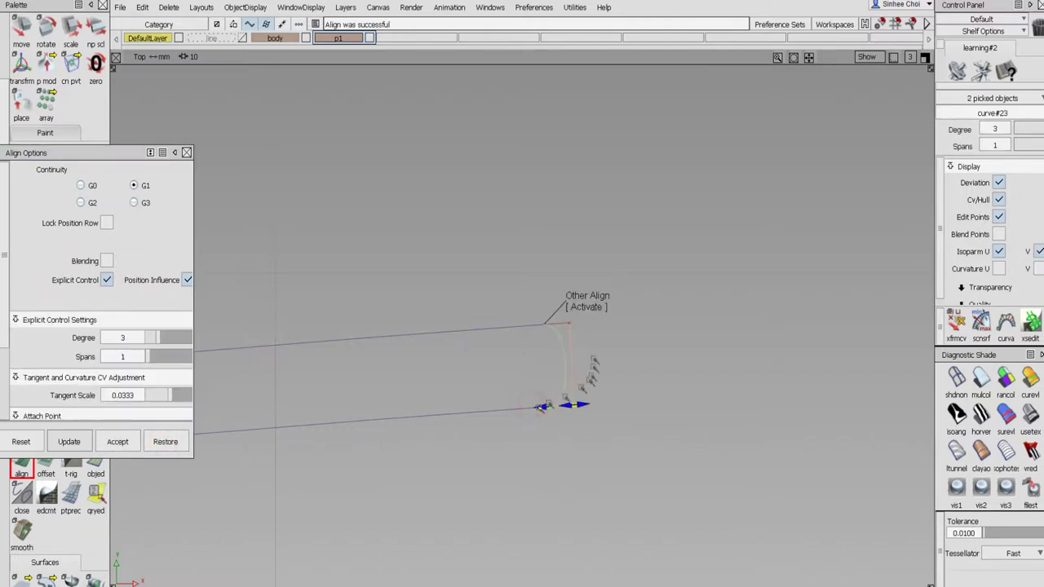
- Round out the end curve by setting its tangent scale to about 0.0717 at the lower end and 0.0722 at the upper, and clear the selection
drag(584, 402, 611, 402)
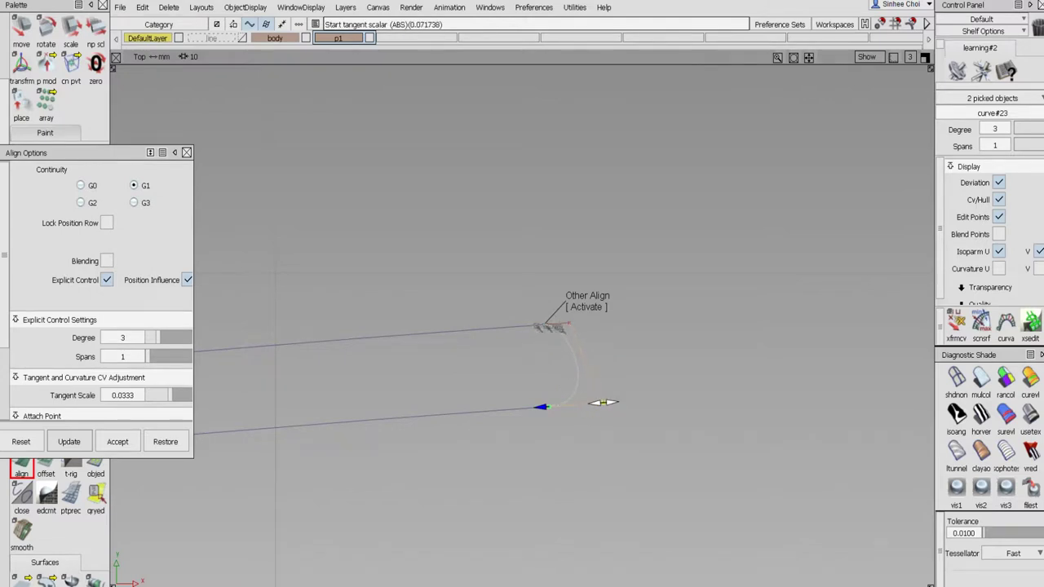
click(557, 330)
drag(569, 324, 598, 321)
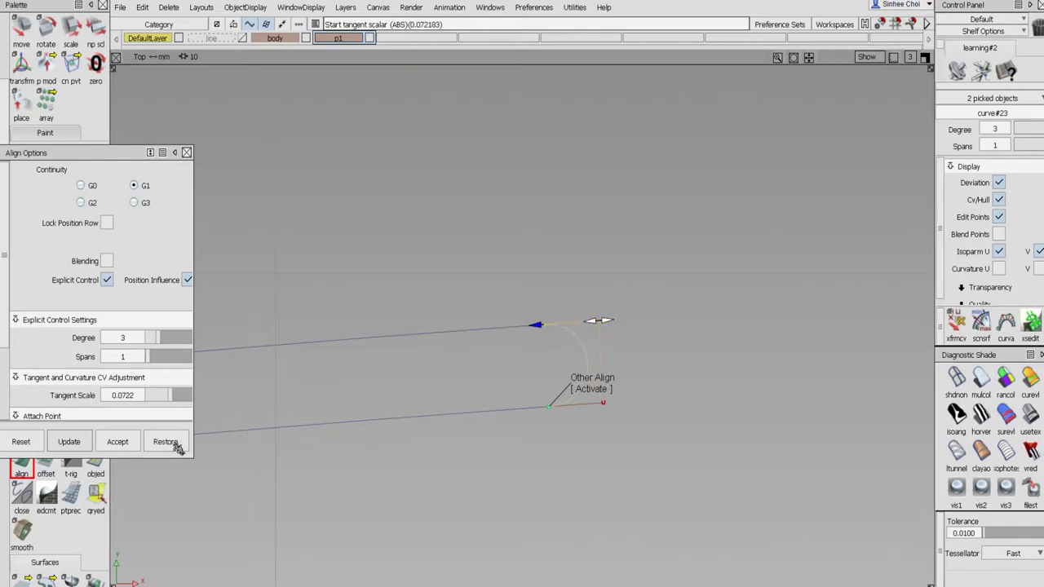
click(187, 152)
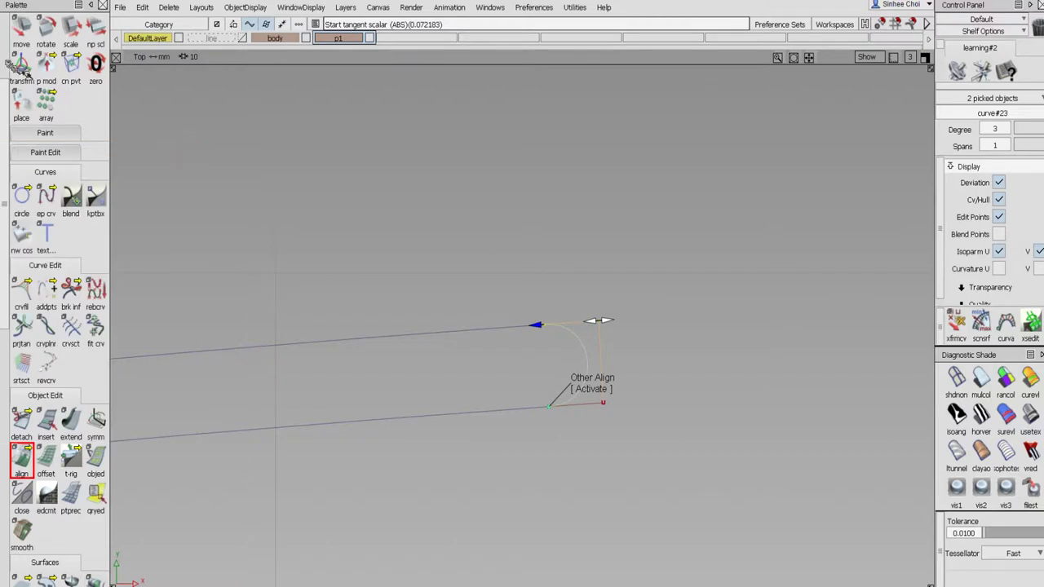
scroll(23, 57, up, 3)
click(25, 50)
- Set the state of the body layer to Pickable, keeping the layer visible
alt+shift+right_drag(624, 319, 424, 581)
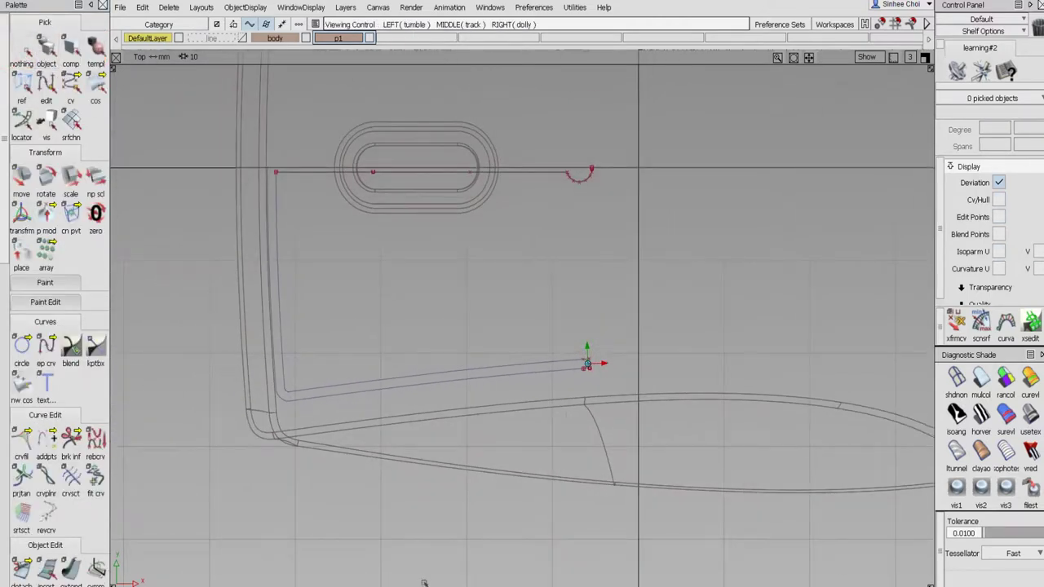
alt+shift+middle_drag(447, 350, 500, 379)
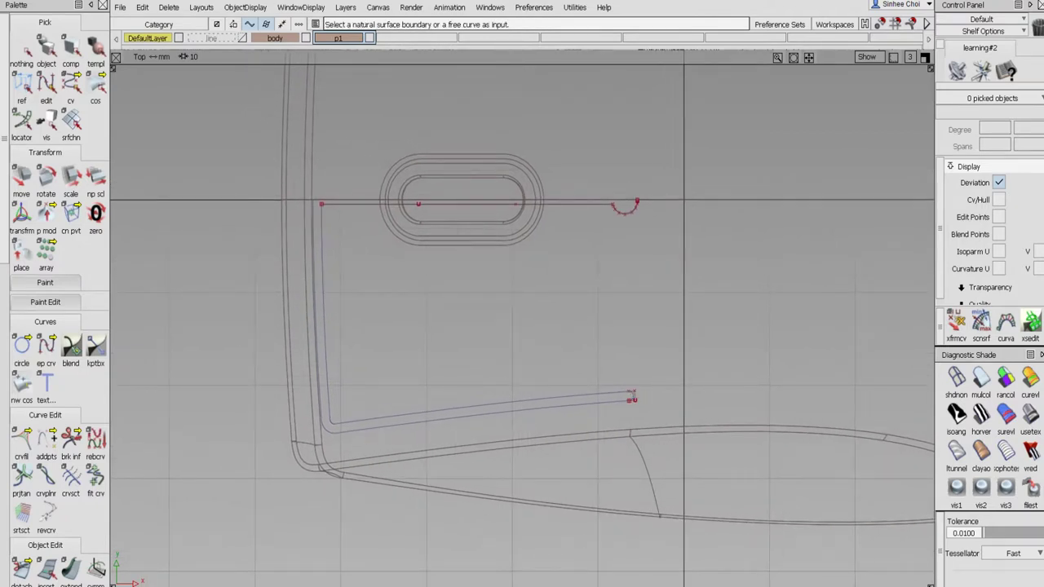
click(47, 49)
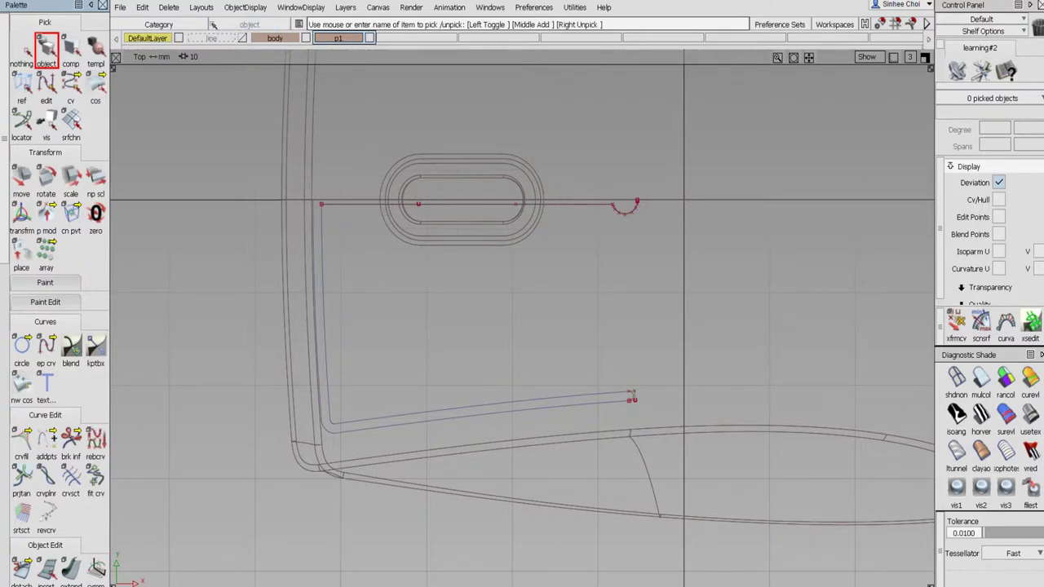
alt+shift+click(383, 211)
mouse_move(461, 237)
alt+shift+right_down()
mouse_move(478, 204)
mouse_move(463, 128)
alt+shift+right_up()
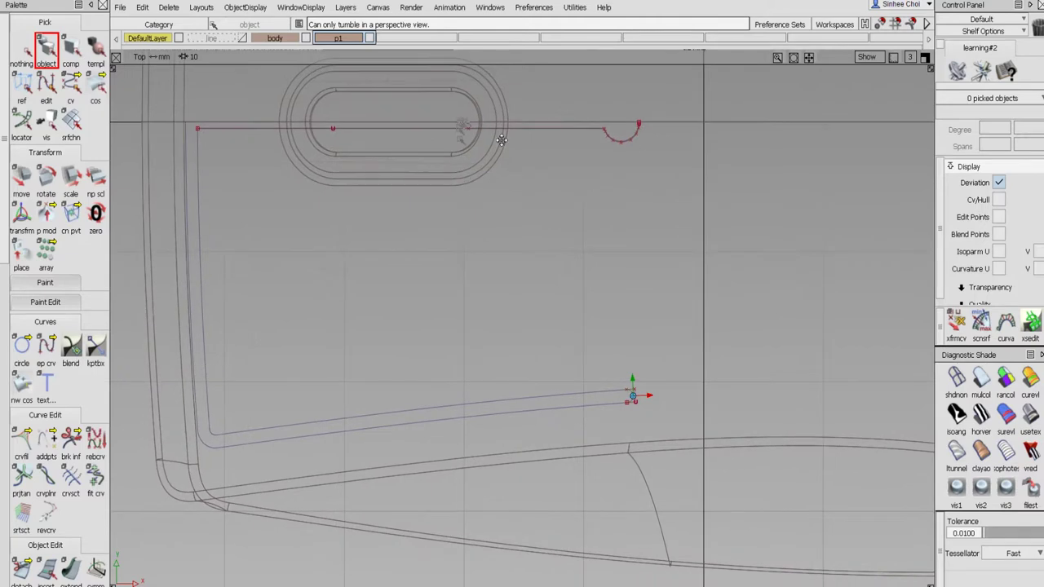
alt+shift+middle_drag(502, 141, 624, 207)
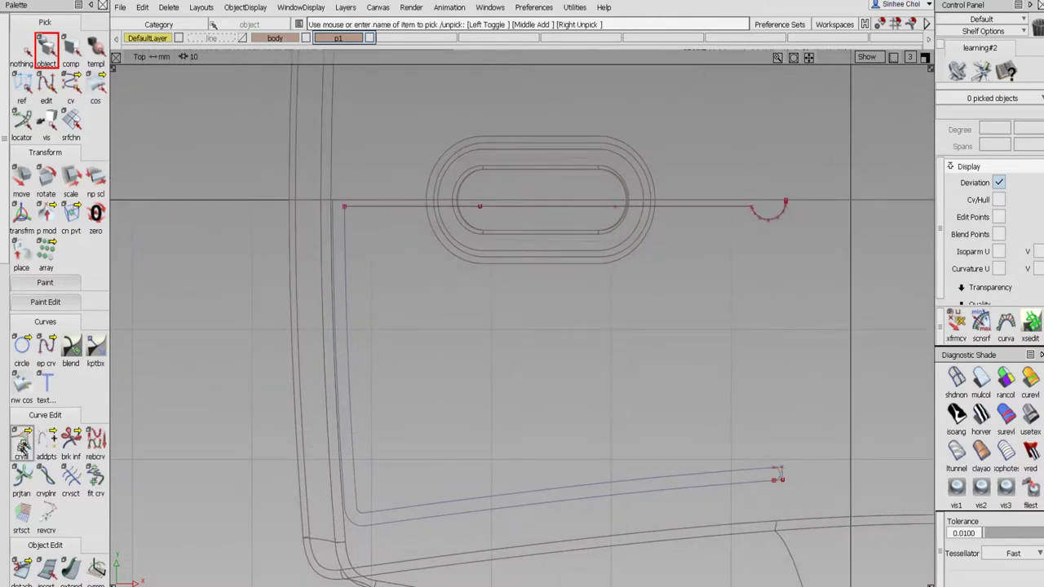
scroll(18, 440, down, 10)
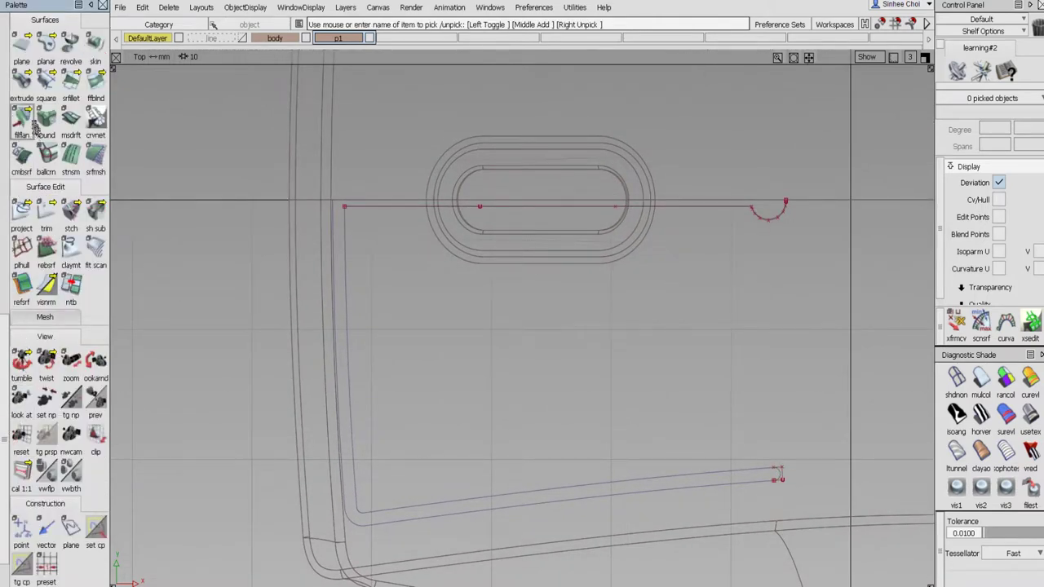
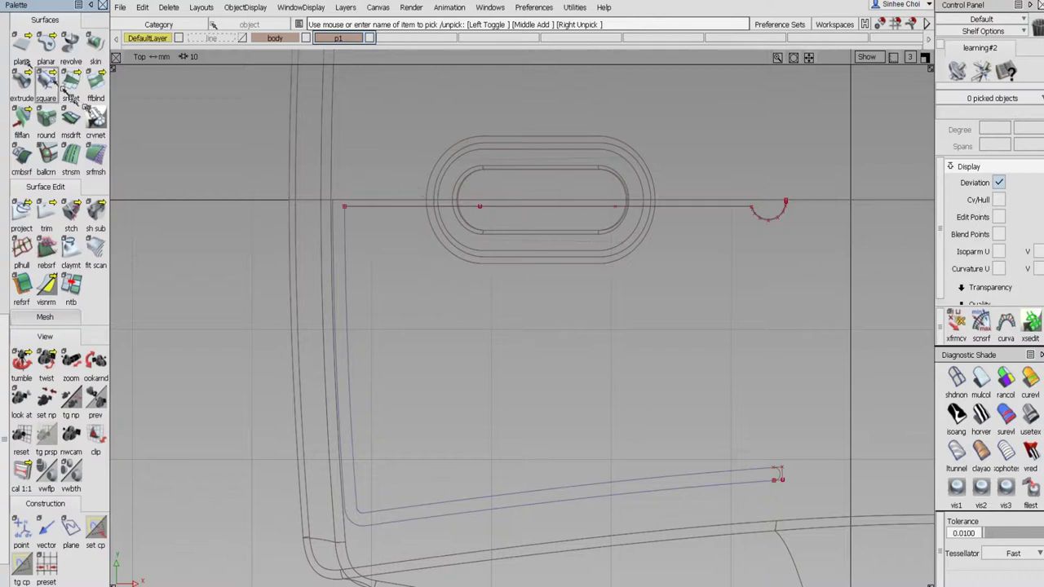
click(312, 37)
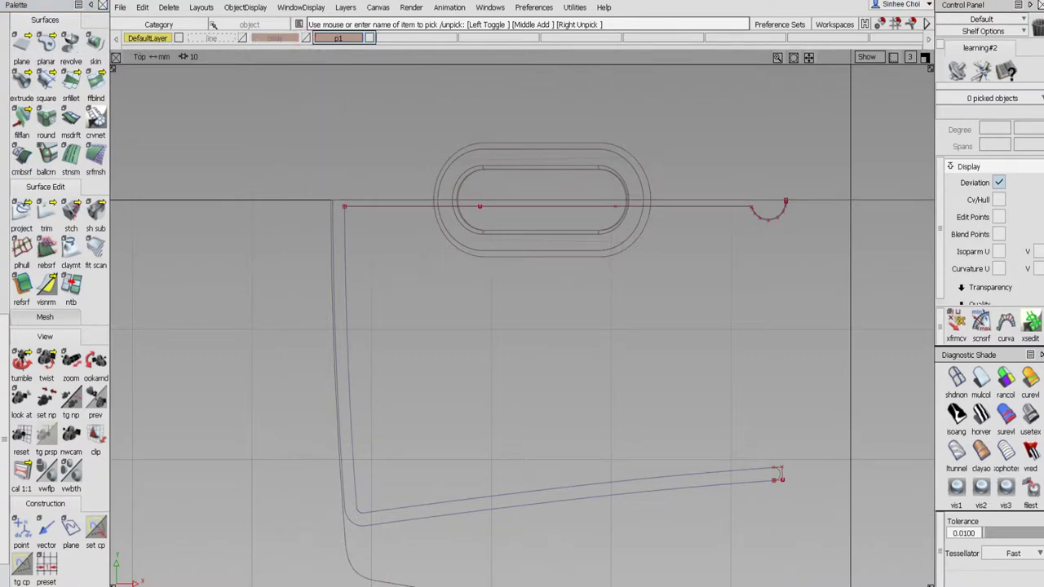
click(305, 37)
right_click(290, 38)
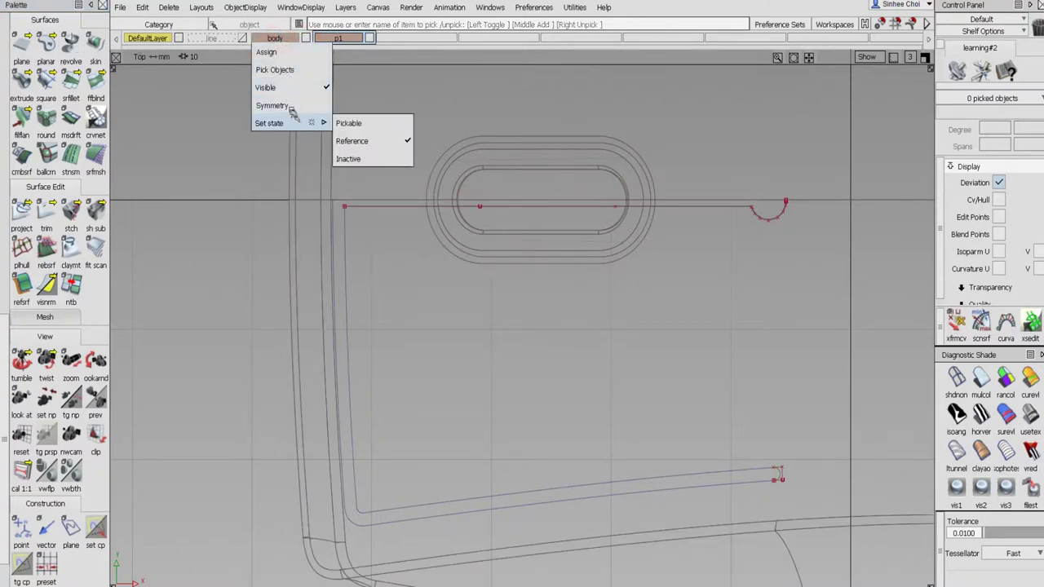
mouse_move(308, 123)
click(349, 123)
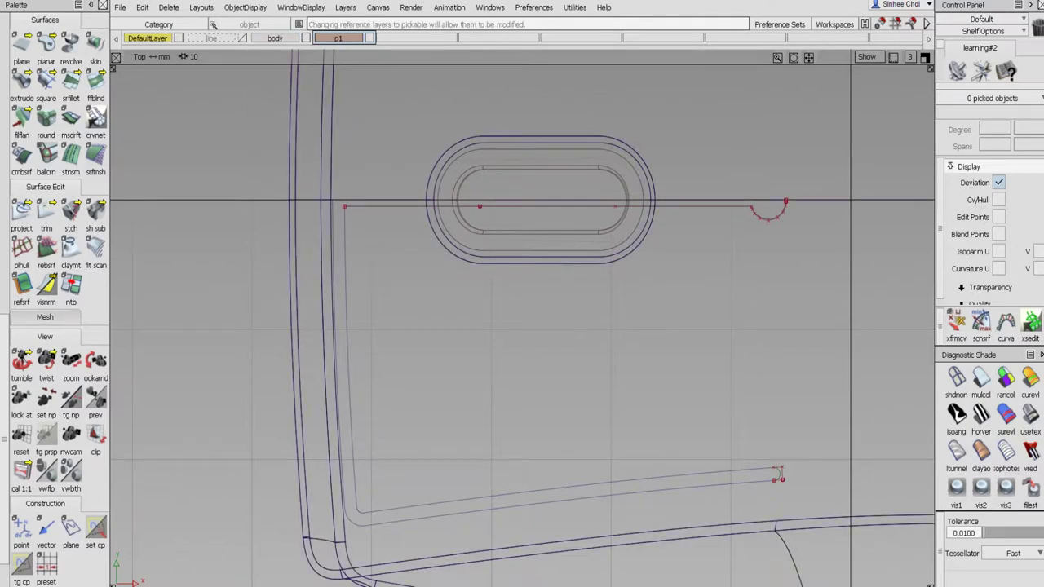
click(45, 45)
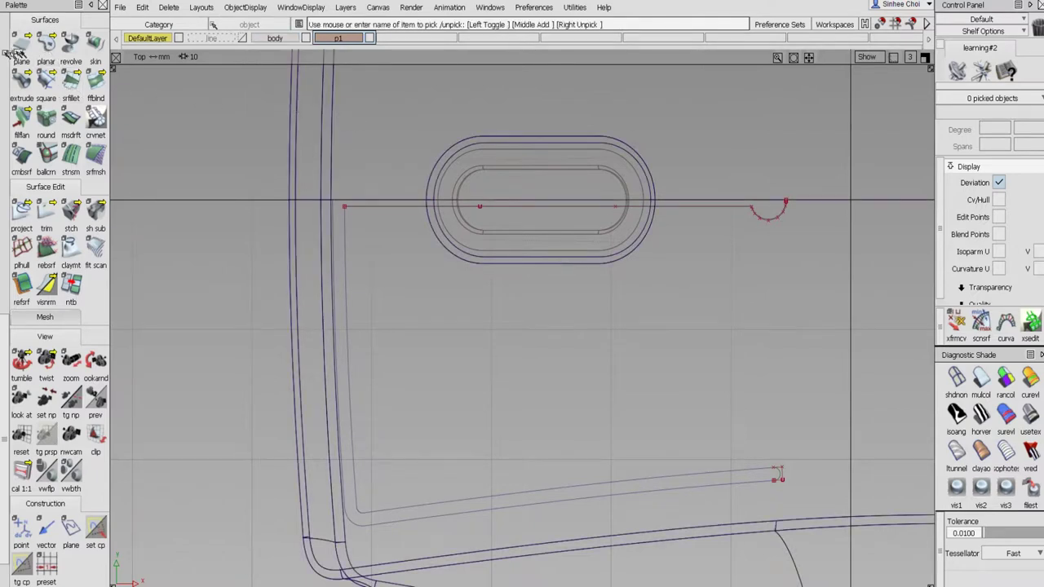
click(3, 52)
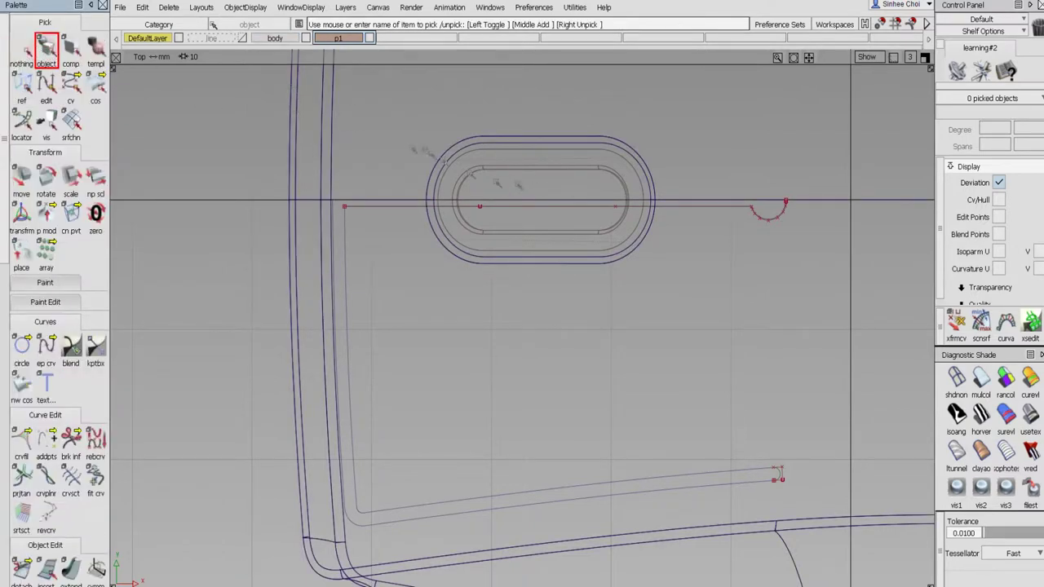
drag(380, 121, 661, 323)
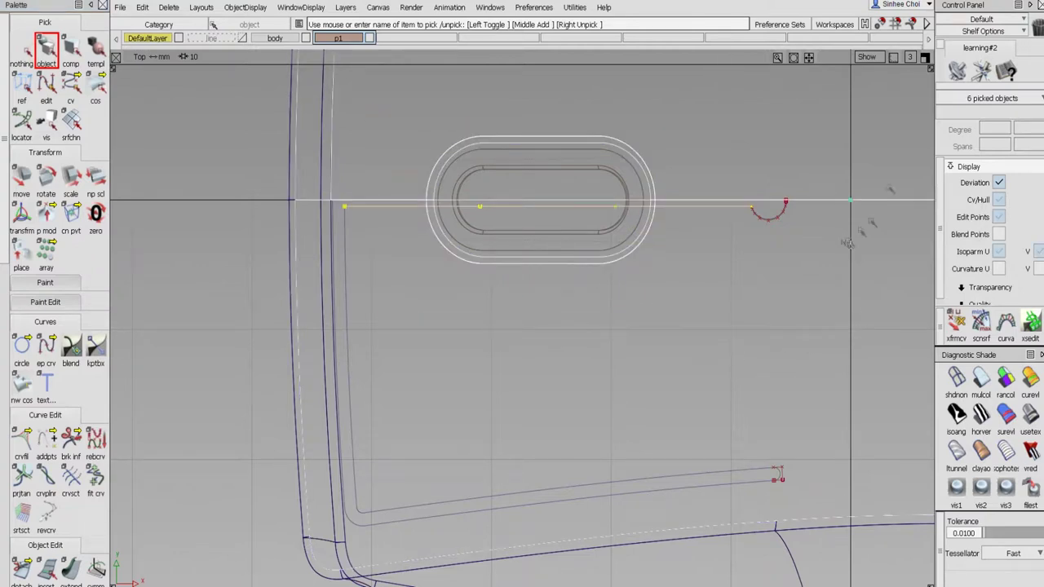
click(924, 57)
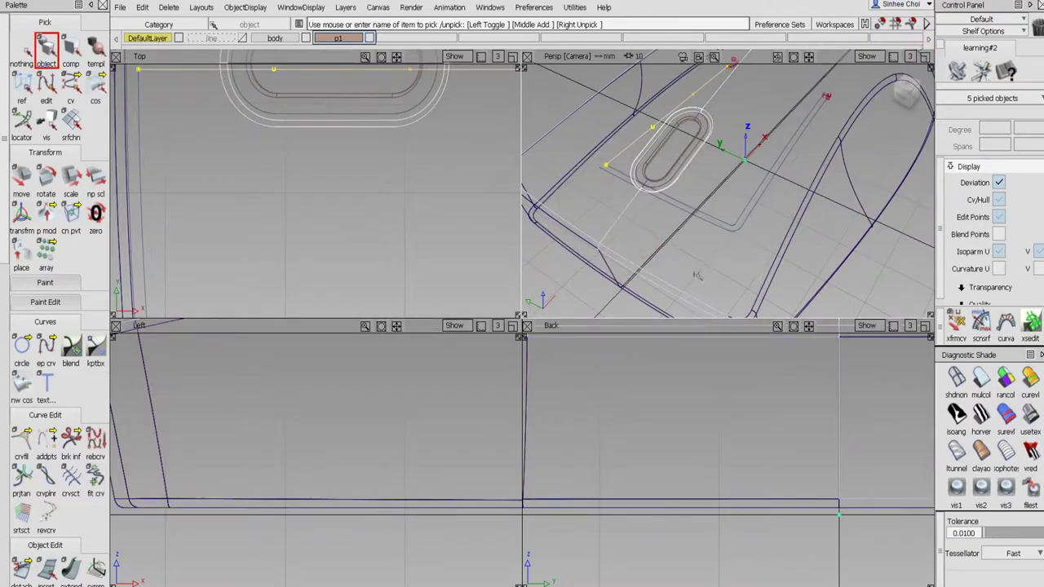
click(21, 51)
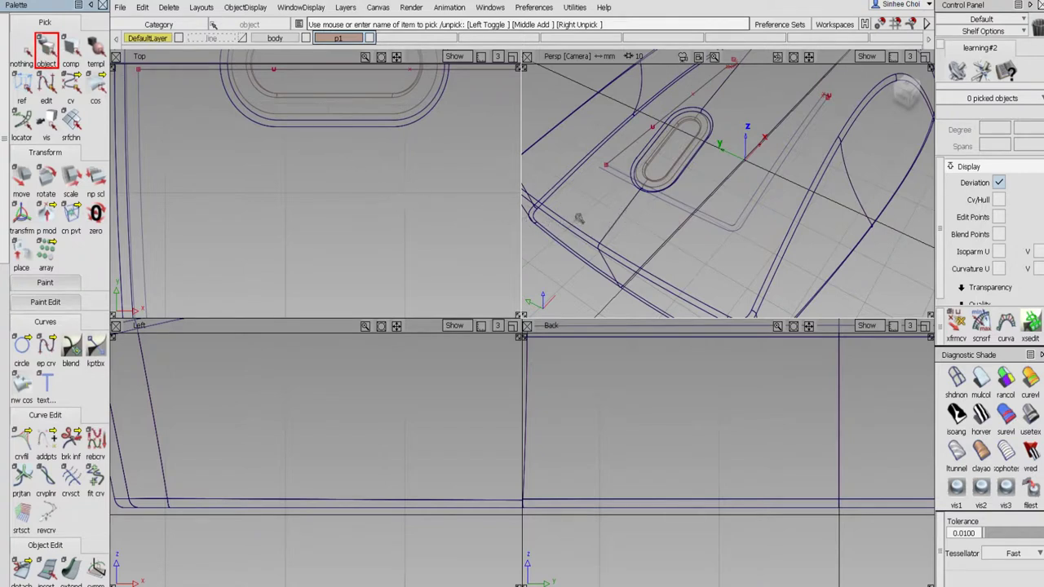
- Pick the body's upper surface and the surfaces around the oval slot, leaving the profile curves and the extra surface unpicked
key(alt+shift)
alt+shift+drag(652, 163, 718, 194)
key(shift+alt)
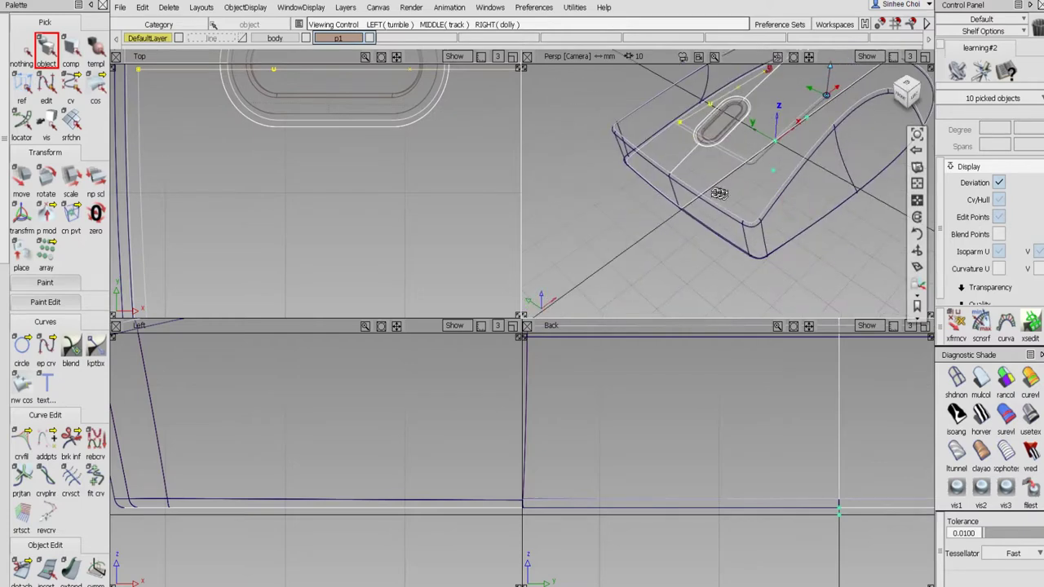
alt+shift+drag(734, 159, 628, 187)
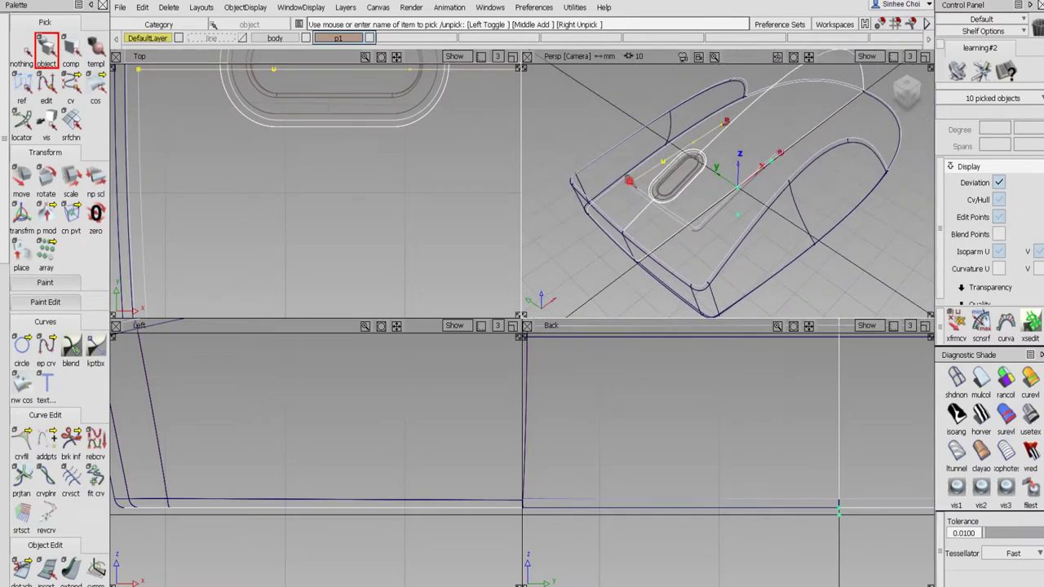
right_click(629, 184)
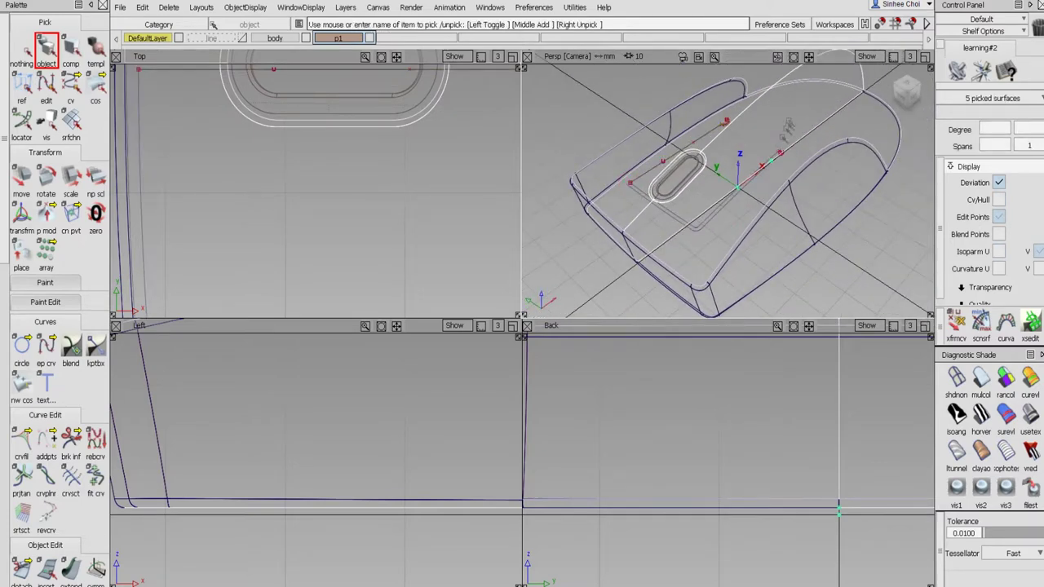
click(830, 122)
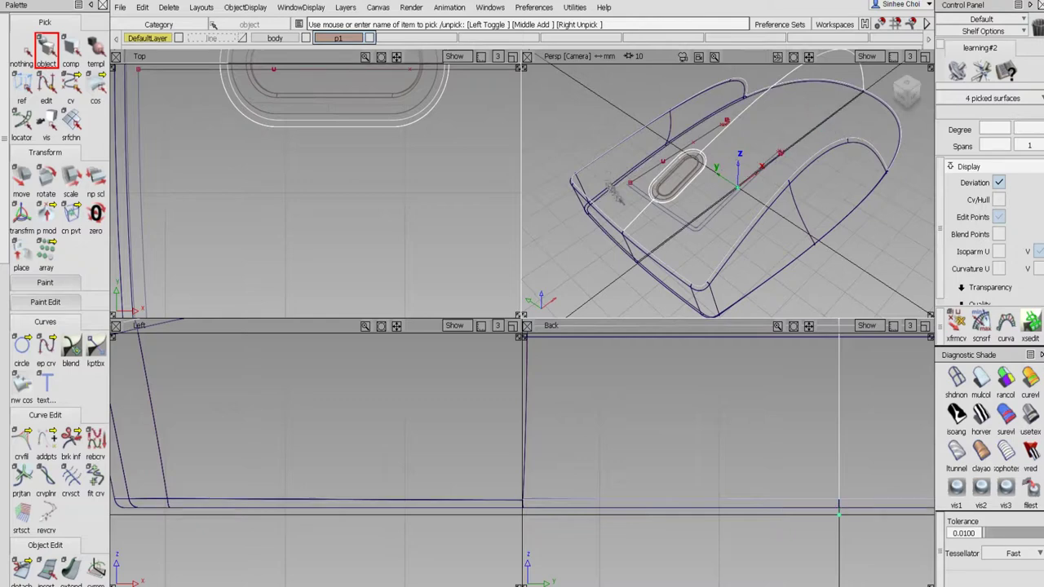
alt+shift+drag(611, 191, 646, 186)
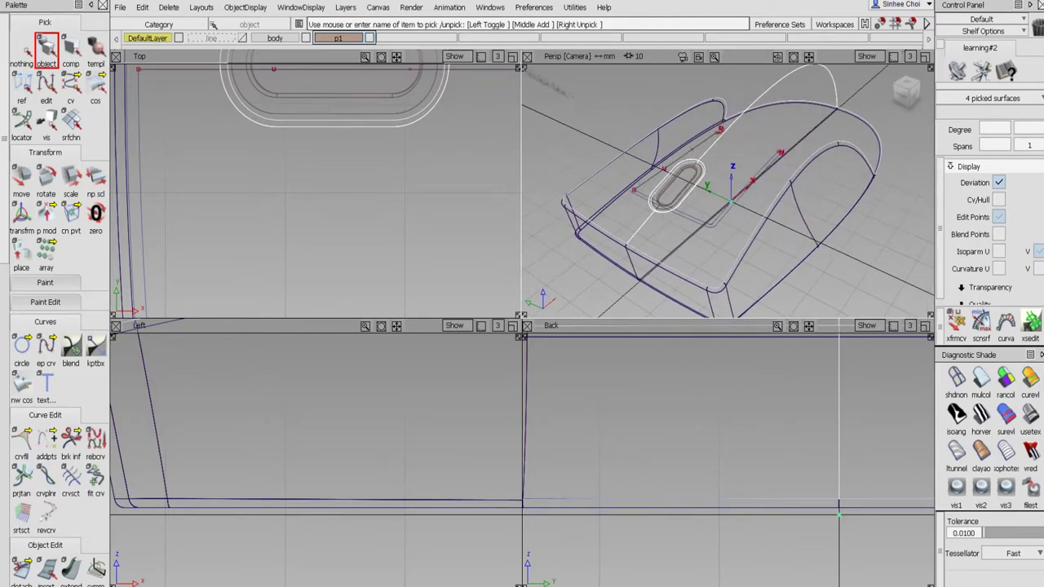
- Set the projection of curves onto the picked surfaces to the Z vector and pick the centre curve through the slot and the upright groove curves
click(512, 56)
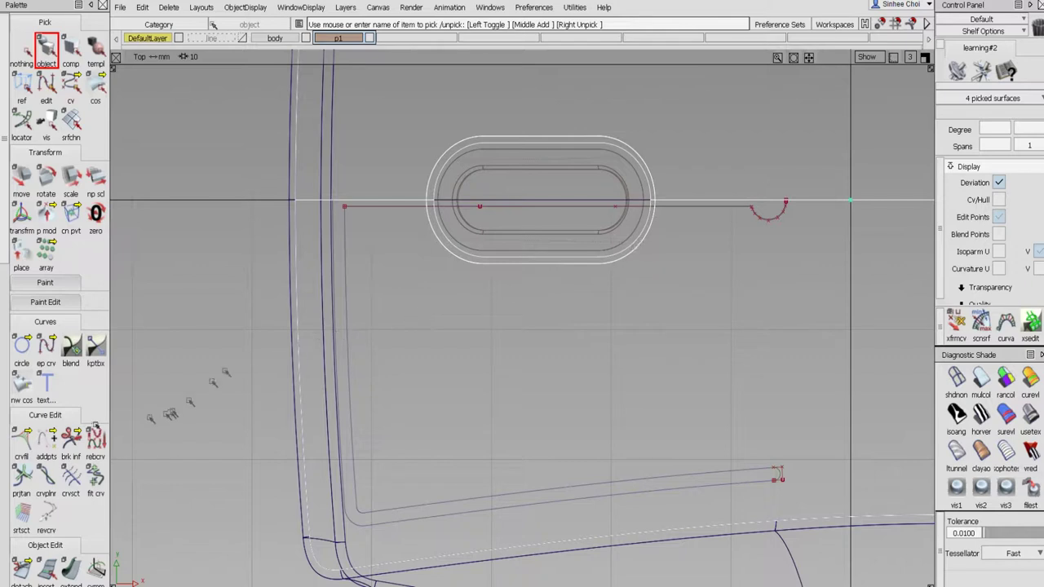
click(6, 443)
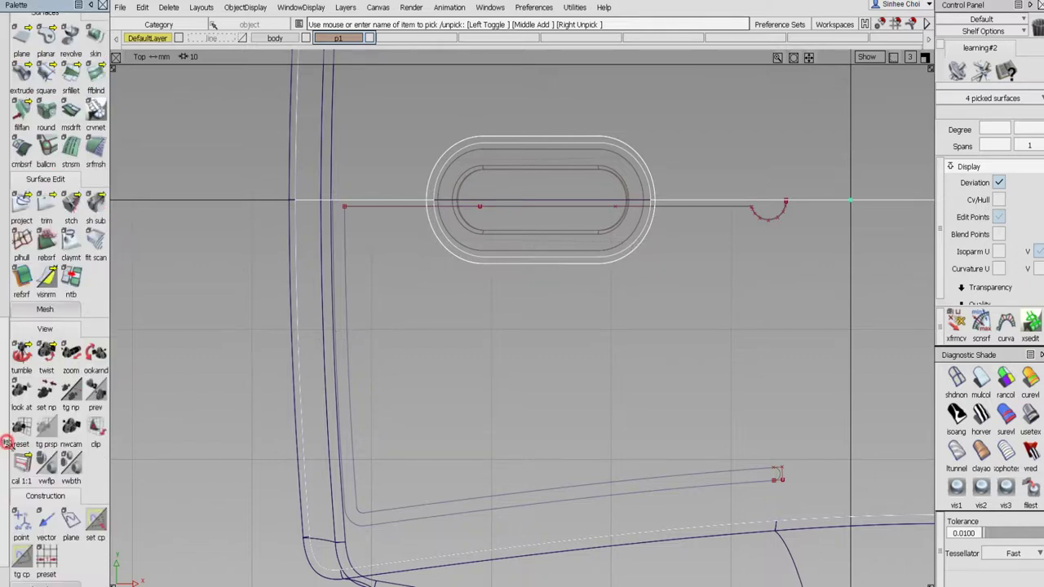
click(21, 202)
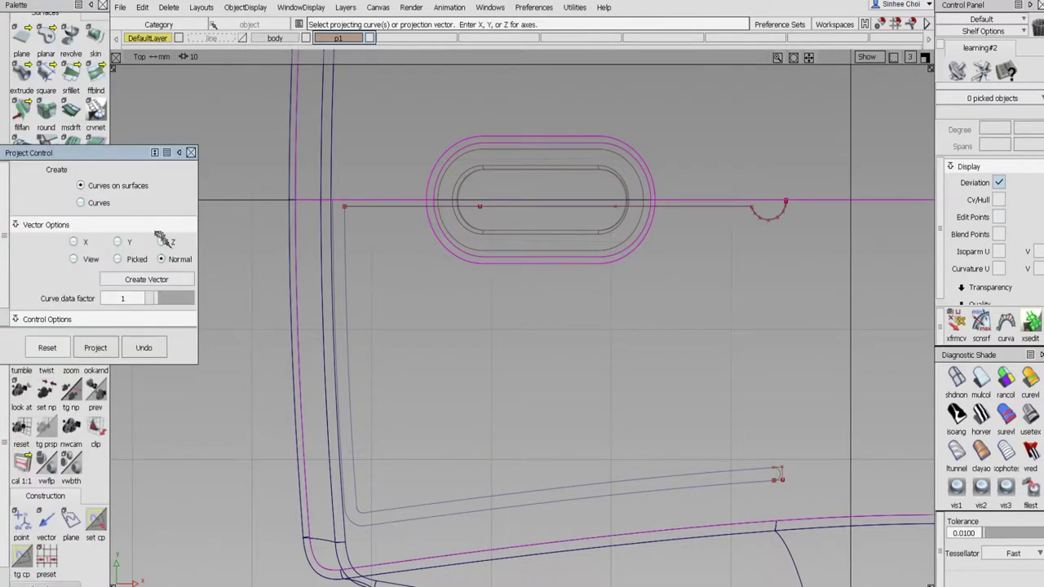
click(162, 242)
click(363, 208)
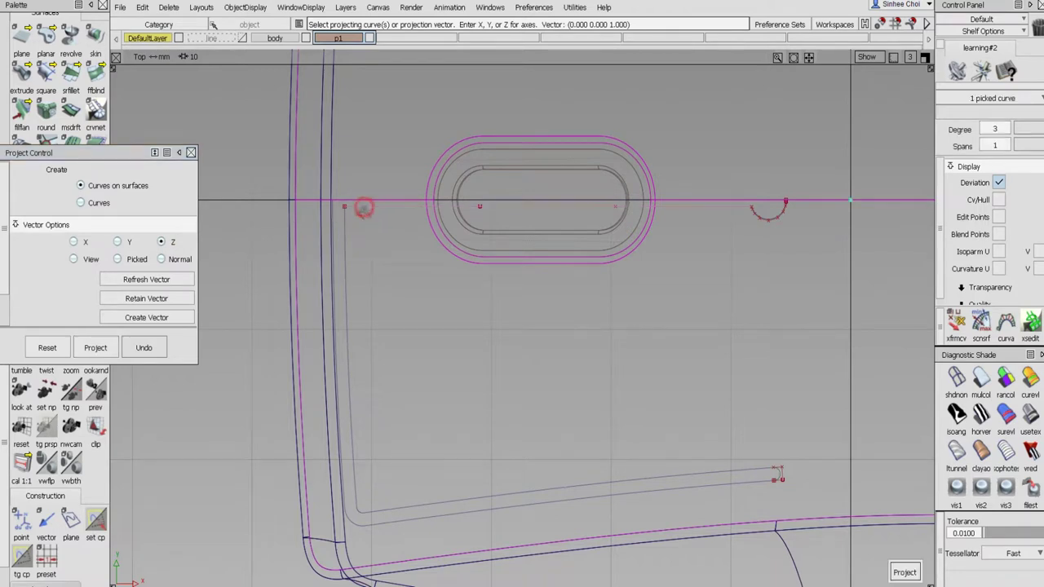
click(344, 219)
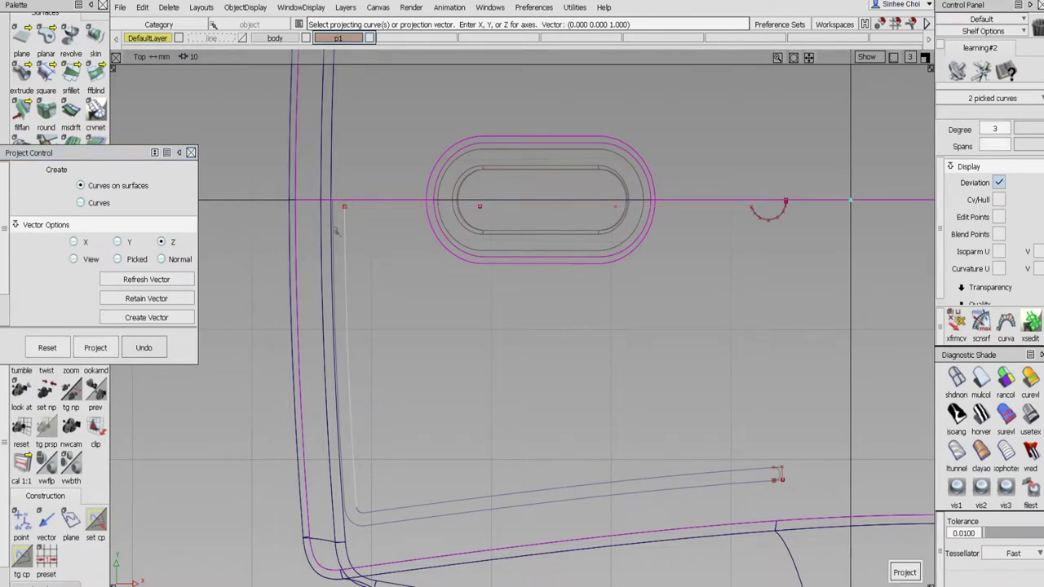
click(333, 232)
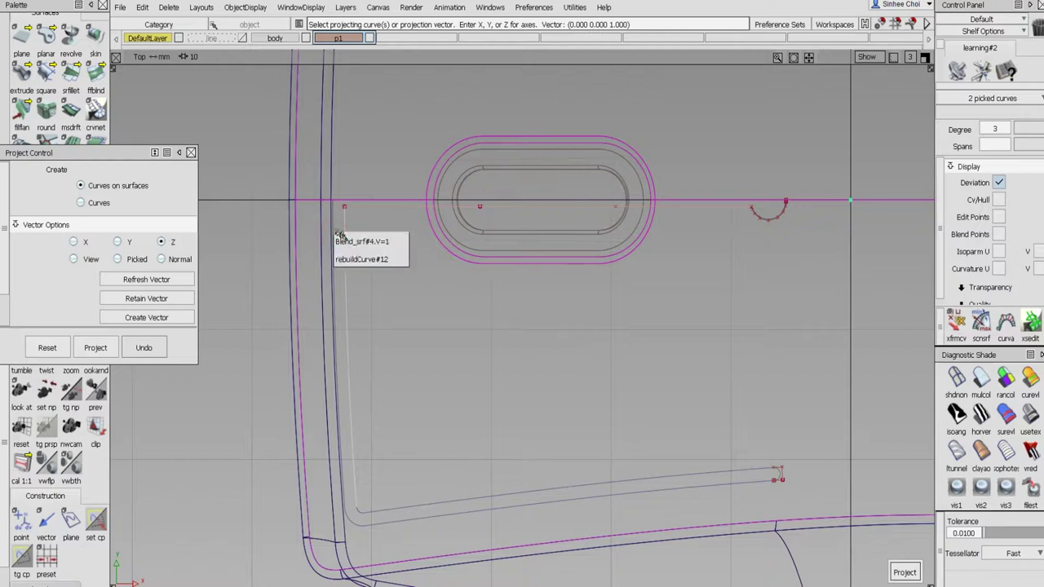
click(356, 258)
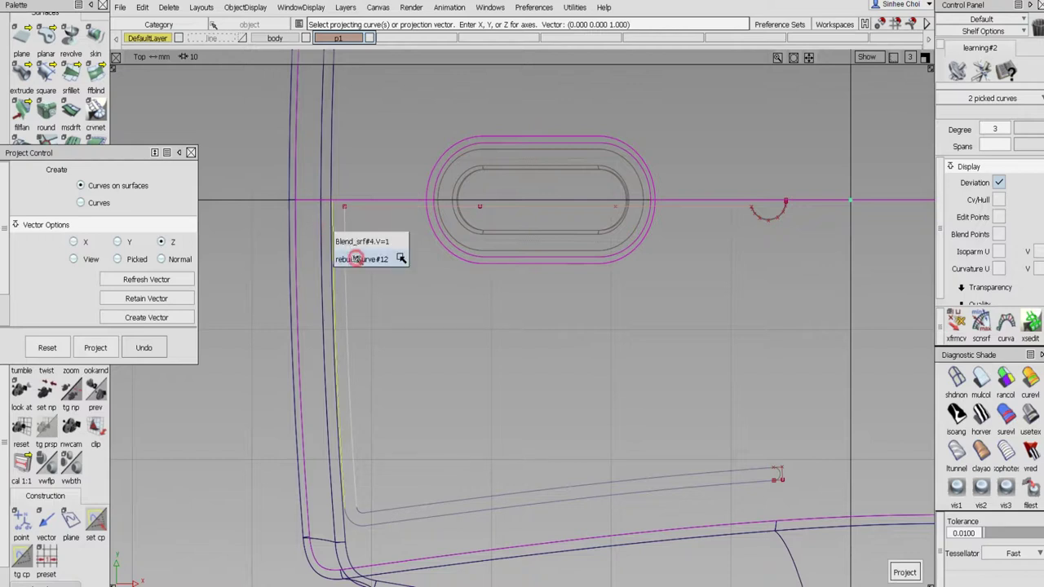
click(401, 257)
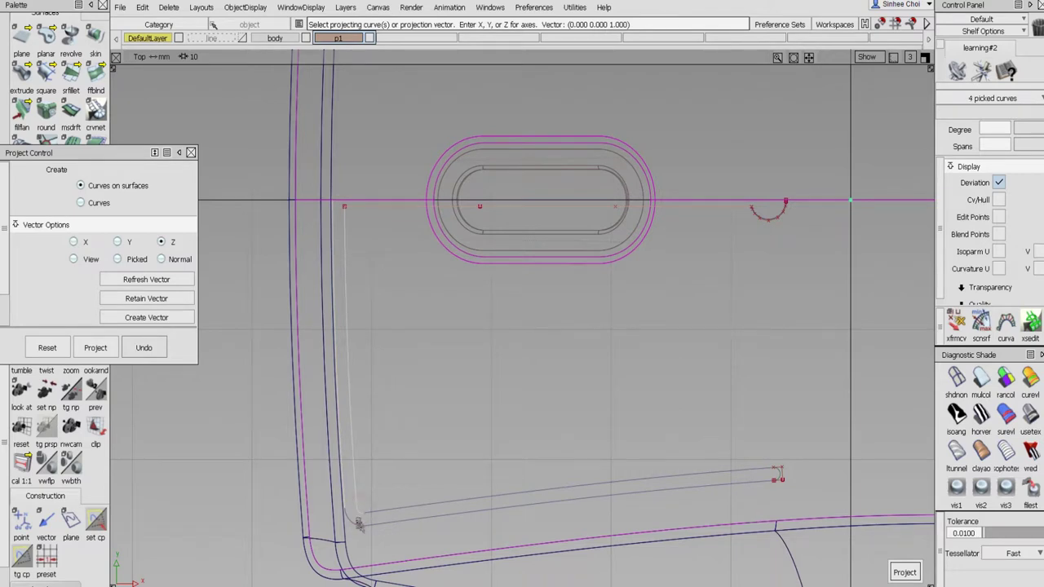
- Add the groove's remaining corner, long and end curves, project everything onto the surfaces, and close the projection settings
click(380, 522)
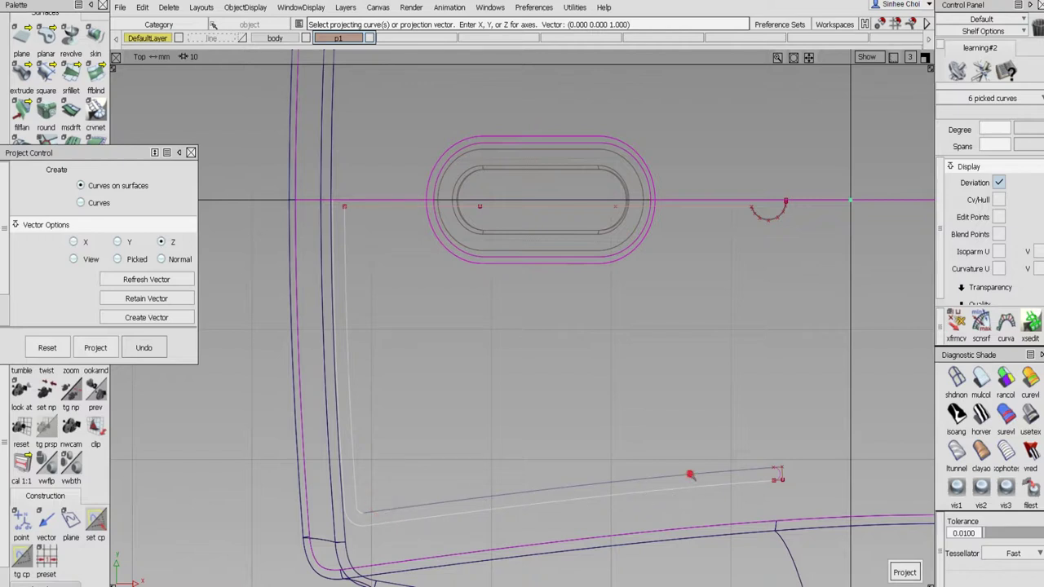
click(689, 475)
click(779, 472)
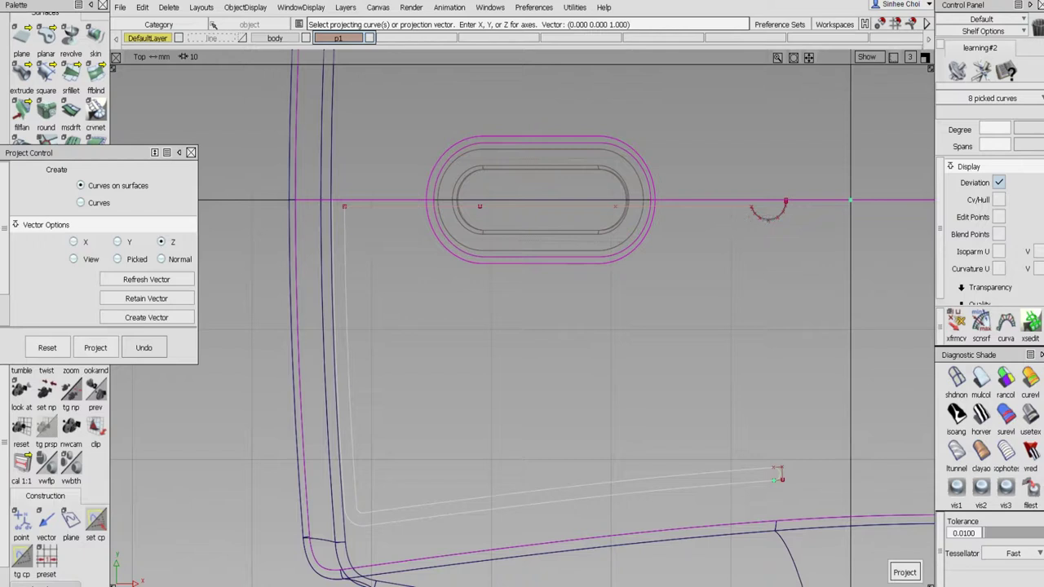
click(904, 573)
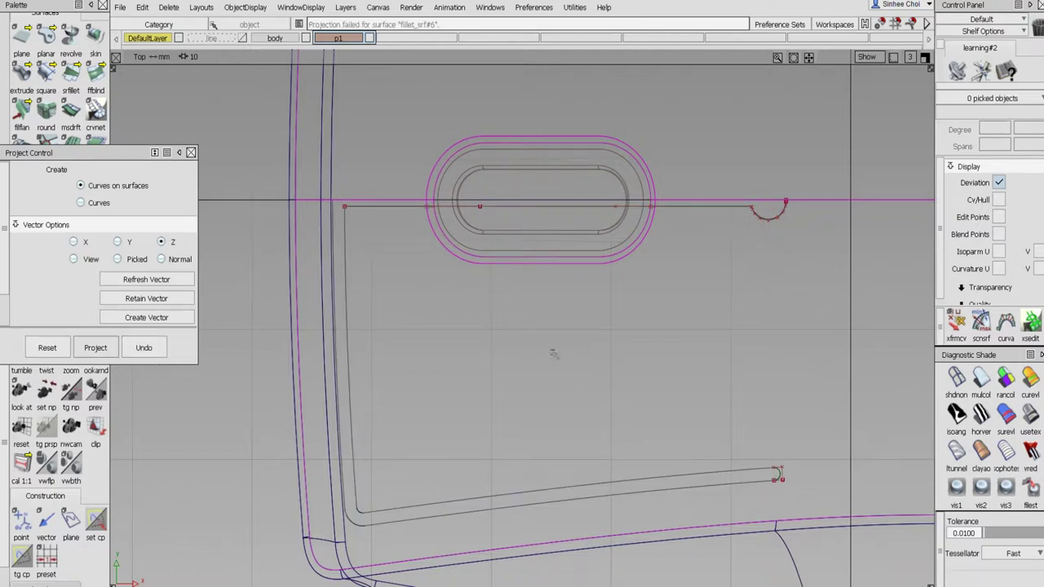
click(924, 57)
click(924, 57)
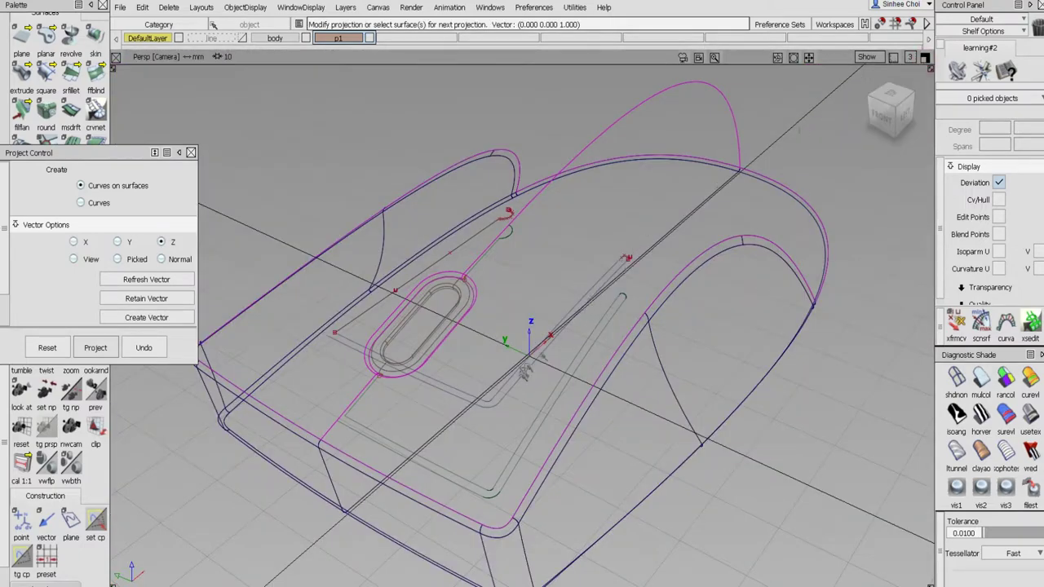
alt+shift+drag(476, 386, 445, 339)
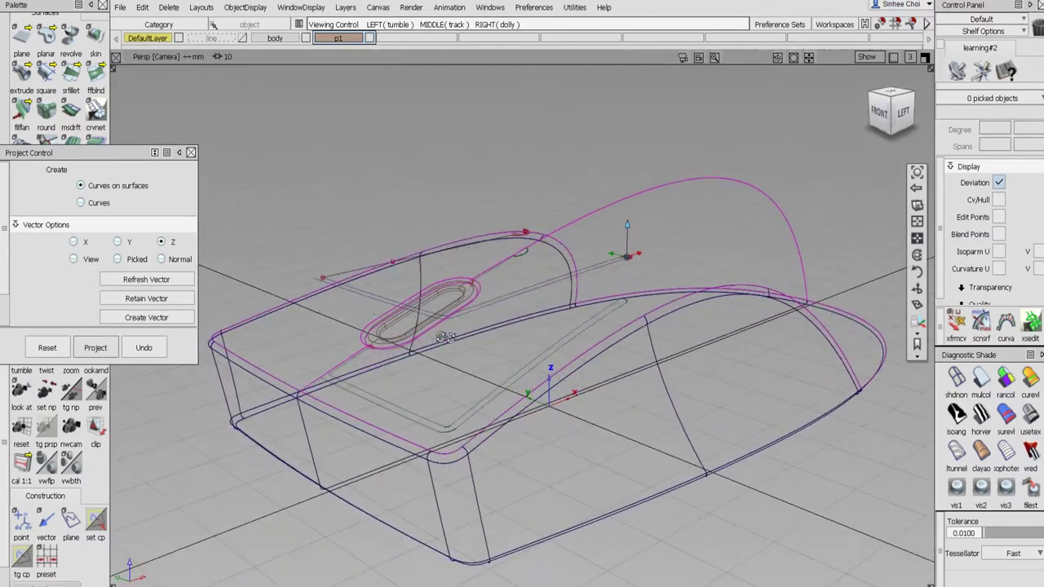
click(191, 152)
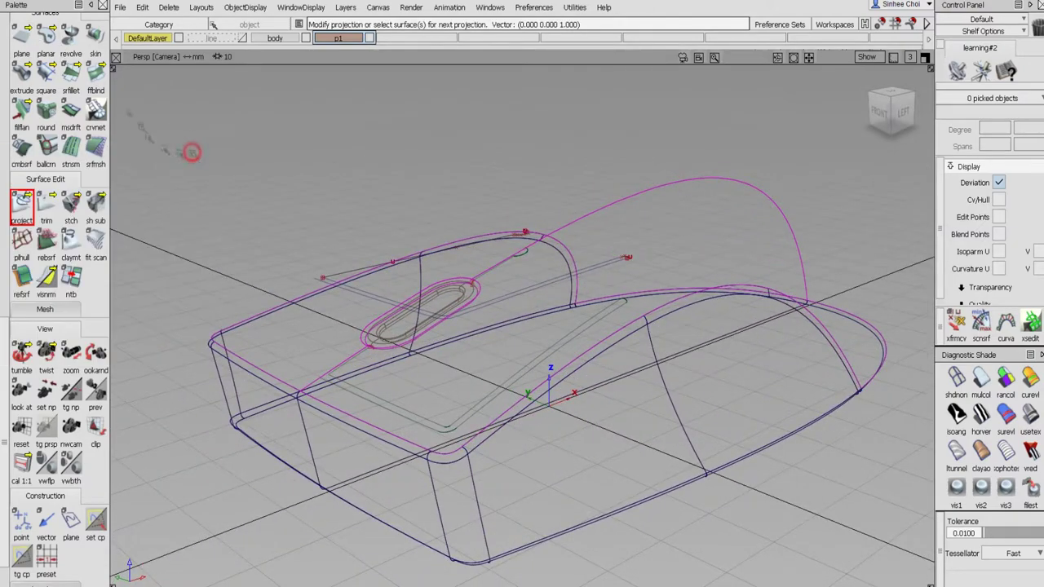
- Pick all the construction curves and assign them to the line layer
click(7, 62)
click(71, 48)
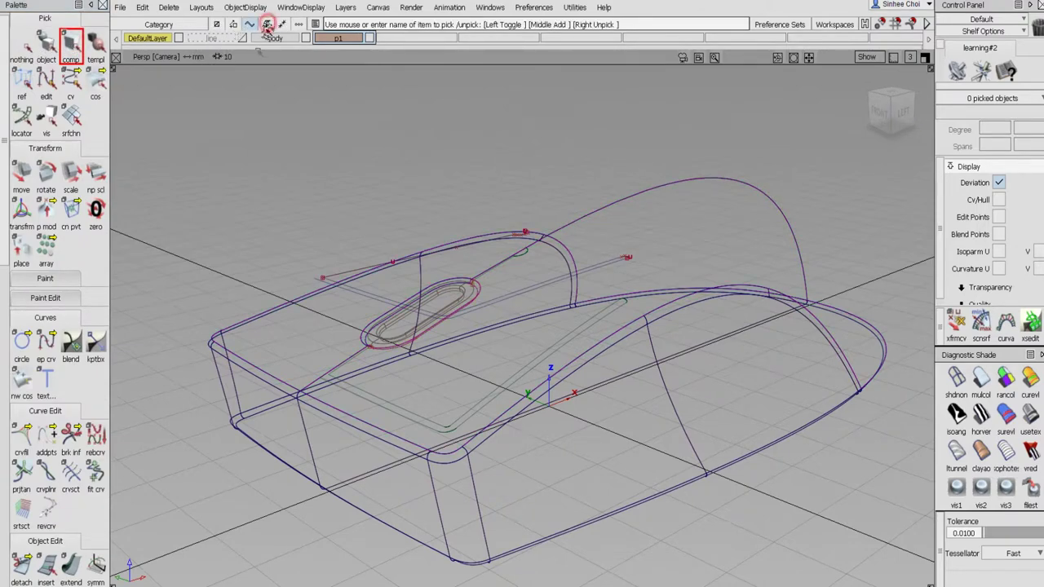
drag(221, 109, 892, 455)
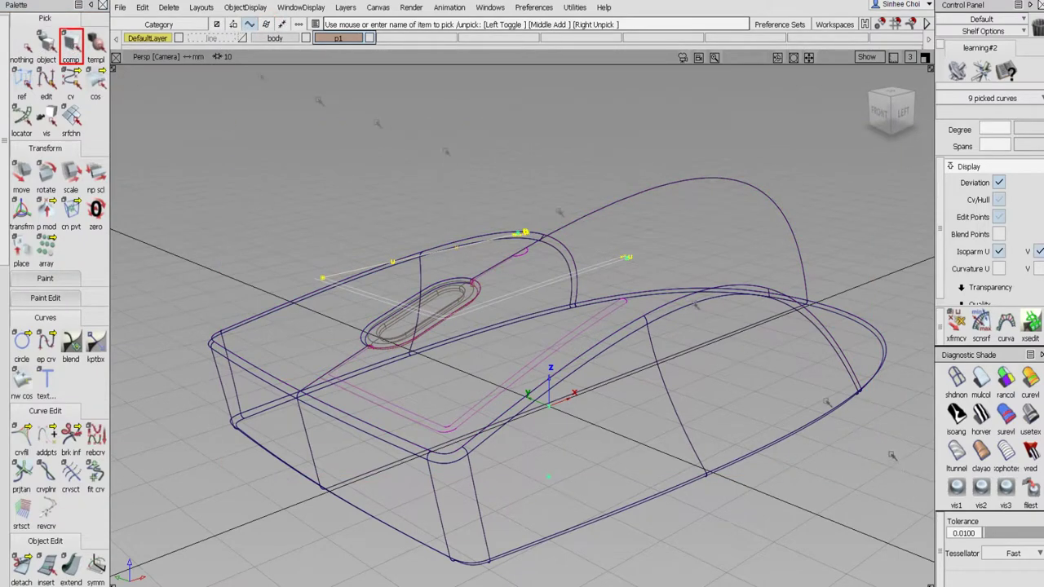
click(221, 38)
click(224, 51)
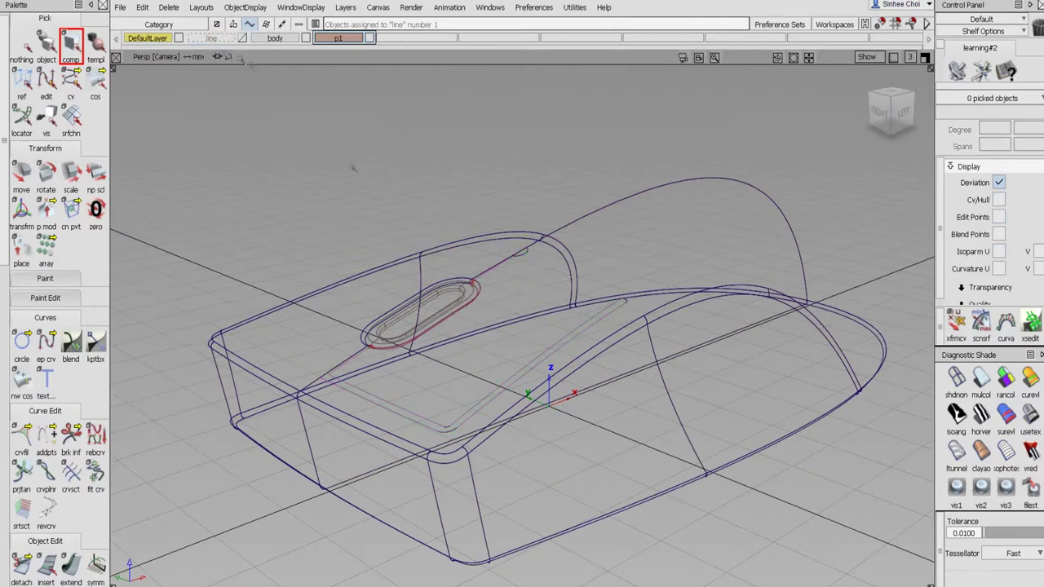
- Hide the p1 layer, which holds the inner oval slot surfaces
alt+shift+drag(416, 231, 411, 276)
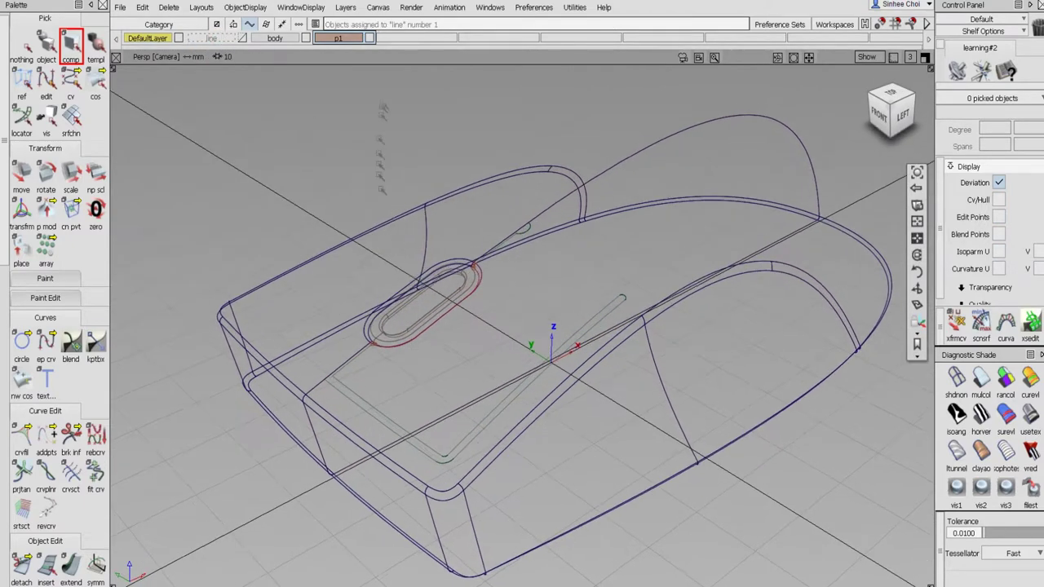
click(367, 38)
alt+shift+drag(465, 184, 498, 229)
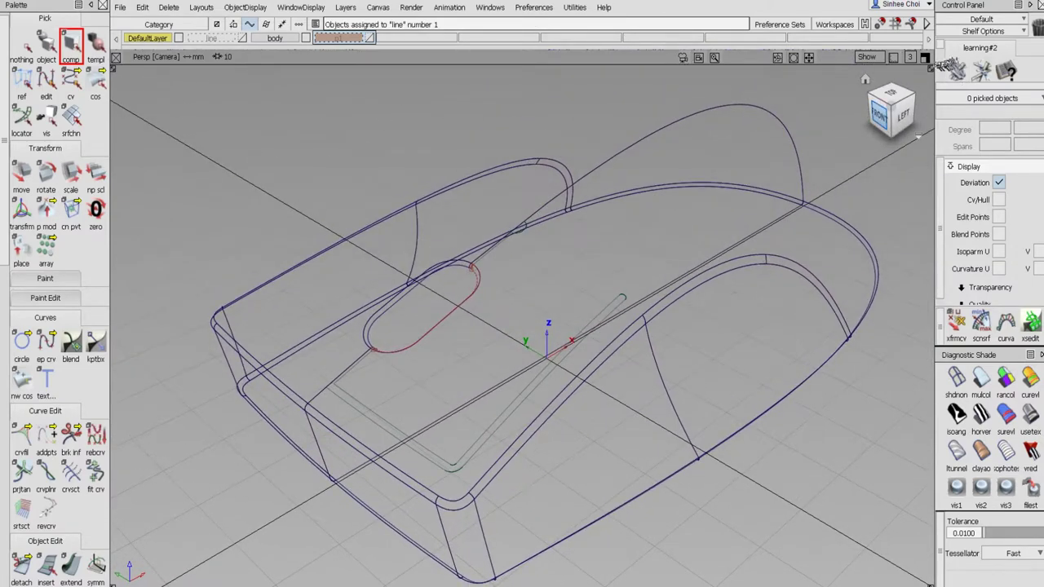
- Pick all the body surfaces on the positive Y side of the centreline and delete them
click(924, 57)
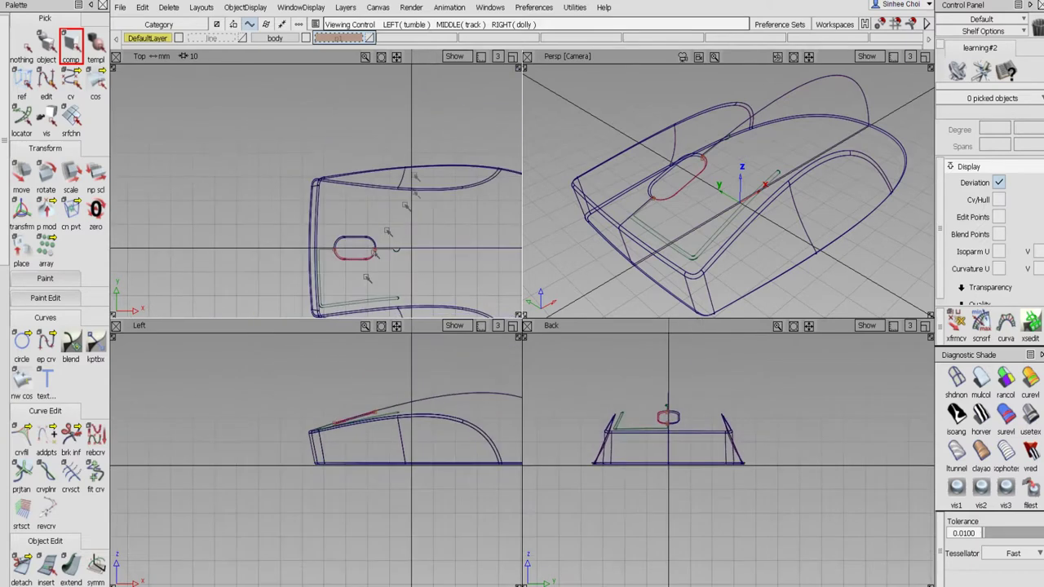
click(46, 46)
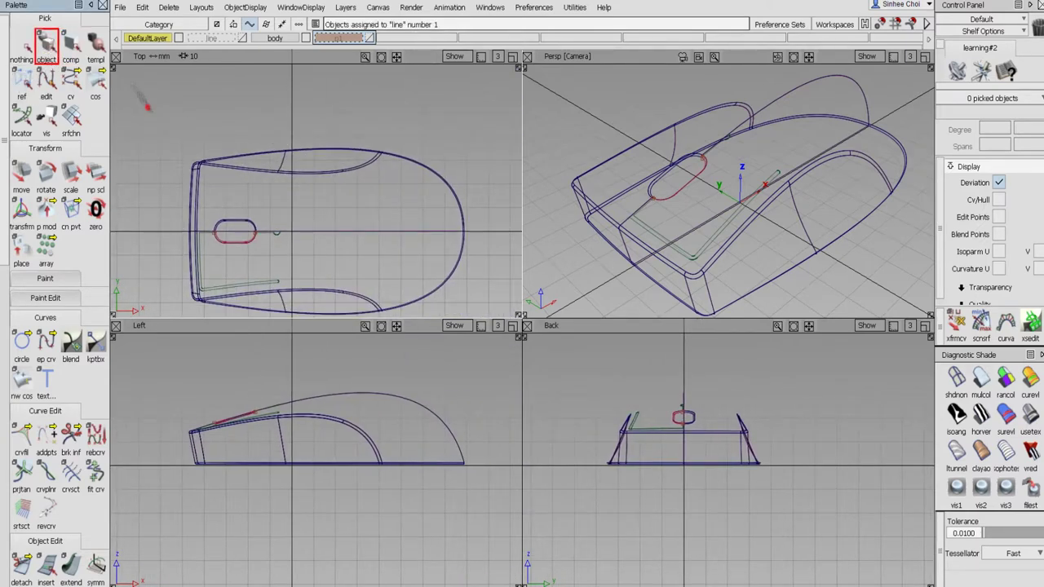
drag(147, 106, 515, 234)
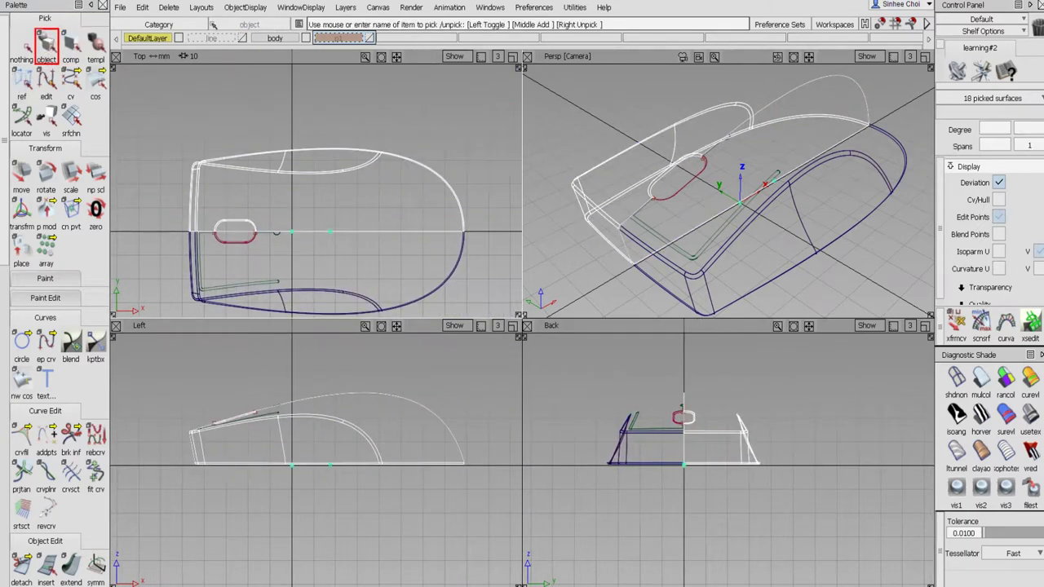
key(Delete)
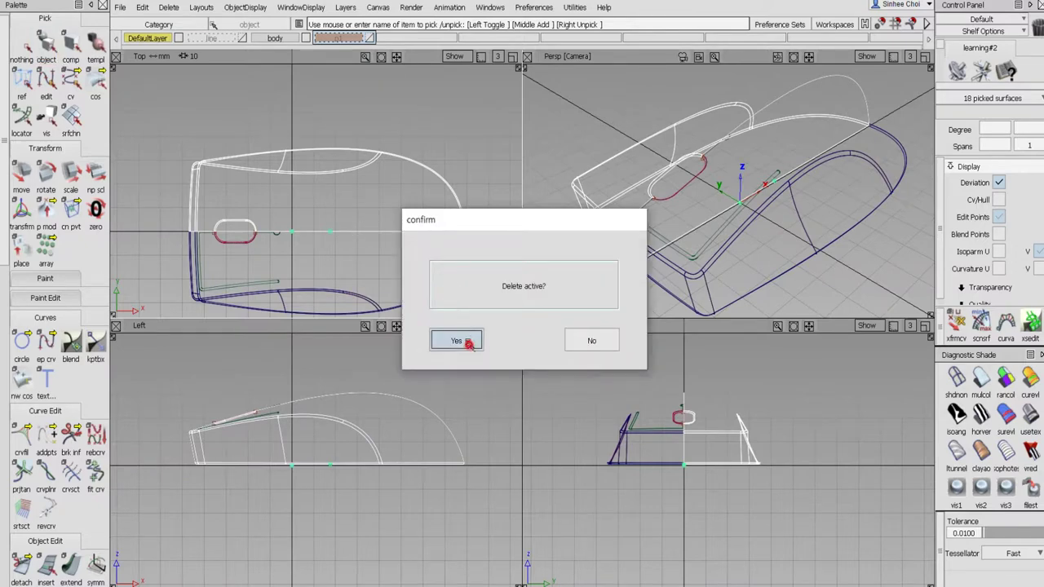
click(456, 340)
- Trim the body's upper surface with the projected curves, keeping the main region outside the L-shaped groove
click(924, 56)
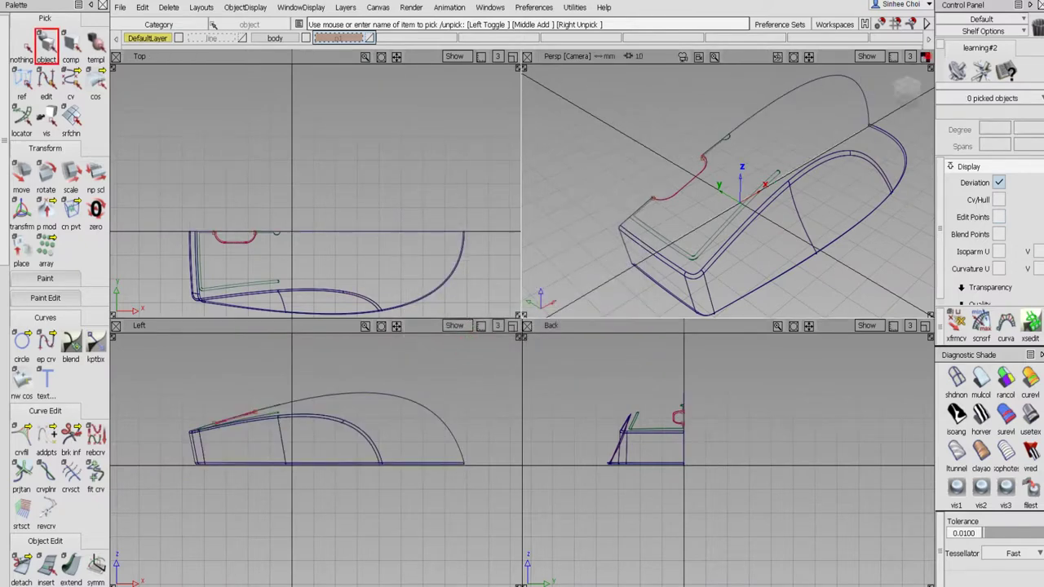
alt+shift+middle_drag(414, 279, 426, 247)
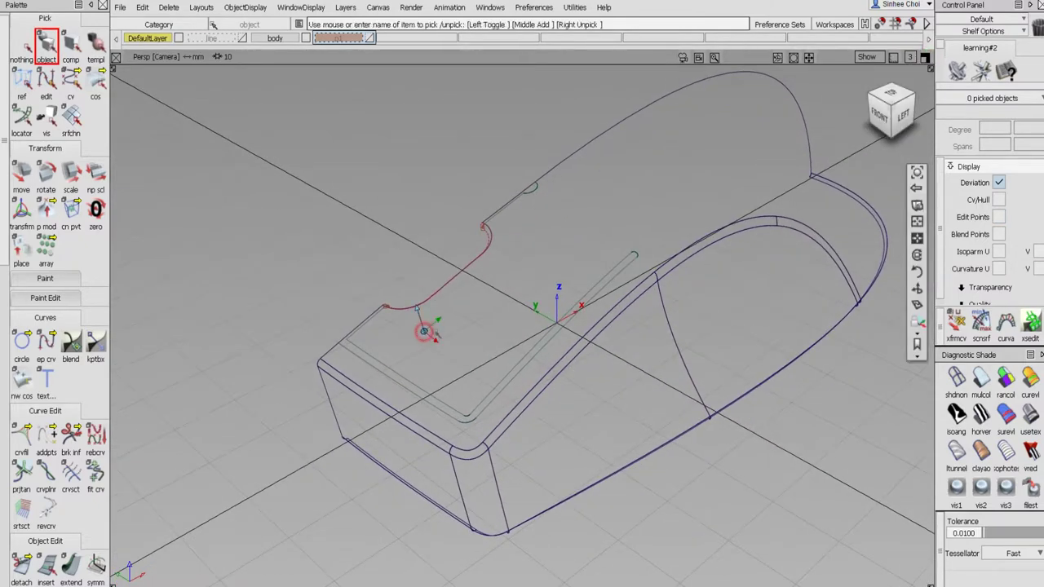
scroll(444, 322, up, 3)
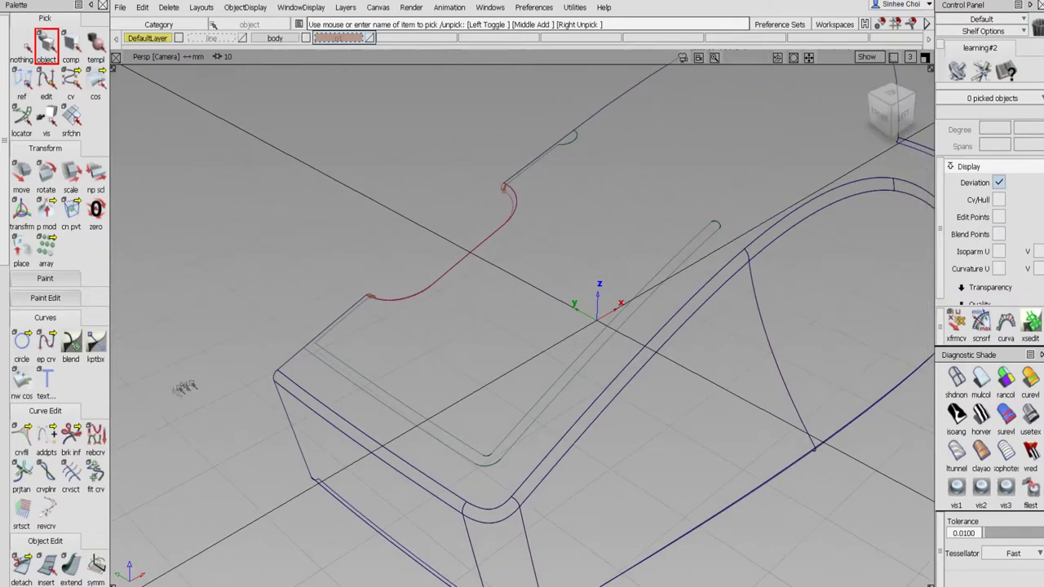
click(5, 426)
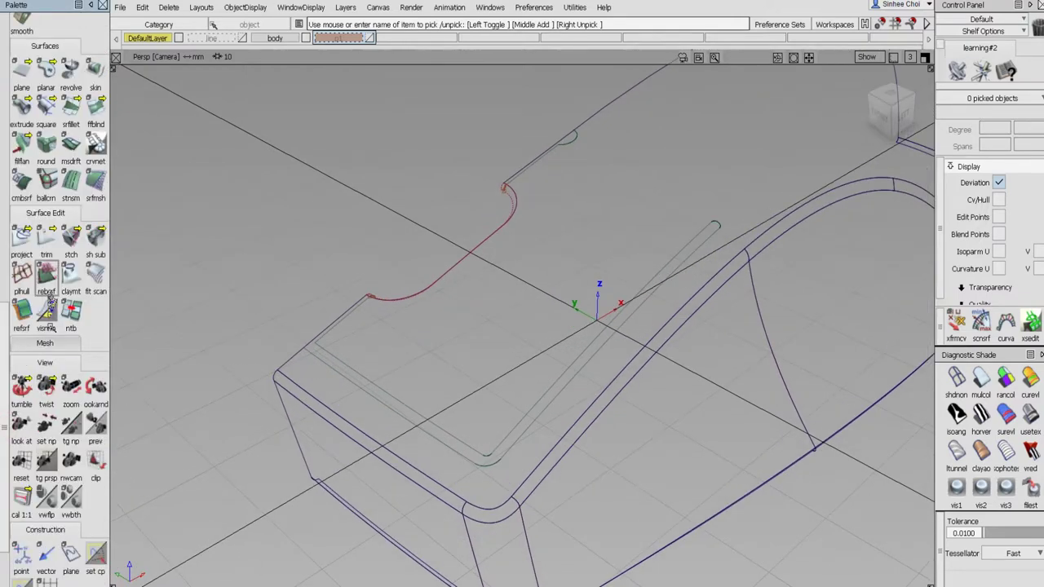
click(46, 238)
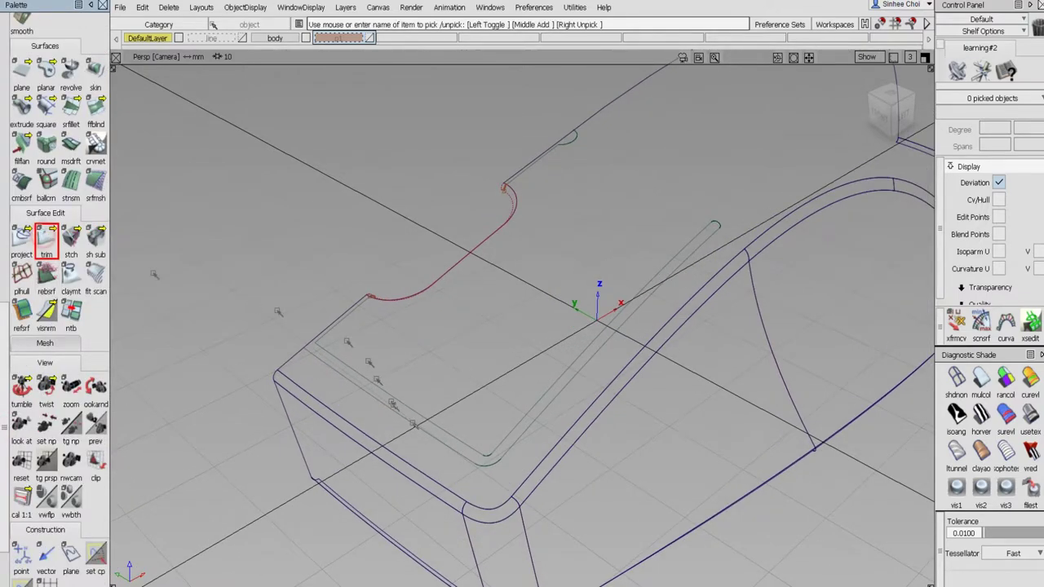
click(485, 490)
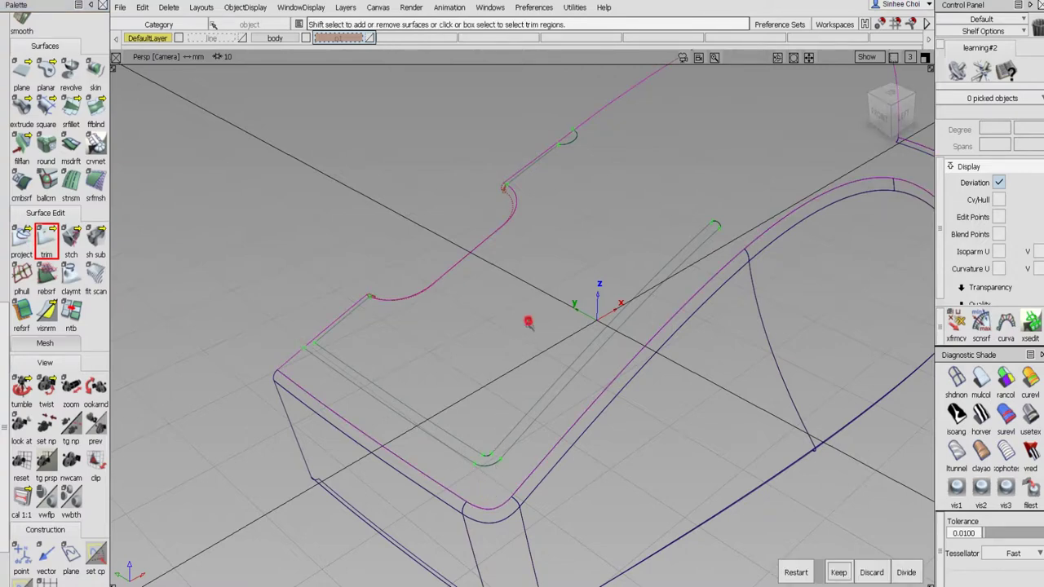
click(840, 574)
- Trim the narrow surface along the oval slot with the projected centre curve, keeping its long section and discarding the ends beside the centreline
key(shift+alt)
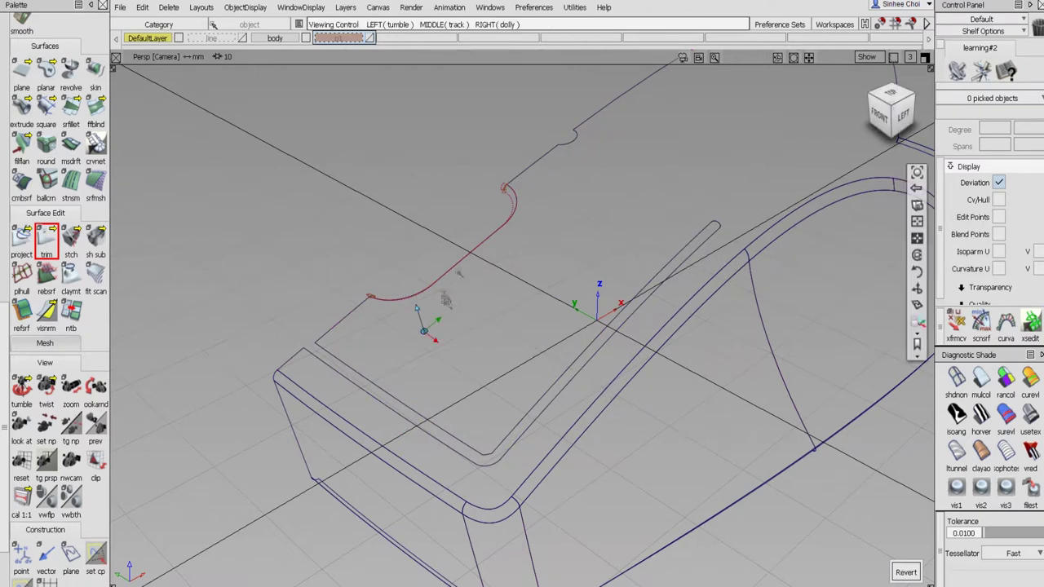
click(508, 194)
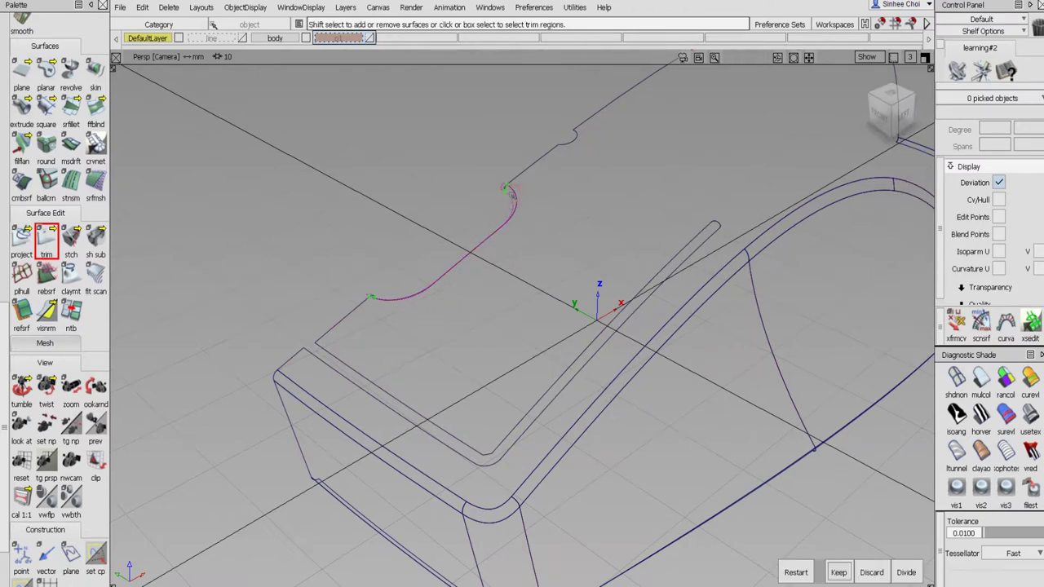
click(512, 191)
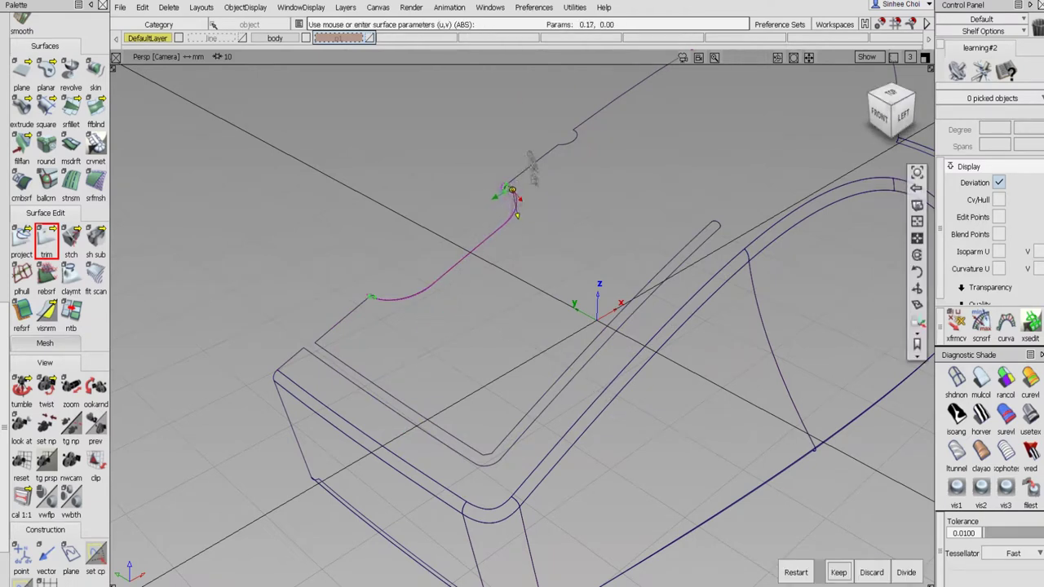
mouse_move(531, 168)
alt+shift+right_down()
mouse_move(536, 184)
mouse_move(531, 176)
alt+shift+right_up()
click(503, 193)
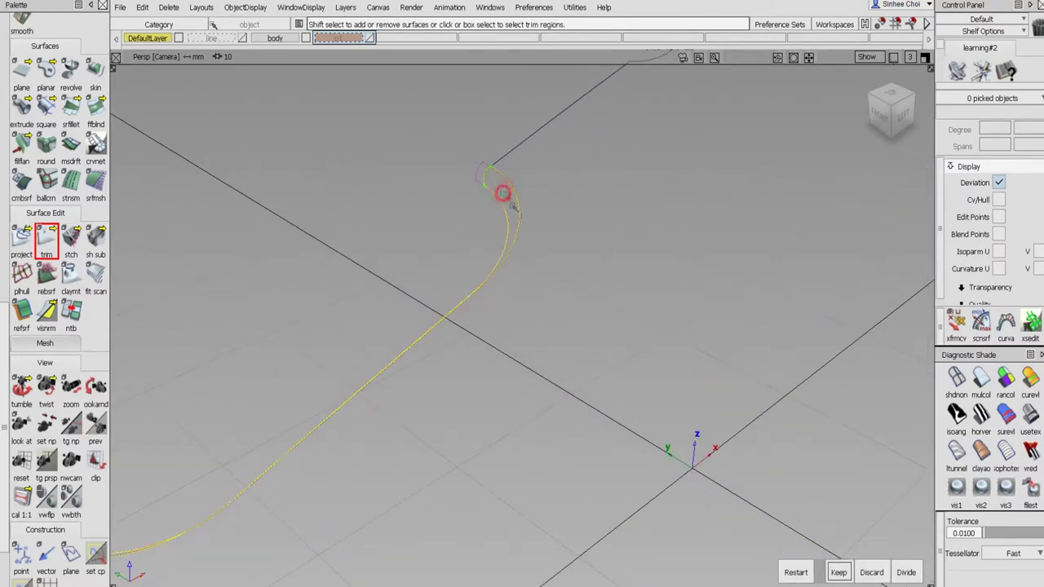
click(838, 572)
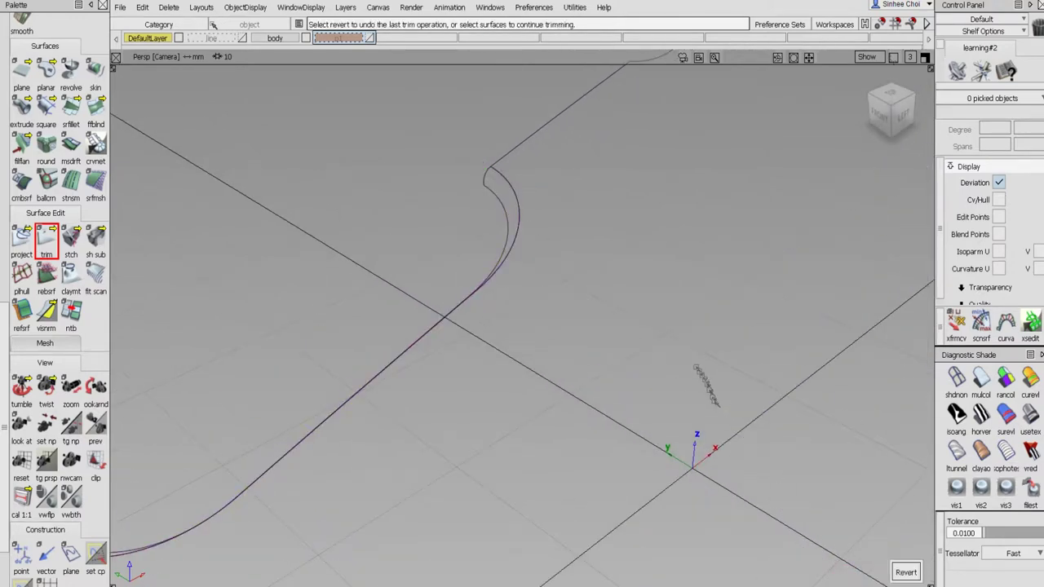
alt+shift+right_drag(687, 367, 641, 403)
alt+shift+drag(628, 412, 462, 358)
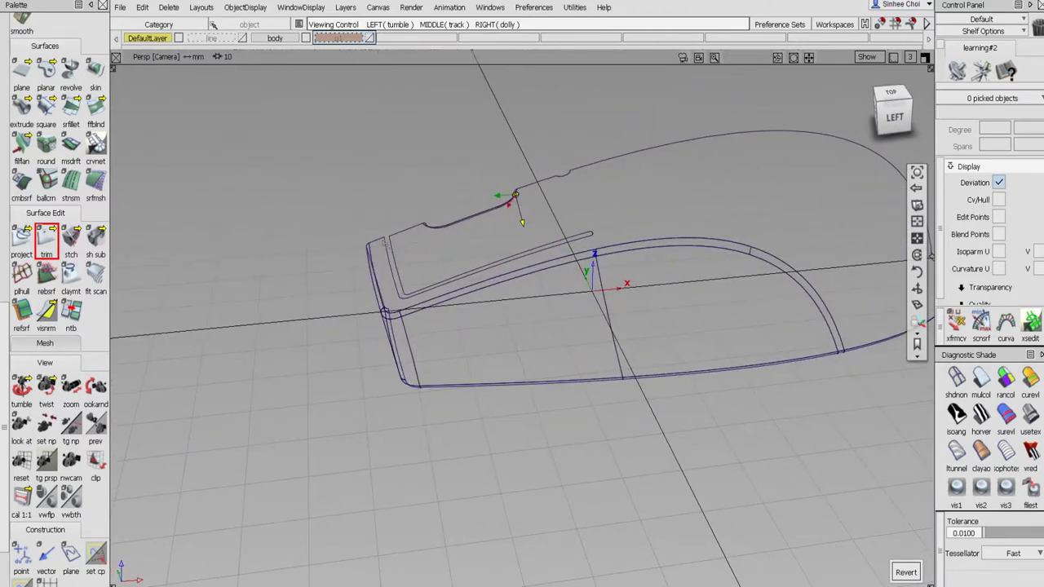
- Draw a short edit-point curve in the left view from the groove edge's centreline end down into the body, and hide its CVs and hull
alt+shift+click(384, 243)
alt+shift+right_drag(385, 251, 407, 197)
alt+shift+drag(436, 205, 466, 199)
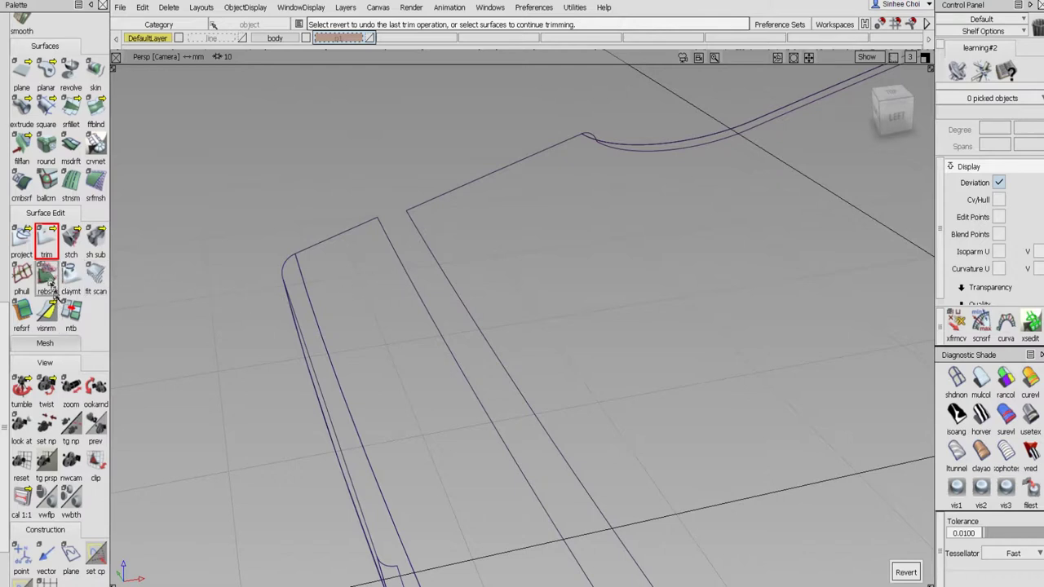
scroll(4, 101, up, 10)
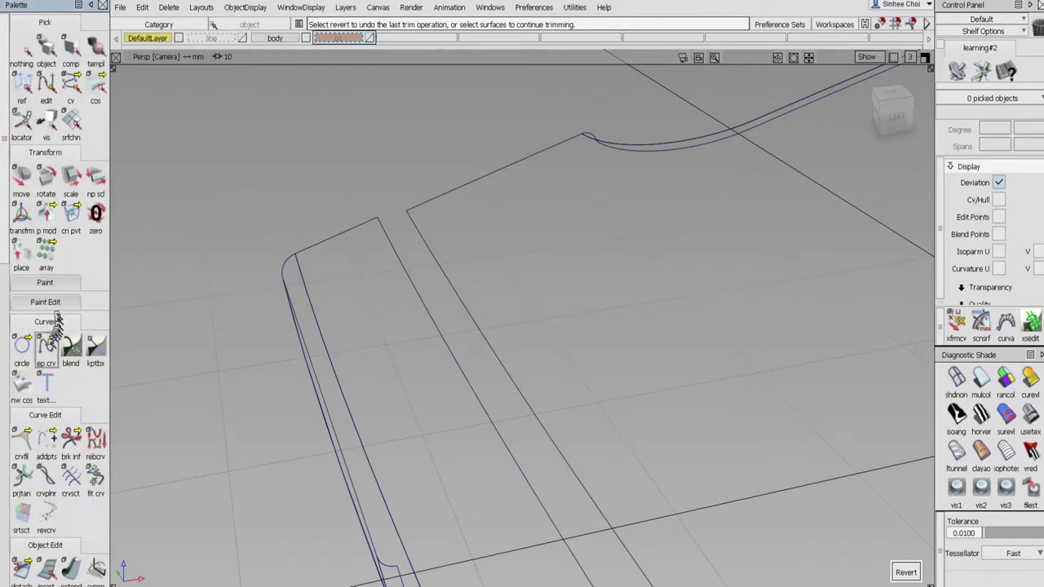
click(46, 346)
ctrl+alt+drag(371, 225, 410, 208)
click(926, 61)
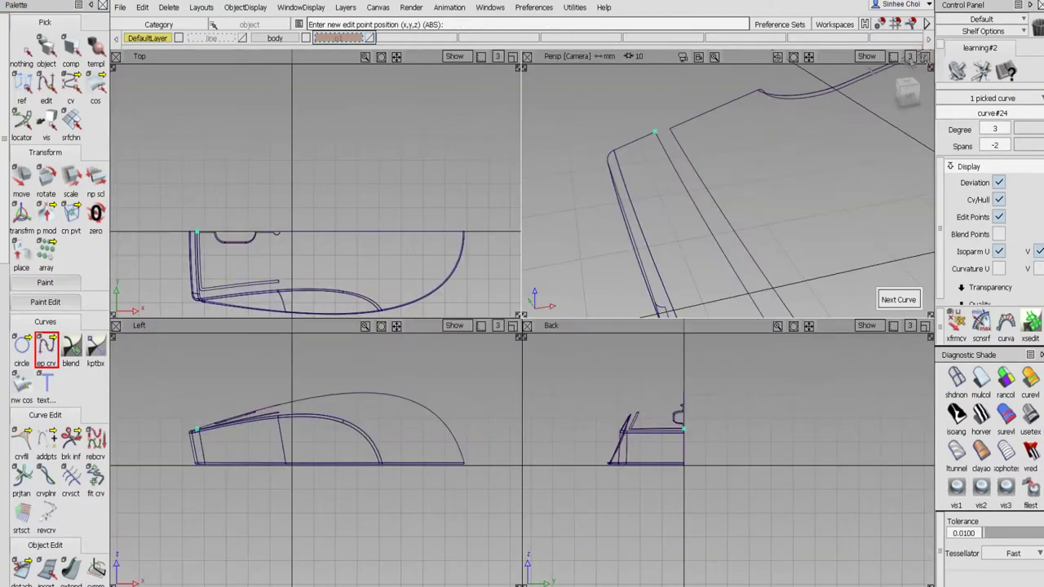
click(512, 326)
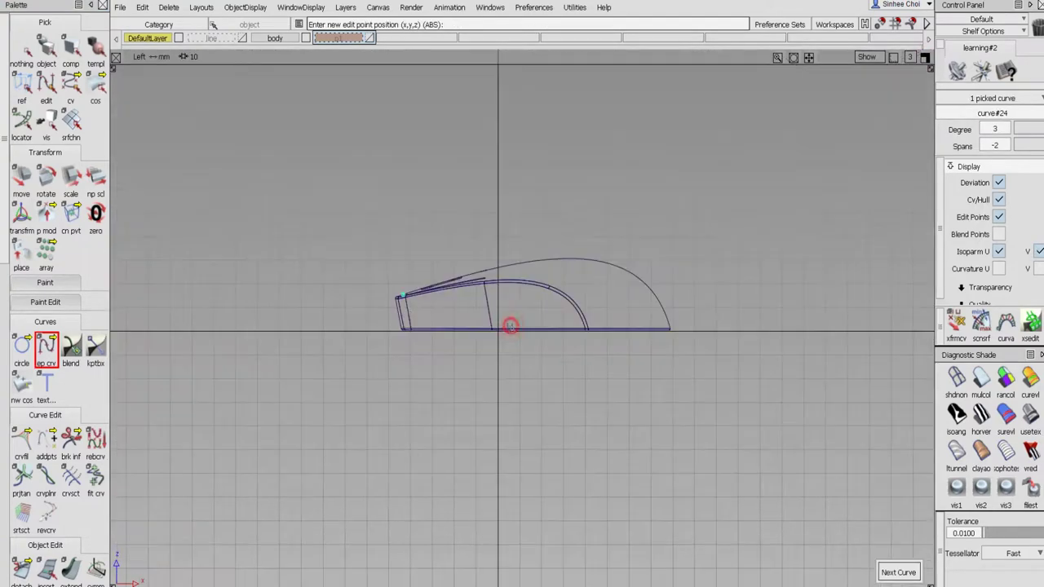
alt+shift+right_drag(431, 288, 581, 8)
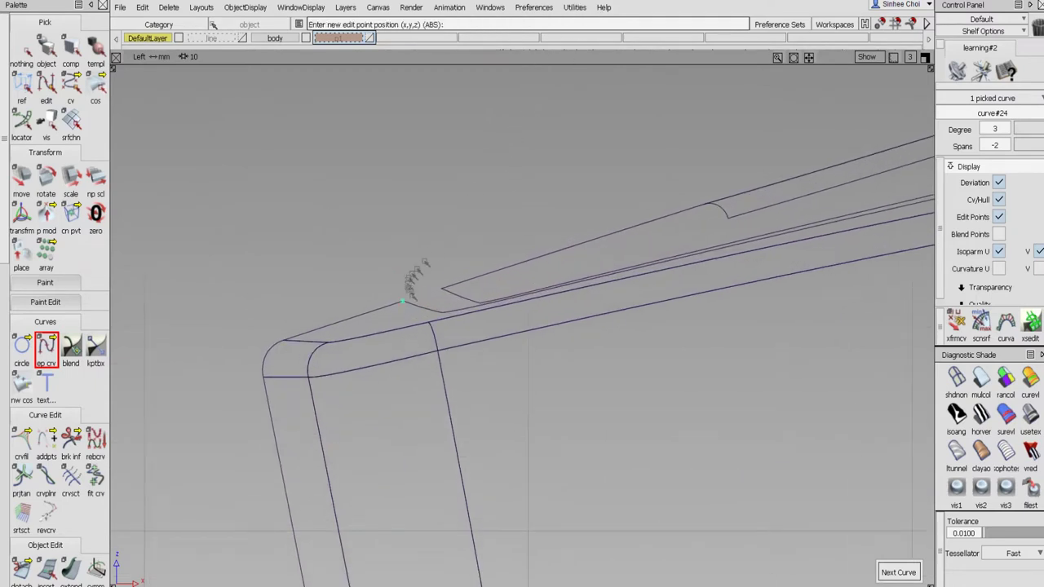
click(415, 340)
click(923, 57)
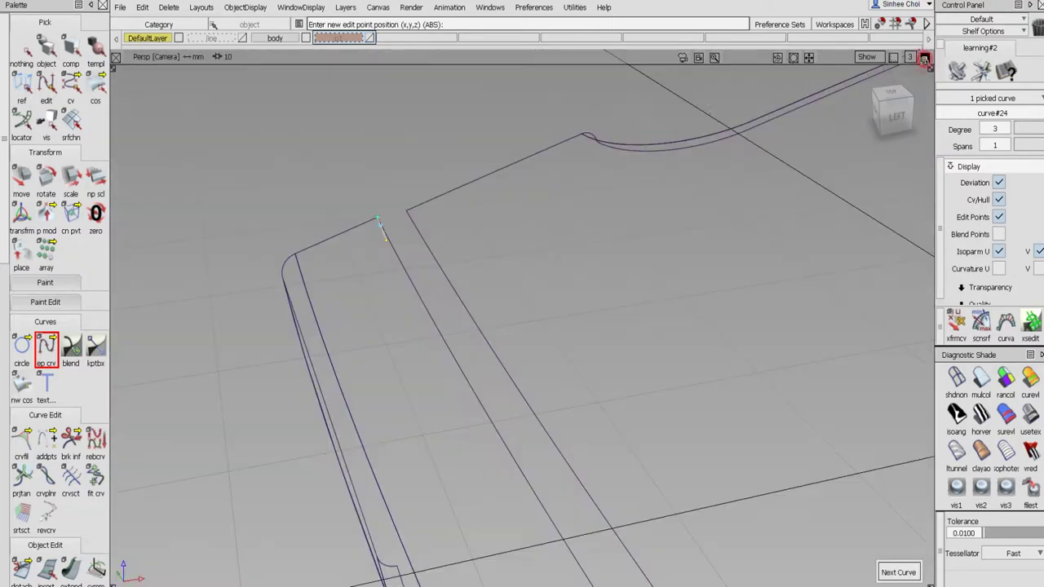
click(999, 200)
- Build a Rail surface with one generation curve and one rail, sweeping the short curve along the groove's front edge
alt+shift+drag(496, 285, 585, 261)
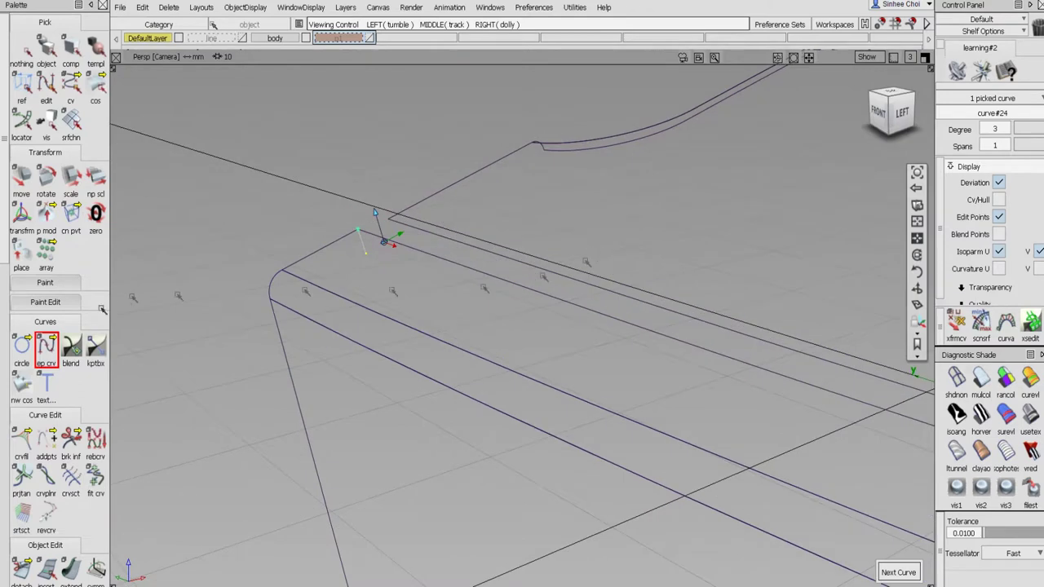
scroll(25, 326, down, 5)
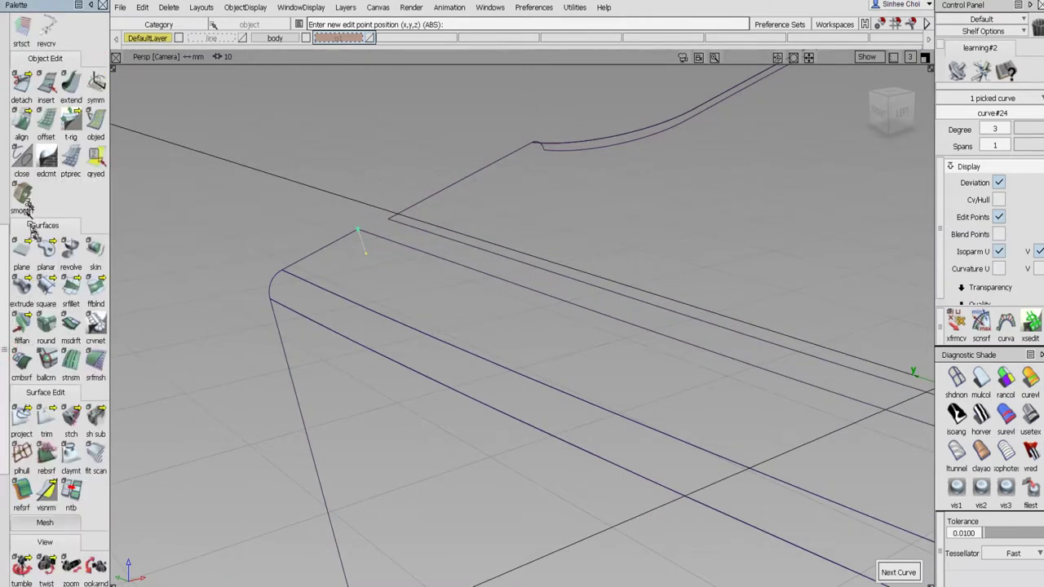
click(25, 281)
drag(27, 282, 47, 289)
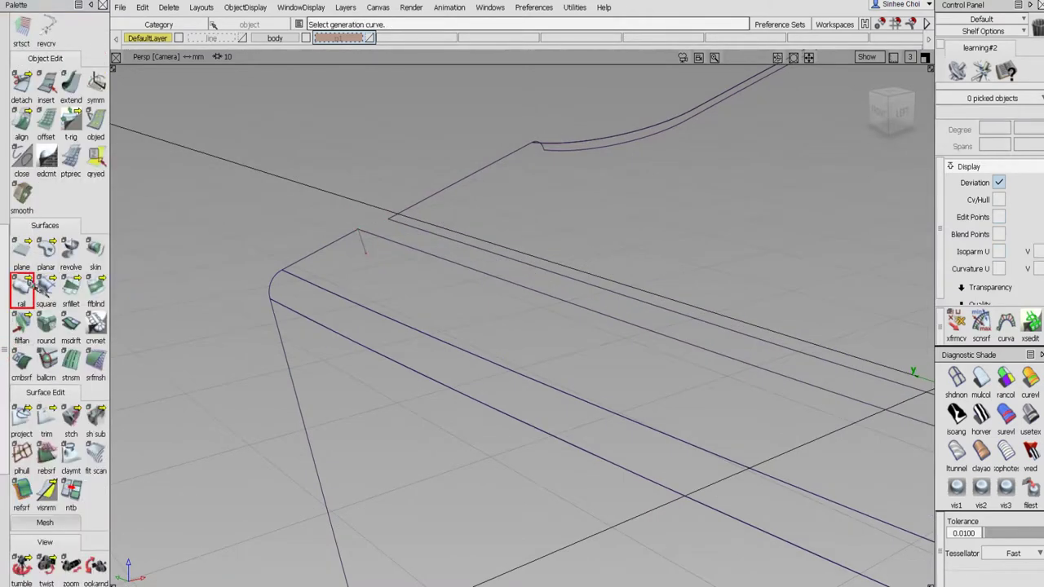
double_click(22, 284)
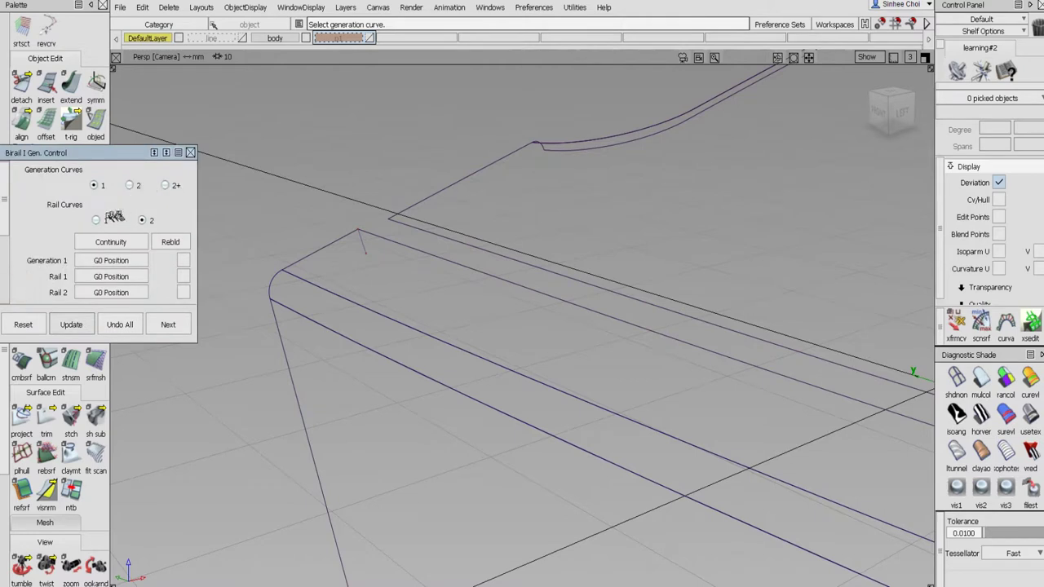
click(96, 220)
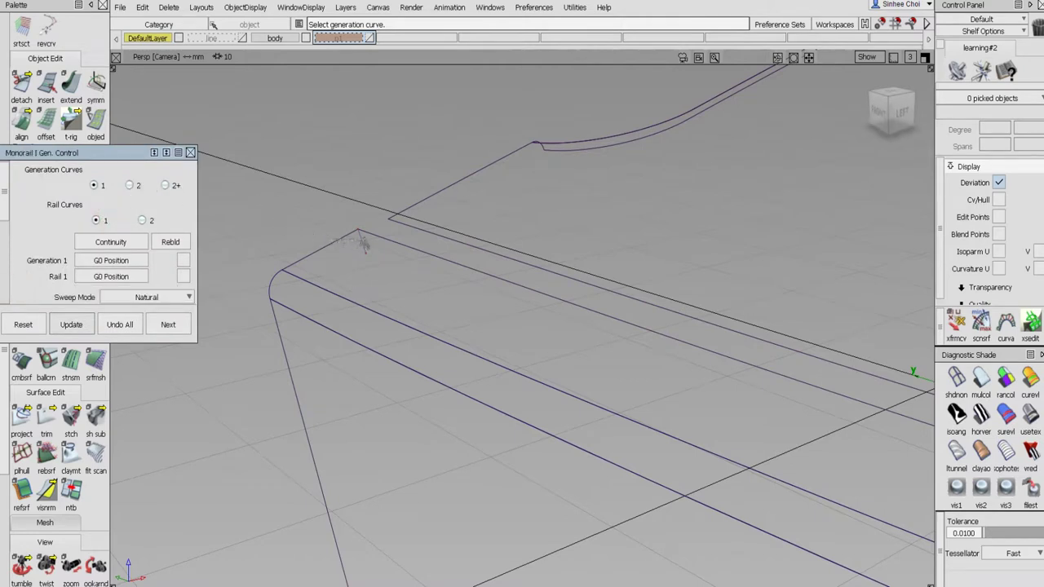
click(364, 242)
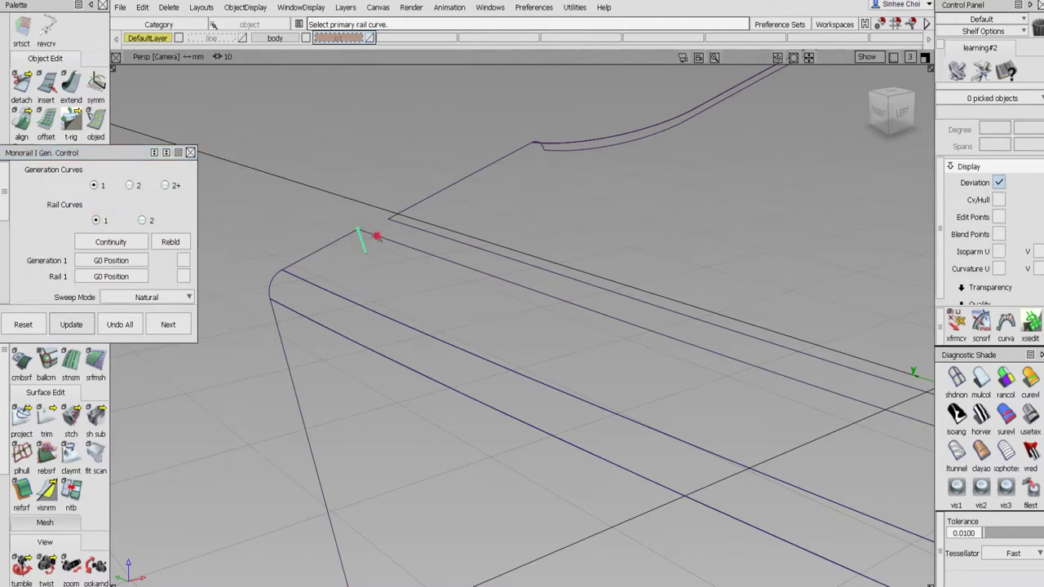
click(376, 235)
- Enable Rebuild for the generation and rail curves of the front rail surface and accept it
alt+shift+right_drag(499, 186, 492, 215)
alt+shift+drag(637, 252, 563, 261)
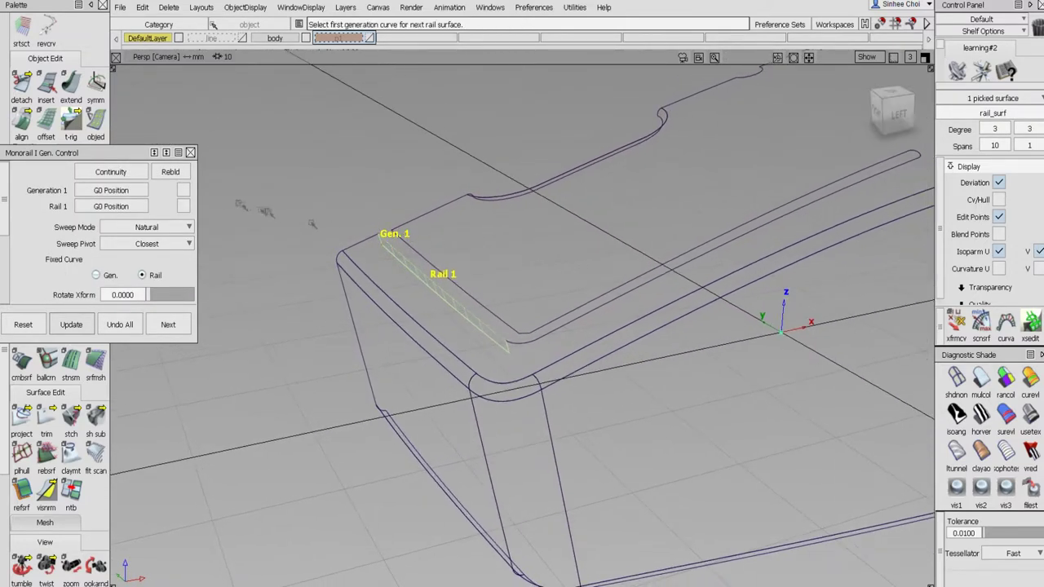
click(184, 191)
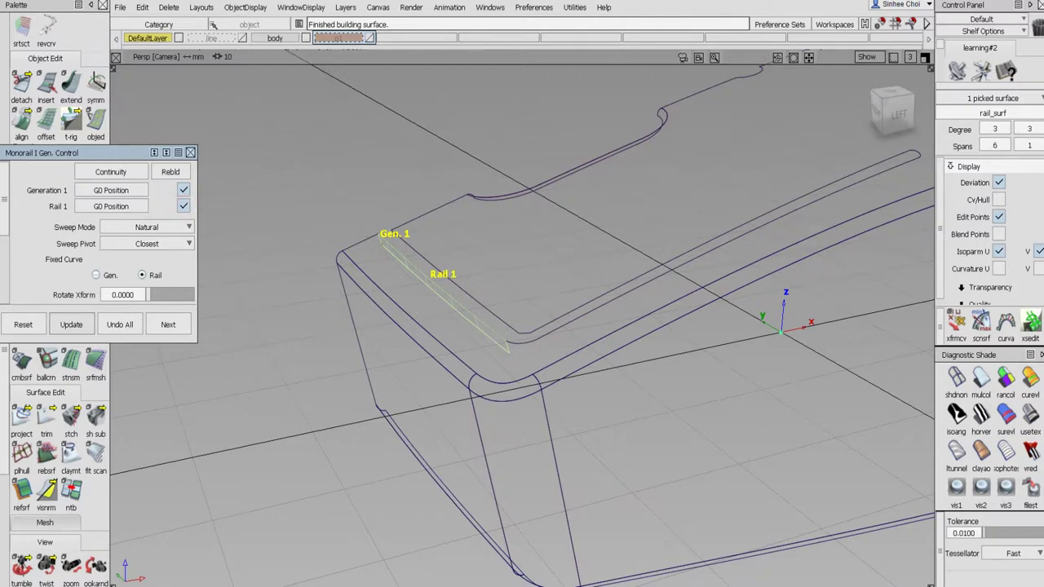
click(168, 324)
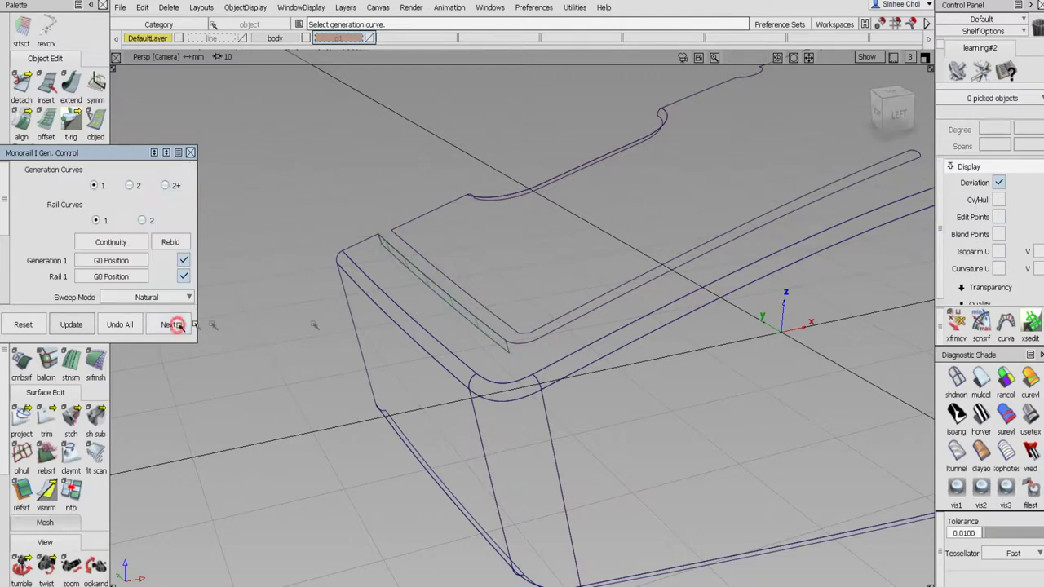
- Sweep the end edge of the front rail surface around the groove's rounded corner and accept the surface
click(510, 350)
click(525, 351)
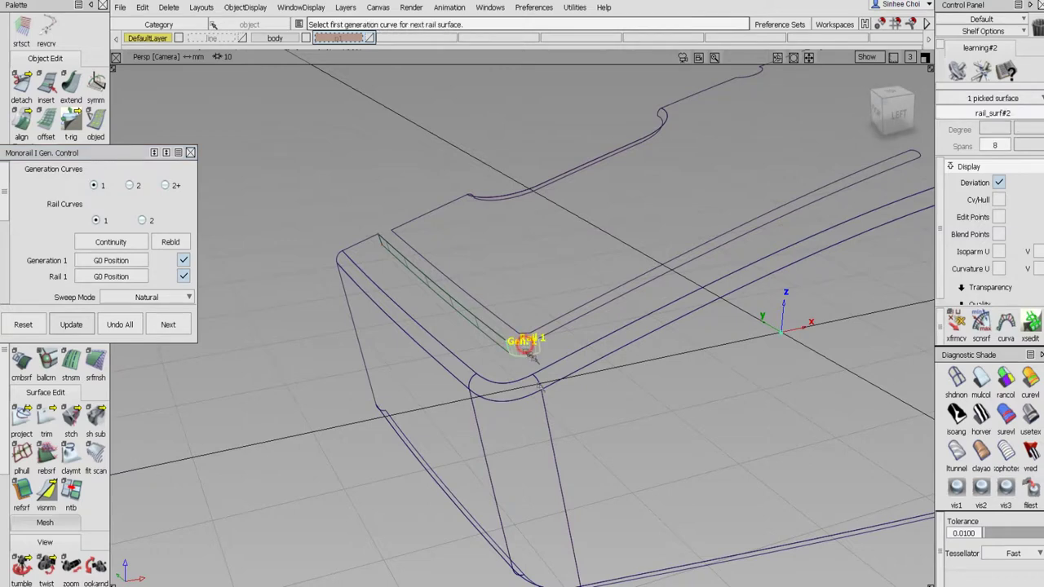
alt+shift+drag(591, 347, 372, 214)
mouse_move(497, 372)
alt+shift+mouse_down()
mouse_move(525, 371)
mouse_move(515, 374)
alt+shift+mouse_up()
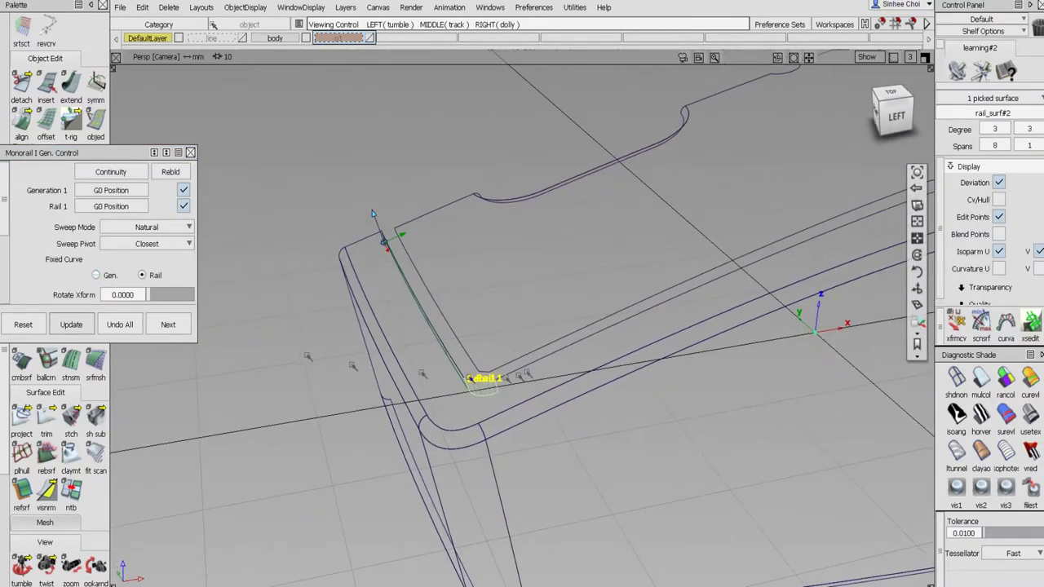
click(173, 324)
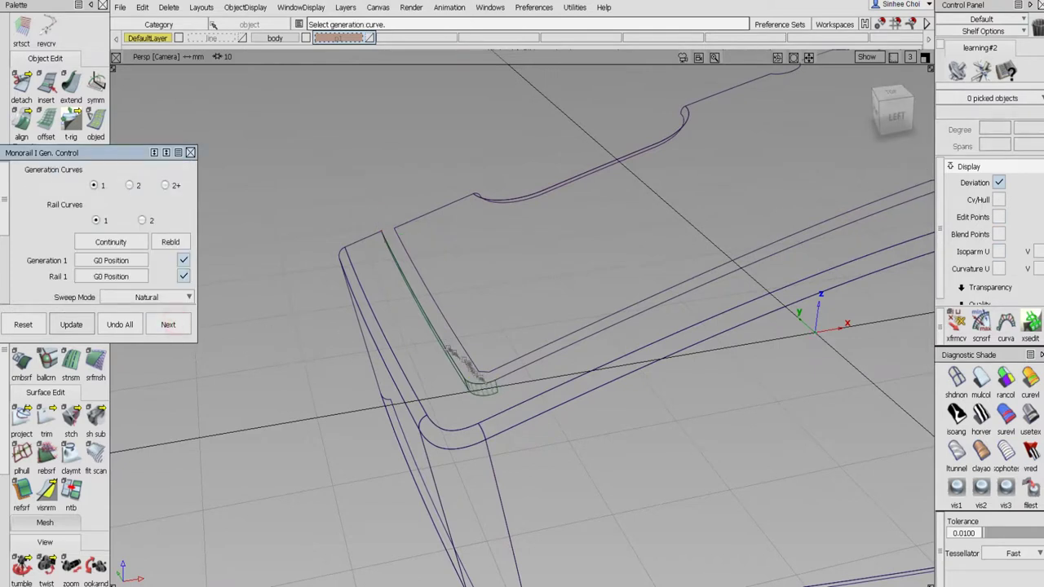
- Sweep the end edge of the corner rail surface along the groove's long outer side edge
click(503, 385)
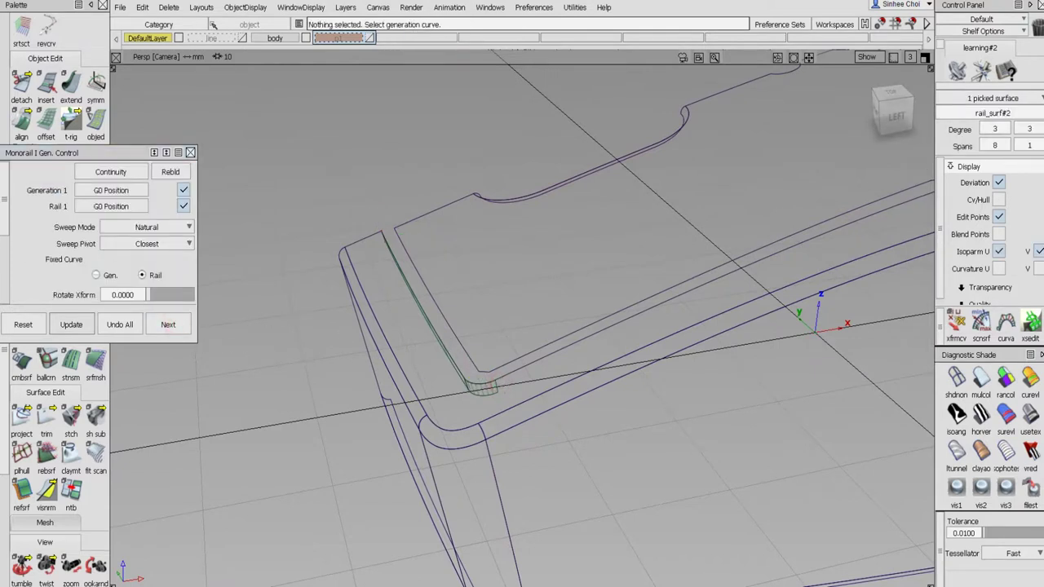
click(498, 386)
click(506, 375)
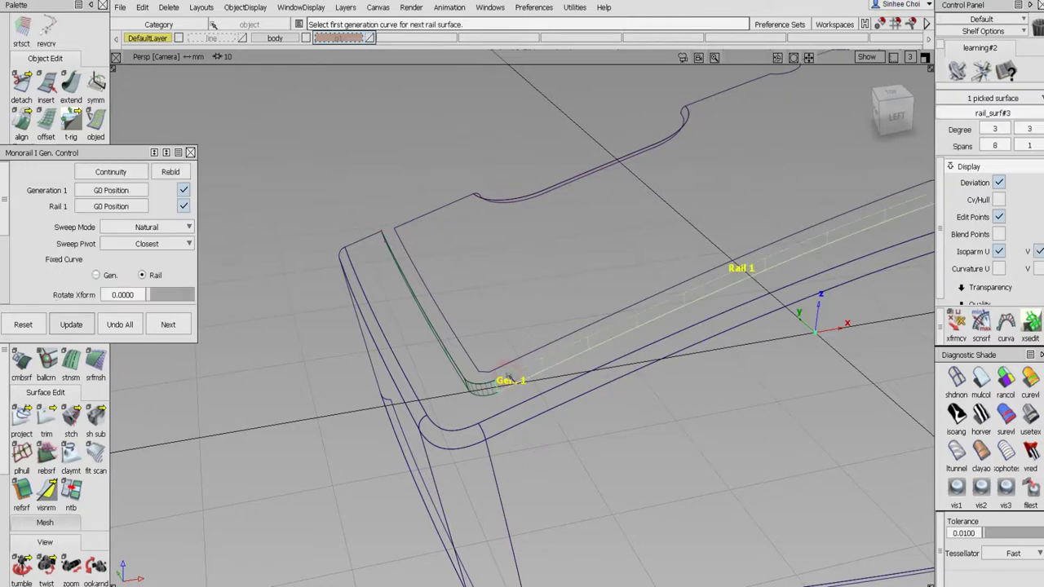
alt+shift+right_drag(642, 287, 617, 338)
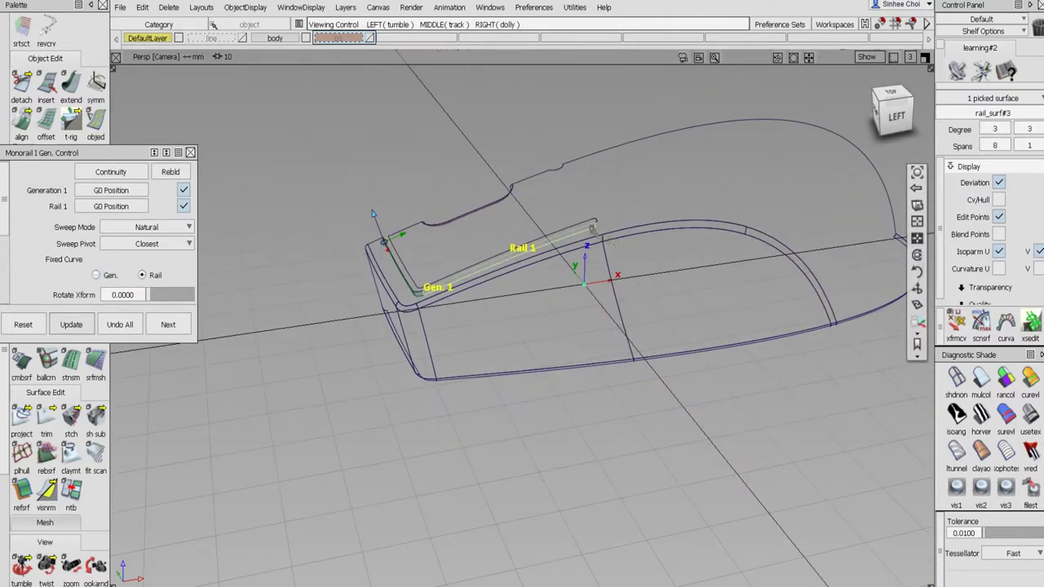
- Try to sweep a rail surface around the groove's rounded far end and delete that surface
alt+shift+right_drag(595, 223, 649, 176)
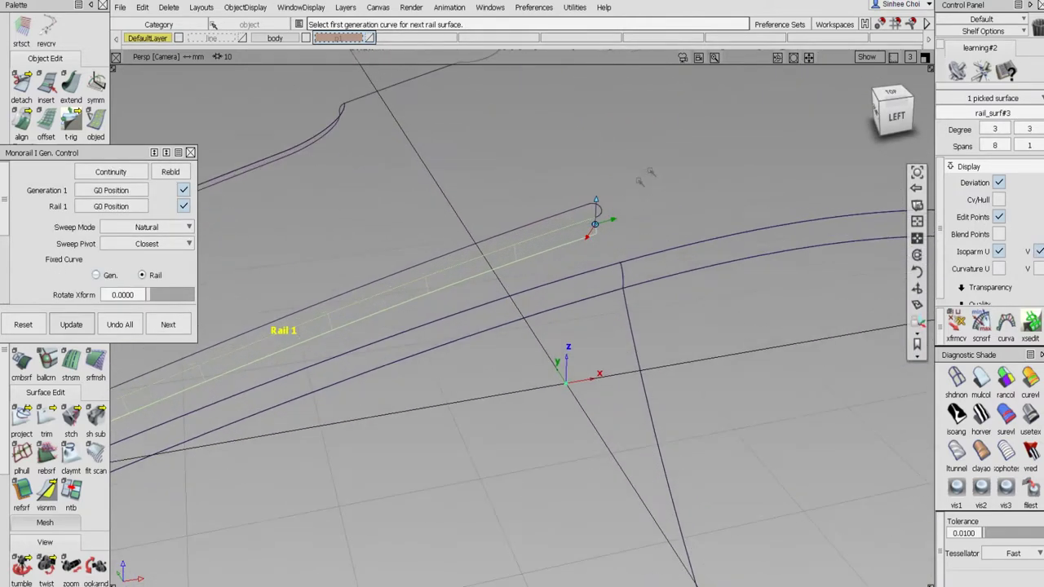
click(596, 227)
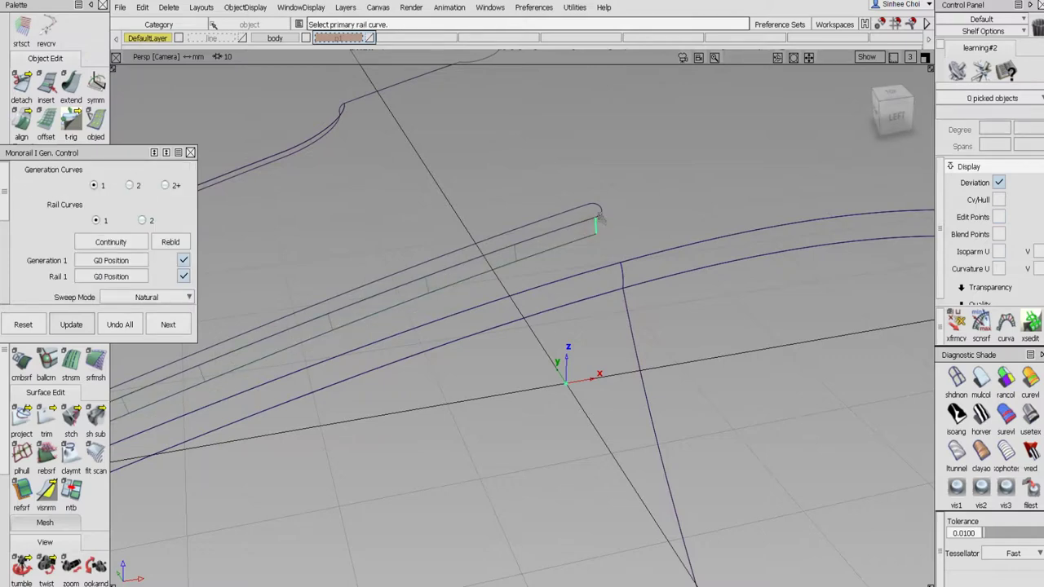
click(599, 220)
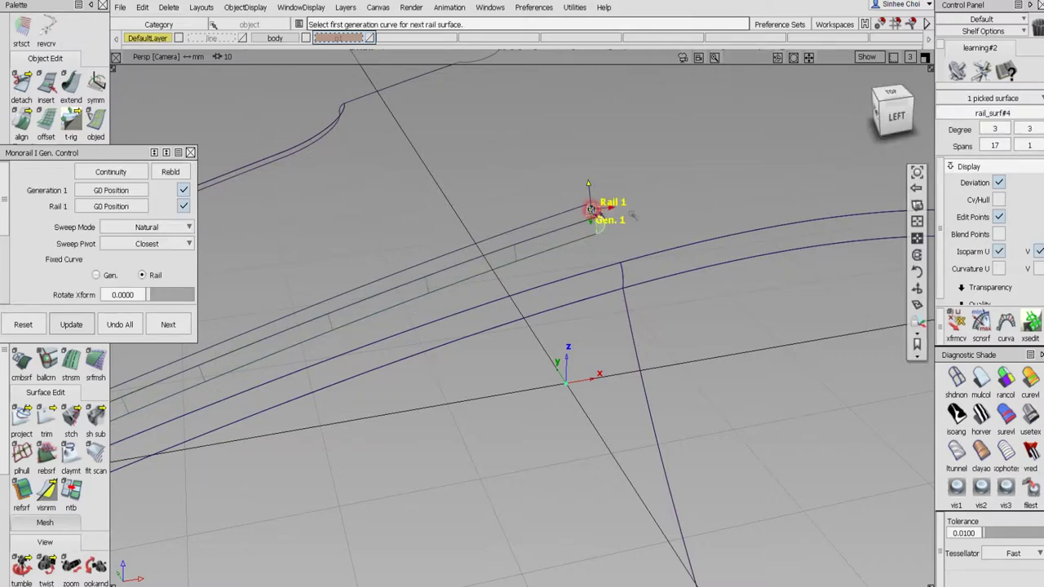
scroll(605, 214, up, 5)
alt+shift+drag(687, 171, 437, 262)
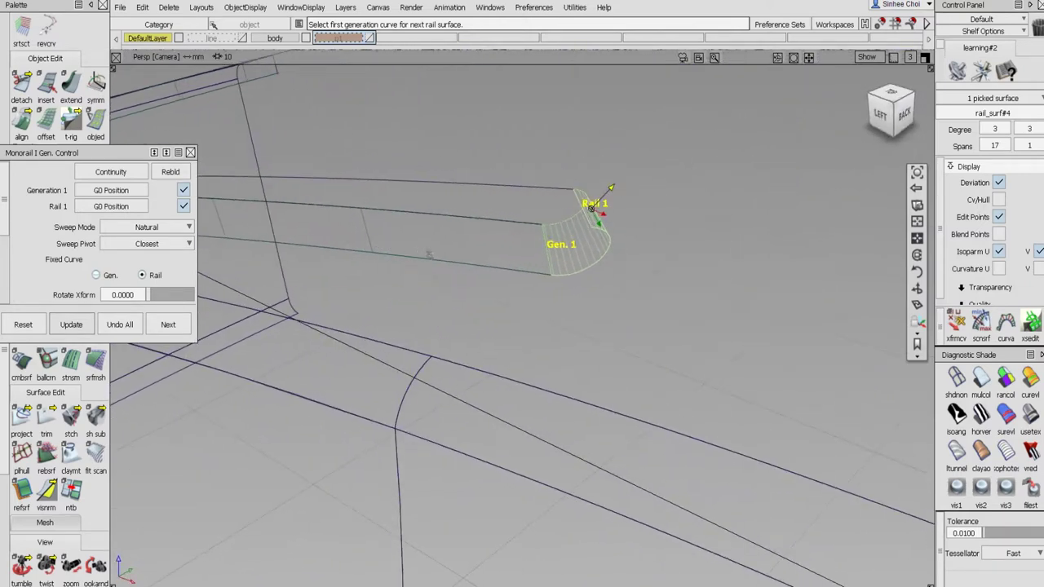
key(Delete)
click(453, 341)
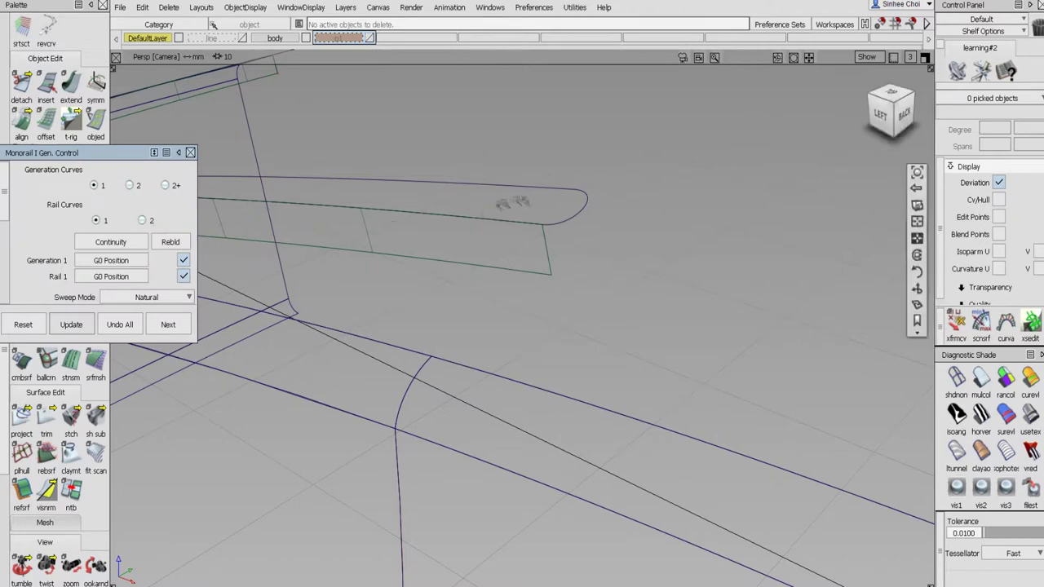
- Delete the three rail surfaces along the groove's front edge, corner and long side
alt+shift+drag(492, 215, 484, 193)
alt+shift+drag(396, 249, 895, 182)
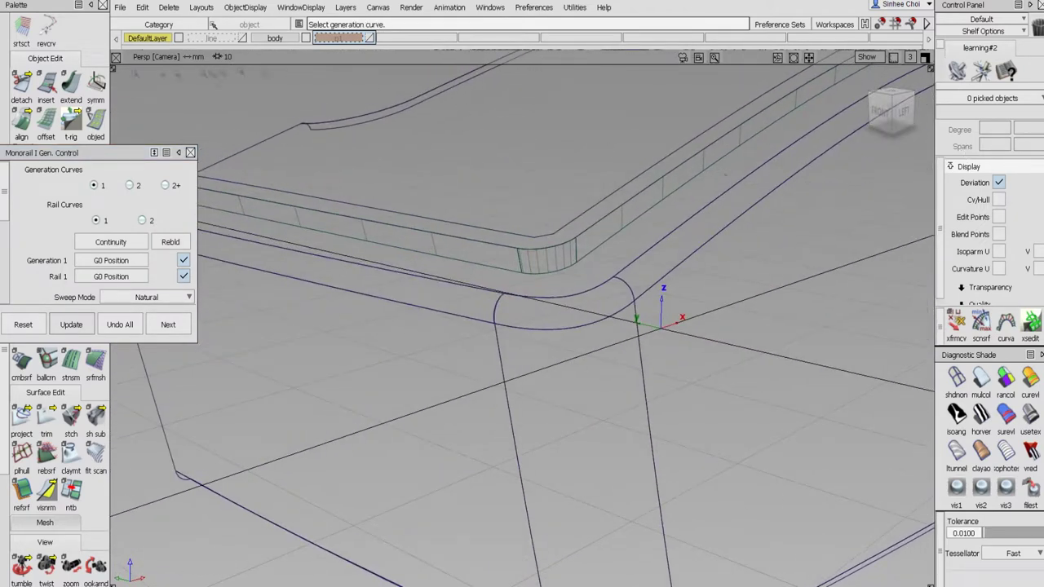
scroll(12, 53, up, 10)
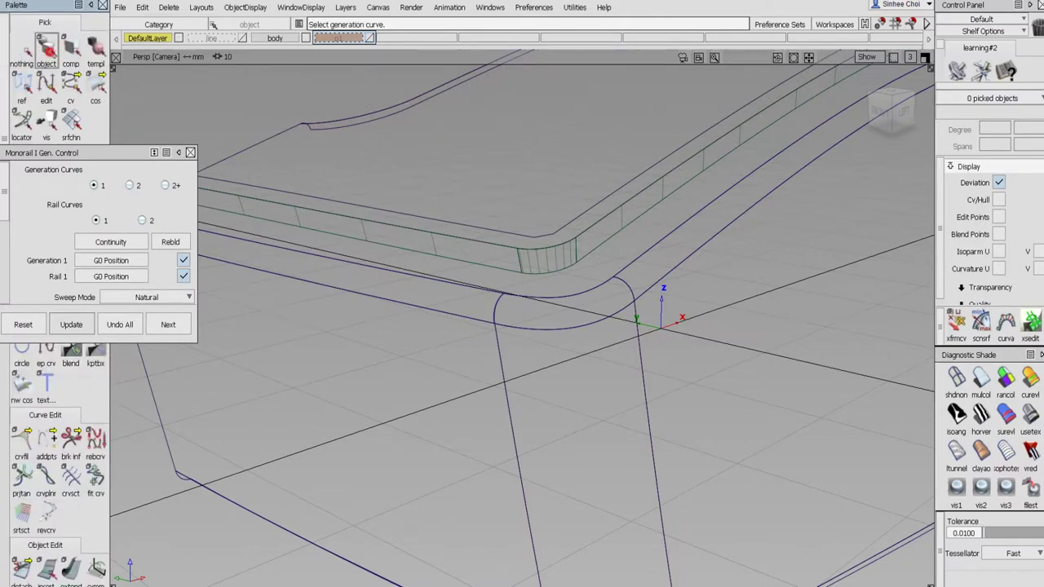
click(47, 50)
drag(505, 262, 559, 283)
click(587, 244)
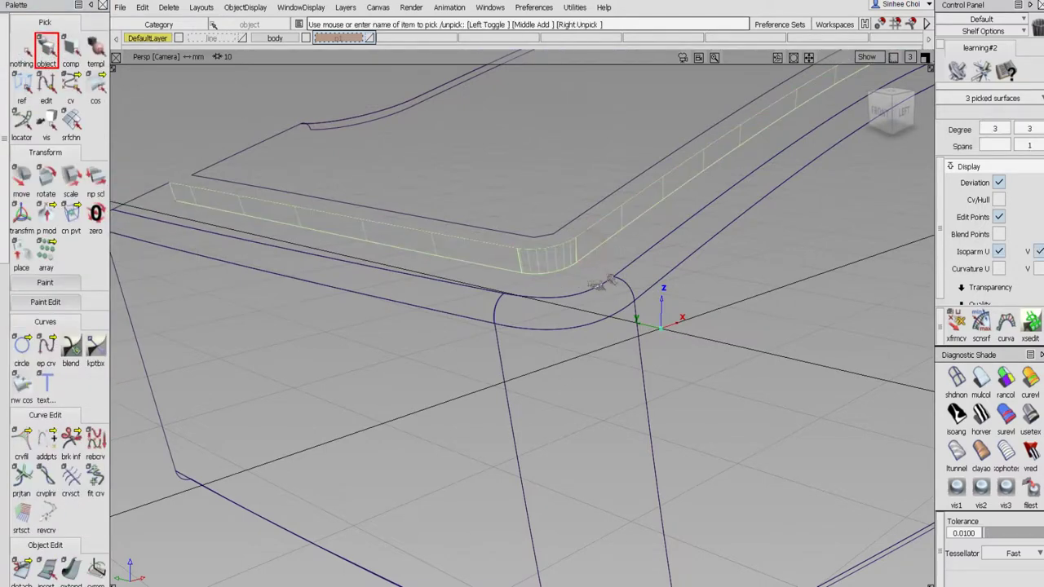
key(Delete)
click(454, 341)
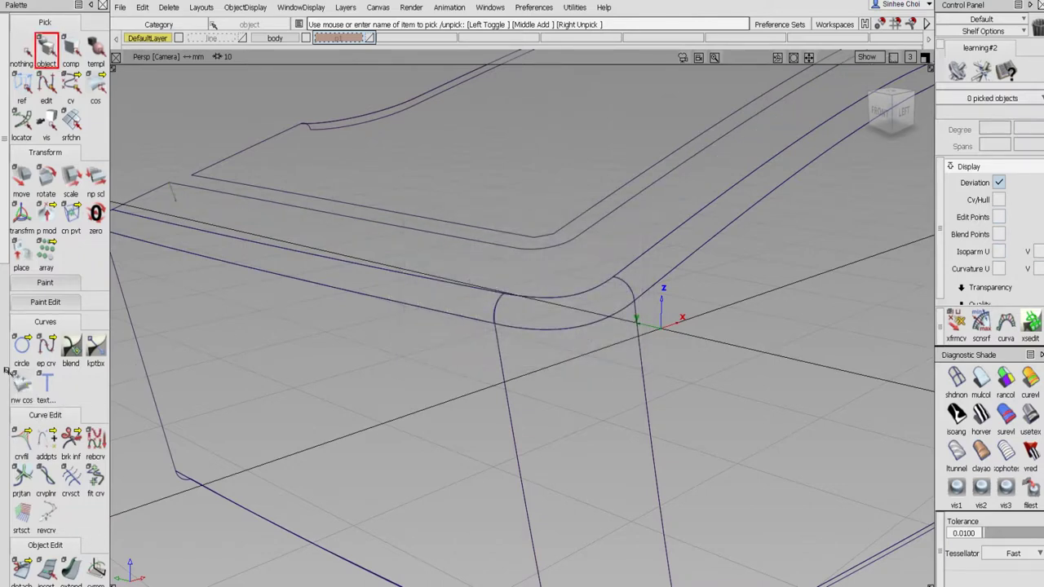
- Extrude the short centreline curve along the groove's straight front edge as the path
scroll(10, 367, down, 5)
drag(21, 236, 77, 253)
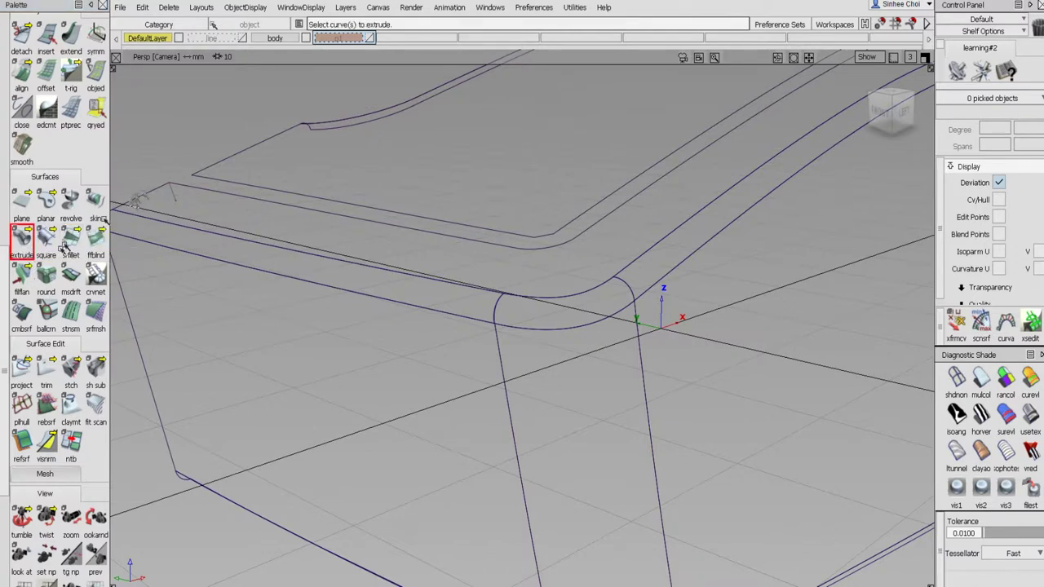
click(174, 198)
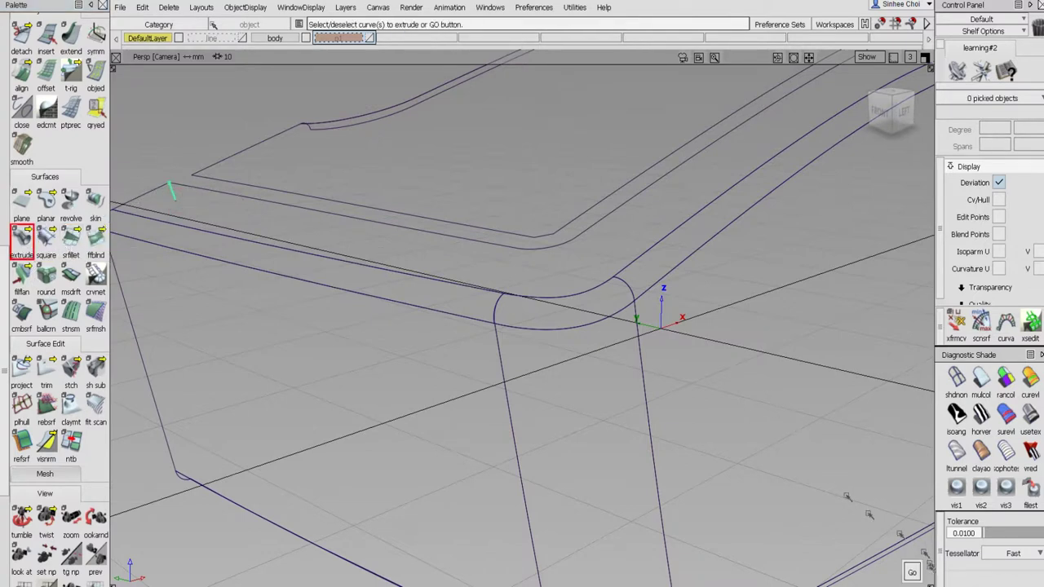
click(914, 573)
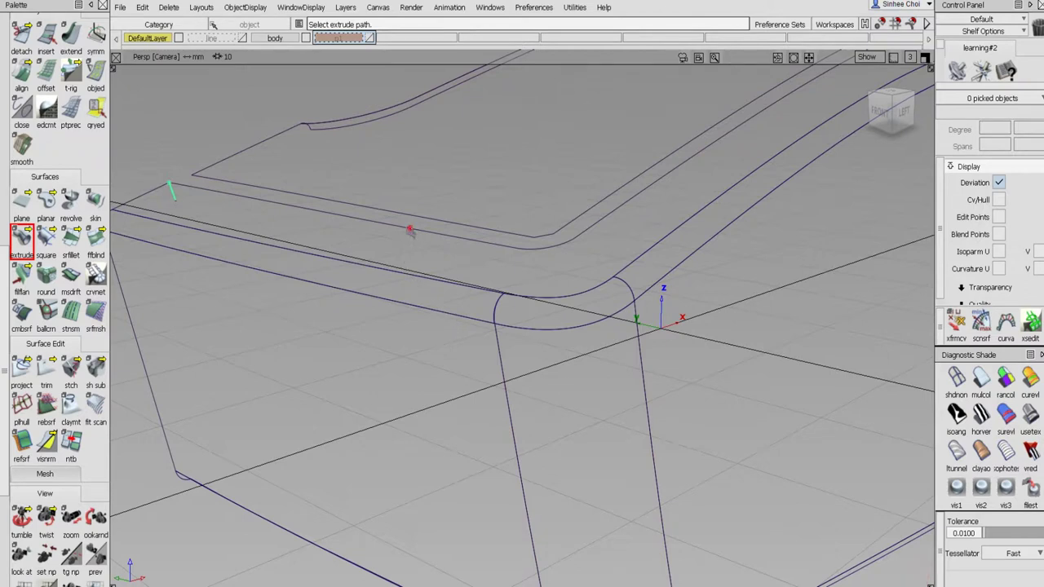
click(410, 231)
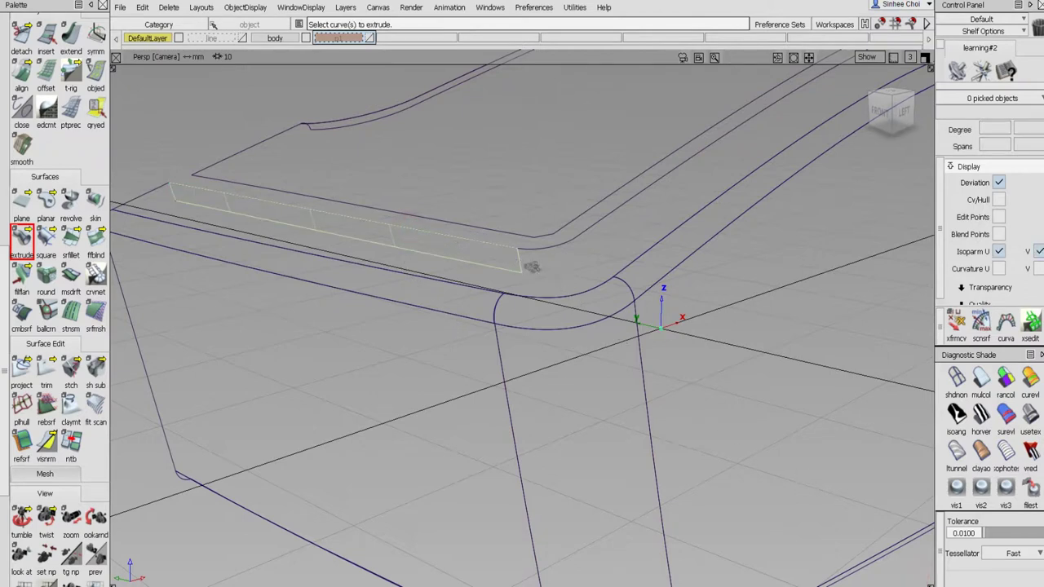
- Extrude the end edge of the front wall surface around the groove's rounded outer corner as the path
click(518, 259)
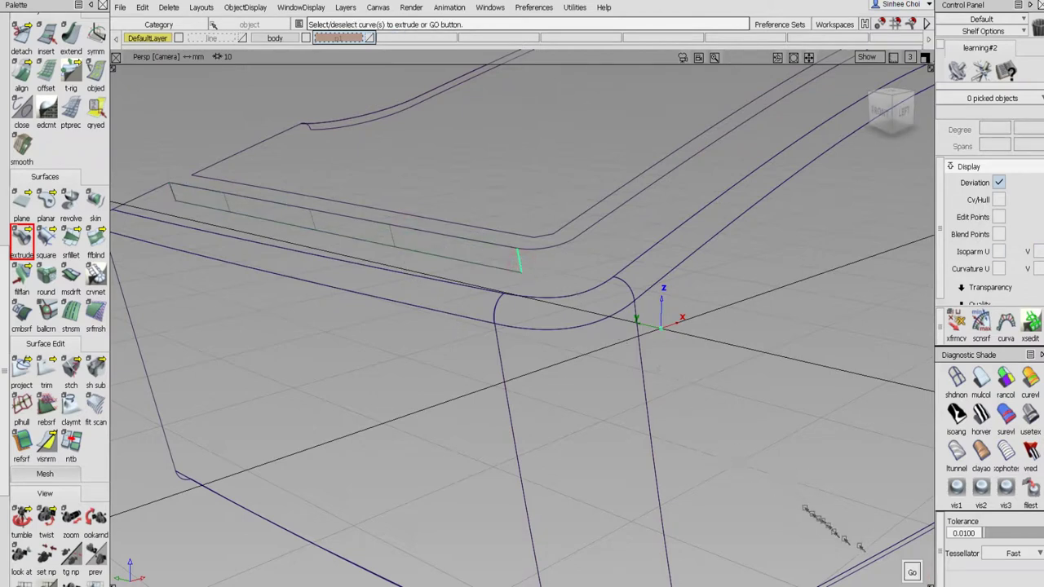
click(912, 571)
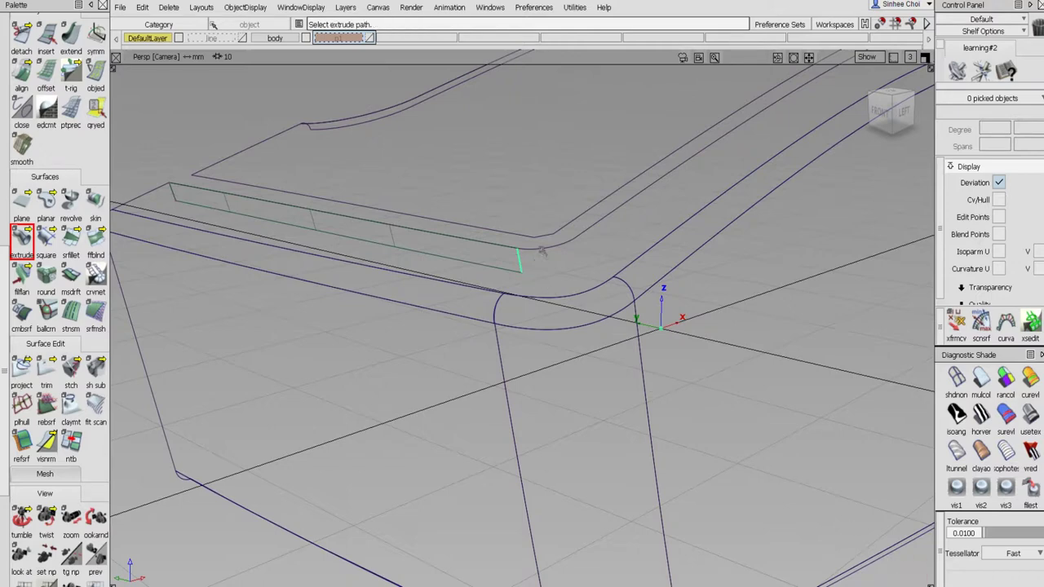
alt+shift+drag(597, 275, 576, 277)
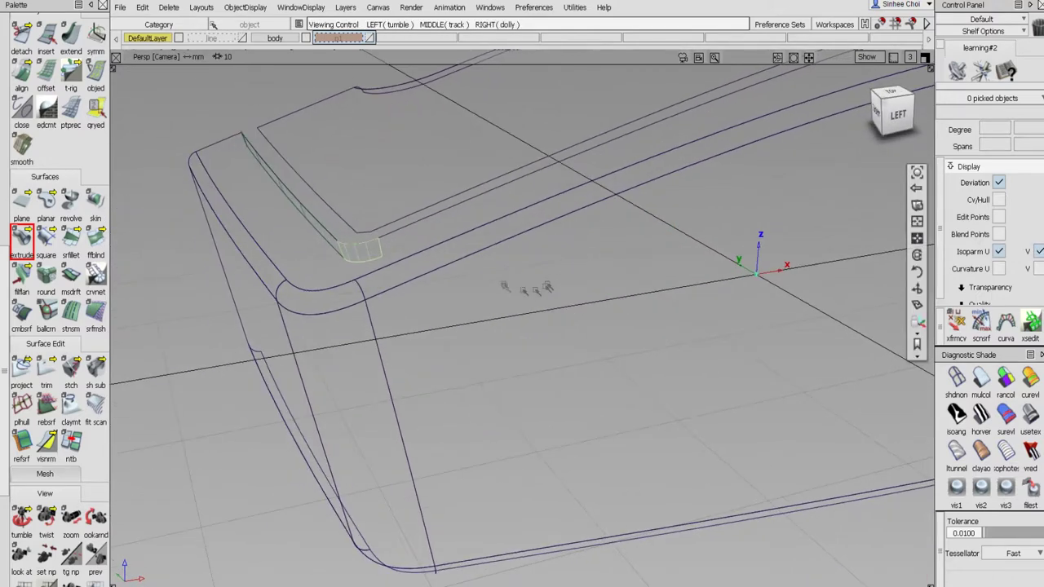
- Extrude the end edge of the corner wall surface along the groove's long outer side edge
click(372, 247)
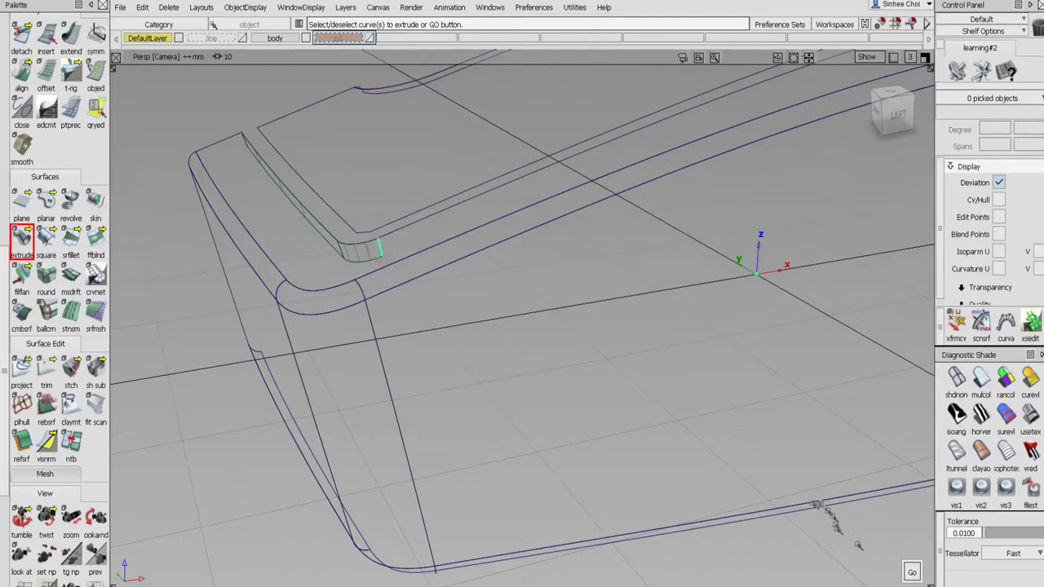
click(918, 576)
click(390, 236)
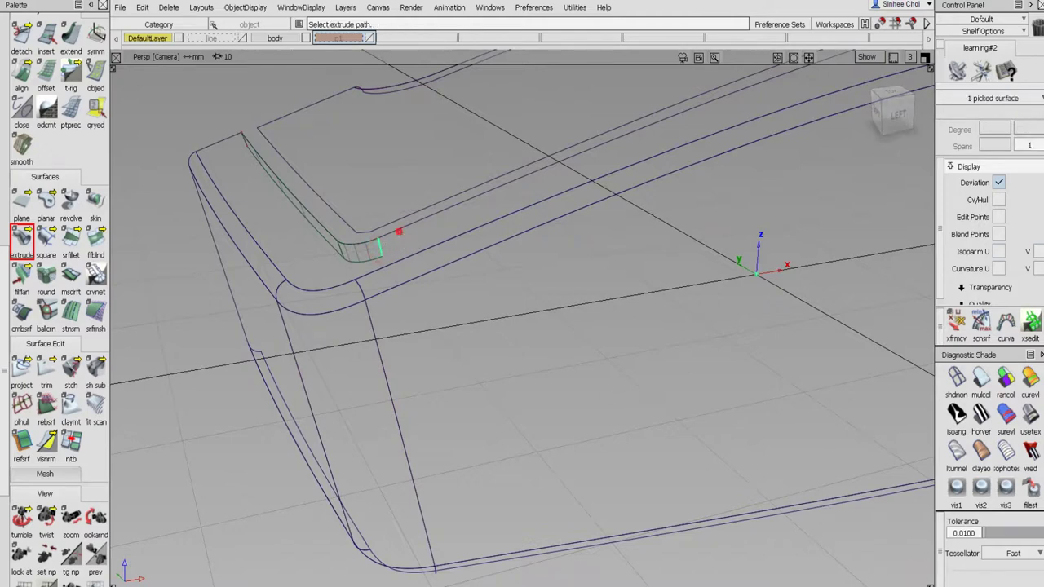
alt+shift+drag(628, 209, 806, 179)
alt+shift+right_drag(806, 179, 625, 299)
alt+shift+middle_drag(746, 229, 321, 424)
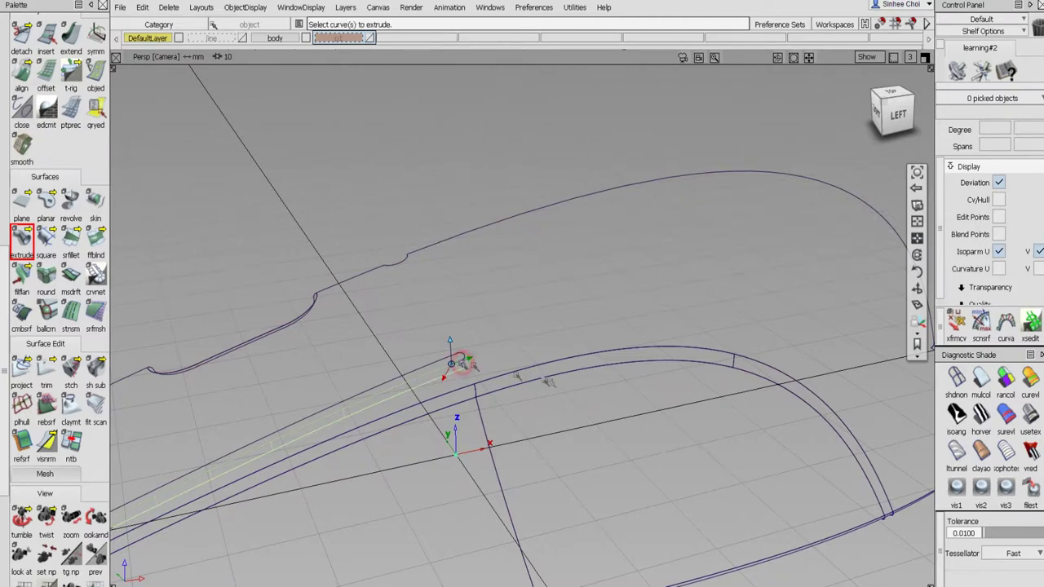
- Try to extrude the long wall's end edge around the groove's rounded far end and delete the resulting surface
alt+shift+right_drag(461, 362, 548, 331)
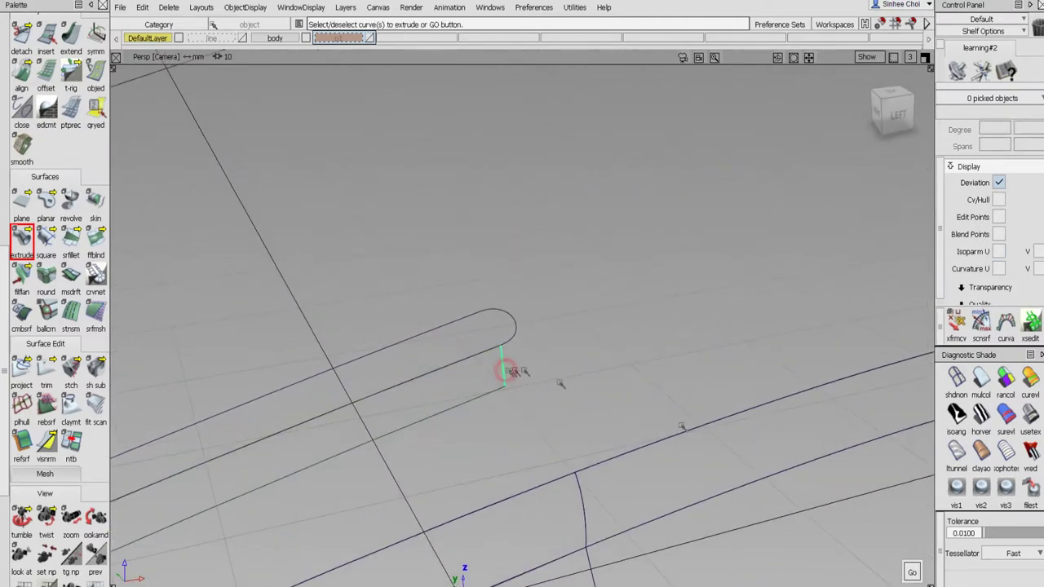
click(502, 367)
click(913, 572)
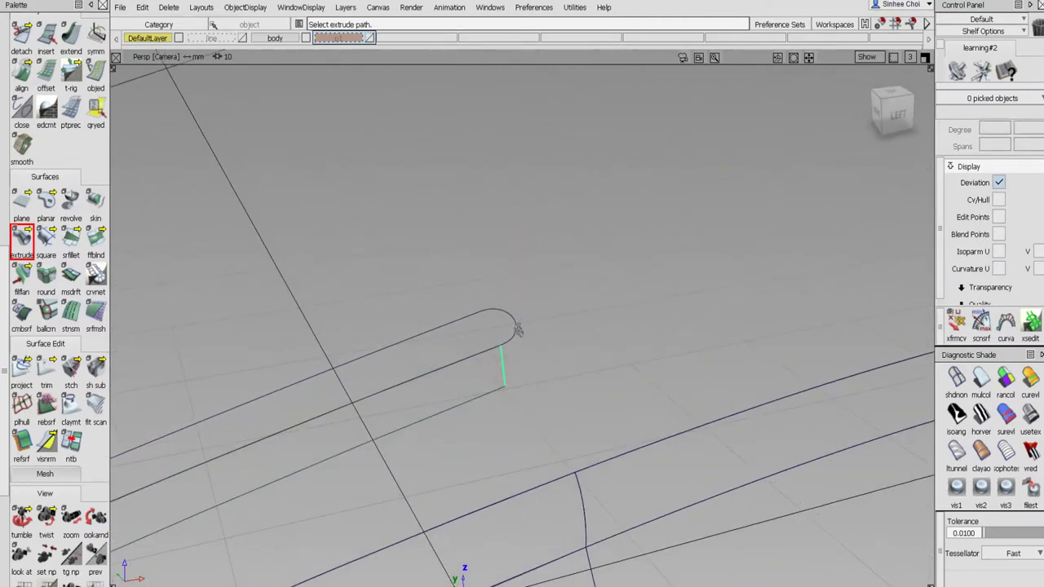
click(517, 329)
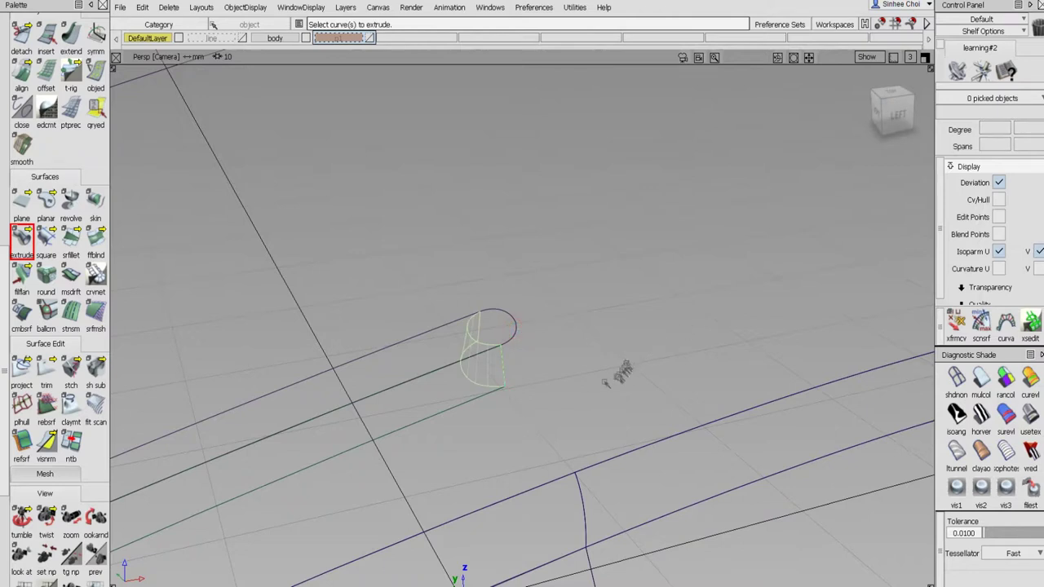
key(Delete)
click(463, 339)
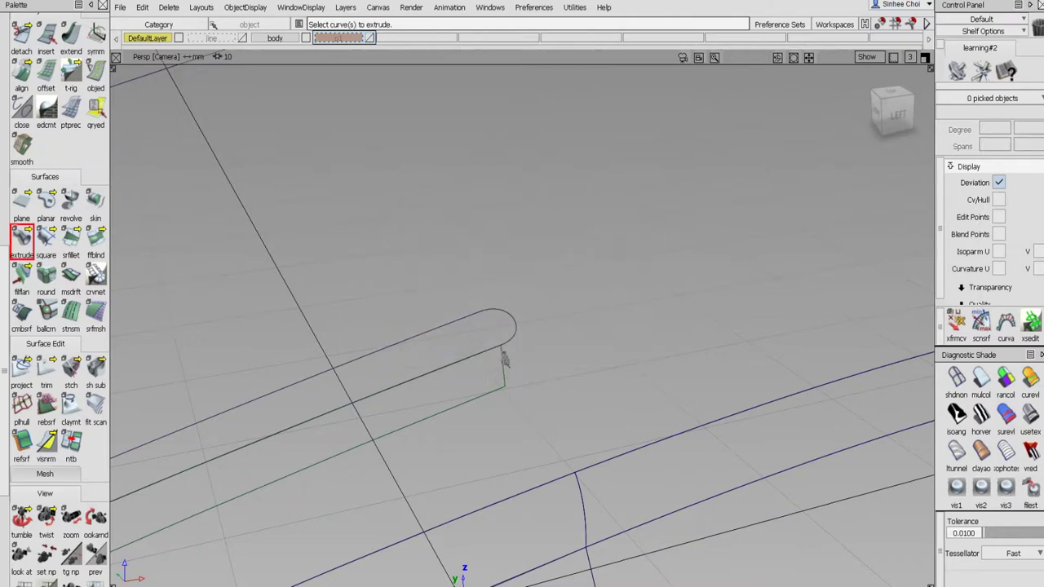
- Retry the extrusion of the long wall's end edge around the far end, inspect it from behind and delete it
click(503, 359)
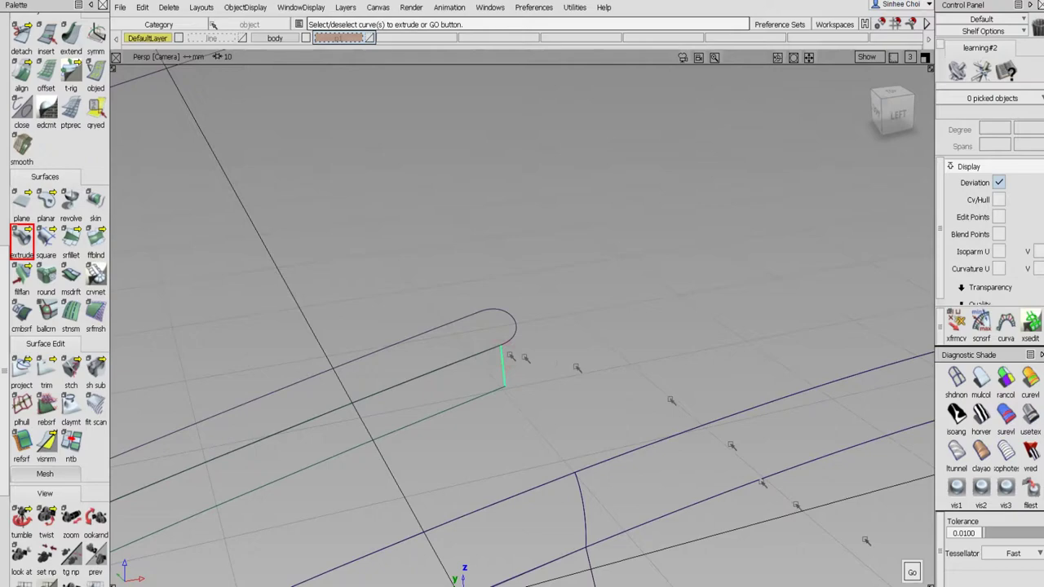
click(909, 572)
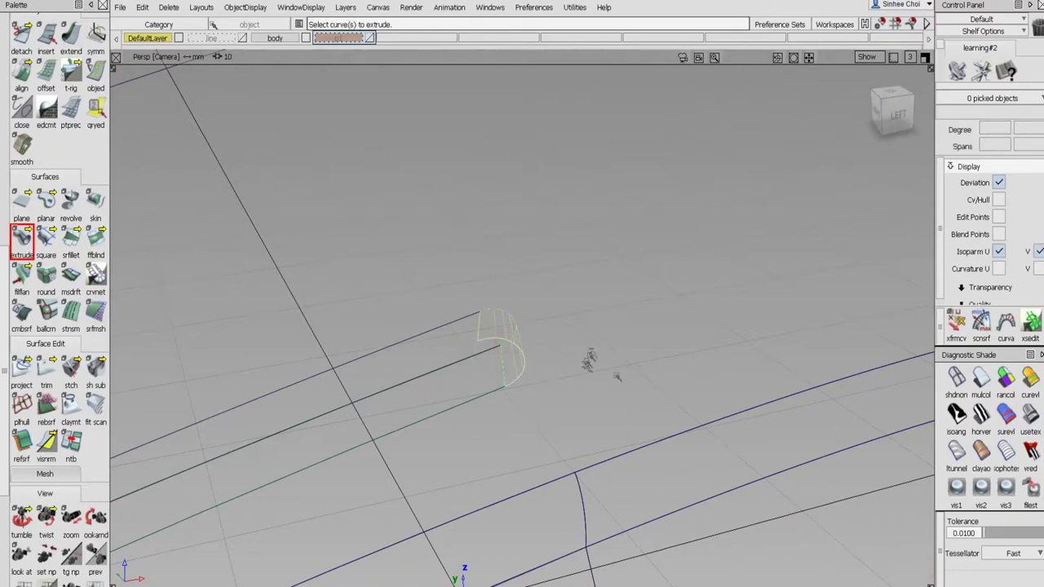
alt+shift+drag(588, 361, 154, 345)
key(Delete)
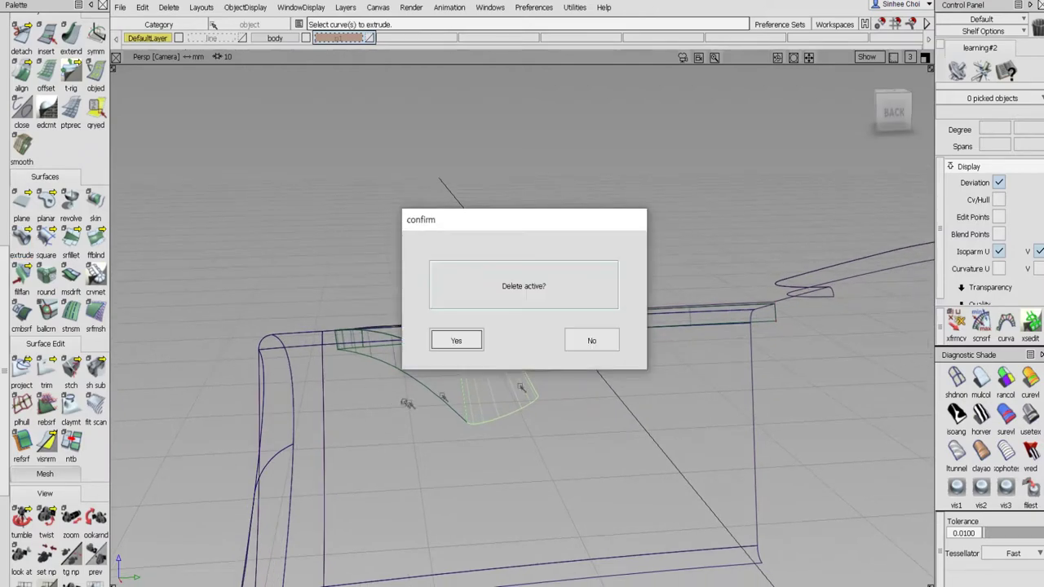
click(457, 341)
- Delete the three extruded wall surfaces along the groove's front edge, corner and long side, including their construction history
alt+shift+drag(475, 348, 612, 298)
alt+shift+right_drag(573, 302, 538, 333)
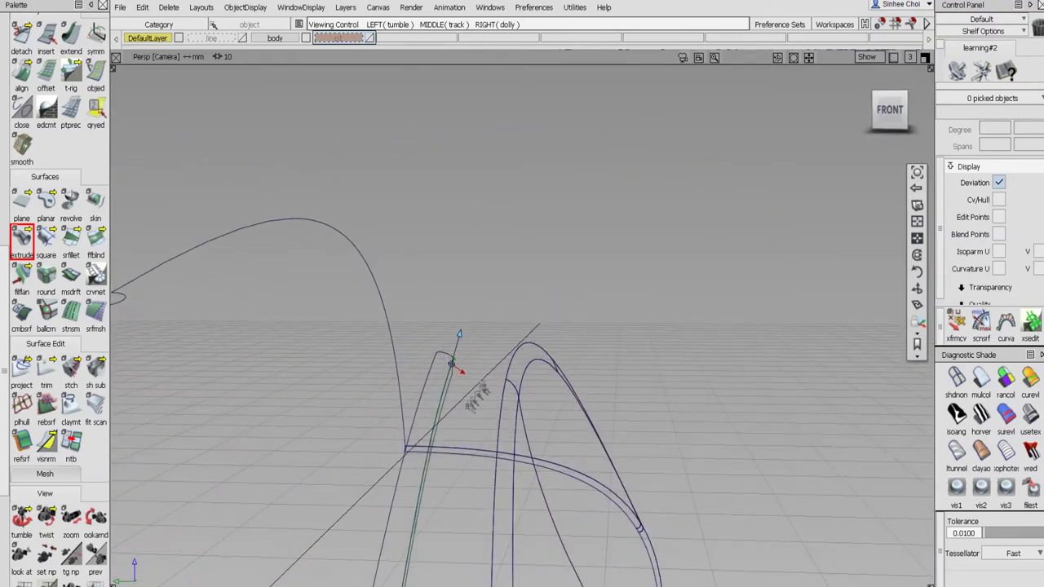
alt+shift+middle_drag(477, 395, 578, 240)
alt+shift+drag(567, 263, 539, 272)
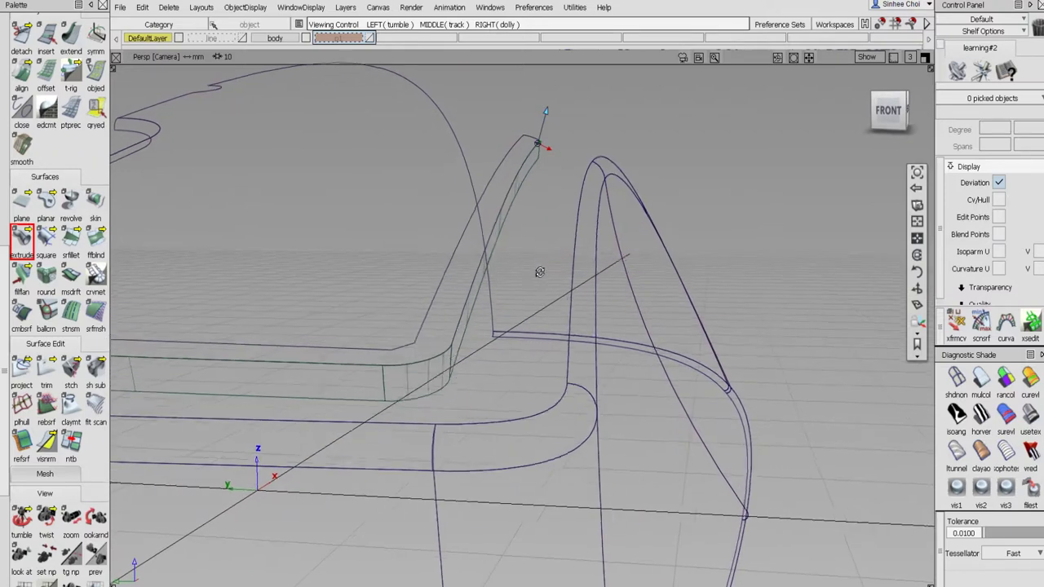
alt+shift+right_drag(540, 272, 540, 274)
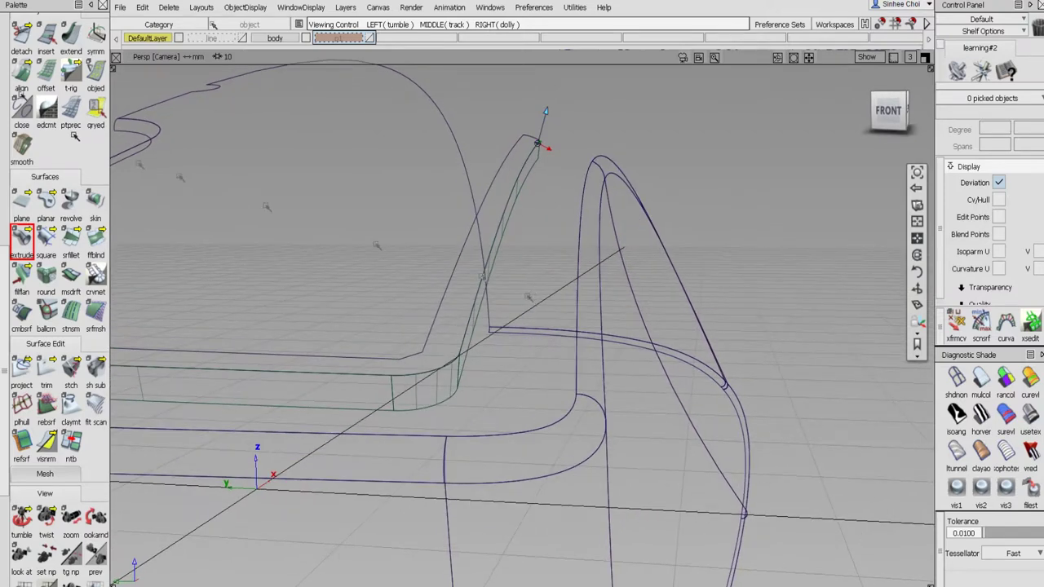
scroll(6, 44, up, 10)
click(46, 51)
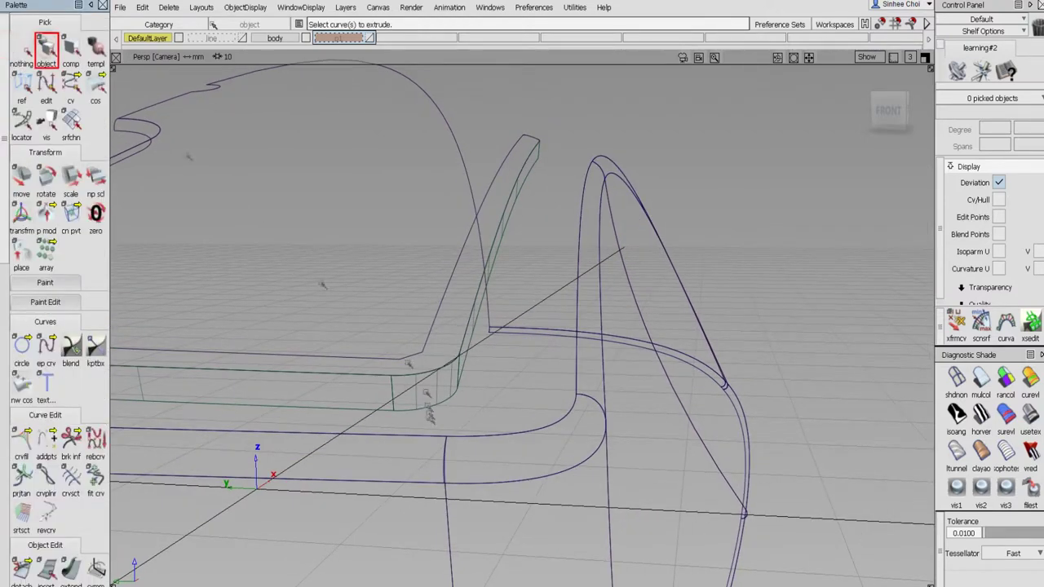
click(388, 405)
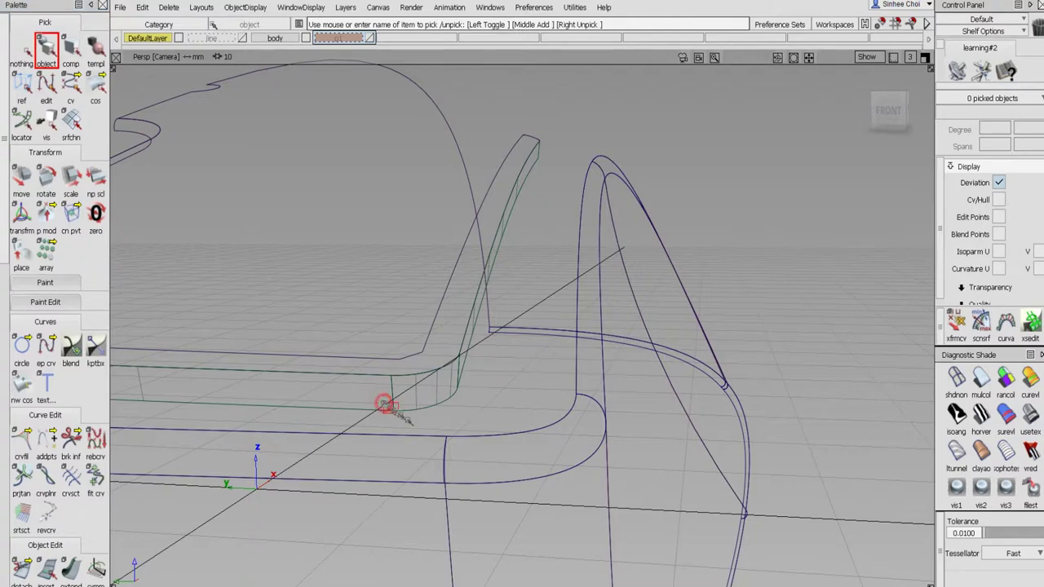
click(470, 348)
key(Delete)
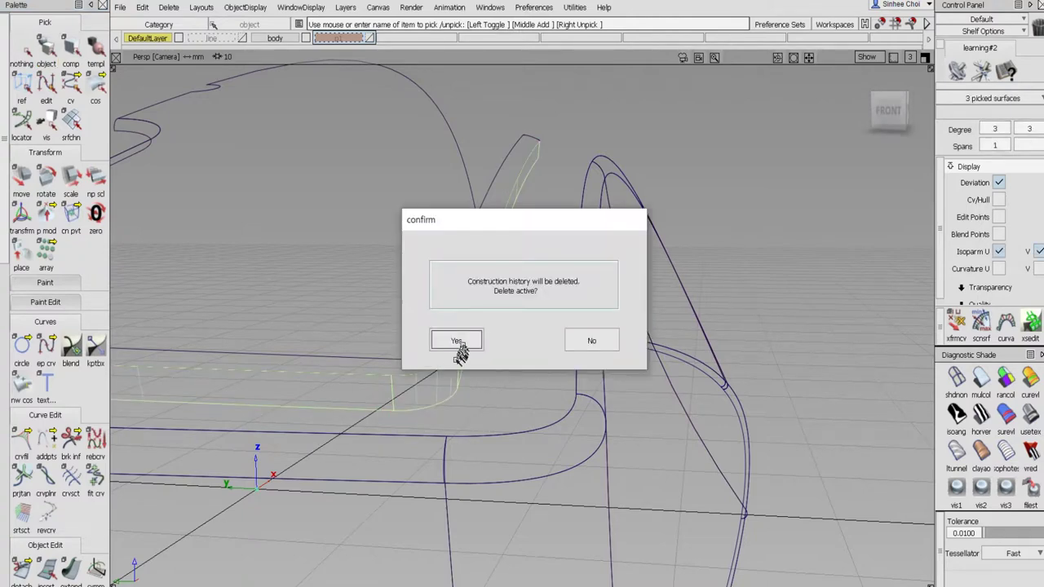
click(457, 341)
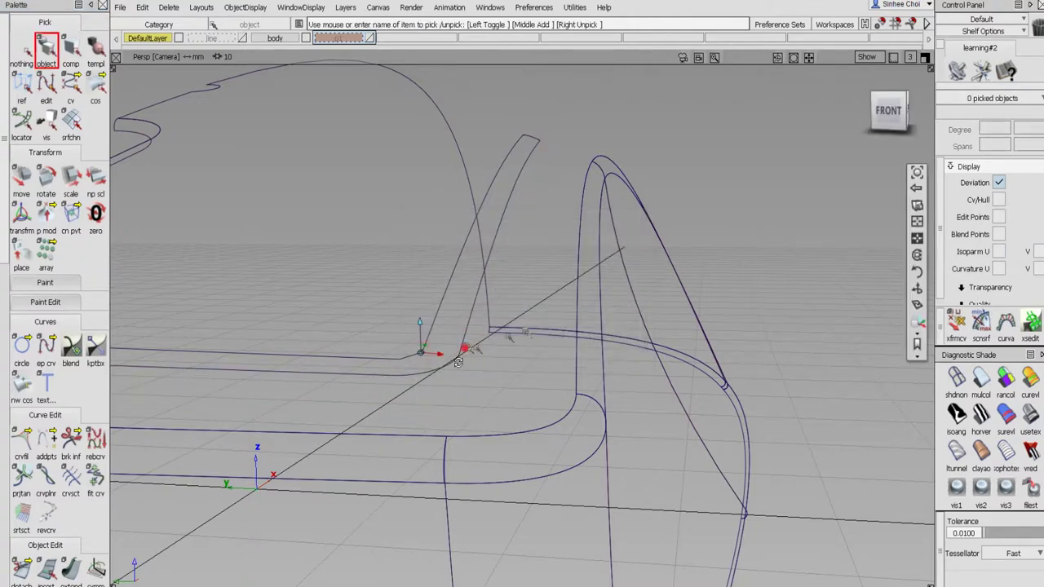
- Untrim the body's top surface around the L-shaped groove and clear the selection
alt+shift+drag(458, 362, 449, 386)
alt+shift+right_drag(449, 387, 466, 365)
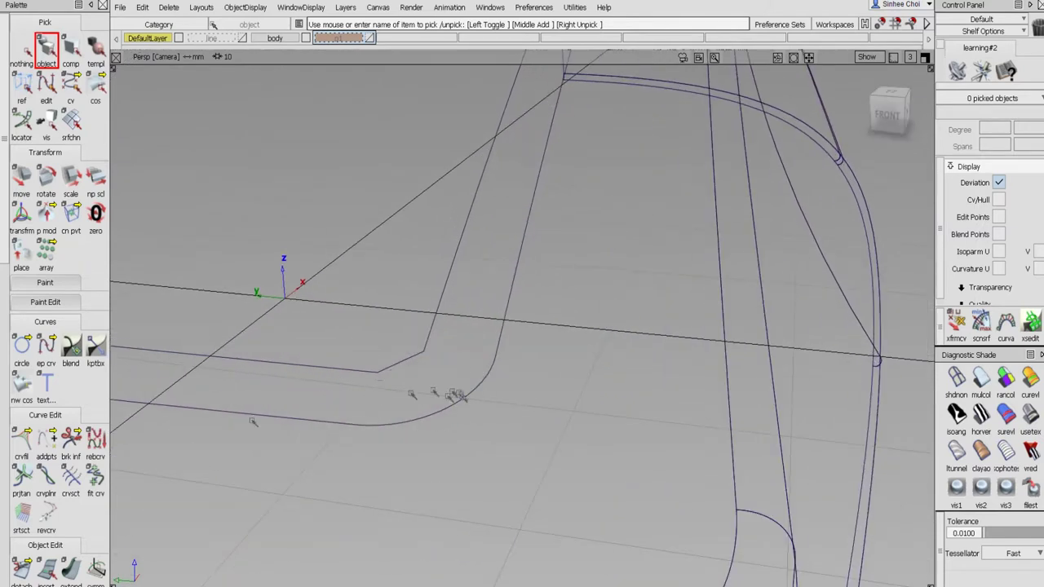
scroll(4, 468, down, 10)
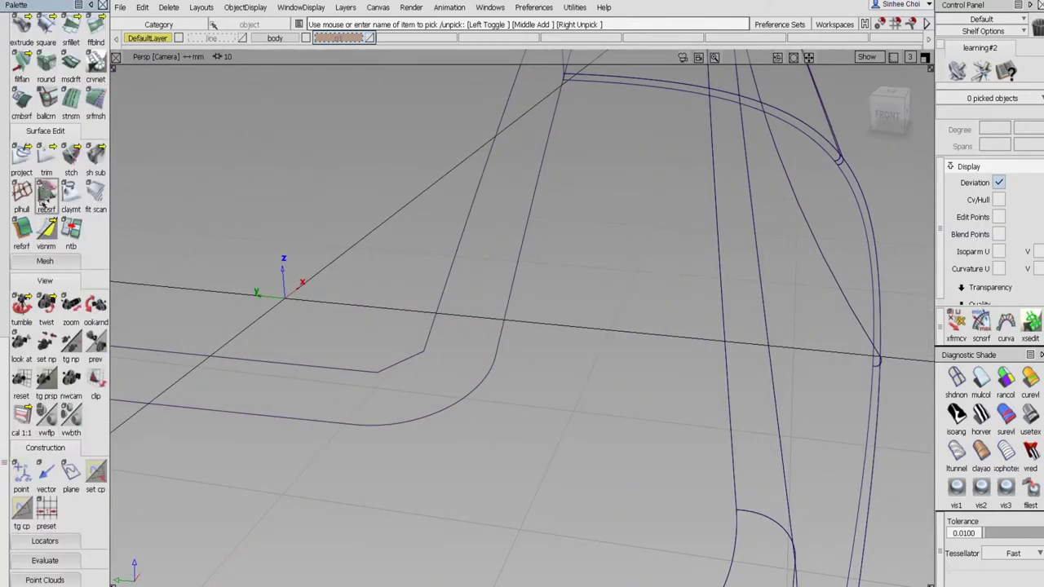
click(46, 159)
click(96, 159)
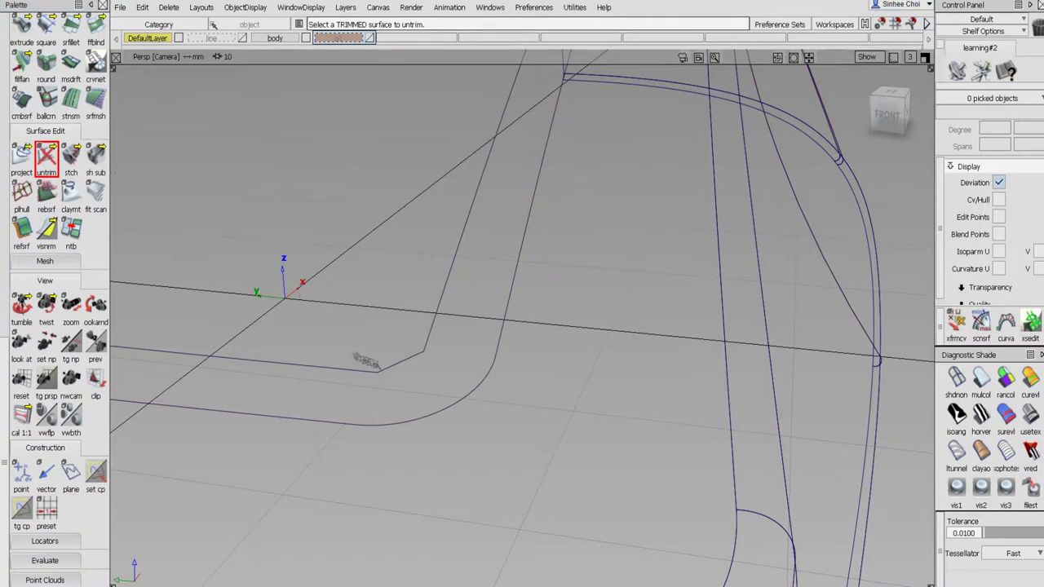
click(384, 371)
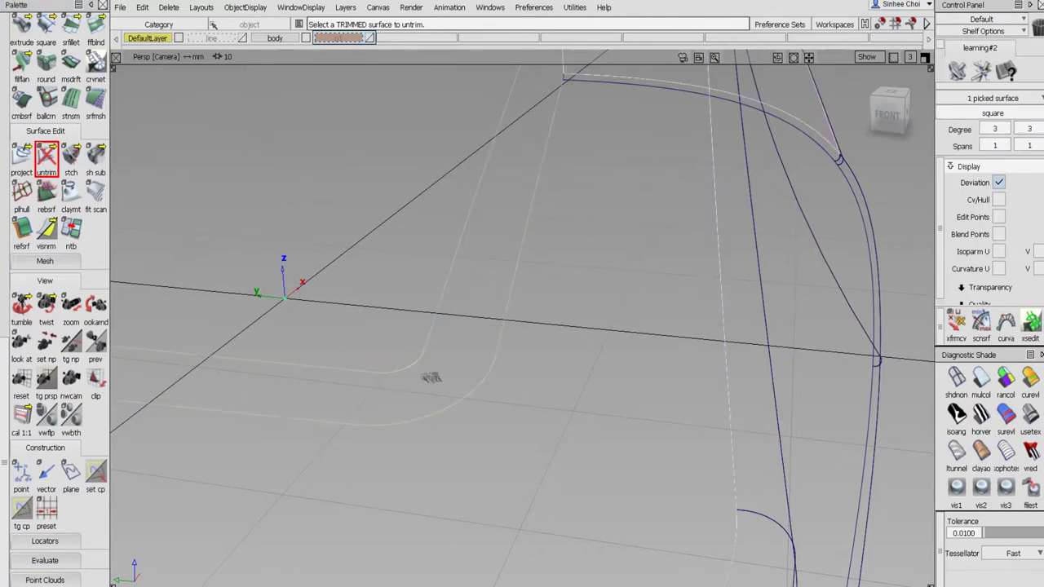
scroll(22, 56, up, 10)
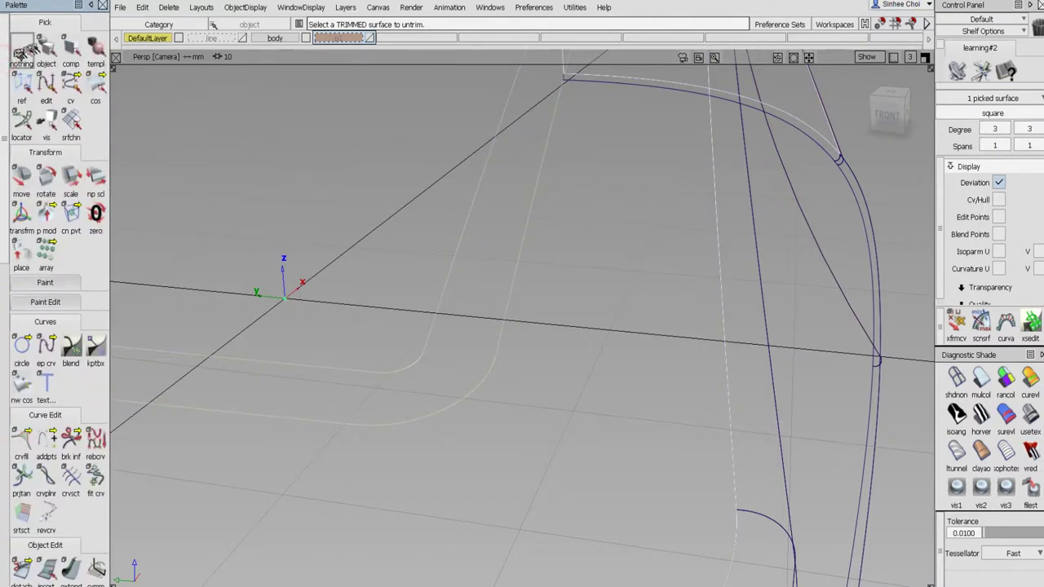
click(47, 53)
click(22, 52)
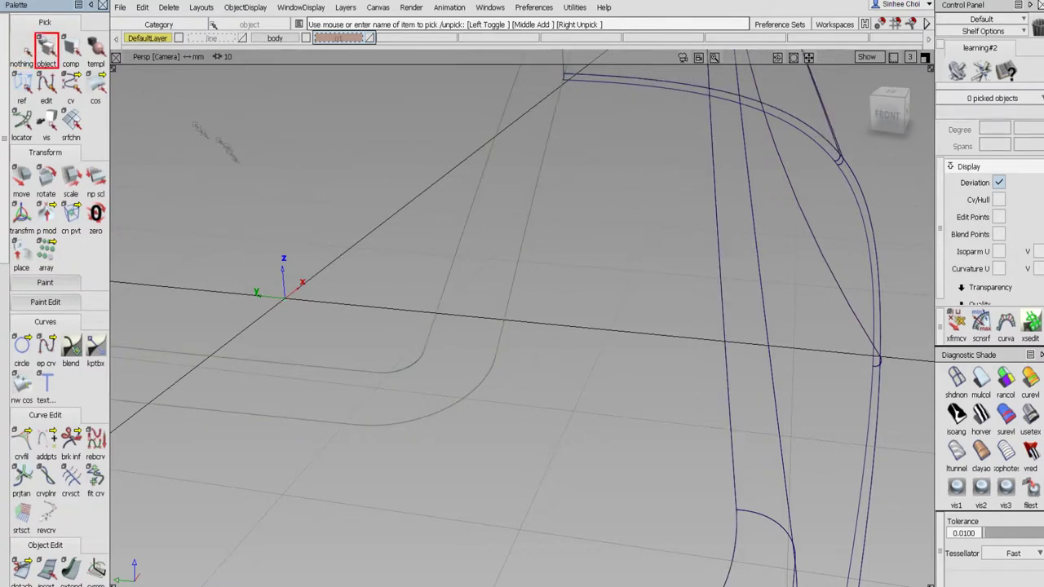
- Set the perspective camera's near clipping distance to 0.1 to allow close inspection of the groove outline's rounded corner
key(shift+alt)
alt+shift+click(396, 371)
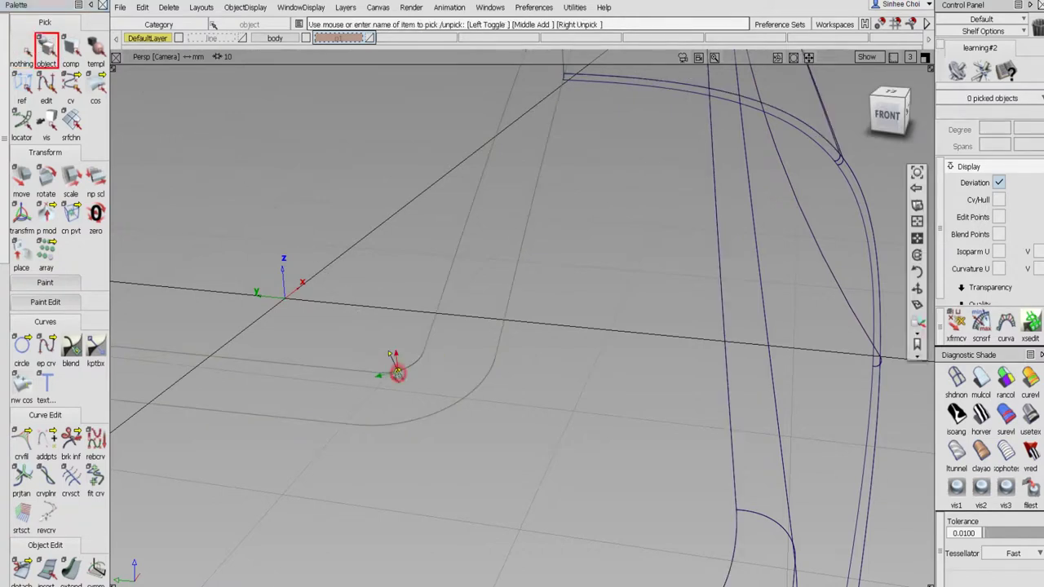
alt+shift+right_drag(457, 403, 508, 330)
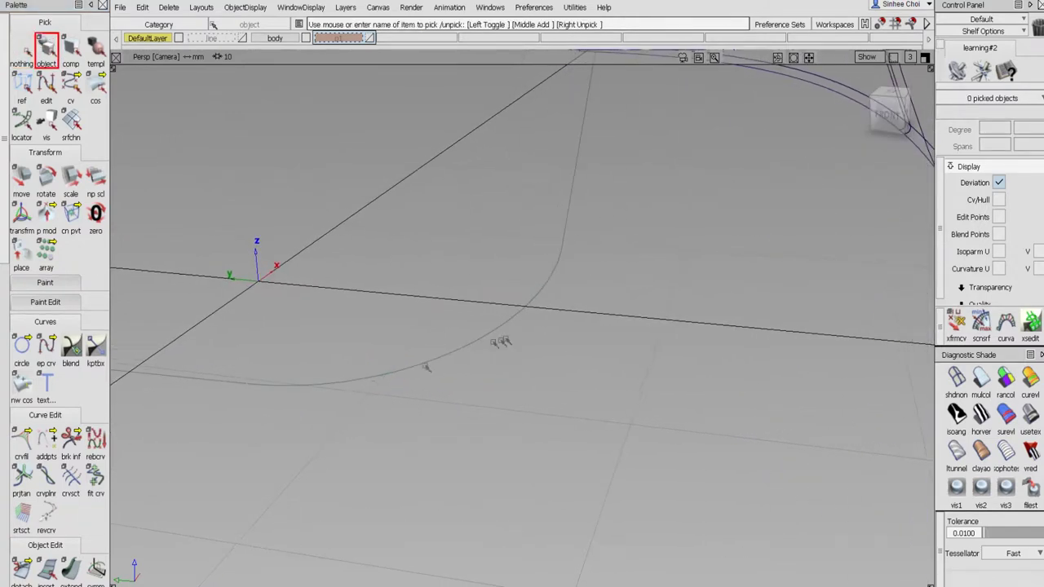
alt+shift+drag(390, 402, 356, 451)
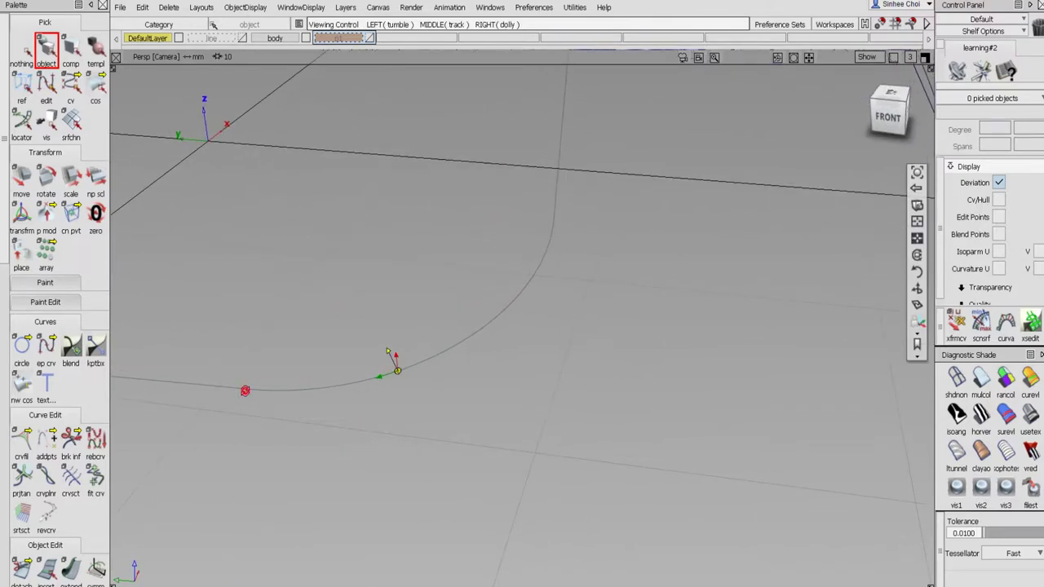
alt+shift+click(245, 390)
alt+shift+right_drag(284, 432, 312, 415)
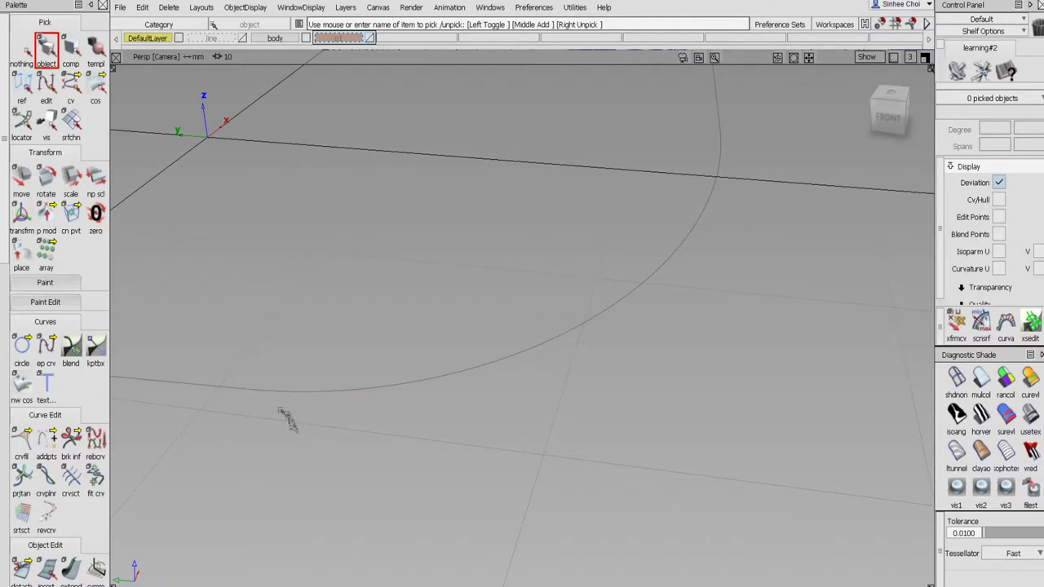
click(575, 8)
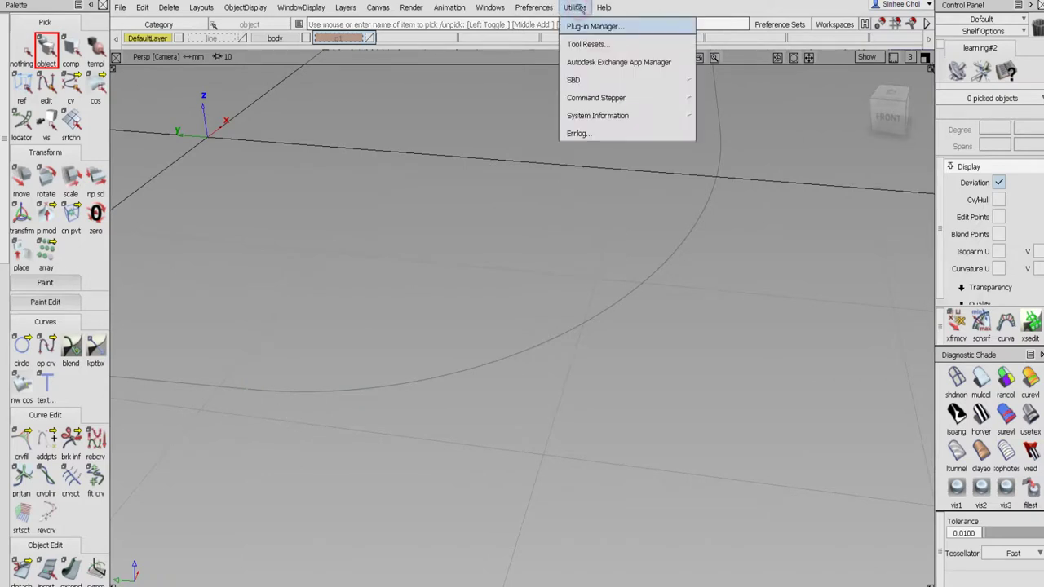
click(533, 8)
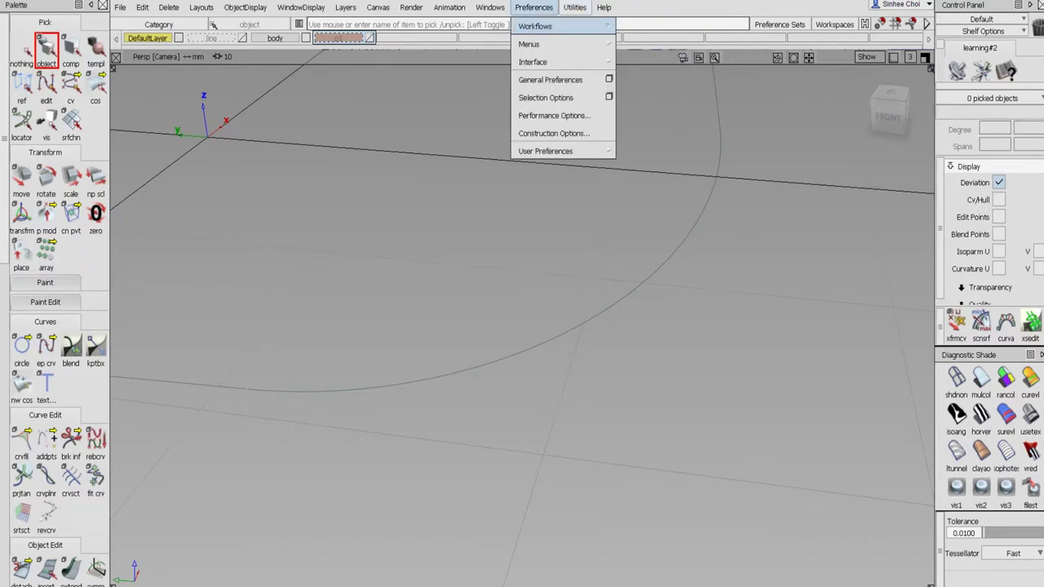
mouse_move(511, 100)
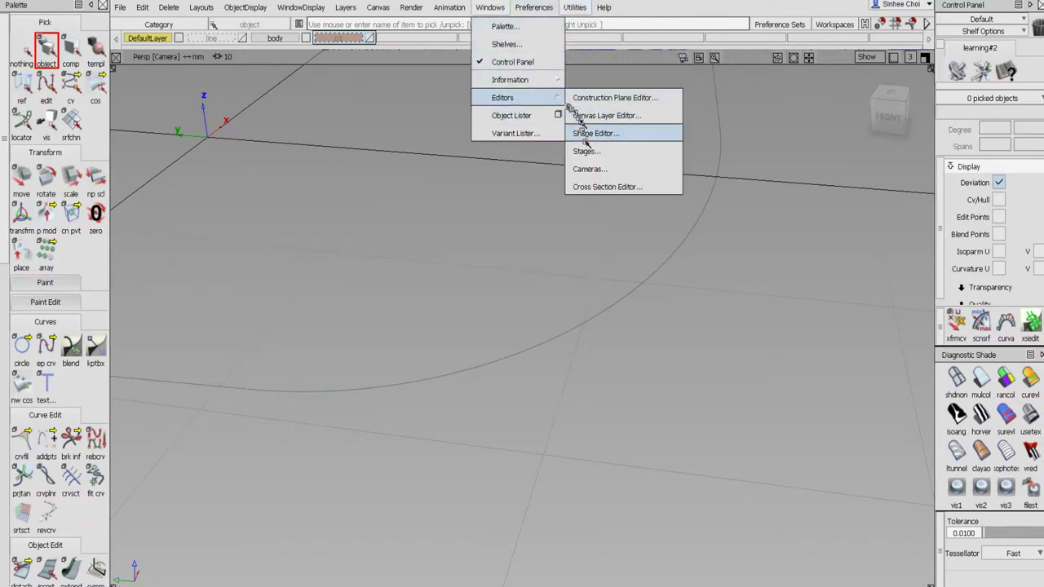
click(593, 168)
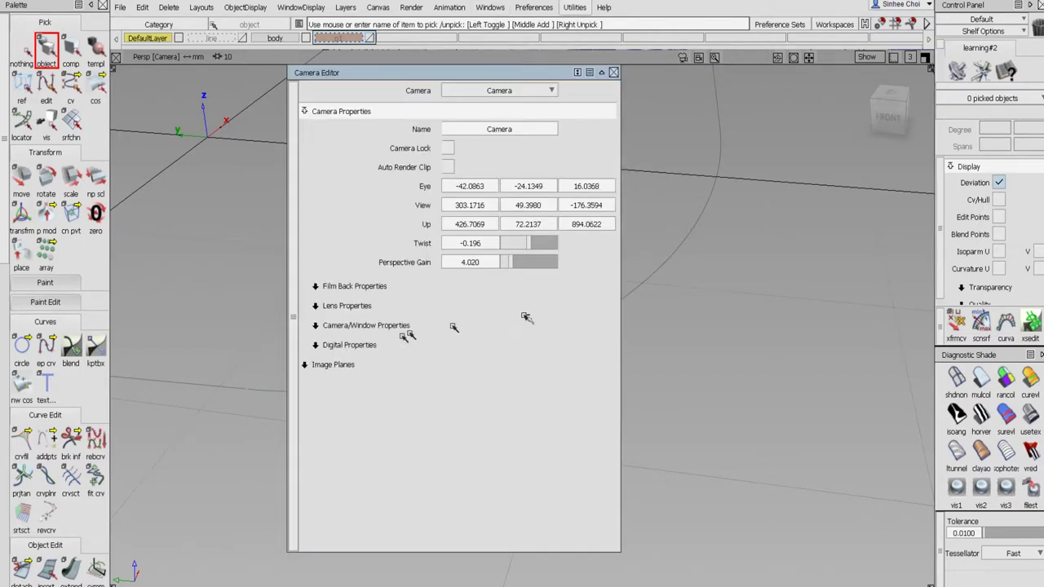
click(367, 345)
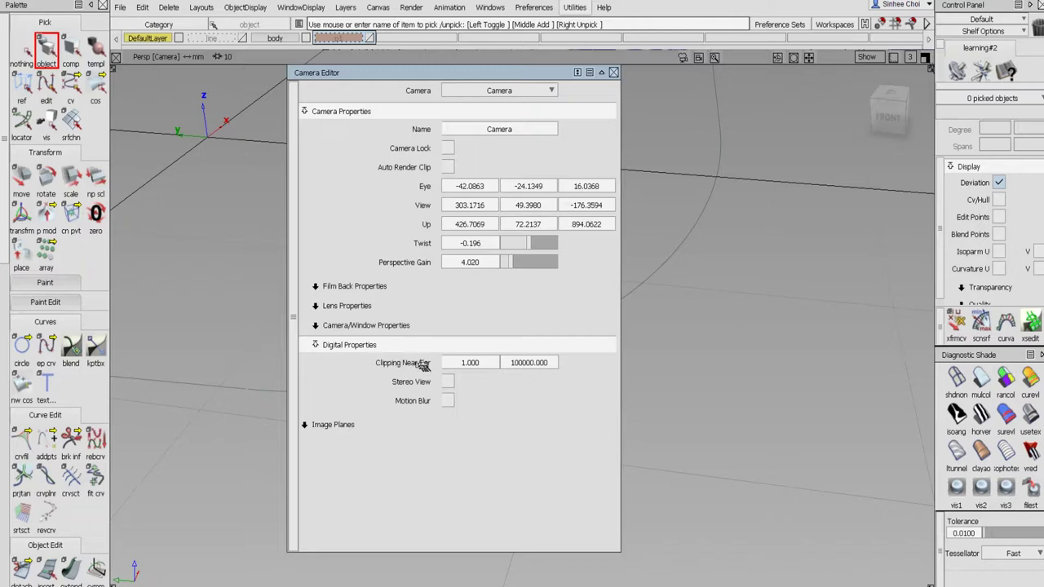
click(462, 363)
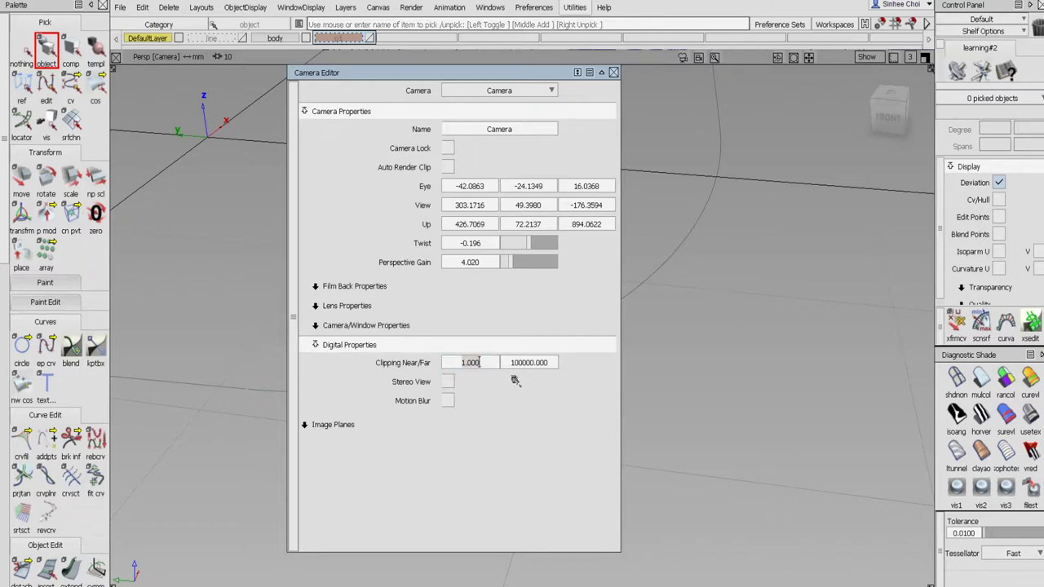
text(.1)
key(Return)
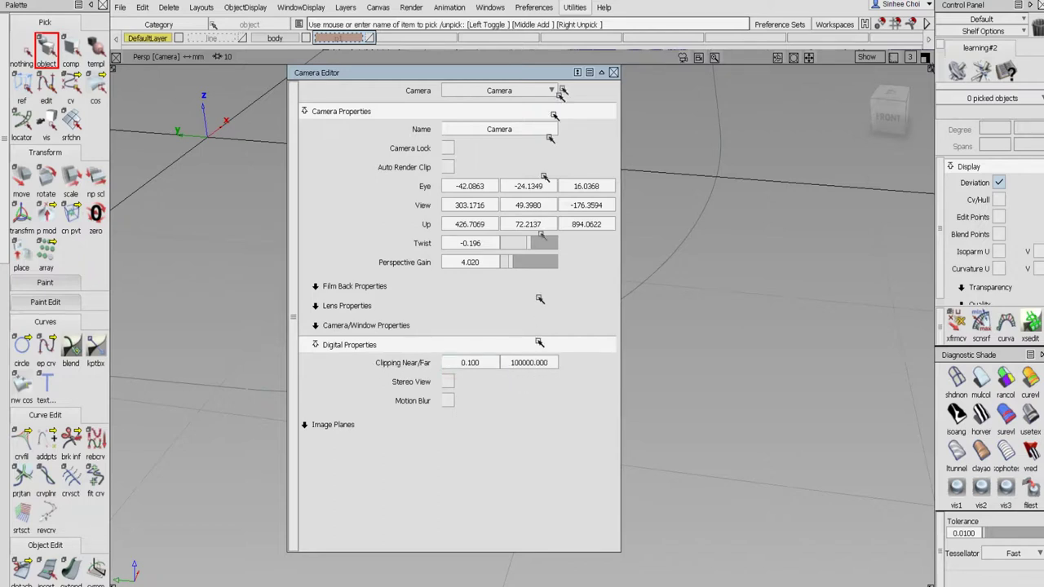
click(614, 72)
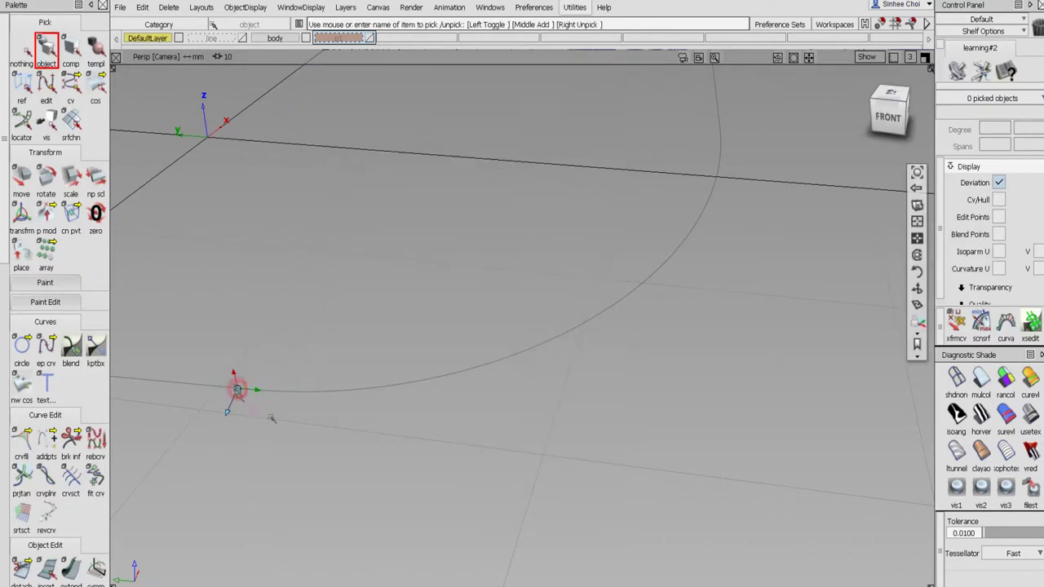
- Pick the rounded corner's curve on surface at its gap with the straight front curve and display its CVs and hulls
alt+shift+right_drag(308, 425, 368, 338)
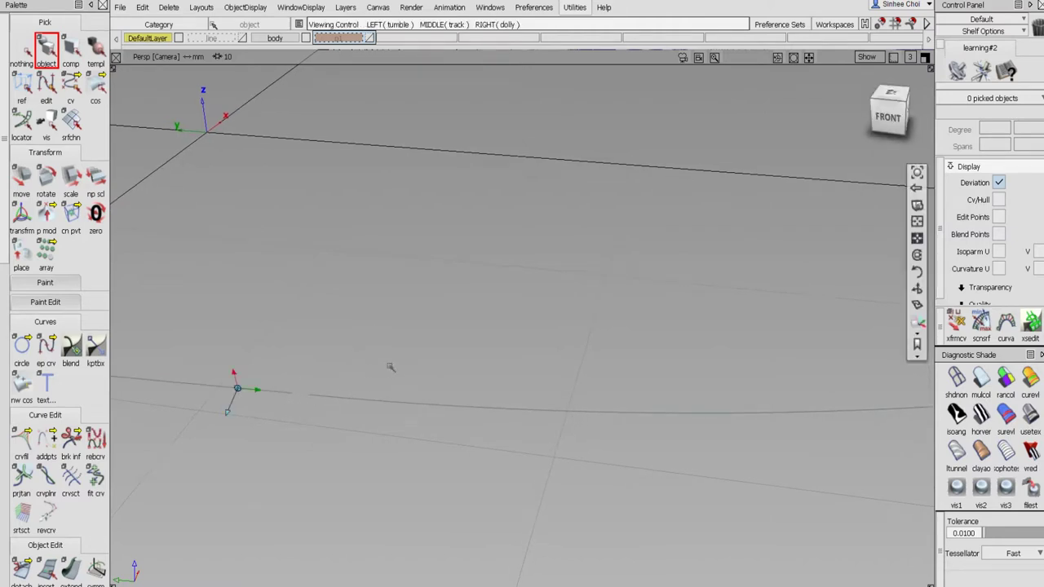
mouse_move(389, 369)
alt+shift+right_down()
mouse_move(380, 383)
mouse_move(380, 371)
alt+shift+right_up()
mouse_move(381, 371)
alt+shift+mouse_down()
mouse_move(380, 358)
mouse_move(379, 378)
alt+shift+mouse_up()
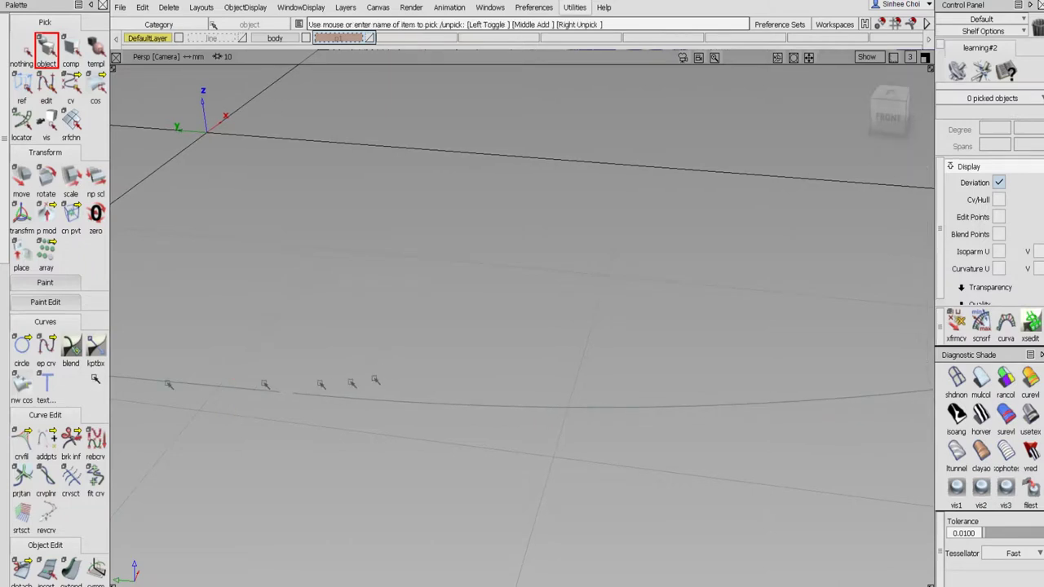
mouse_move(459, 296)
alt+shift+mouse_down()
mouse_move(443, 326)
mouse_move(447, 308)
alt+shift+mouse_up()
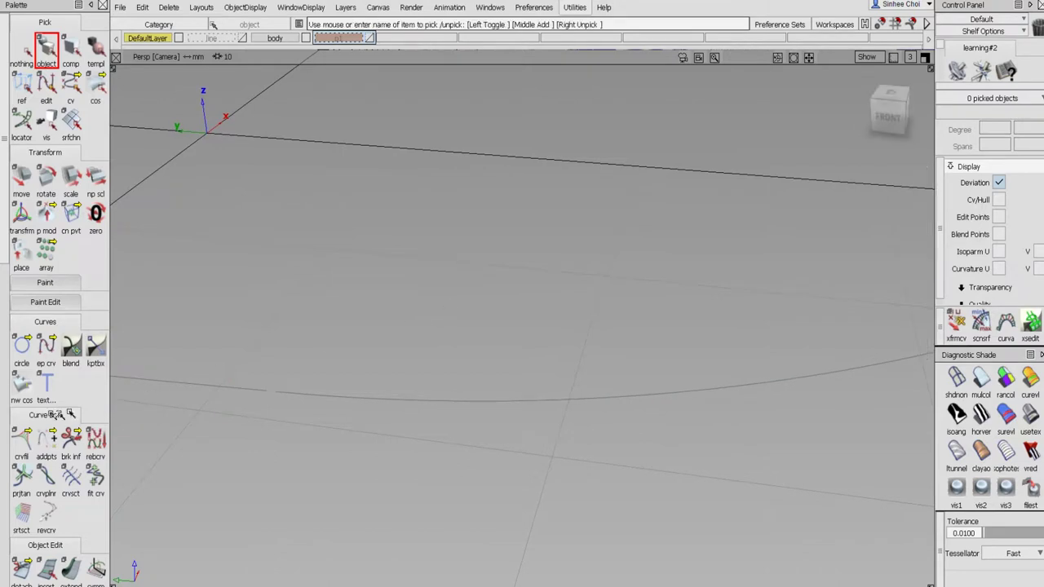
scroll(10, 342, down, 5)
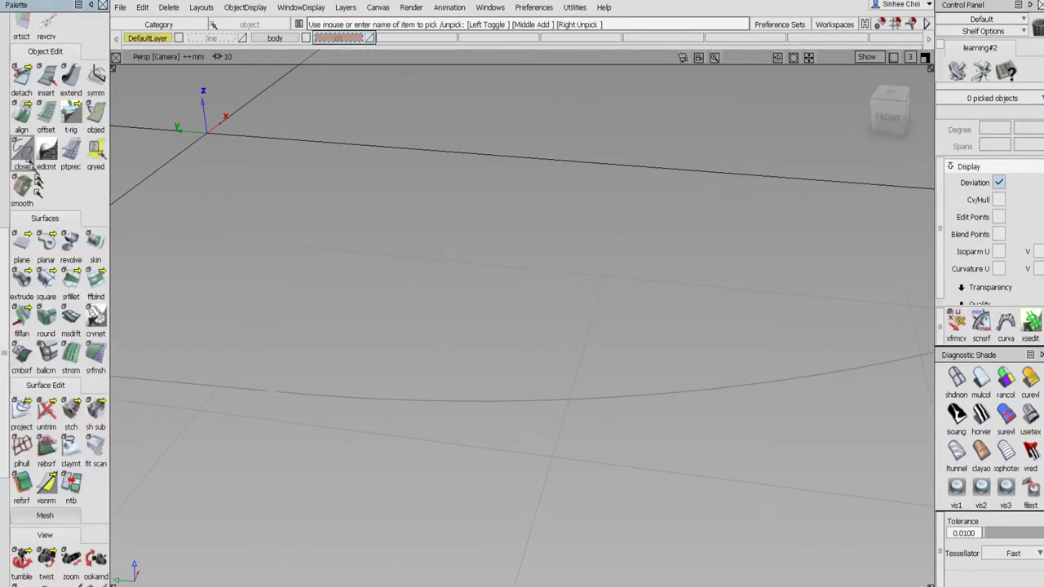
click(23, 116)
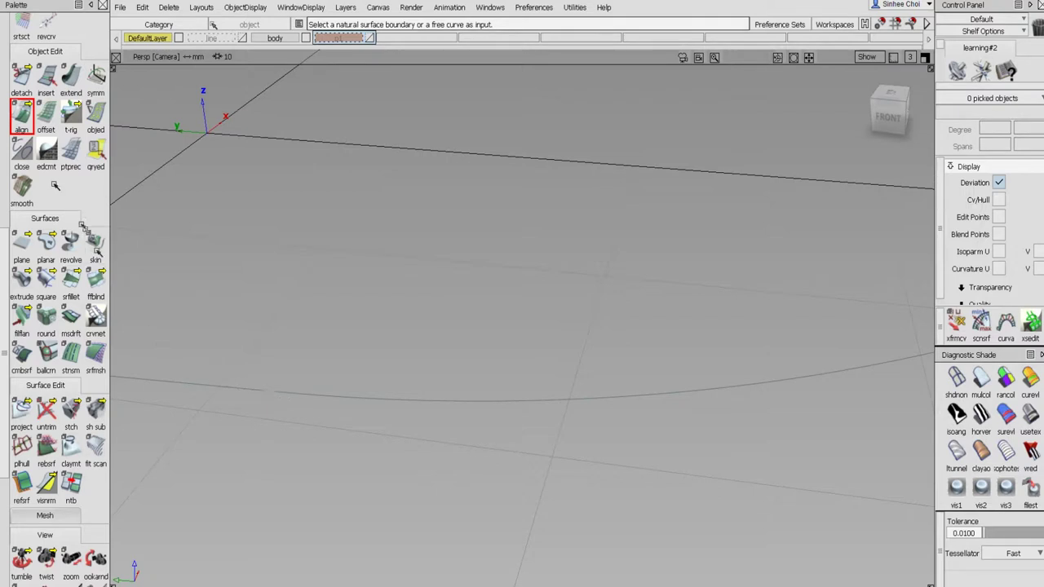
scroll(6, 40, up, 5)
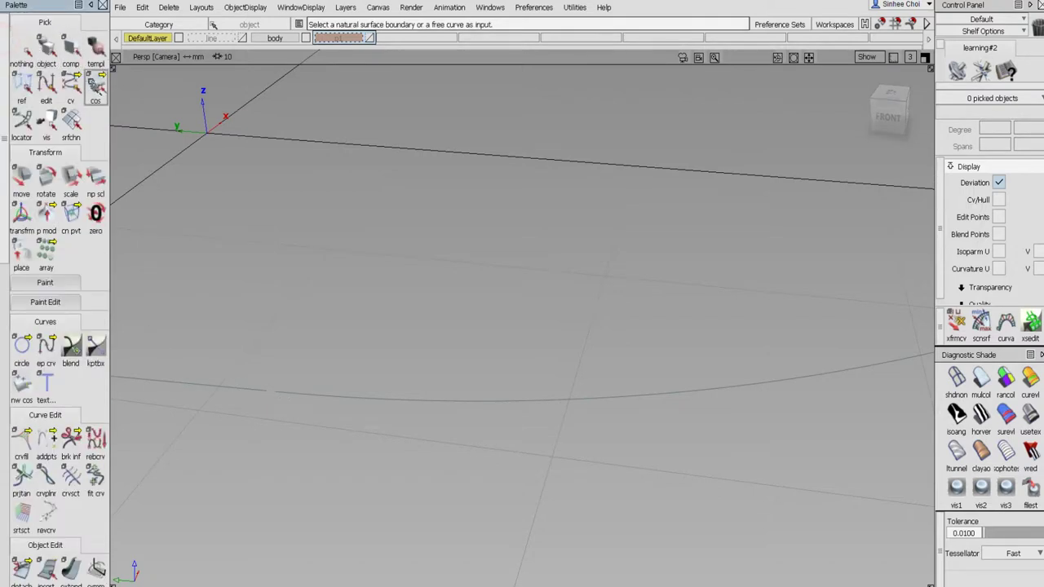
click(95, 84)
click(309, 432)
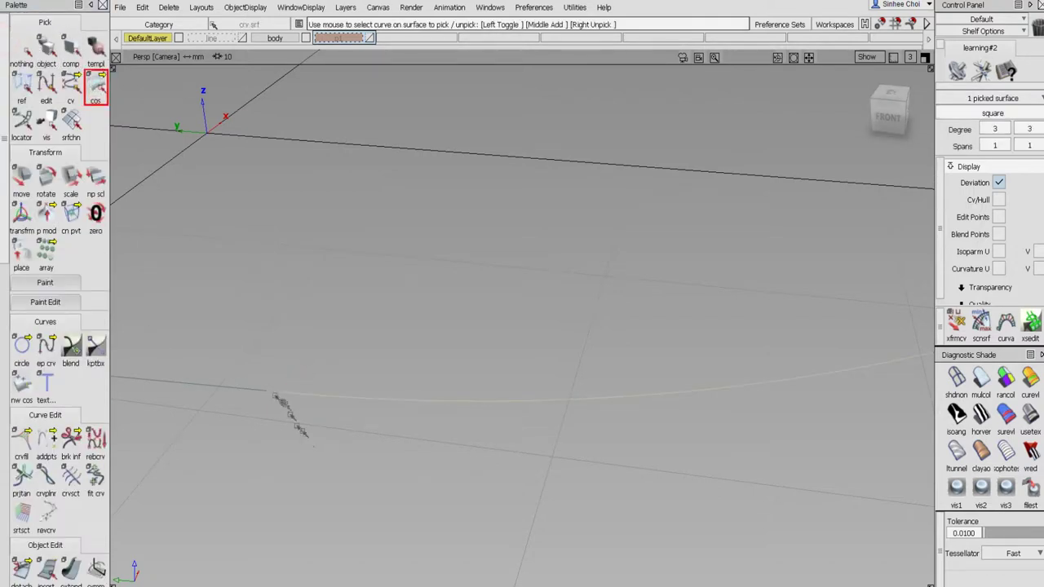
click(1000, 198)
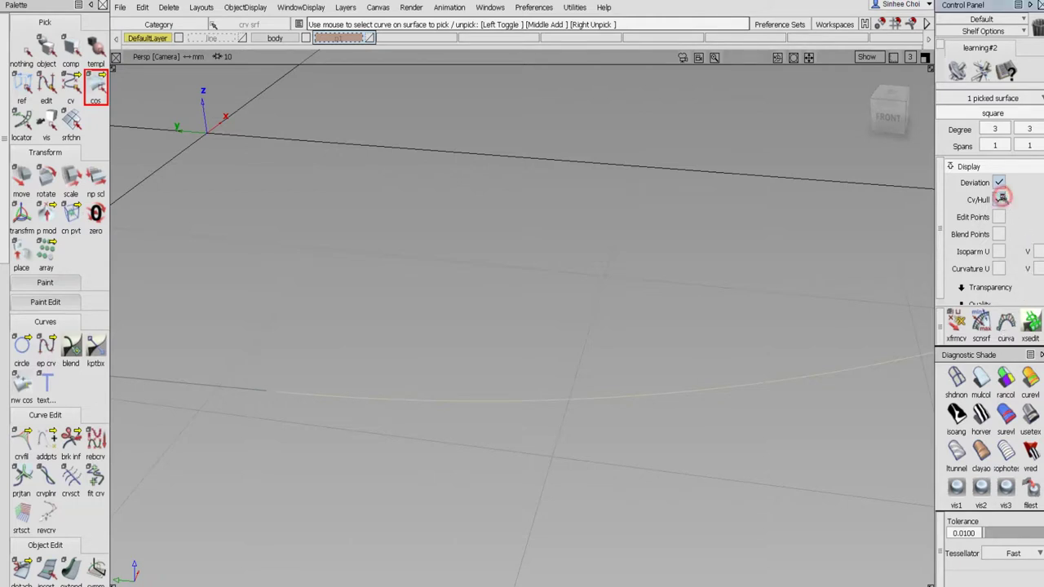
alt+shift+right_drag(559, 252, 538, 313)
alt+shift+right_drag(229, 425, 250, 397)
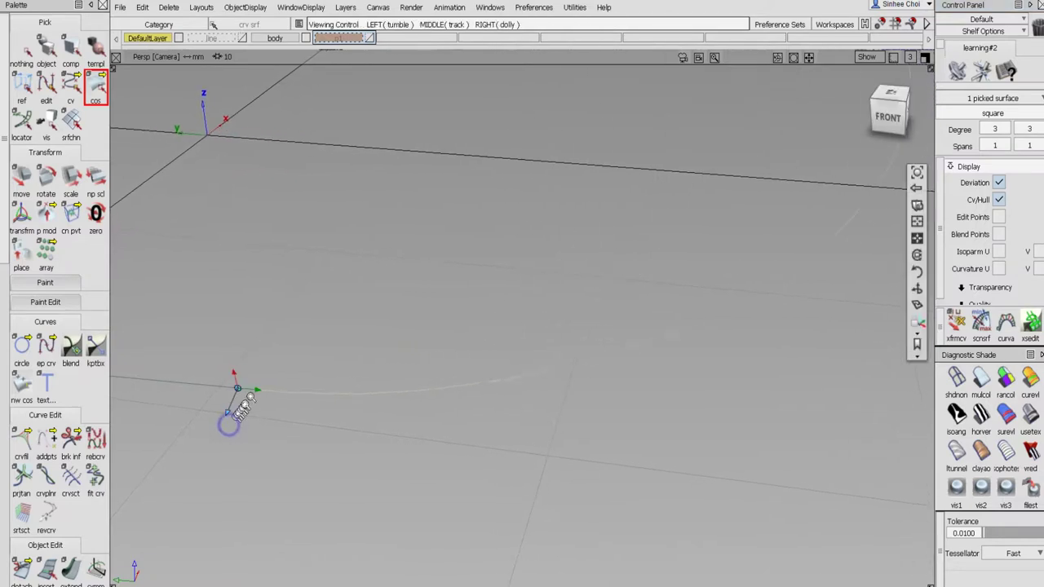
alt+shift+drag(240, 412, 249, 389)
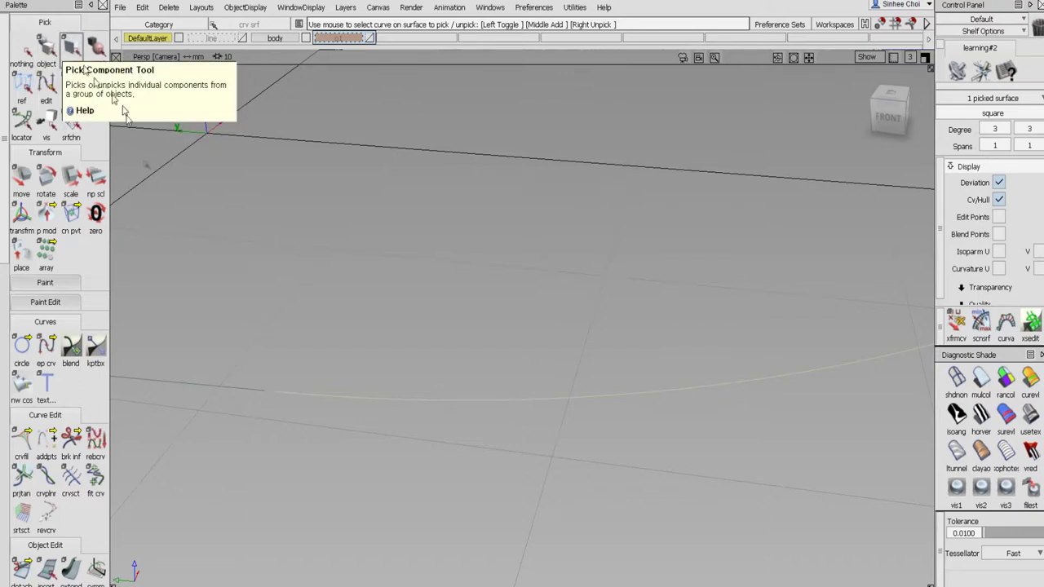
- Add the adjoining straight curve on surface to the selection, display both curves' edit points and clear the selection
click(237, 389)
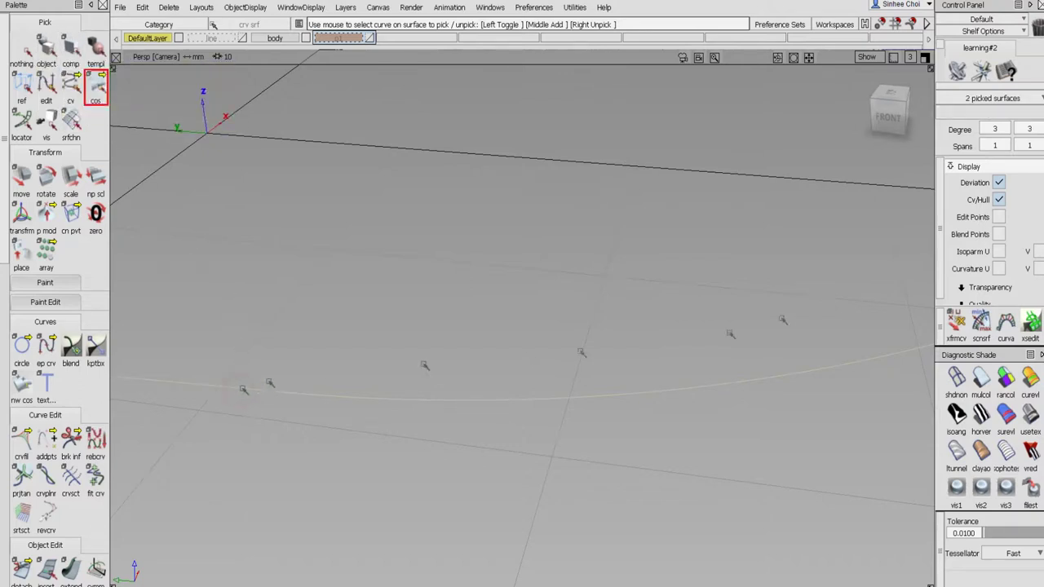
click(999, 218)
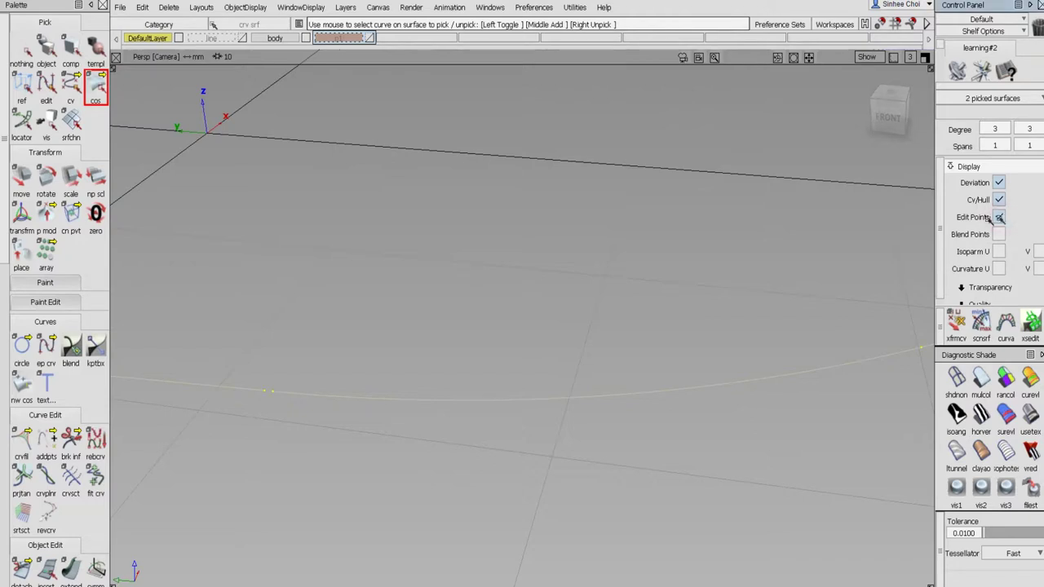
click(22, 53)
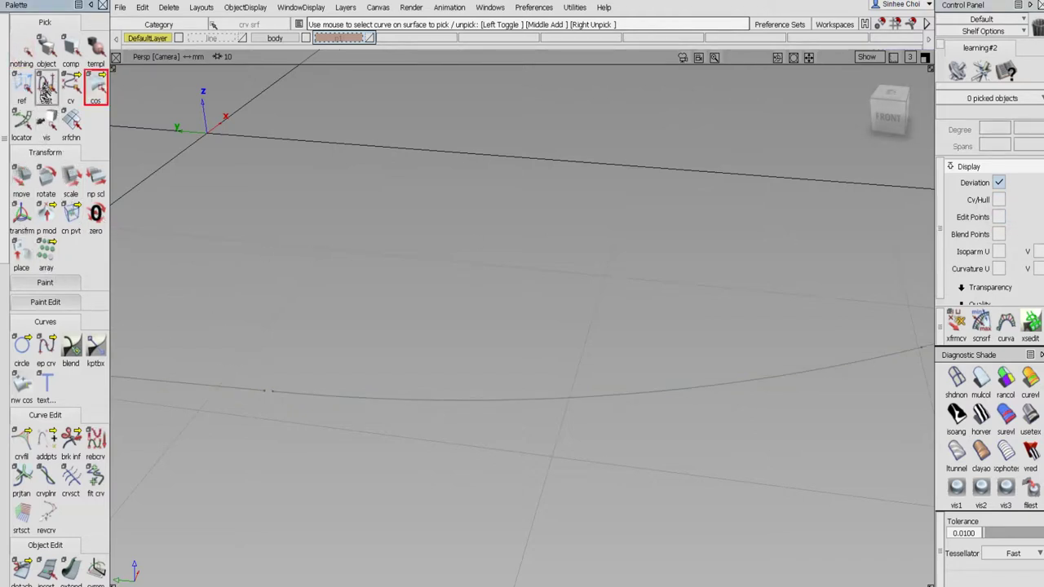
- Align the rounded corner curve's end to the adjoining straight curve with Align 2008, modifying the first curve with Tangent continuity
click(49, 93)
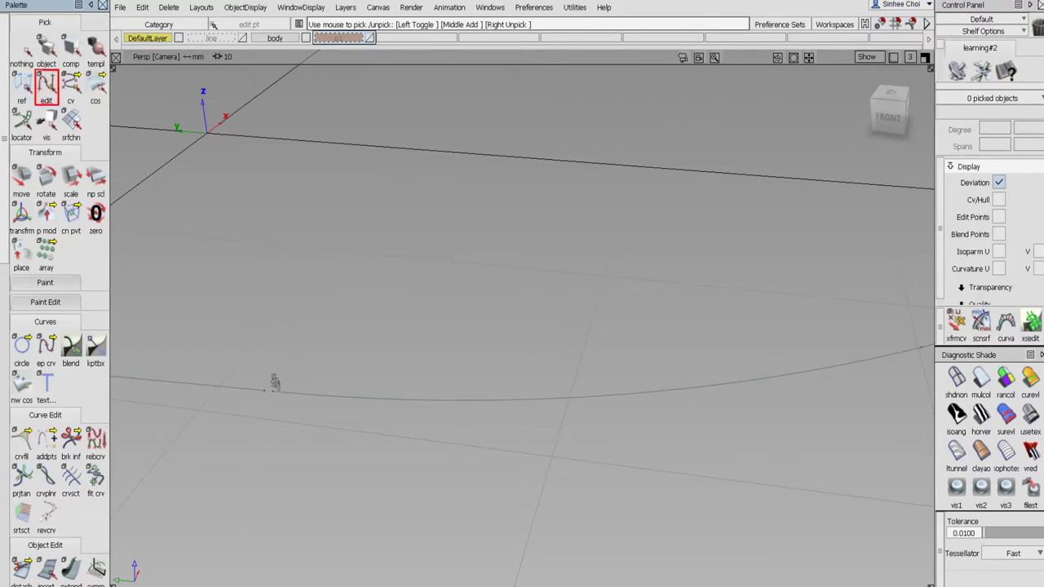
key(alt+shift)
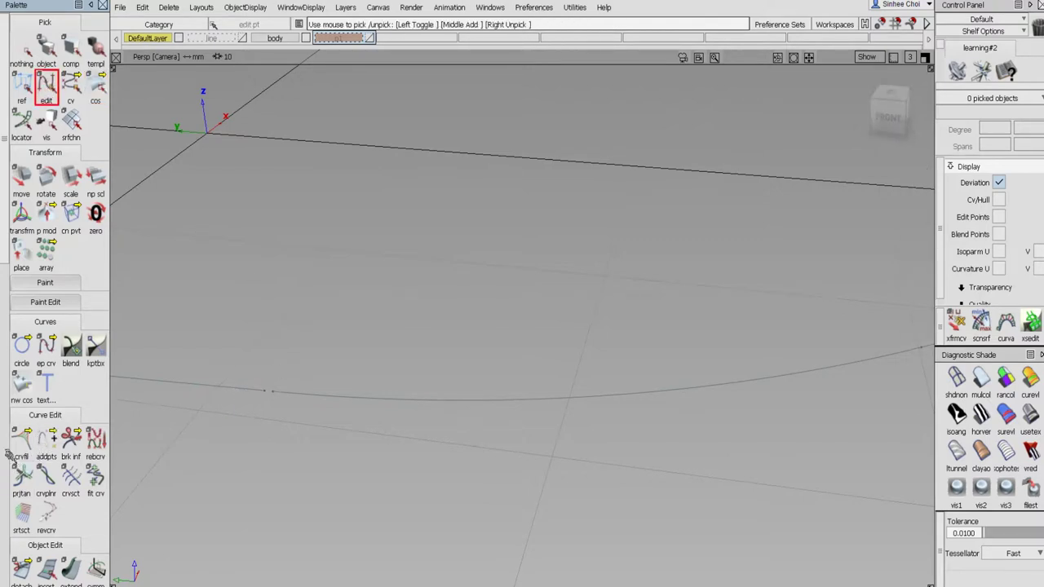
scroll(21, 449, down, 5)
scroll(40, 114, up, 6)
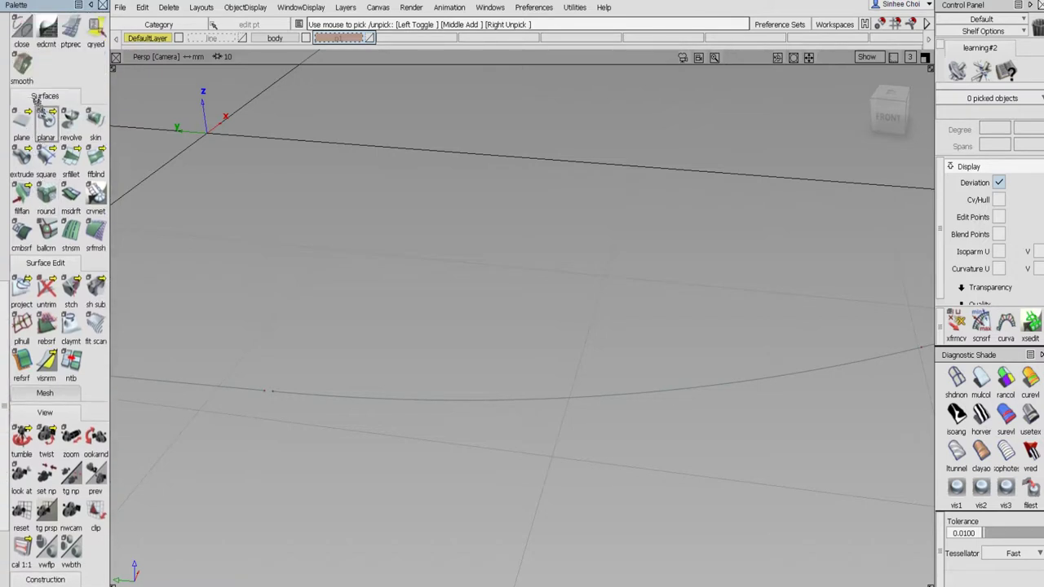
double_click(27, 124)
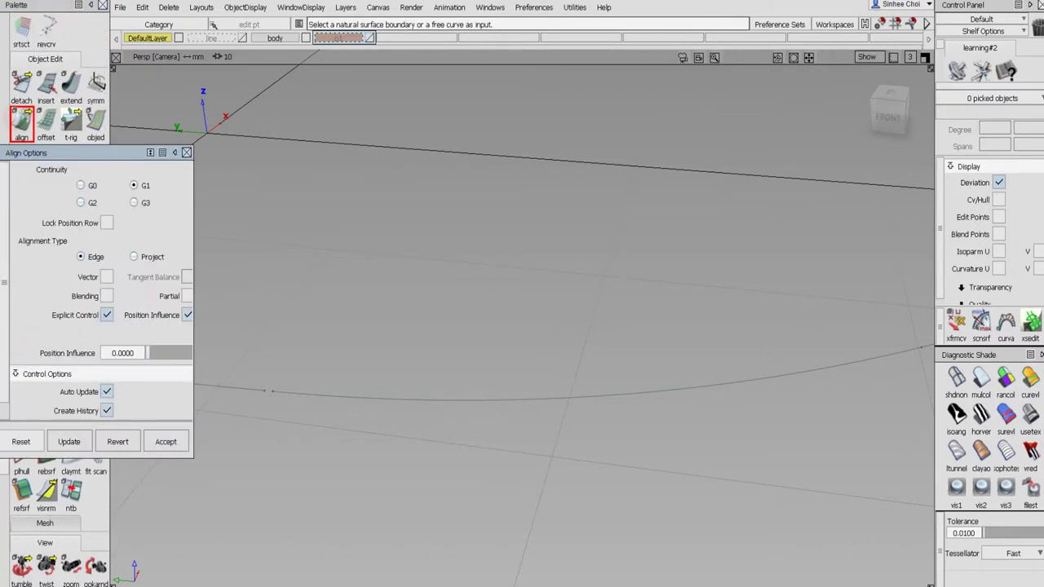
click(187, 153)
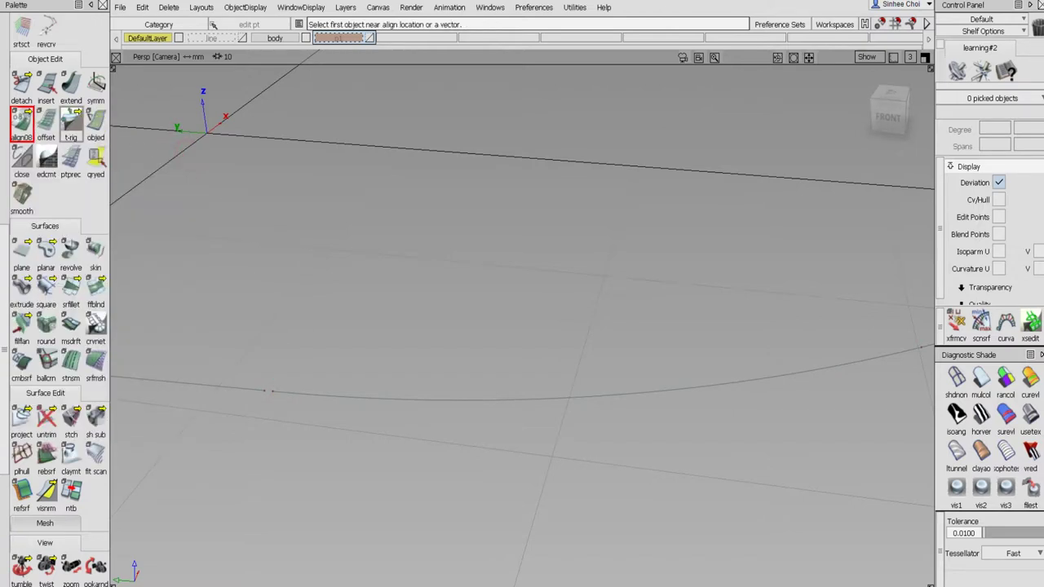
double_click(25, 122)
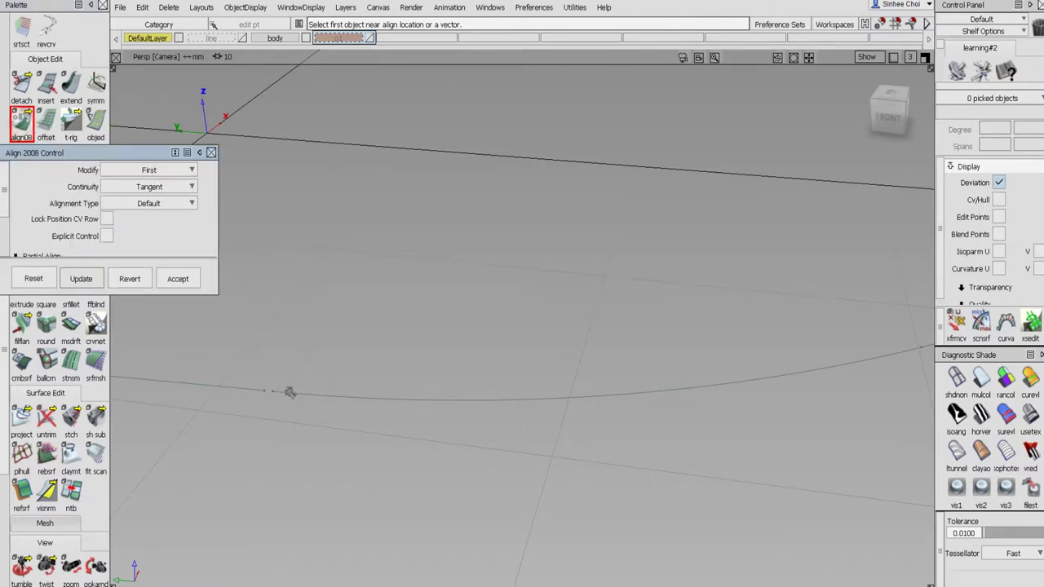
click(287, 392)
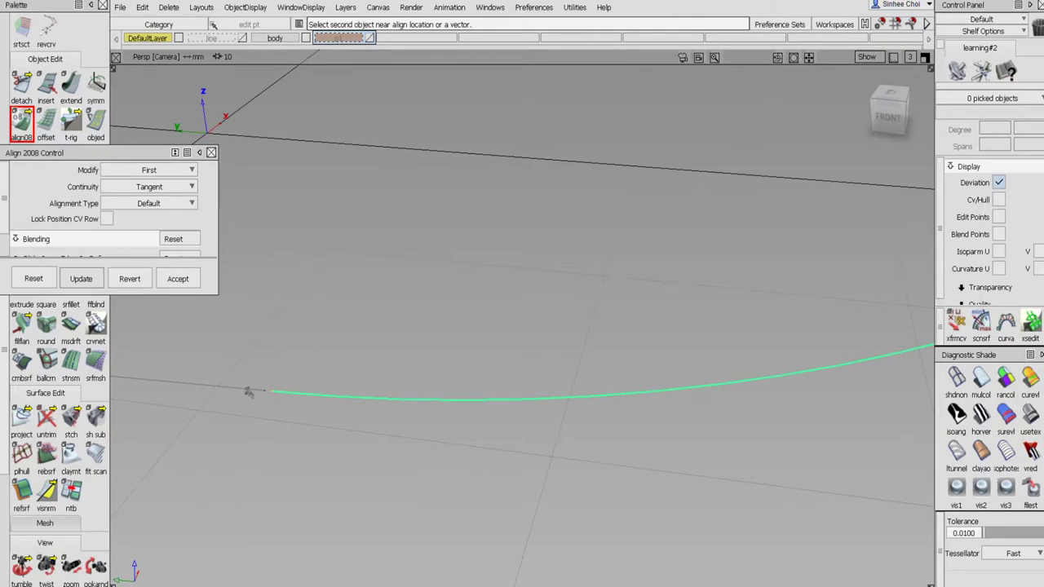
click(247, 389)
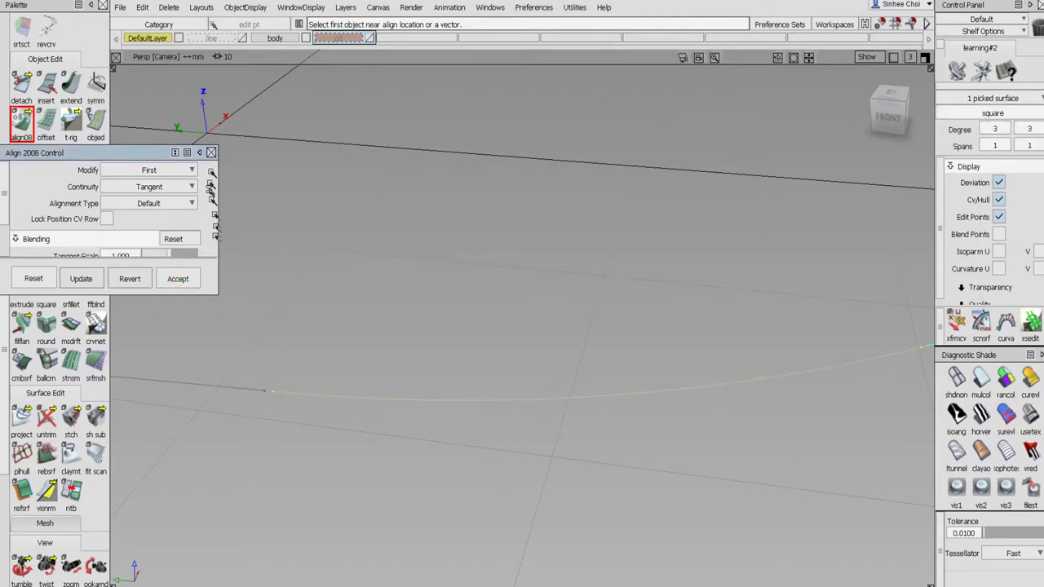
click(211, 152)
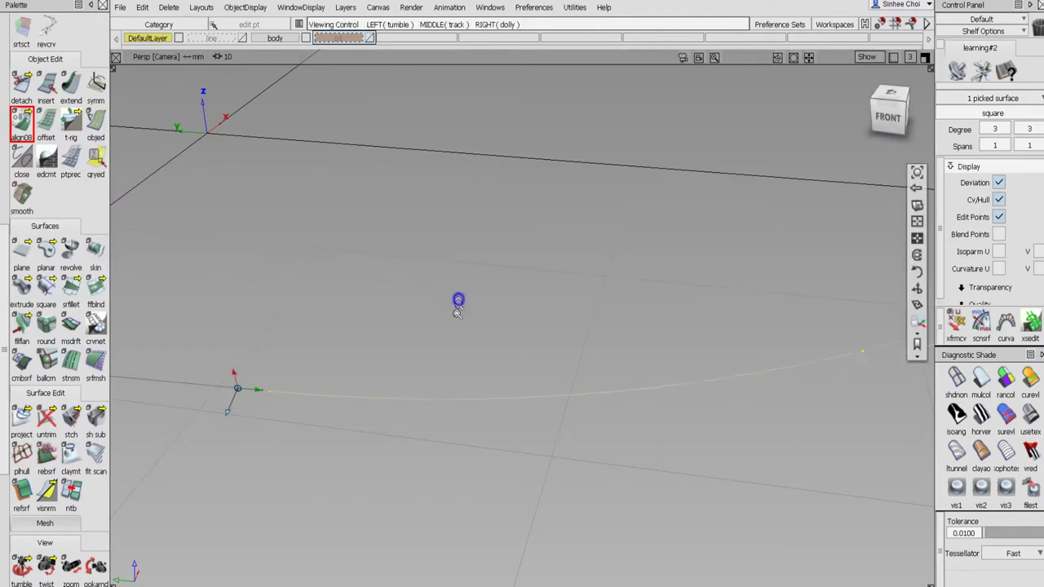
alt+shift+drag(459, 296, 425, 371)
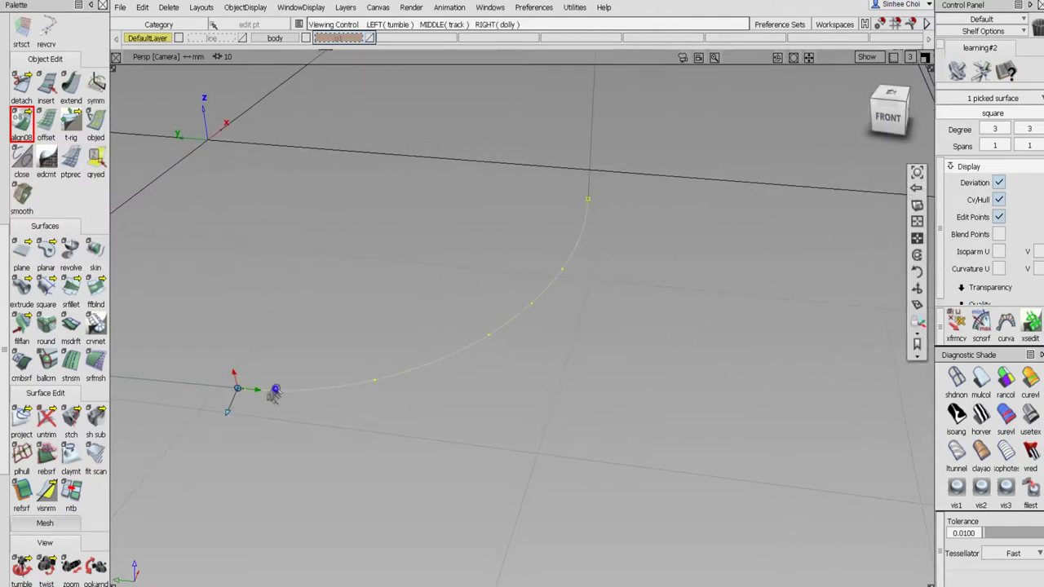
- Extend the straight curve on surface at its gap with the rounded corner, using an extend length of about 5.45 mm, accepting history removal
alt+shift+right_drag(276, 389, 288, 345)
alt+shift+right_drag(272, 267, 253, 297)
alt+shift+middle_drag(252, 298, 489, 253)
alt+shift+right_drag(490, 253, 468, 259)
alt+shift+middle_drag(593, 284, 490, 298)
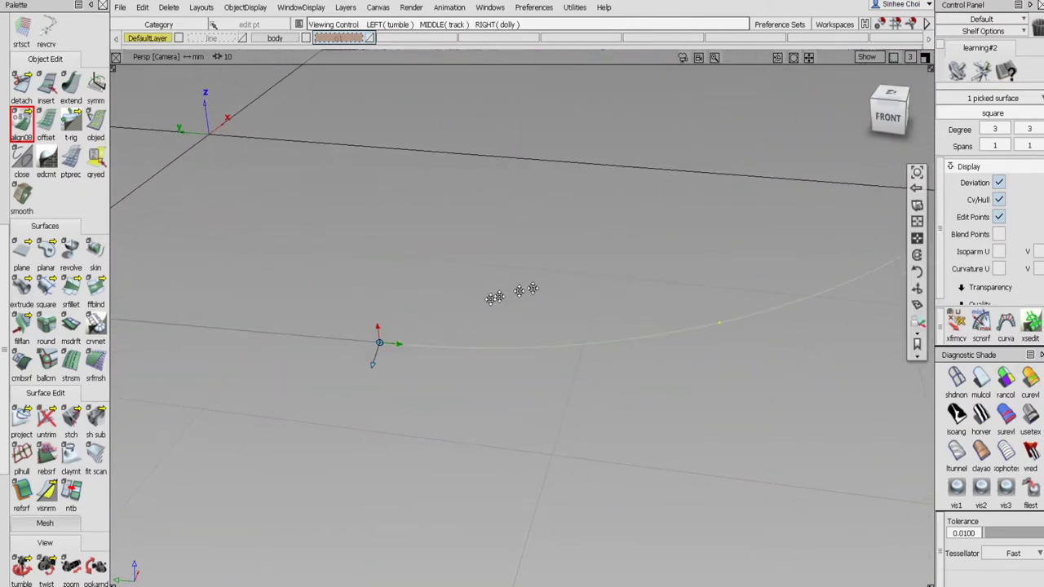
alt+shift+drag(454, 349, 466, 321)
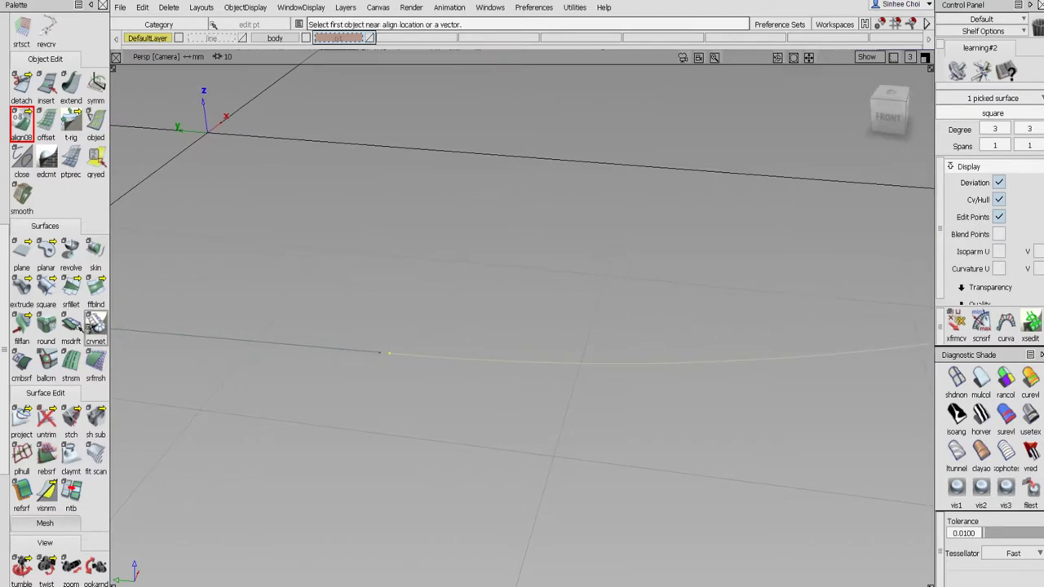
click(71, 84)
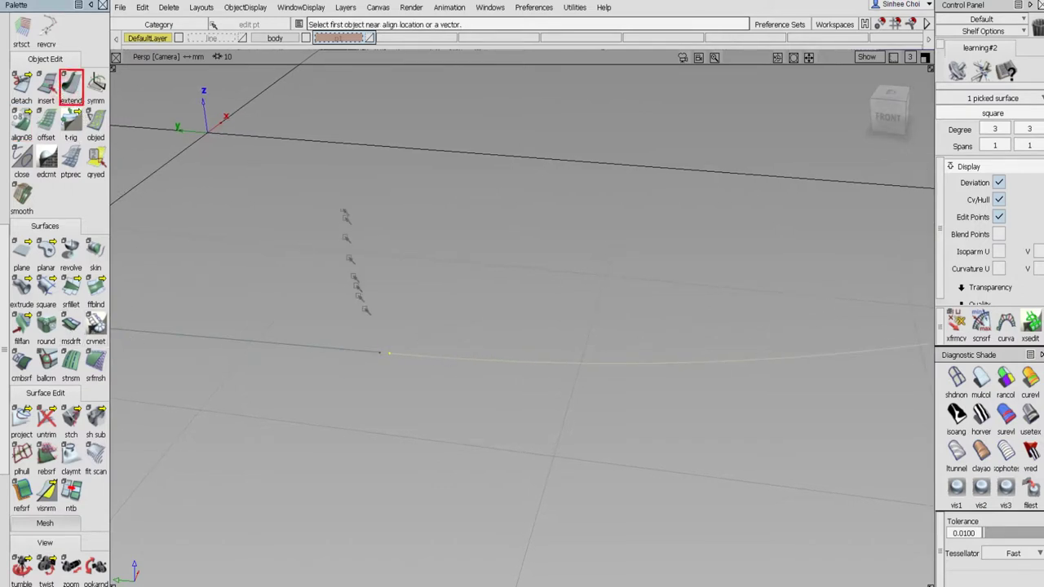
drag(380, 354, 343, 359)
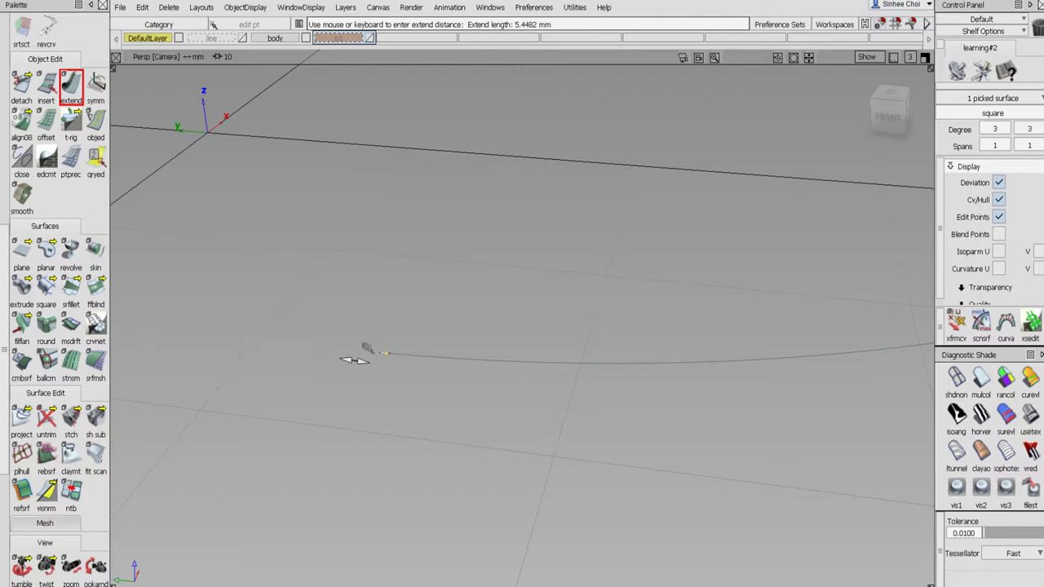
mouse_move(352, 359)
mouse_down()
mouse_move(340, 357)
mouse_move(361, 361)
mouse_up()
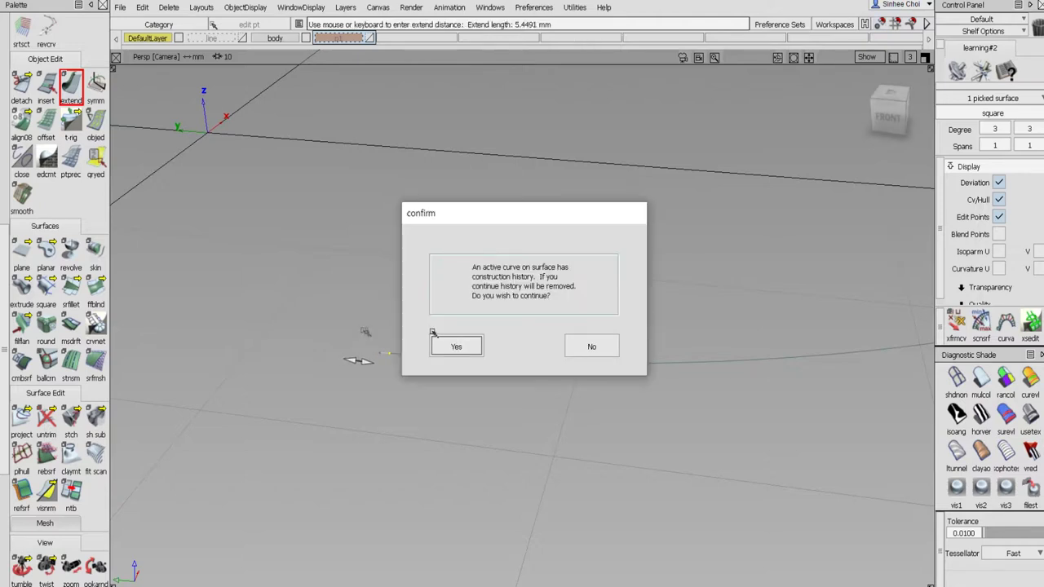
click(455, 346)
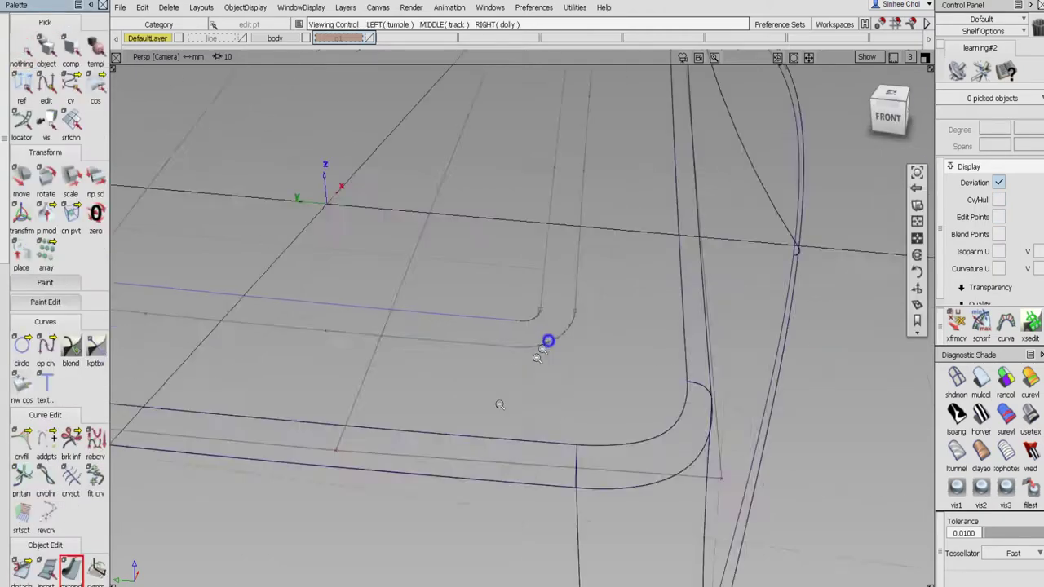
- Pick the mouse's top surface, turn off its CV/Hull and Edit Points display, and clear the selection
alt+shift+right_drag(547, 401, 484, 368)
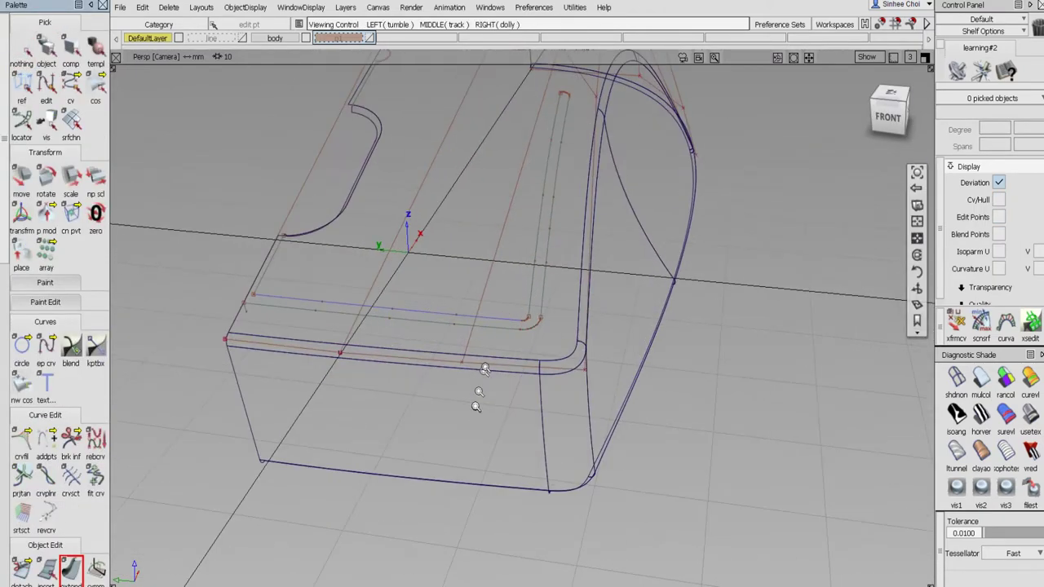
alt+shift+drag(510, 350, 429, 361)
alt+shift+middle_drag(515, 271, 377, 443)
alt+shift+right_drag(514, 272, 502, 341)
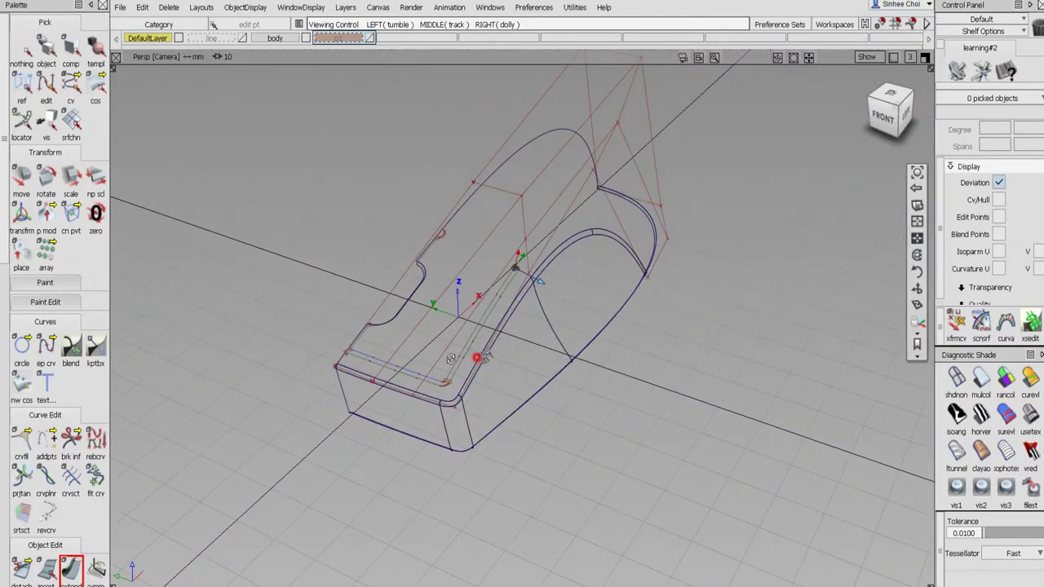
alt+shift+drag(451, 358, 404, 346)
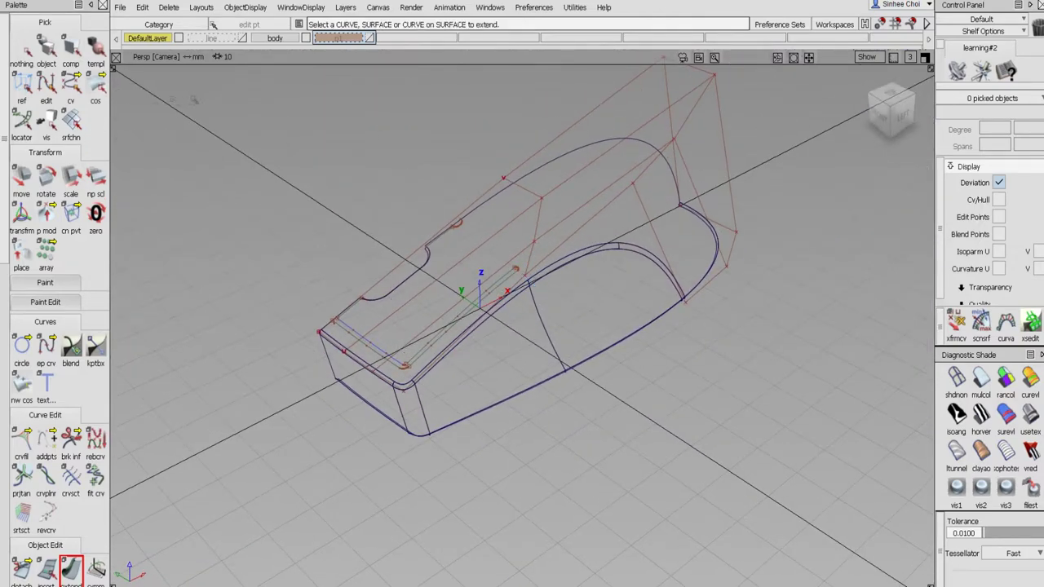
click(47, 49)
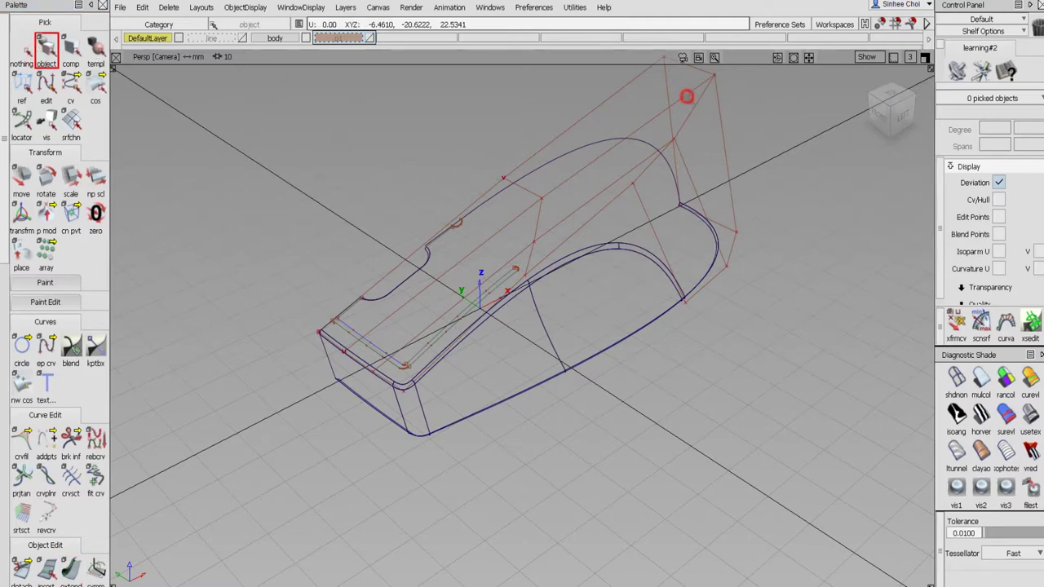
click(687, 96)
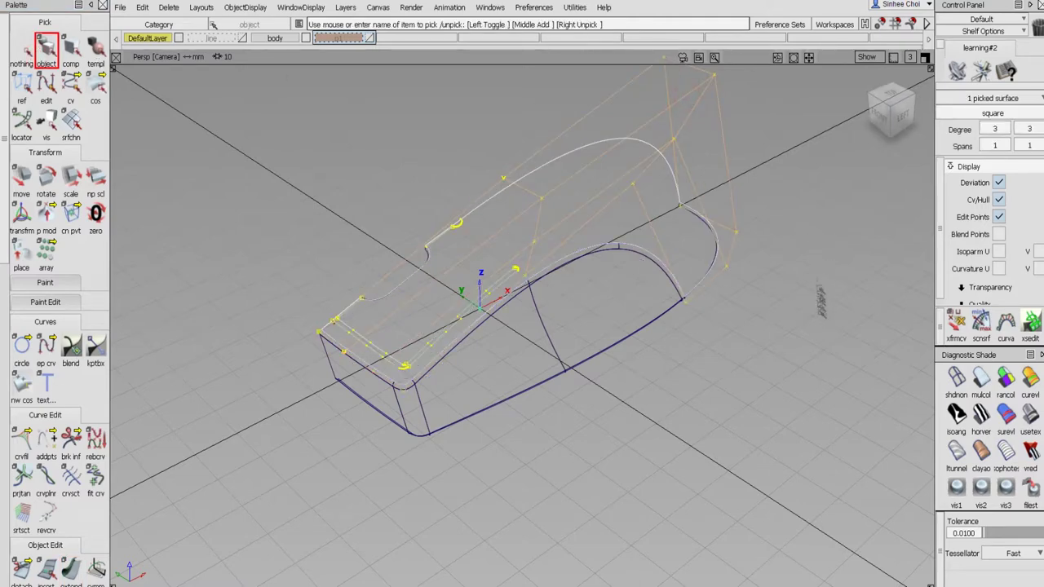
click(999, 200)
click(1000, 217)
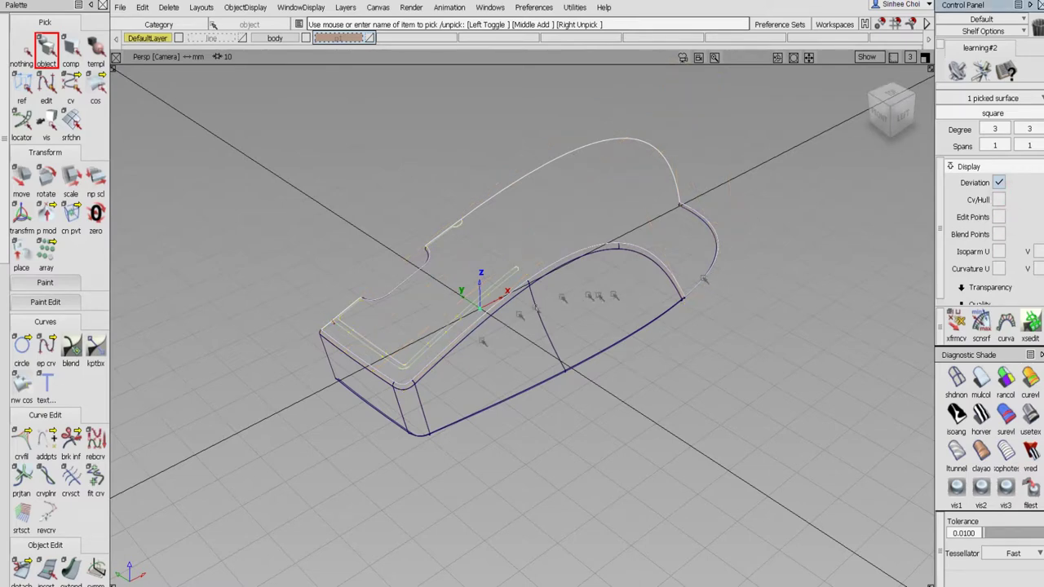
click(21, 51)
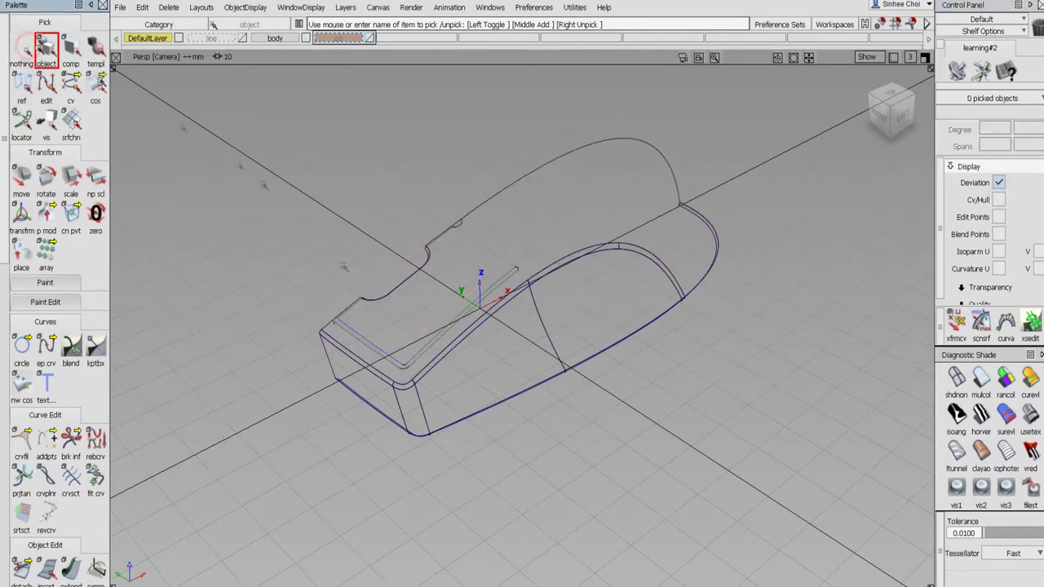
- Pick the top surface carrying the groove outline and show it in a maximized Left view
alt+shift+click(409, 367)
alt+shift+right_drag(570, 441, 601, 386)
alt+shift+drag(587, 396, 524, 364)
alt+shift+right_drag(524, 363, 489, 424)
alt+shift+middle_drag(551, 350, 558, 383)
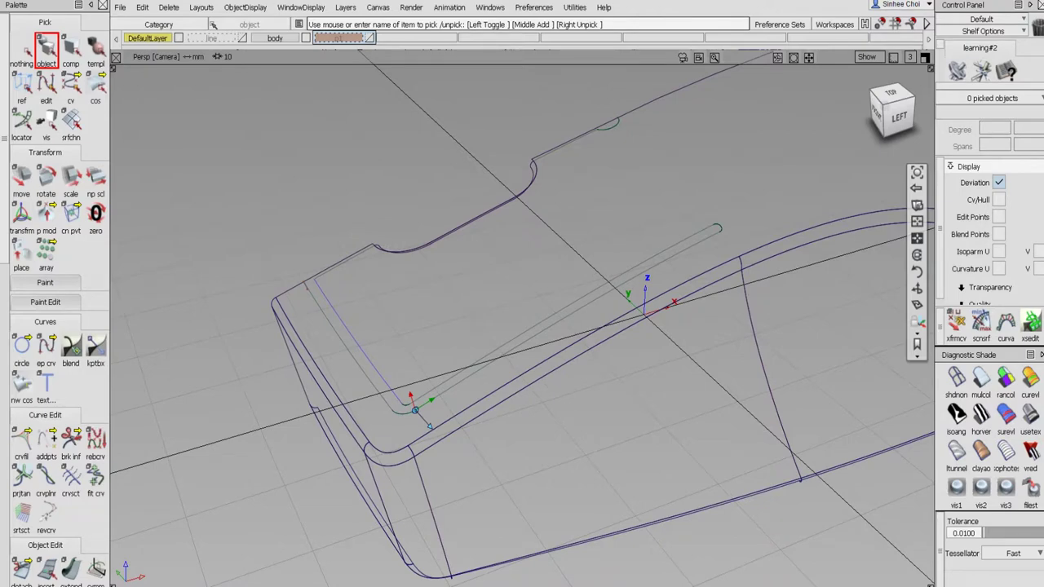
key(shift+alt)
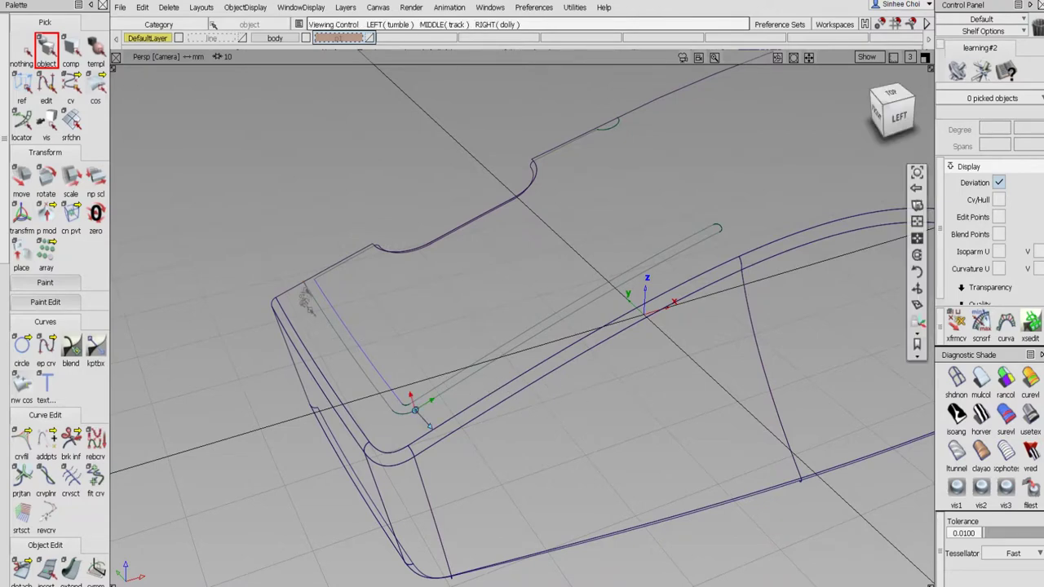
alt+shift+drag(308, 287, 434, 295)
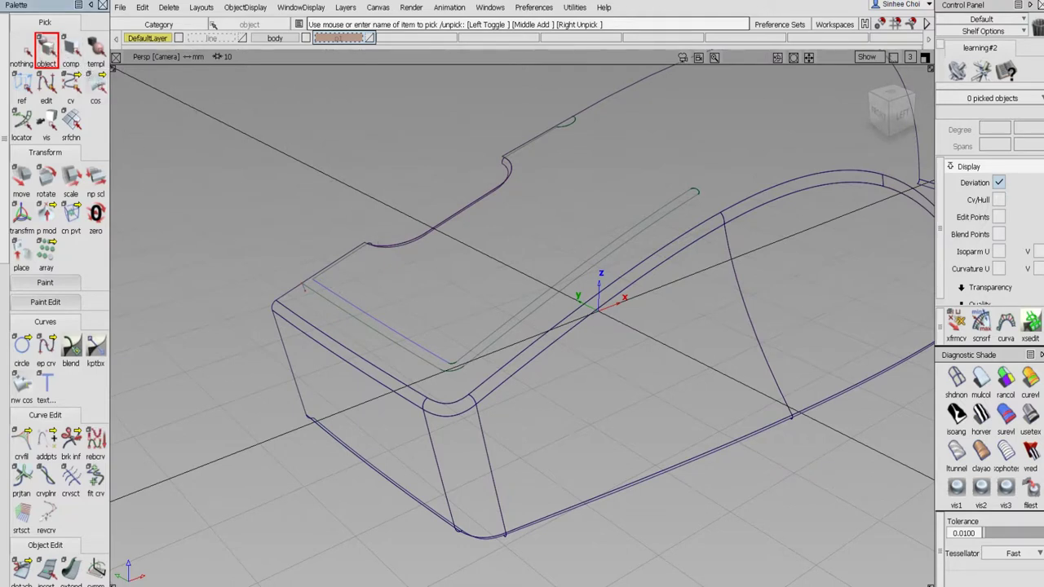
click(379, 279)
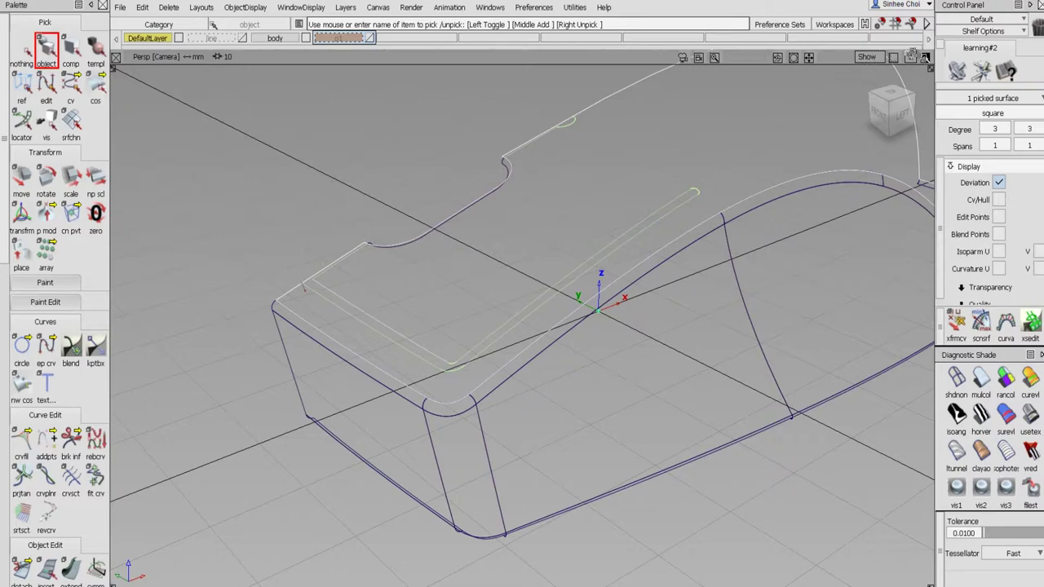
click(925, 59)
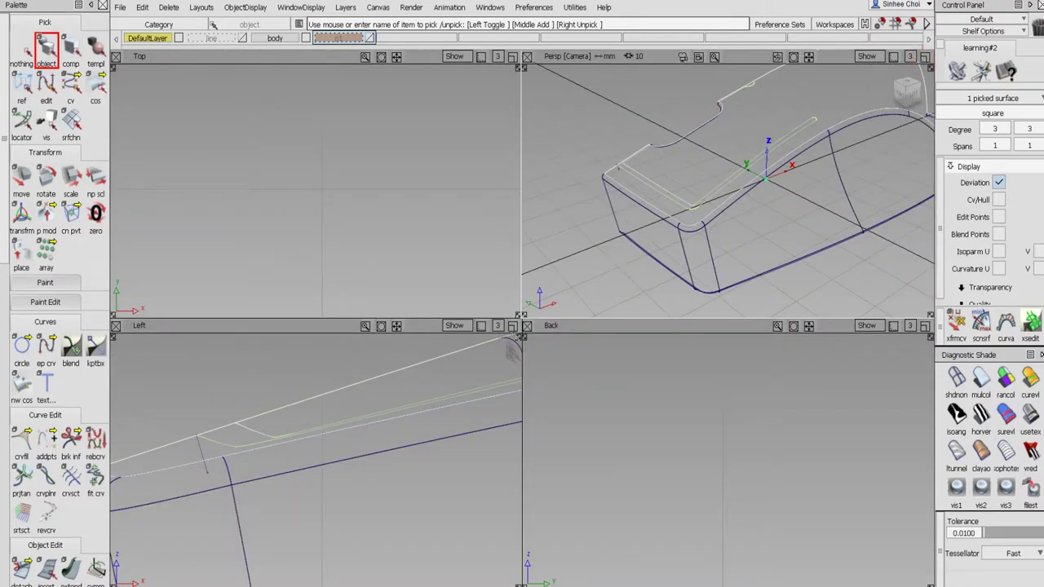
click(512, 326)
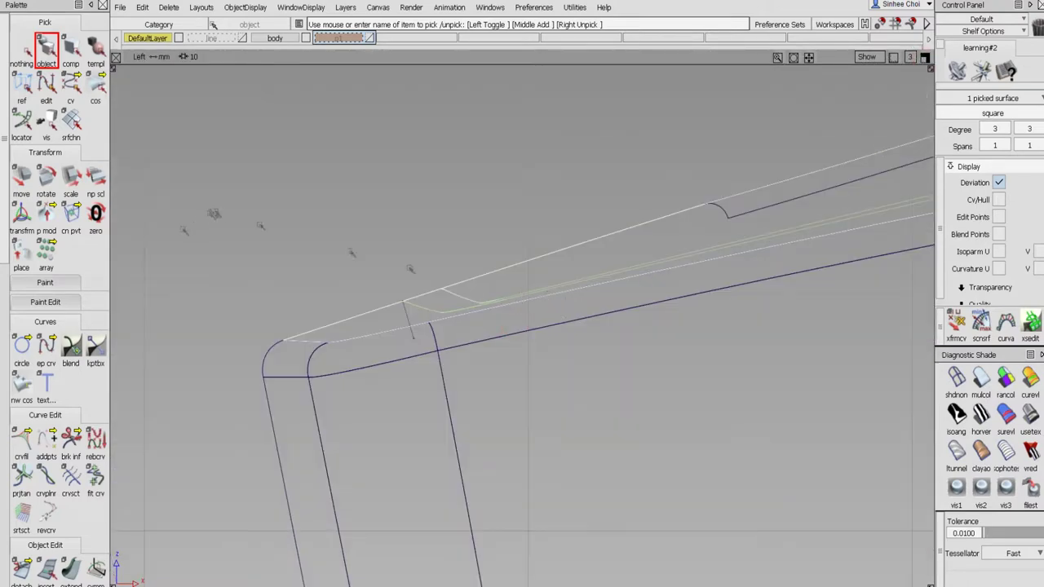
scroll(65, 489, down, 3)
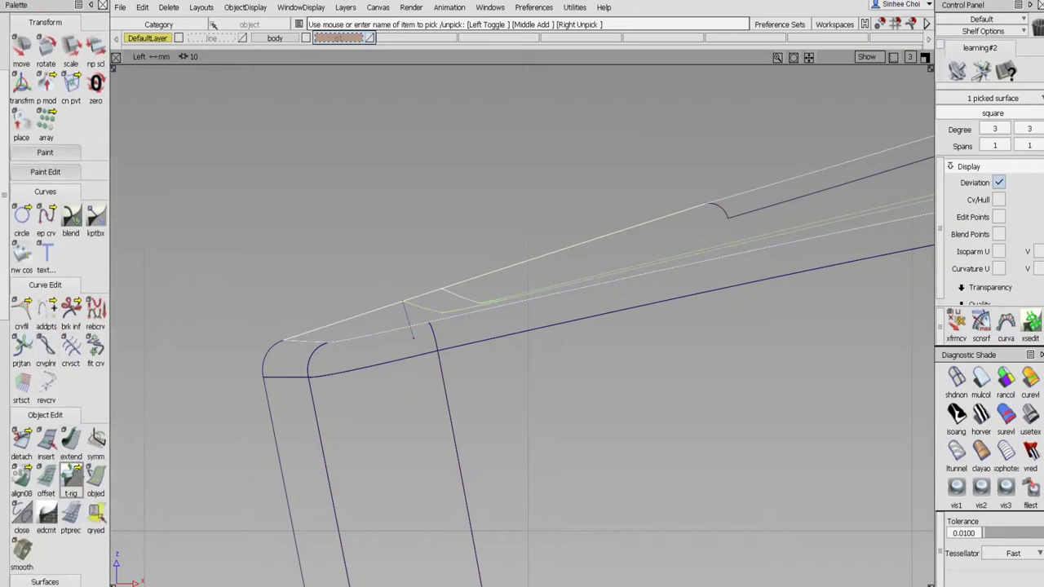
- Offset the picked top surface by a distance of -1 and close the offset options
click(46, 481)
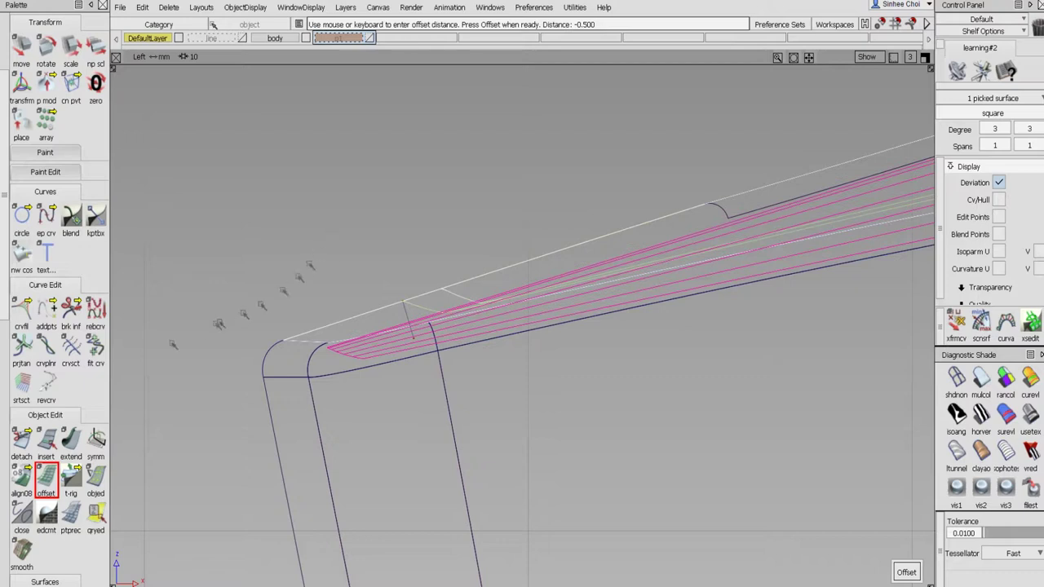
double_click(46, 480)
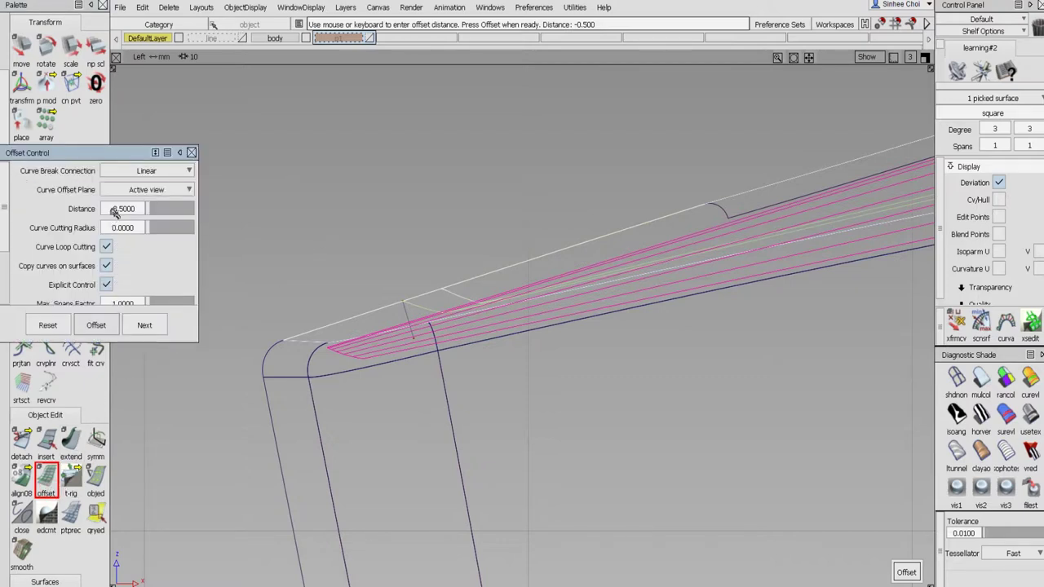
drag(114, 210, 156, 226)
text(-1)
key(Return)
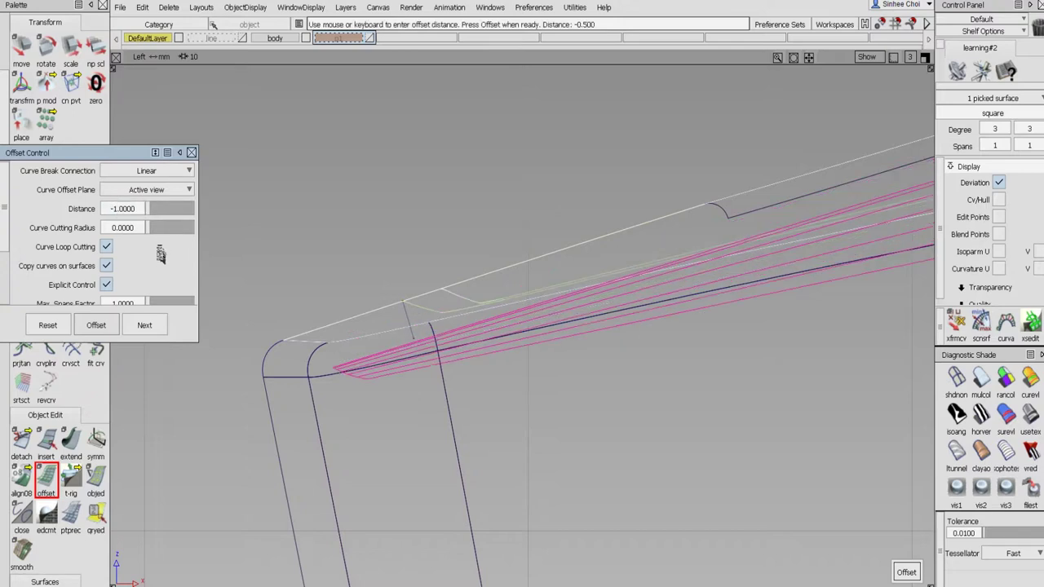
click(906, 572)
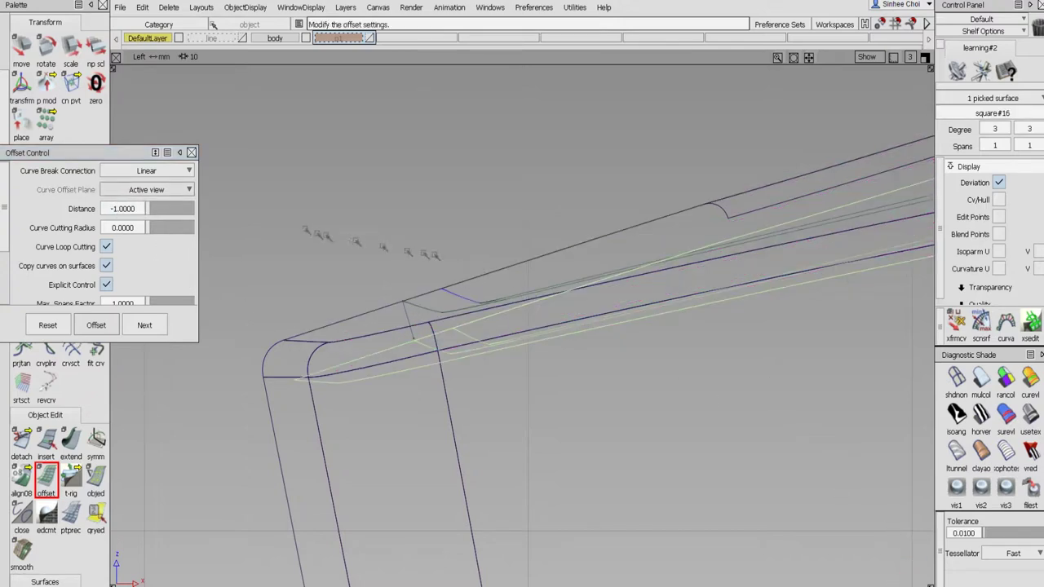
click(191, 153)
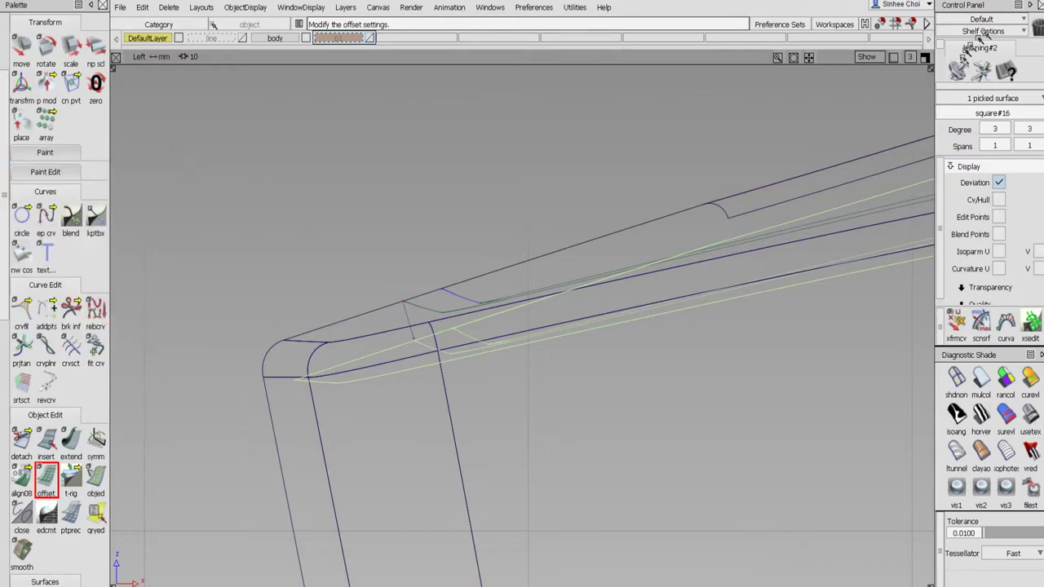
- Return to the maximized perspective view to check the offset copy near the groove's front end, and clear the selection
click(925, 57)
click(924, 57)
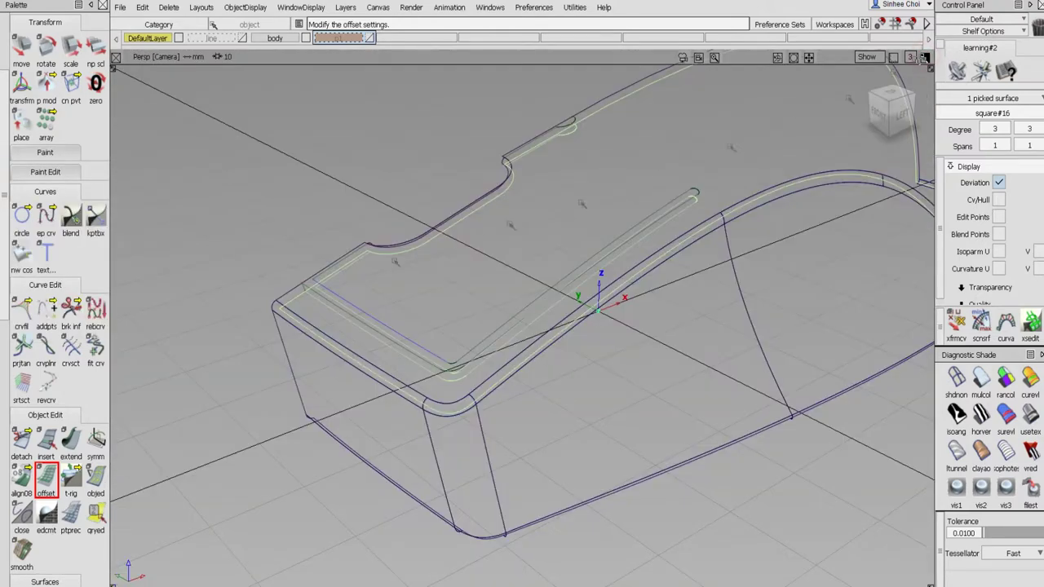
click(305, 295)
text(XXXXXXXXXXXXXXXXXXXXXXXXXXXXXXXXXXXXXXXXXXXX)
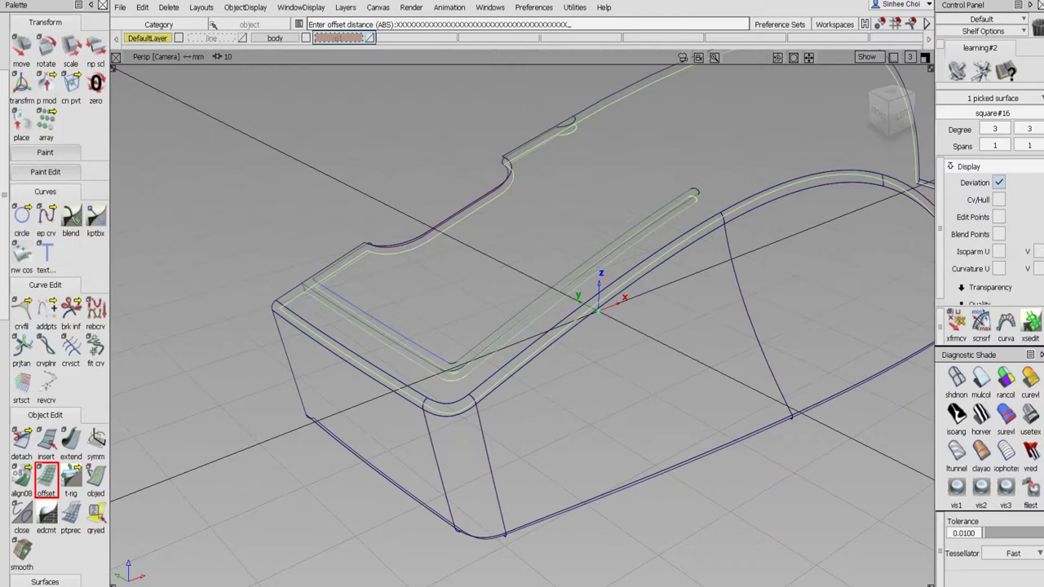
key(Return)
text(XXXXXXX)
key(Return)
text(XXXXXX)
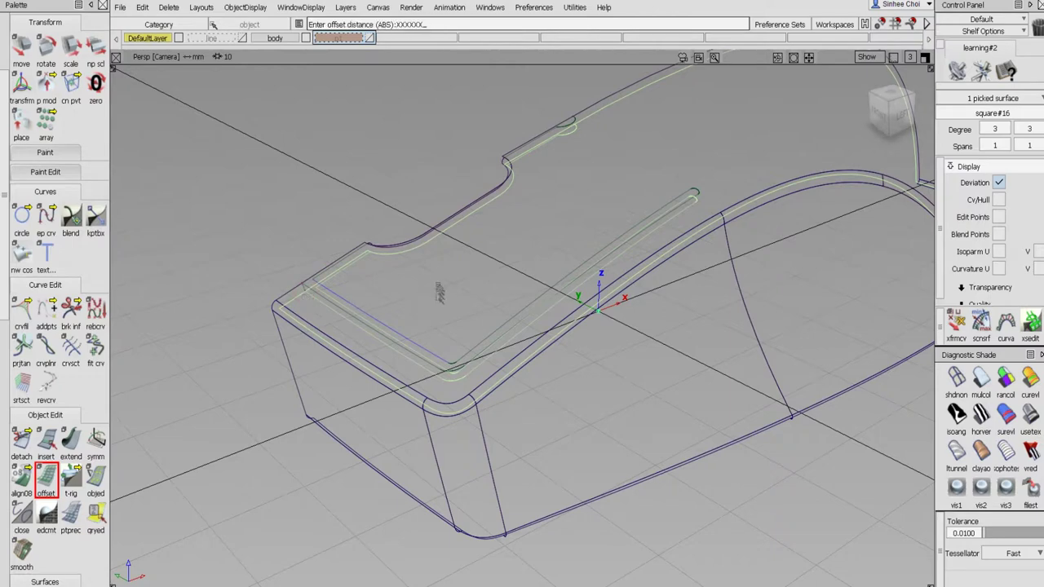
alt+shift+right_drag(443, 314, 445, 269)
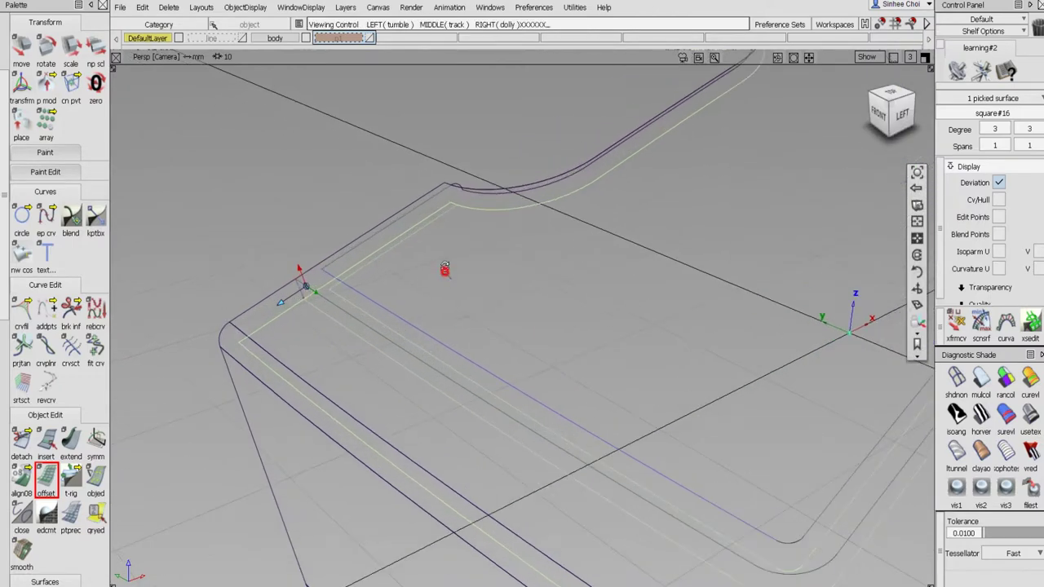
alt+shift+drag(445, 270, 445, 254)
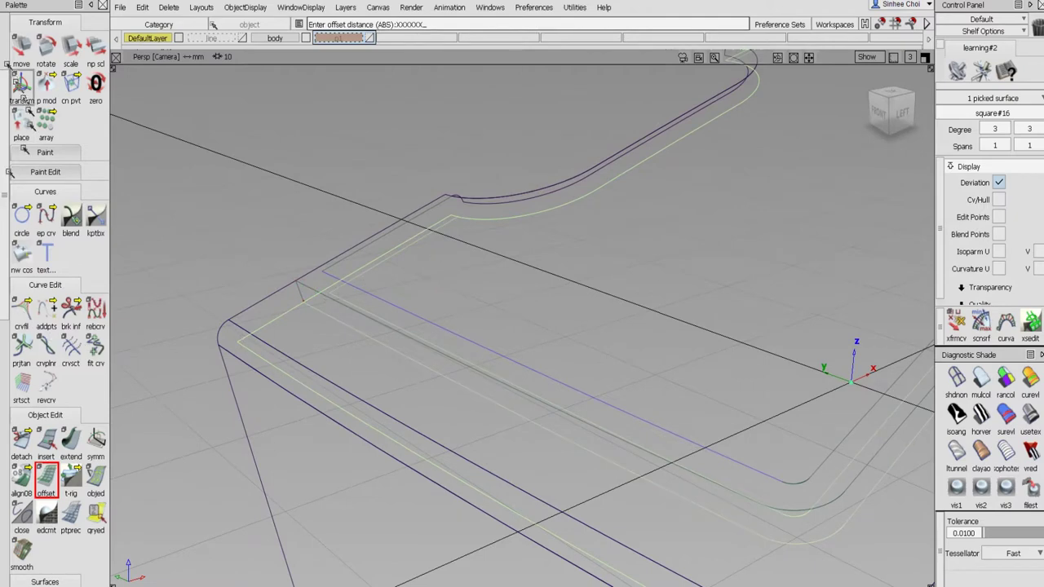
scroll(4, 56, up, 3)
click(22, 46)
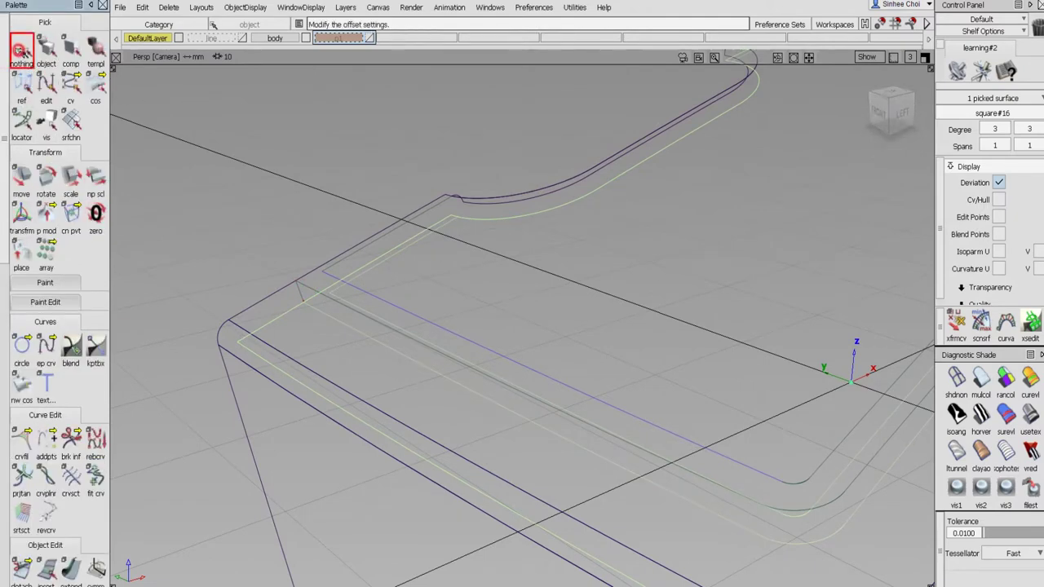
- Start a Freeform Blend and set both Side 1 and Side 2 continuity to G0 Position
alt+shift+drag(369, 289, 337, 303)
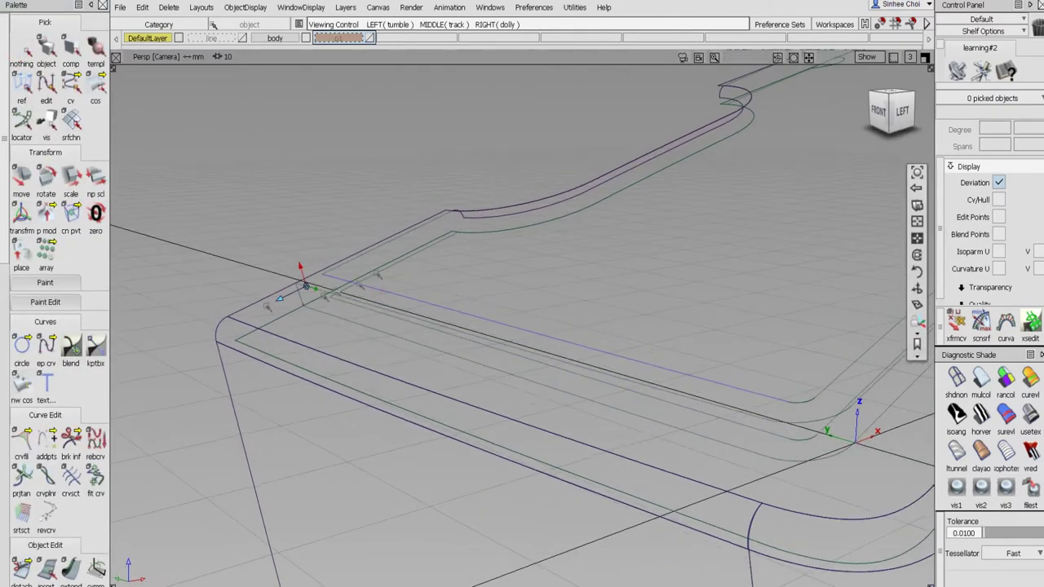
alt+shift+drag(262, 308, 267, 331)
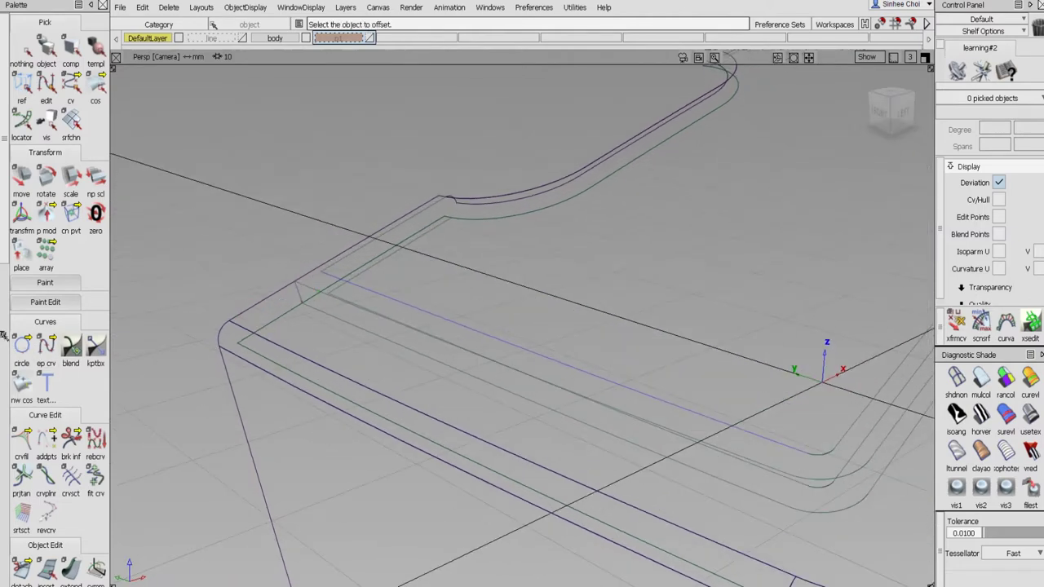
scroll(4, 335, down, 5)
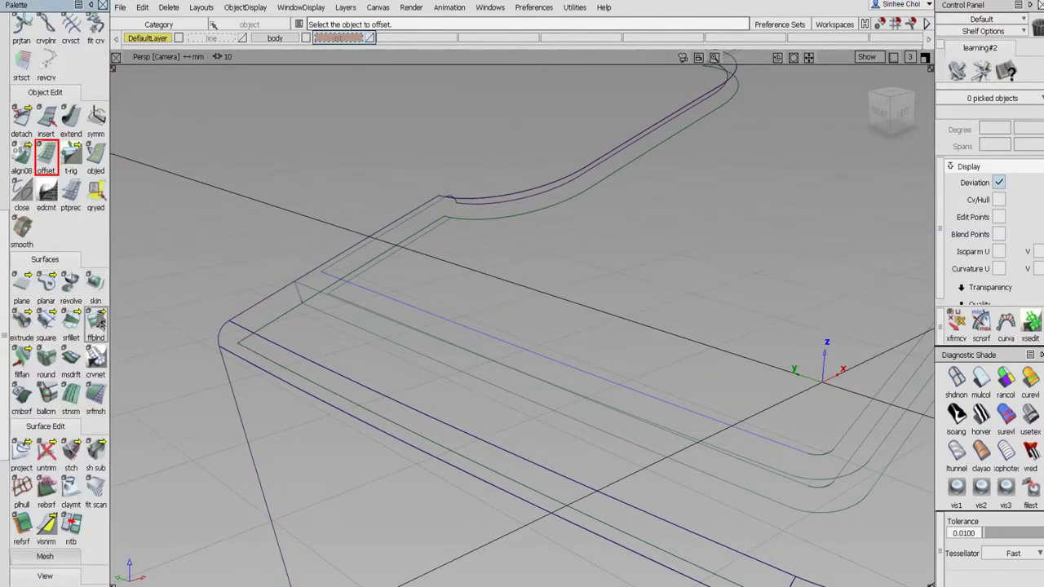
click(96, 324)
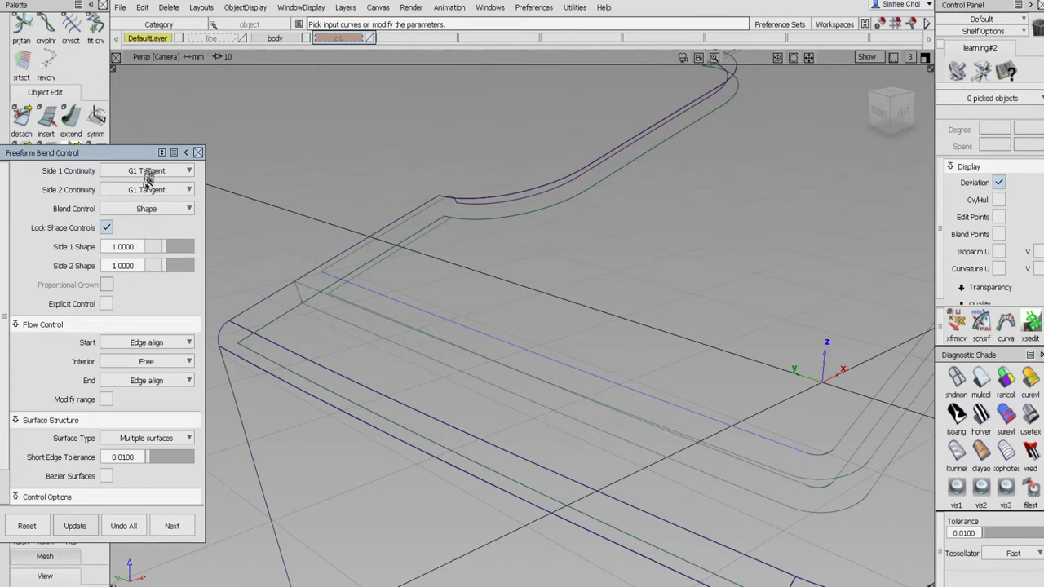
click(146, 173)
click(147, 187)
click(155, 189)
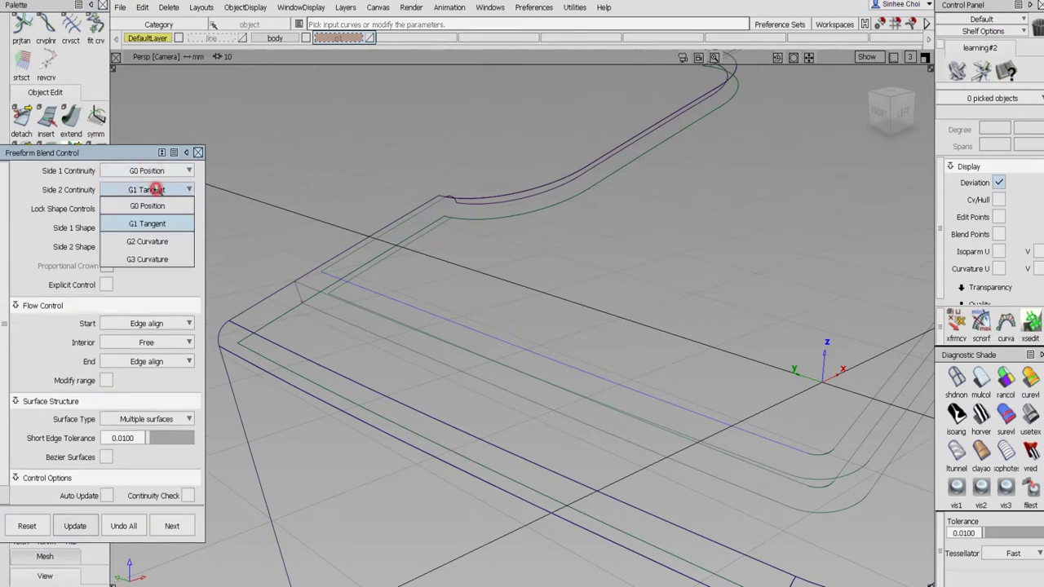
click(151, 205)
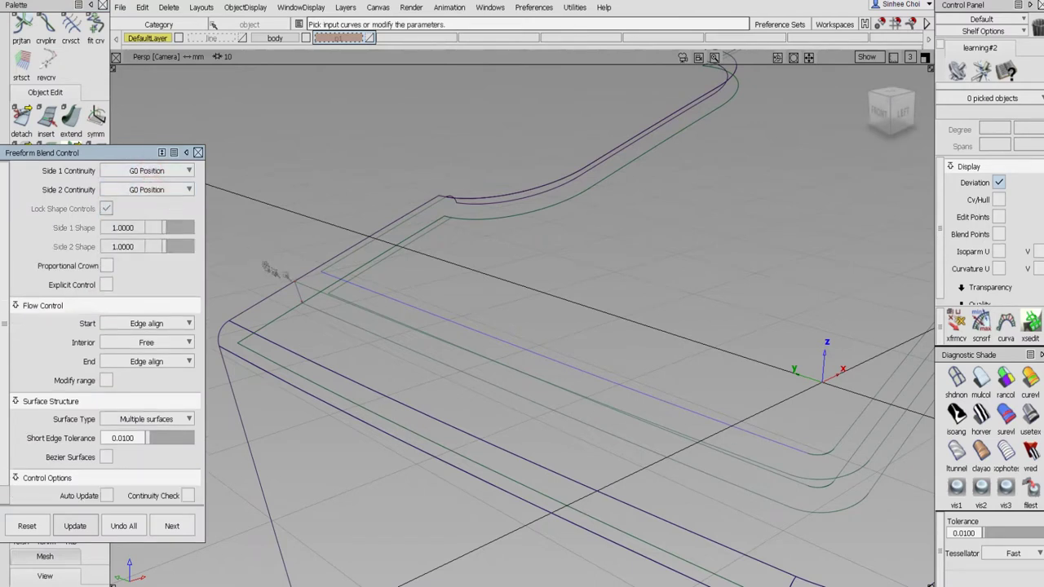
- Build a blend wall between the groove's outer straight front edge and the matching edge of the offset surface
click(302, 286)
click(326, 313)
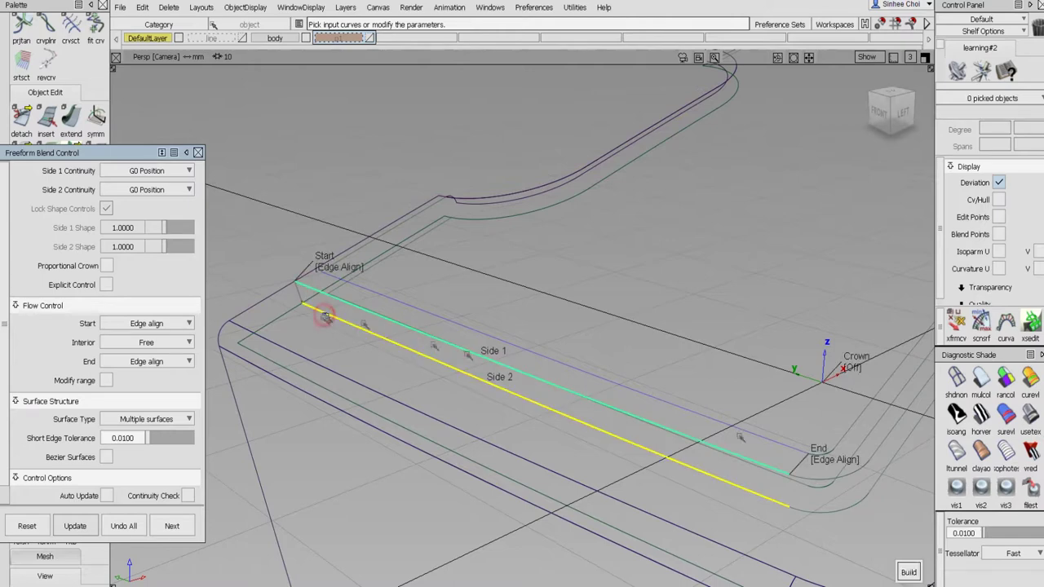
click(908, 571)
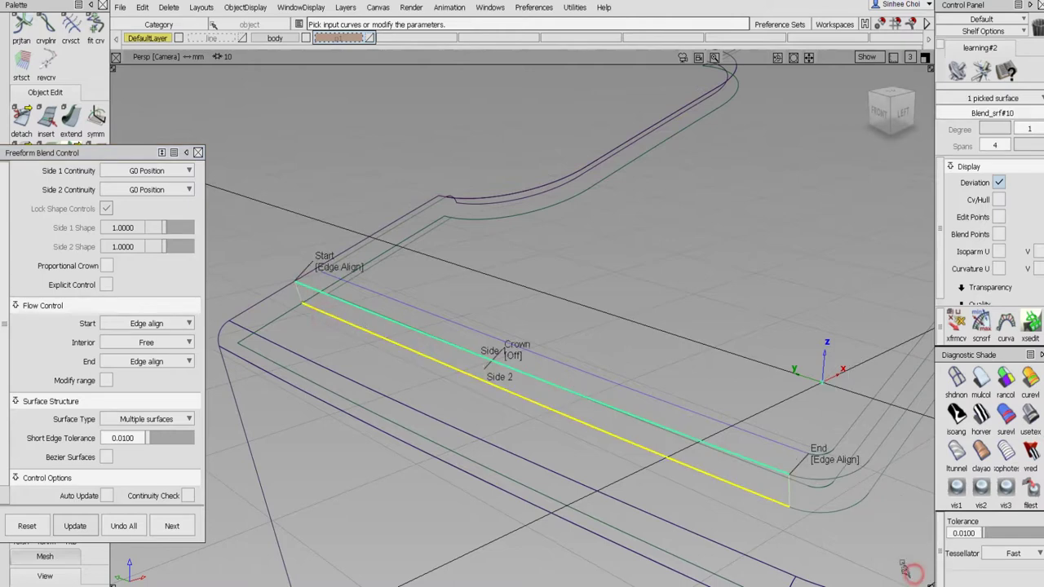
alt+shift+drag(856, 502, 574, 435)
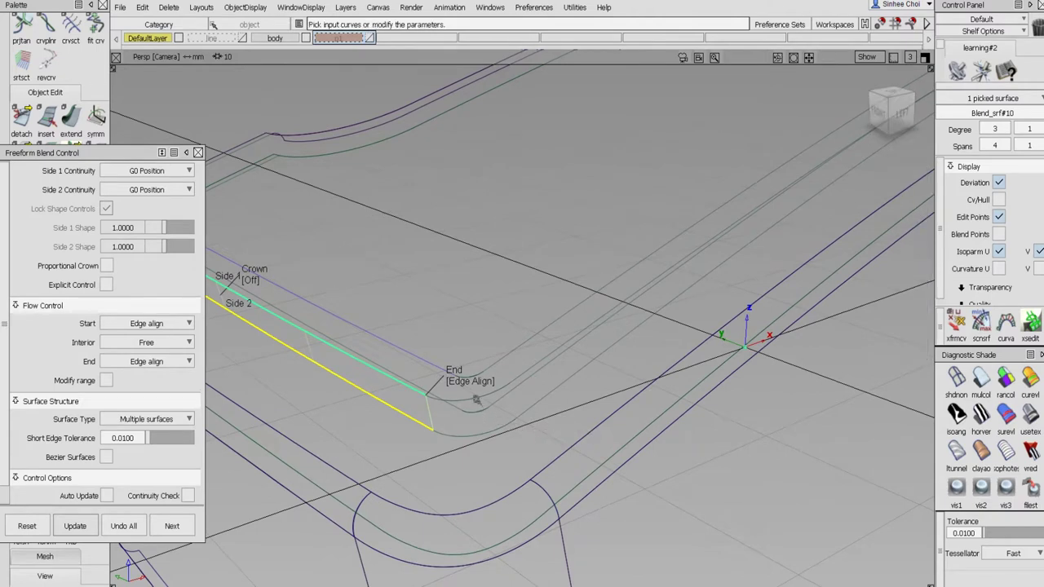
click(477, 400)
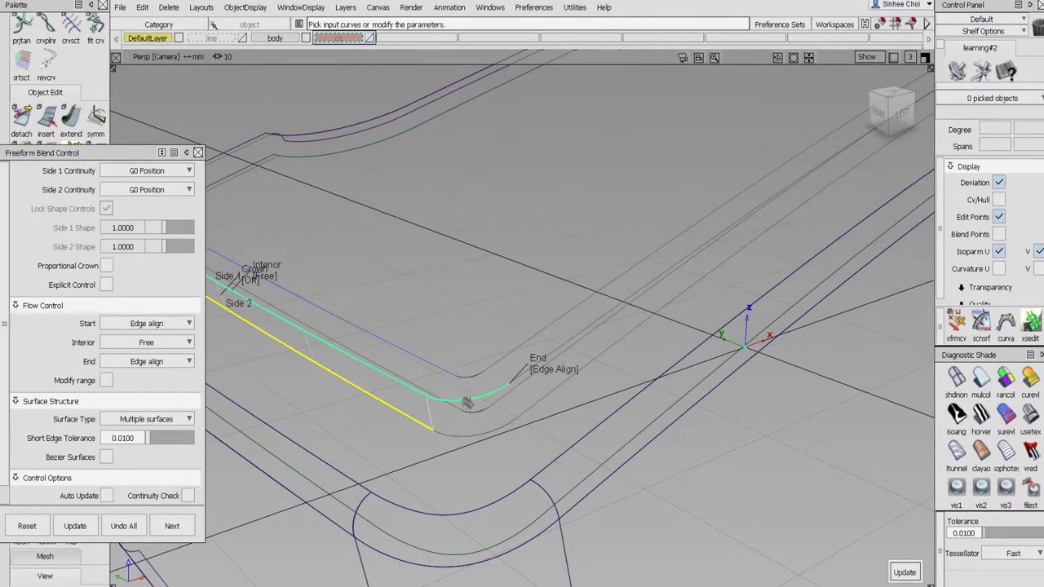
click(172, 526)
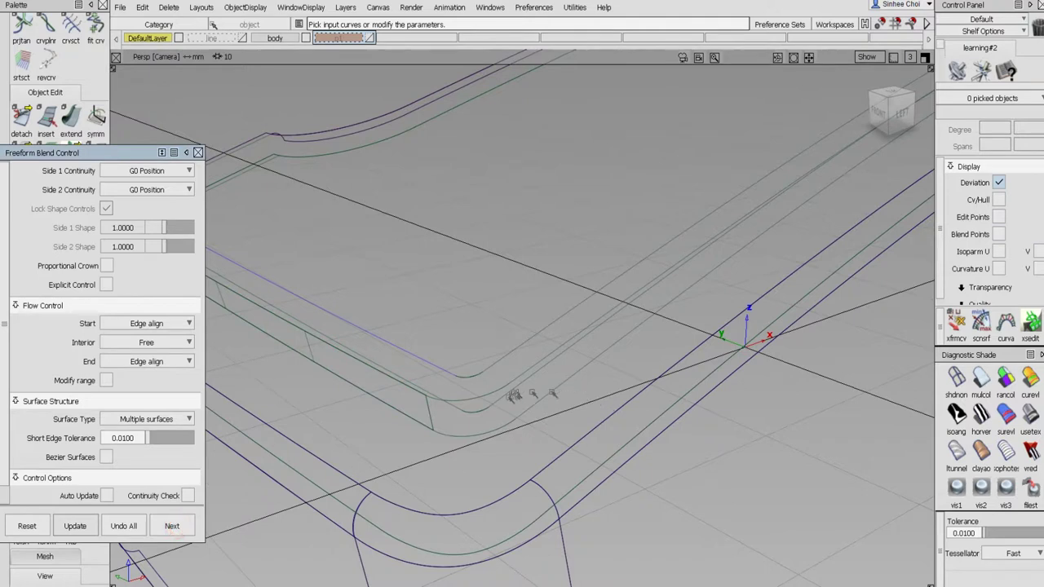
- Build a blend wall between the two outer rounded corner edges of the groove
click(480, 400)
click(485, 433)
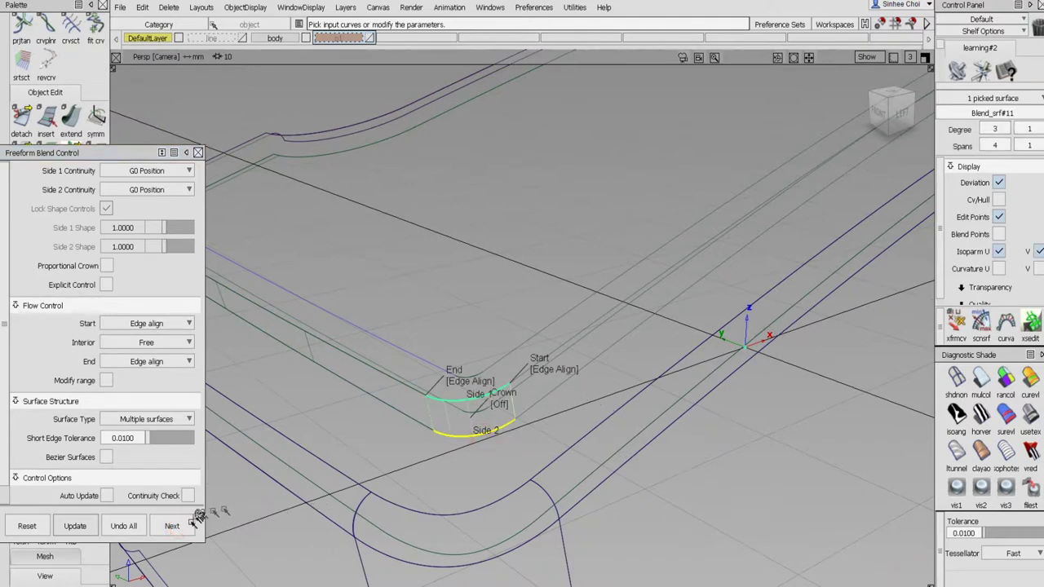
click(174, 525)
- Build a blend wall along the outer edges of the groove's long side leg
click(524, 374)
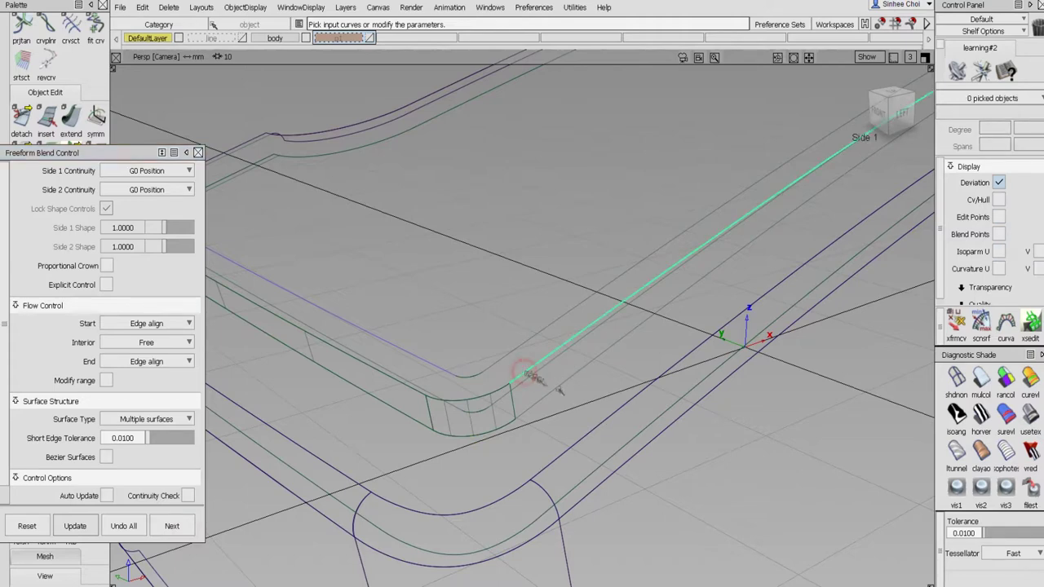
click(559, 392)
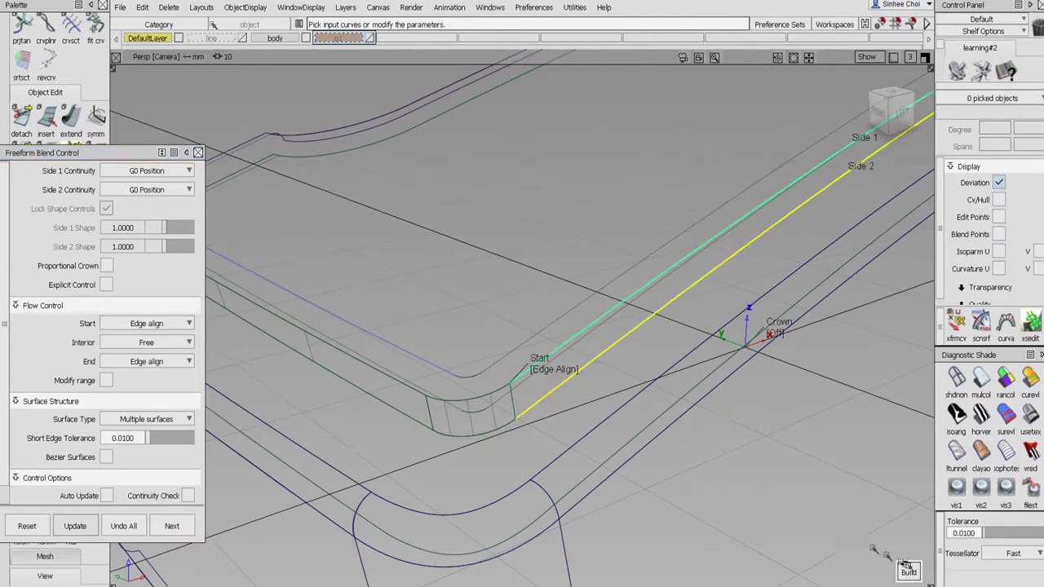
click(907, 570)
alt+shift+right_drag(779, 454, 759, 462)
alt+shift+middle_drag(637, 243, 594, 299)
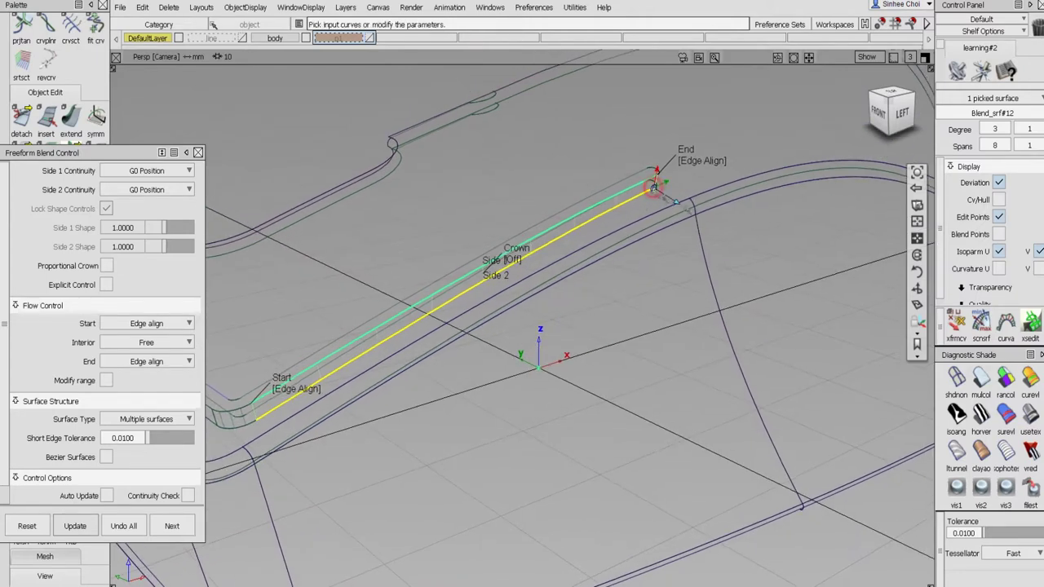
click(173, 525)
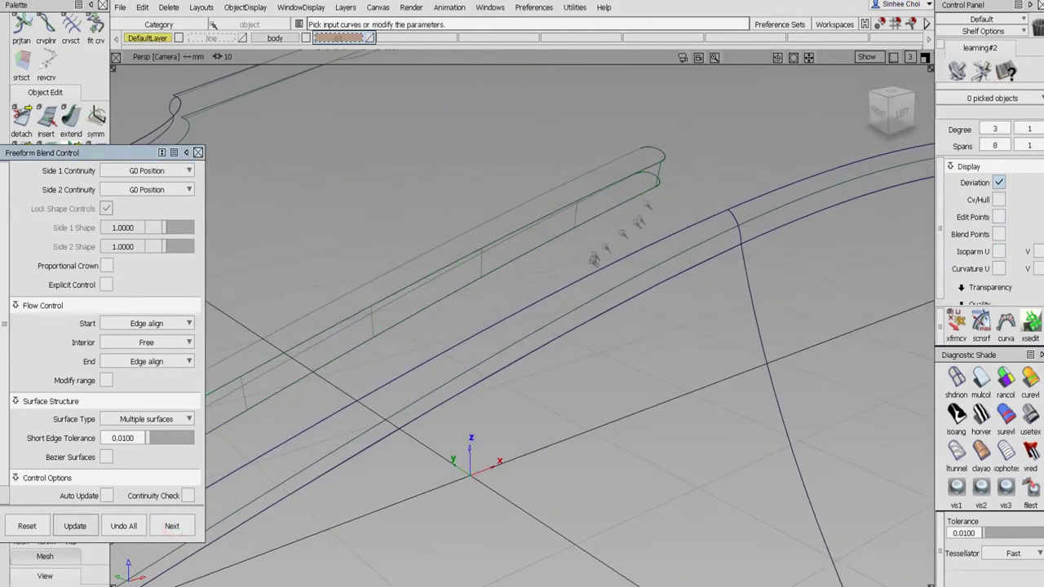
- Build a blend wall between the rounded edges closing the far end of the groove's long leg
click(656, 155)
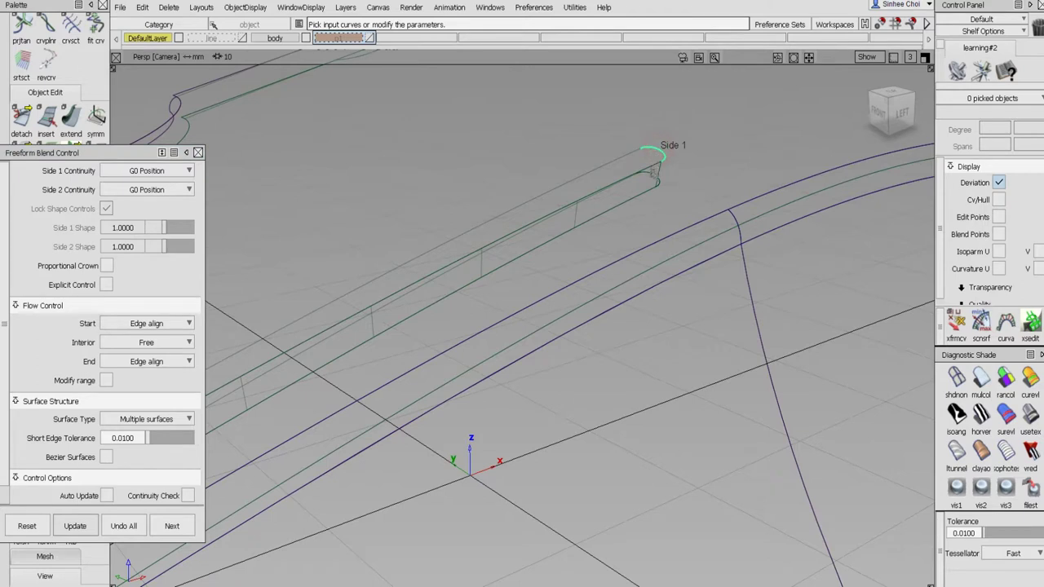
click(654, 174)
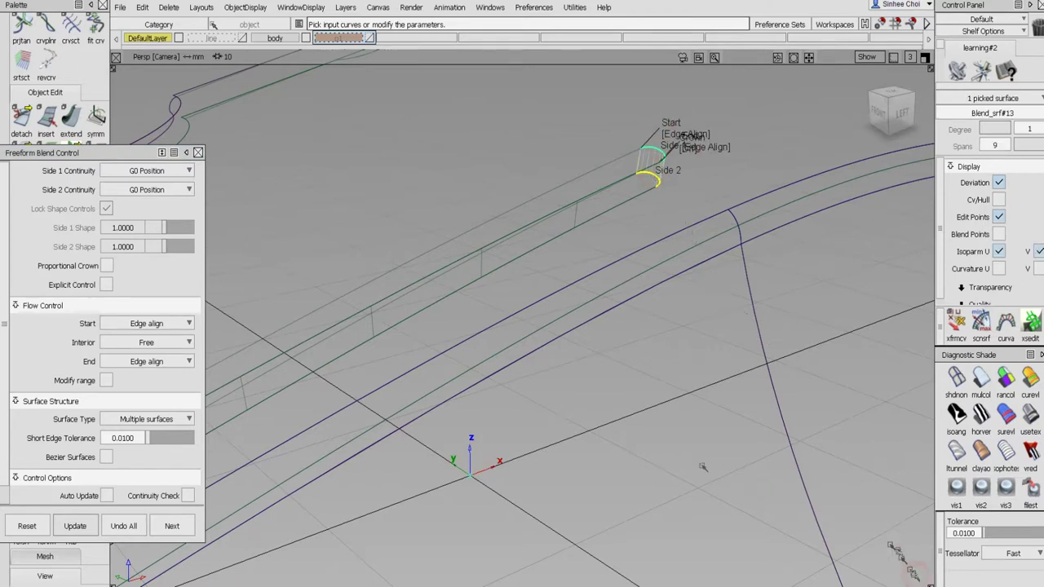
click(183, 526)
- Build a blend wall along the inner edges of the groove's long side leg
alt+shift+drag(729, 209, 728, 231)
click(625, 162)
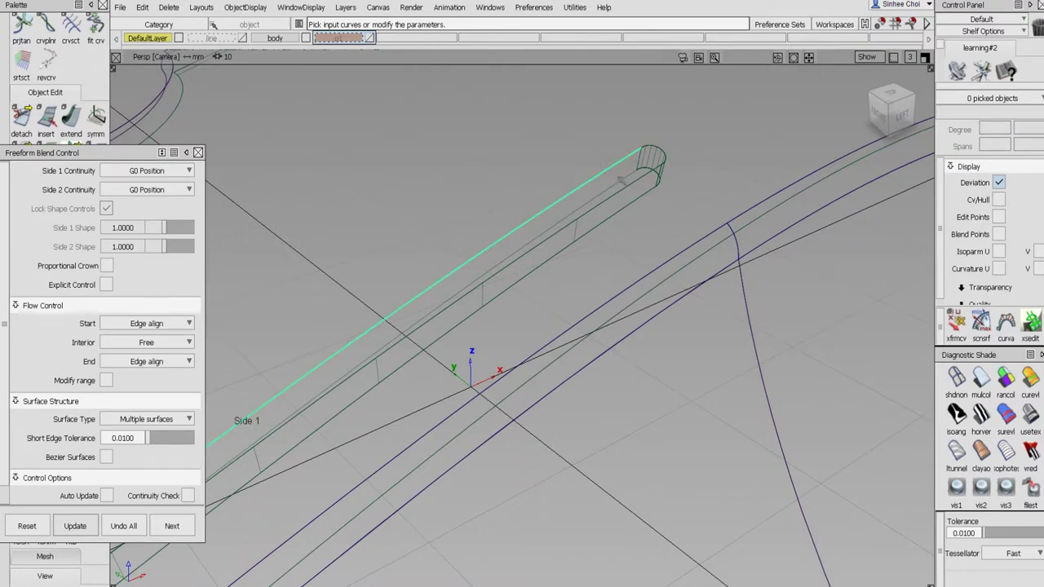
click(620, 179)
click(908, 571)
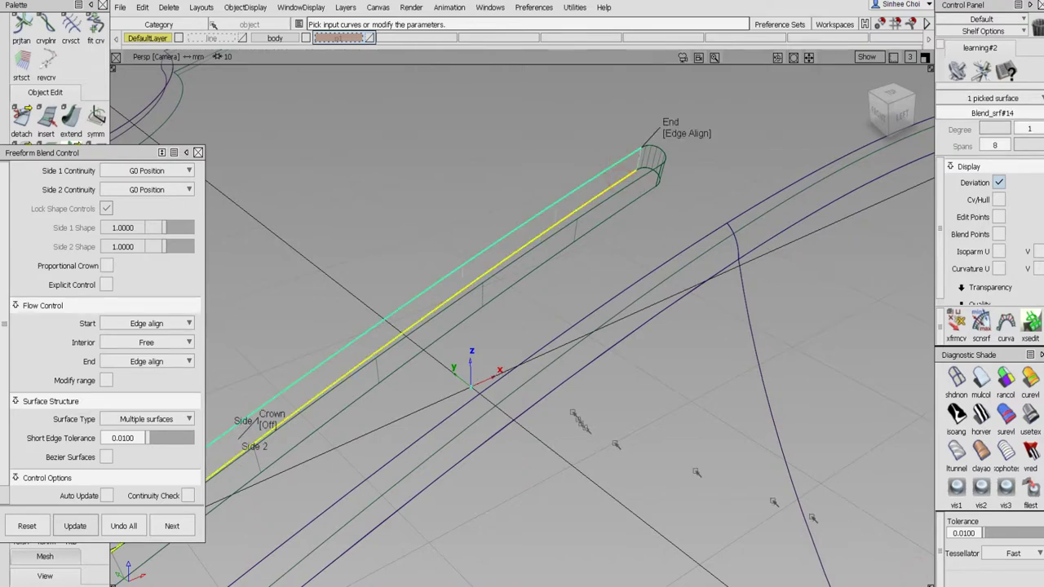
alt+shift+drag(907, 572, 1019, 258)
alt+shift+right_drag(1019, 258, 598, 389)
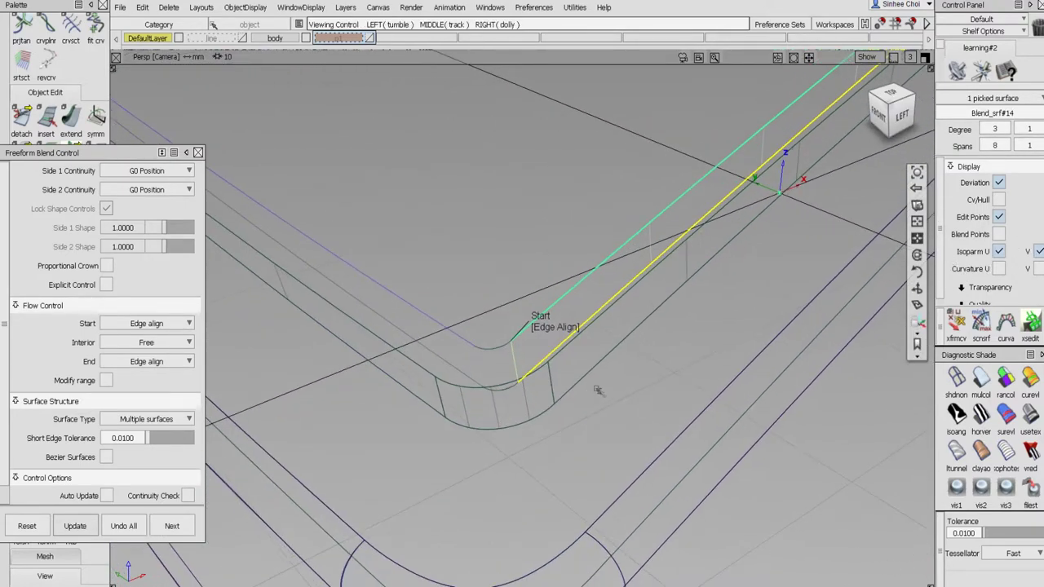
click(172, 527)
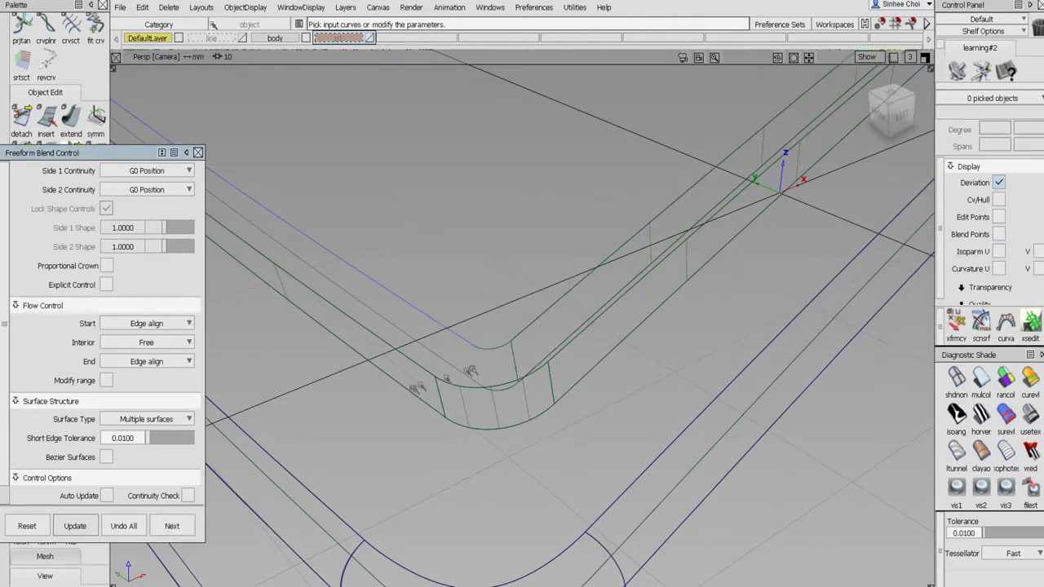
- Build a blend wall between the two inner rounded corner edges of the groove
click(494, 346)
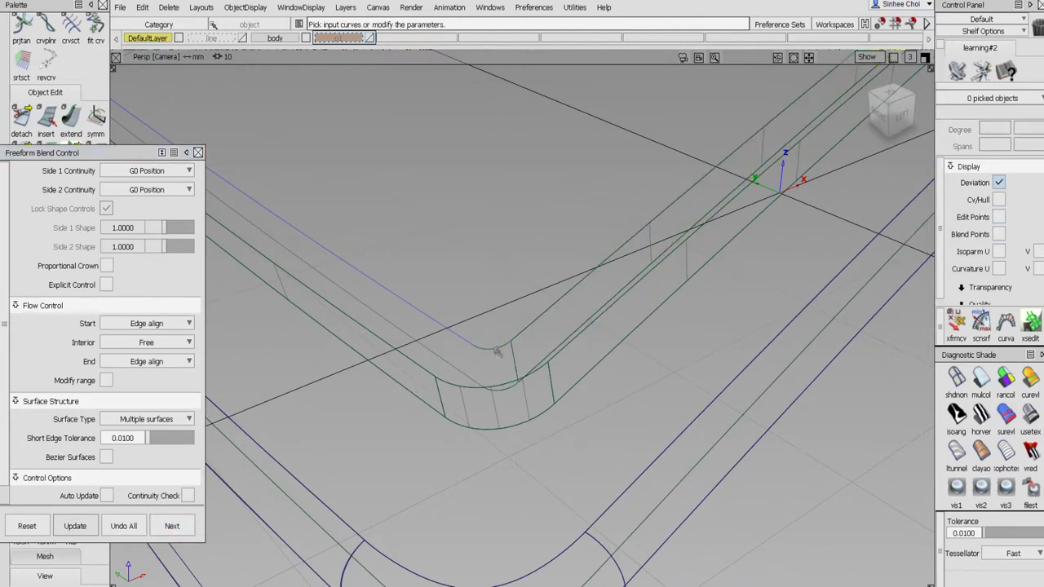
click(497, 346)
click(507, 389)
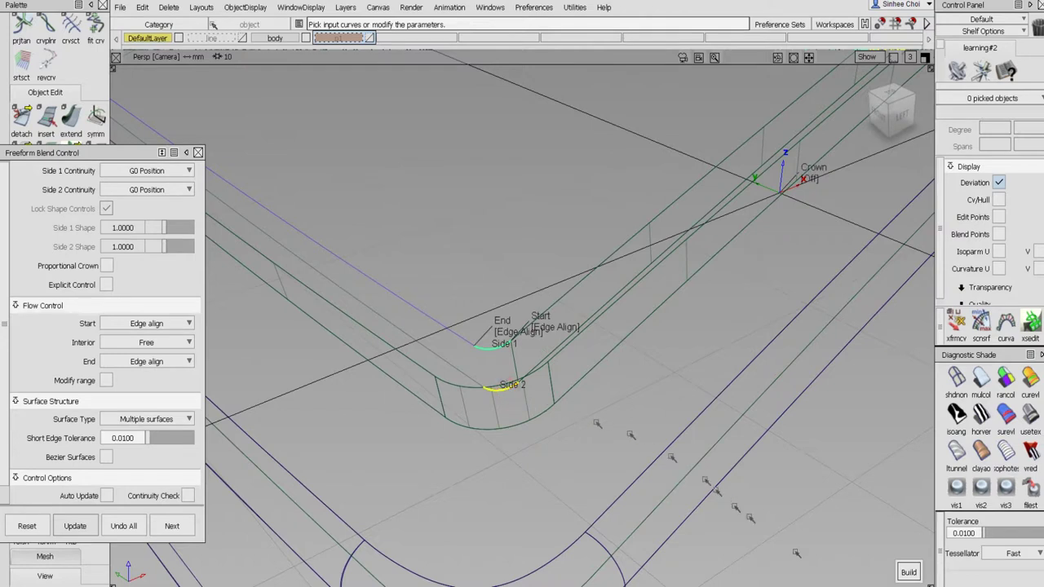
click(908, 571)
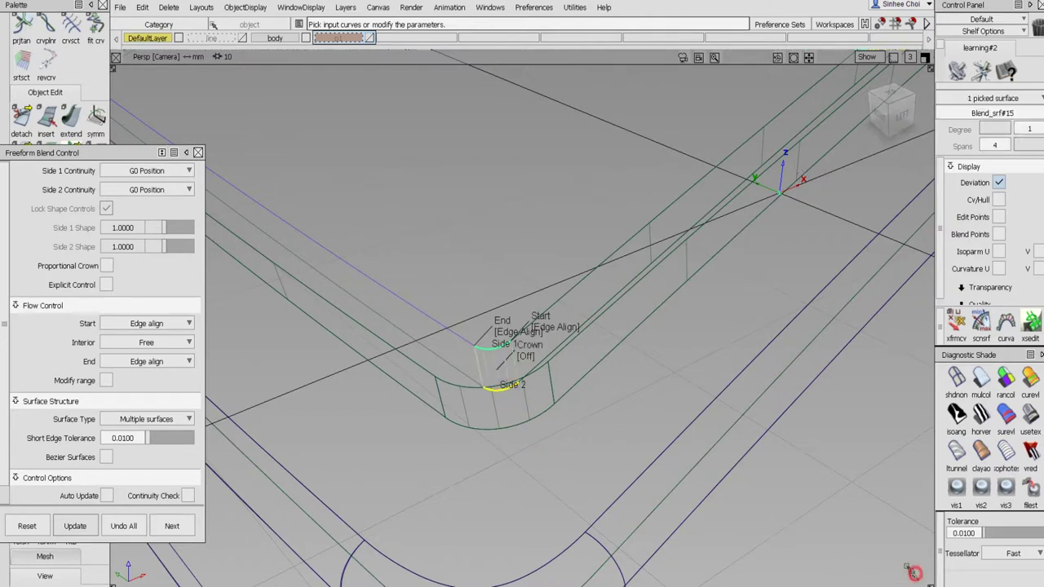
click(171, 526)
- Build a blend wall between the inner straight front edges of the groove
click(456, 336)
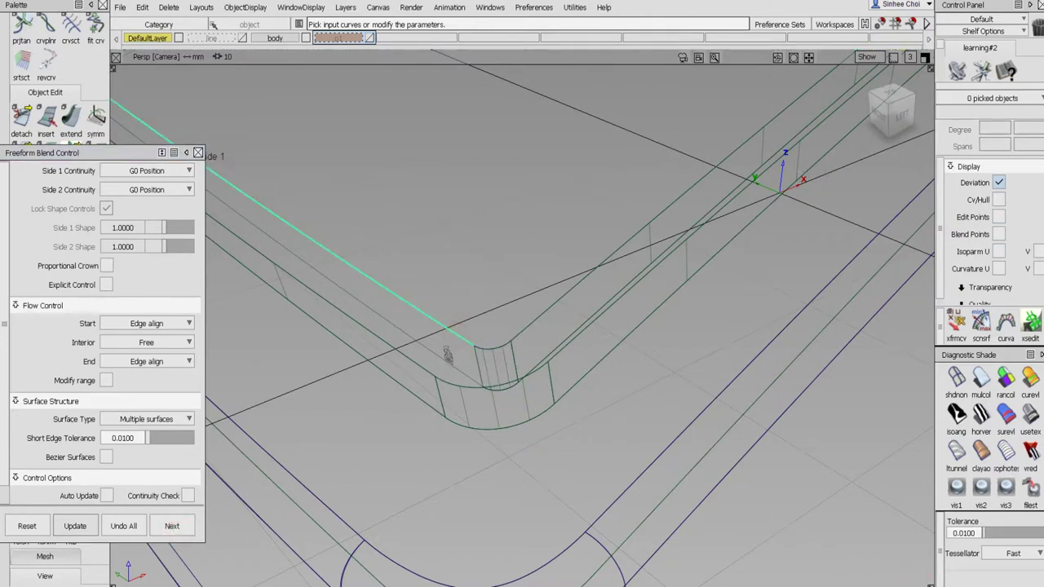
click(447, 361)
click(908, 571)
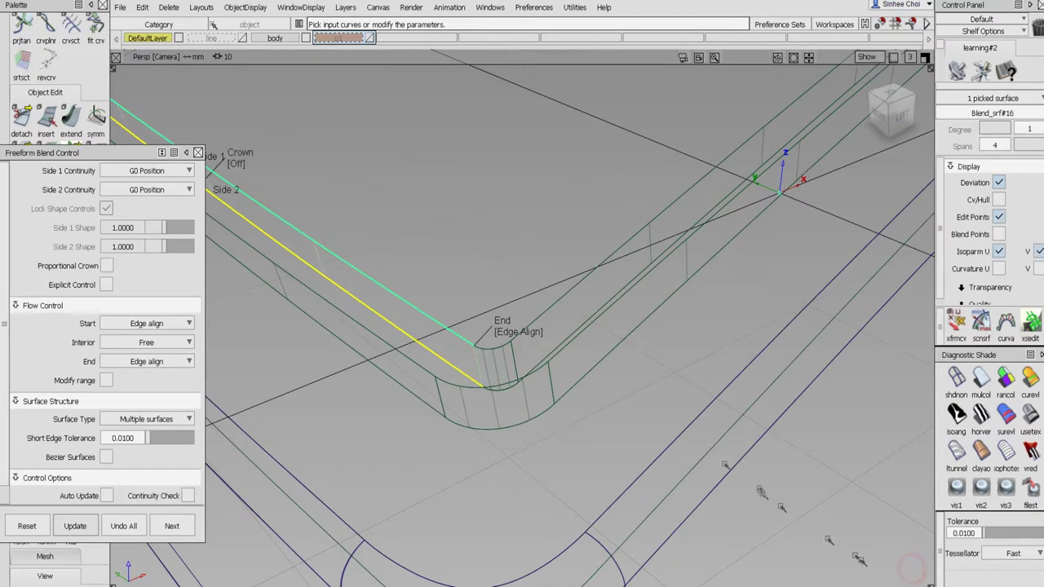
alt+shift+drag(583, 367, 463, 228)
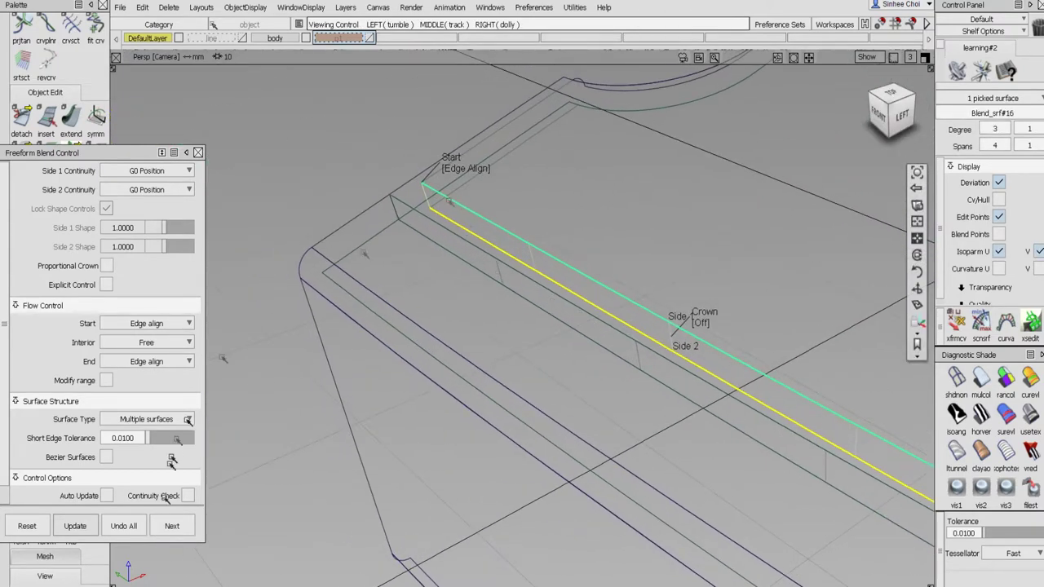
click(172, 526)
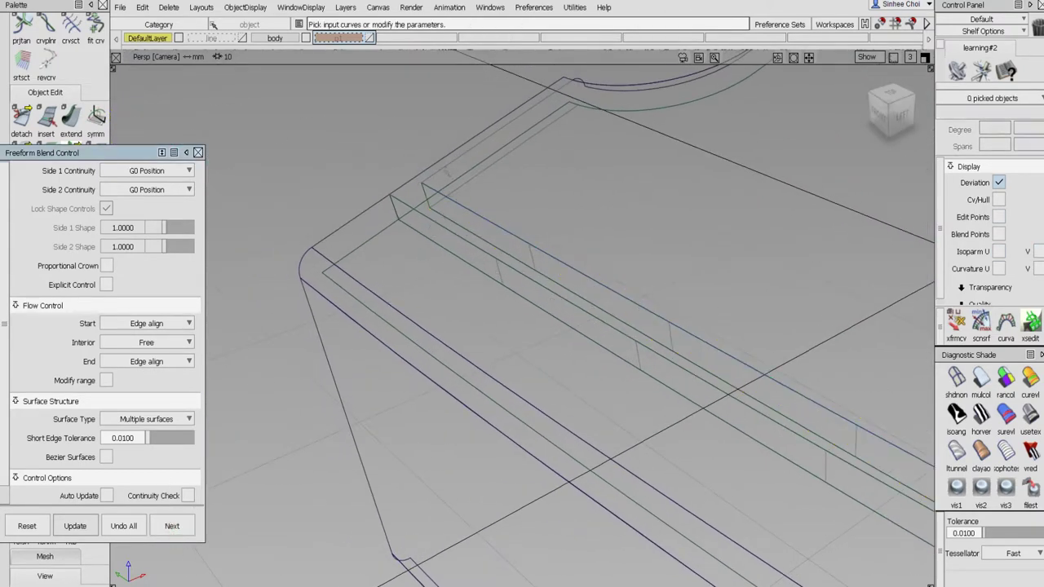
- Build a blend wall along the short straight edges running back from the groove's inner front end, and close the blend options
click(444, 171)
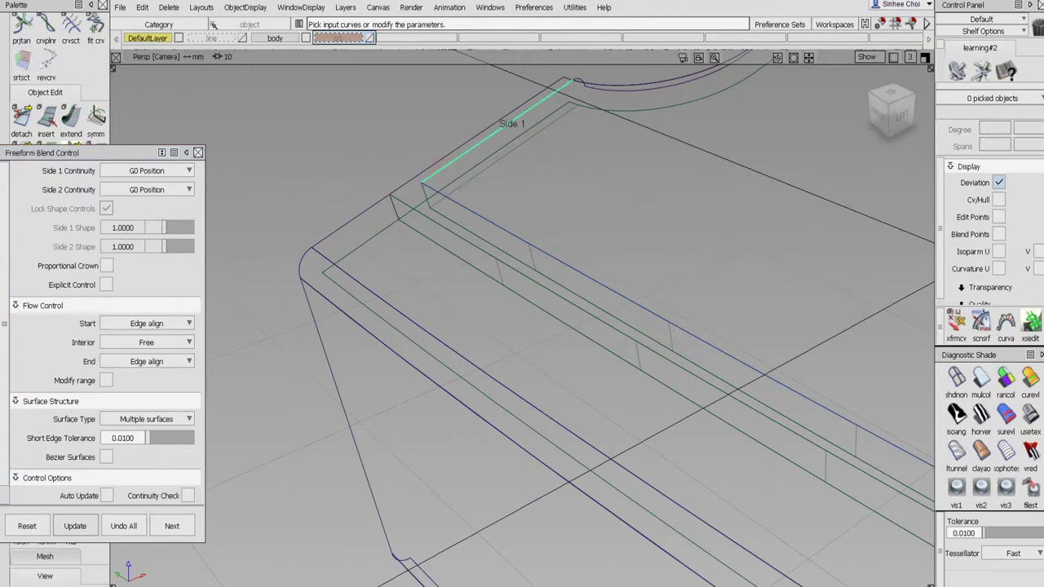
click(463, 184)
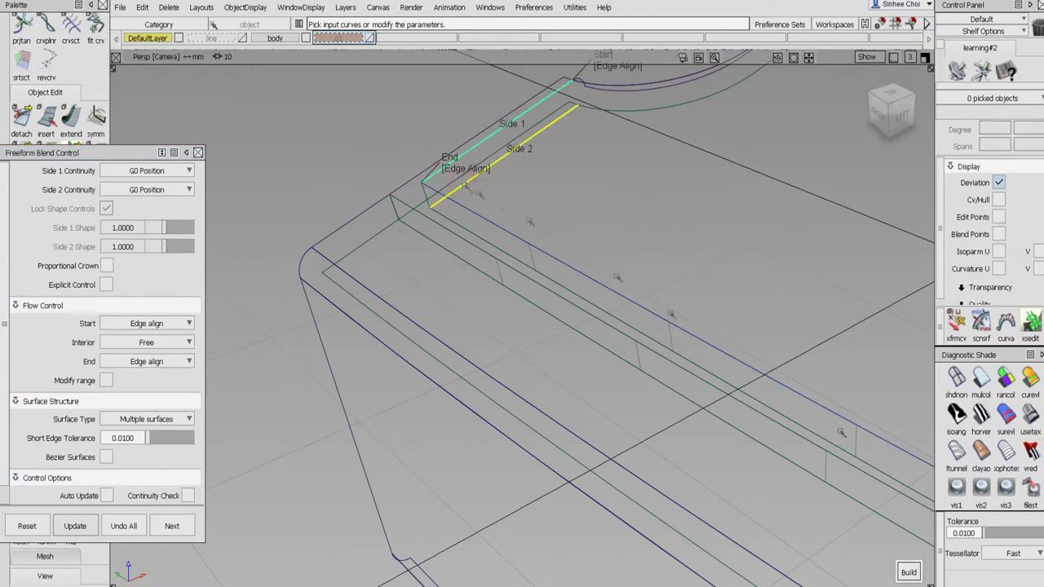
click(907, 572)
alt+shift+middle_drag(647, 350, 584, 439)
click(173, 526)
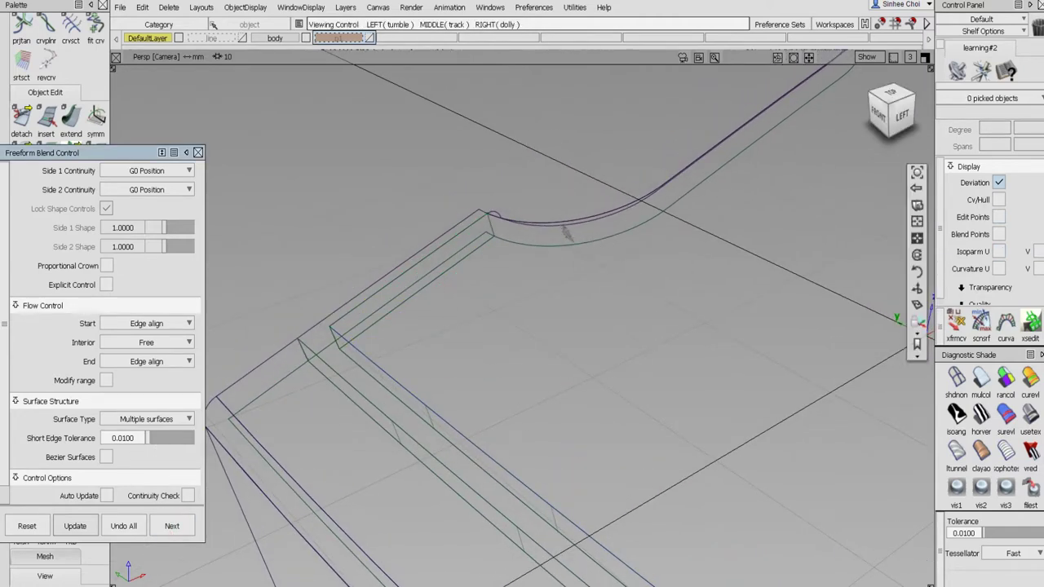
alt+shift+drag(562, 221, 571, 265)
click(197, 152)
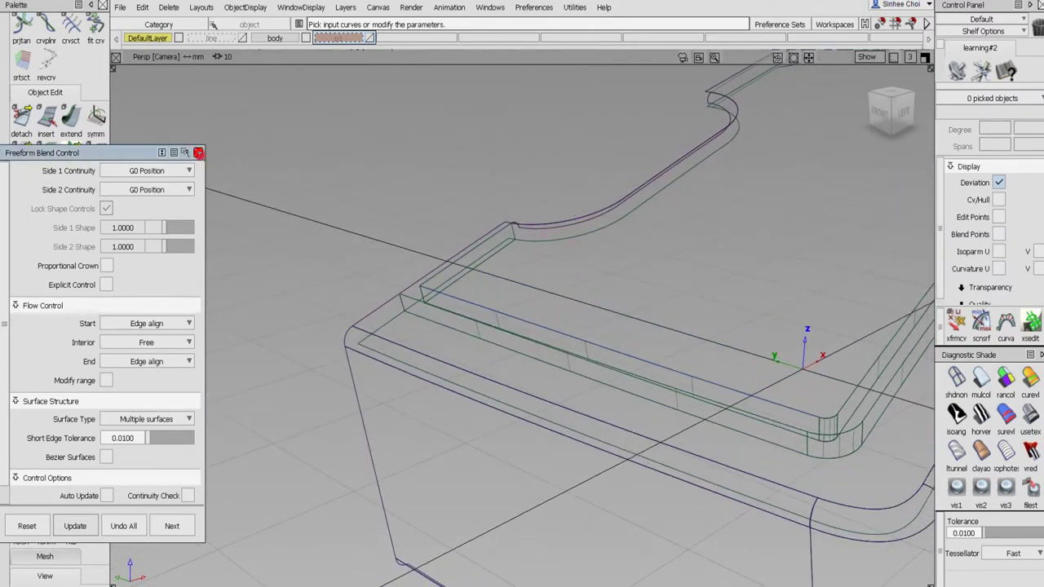
- Delete the offset copy of the top surface and the leftover short curve at the groove's front end
click(6, 46)
click(46, 51)
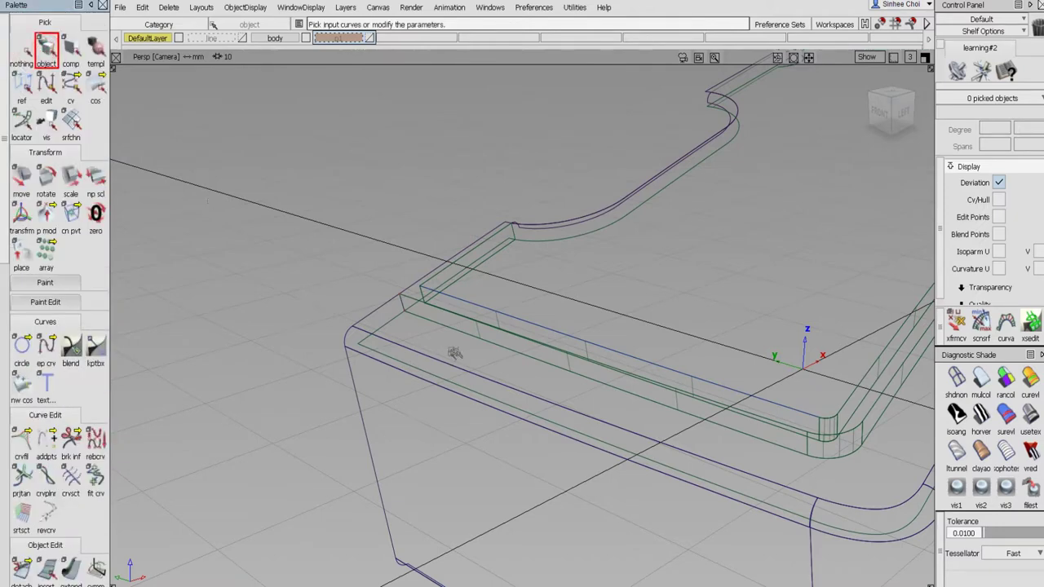
click(385, 327)
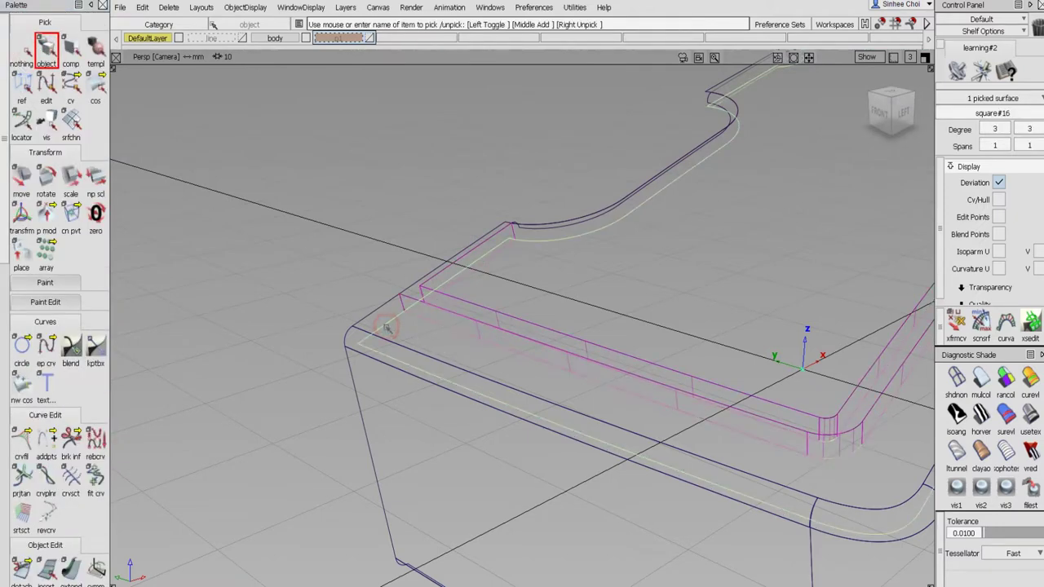
key(Delete)
click(449, 340)
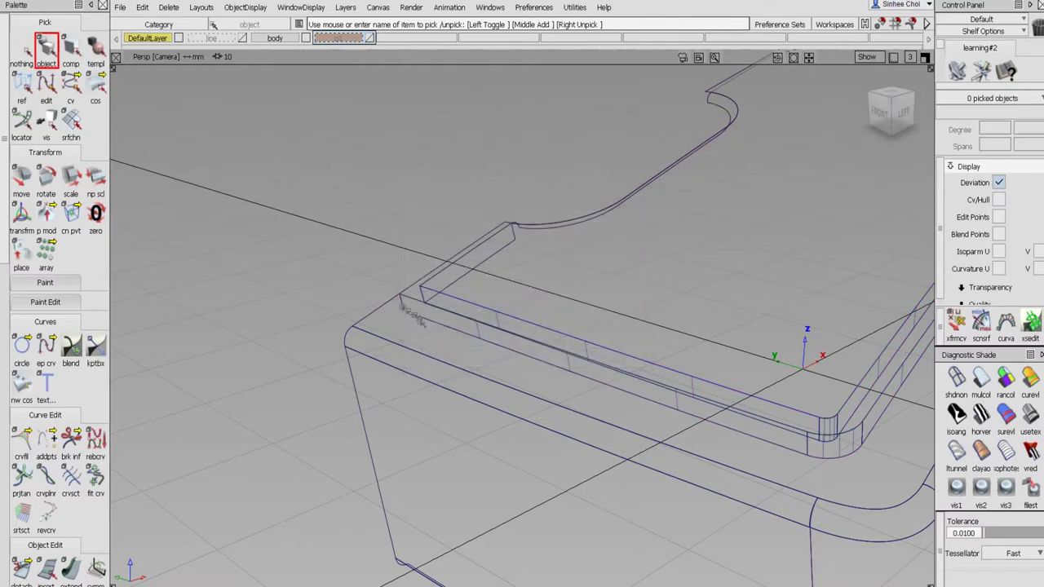
click(401, 301)
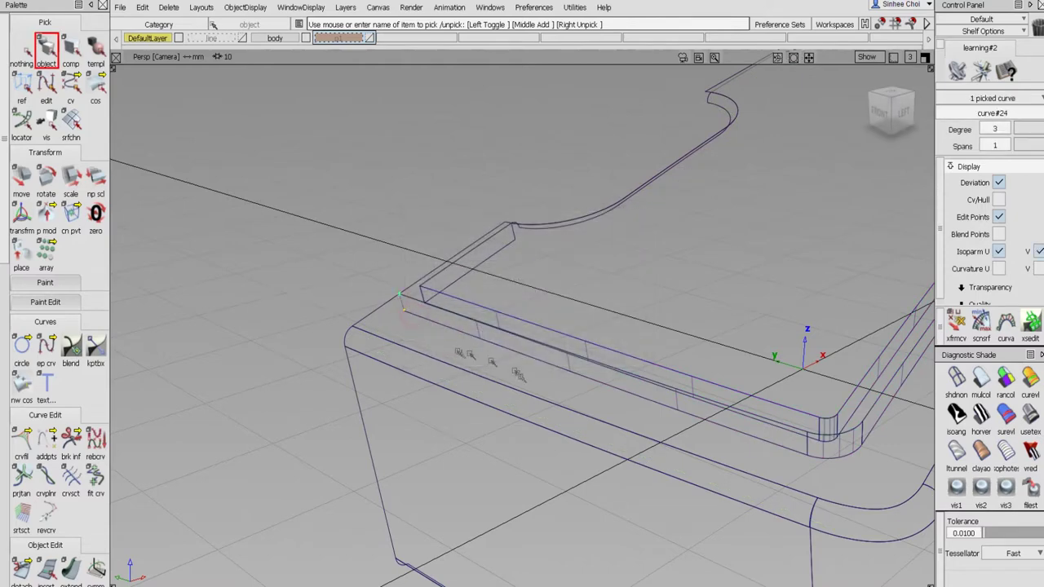
key(Delete)
click(463, 340)
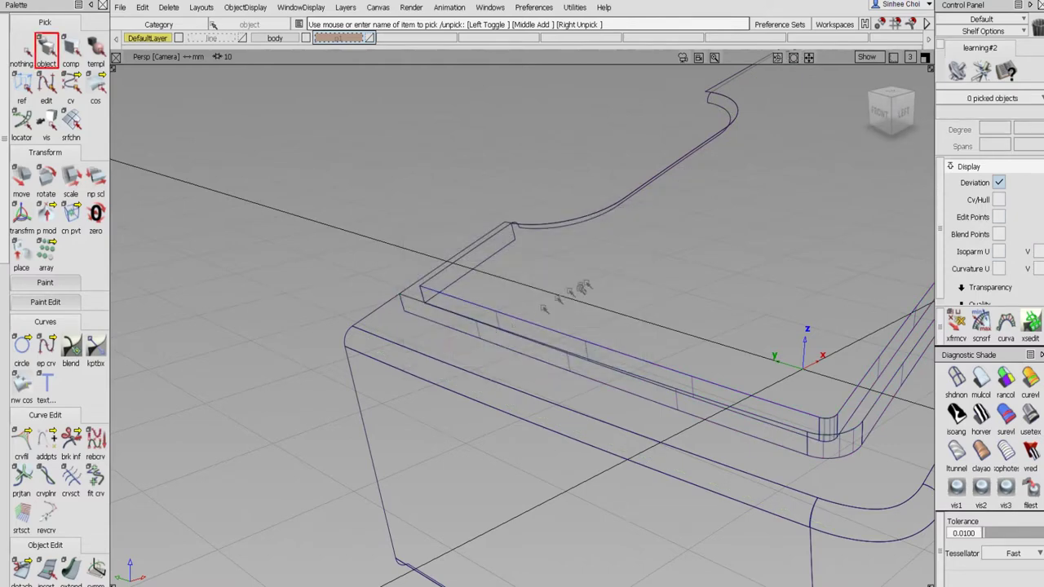
- Turn off the edit point and isoparm display controls on all surfaces of the half-body, and clear the selection
alt+shift+drag(560, 296, 592, 291)
alt+shift+right_drag(591, 290, 576, 323)
alt+shift+middle_drag(663, 298, 454, 322)
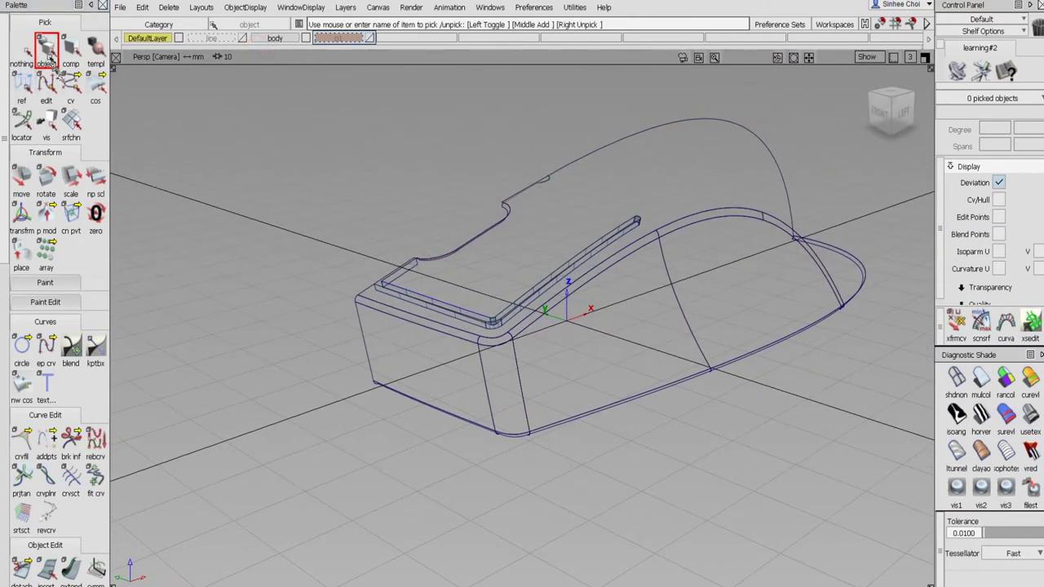
drag(269, 111, 933, 561)
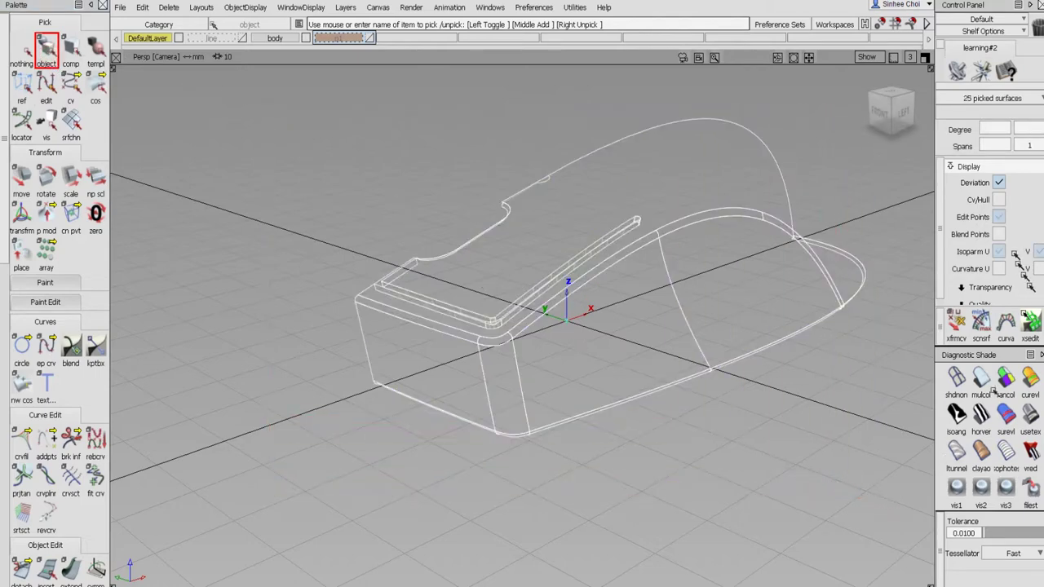
click(245, 7)
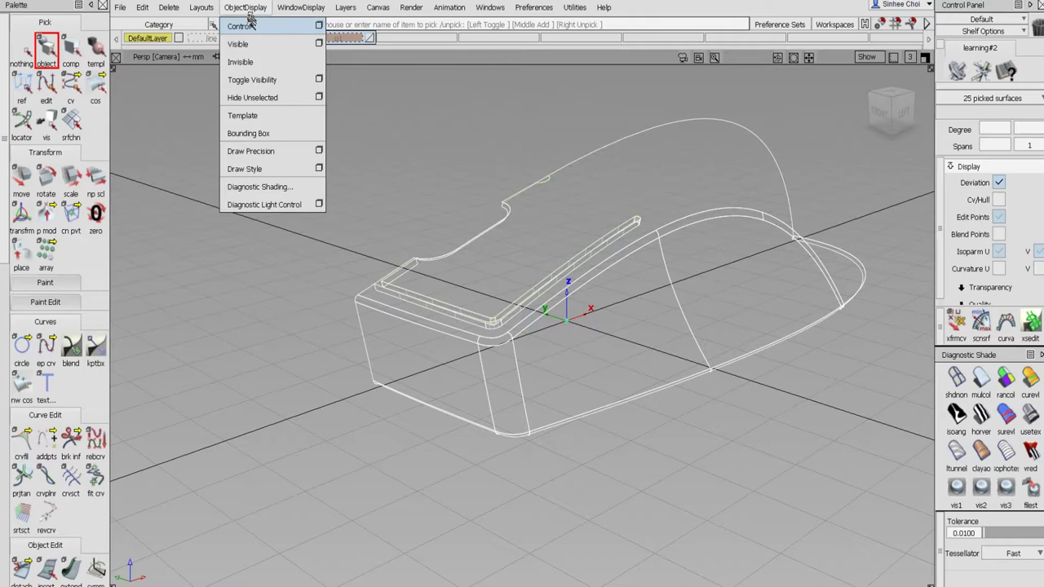
click(249, 24)
key(alt+shift)
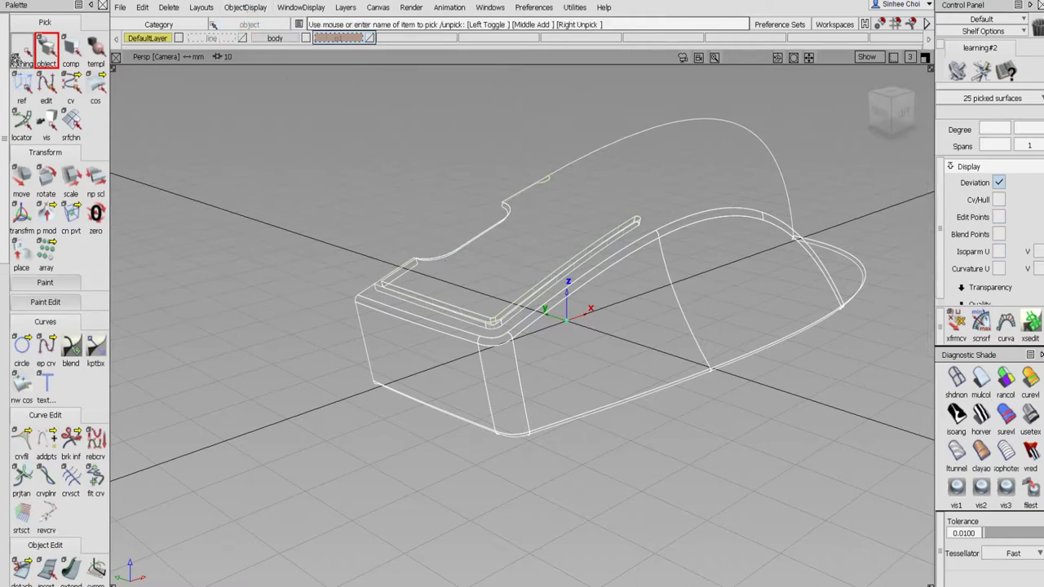
click(14, 57)
- Trim the top surface, keeping its main region beside the groove
click(6, 412)
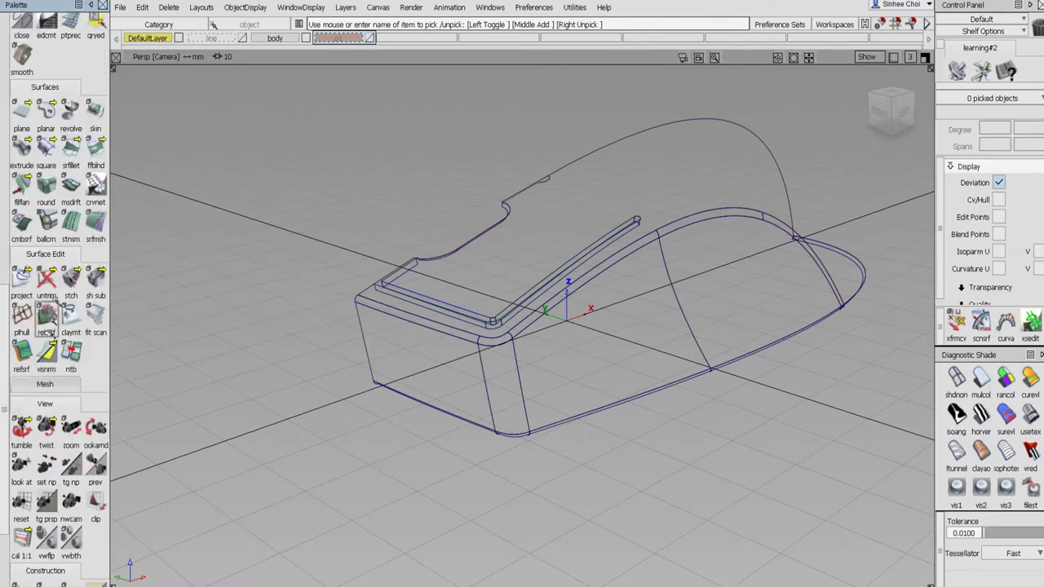
drag(49, 285, 70, 285)
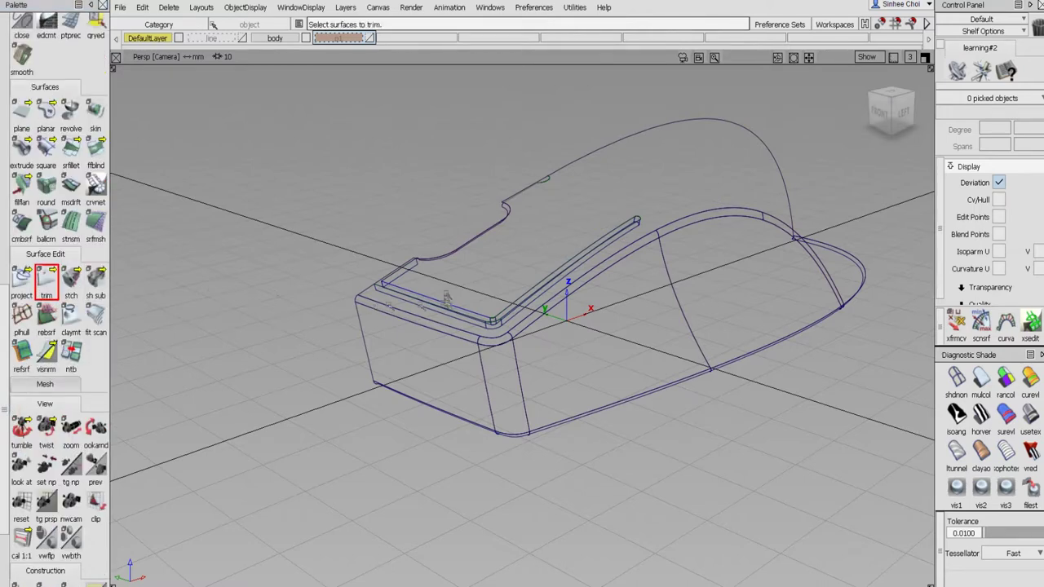
click(456, 279)
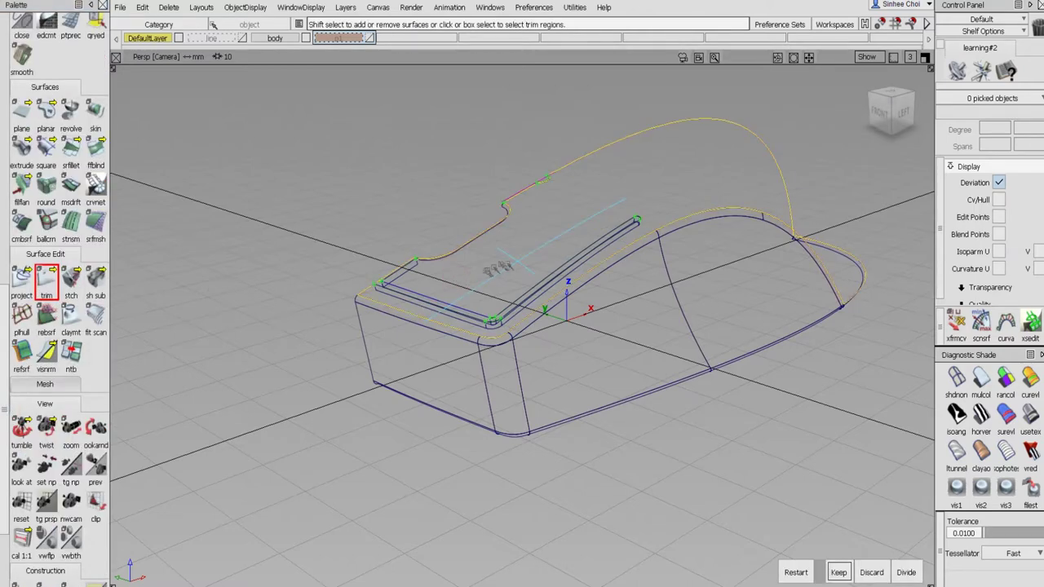
click(838, 572)
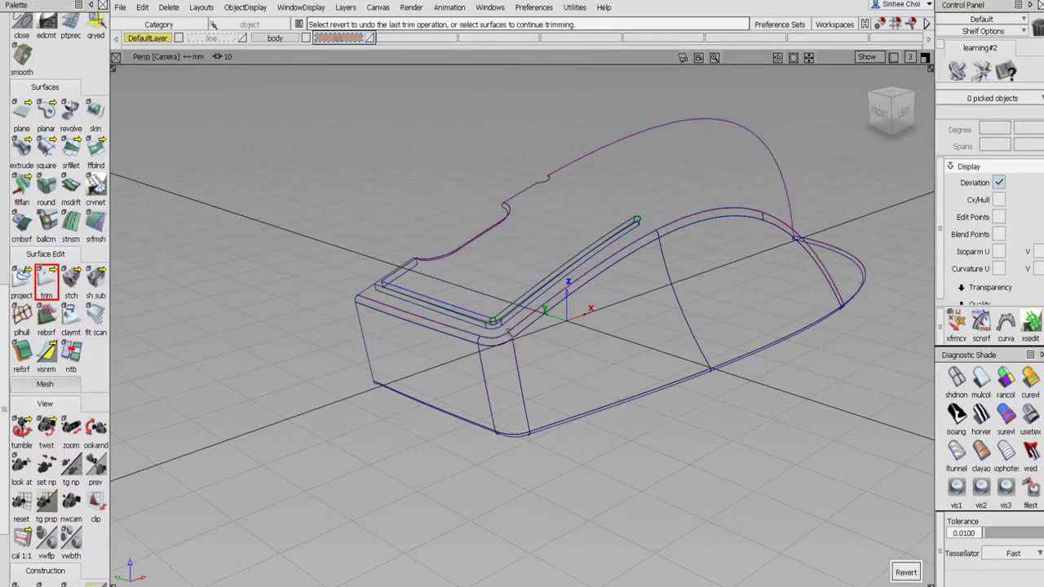
- Examine the groove's rounded corner up close and the whole half-body after the trim
key(shift+alt)
alt+shift+click(497, 321)
alt+shift+right_drag(613, 375, 636, 351)
alt+shift+drag(624, 354, 570, 420)
alt+shift+right_drag(608, 379, 615, 363)
alt+shift+drag(618, 362, 683, 328)
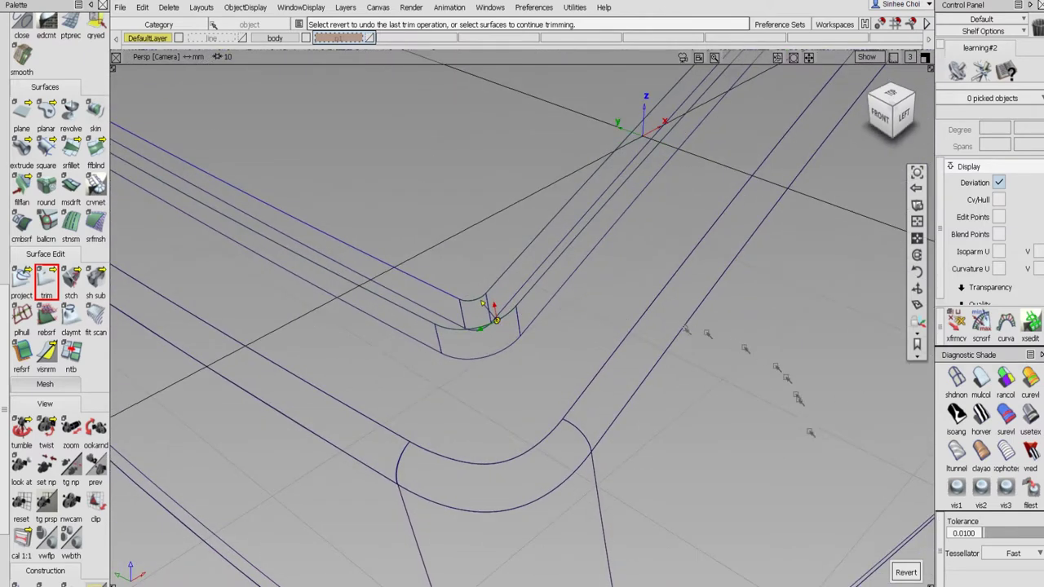
key(shift+alt)
alt+shift+drag(770, 487, 685, 485)
alt+shift+right_drag(681, 495, 675, 517)
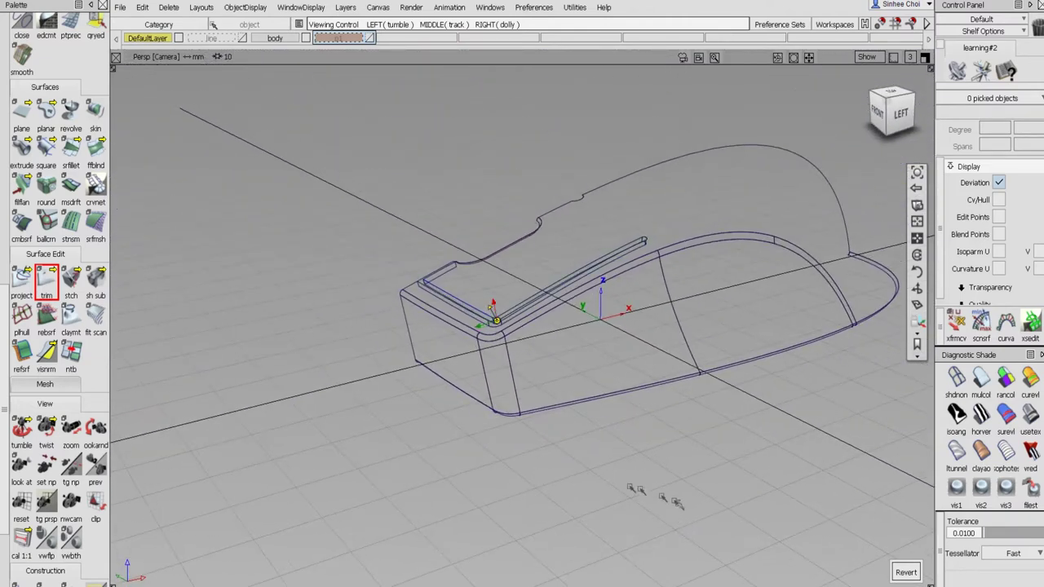
alt+shift+drag(642, 491, 711, 496)
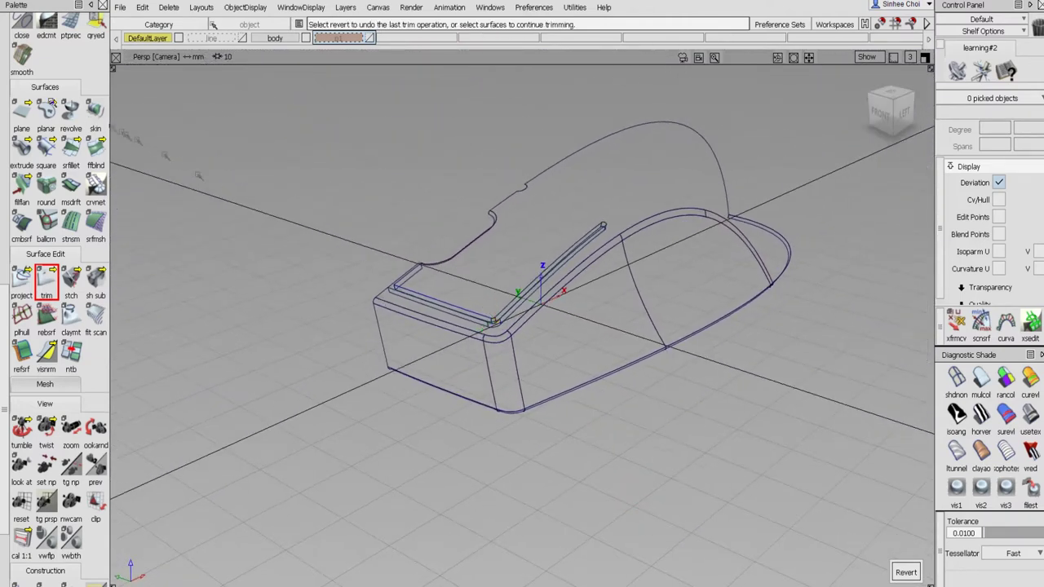
- Hide every surface of the half-body except the top surface
click(5, 56)
click(48, 45)
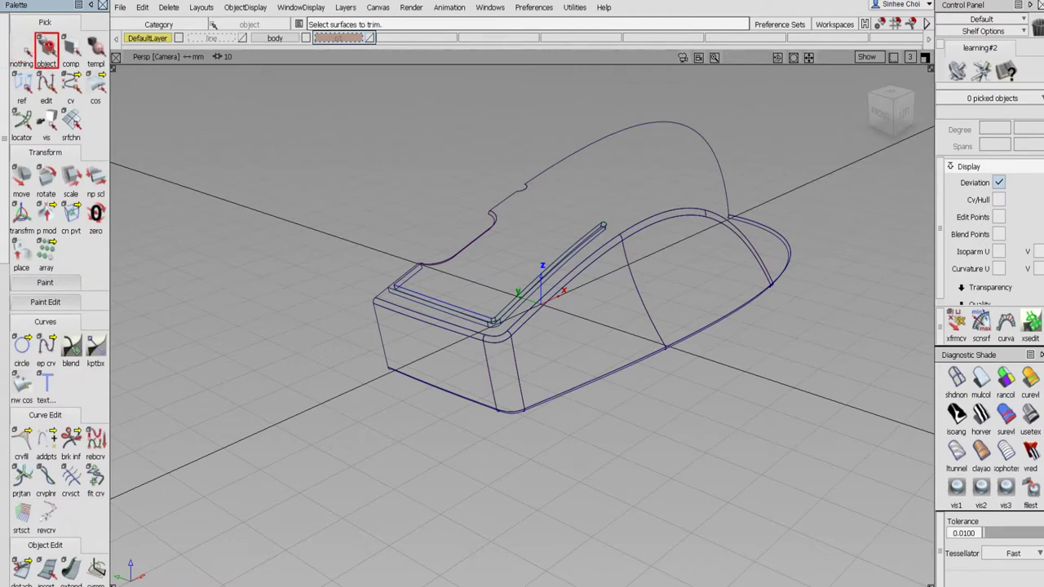
click(459, 281)
drag(301, 461, 837, 86)
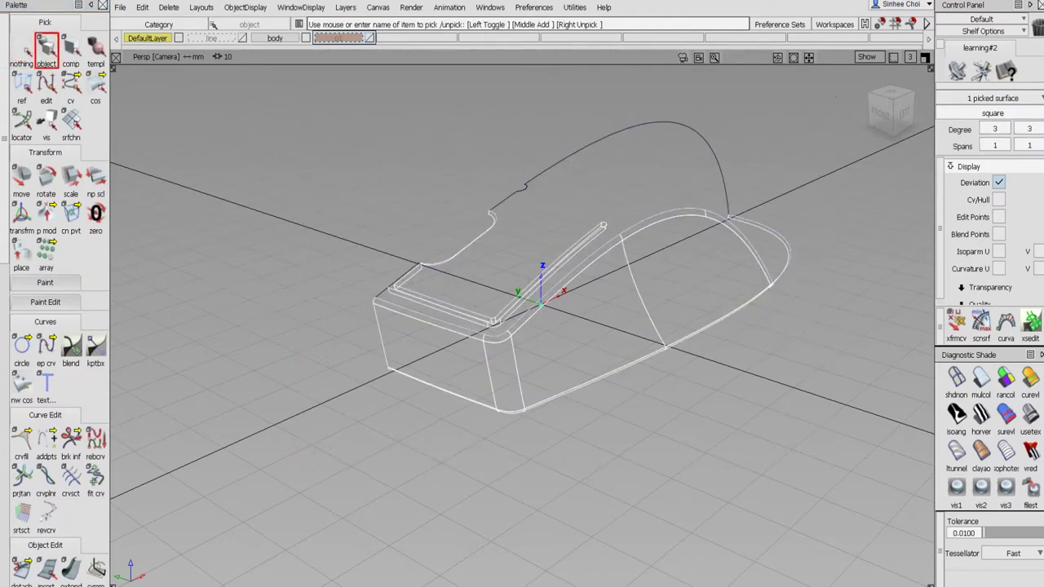
click(236, 8)
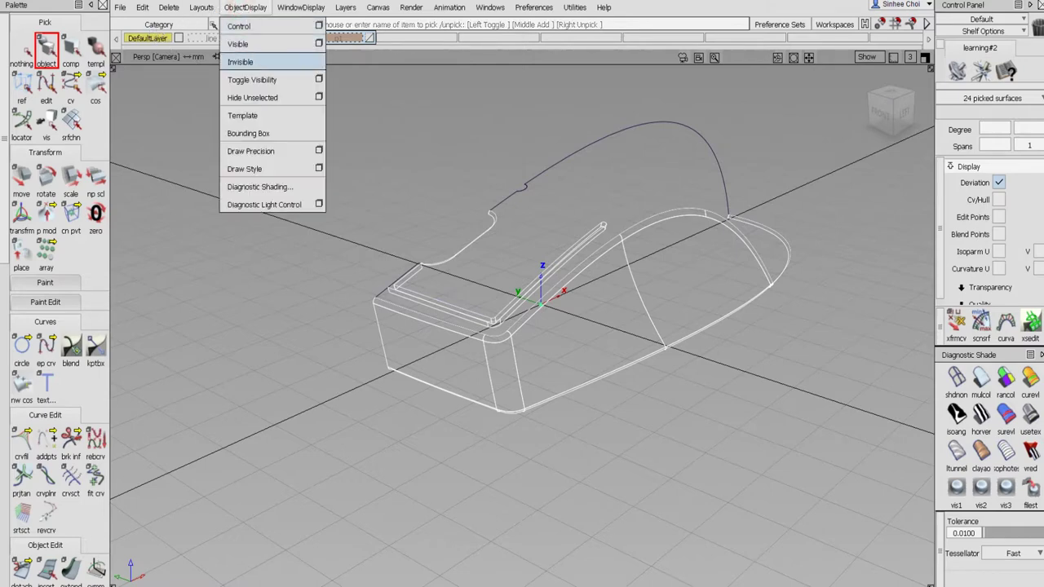
click(240, 62)
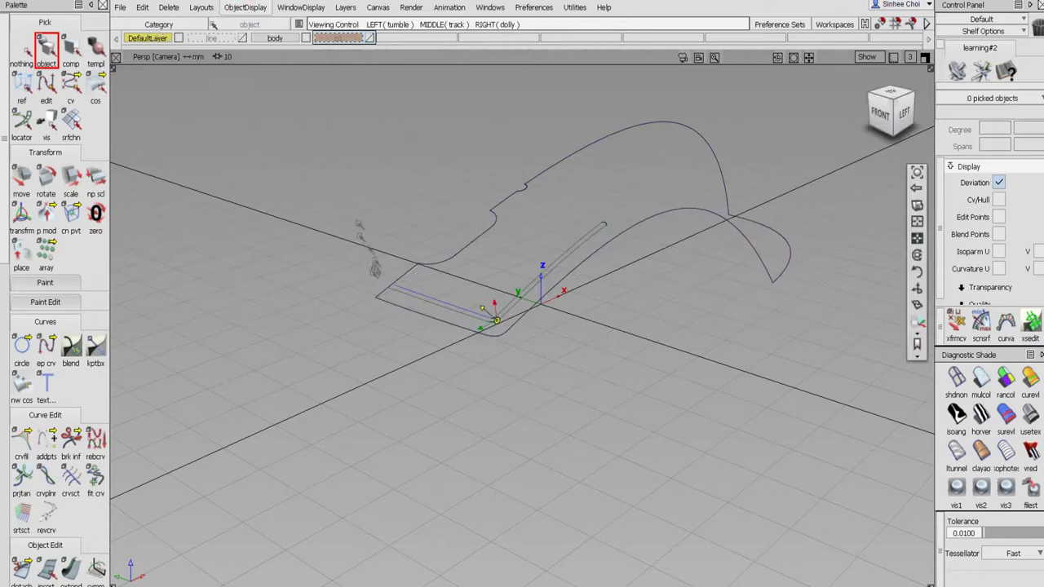
- In the Top view, draw a straight horizontal edit-point curve from the end of the groove's inner front edge past the rounded cutout's edge
alt+shift+click(393, 285)
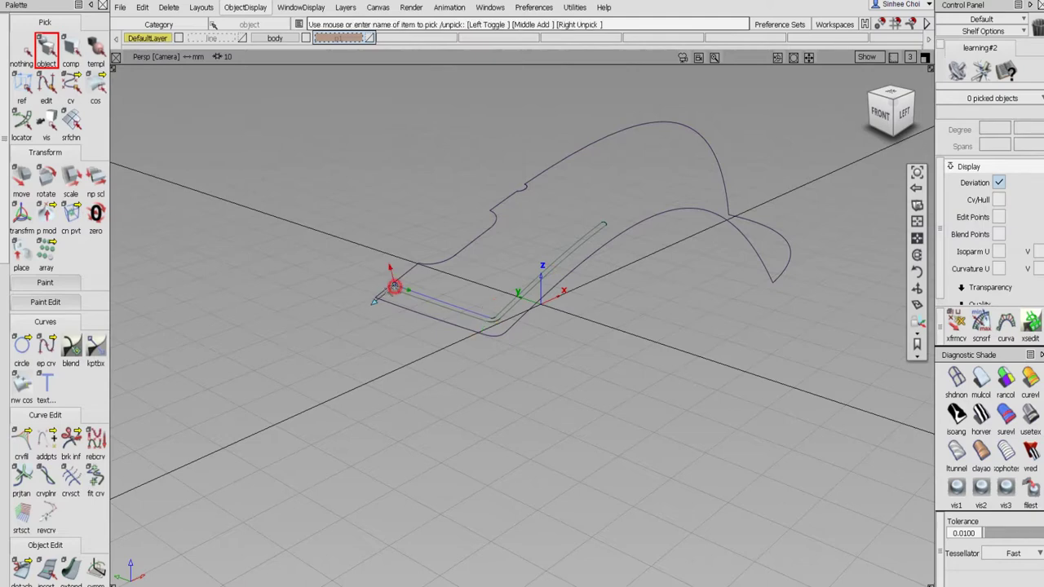
scroll(394, 285, up, 5)
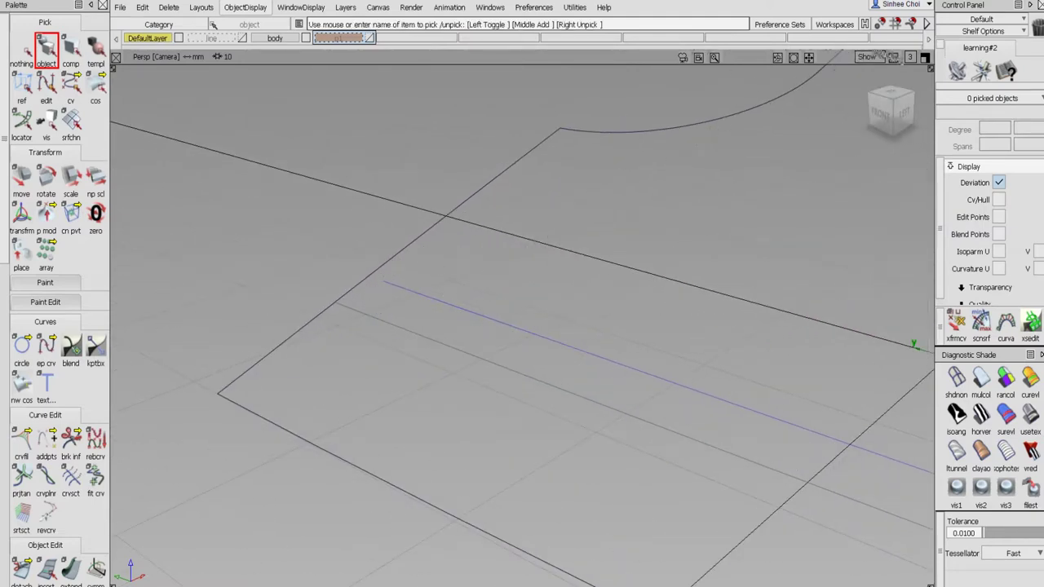
click(924, 56)
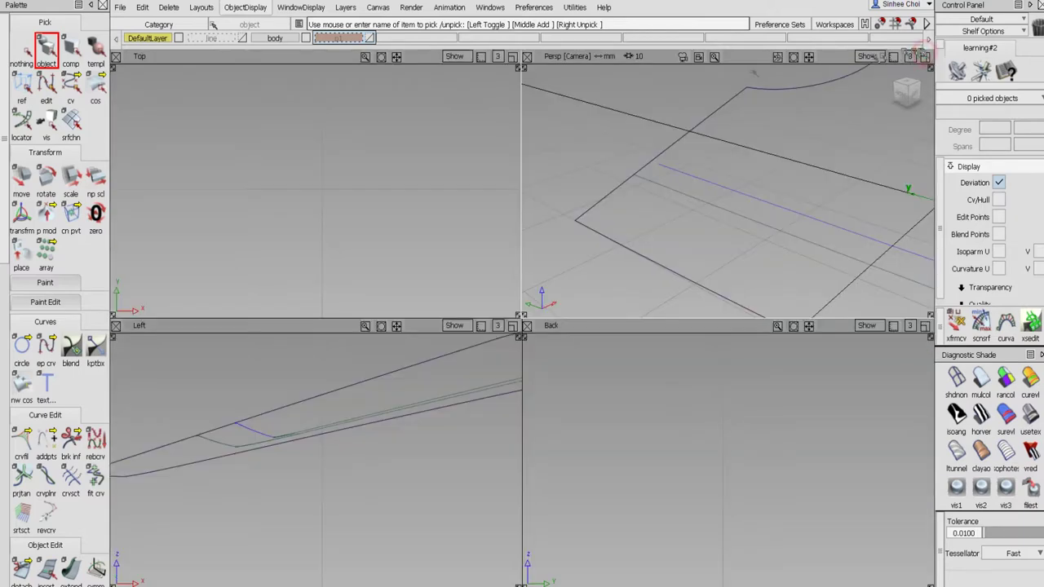
click(513, 56)
alt+shift+right_drag(531, 130, 220, 497)
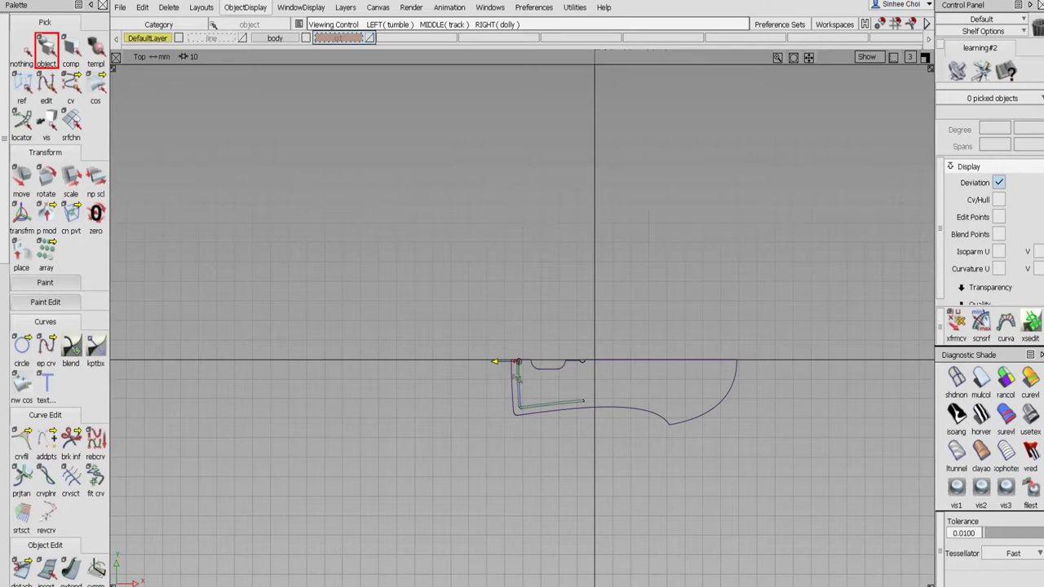
alt+shift+click(517, 379)
alt+shift+right_drag(518, 361, 726, 140)
alt+shift+middle_drag(711, 163, 581, 110)
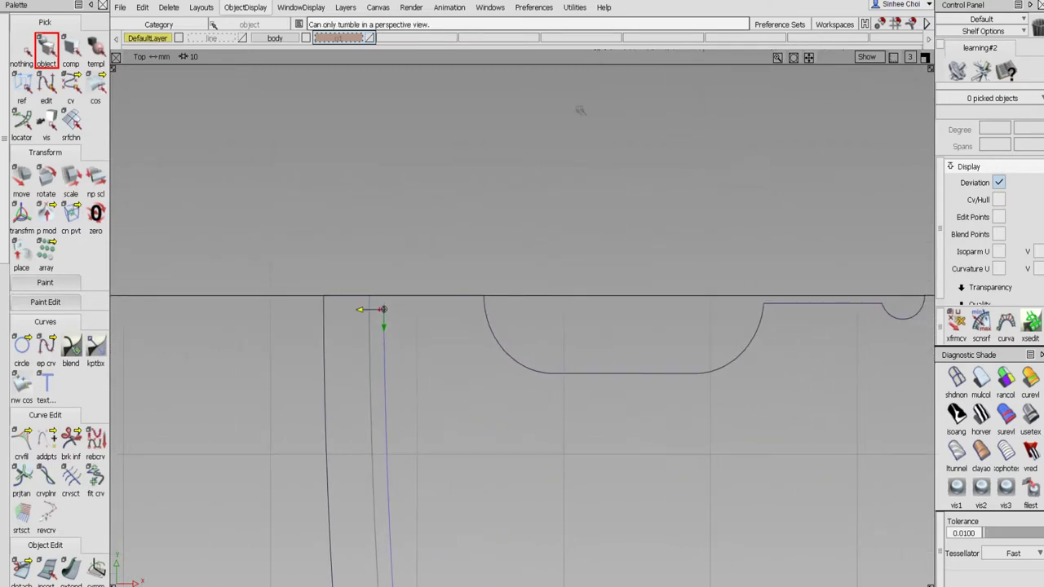
click(46, 347)
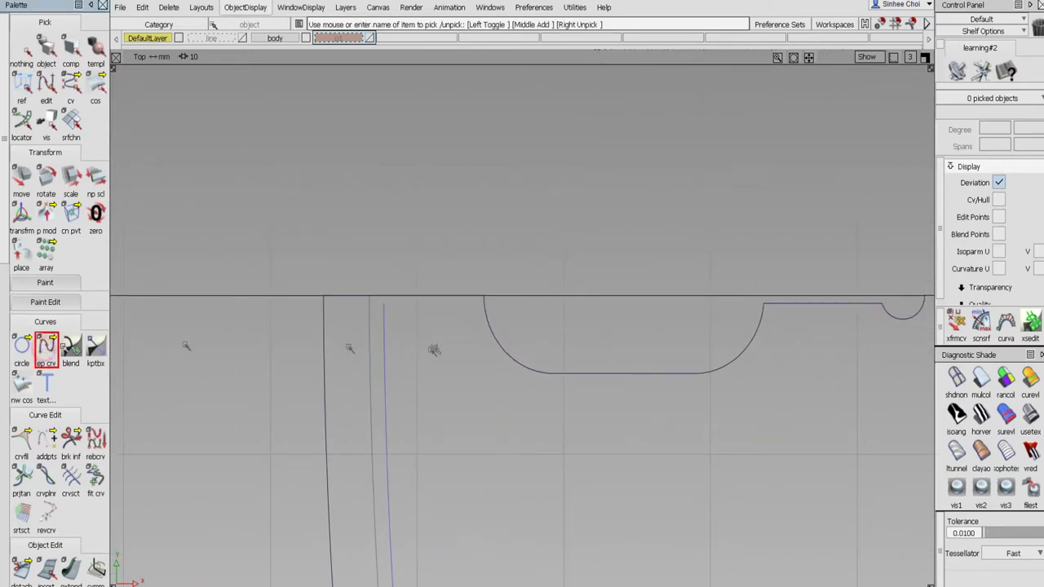
click(385, 325)
middle_click(584, 325)
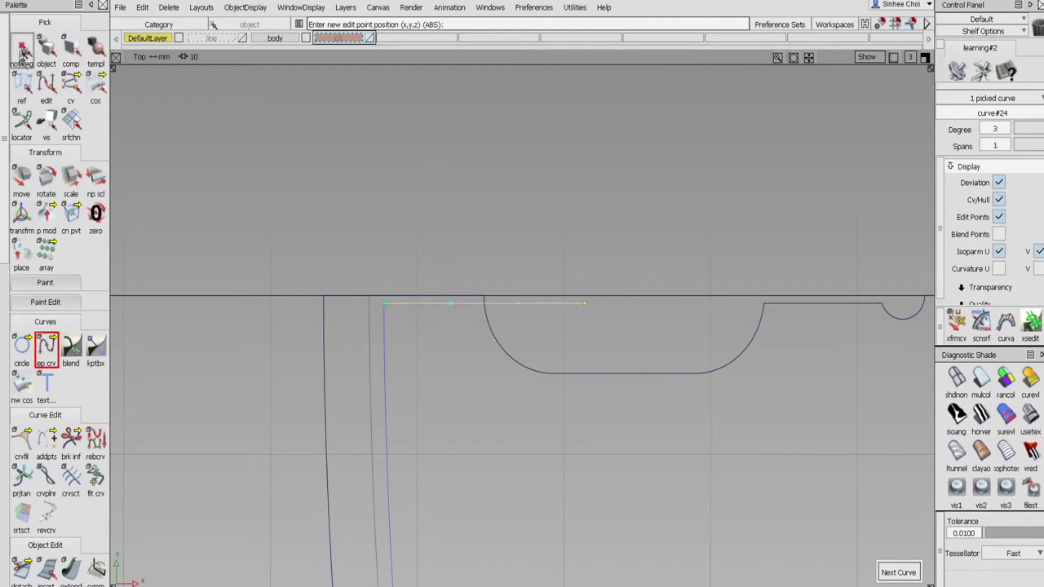
- Project the straight line along Z onto the top surface as a curve on surface, and close the projection options
click(46, 51)
click(459, 385)
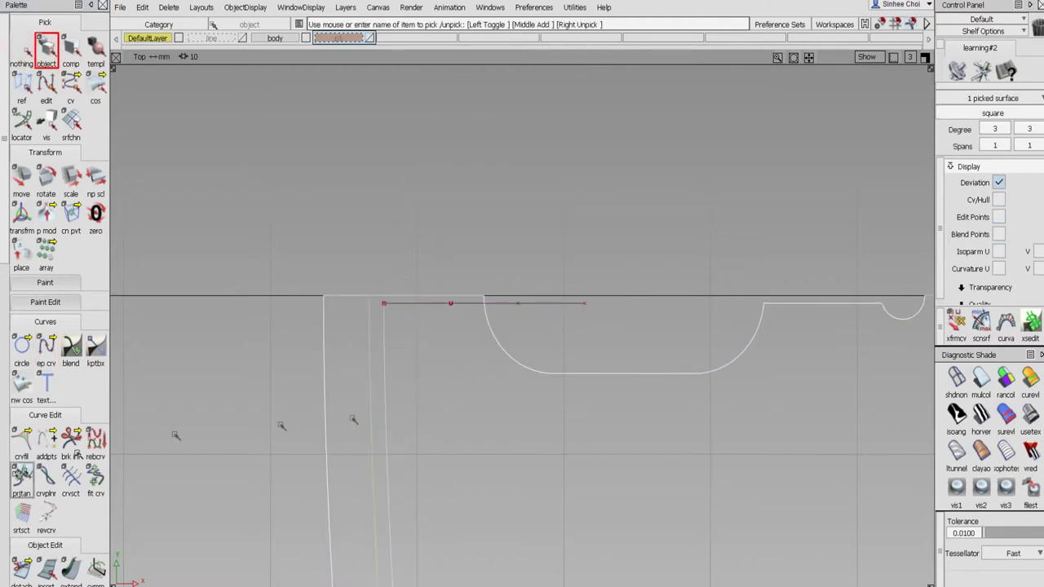
scroll(2, 460, down, 10)
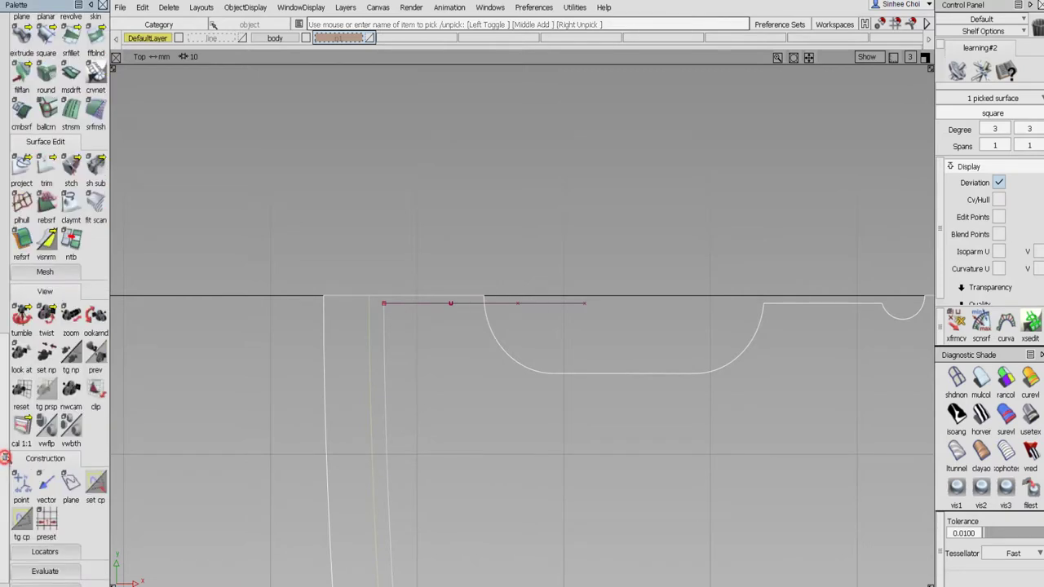
double_click(22, 167)
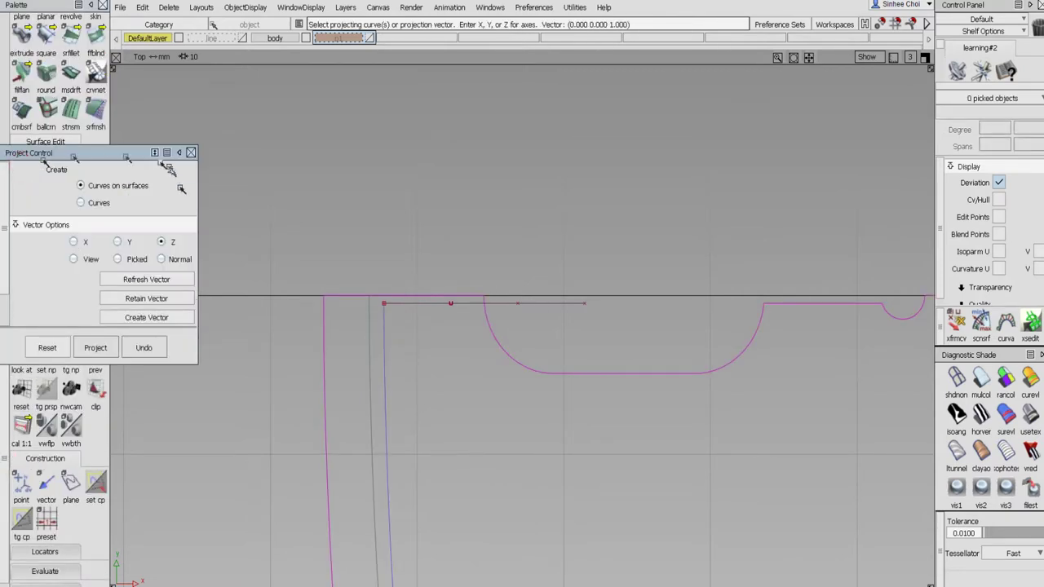
click(415, 303)
click(905, 571)
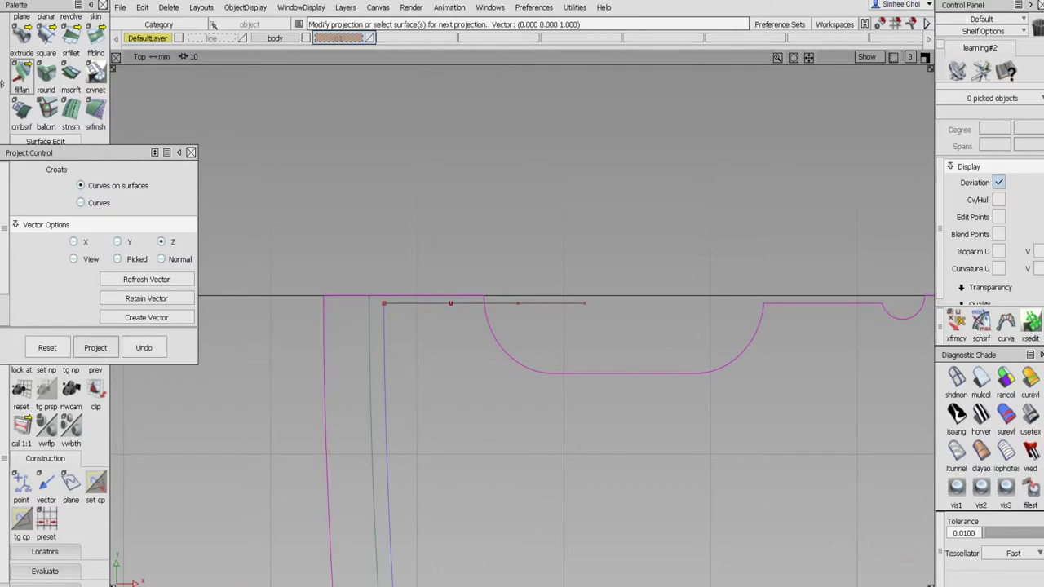
click(191, 153)
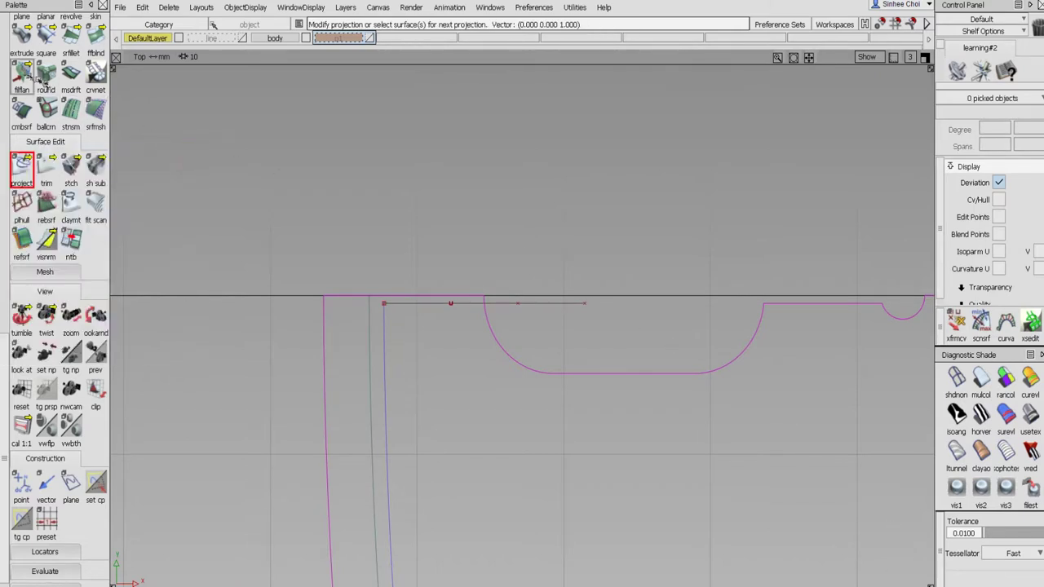
- Delete the original straight line used for the projection, together with its construction history
scroll(5, 53, up, 5)
click(46, 50)
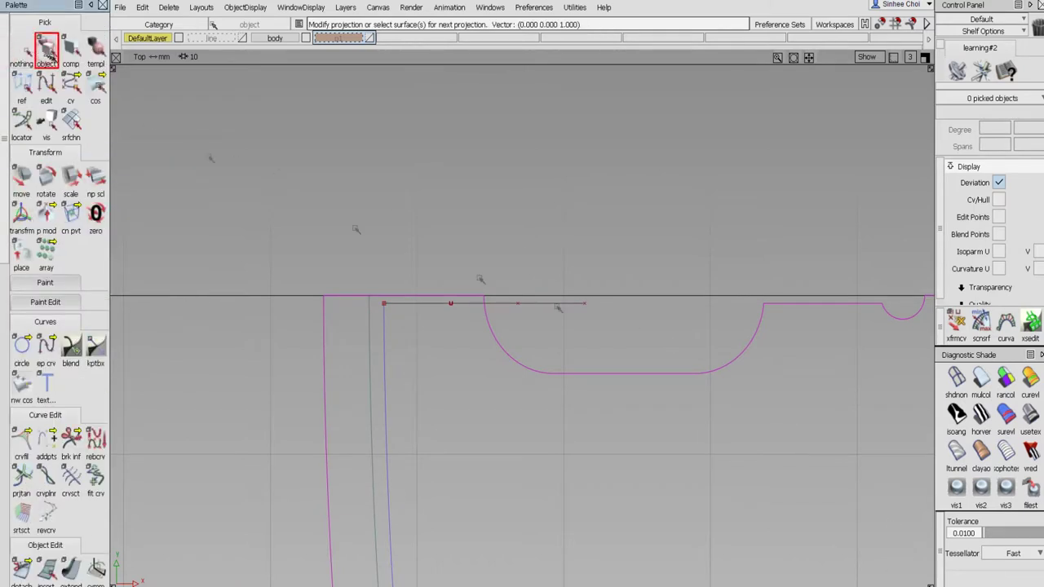
click(555, 302)
key(Delete)
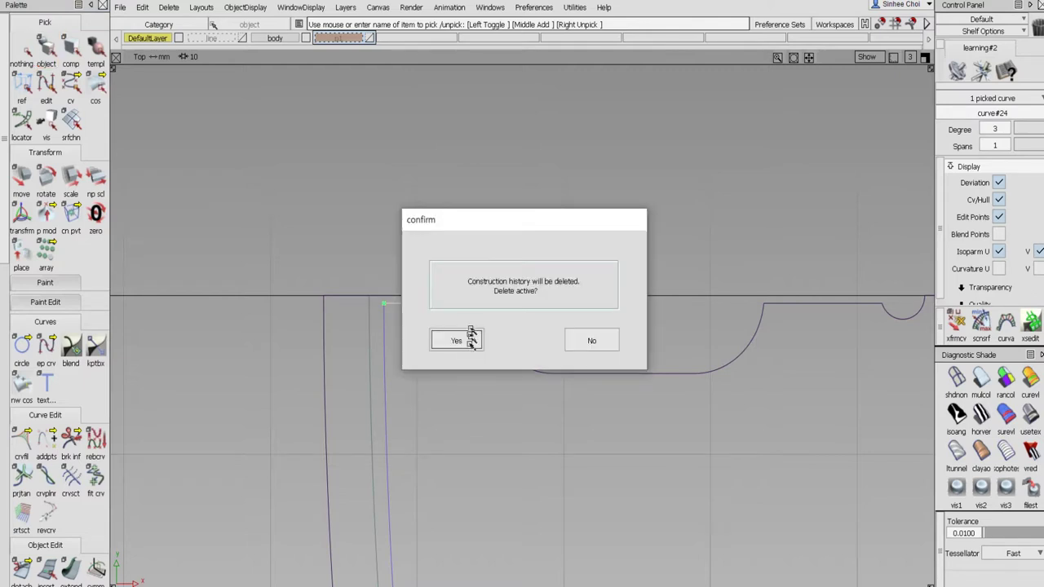
click(467, 339)
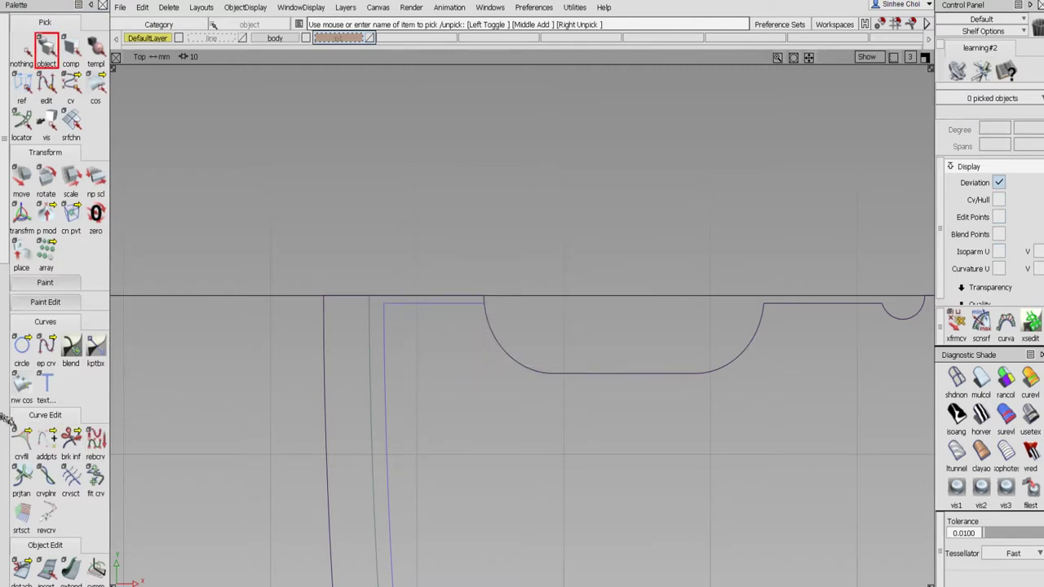
- Trim the top surface along the projected line, keeping the main area behind the groove
scroll(4, 419, down, 5)
click(47, 260)
click(439, 365)
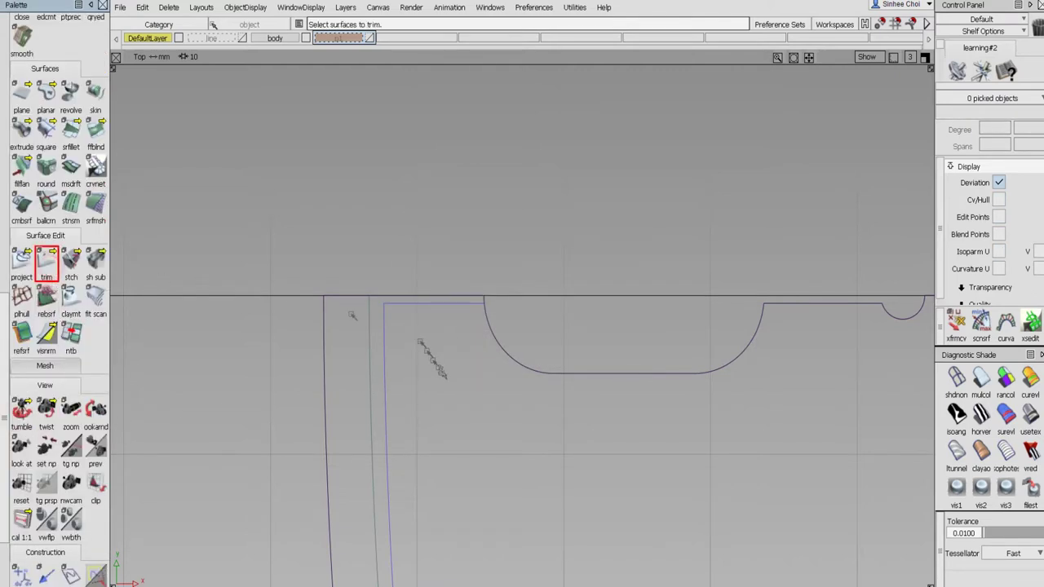
click(444, 364)
alt+shift+right_drag(484, 408, 389, 547)
click(838, 572)
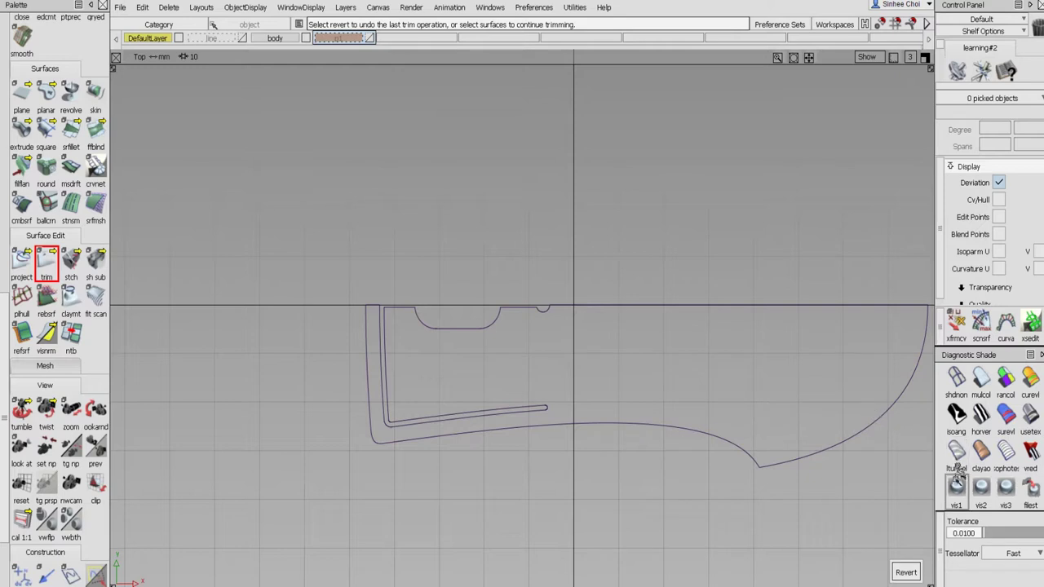
- Shade the half-body and make all its hidden surfaces visible
click(957, 487)
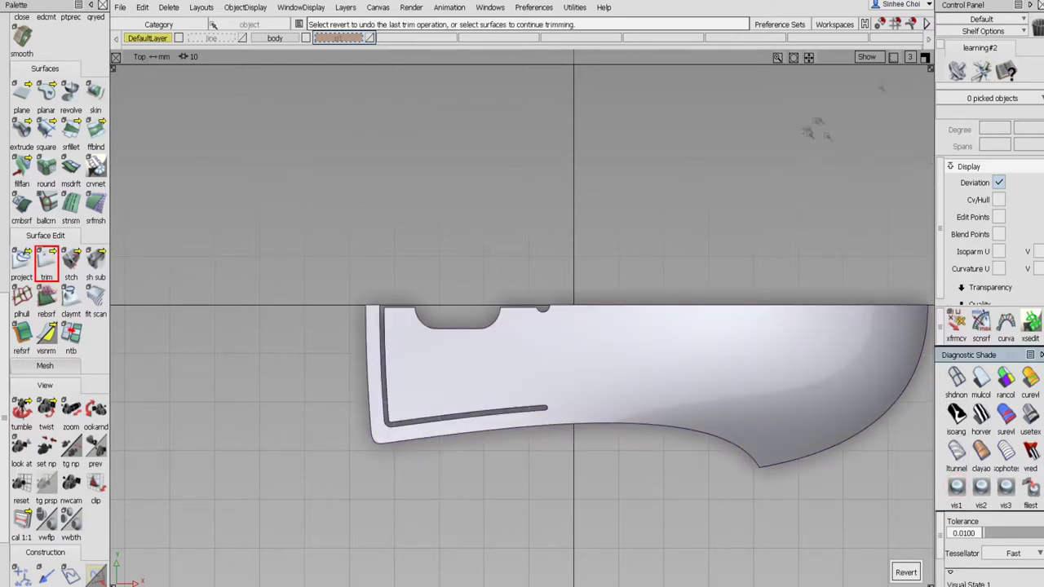
click(252, 8)
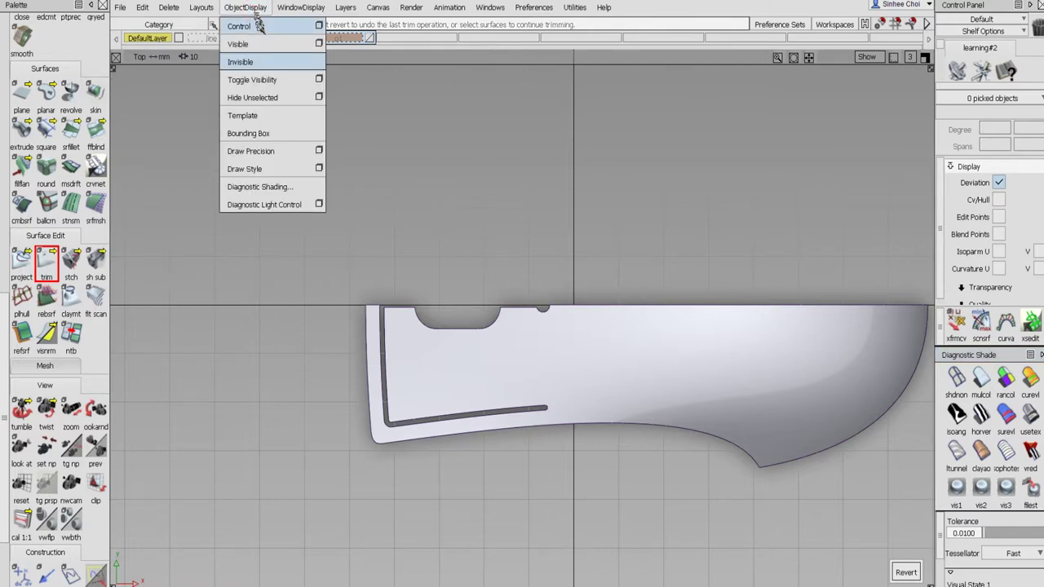
click(261, 44)
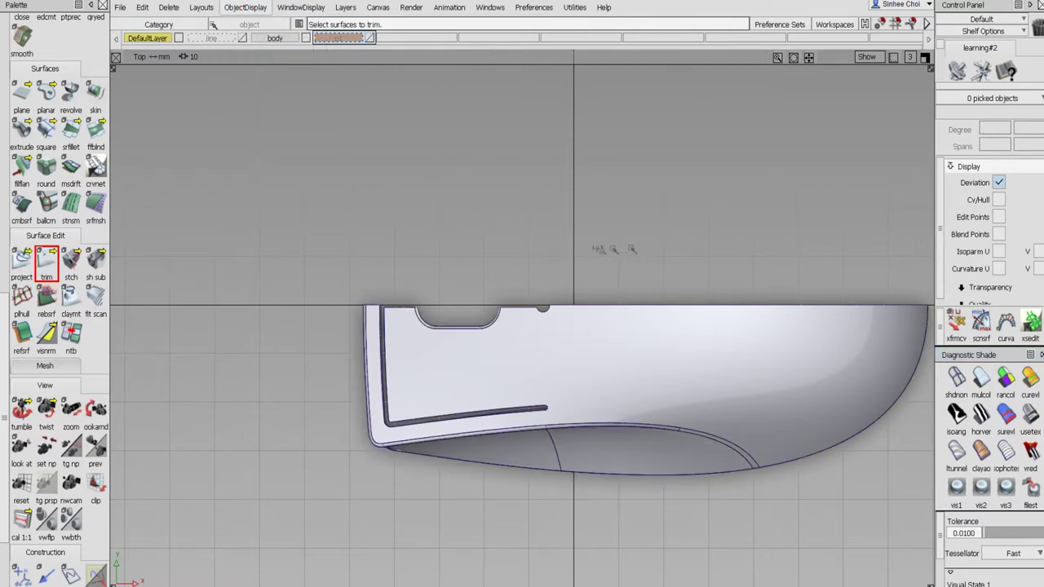
- Mirror-duplicate all the half-body surfaces across the centre line, and clear the selection
click(5, 54)
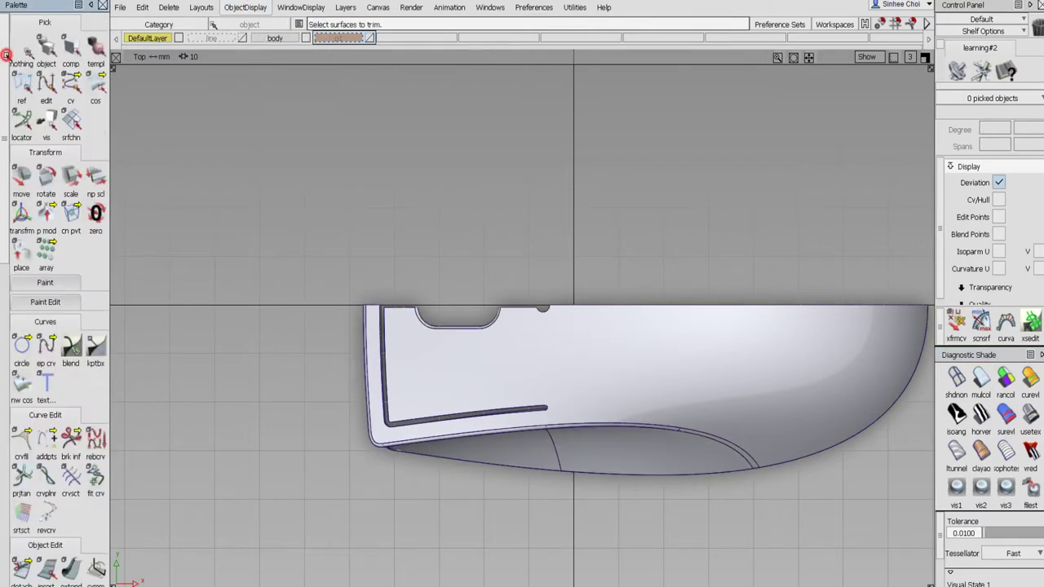
drag(336, 226, 1007, 551)
click(142, 7)
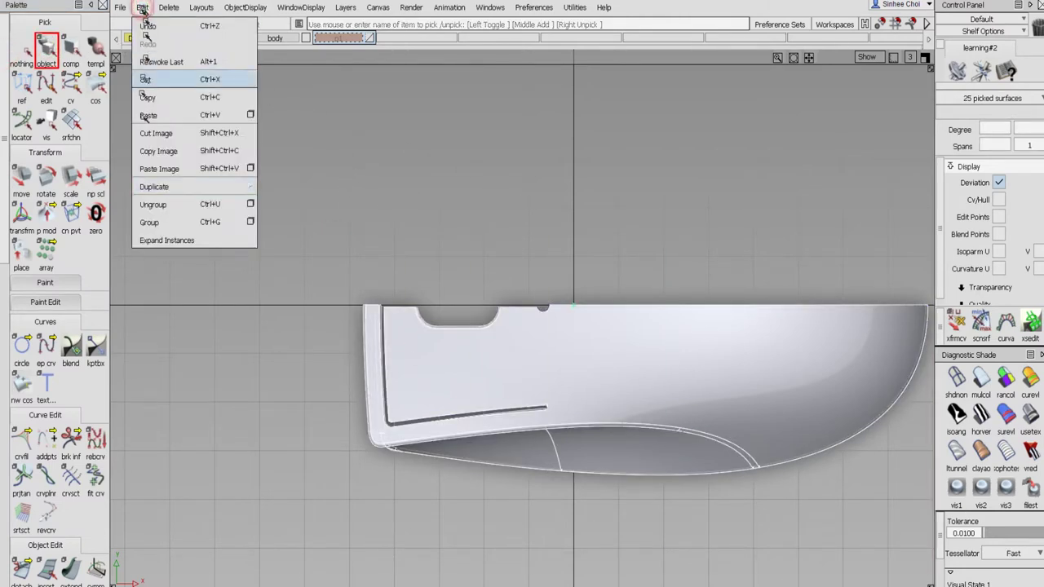
mouse_move(237, 187)
click(274, 204)
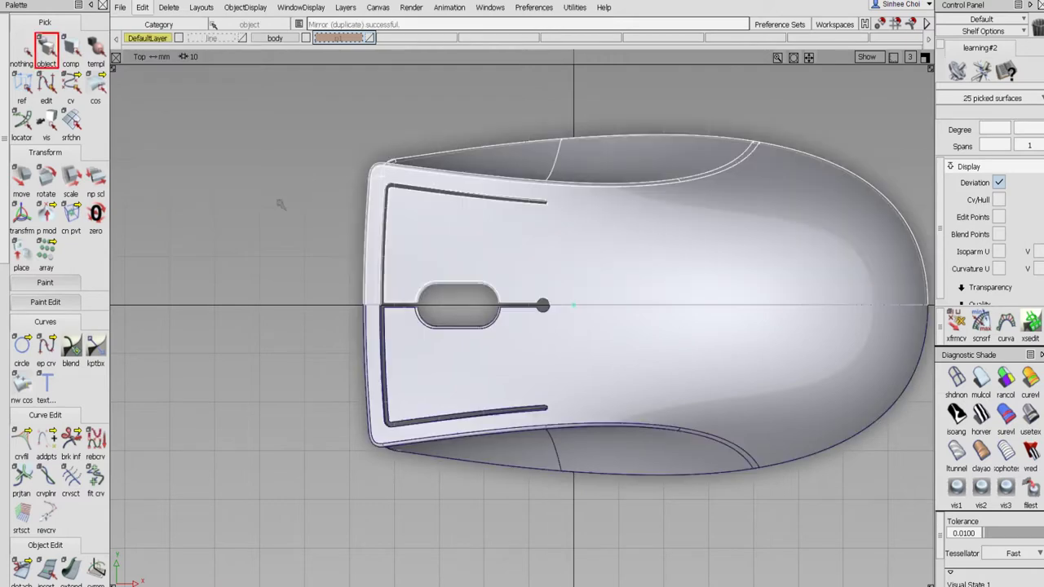
click(22, 47)
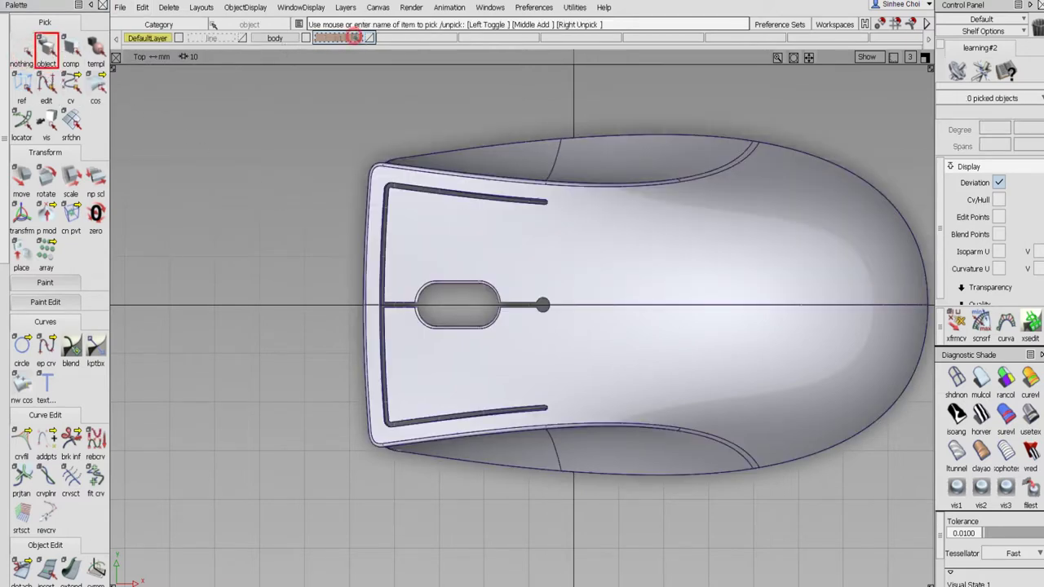
- Set the p1 layer to pickable and show it, and hide the body layer
right_click(360, 39)
mouse_move(368, 123)
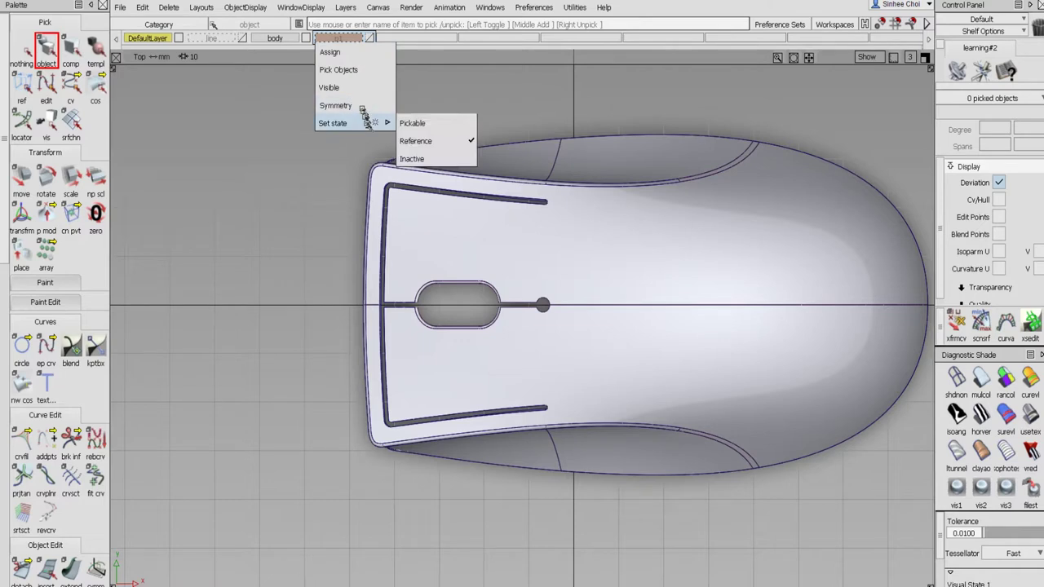
click(407, 123)
drag(335, 39, 440, 97)
click(371, 37)
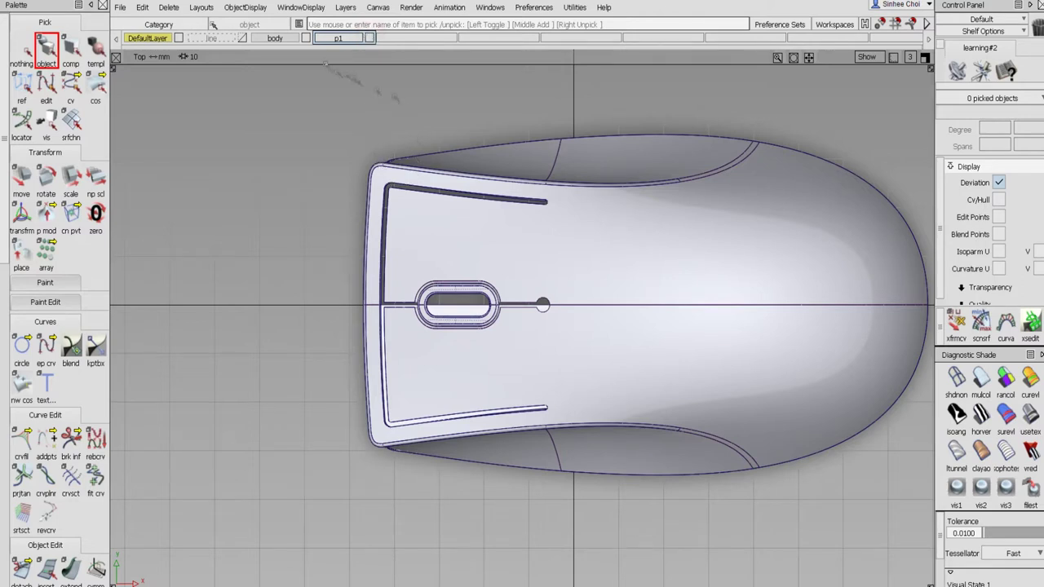
click(304, 38)
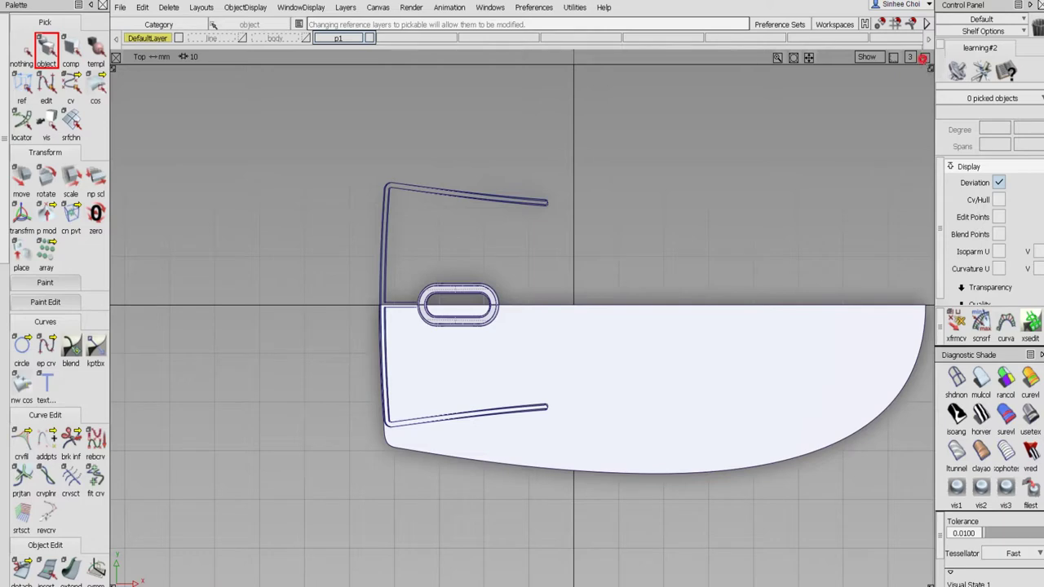
- In the perspective view, select the groove and wheel-cutout surfaces above the base plane and assign them to the body layer
click(924, 57)
click(924, 57)
alt+shift+right_drag(664, 215, 605, 285)
alt+shift+drag(565, 310, 430, 263)
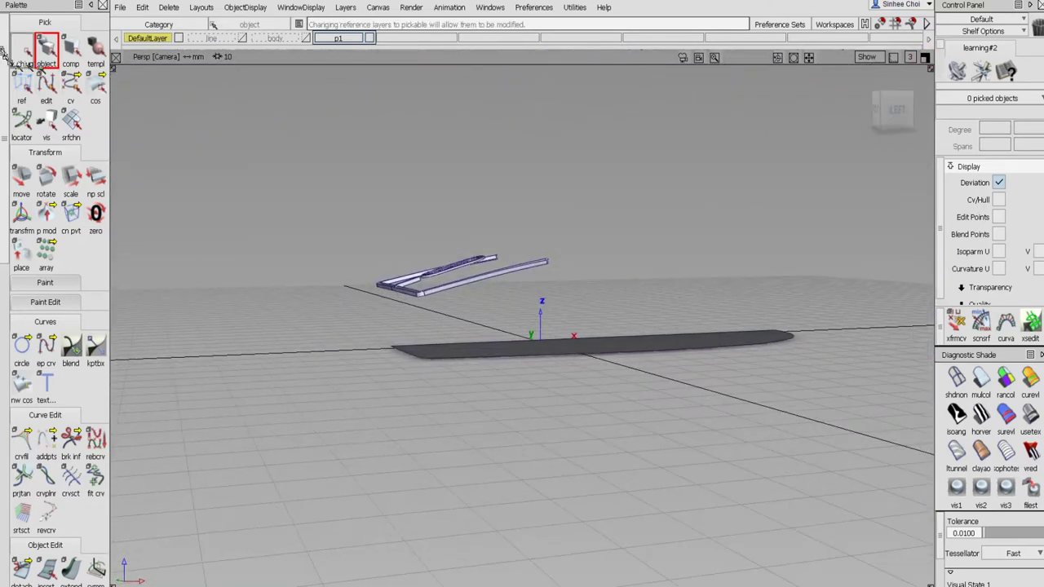
drag(278, 186, 593, 309)
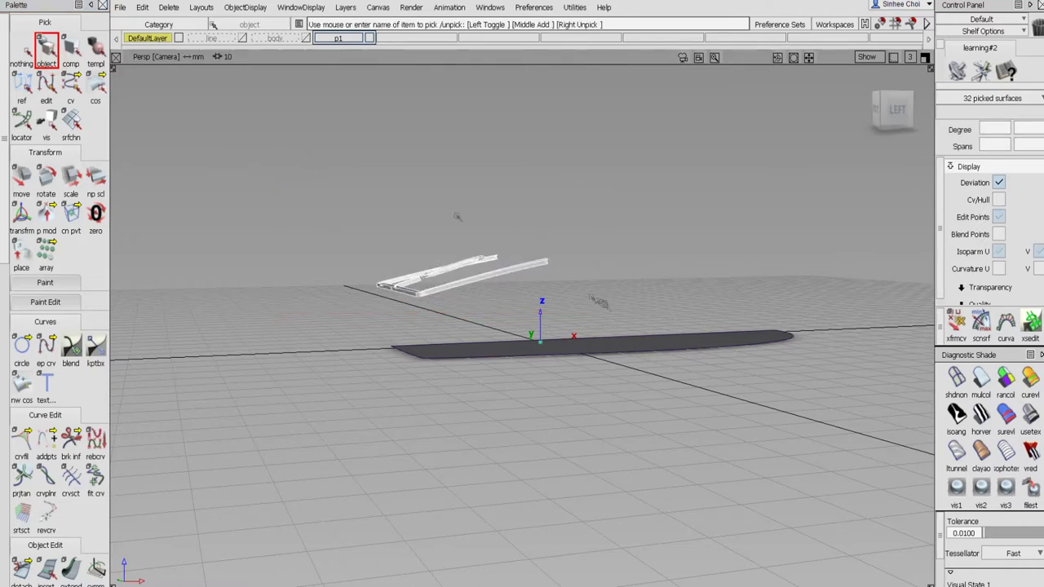
drag(281, 37, 284, 52)
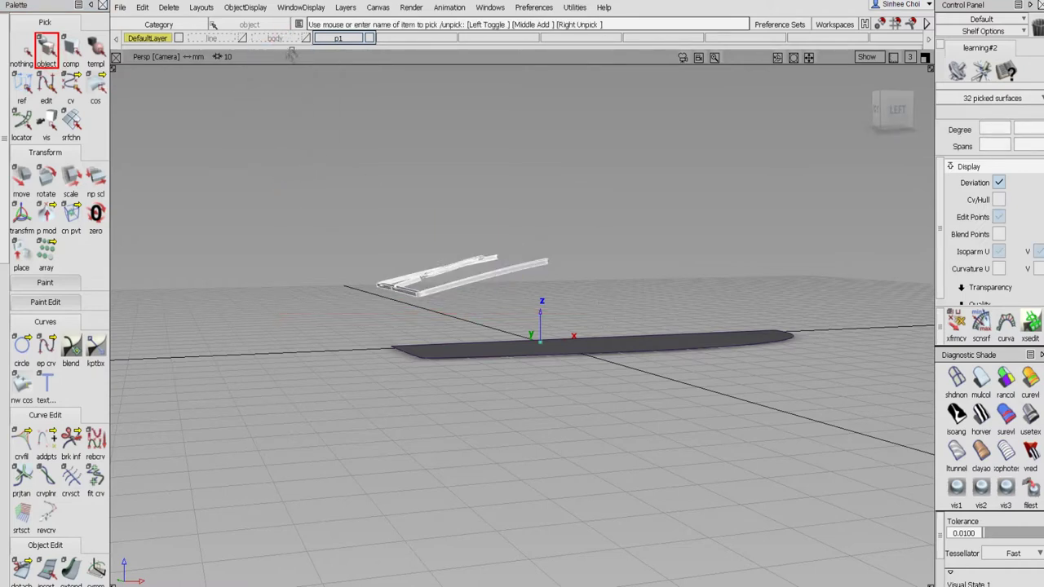
- Mirror-duplicate the flat base surface across the centre line, clear the selection, and show the body layer
alt+shift+drag(380, 177, 368, 230)
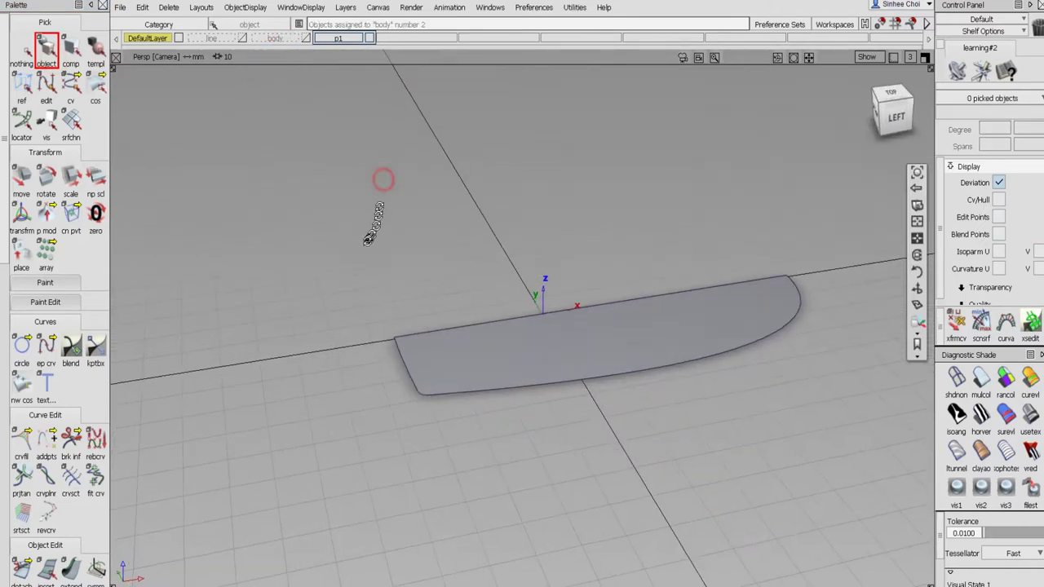
click(47, 57)
click(478, 364)
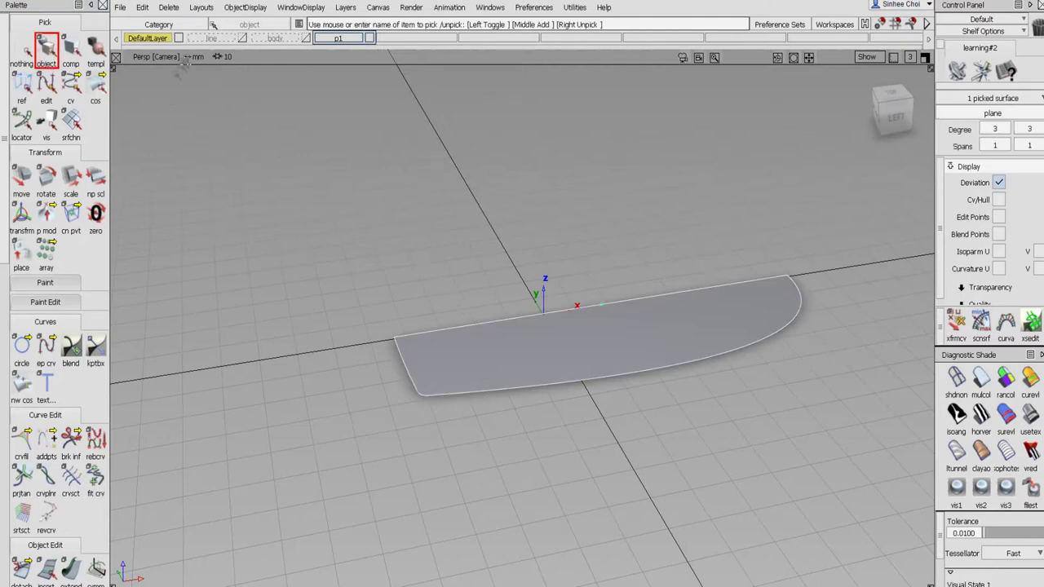
click(146, 7)
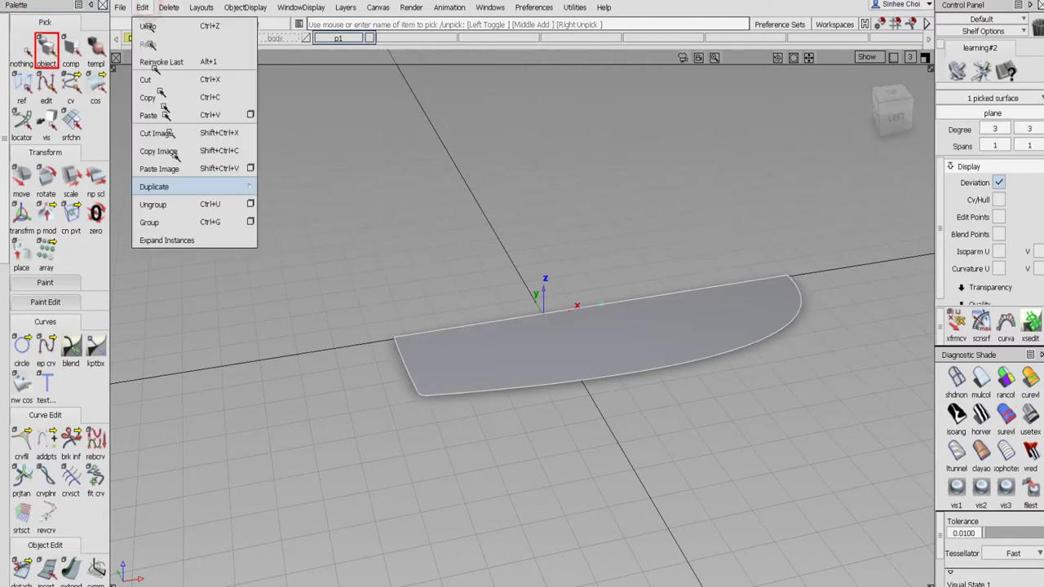
click(181, 186)
click(277, 205)
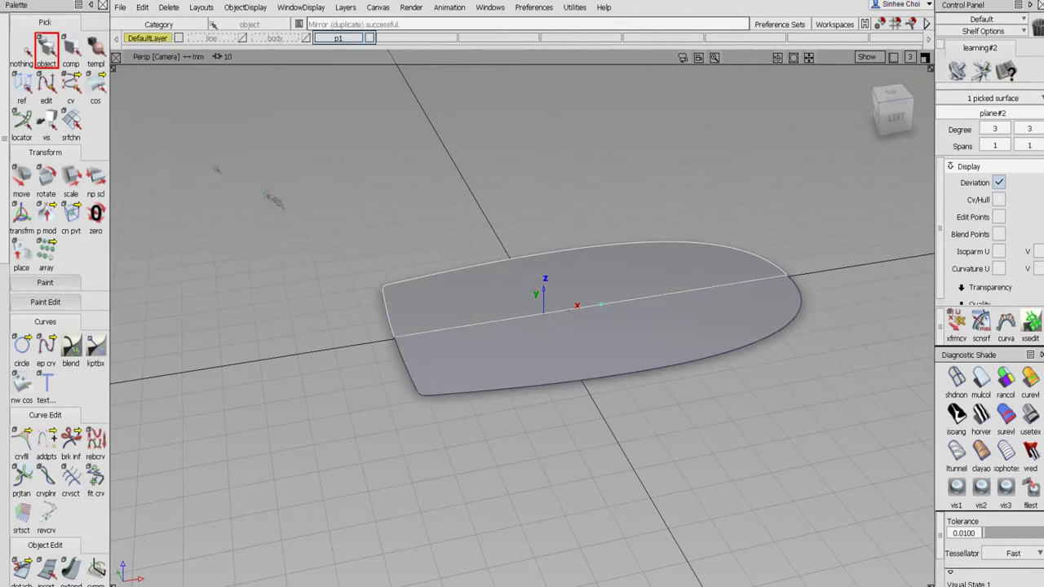
click(25, 51)
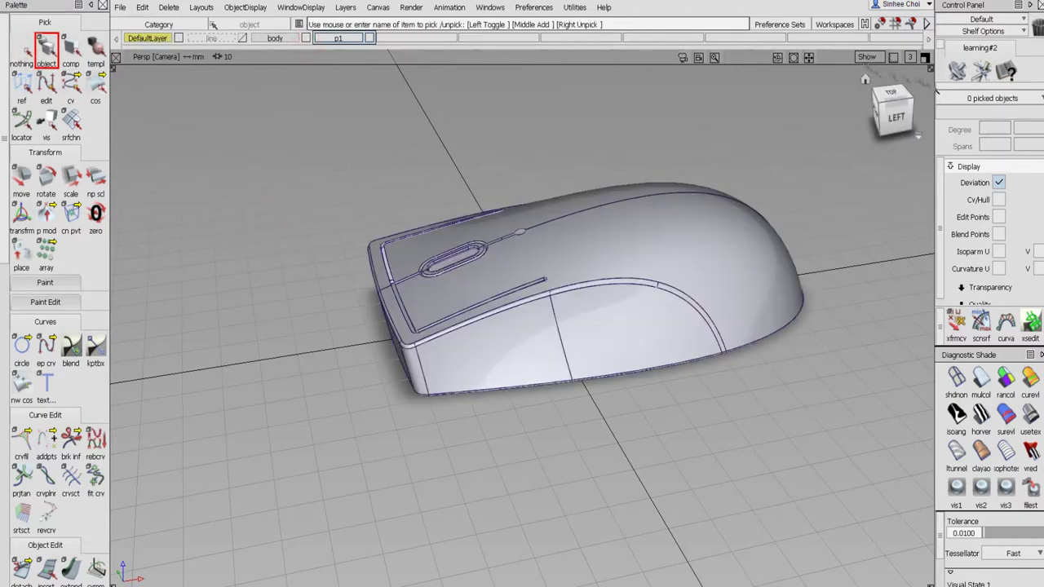
- Examine the complete mouse body, its button grooves and the wheel cutout from several angles
alt+shift+drag(893, 106, 500, 173)
alt+shift+drag(499, 244, 641, 204)
alt+shift+drag(411, 240, 424, 287)
alt+shift+right_drag(425, 286, 456, 256)
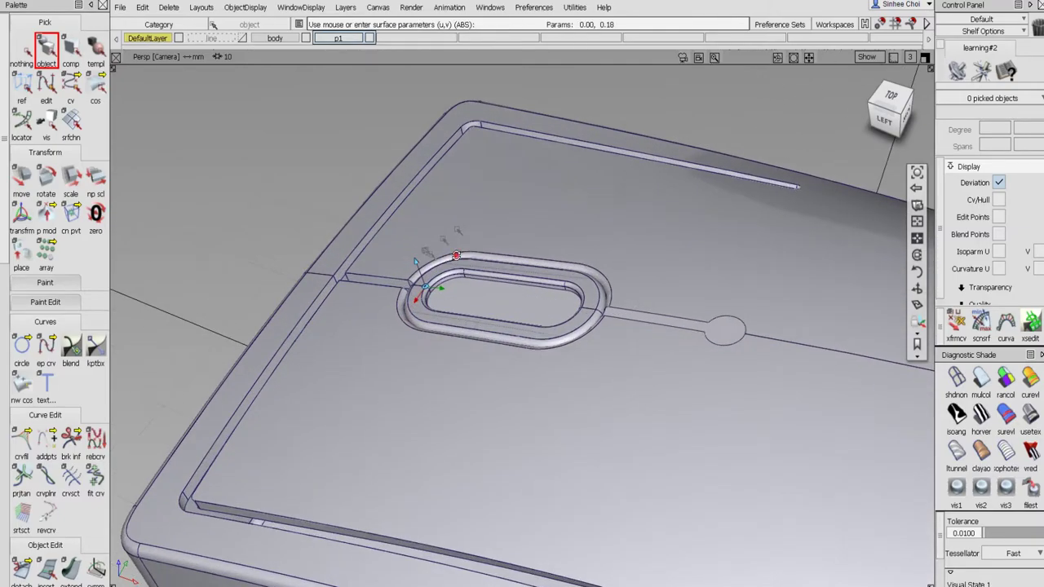
alt+shift+drag(455, 256, 499, 289)
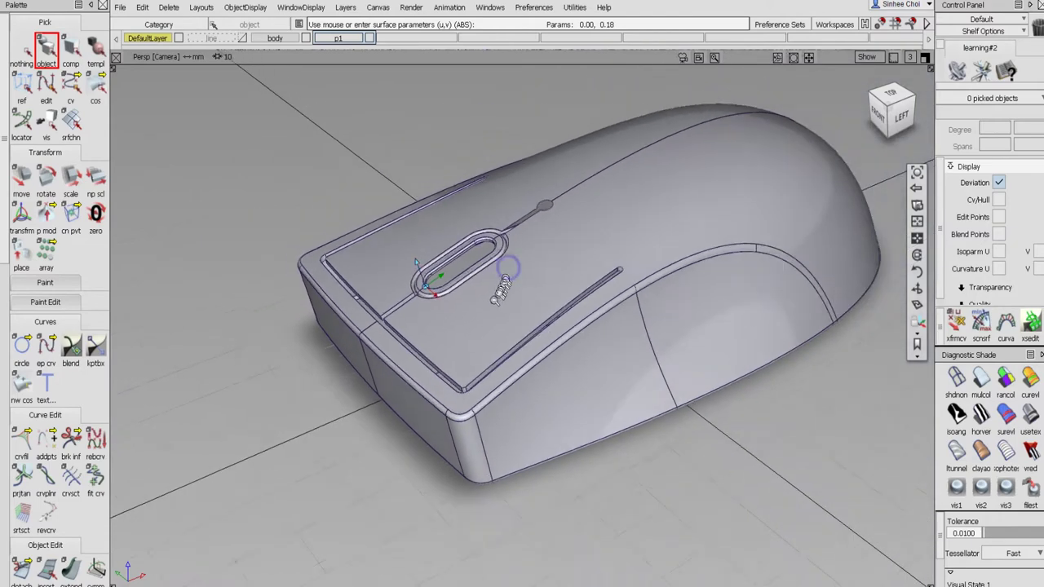
alt+shift+right_drag(499, 289, 606, 310)
alt+shift+drag(605, 310, 464, 366)
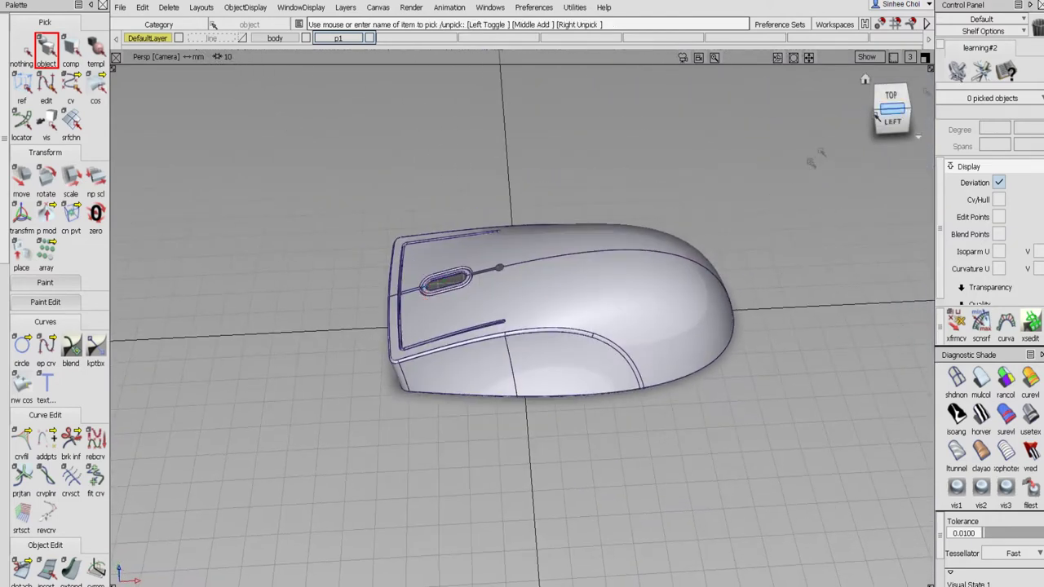
- In the Left view, turn off the shading and place a cylinder primitive just above the wheel cutout
click(924, 57)
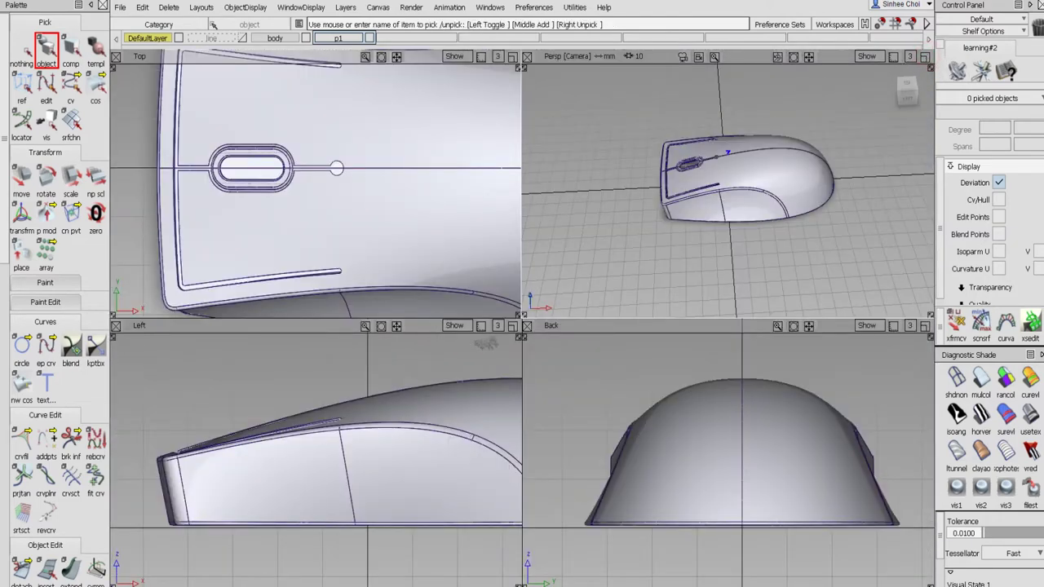
click(511, 326)
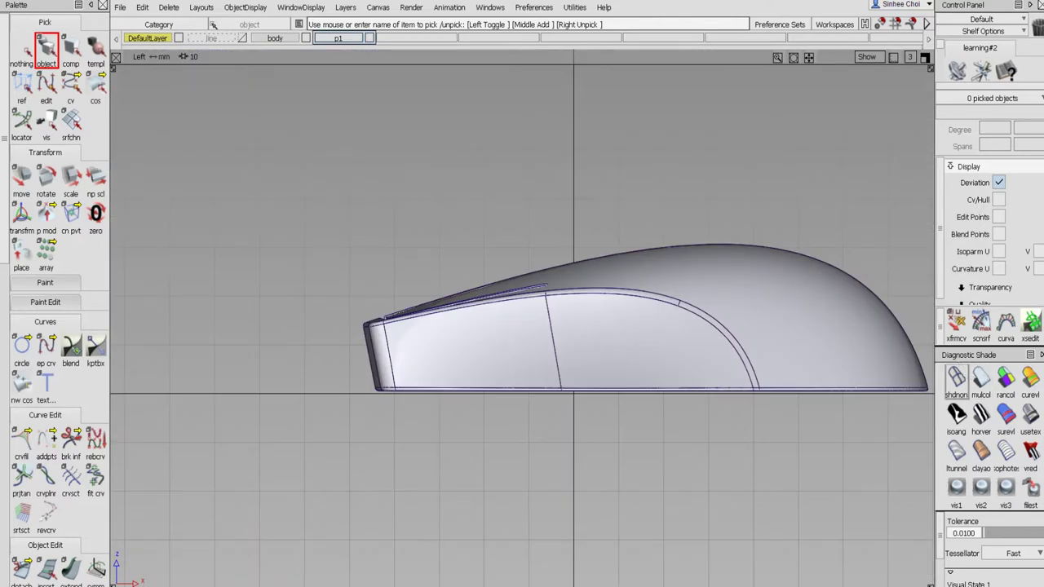
click(956, 377)
key(shift+alt)
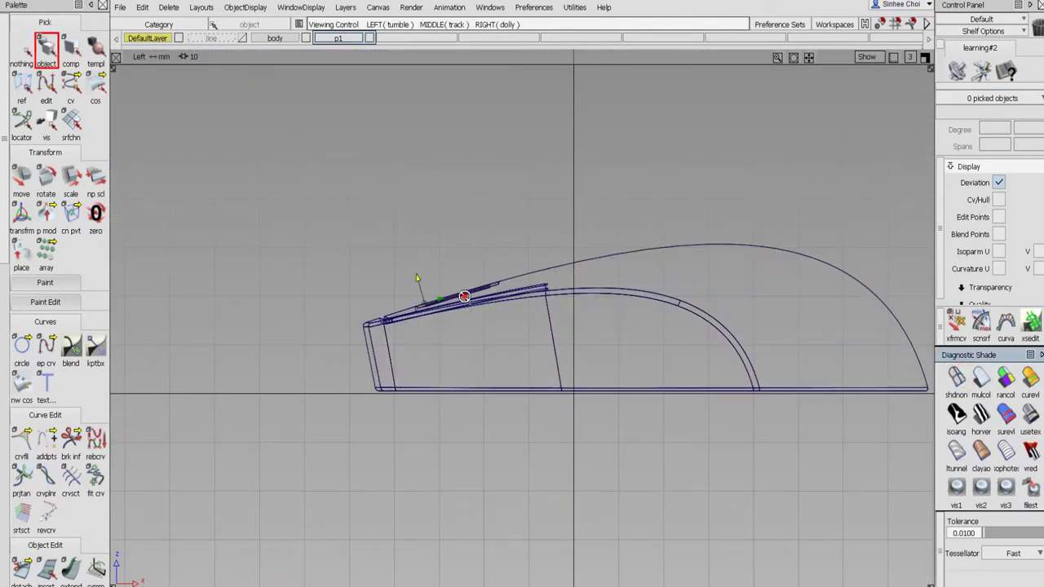
alt+shift+right_drag(464, 296, 620, 228)
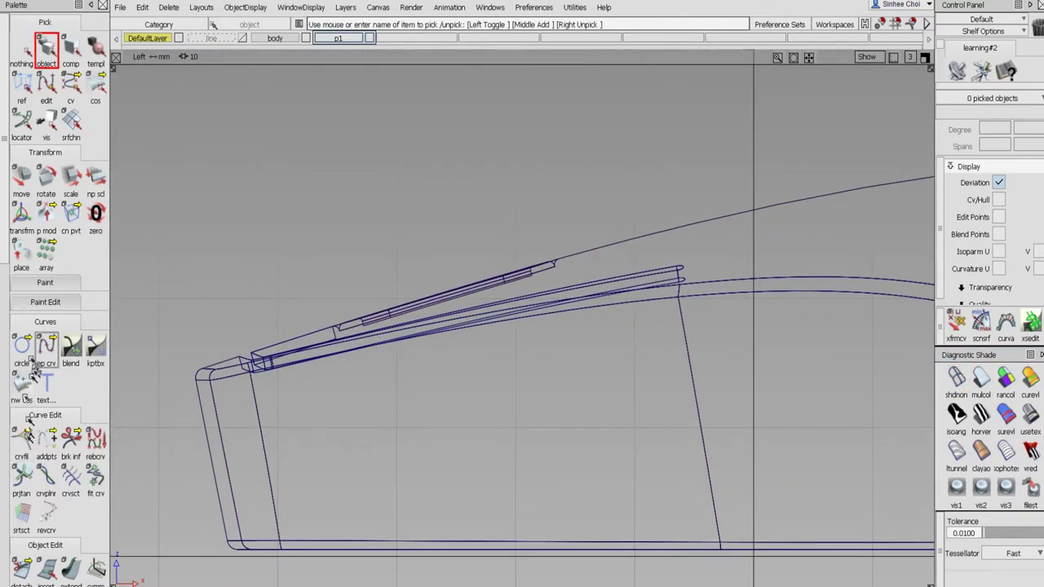
scroll(9, 396, down, 5)
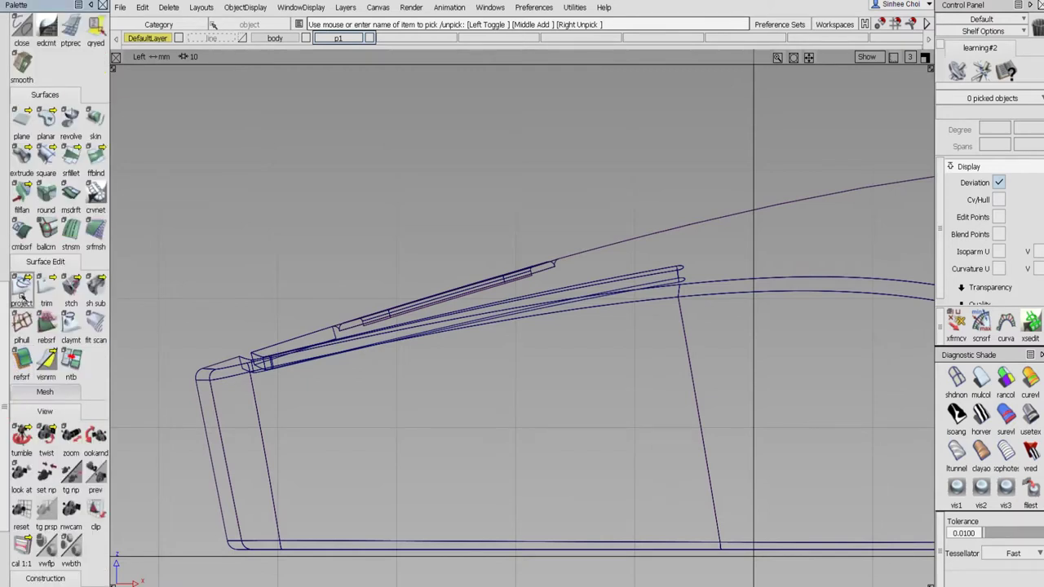
drag(41, 126, 94, 129)
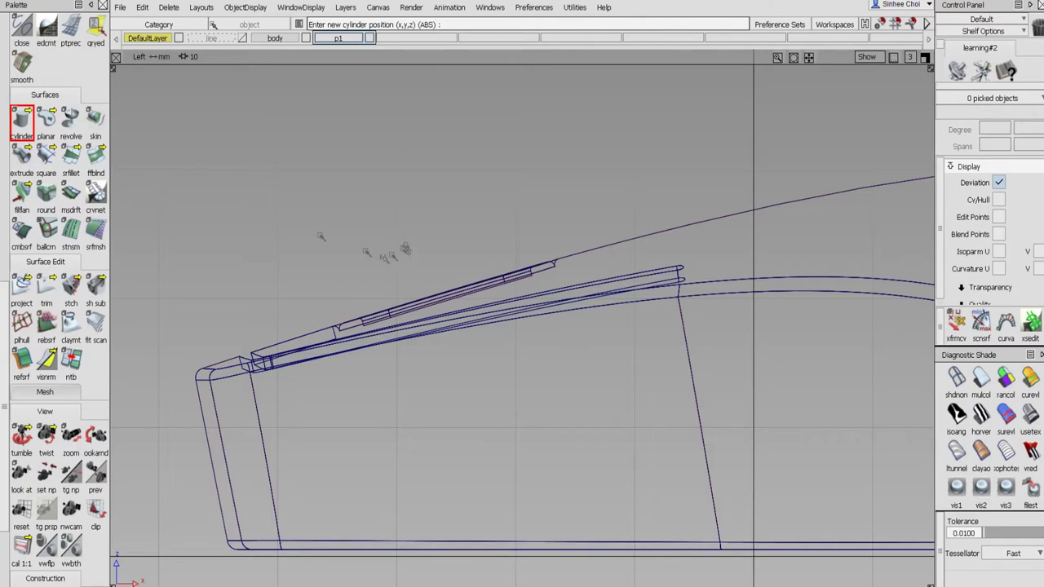
click(433, 251)
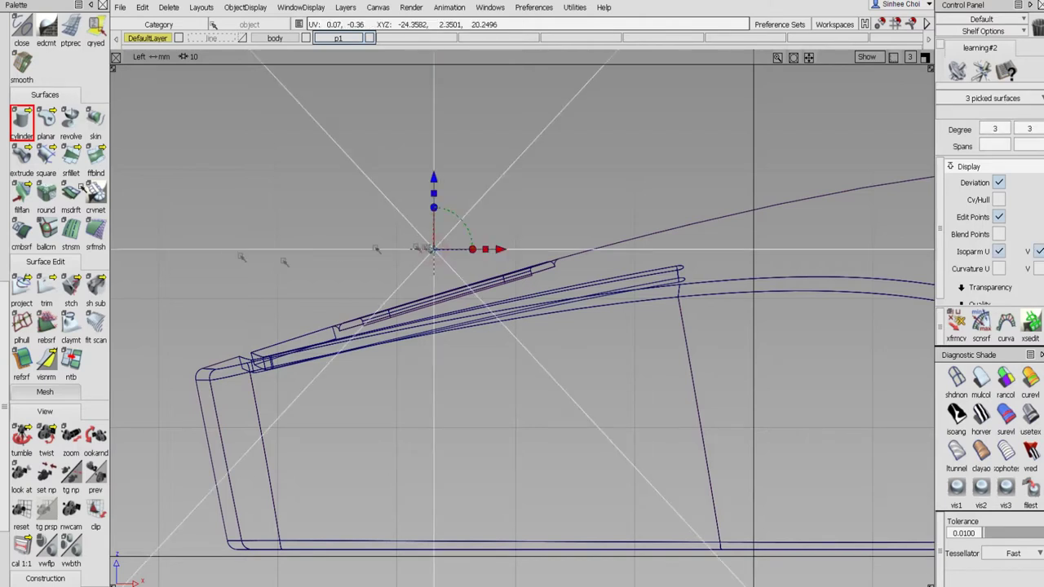
- Scale the cylinder down to a small wheel and move it inside the body beneath the wheel cutout
scroll(52, 115, up, 10)
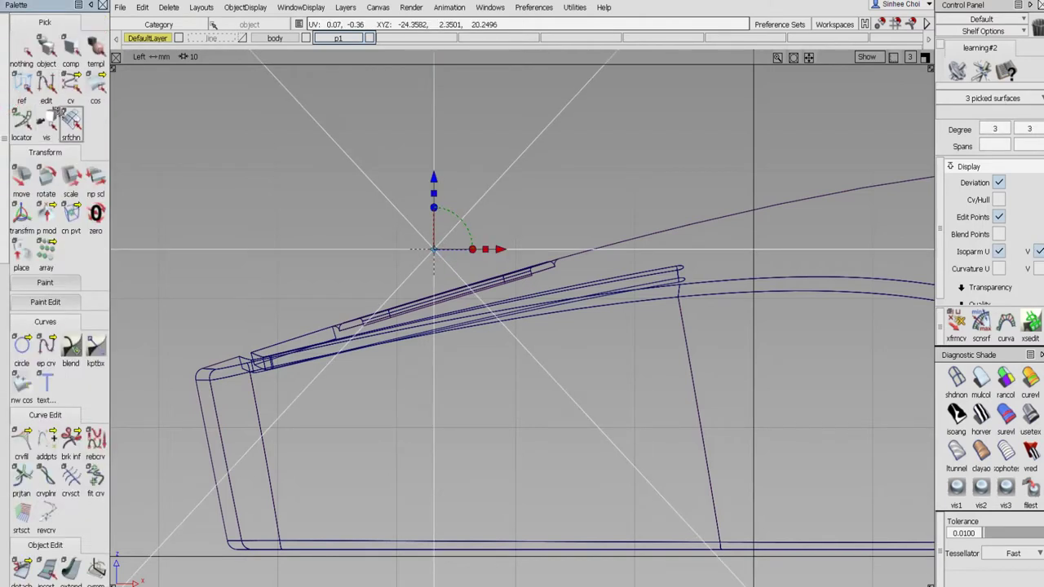
click(71, 177)
click(432, 249)
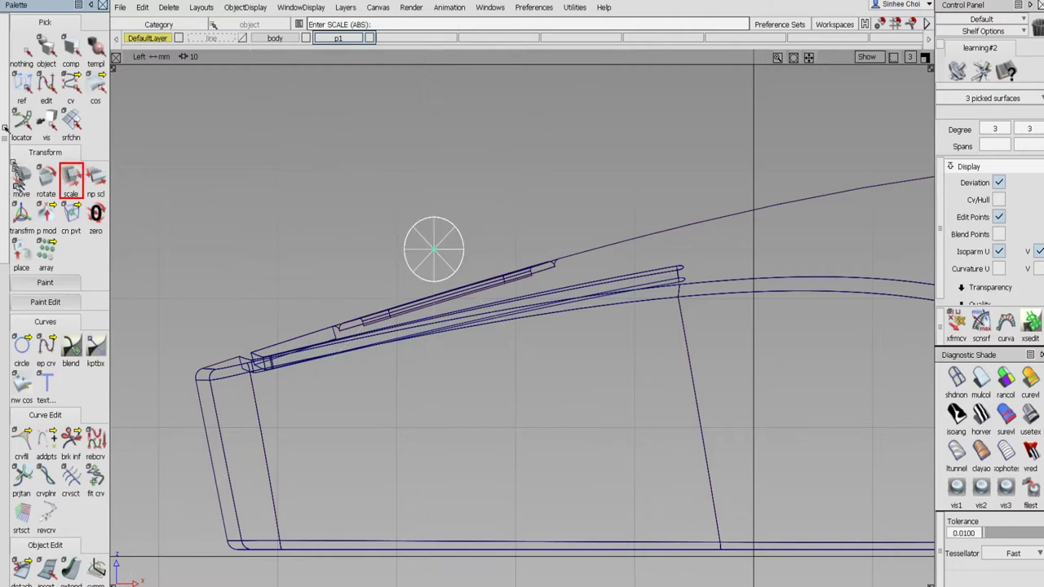
click(27, 183)
drag(361, 237, 388, 364)
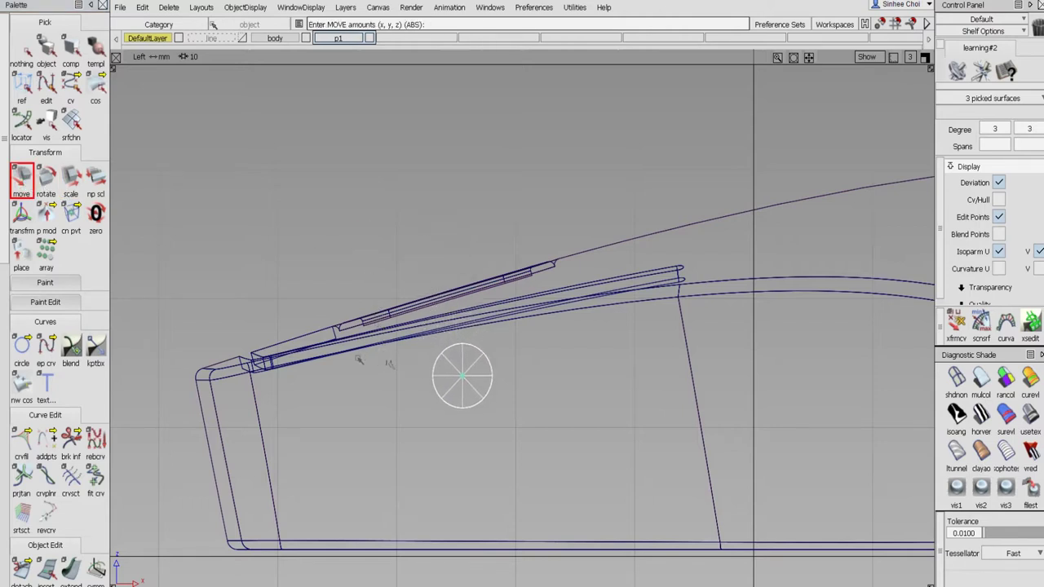
- Enlarge the cylinder until it reaches up through the wheel cutout, and shift it slightly back and down
click(46, 178)
click(75, 175)
drag(221, 187, 407, 109)
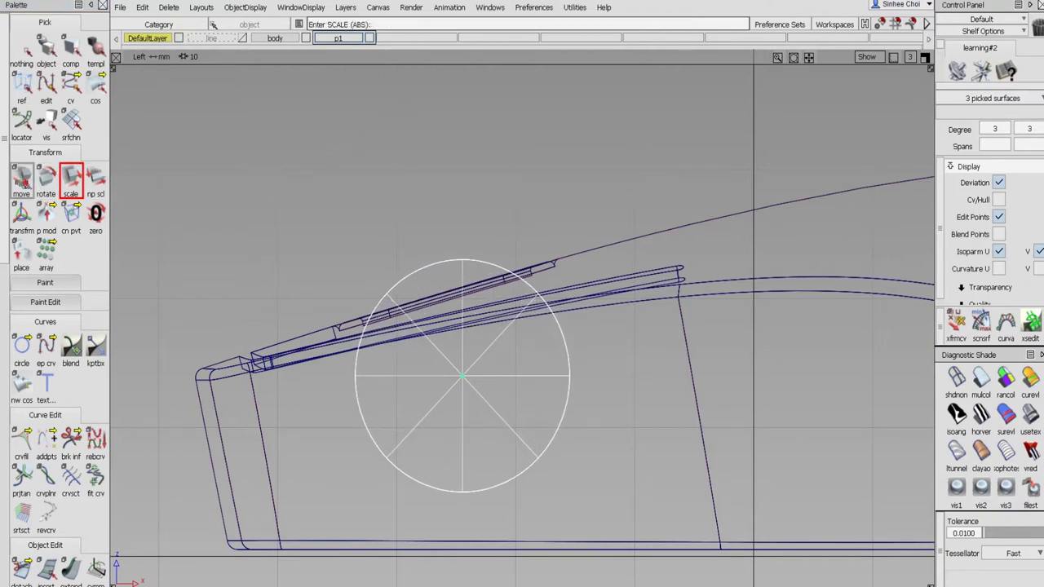
click(22, 175)
drag(328, 197, 339, 208)
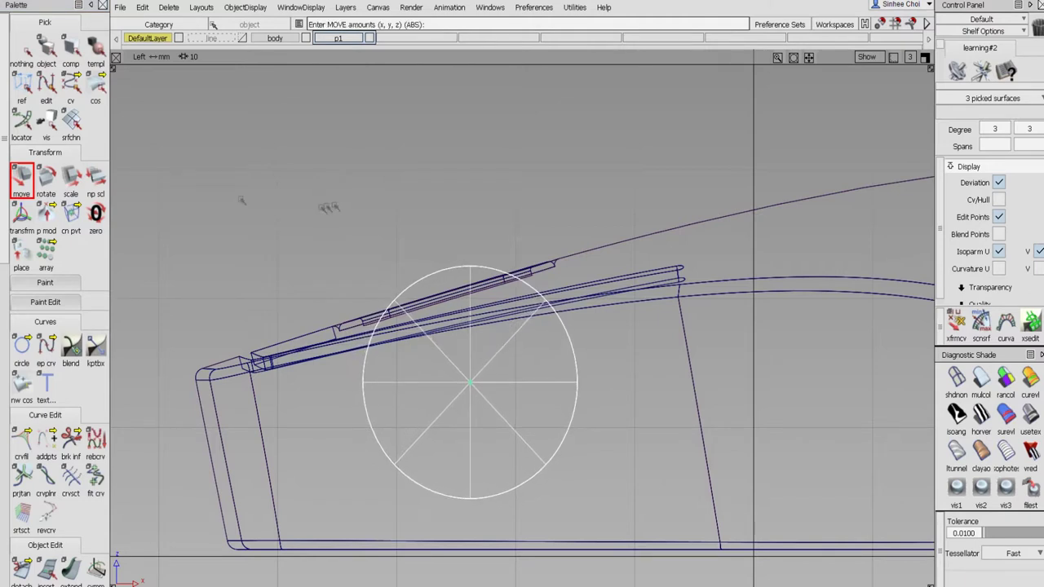
- Enlarge the wheel cylinder slightly about its centre and nudge it a little within the cutout in the Left view
click(71, 177)
drag(227, 183, 235, 174)
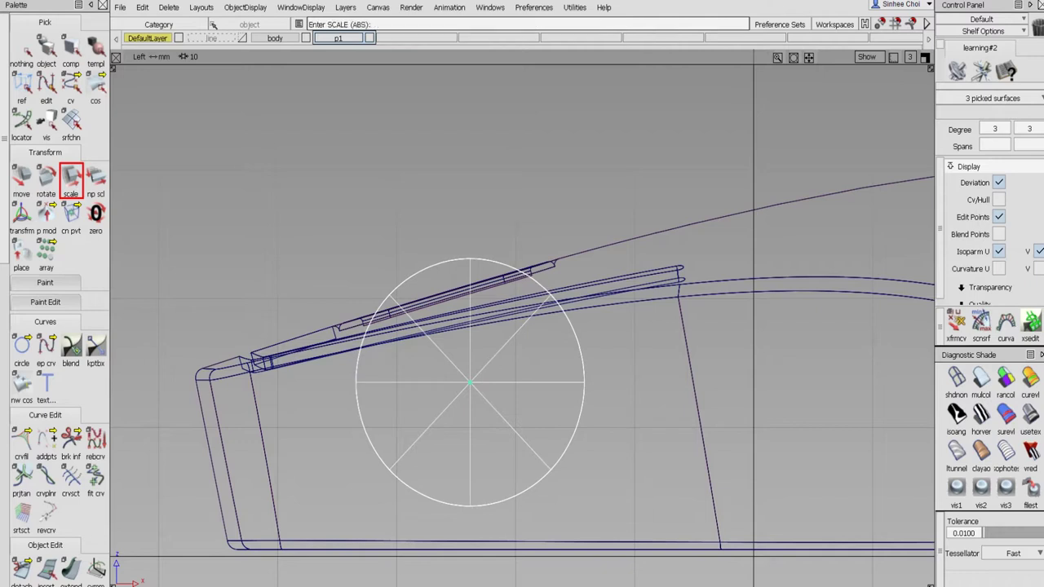
click(21, 179)
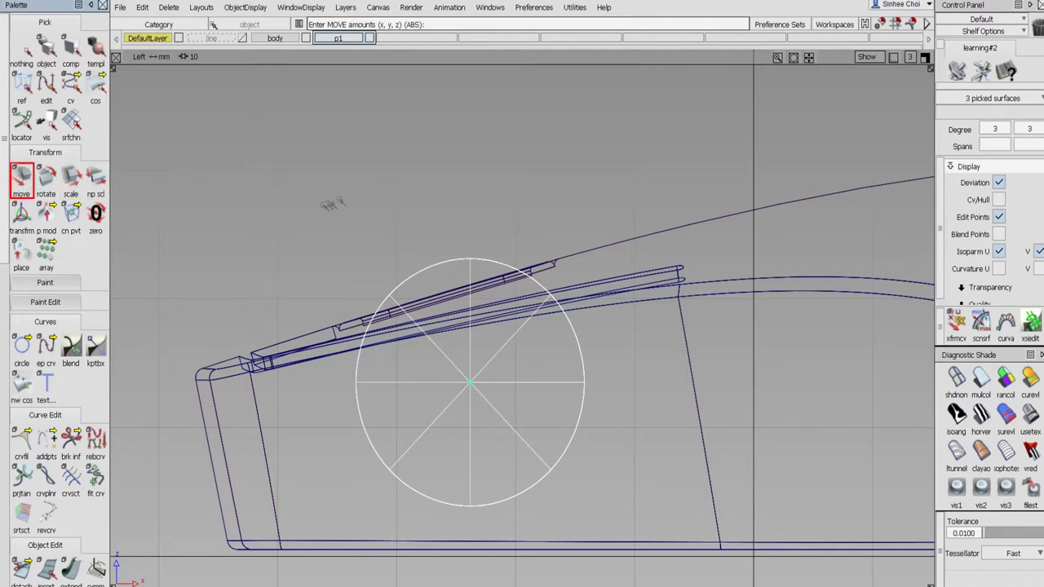
mouse_move(388, 200)
mouse_down()
mouse_move(375, 203)
mouse_move(384, 203)
mouse_up()
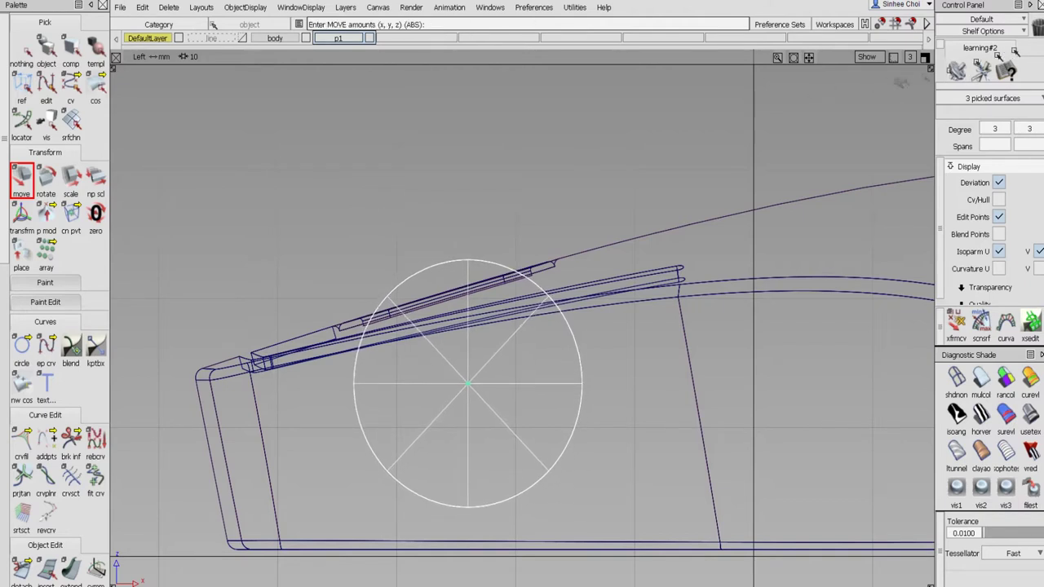
- In the Top view, narrow the cylinder along its axis with non-proportional scale to fit within the cutout's width
click(924, 57)
click(924, 57)
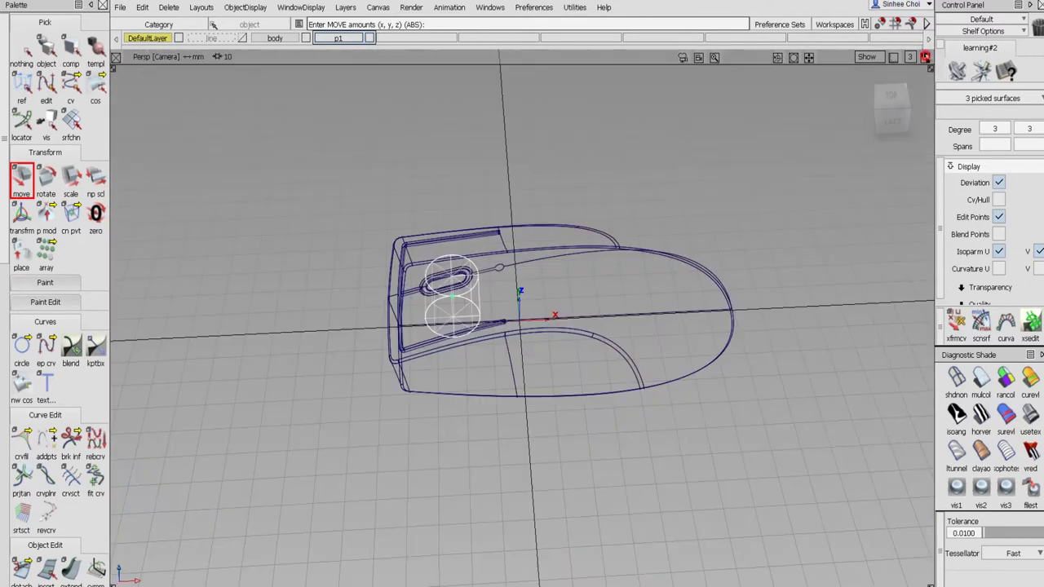
click(925, 57)
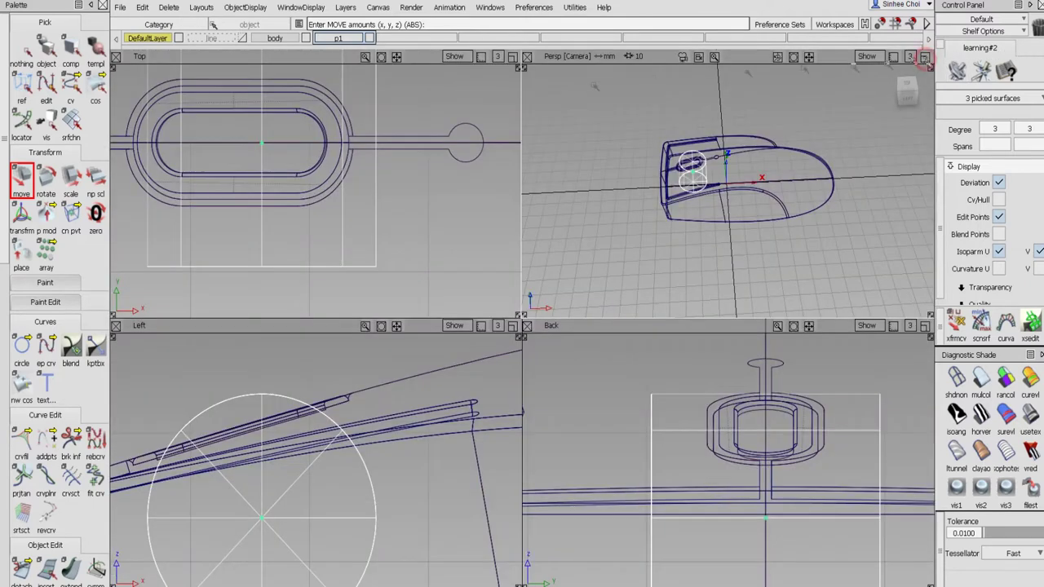
click(512, 57)
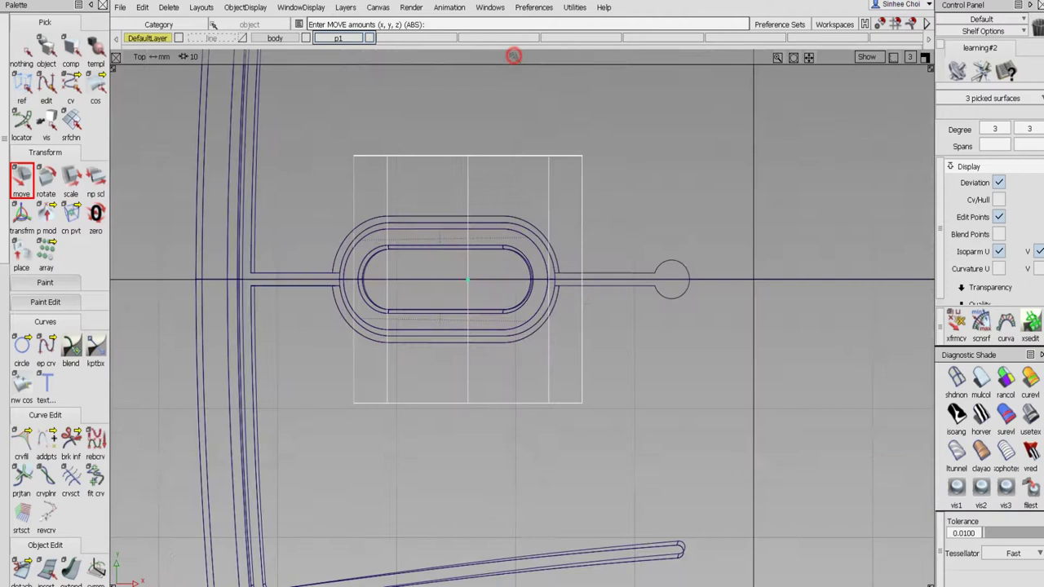
click(96, 181)
middle_drag(130, 140, 181, 228)
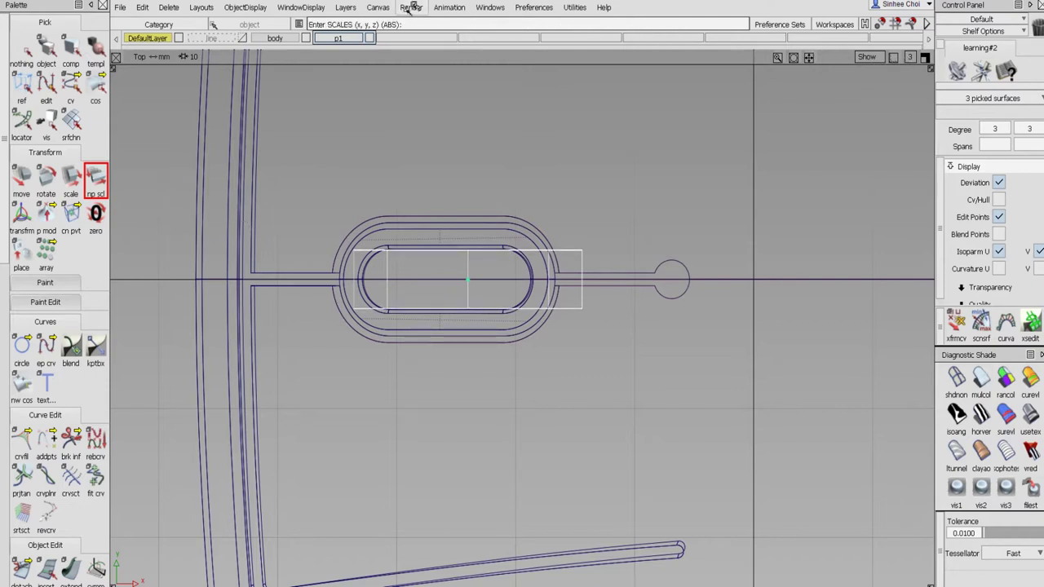
- Assign the wheel to a new layer named WH, and hide the p1 and body layers
click(351, 8)
click(359, 23)
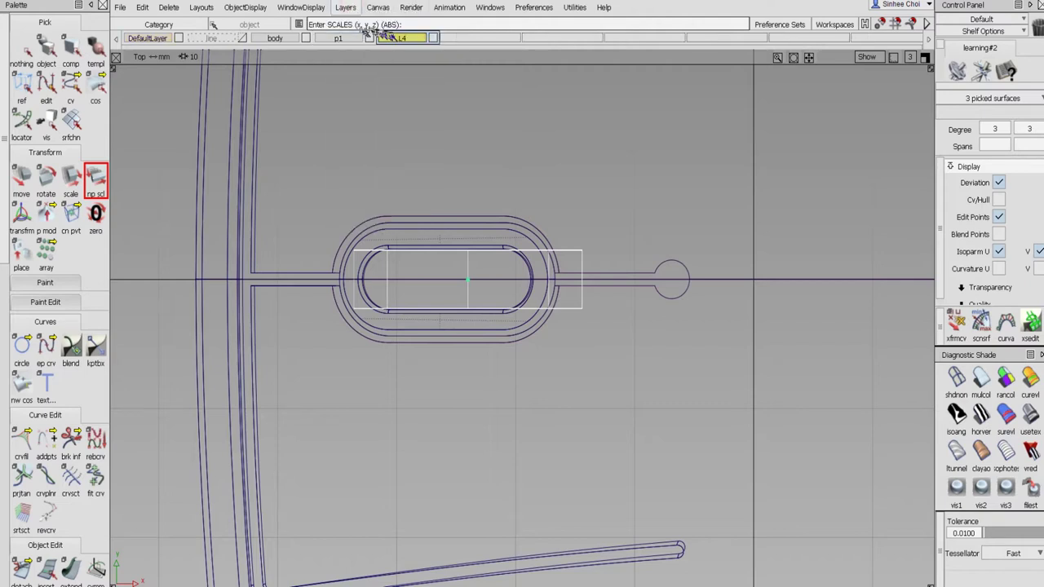
right_drag(400, 37, 400, 47)
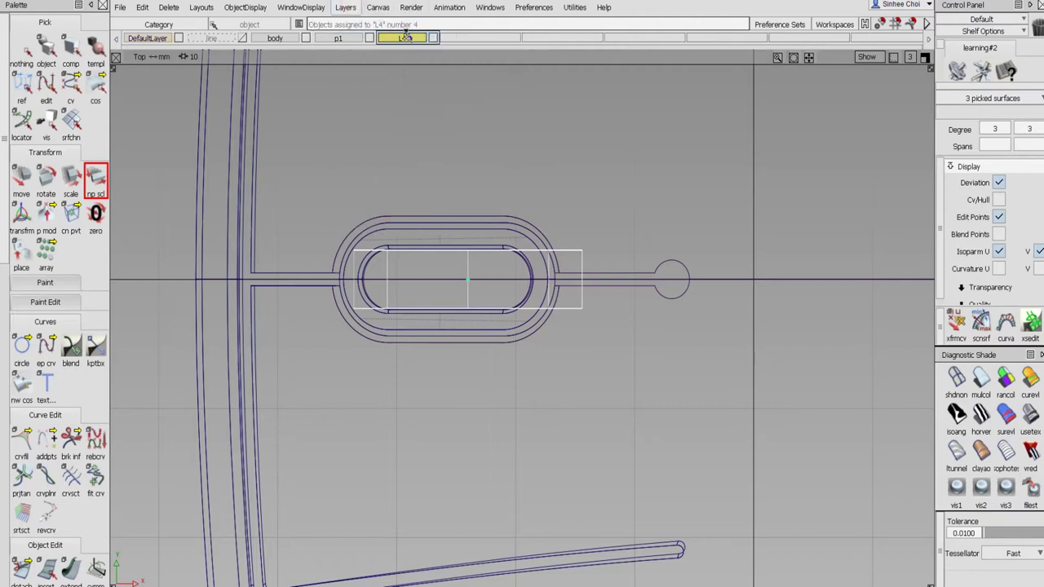
click(406, 37)
text(WH)
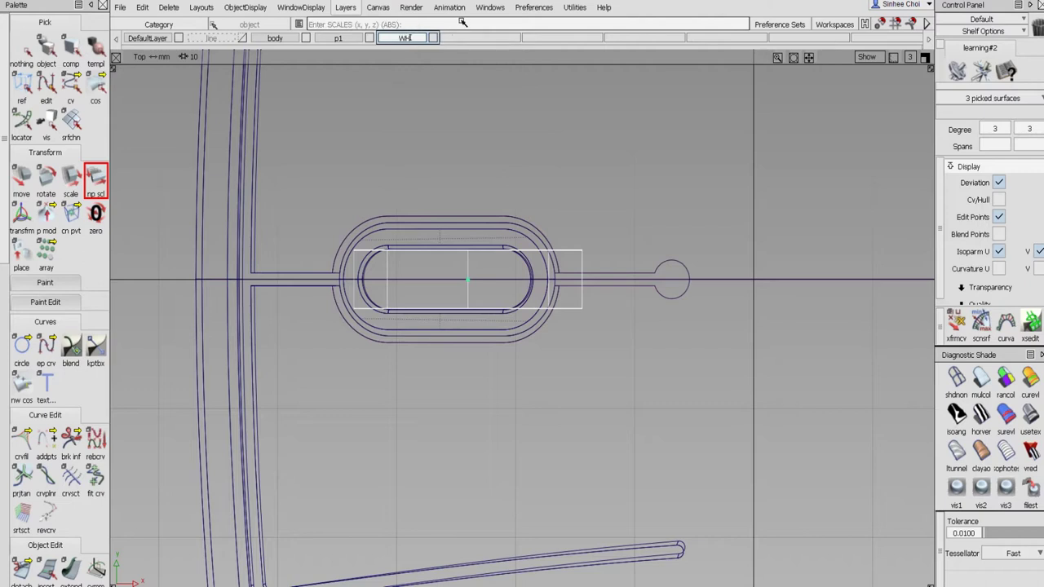
click(443, 116)
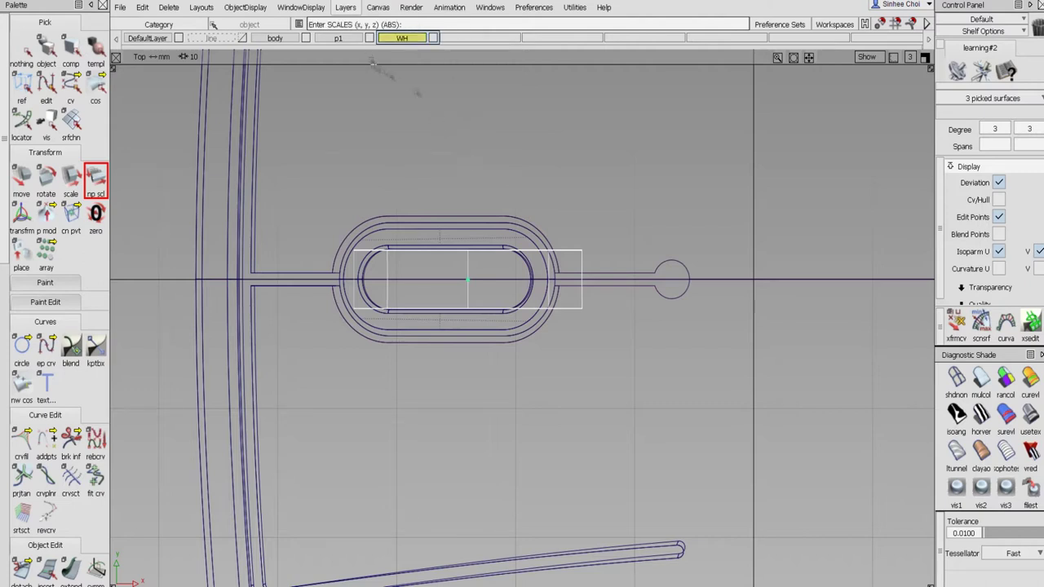
click(370, 38)
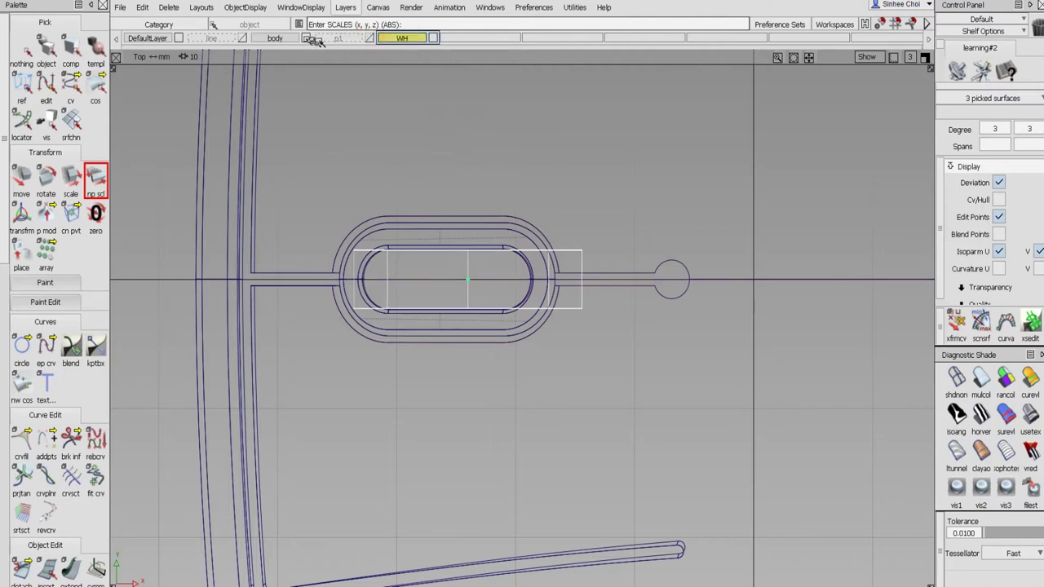
click(310, 37)
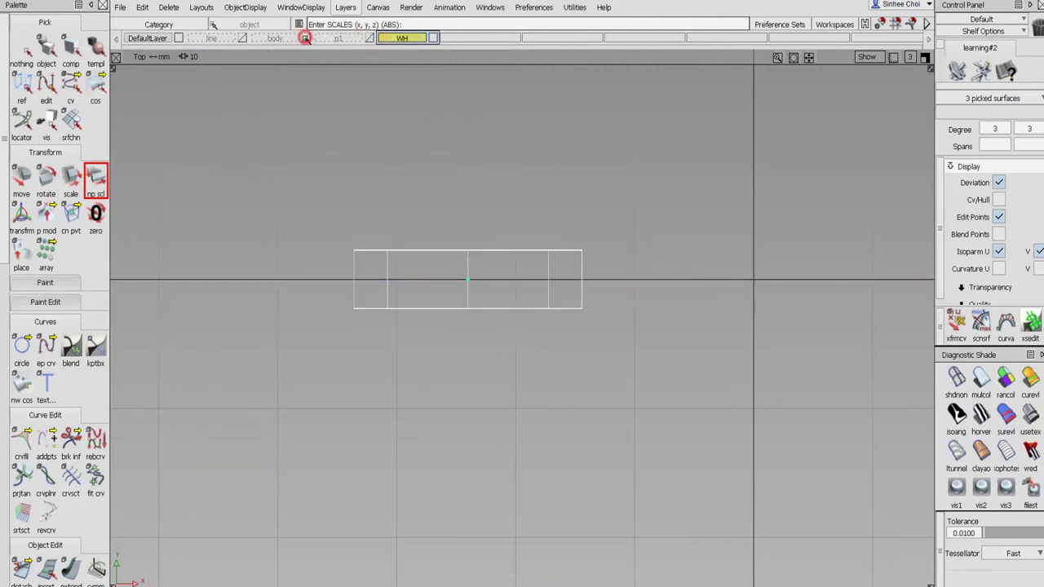
- In the perspective view, start the Round tool and add the upper half of both circular wheel edges
click(924, 56)
click(924, 56)
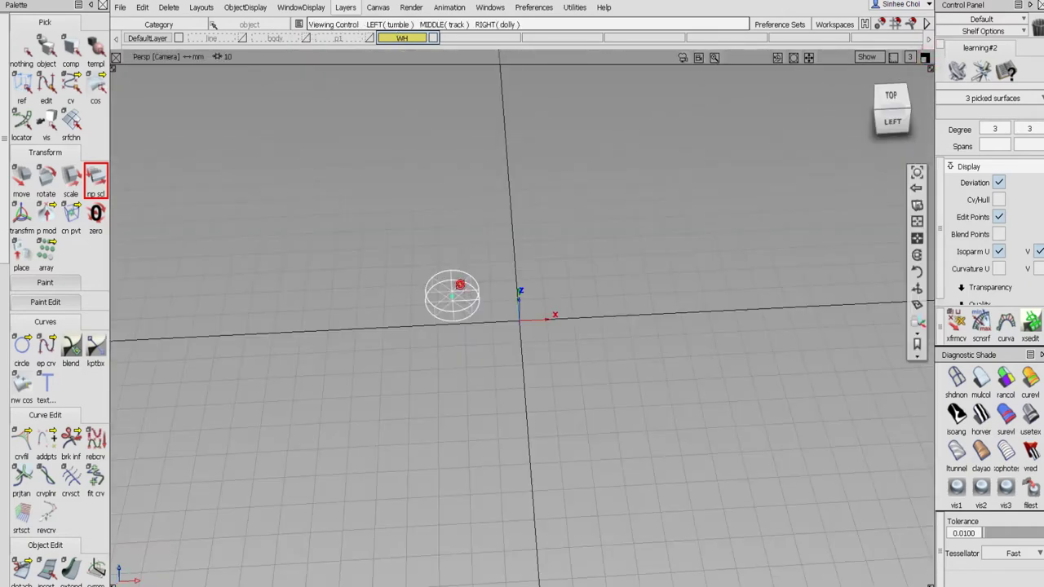
alt+shift+drag(422, 298, 559, 306)
alt+shift+right_drag(562, 302, 574, 257)
alt+shift+drag(487, 326, 553, 307)
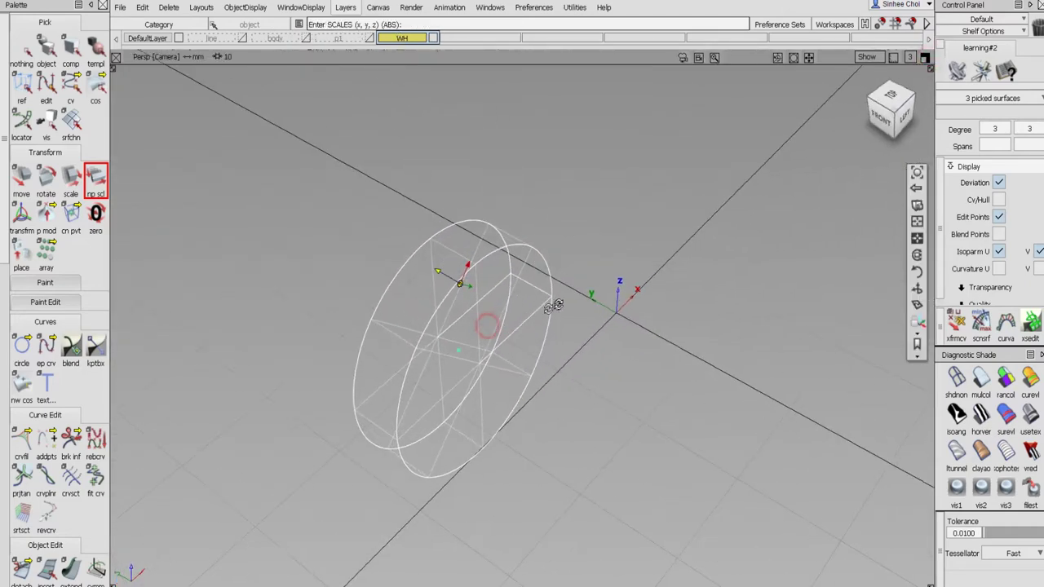
scroll(17, 408, down, 6)
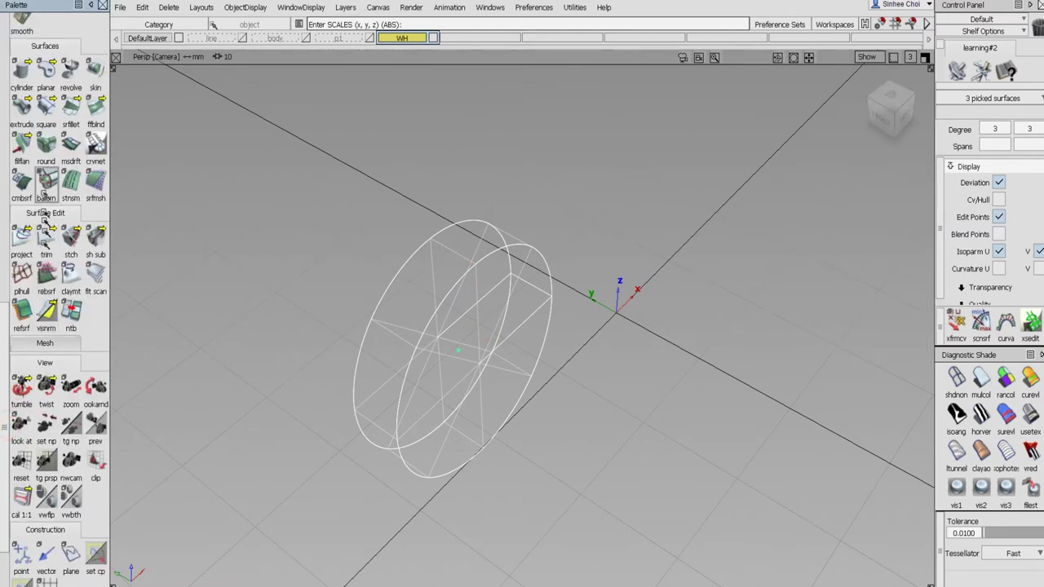
click(46, 143)
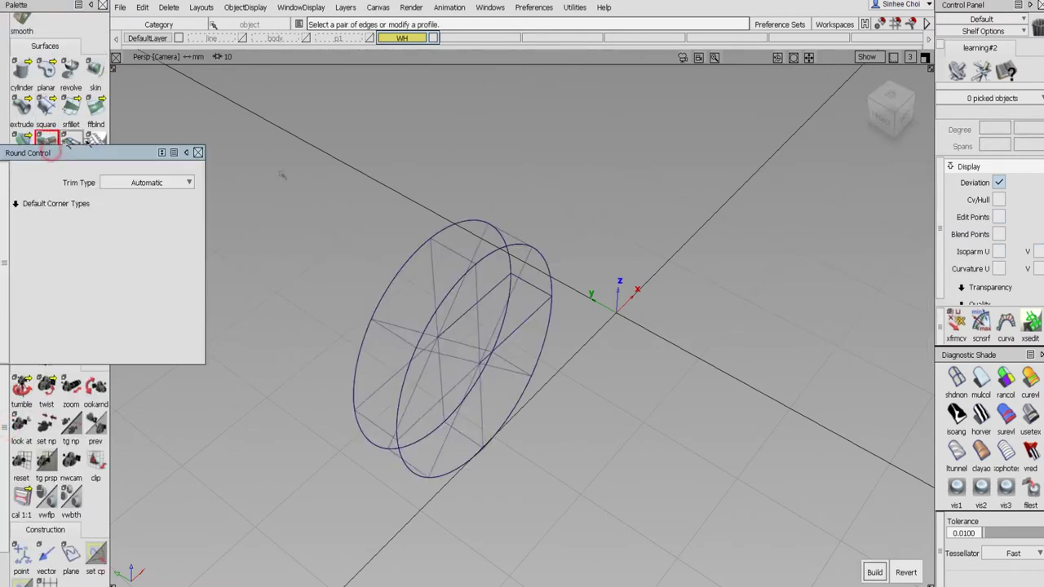
click(198, 153)
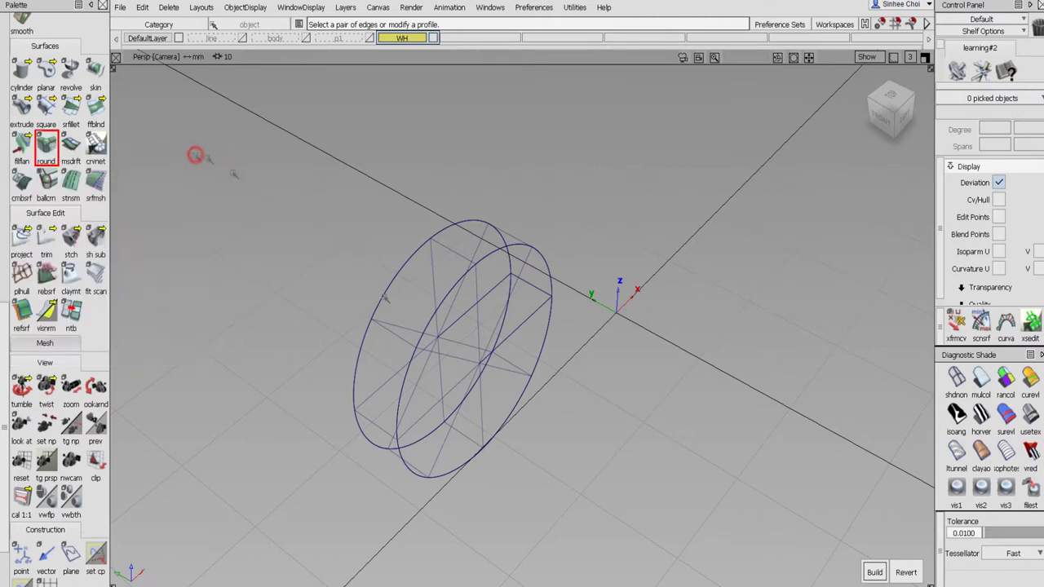
click(389, 287)
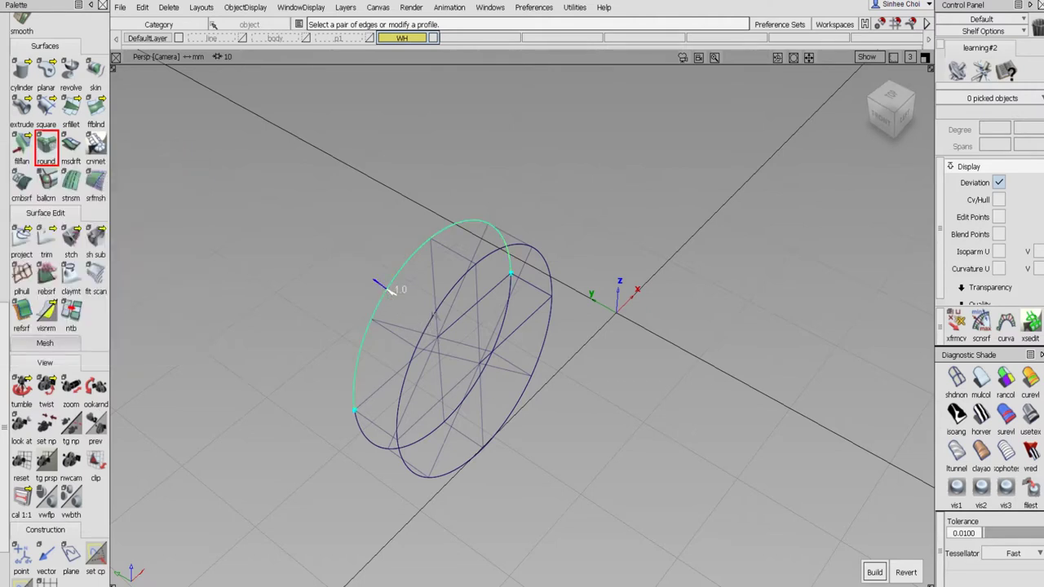
click(432, 314)
alt+shift+drag(493, 385, 668, 302)
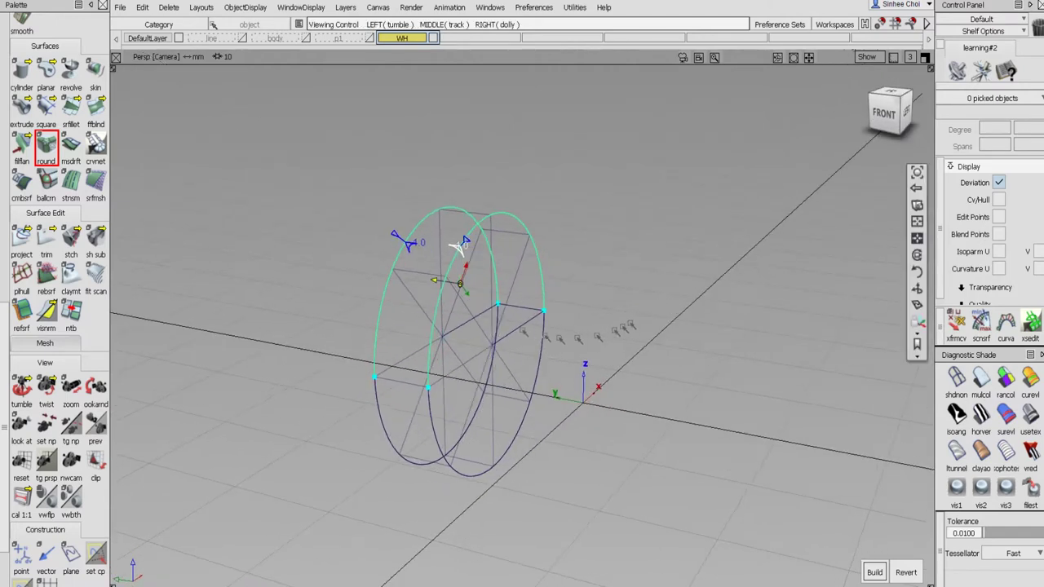
- Set the round radius on both wheel edges to 2
click(451, 244)
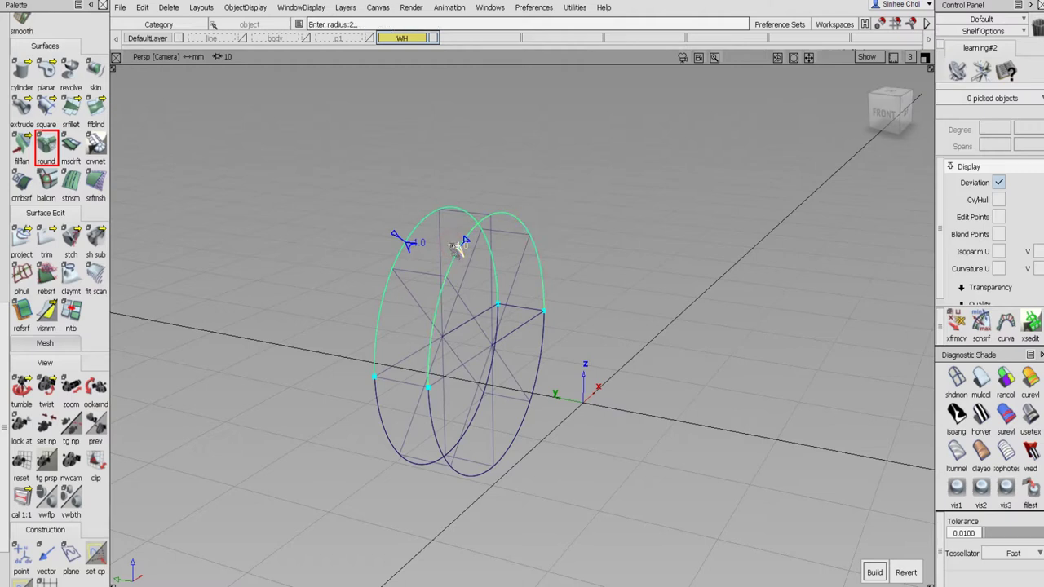
drag(455, 247, 440, 269)
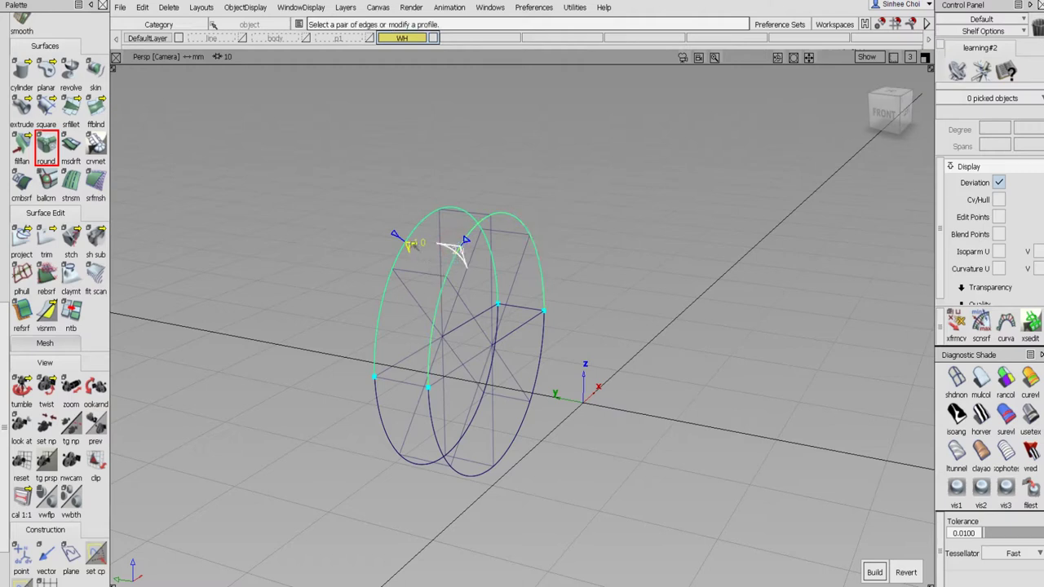
click(412, 245)
text(2)
key(Return)
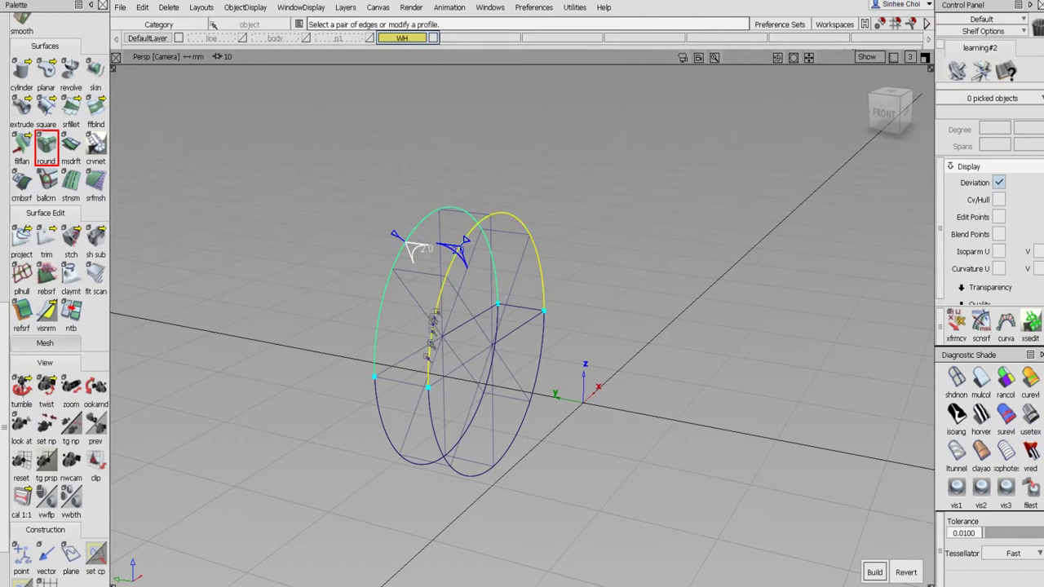
- Add the lower half of both wheel edges to the round and build it with a smaller radius on both edges
click(428, 432)
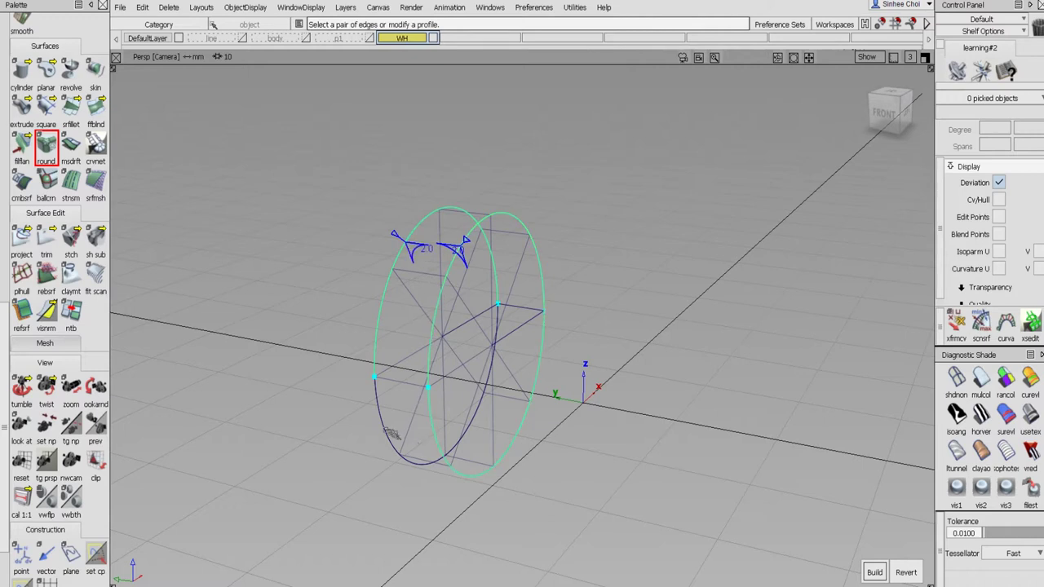
click(386, 427)
click(874, 572)
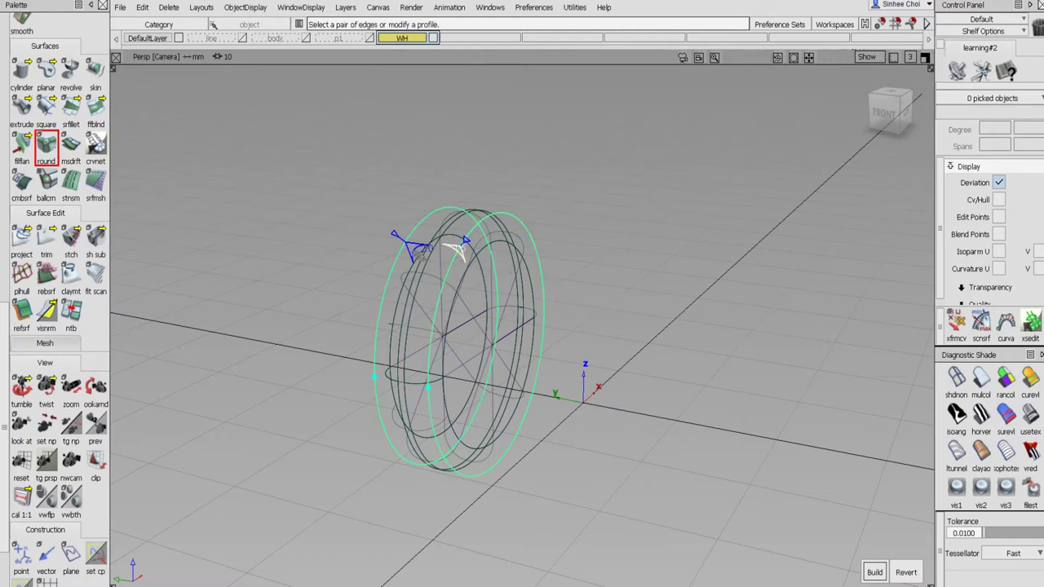
click(456, 249)
click(874, 572)
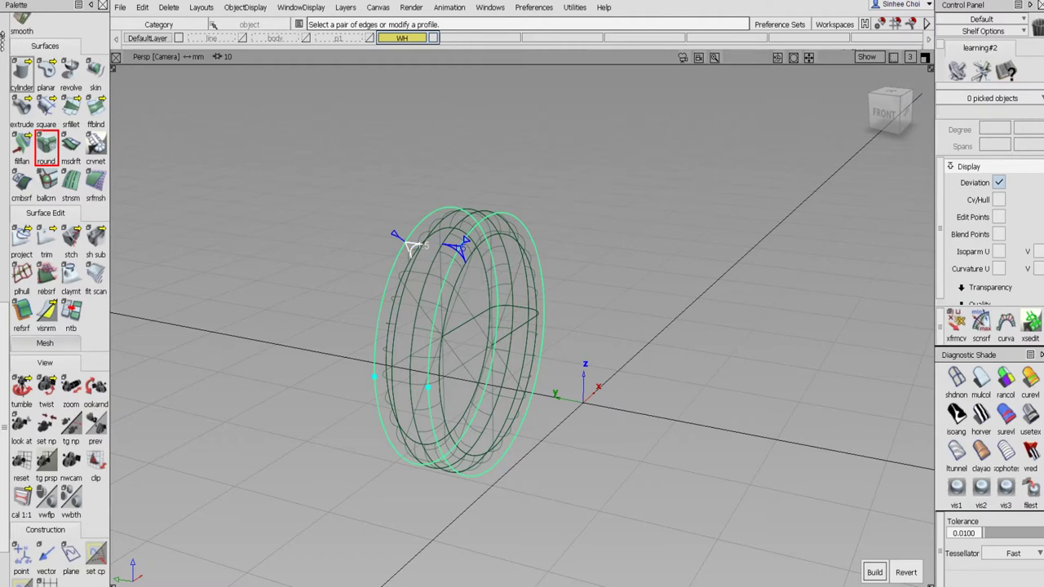
- Assign all the rounded wheel surfaces to the WH layer and delete their construction history
click(4, 41)
click(21, 48)
click(47, 51)
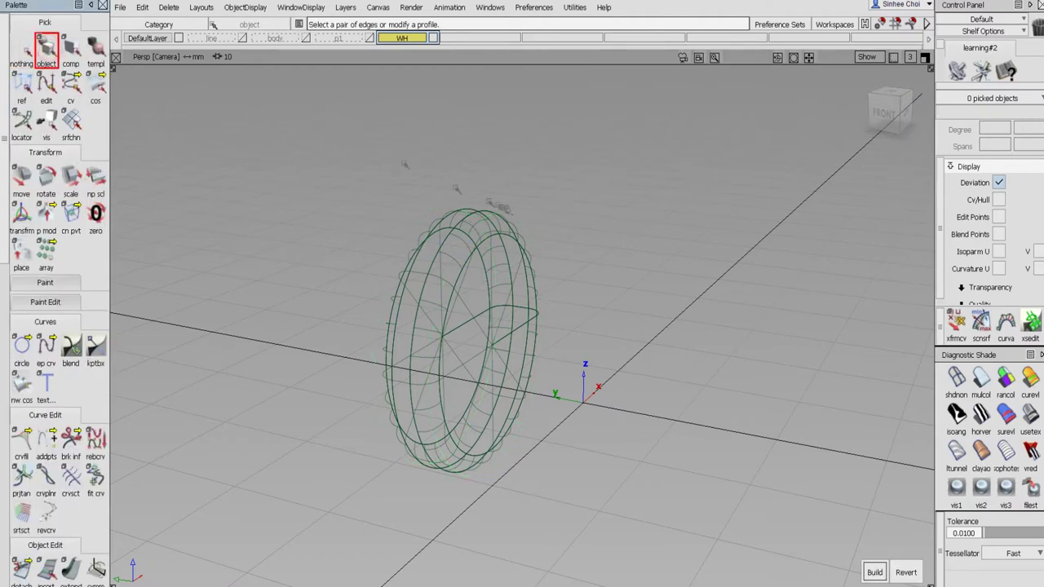
drag(322, 192, 601, 535)
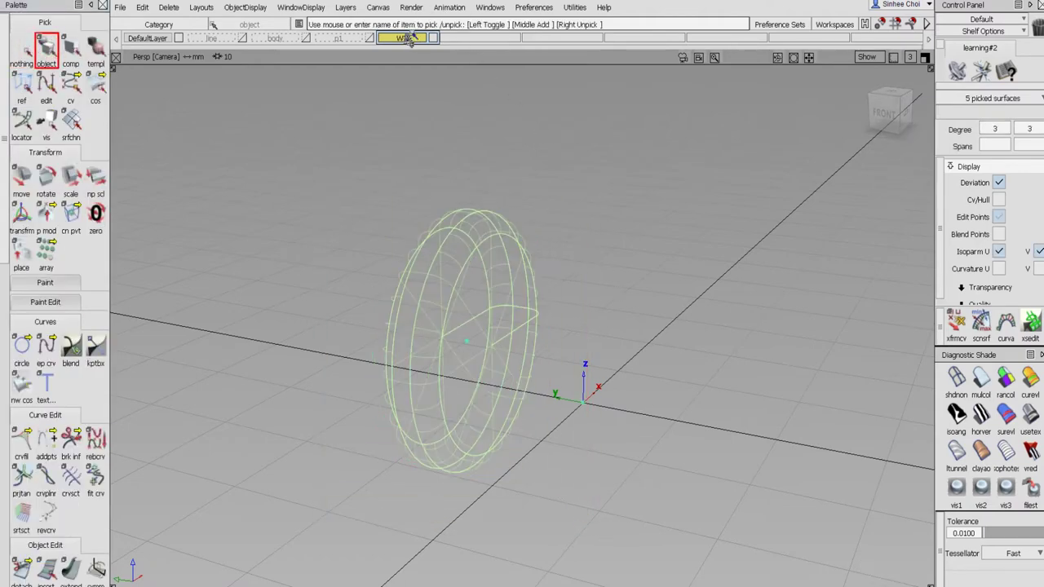
drag(410, 38, 412, 51)
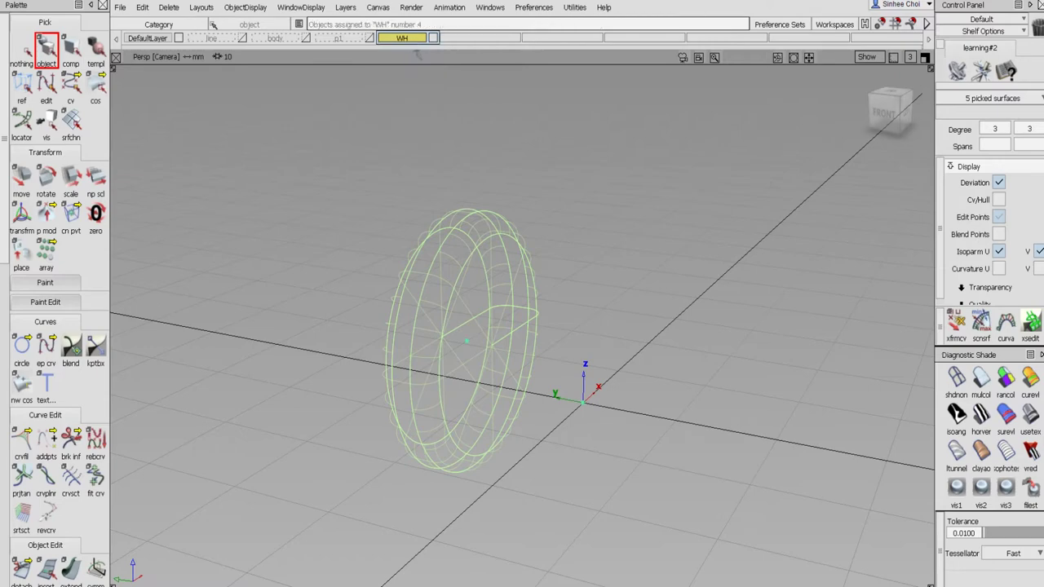
click(170, 7)
click(209, 42)
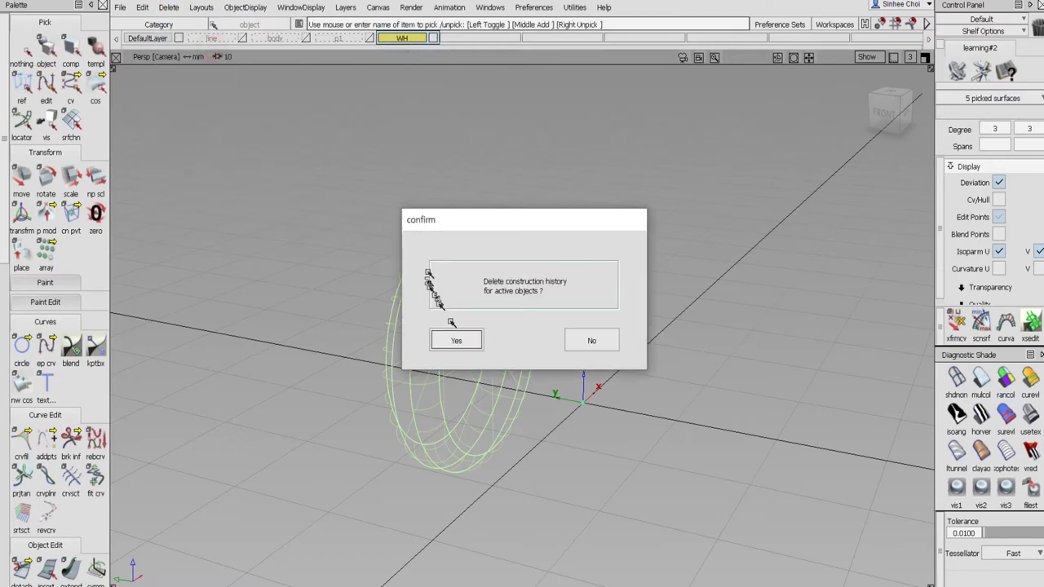
click(461, 344)
- Create a new shader, assign it to the picked wheel surfaces, and open the shader's settings
alt+shift+drag(584, 234, 465, 210)
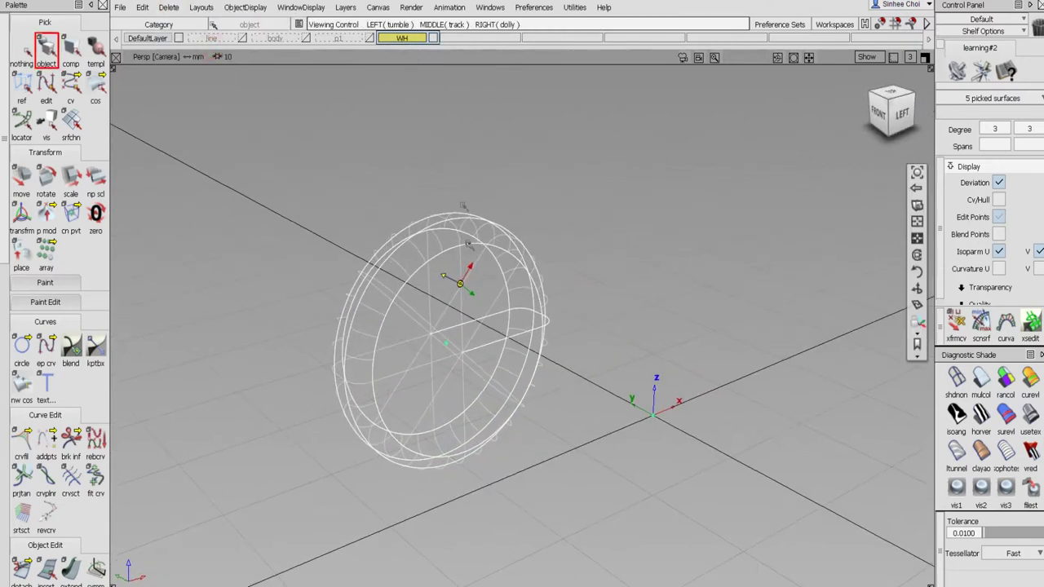
click(410, 7)
mouse_move(425, 44)
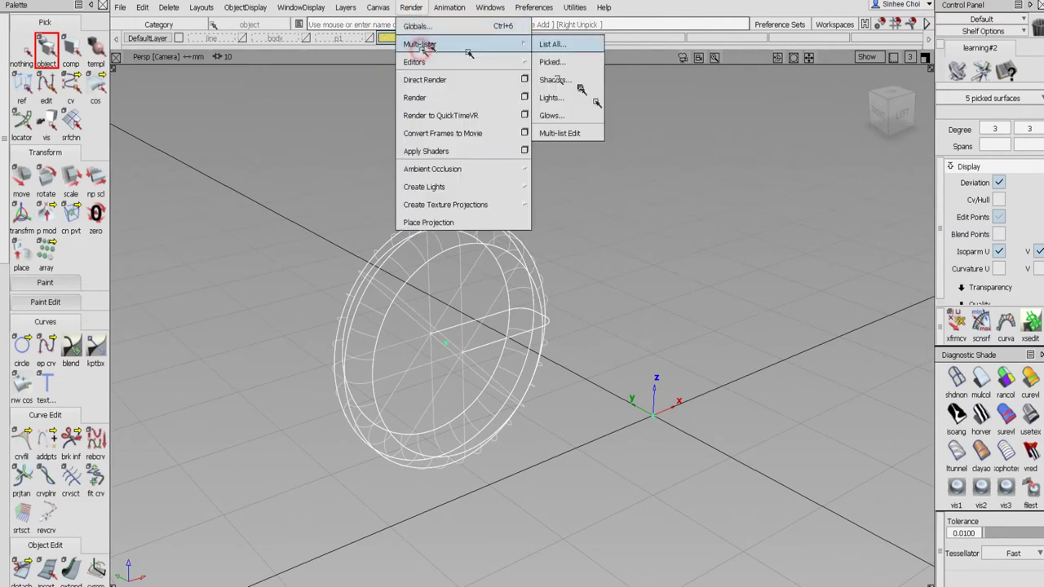
click(574, 79)
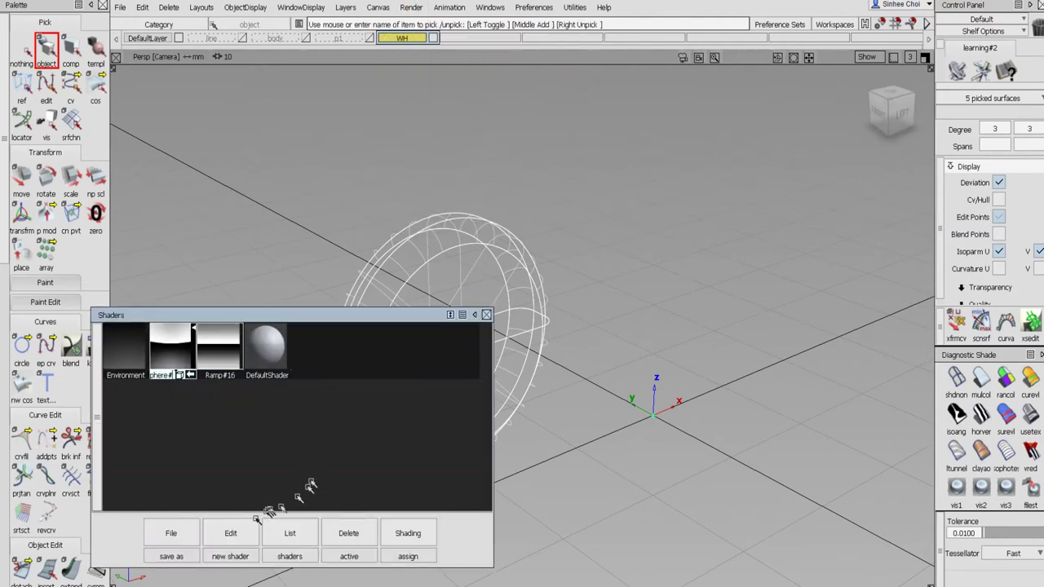
click(237, 532)
click(245, 510)
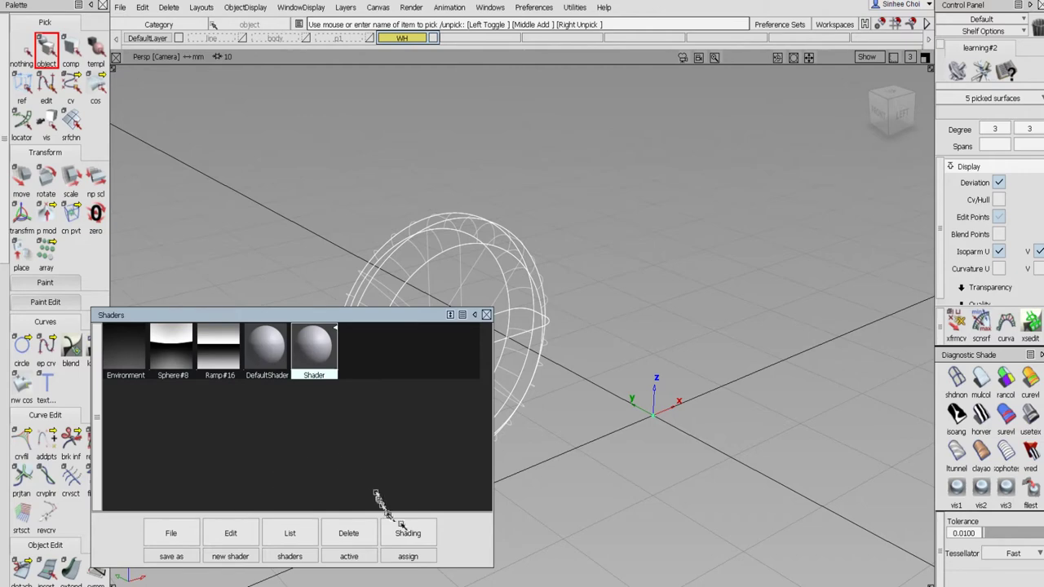
click(409, 533)
click(411, 510)
double_click(316, 346)
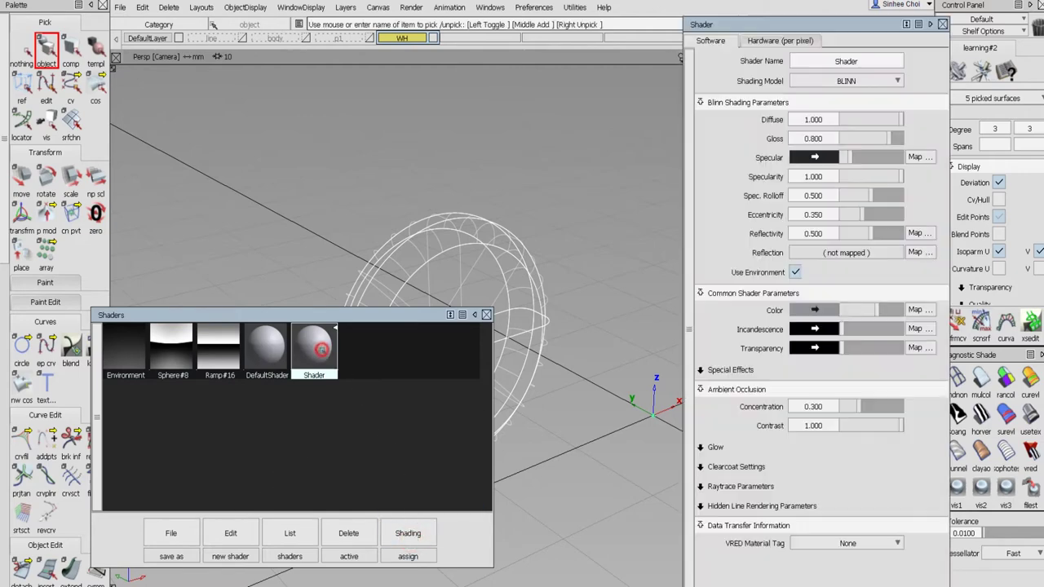
- Darken the new wheel shader's color to near black and clear the surface selection
drag(861, 309, 848, 310)
drag(493, 315, 489, 312)
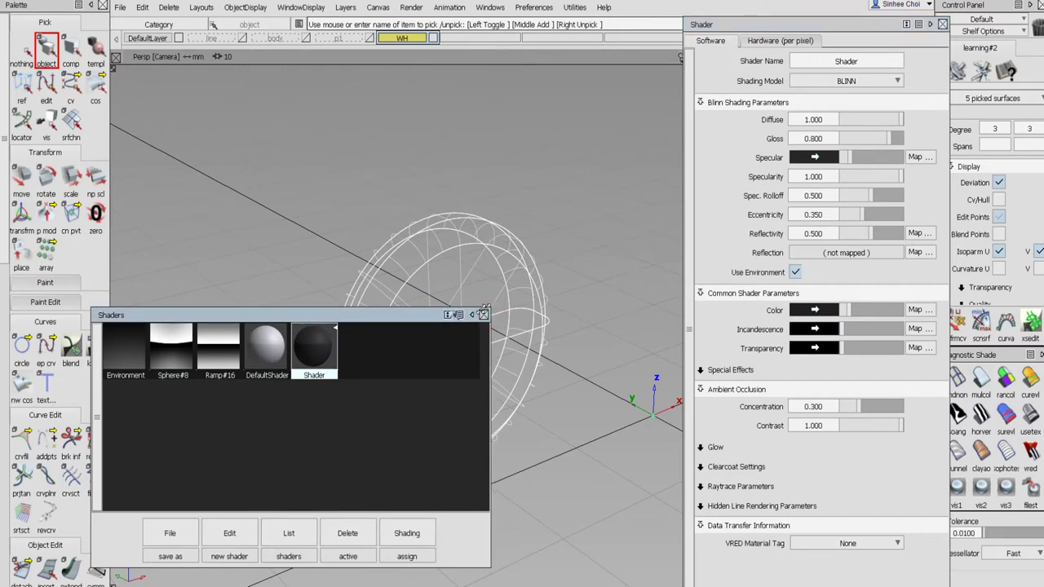
click(484, 315)
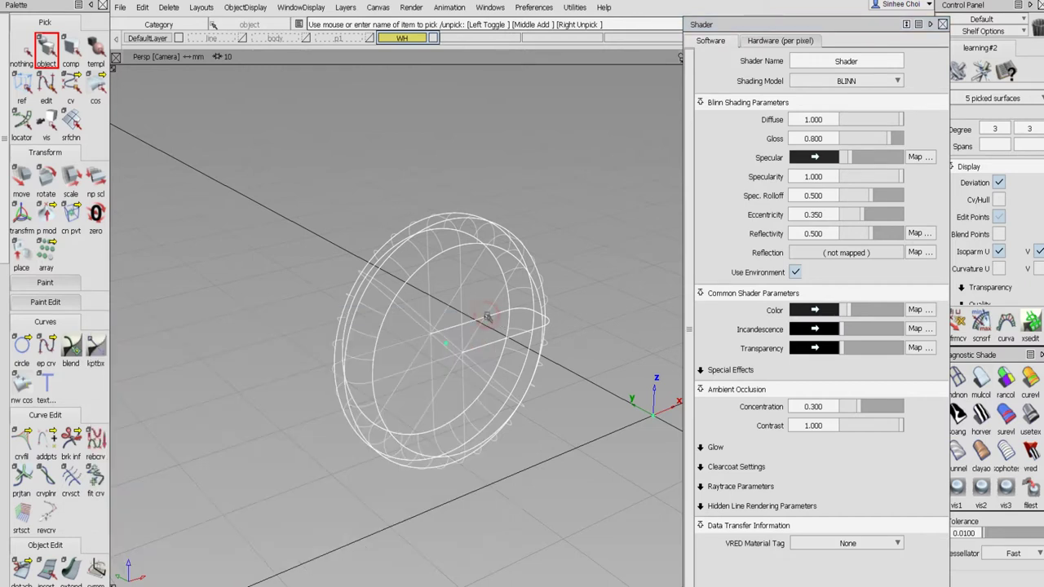
click(21, 51)
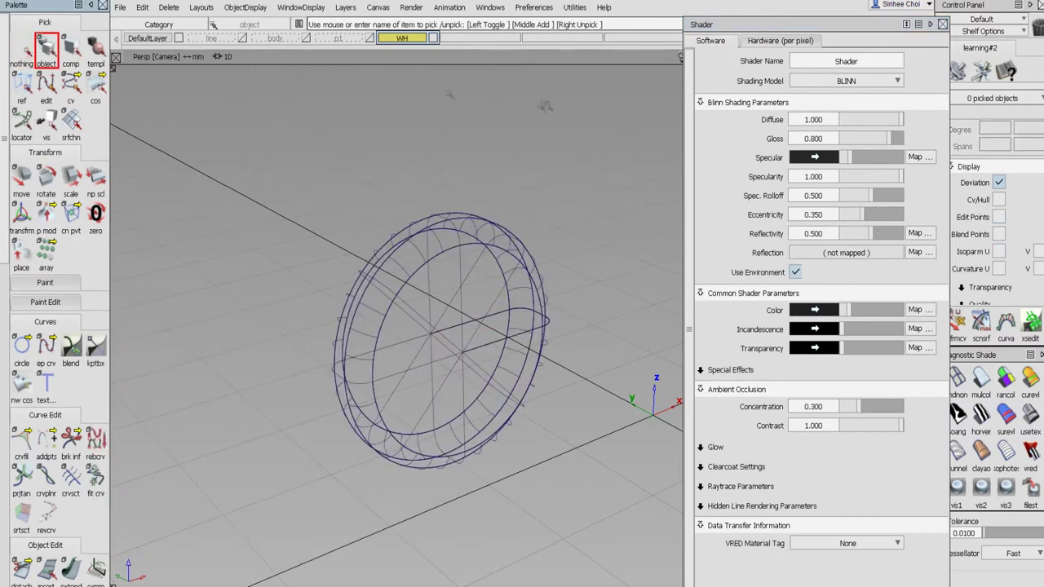
- Make the p1 and body layers visible again and close the shader settings
click(371, 37)
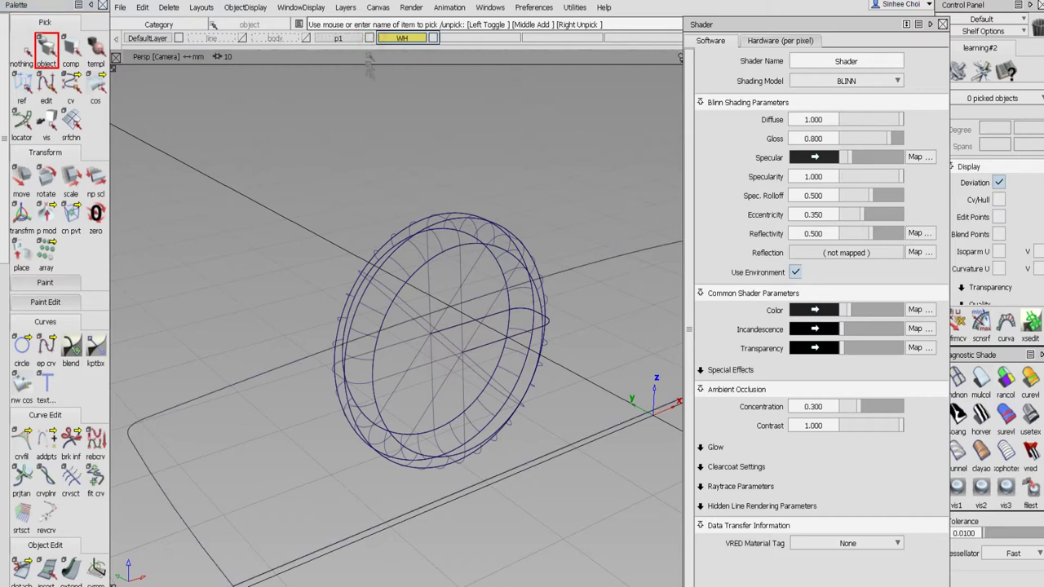
alt+shift+right_drag(417, 112, 393, 155)
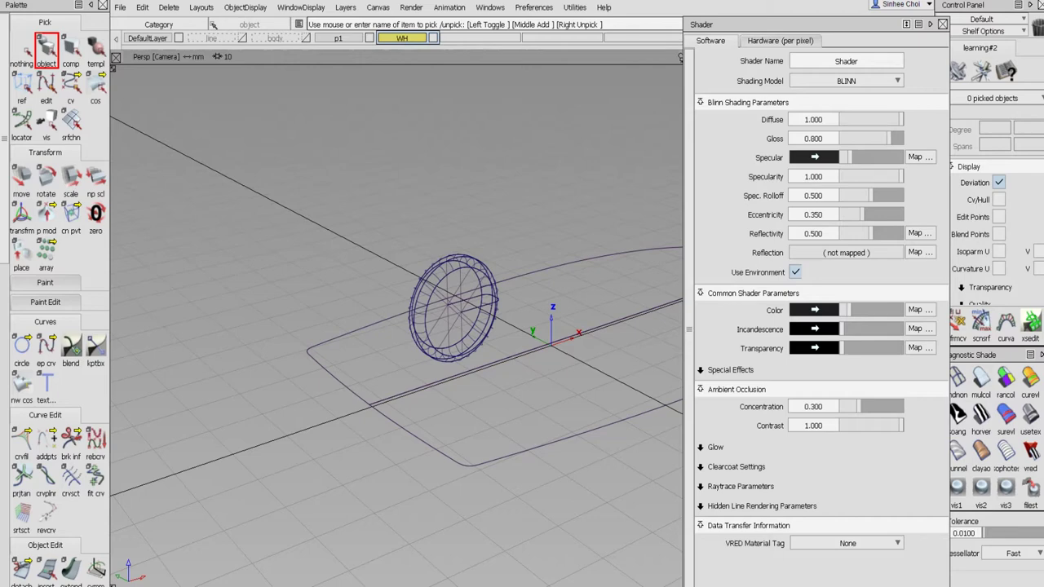
click(306, 38)
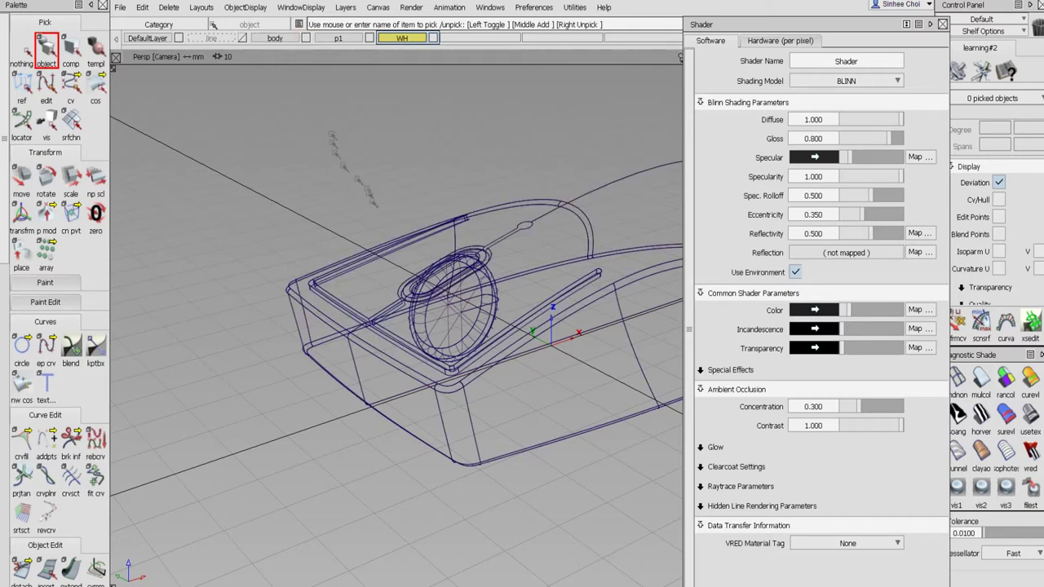
key(shift+alt)
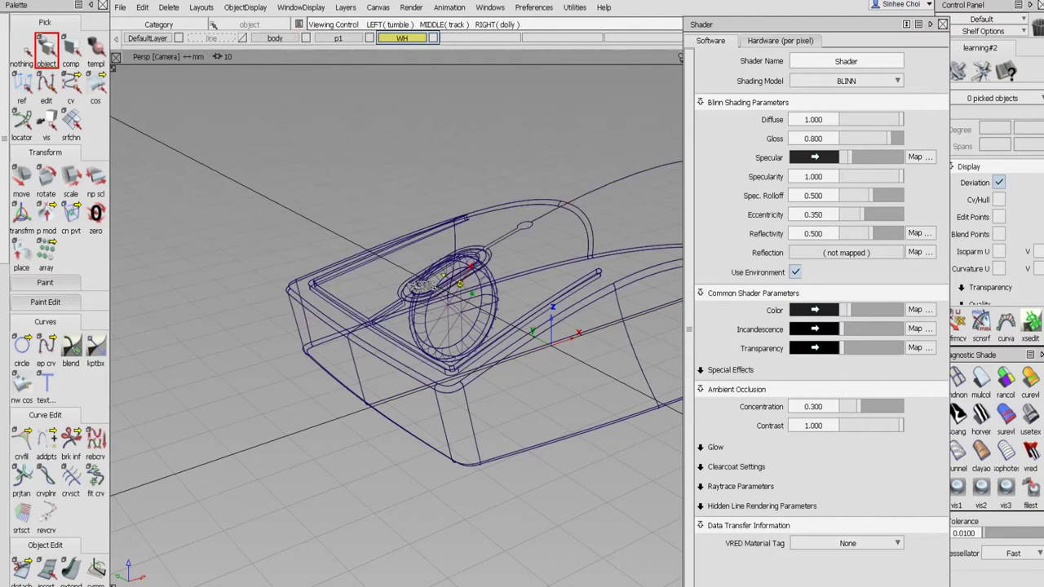
scroll(406, 293, up, 8)
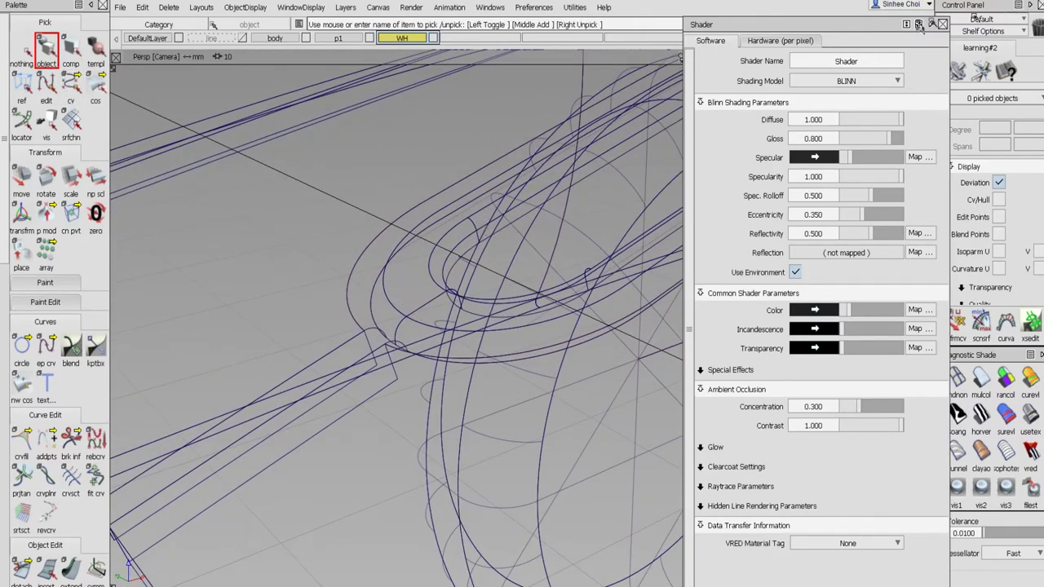
click(944, 23)
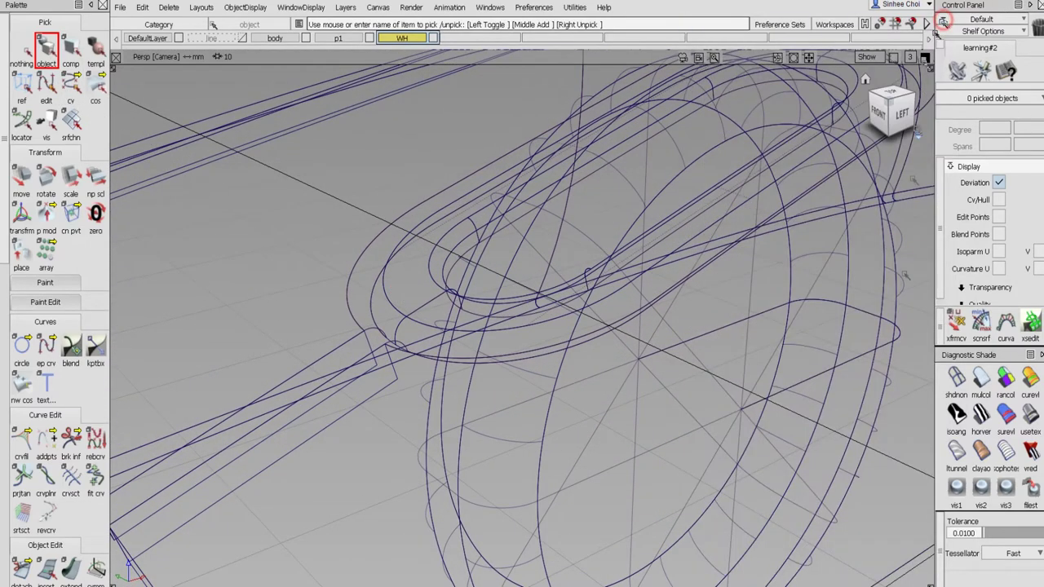
- Shade the whole model and examine how the dark wheel sits in the cutout and beside the groove
click(955, 486)
alt+shift+right_drag(759, 303, 726, 345)
alt+shift+drag(706, 368, 683, 417)
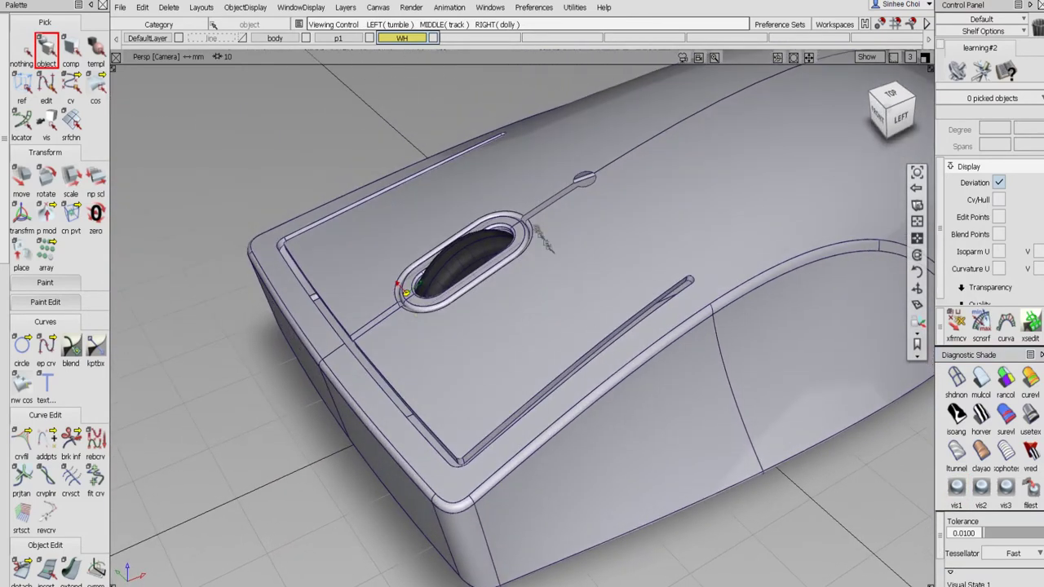
alt+shift+click(531, 217)
alt+shift+right_drag(590, 247, 619, 219)
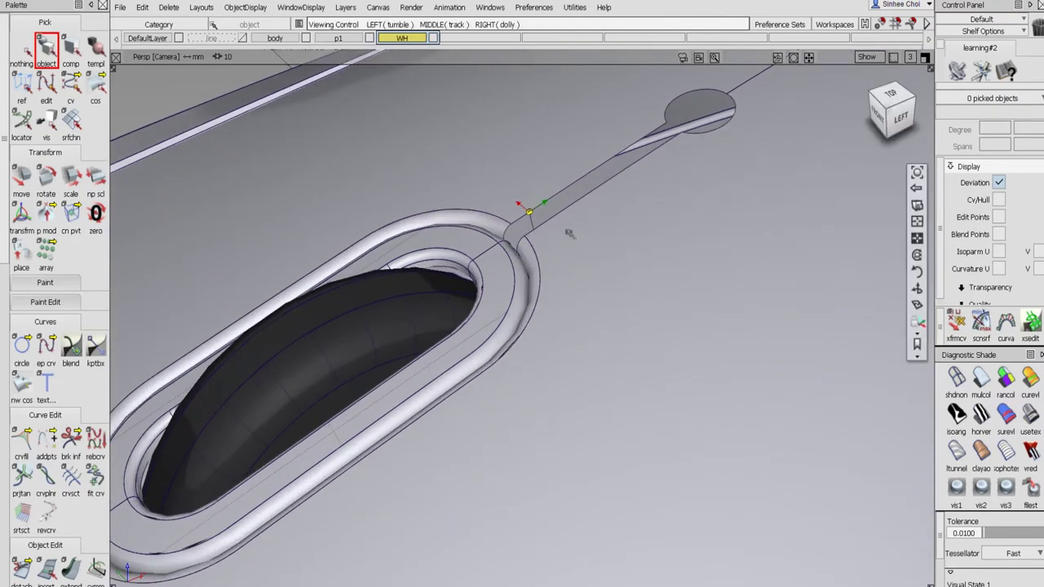
alt+shift+drag(541, 217, 588, 234)
- Return the model to wireframe display and hide the WH layer
click(959, 375)
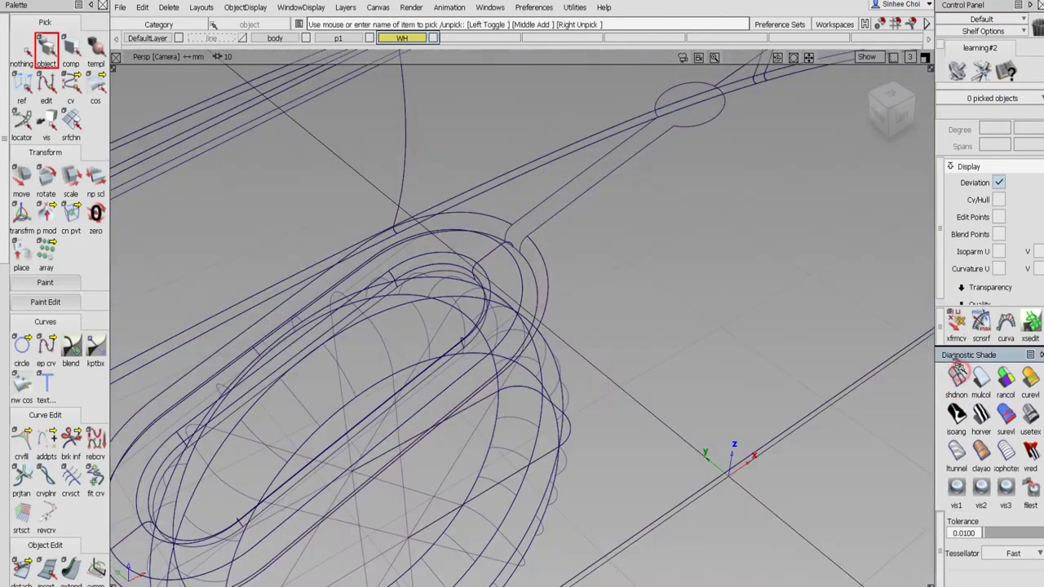
alt+shift+drag(816, 336, 729, 330)
alt+shift+drag(544, 272, 660, 239)
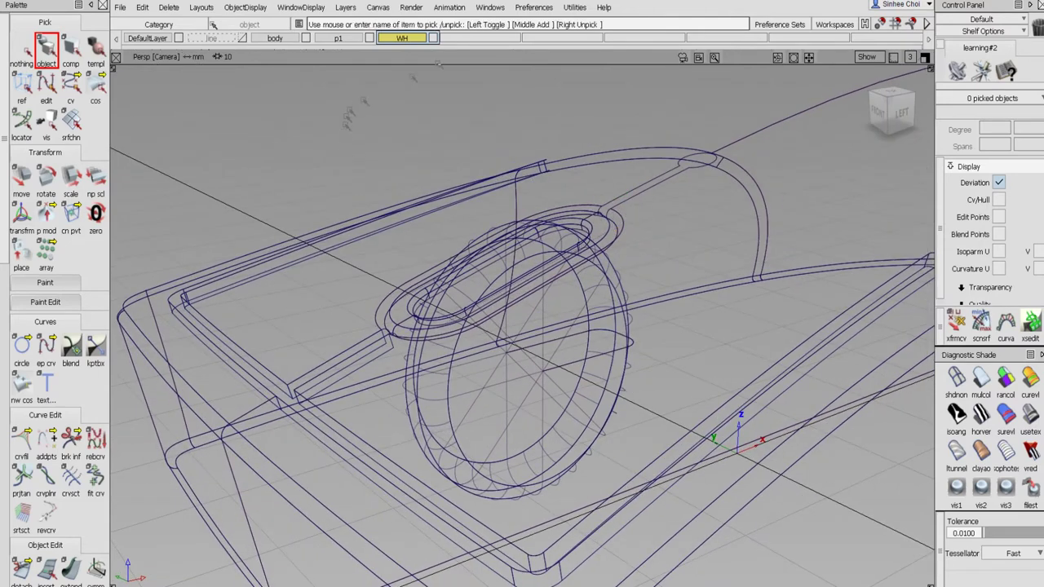
click(436, 39)
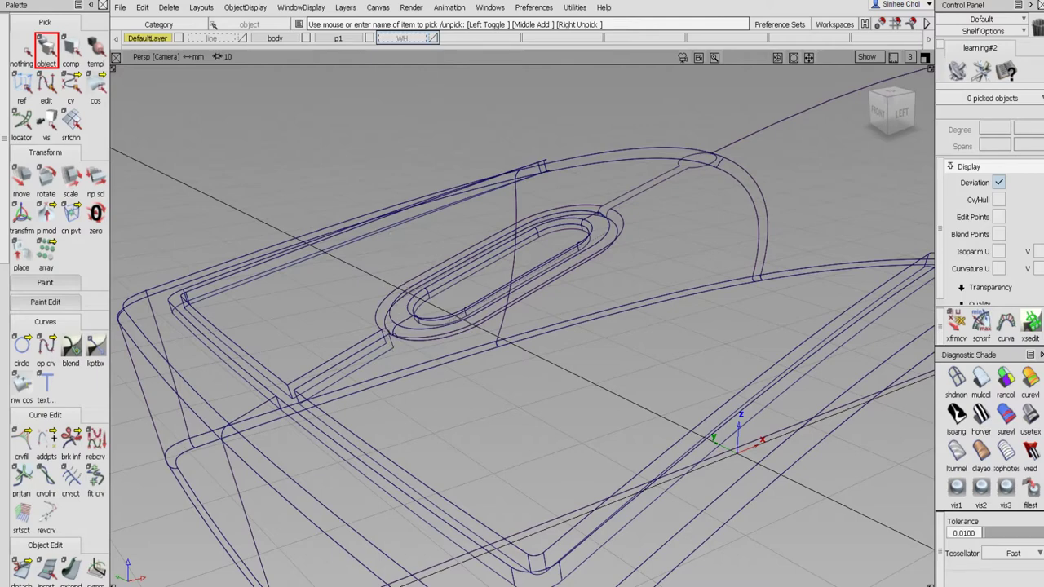
alt+shift+drag(391, 342, 356, 385)
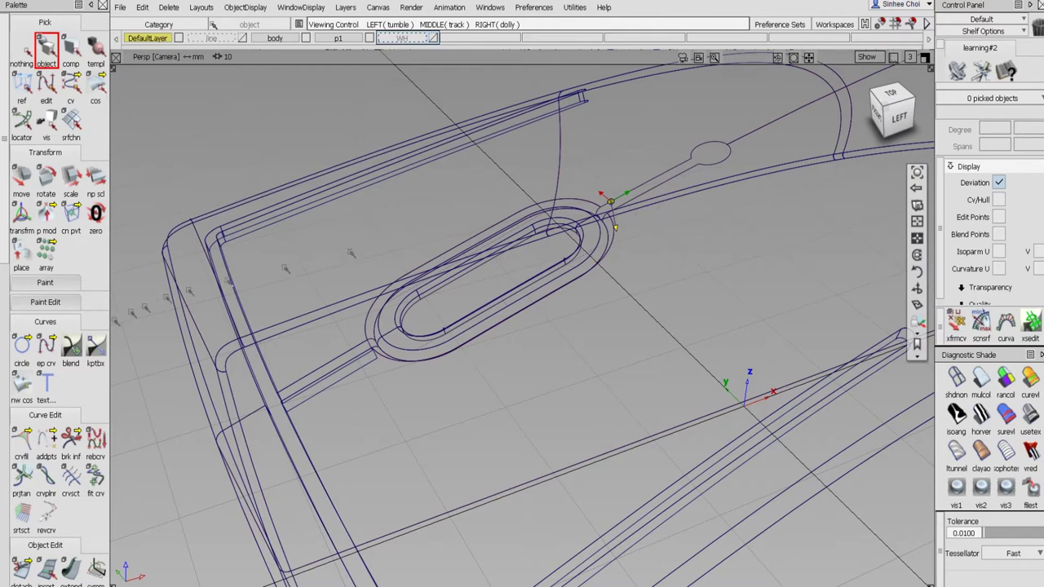
- Try to extrude the short end edge of the front groove along the rear groove's straight edge
scroll(22, 408, down, 10)
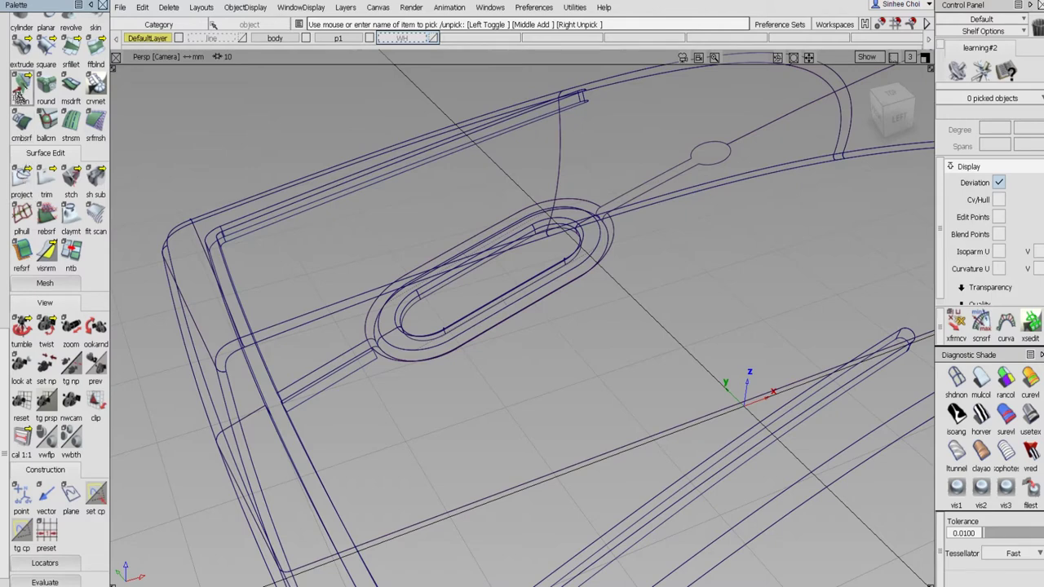
drag(22, 51, 70, 52)
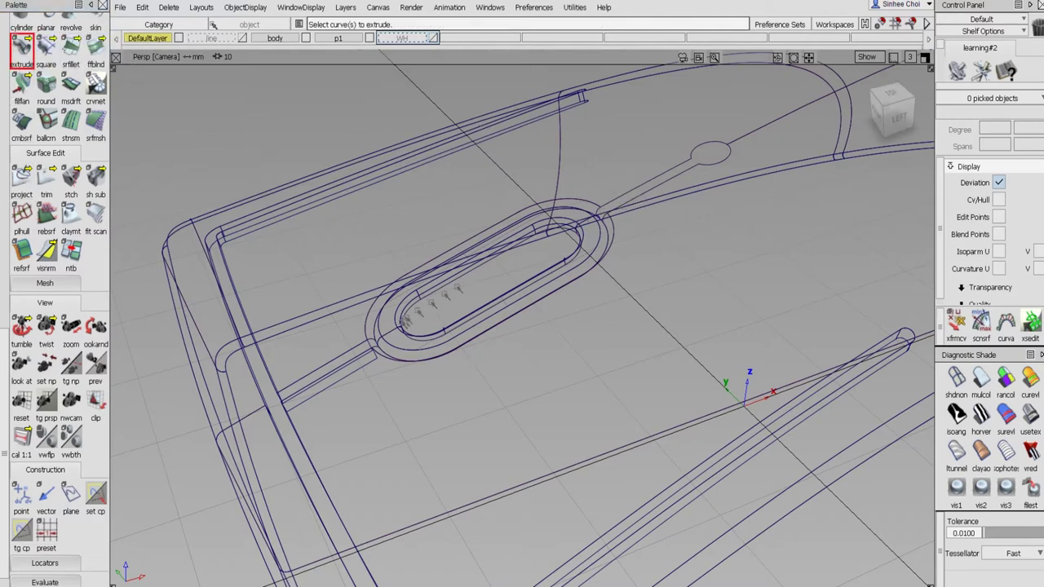
key(alt+shift)
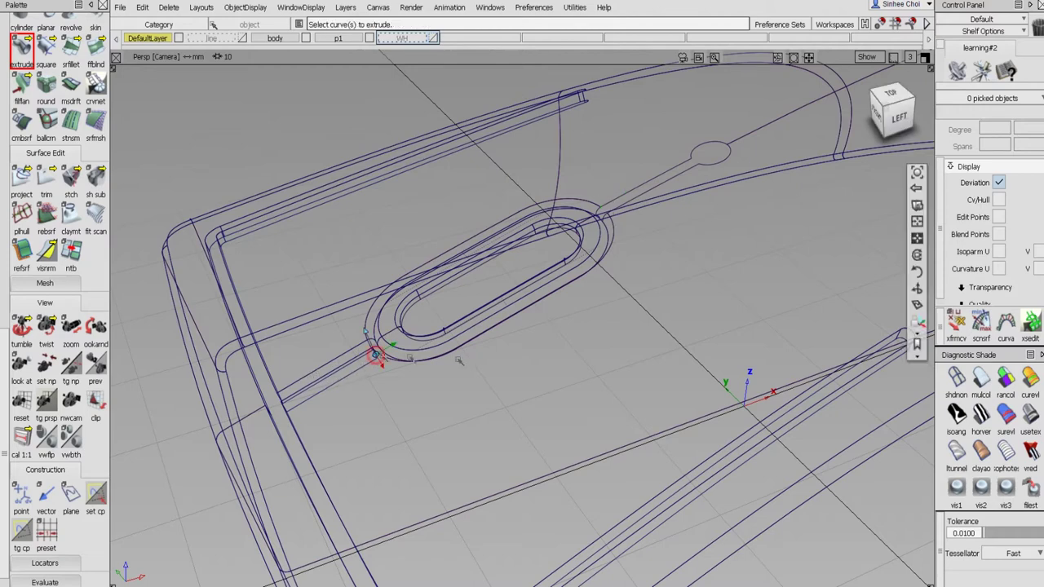
scroll(373, 361, up, 6)
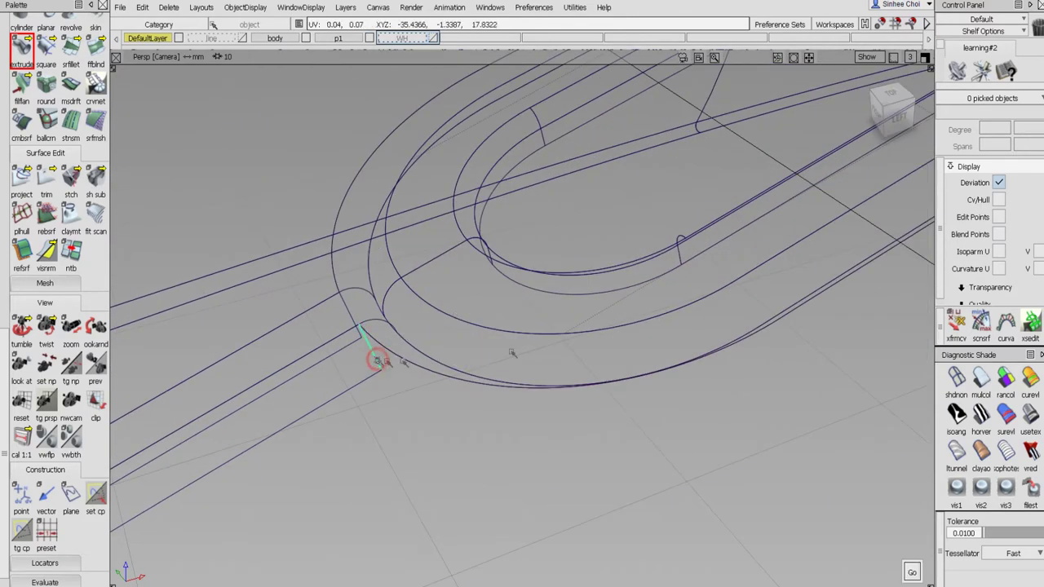
alt+shift+drag(380, 361, 717, 334)
alt+shift+middle_drag(632, 348, 620, 356)
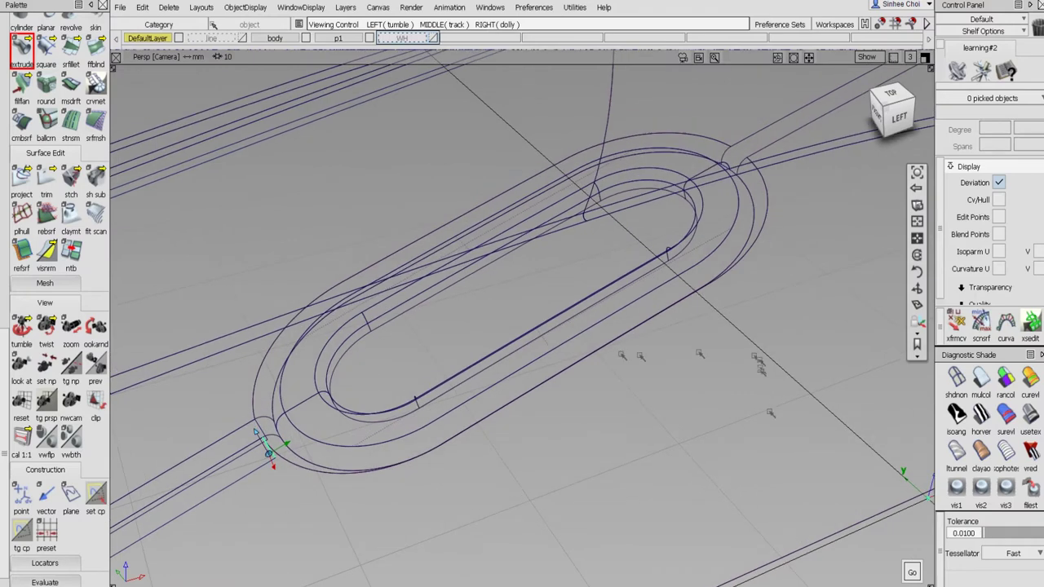
click(911, 572)
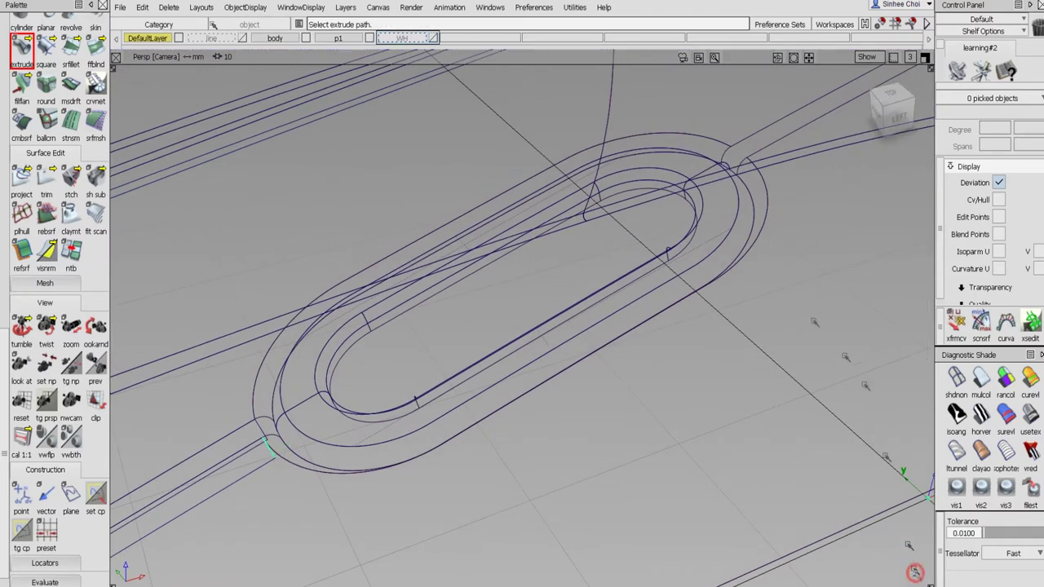
click(739, 143)
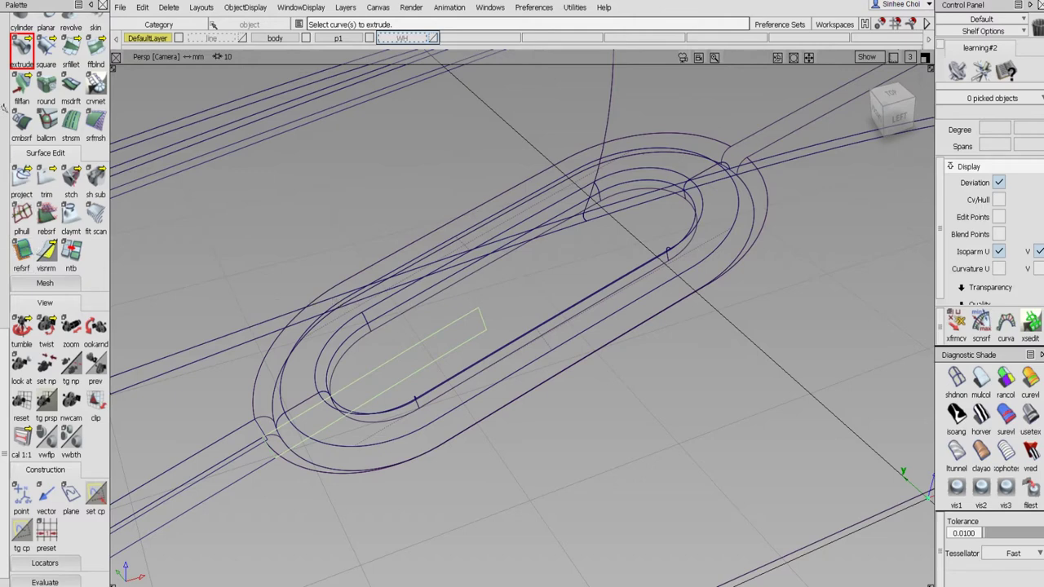
- Place the extruded surface's pivot on its corner at the end of the front groove
scroll(4, 109, up, 10)
drag(72, 214, 96, 229)
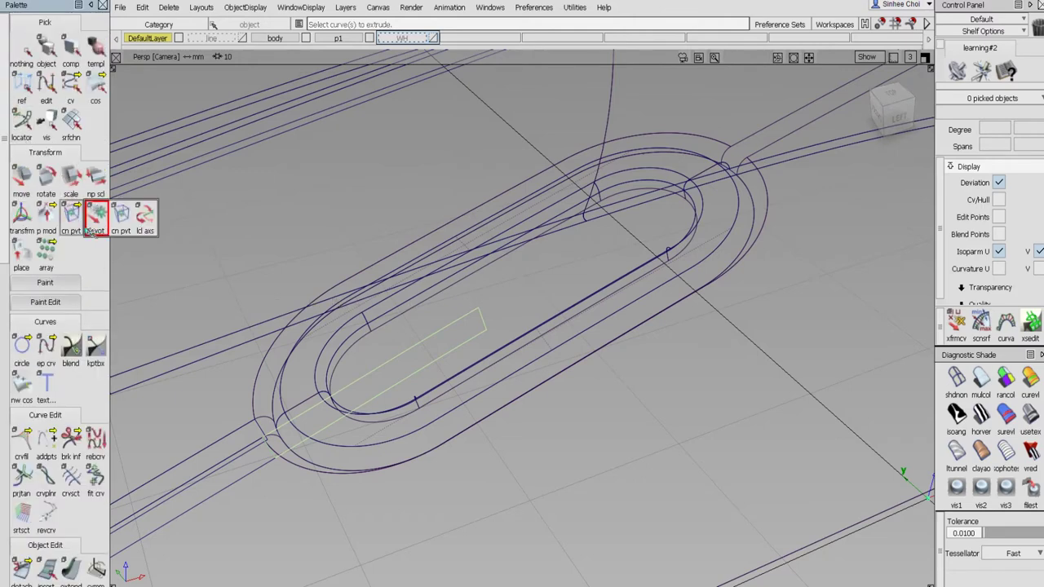
click(95, 229)
drag(421, 343, 261, 482)
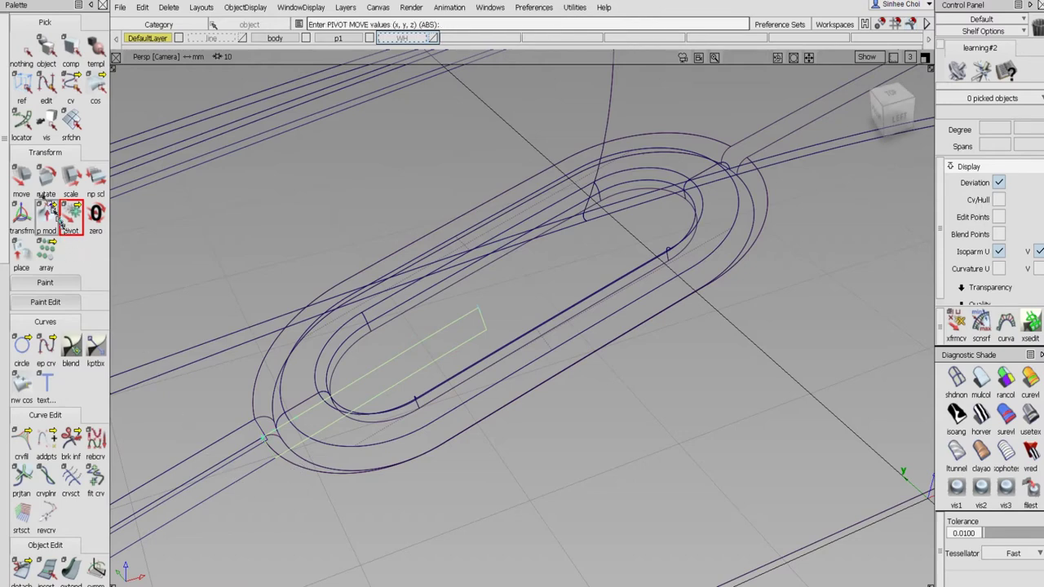
- Try moving the extruded surface onto the start of the rear groove, accepting history removal, and delete it
click(22, 181)
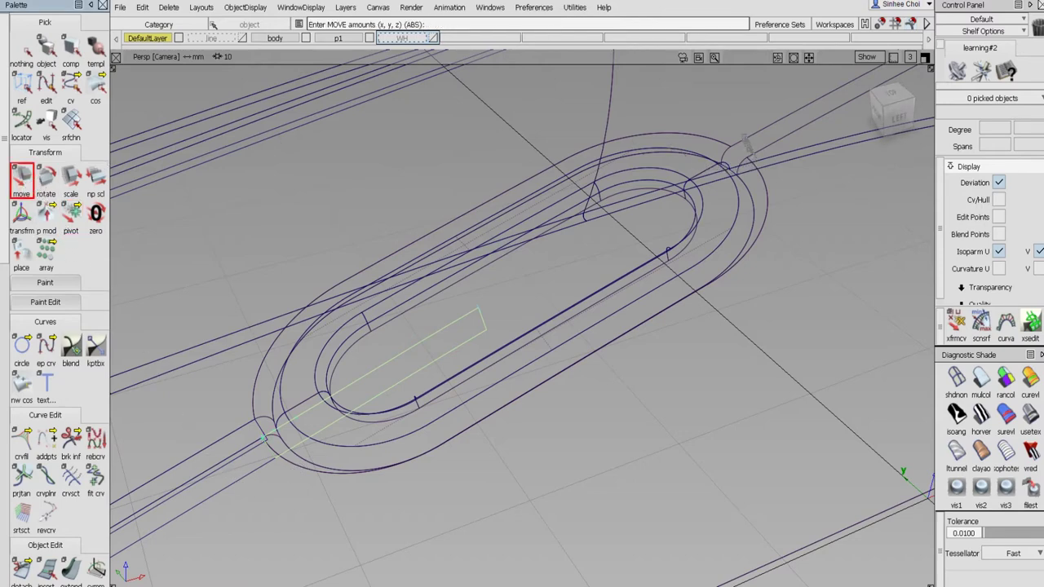
click(742, 147)
click(463, 346)
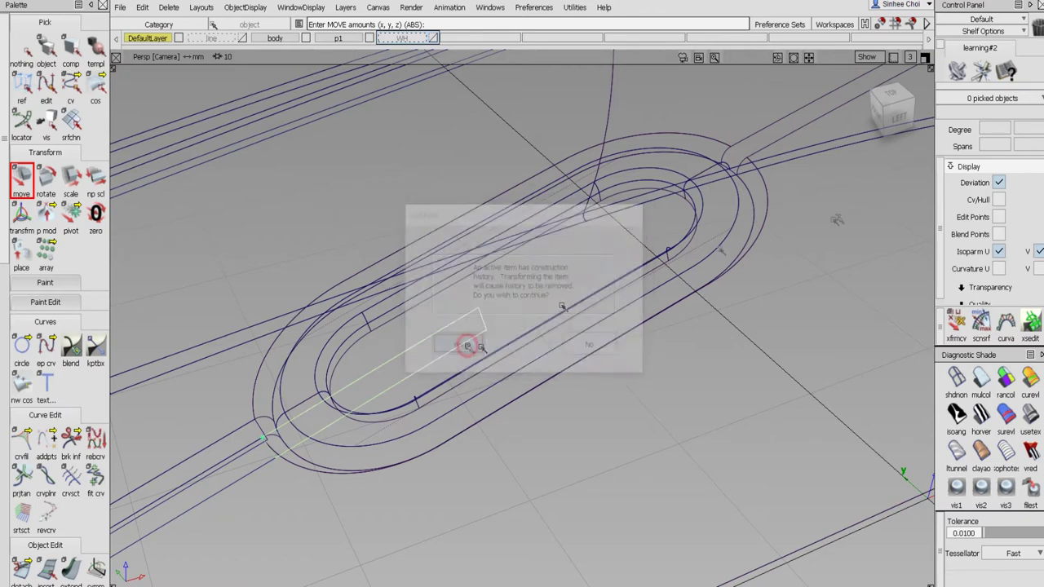
click(740, 145)
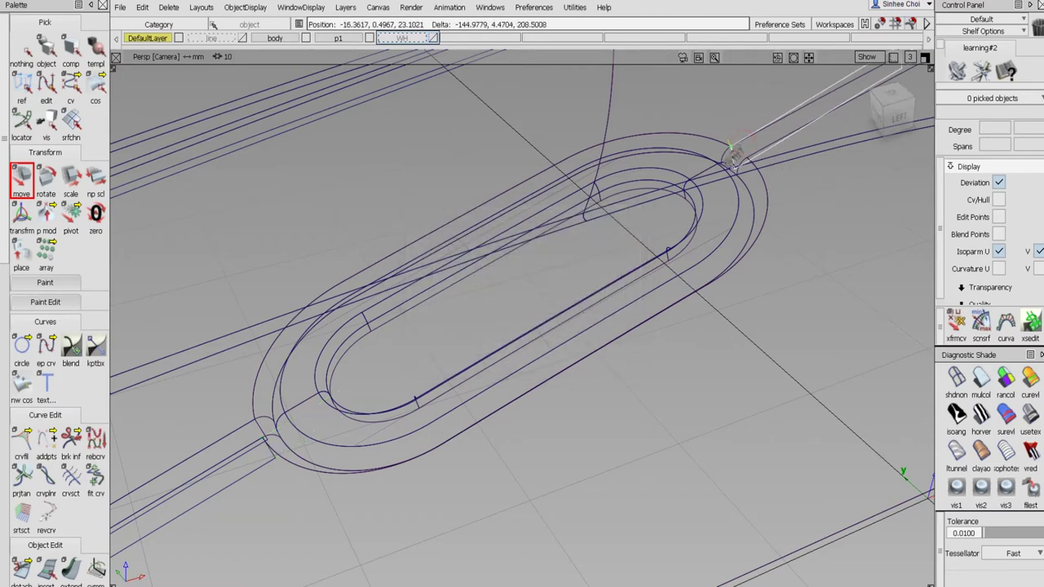
alt+shift+middle_drag(792, 152, 555, 249)
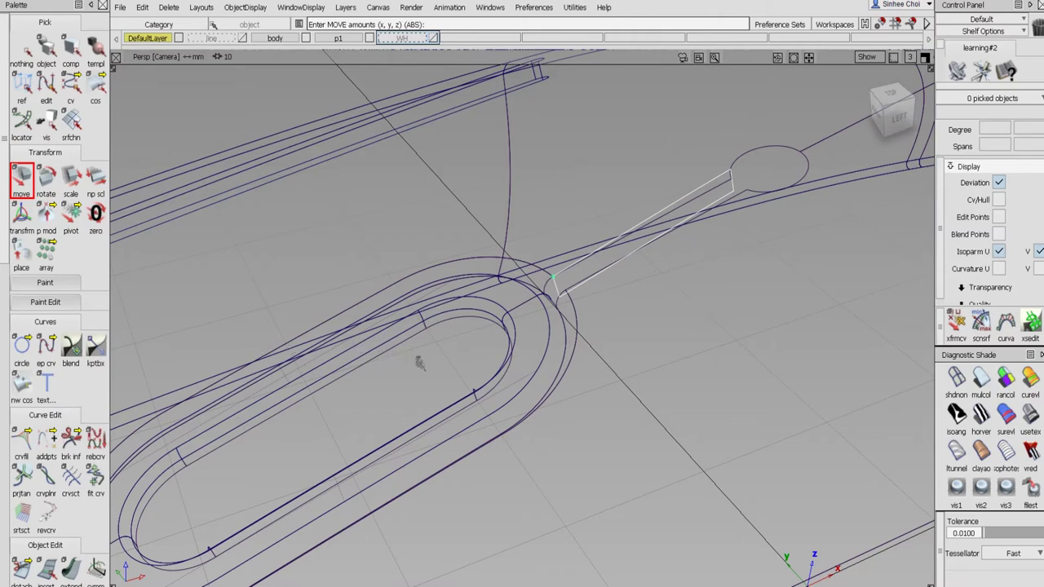
key(Delete)
click(458, 341)
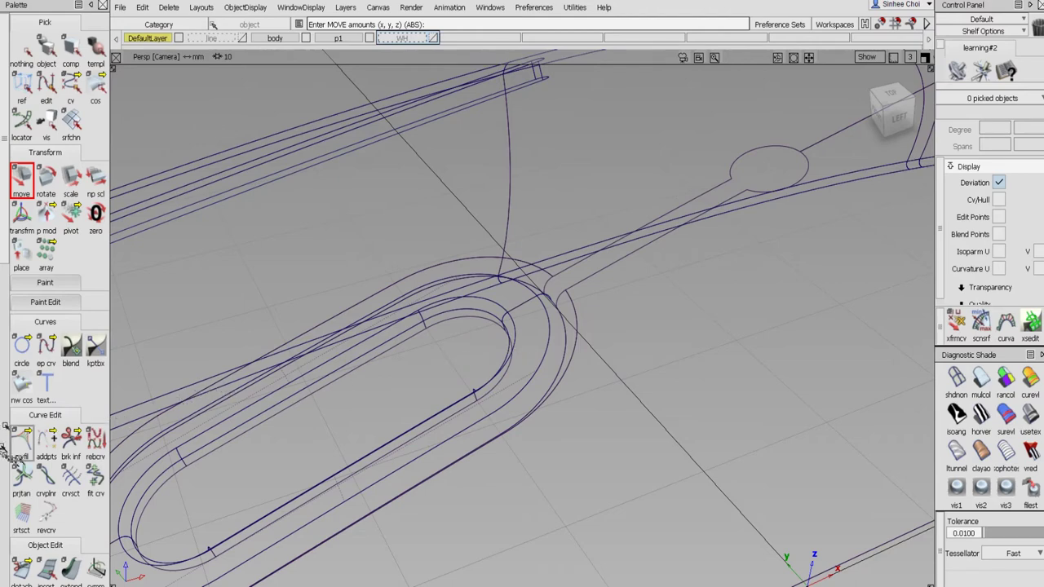
- Start duplicating the surface edge curve where the front center groove meets the transverse groove
scroll(11, 463, down, 10)
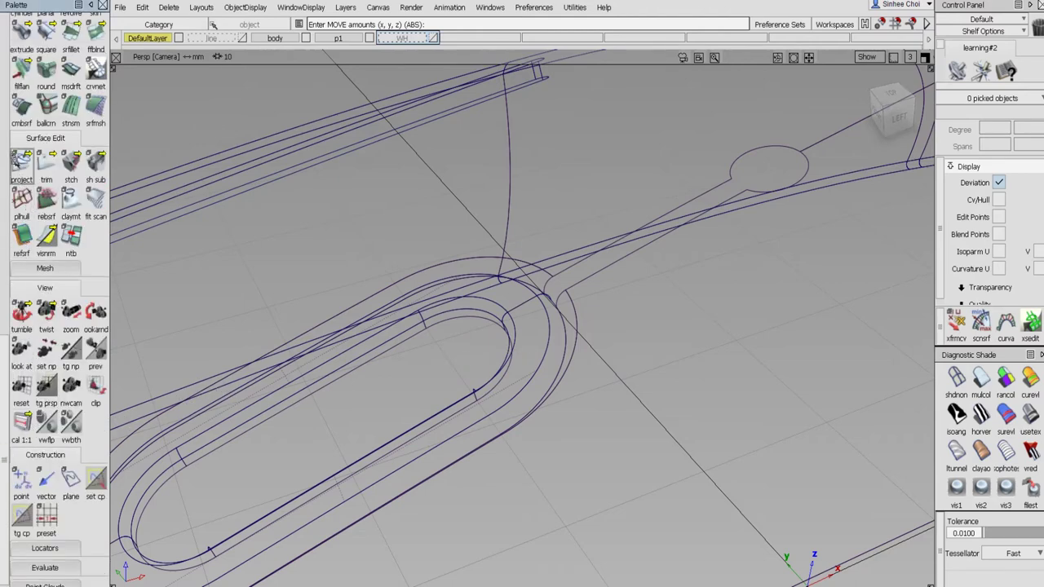
scroll(10, 151, up, 8)
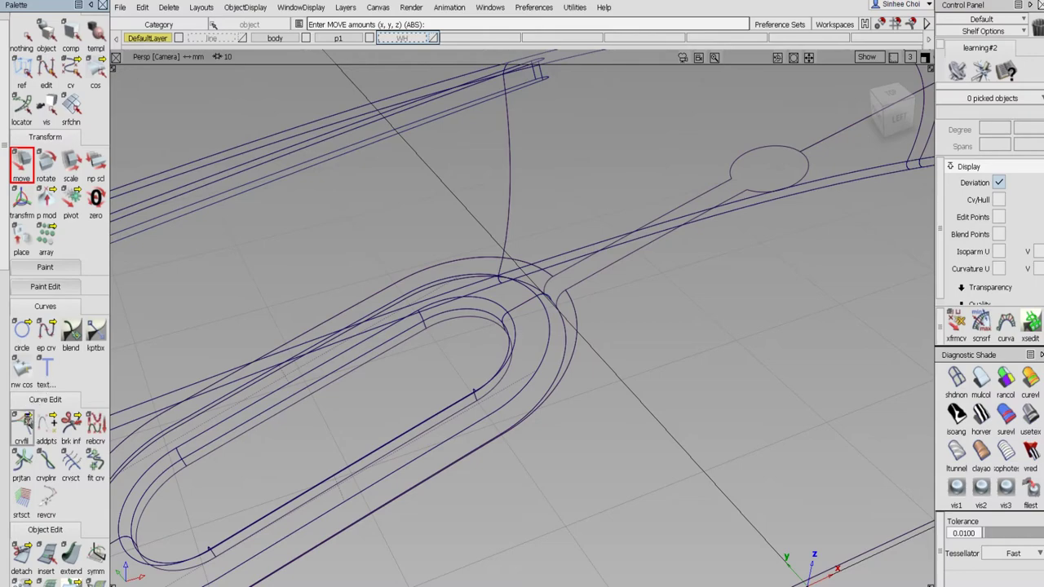
click(48, 428)
click(50, 436)
alt+shift+middle_drag(457, 351, 853, 186)
alt+shift+drag(460, 303, 326, 526)
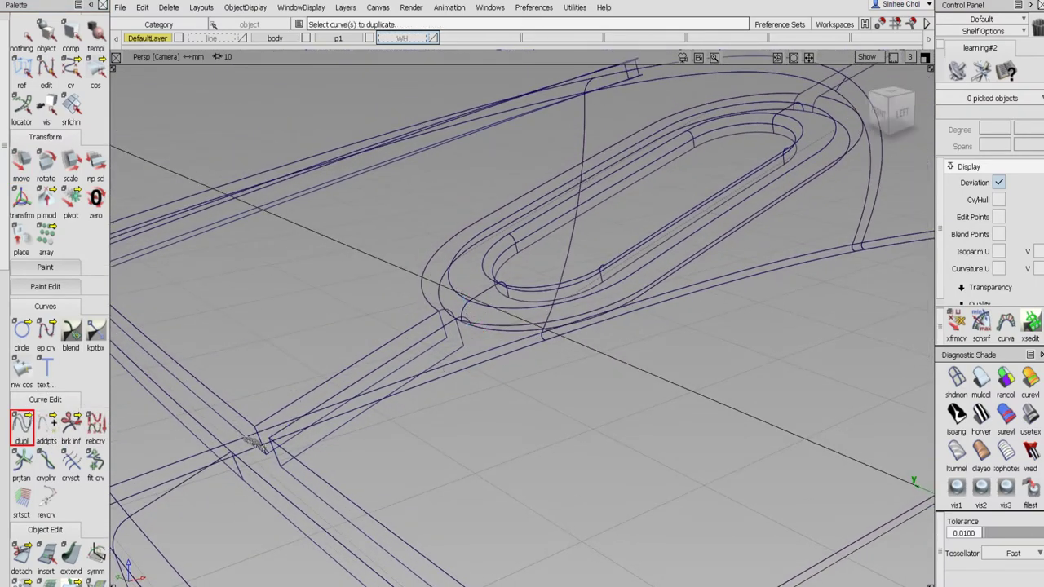
click(261, 439)
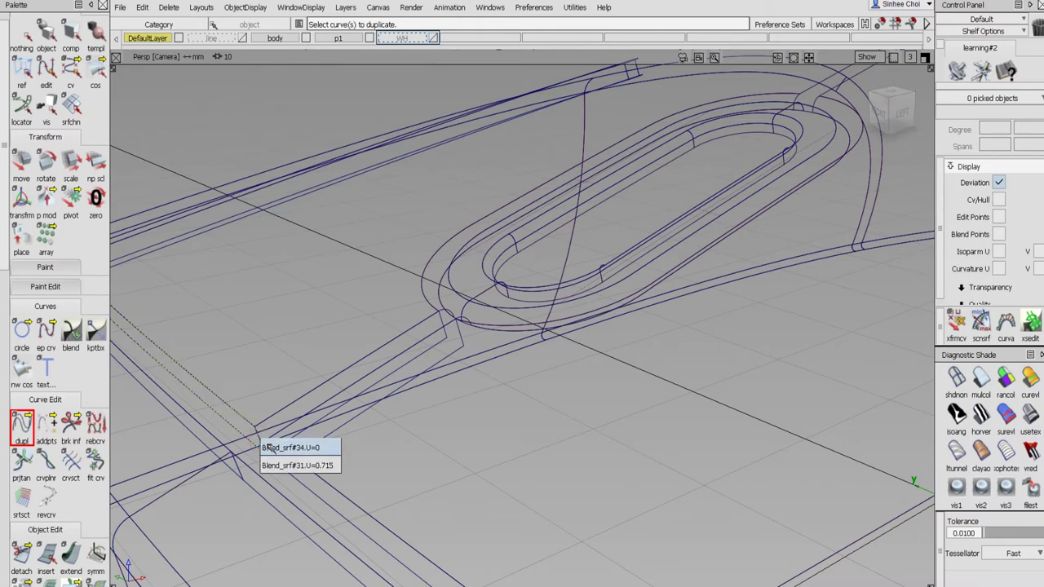